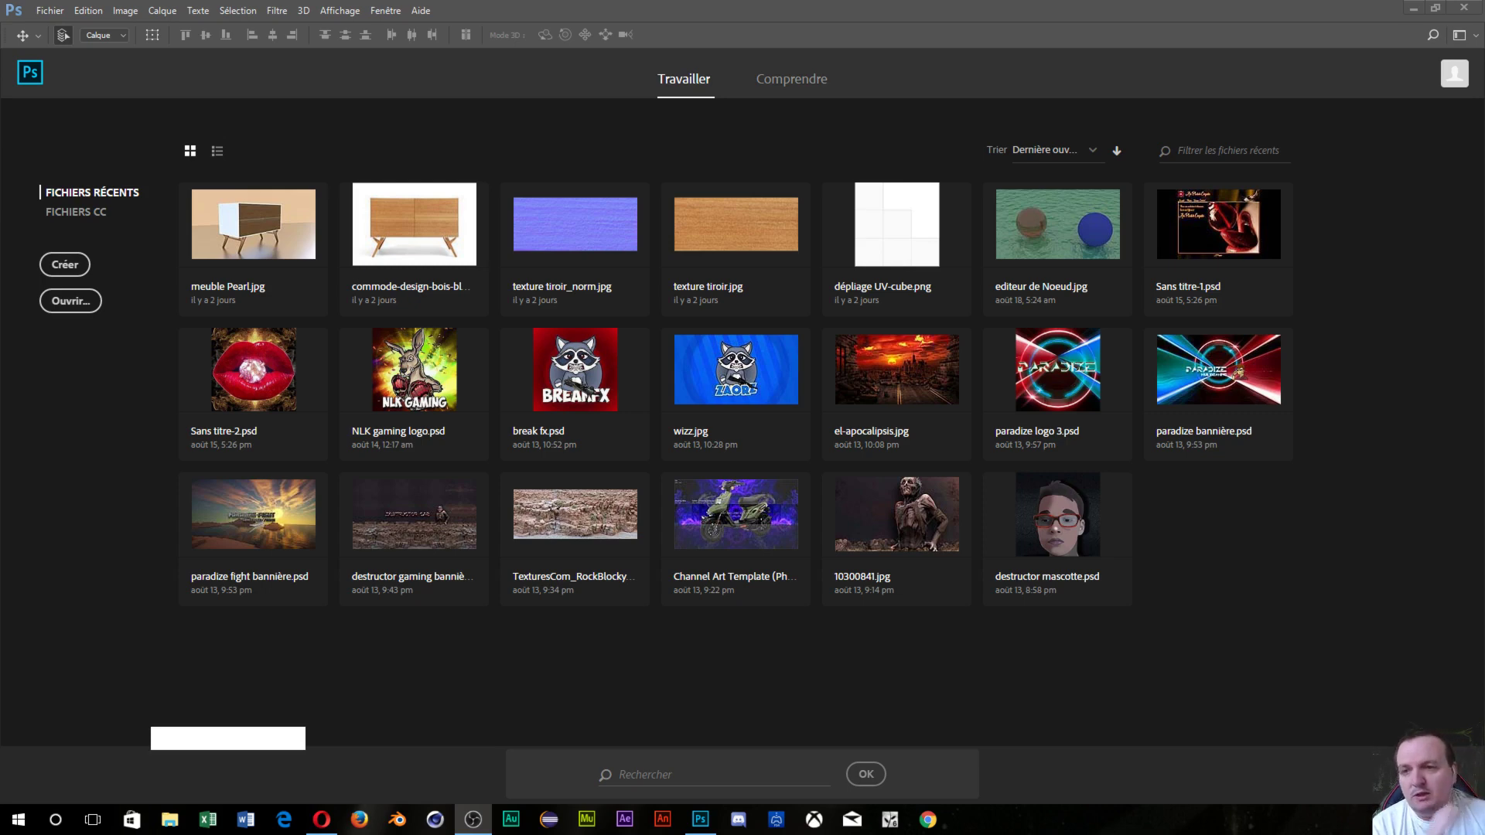
- Create a new 1280 x 720 px document at 72 ppi with a custom white background
left_click(62, 264)
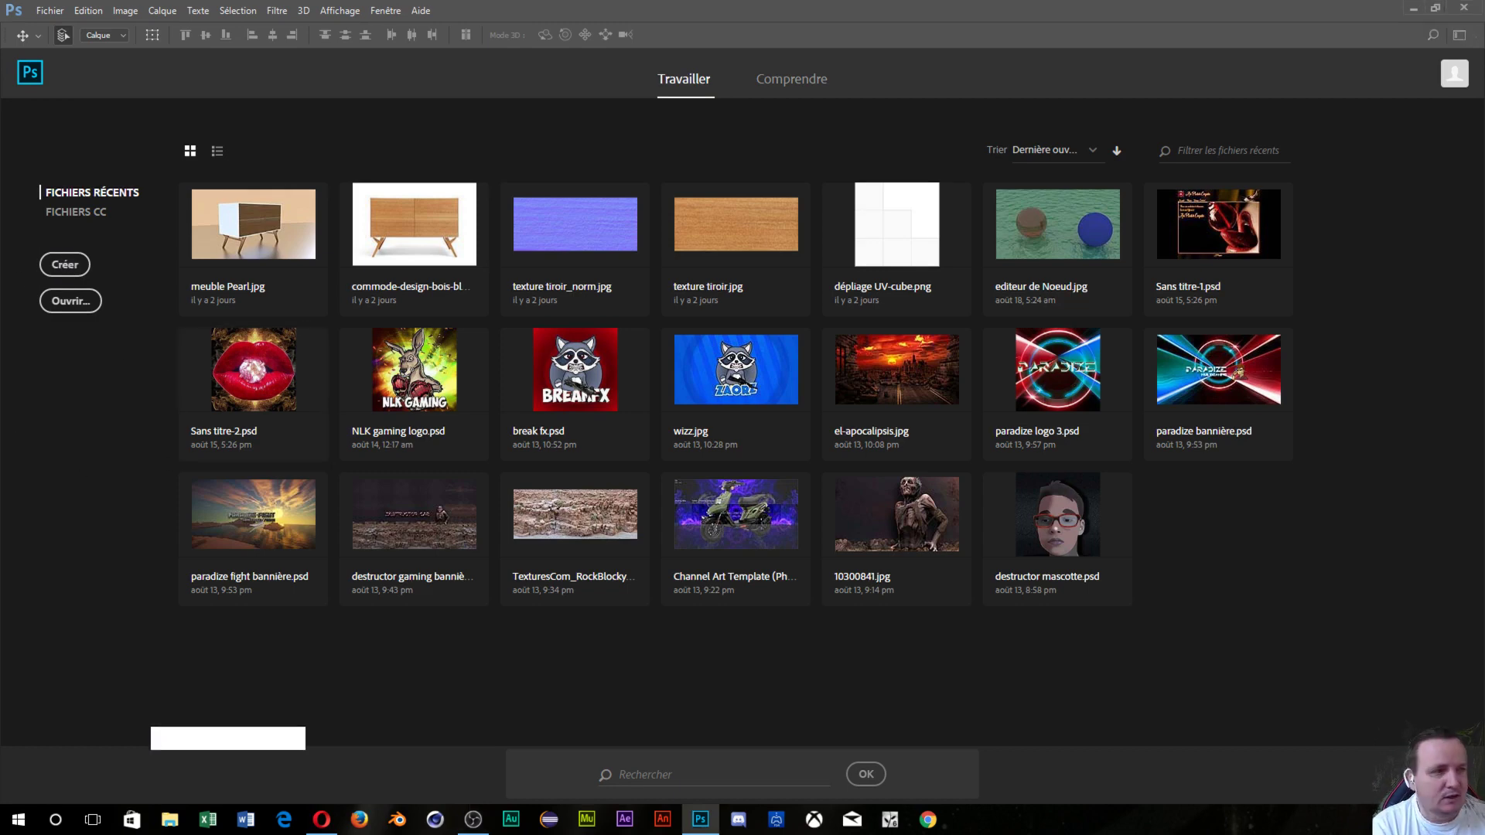
left_click_drag(1484, 348, 807, 163)
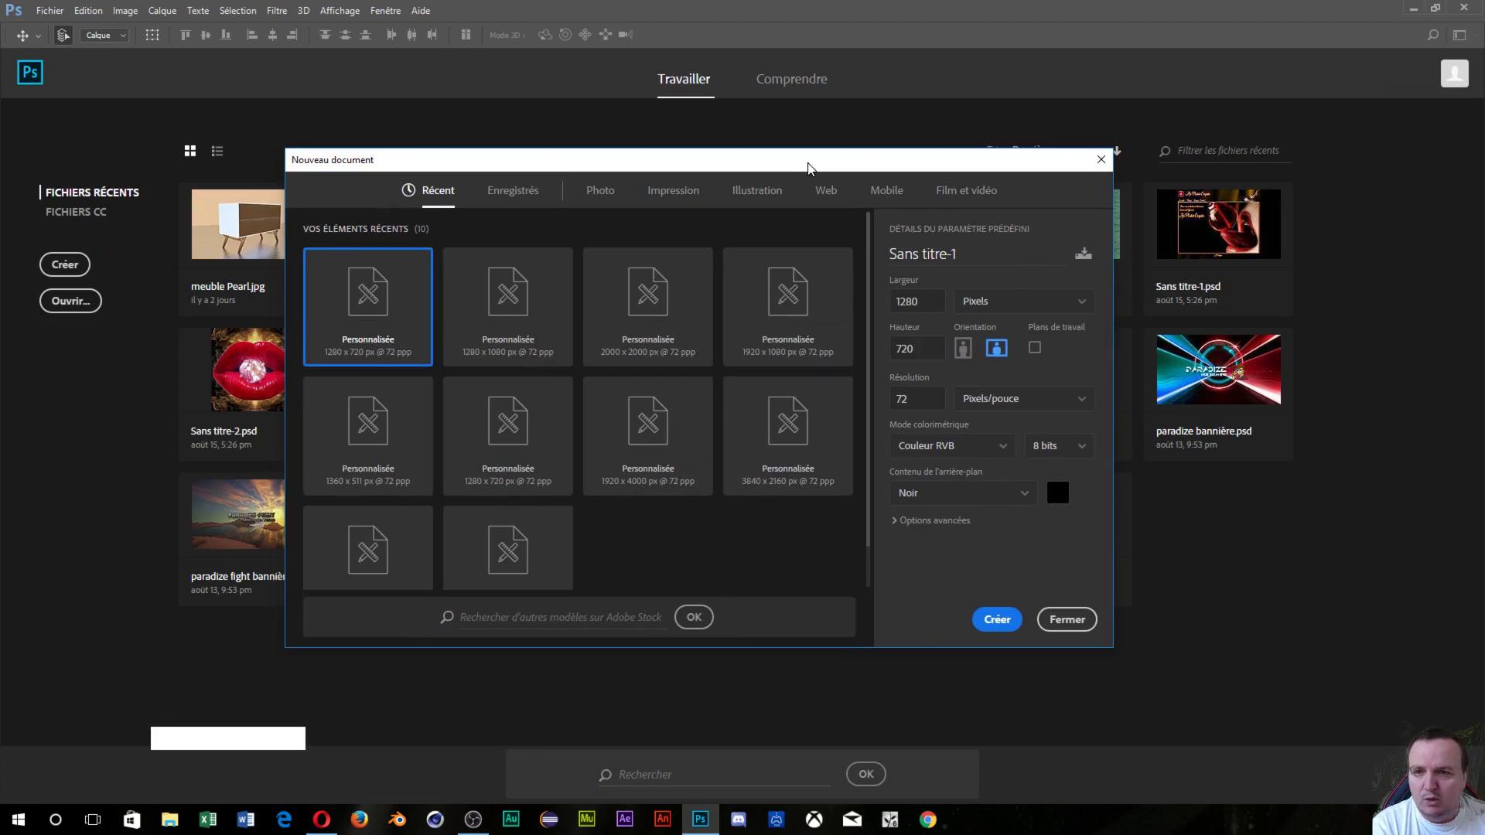
left_click(1063, 490)
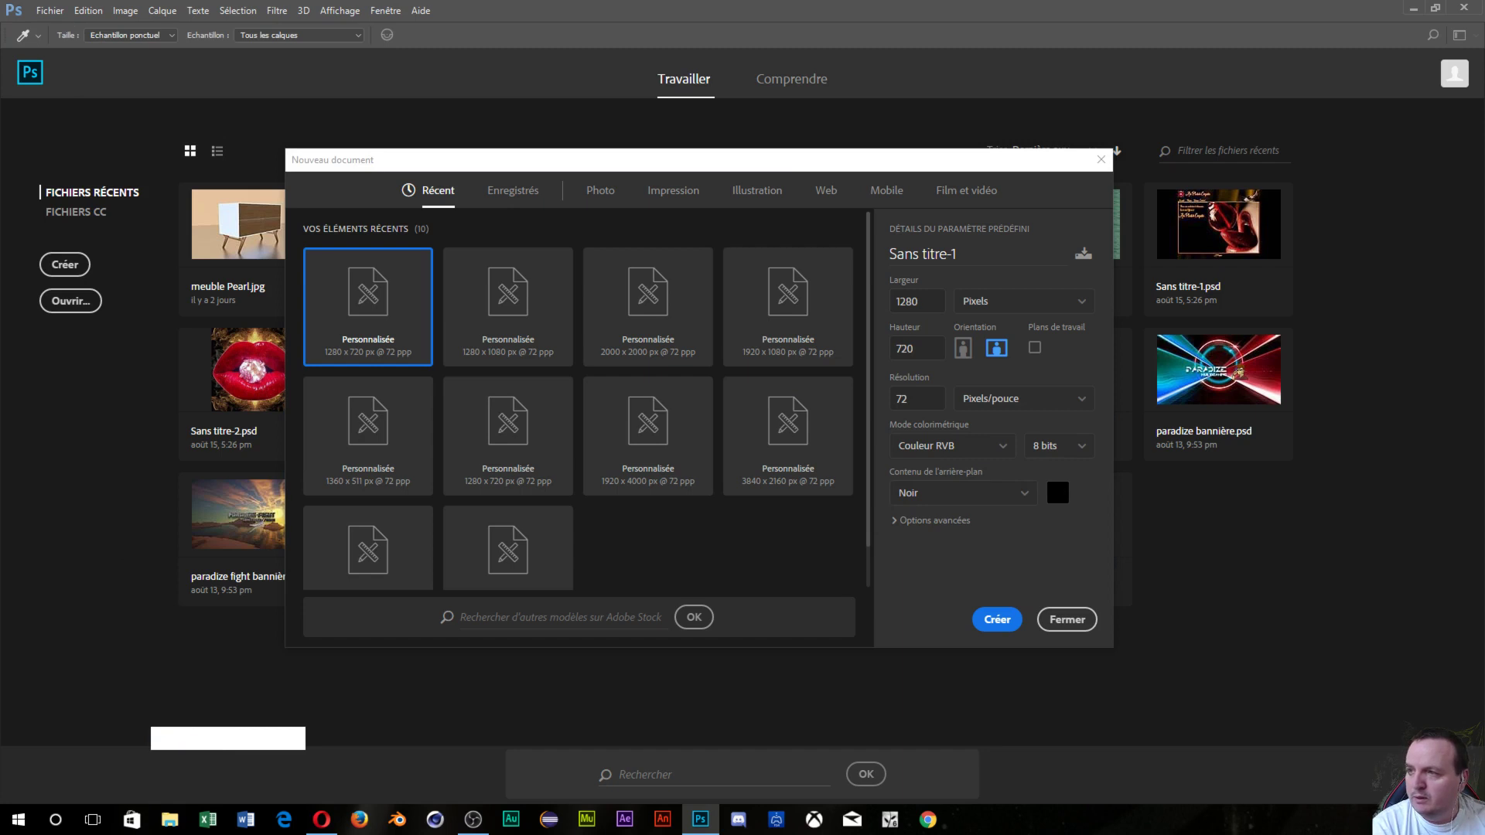
left_click_drag(98, 313, 46, 297)
left_click(417, 291)
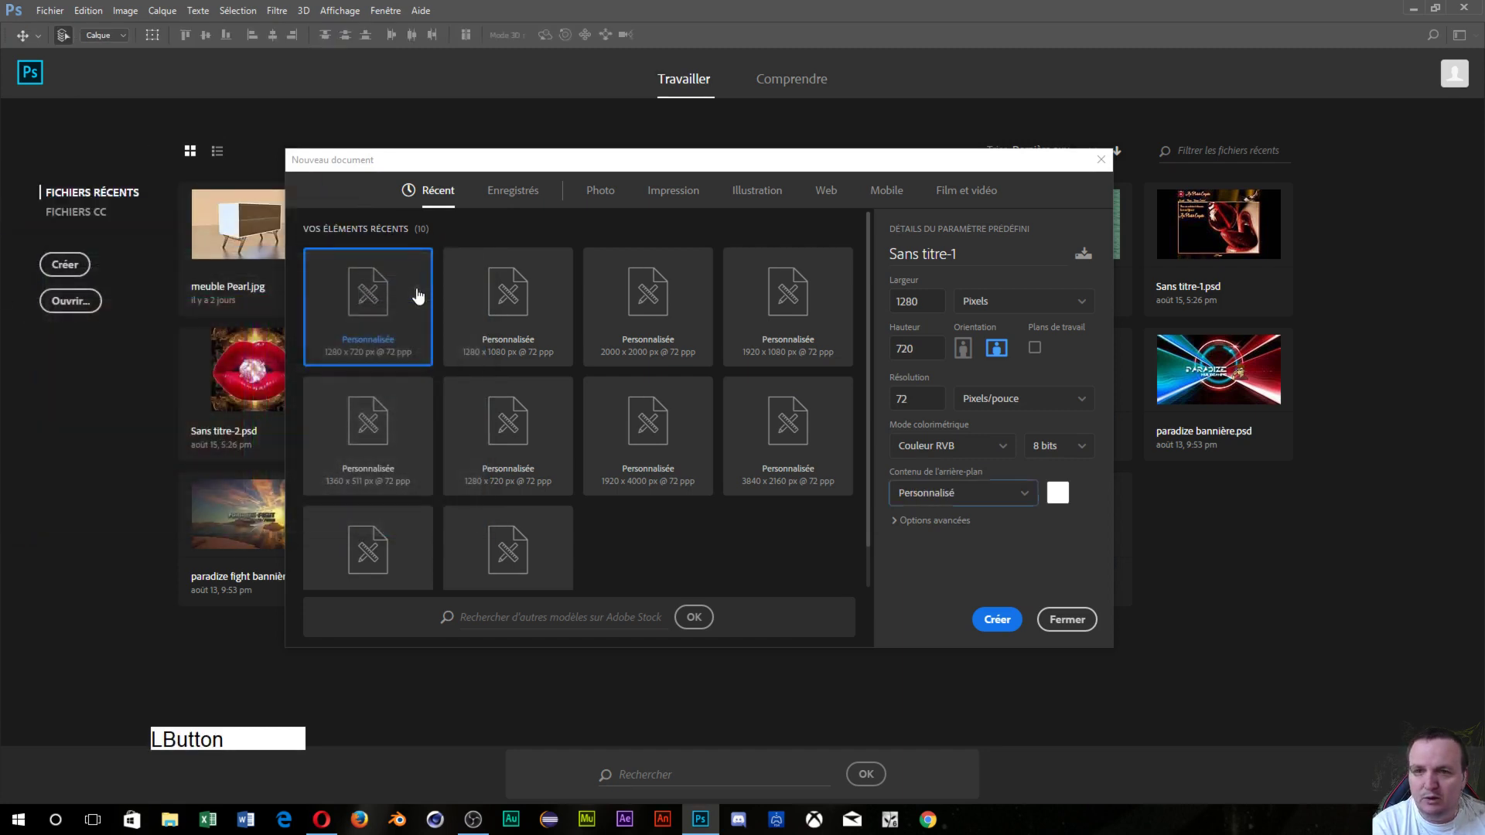
left_click(1009, 621)
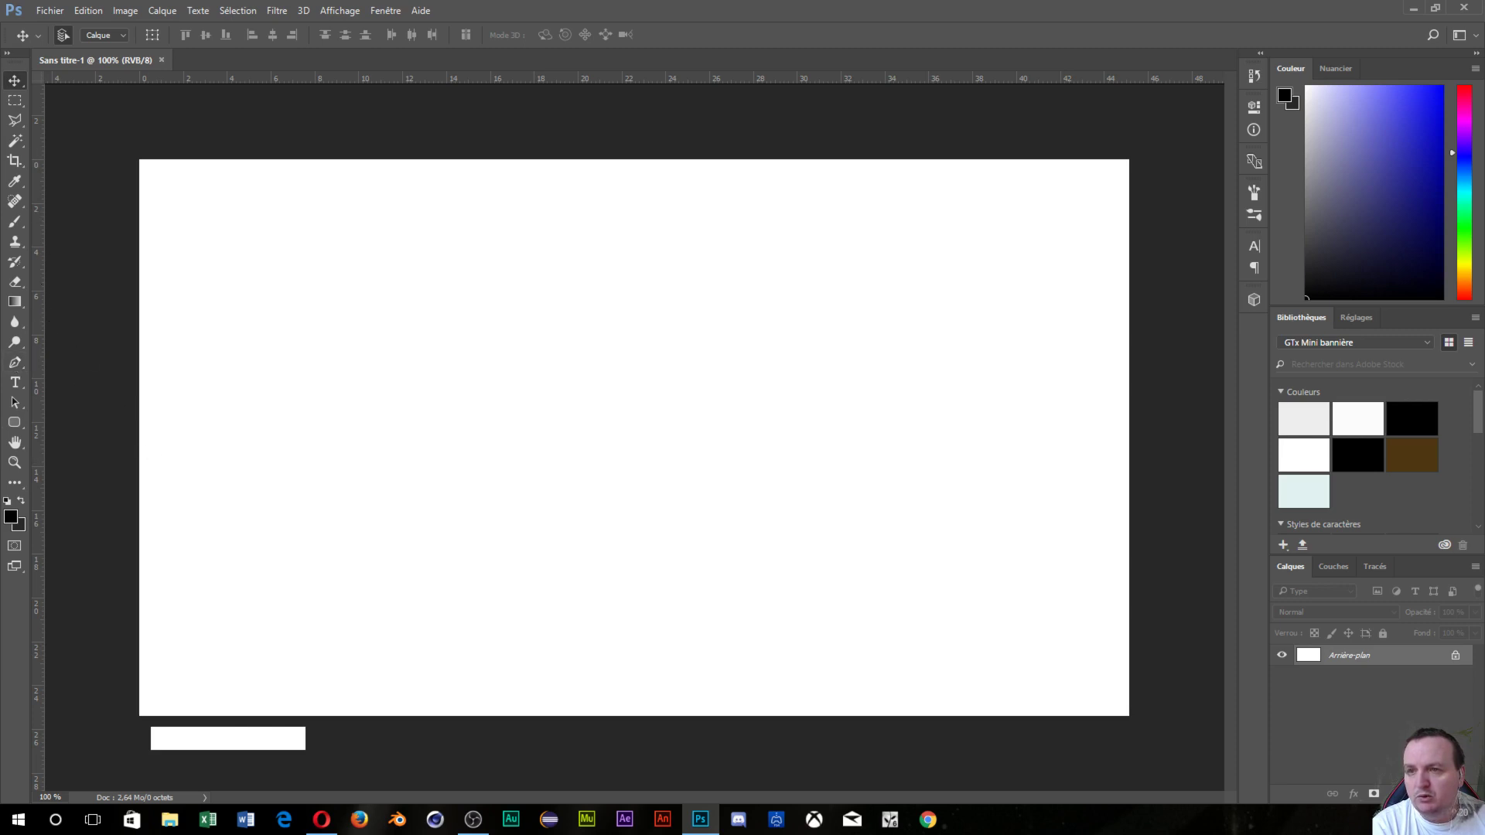
left_click(16, 363)
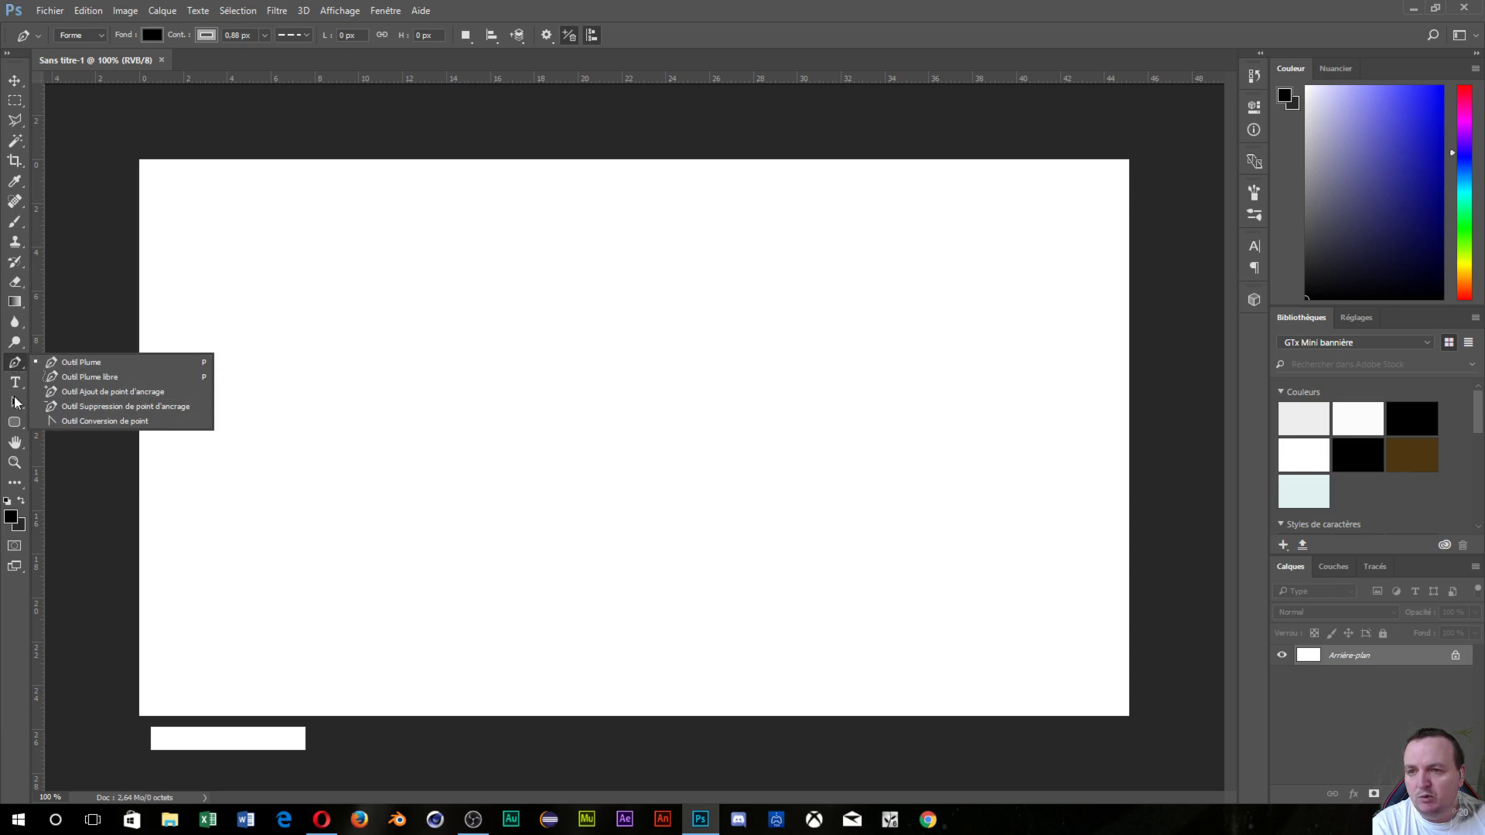
left_click(219, 748)
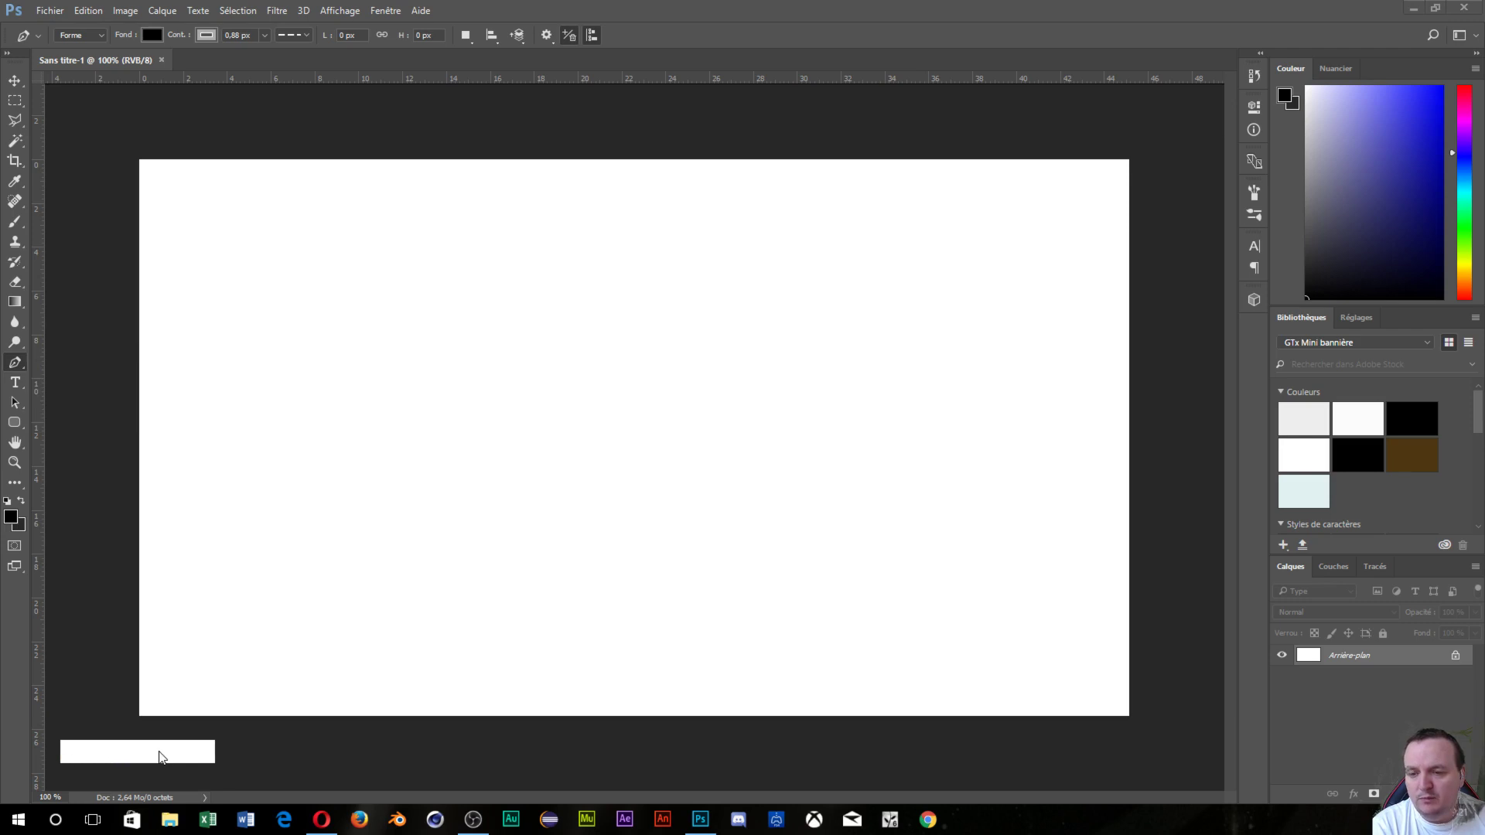
left_click(159, 751)
right_click(161, 744)
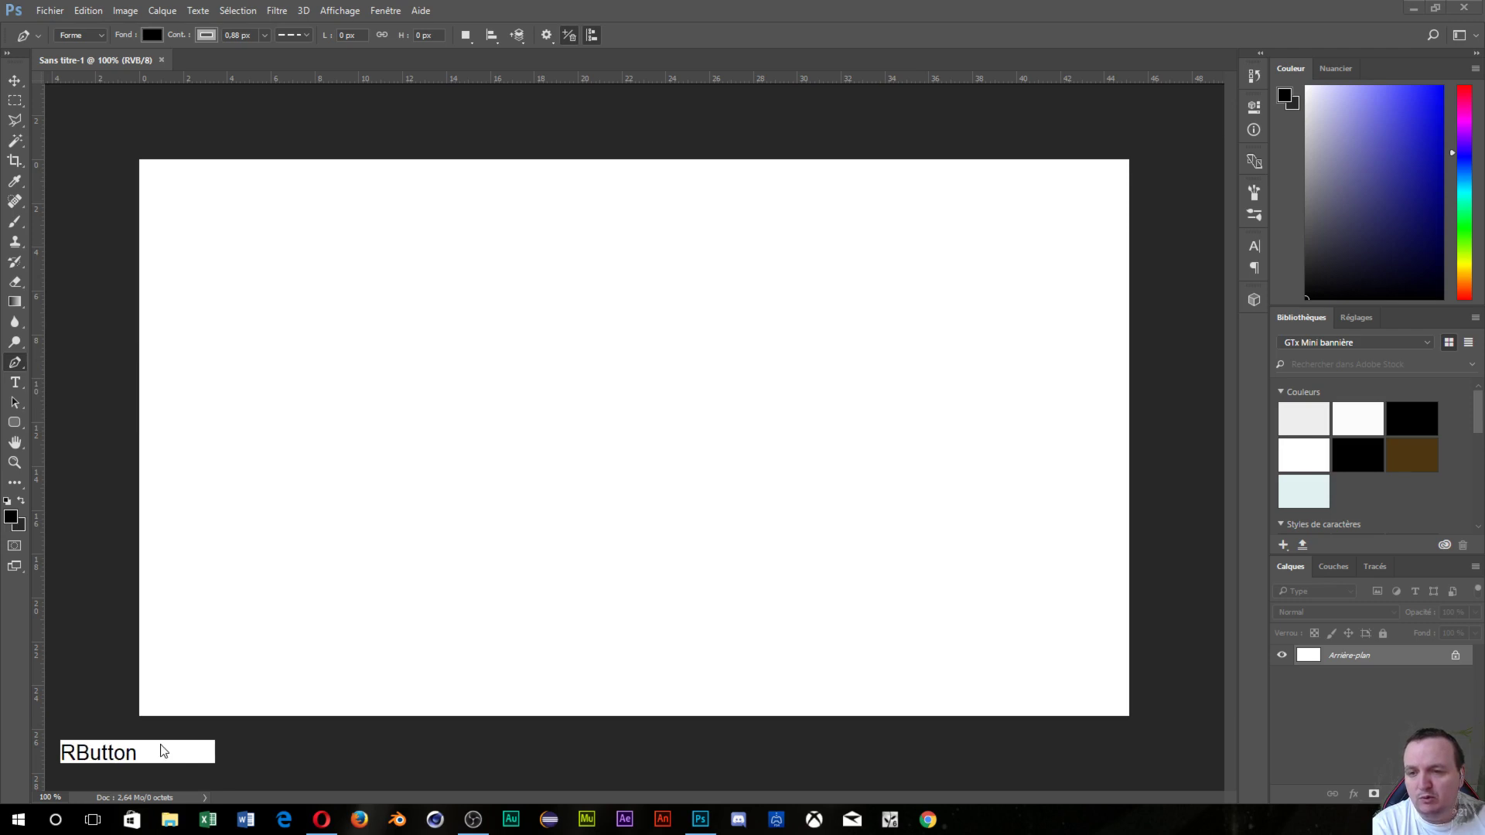
middle_click(164, 750)
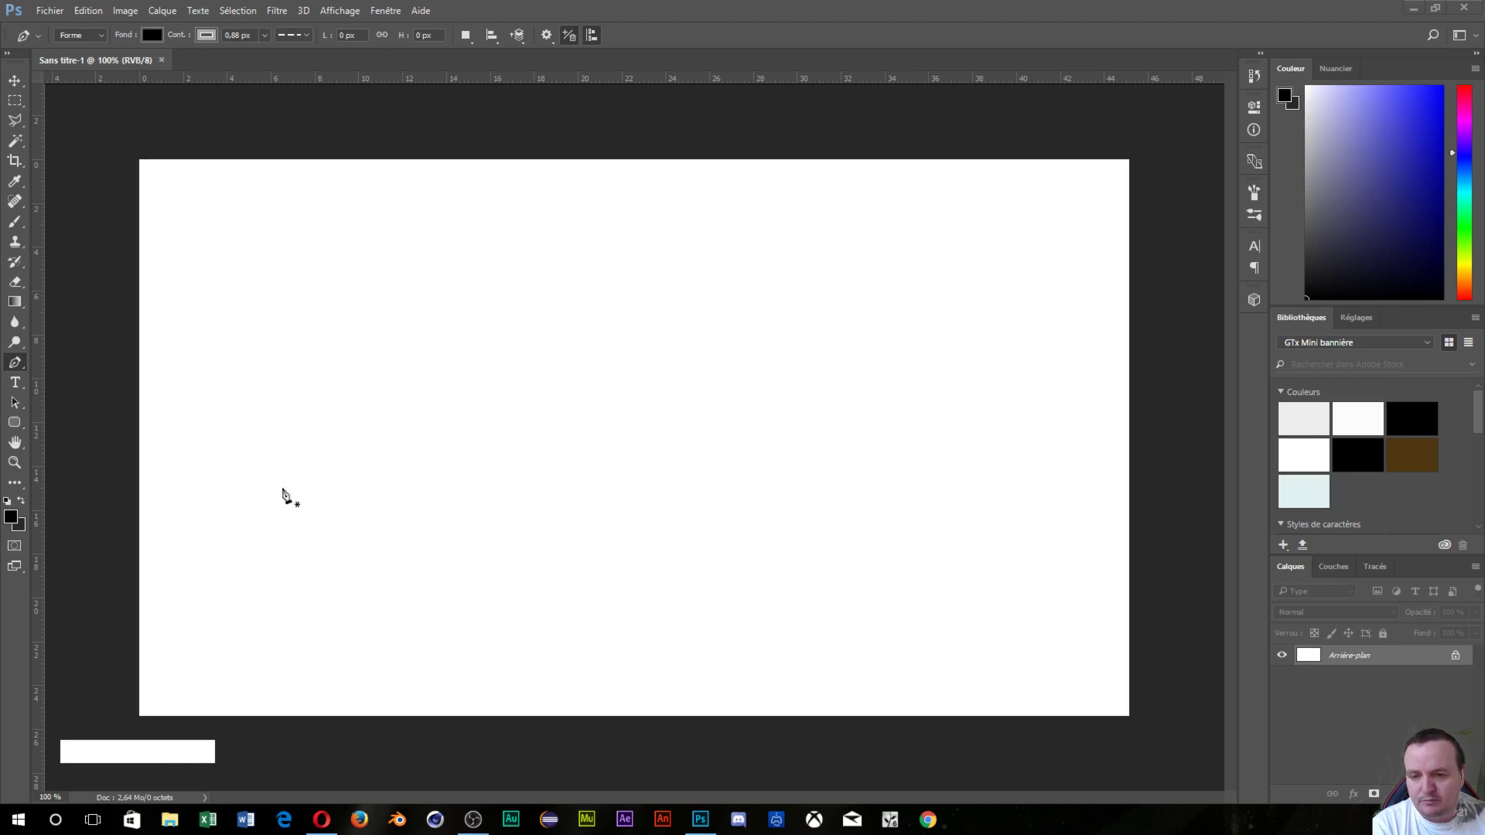
key("q")
key("s")
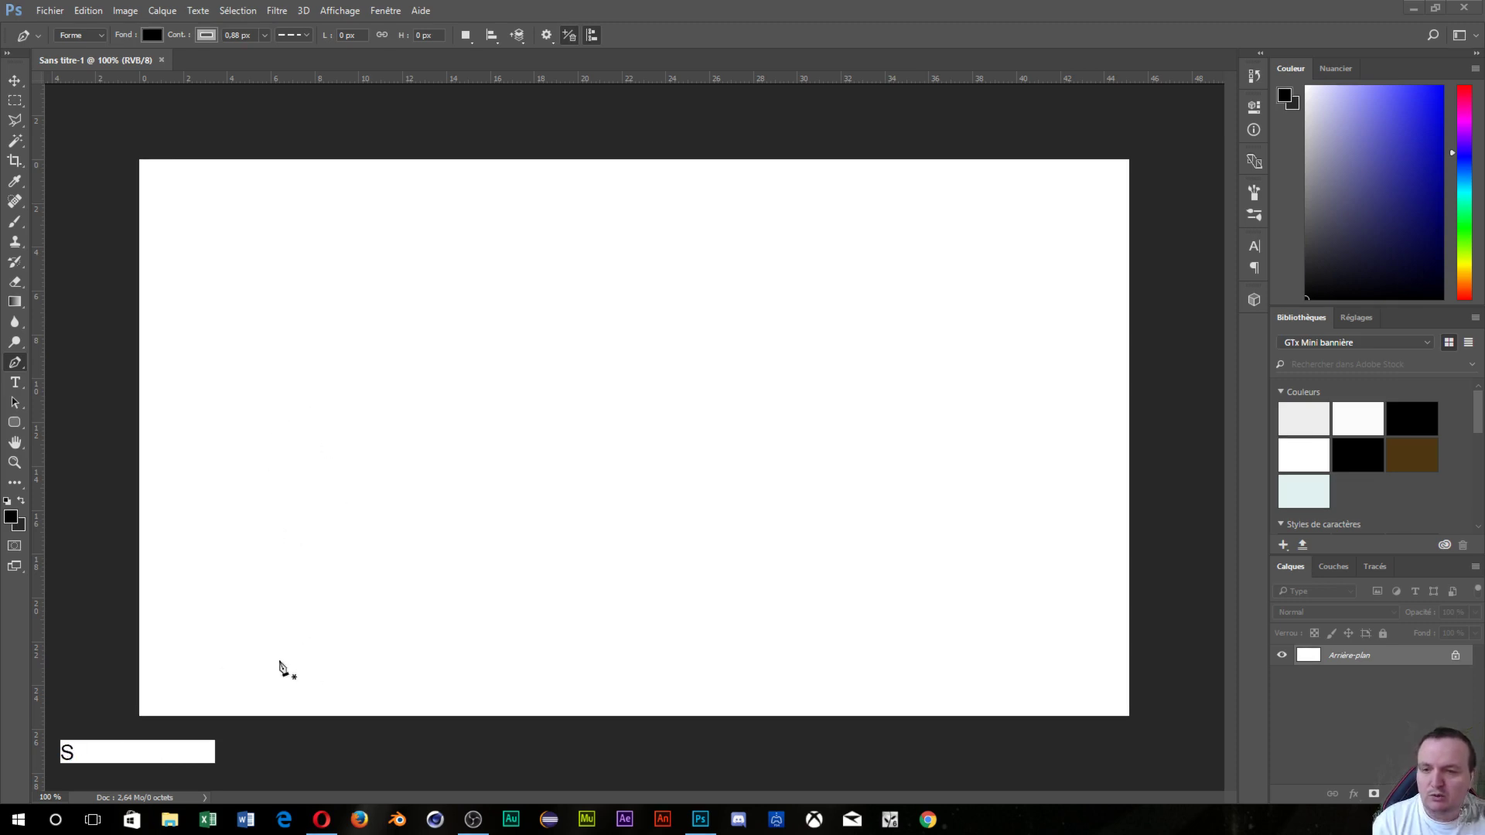
key("a")
key("z")
key("d")
key("q")
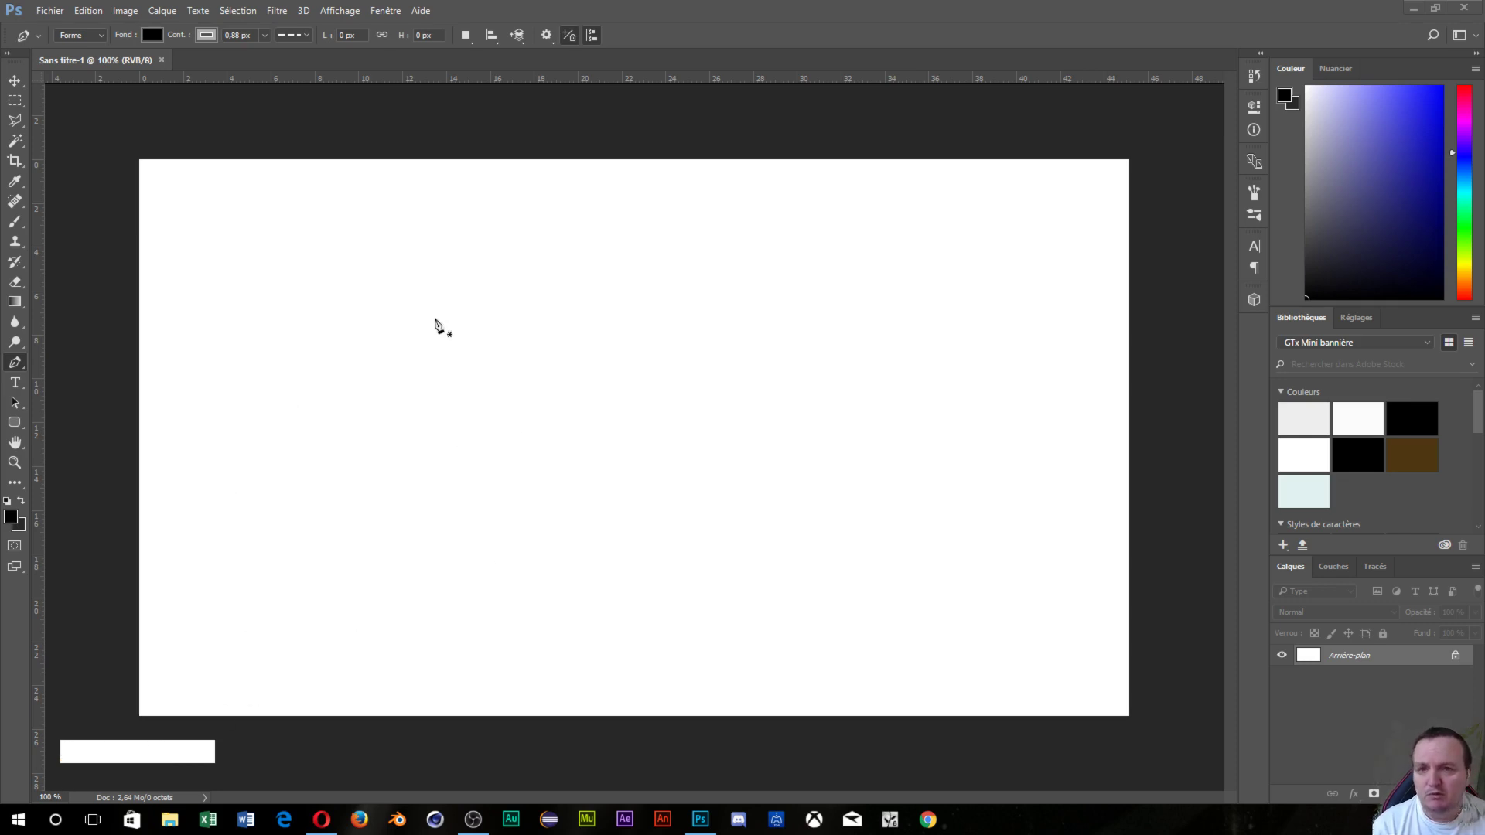
left_click(152, 37)
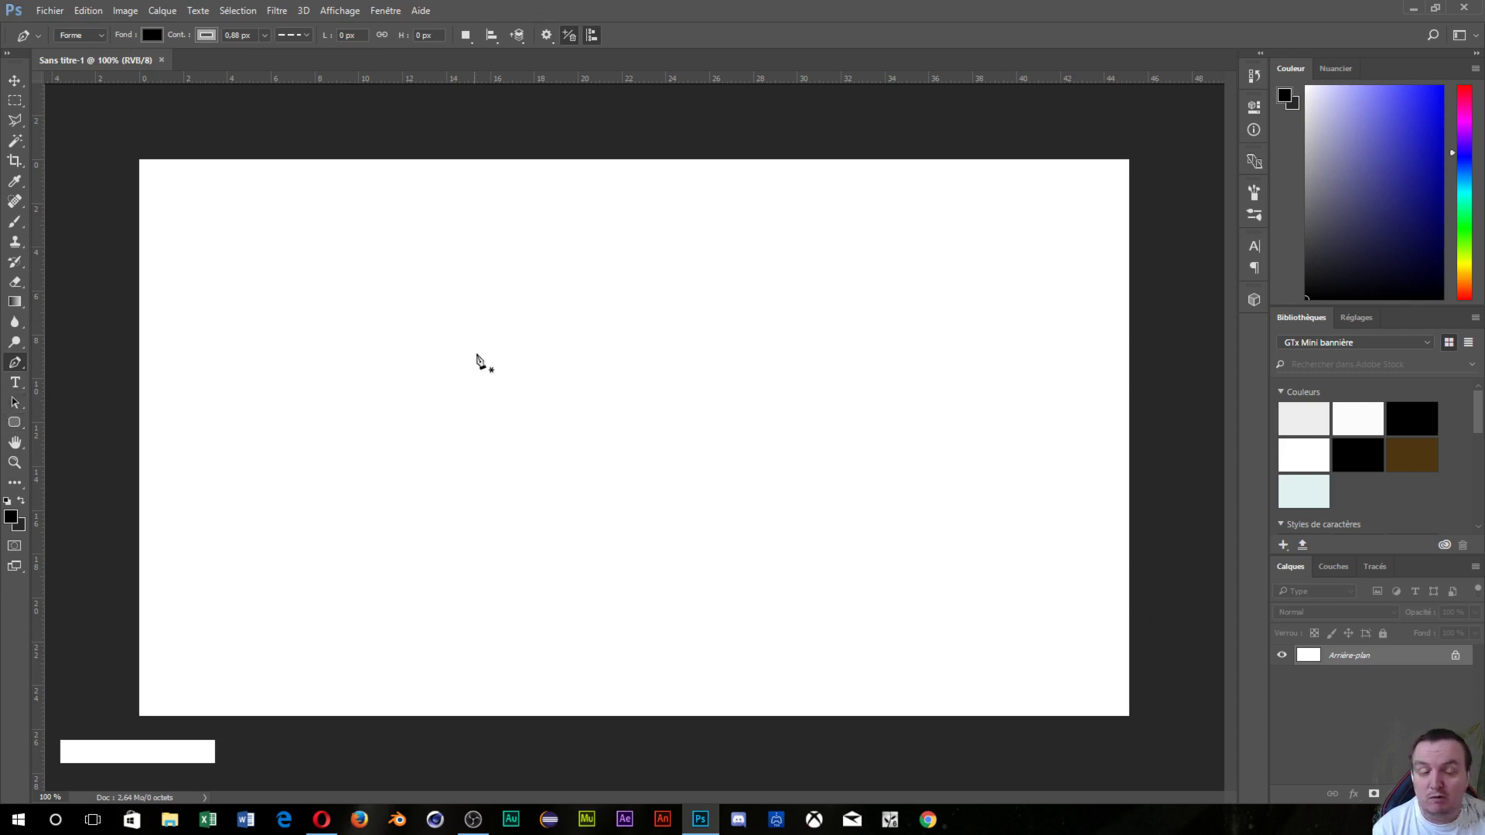
left_click(14, 426)
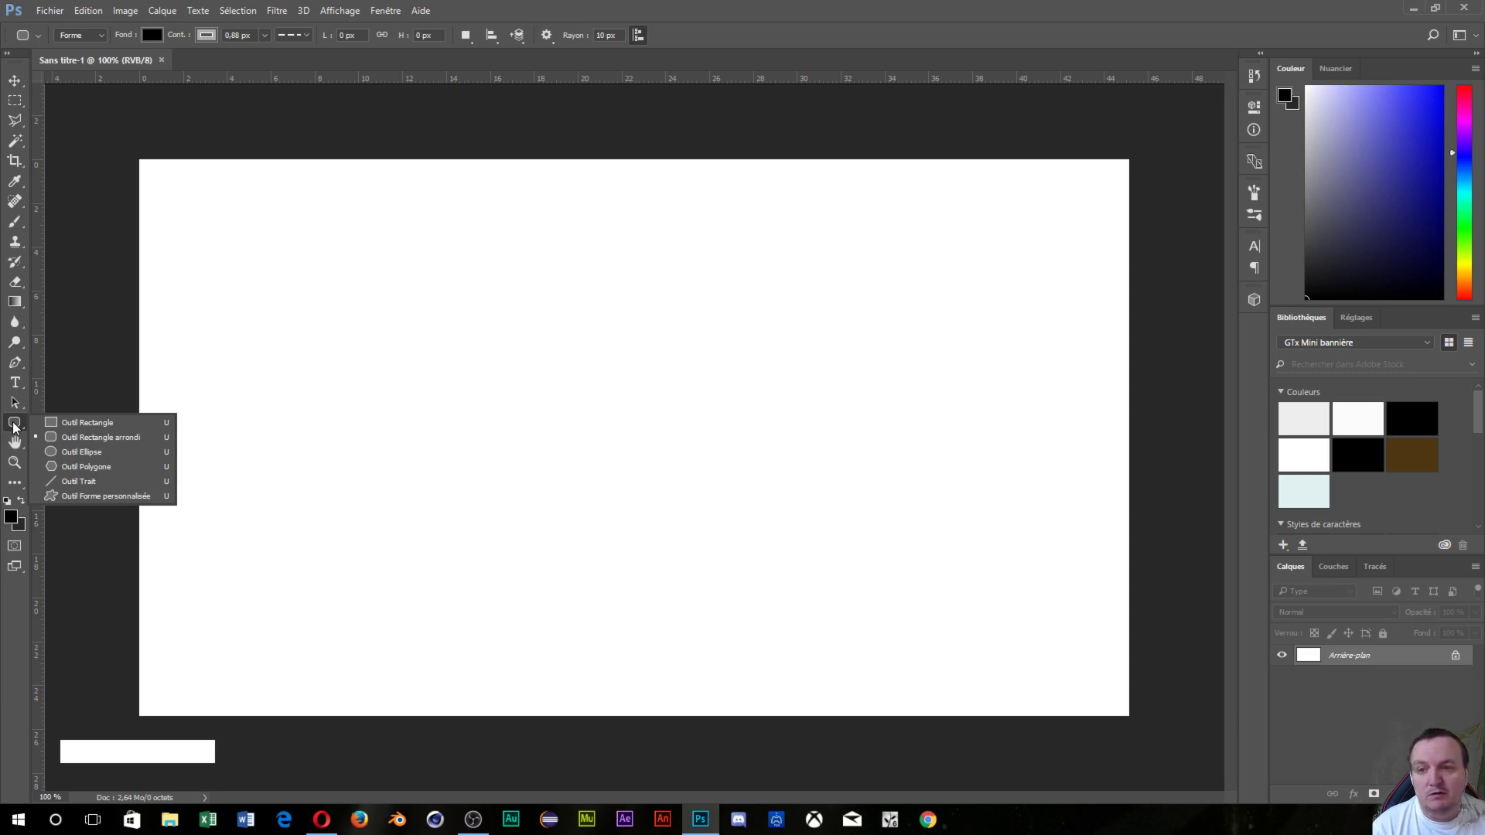
left_click(17, 374)
- Draw an open seven-point black shape with the Pen tool, about 412 px wide and 227 px high, in the canvas's upper-left area
left_click(16, 363)
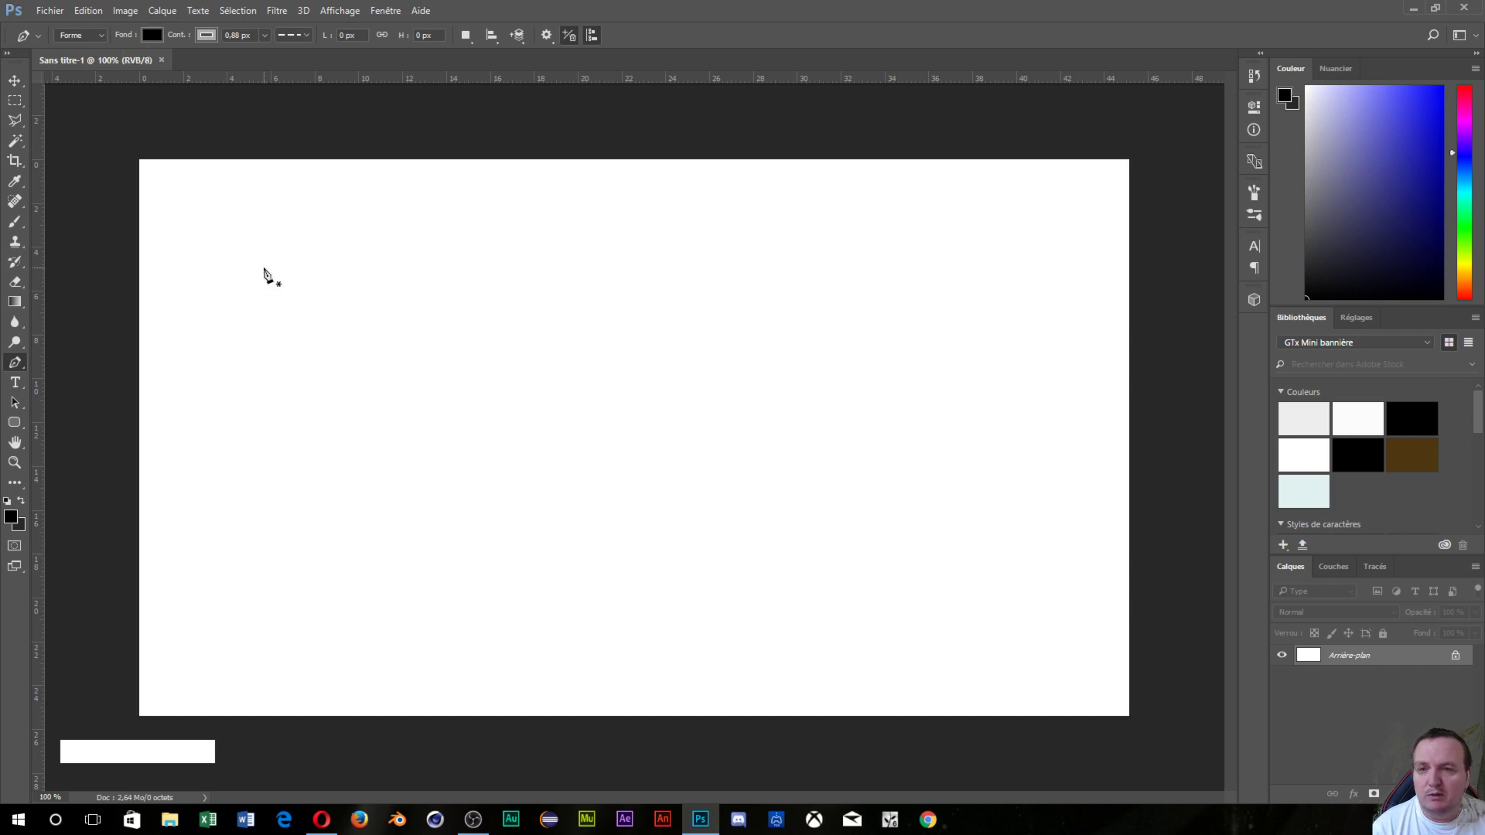
left_click(265, 264)
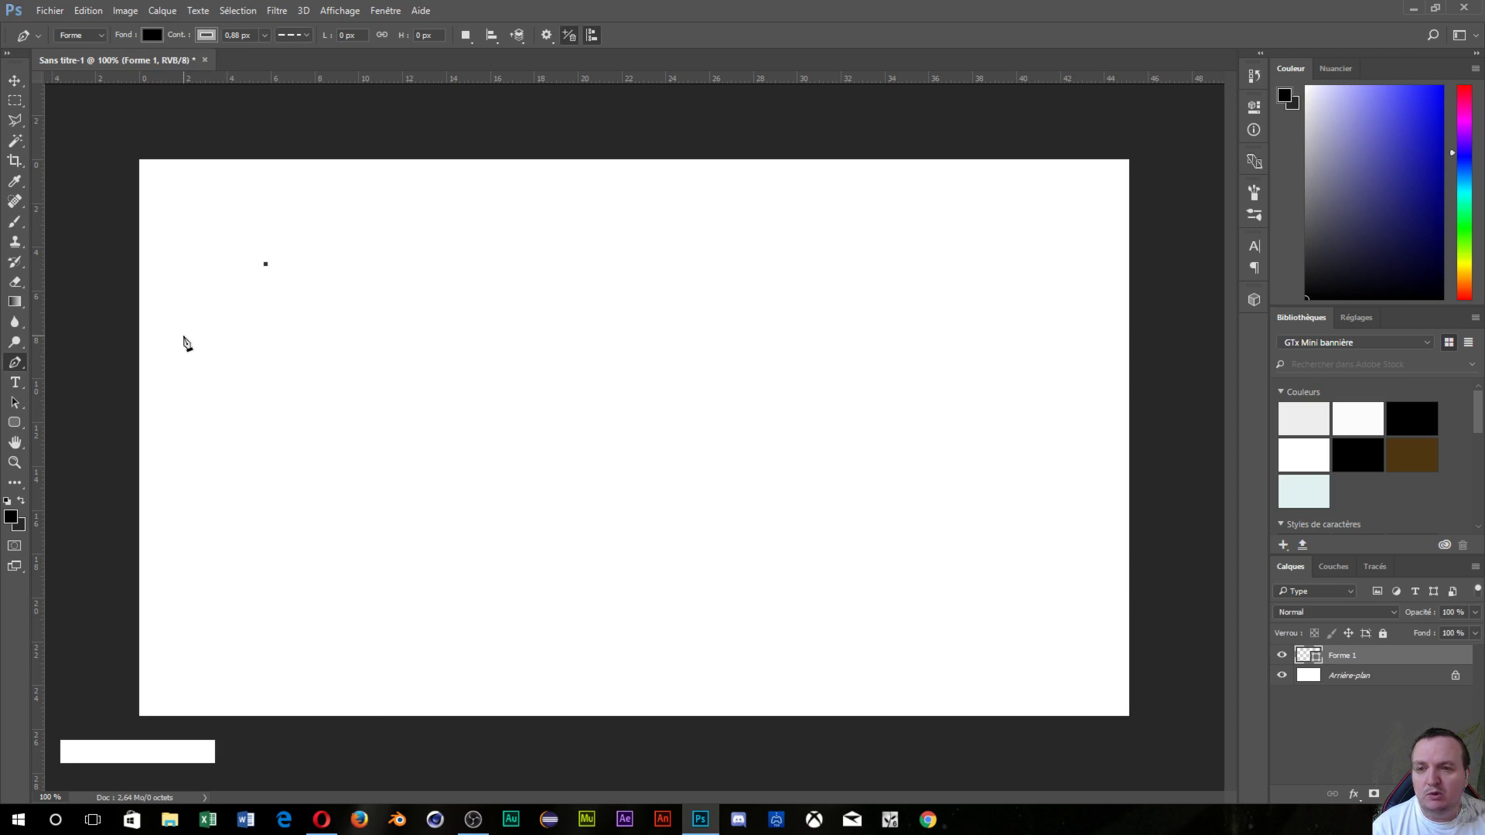
left_click(183, 337)
left_click(198, 376)
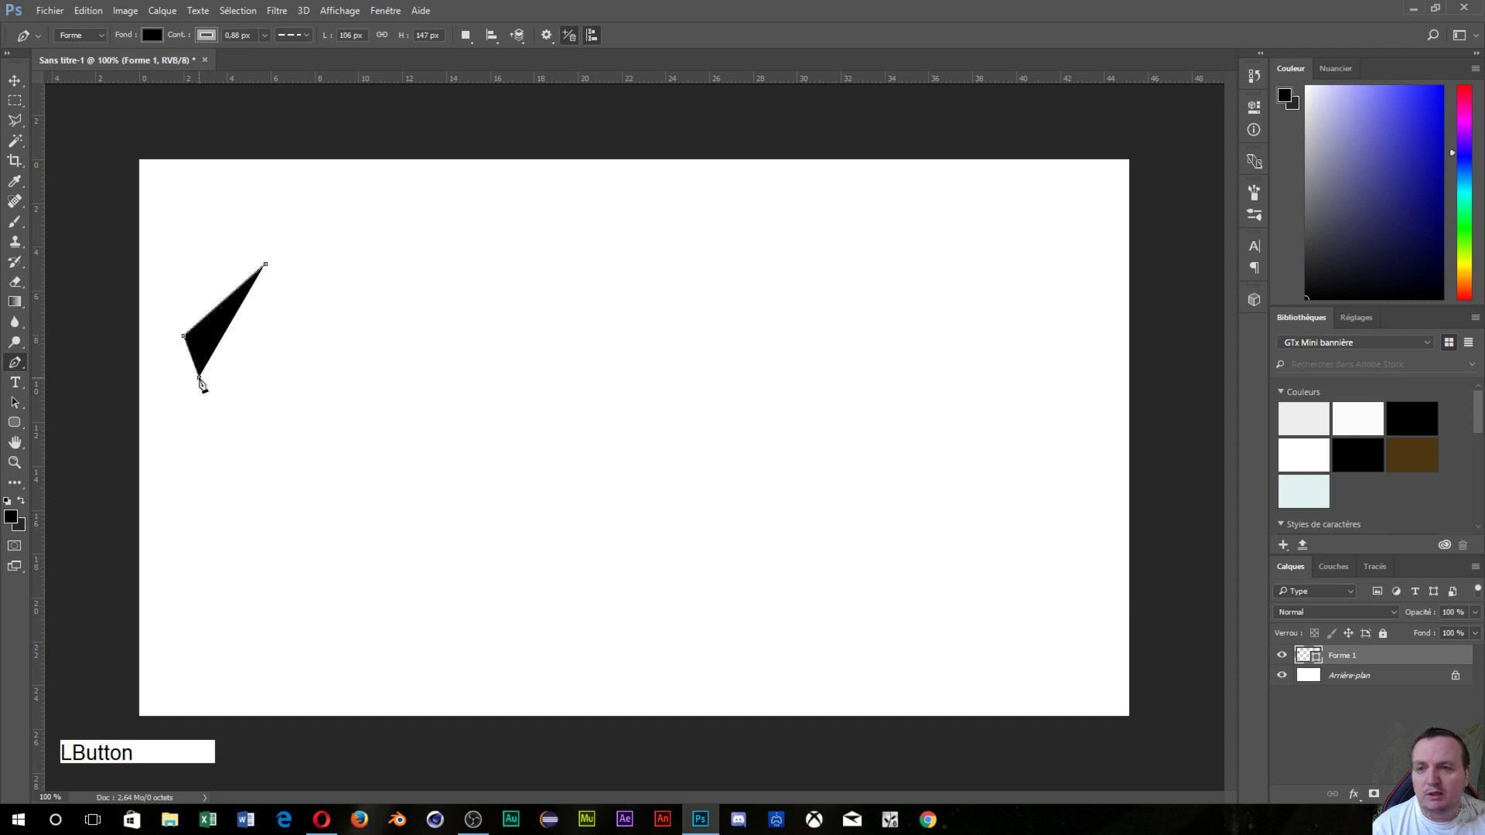
left_click(352, 356)
left_click(502, 236)
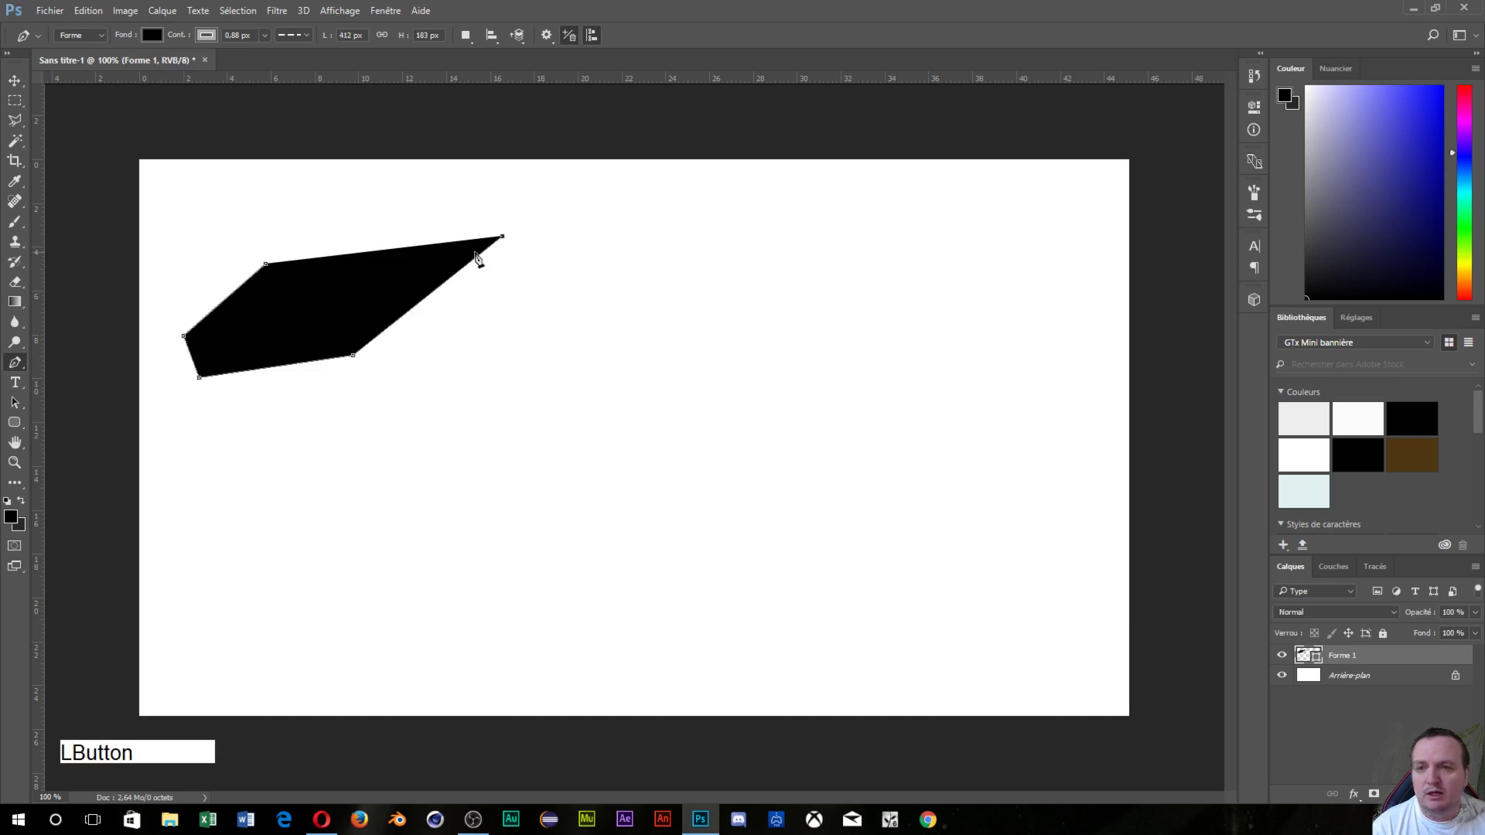
left_click(384, 209)
left_click(256, 203)
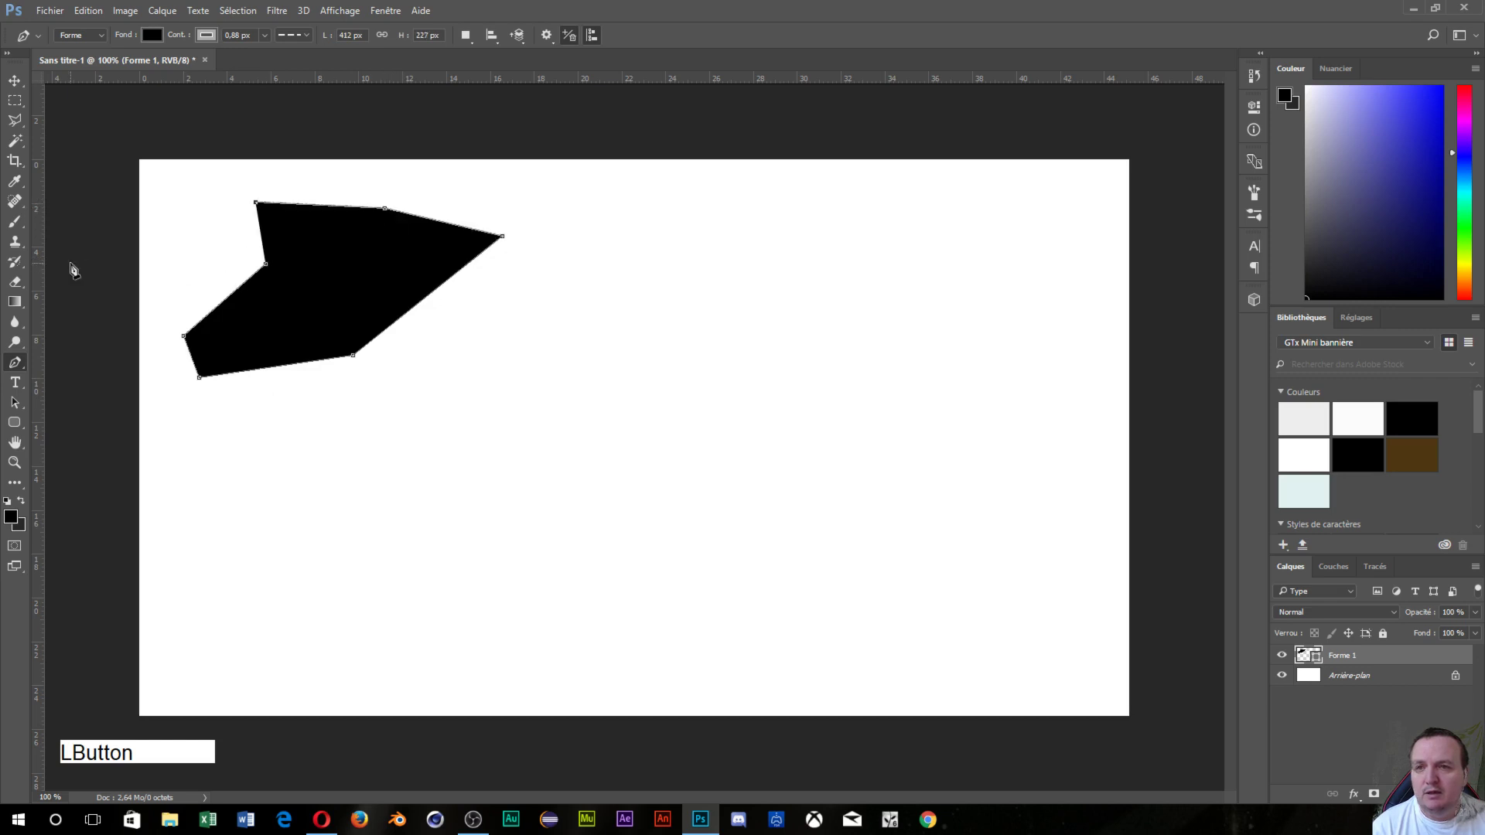
- Colour the shape's outline red and set its stroke width to about 20.46 px
left_click(203, 36)
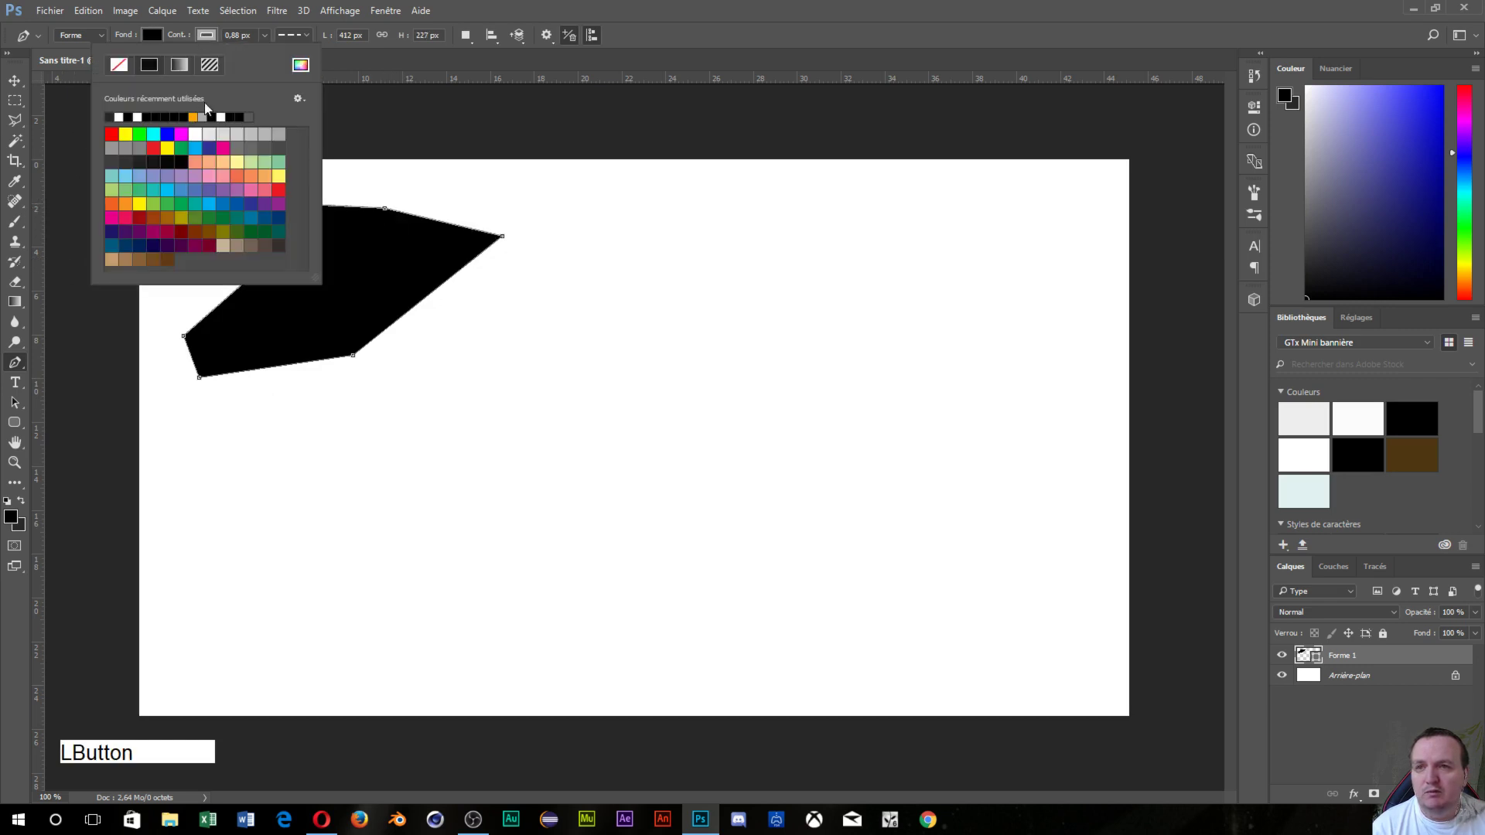
left_click(111, 133)
left_click(712, 11)
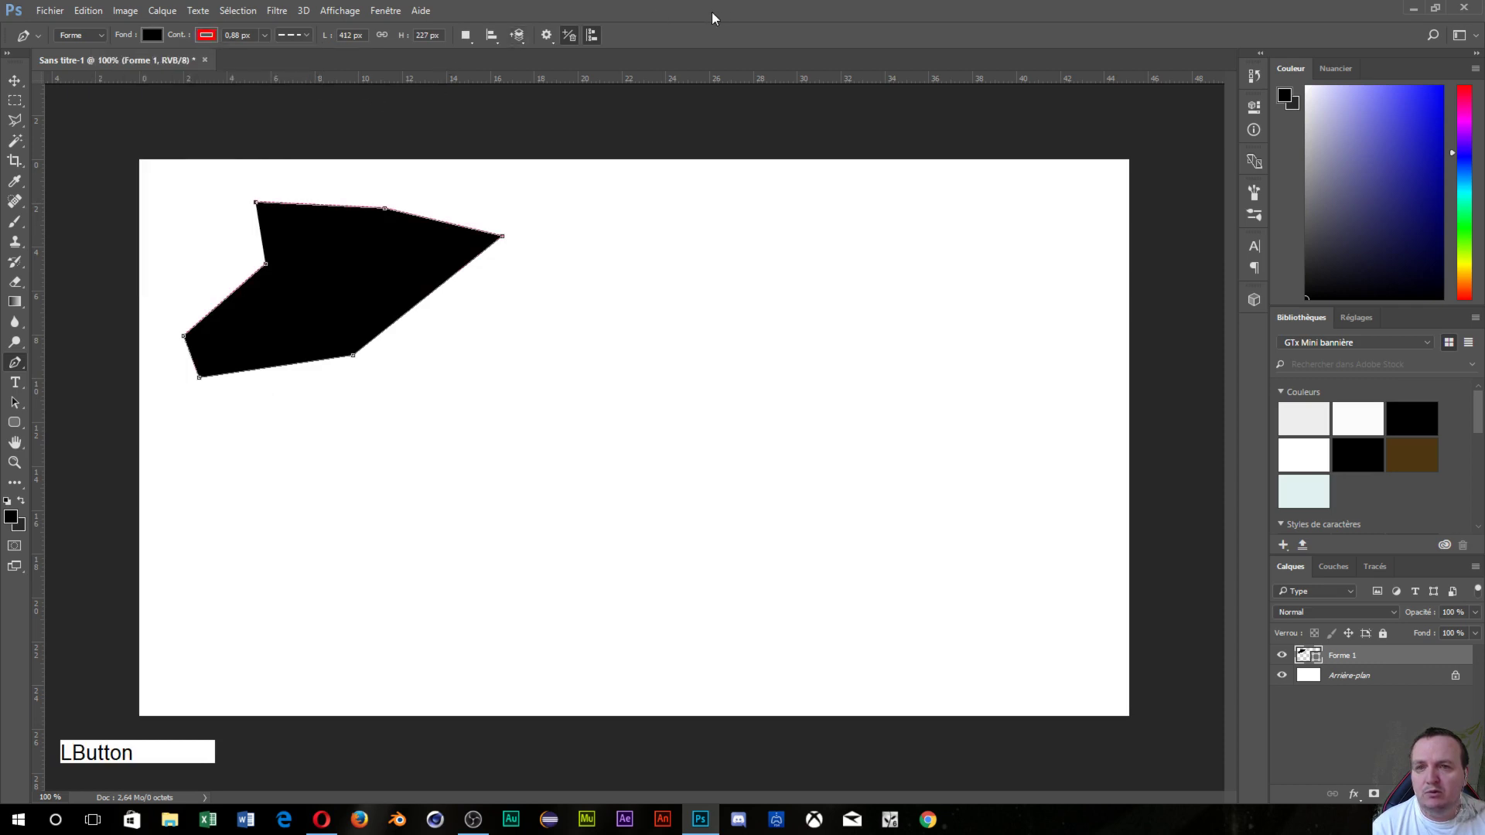
scroll(276, 331, "up", 5)
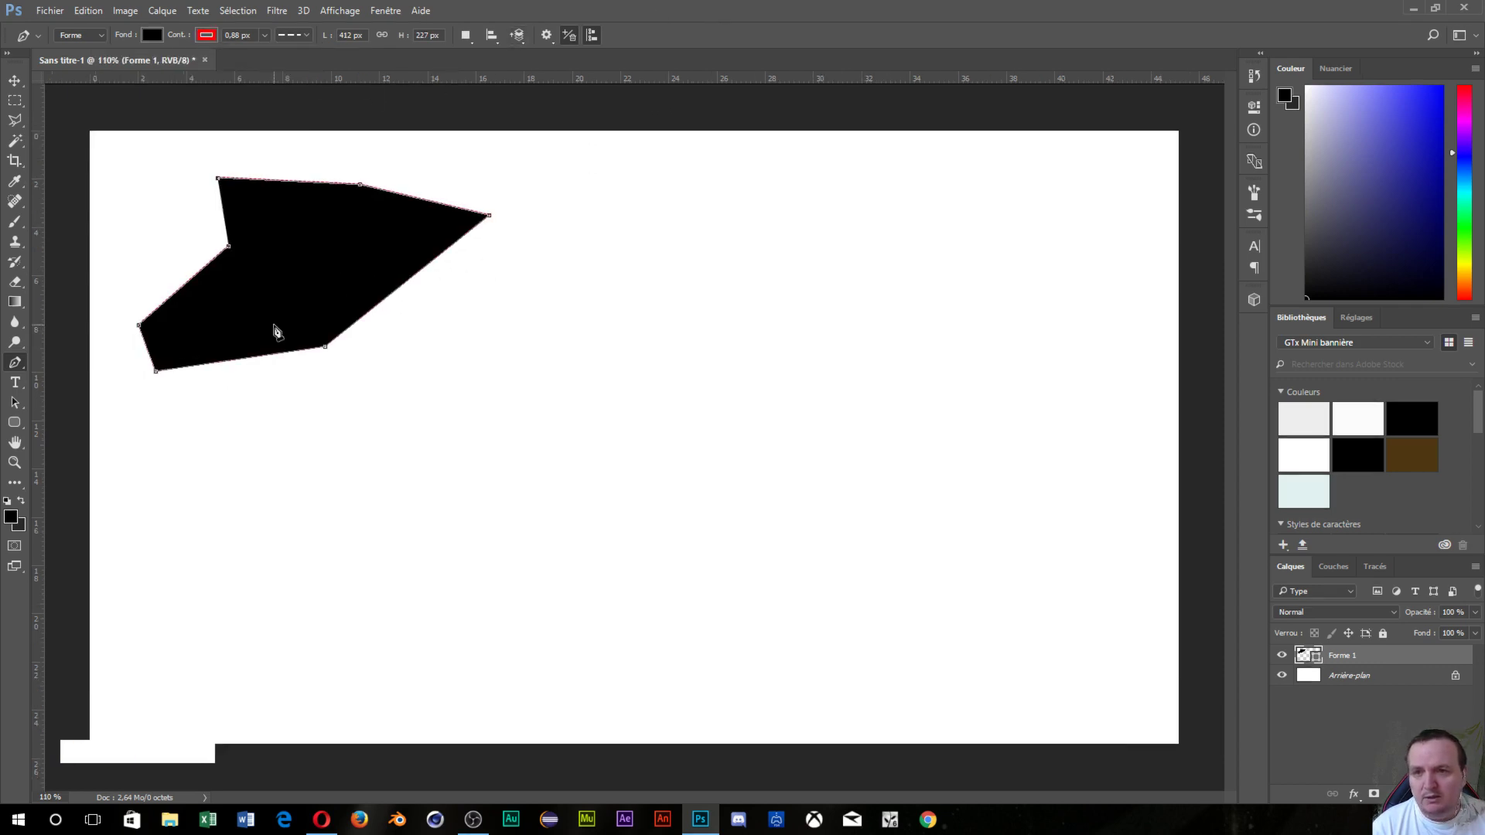
scroll(276, 331, "up", 2)
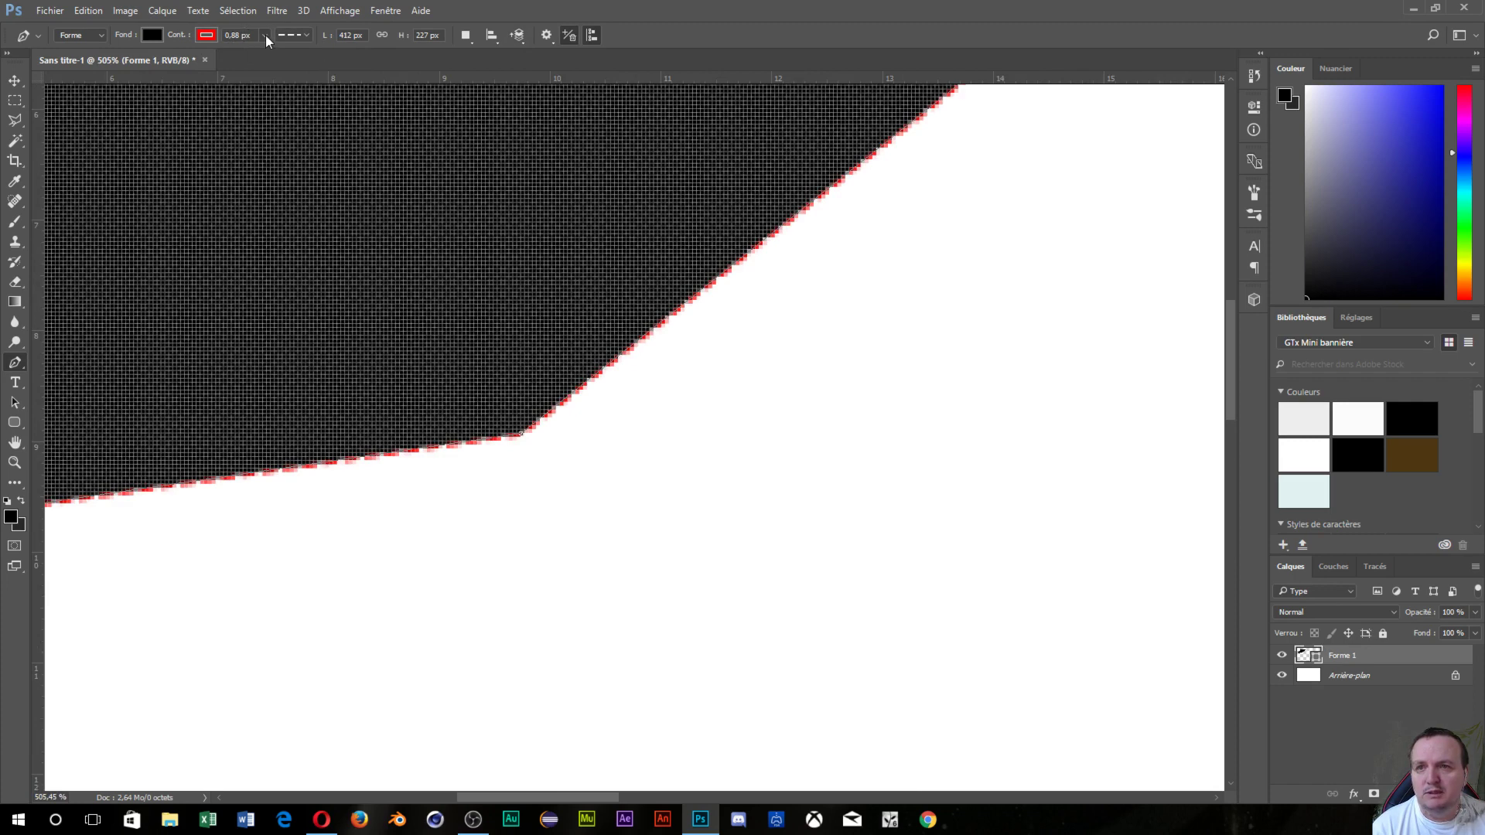
mouse_move(266, 35)
left_mouse_down()
mouse_move(263, 57)
mouse_move(290, 71)
left_mouse_up()
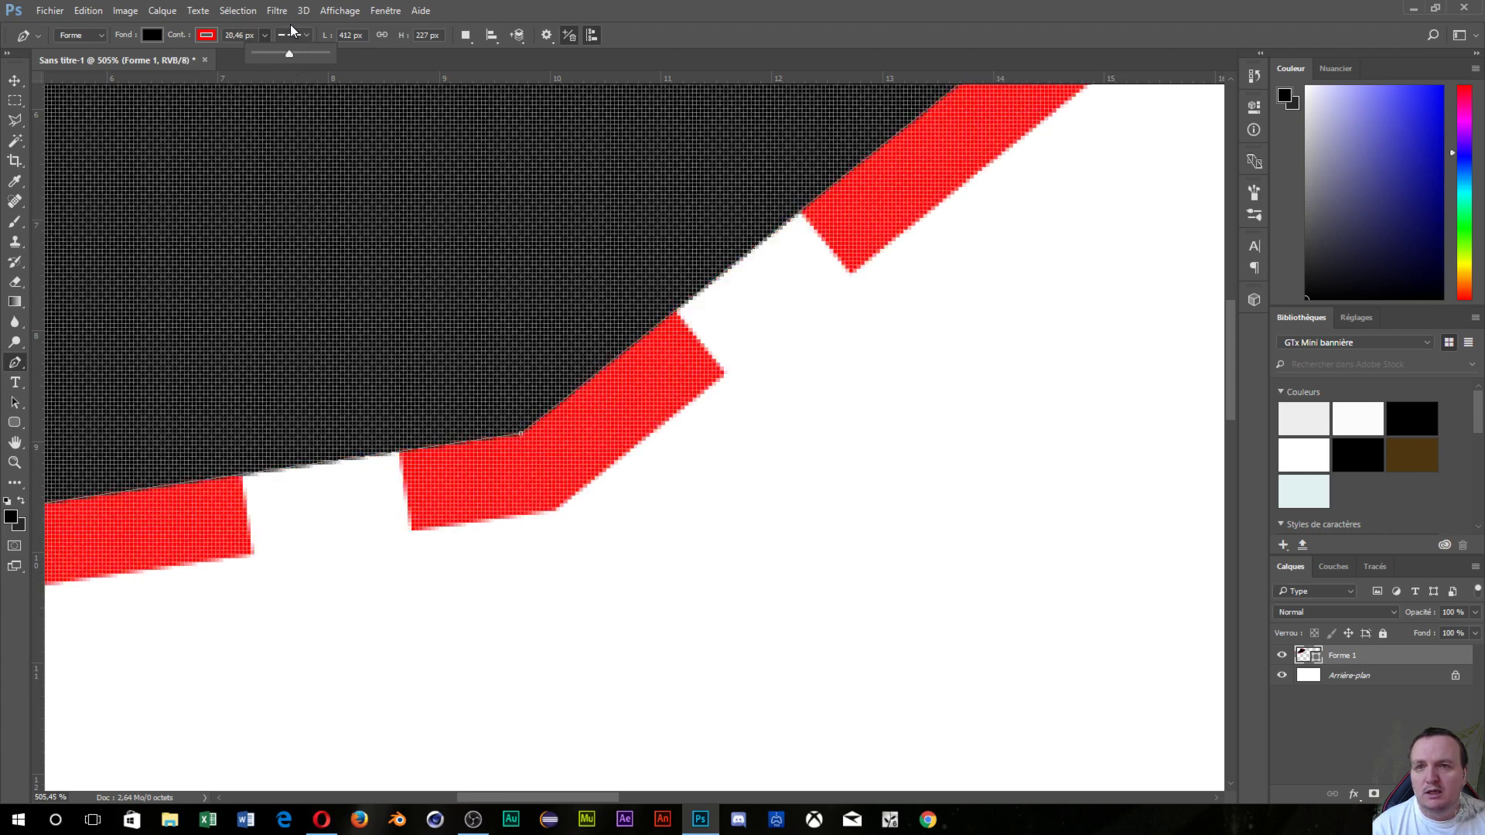
- Change the shape's outline style to a solid line
left_click(310, 37)
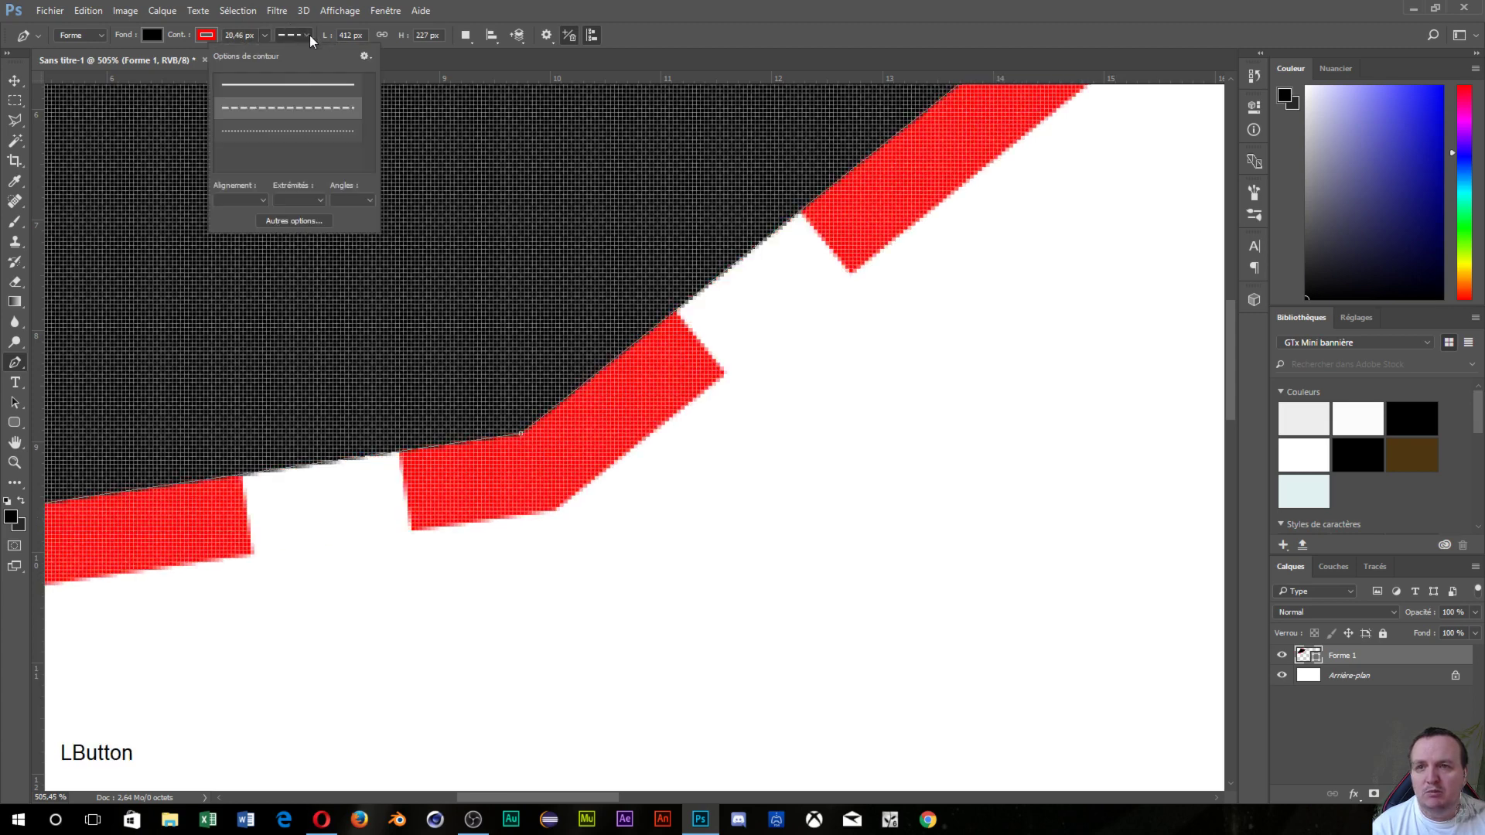
left_click(308, 85)
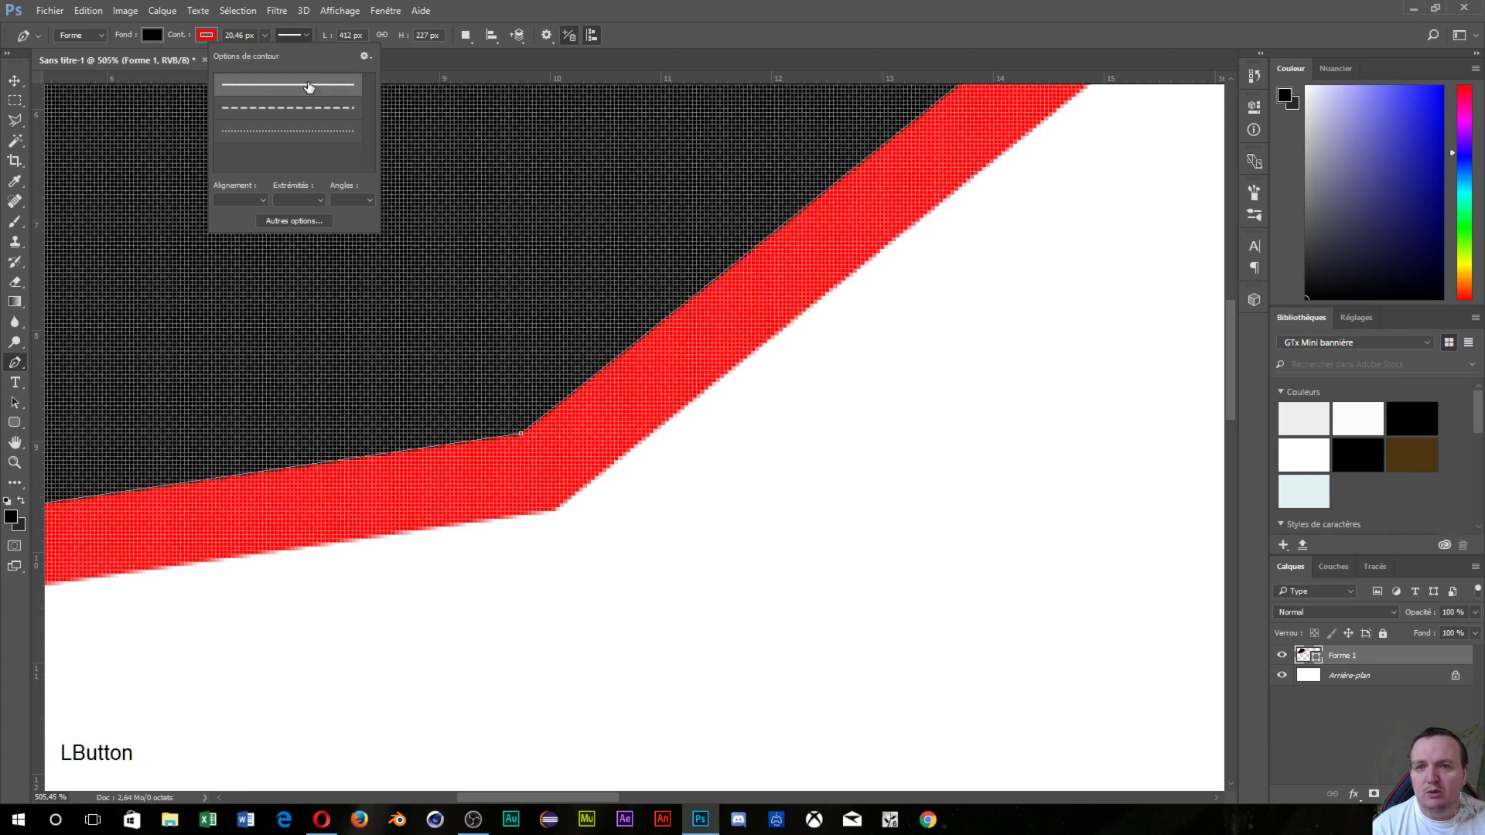
left_click(307, 37)
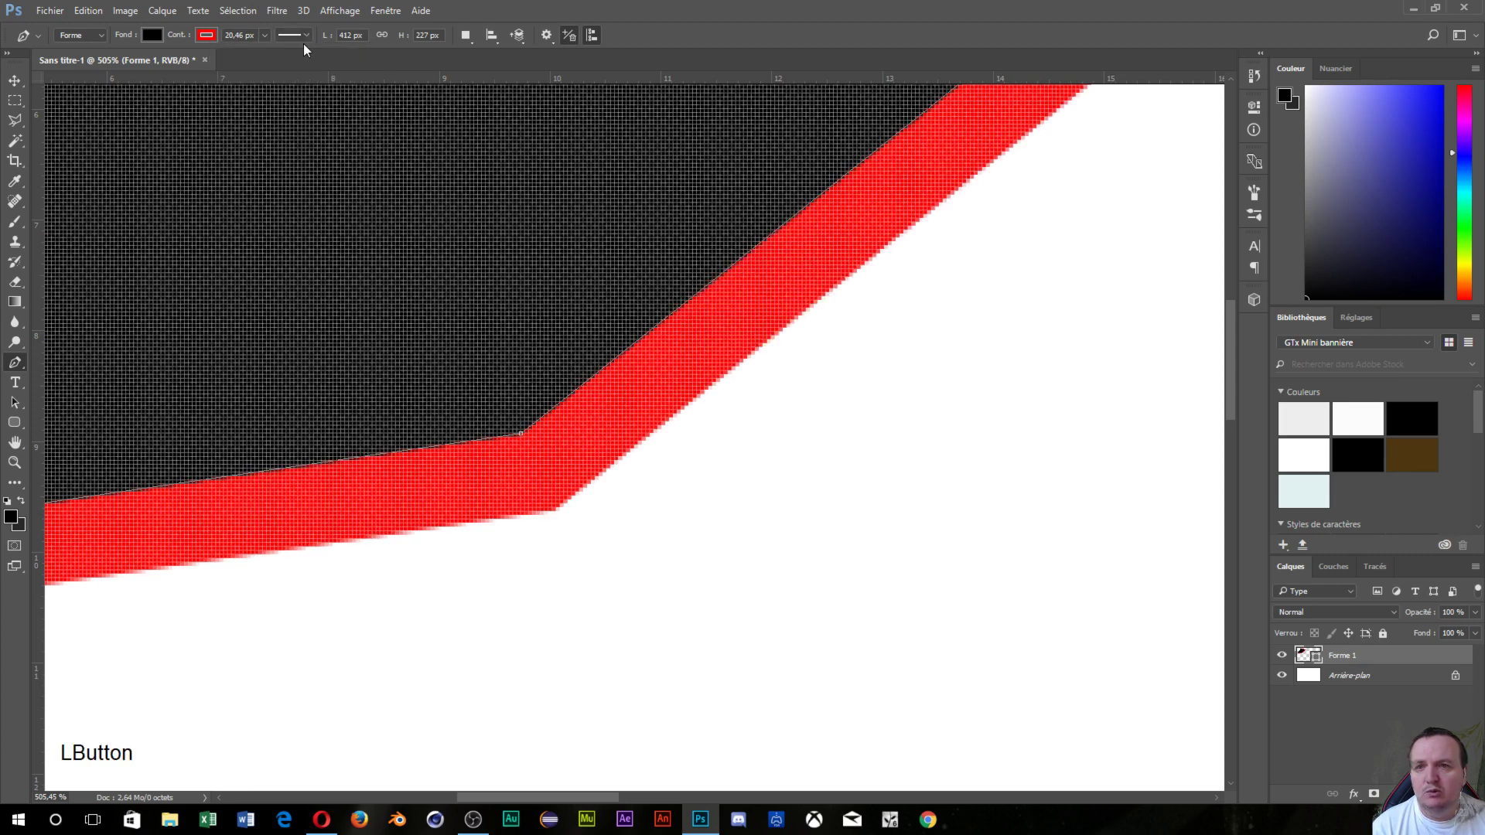
- Try the dotted style on the shape's red outline and restore the solid line
left_click(304, 39)
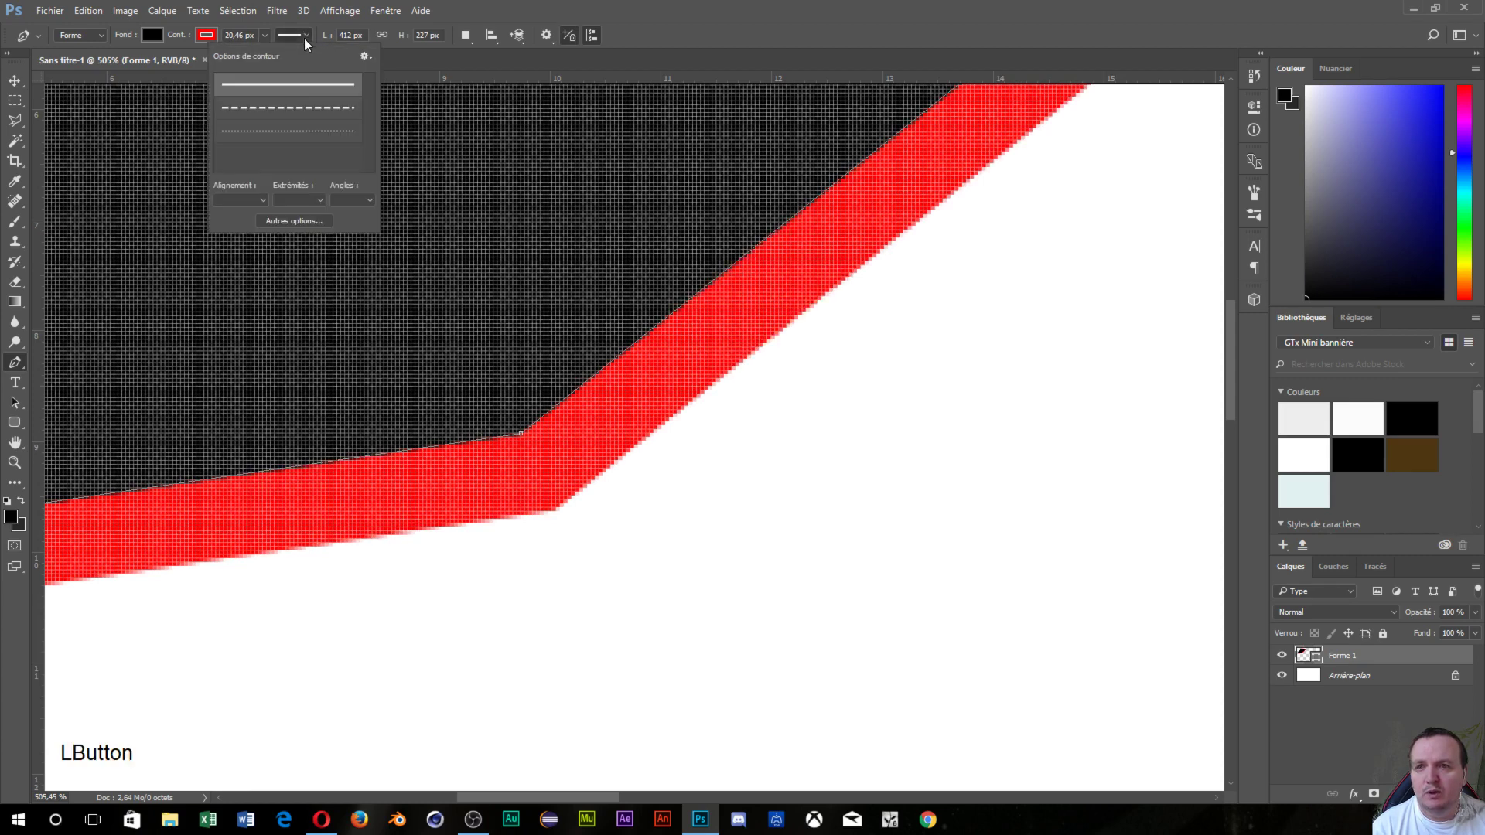
left_click(302, 131)
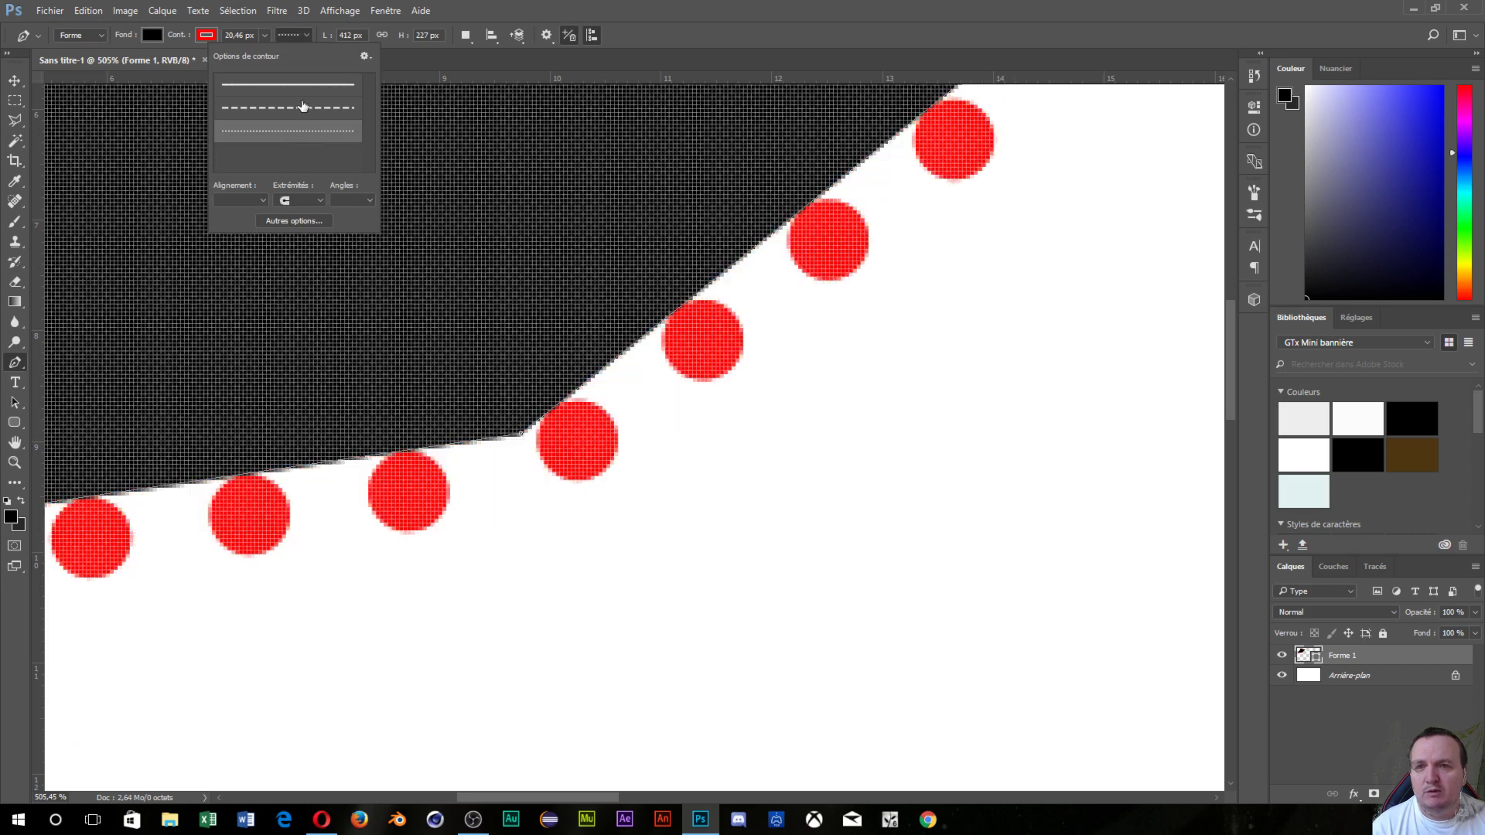
left_click(305, 34)
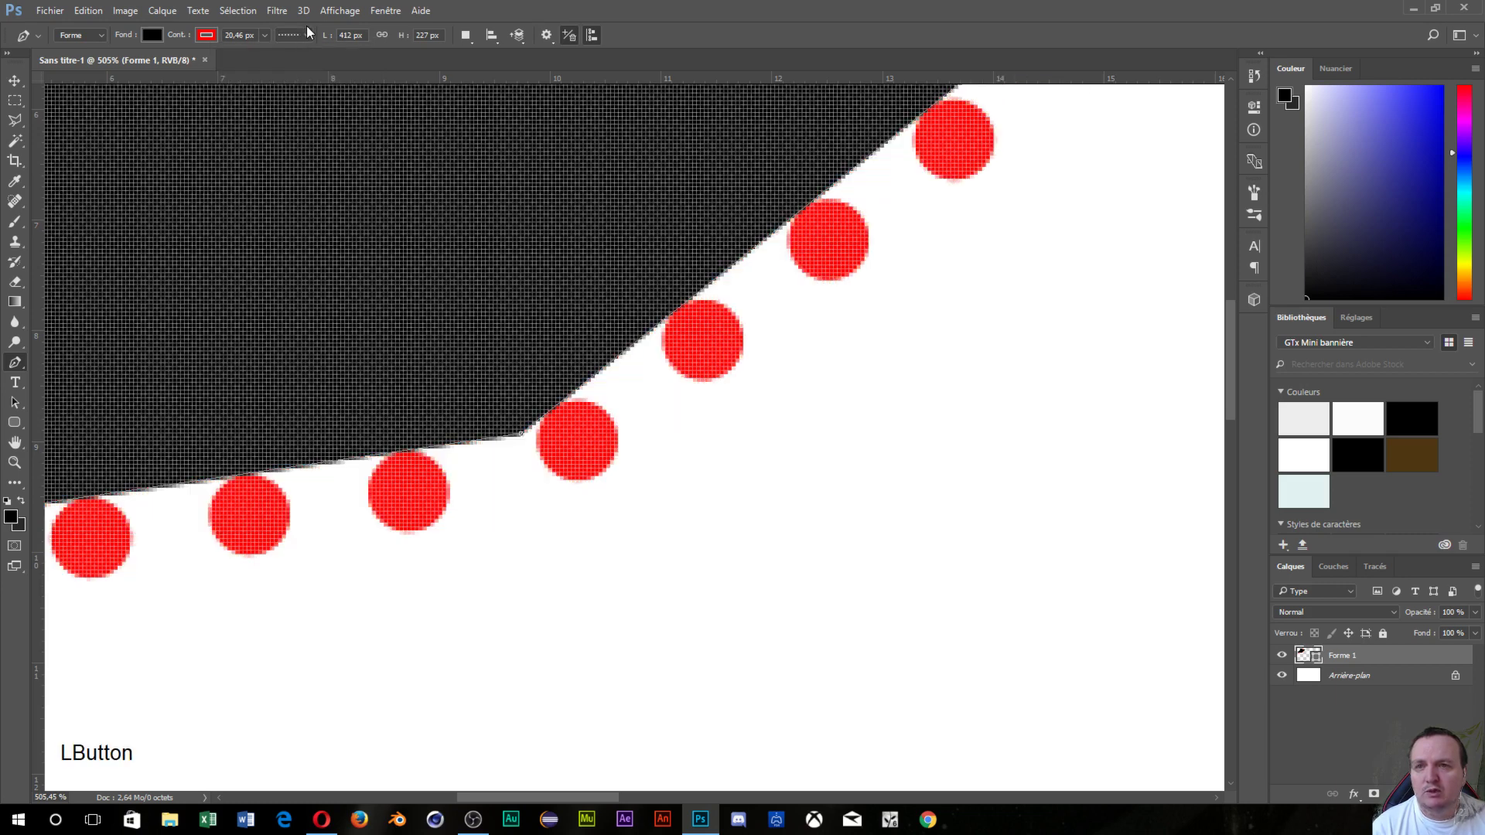
left_click(307, 34)
left_click(307, 85)
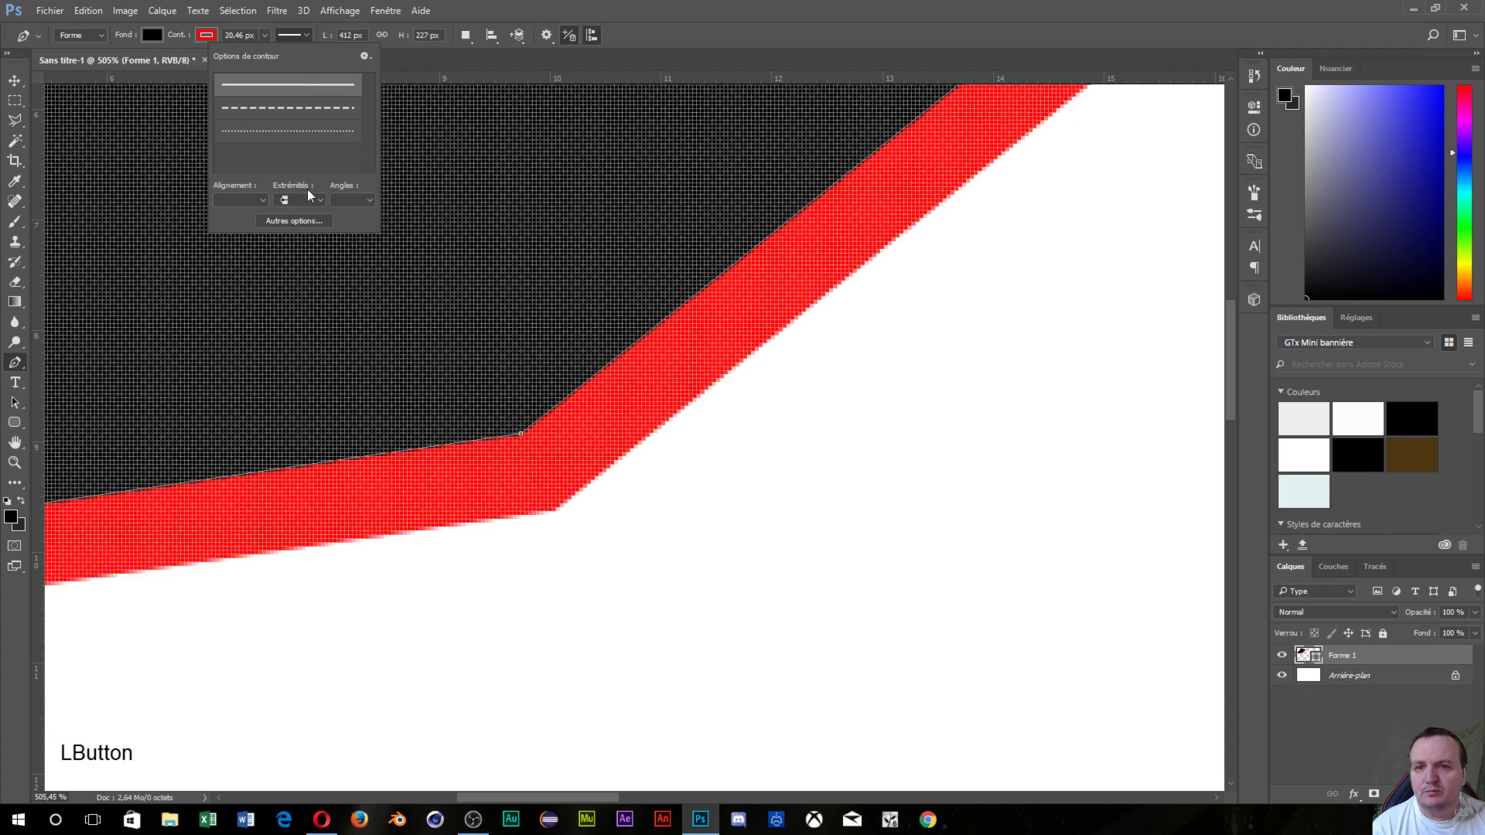
scroll(318, 219, "down", 9)
scroll(318, 219, "down", 3)
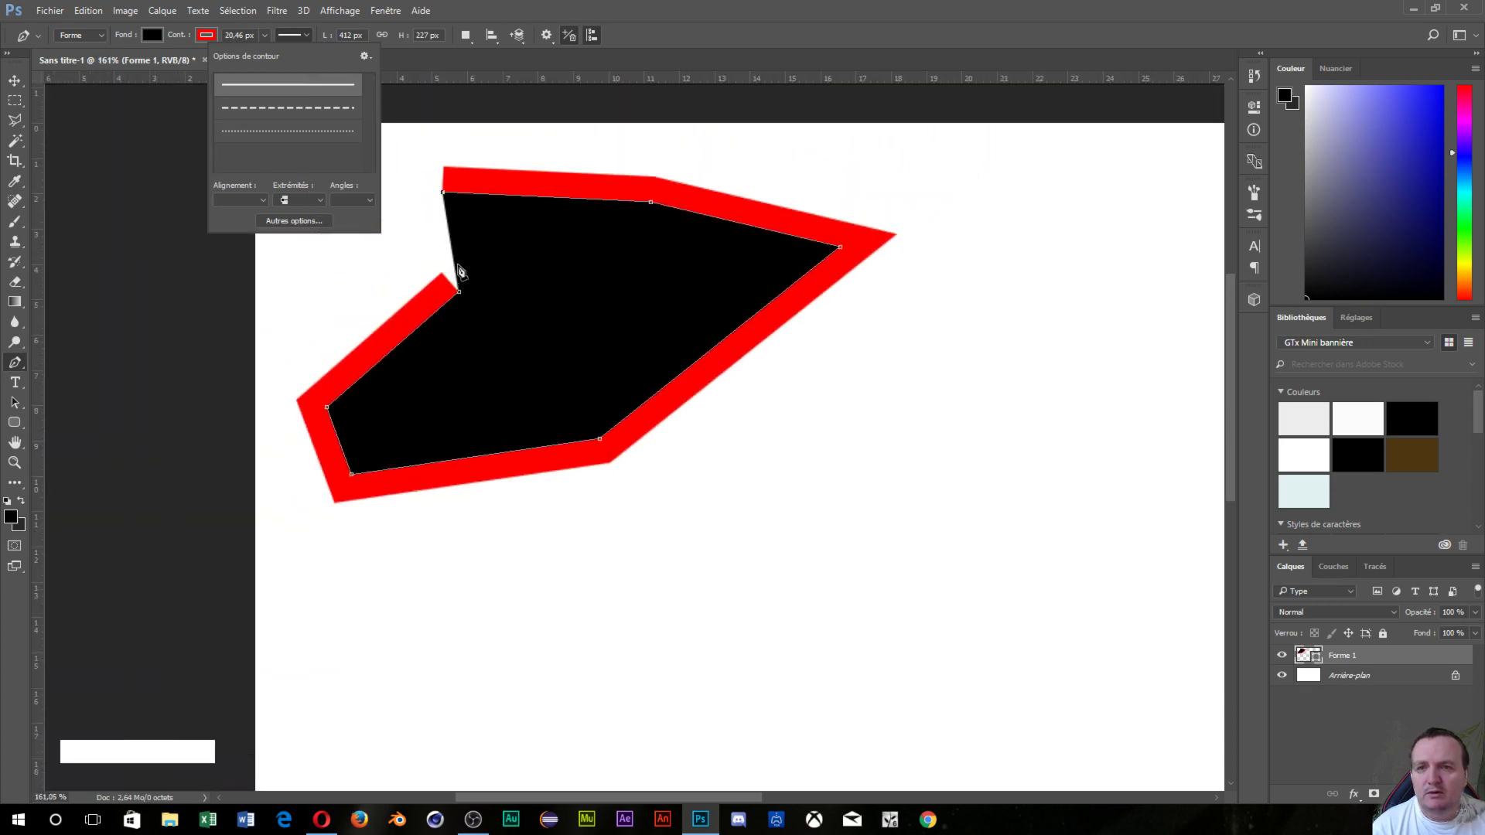
left_click(719, 49)
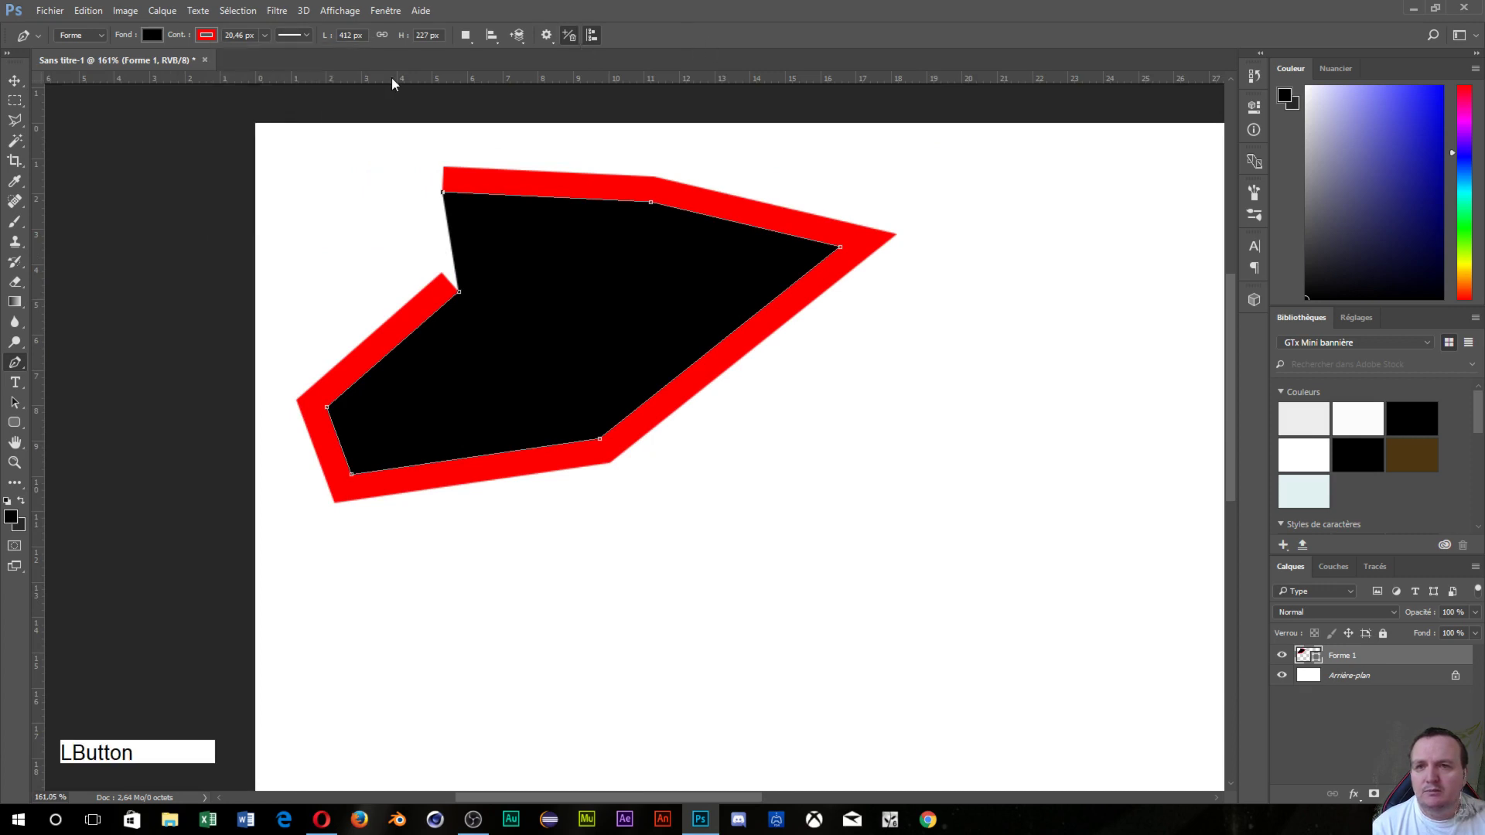
- Fill the shape with the rainbow spectrum gradient preset
left_click(151, 35)
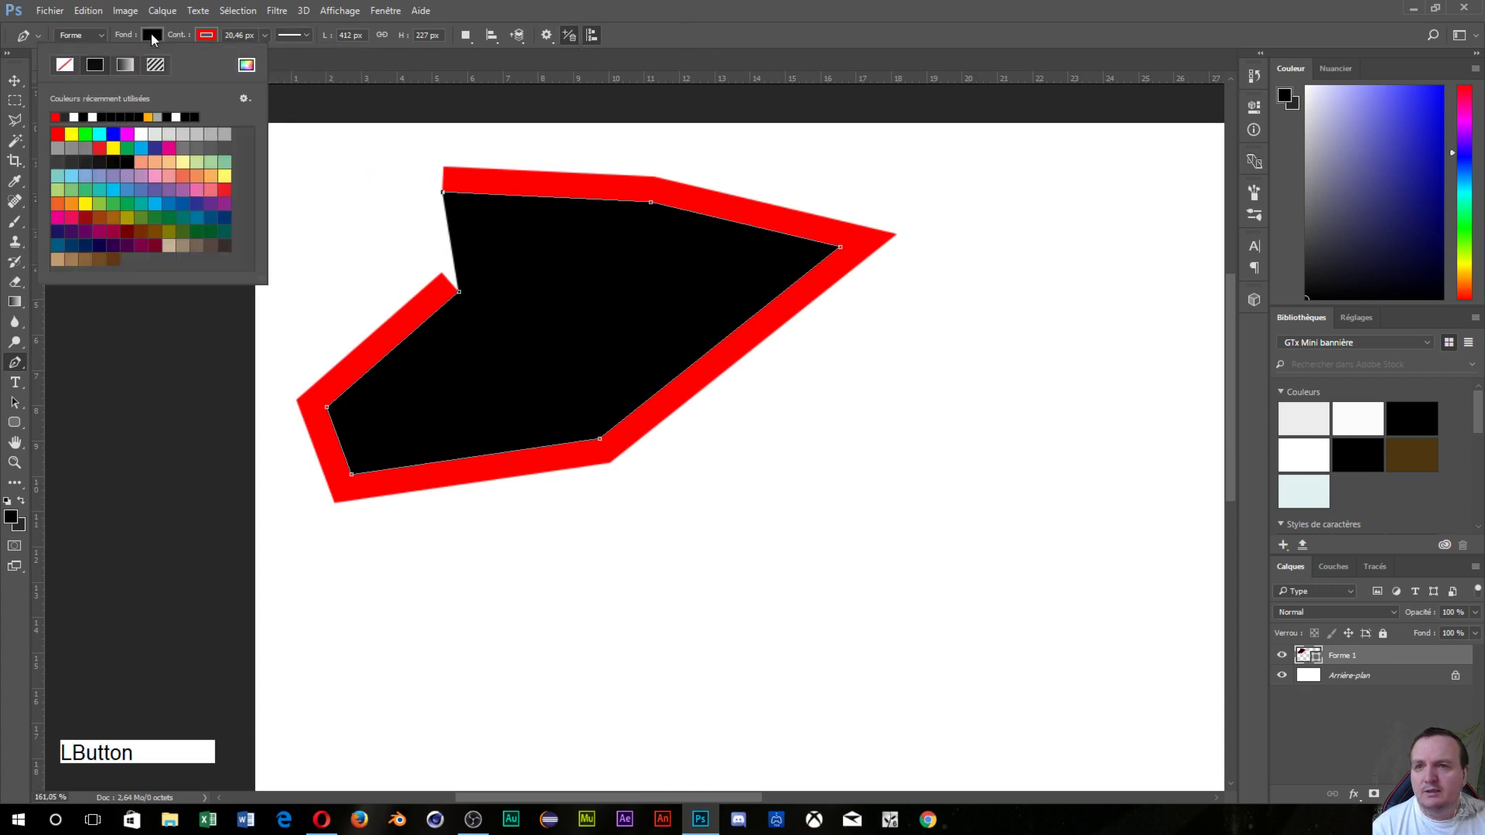
left_click(124, 64)
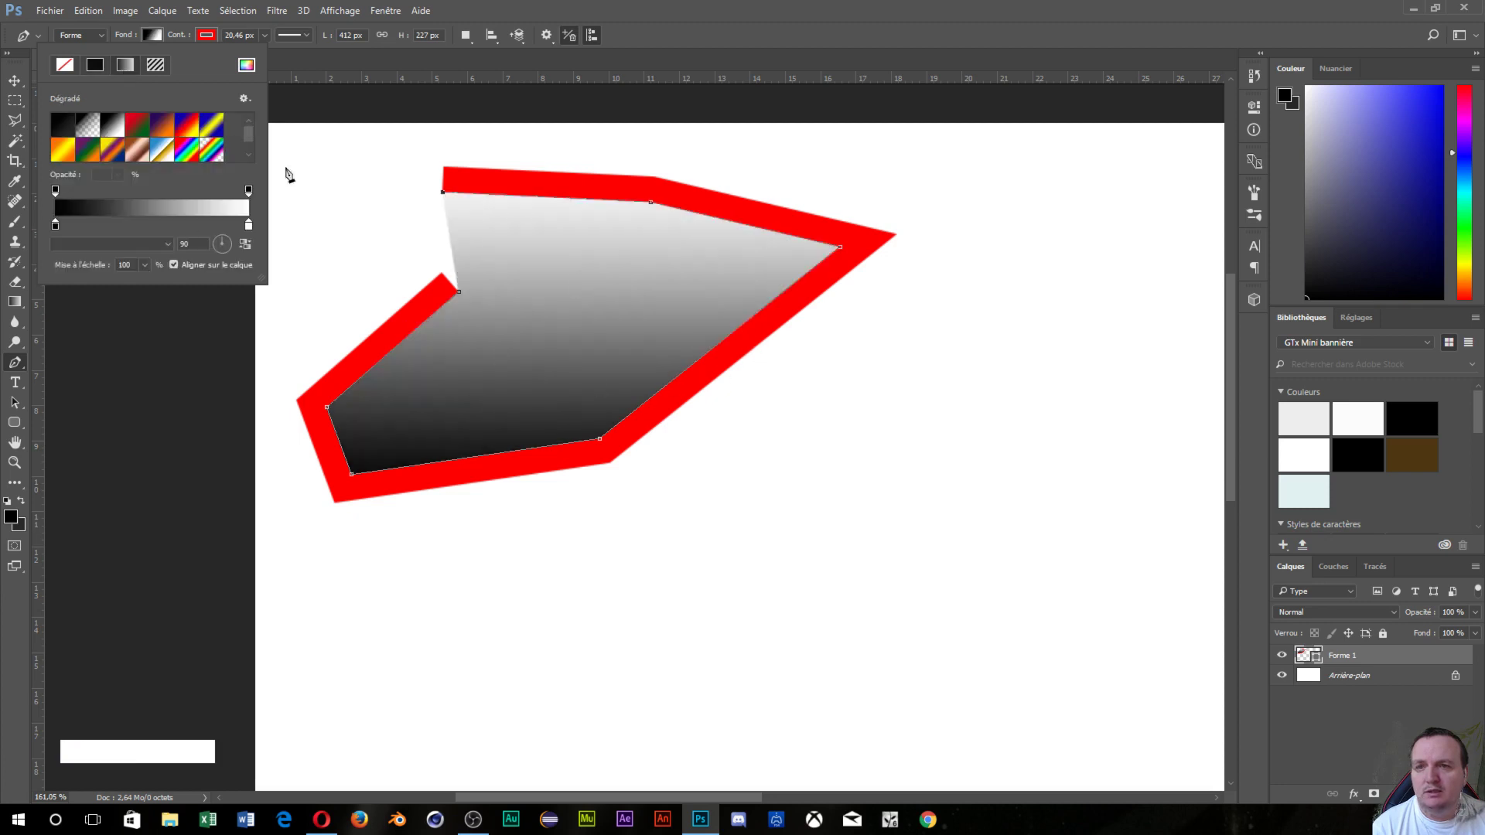
left_click(176, 159)
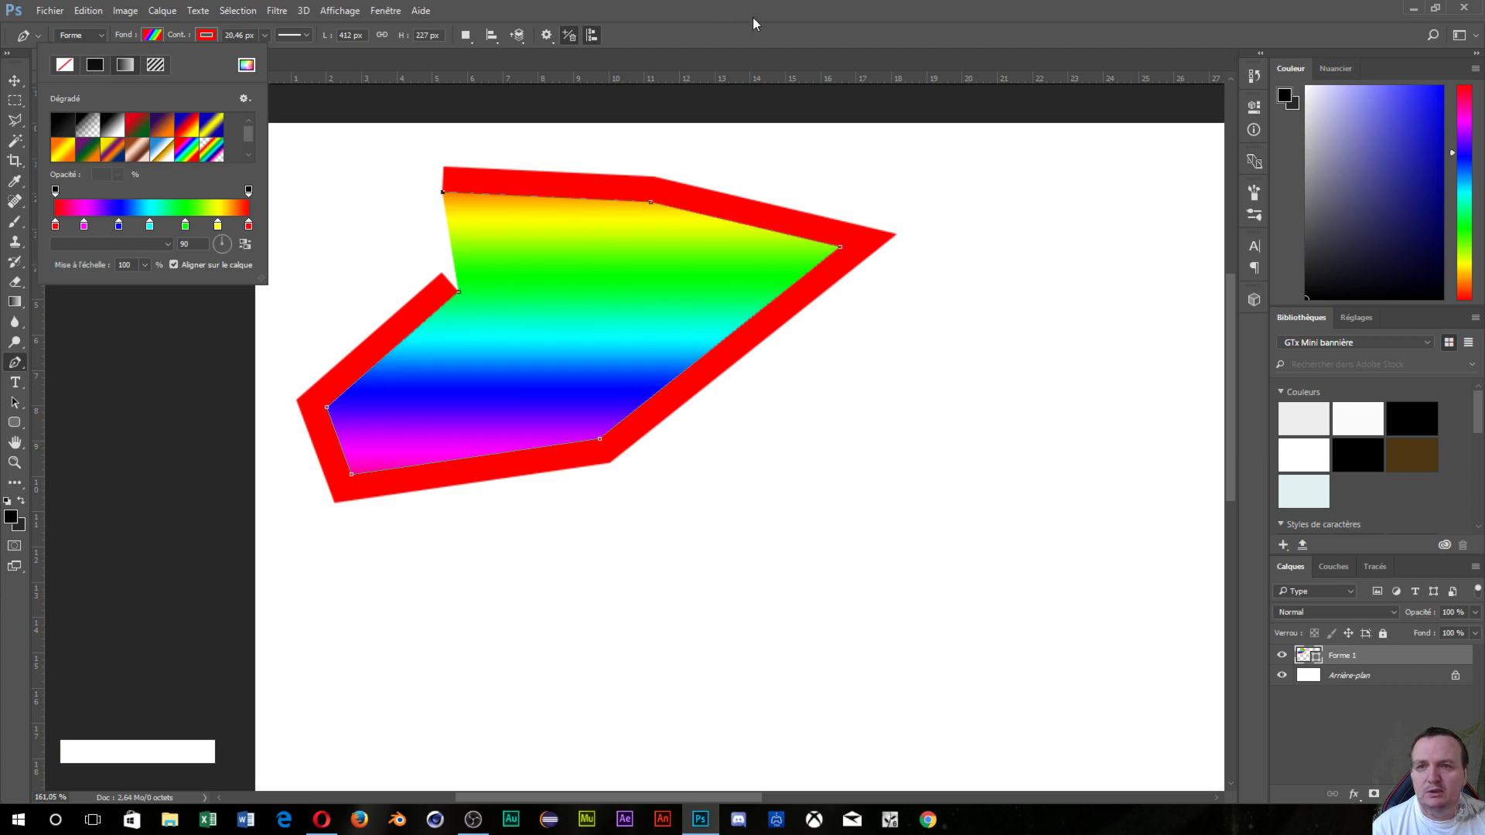
- Close the rainbow shape's path at its open anchor point and move the shape toward the middle of the canvas
left_click(741, 36)
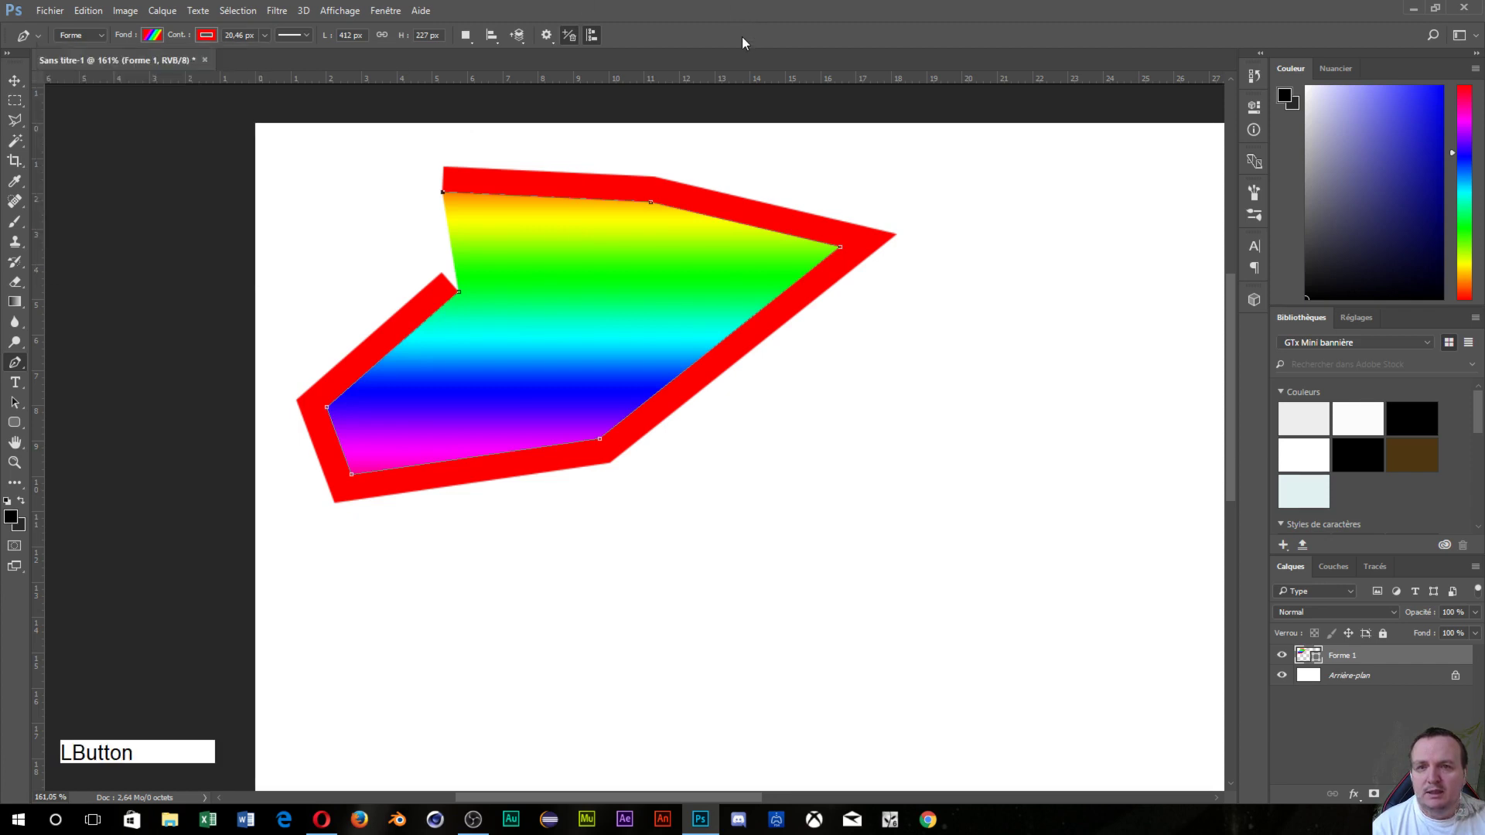
left_click(459, 294)
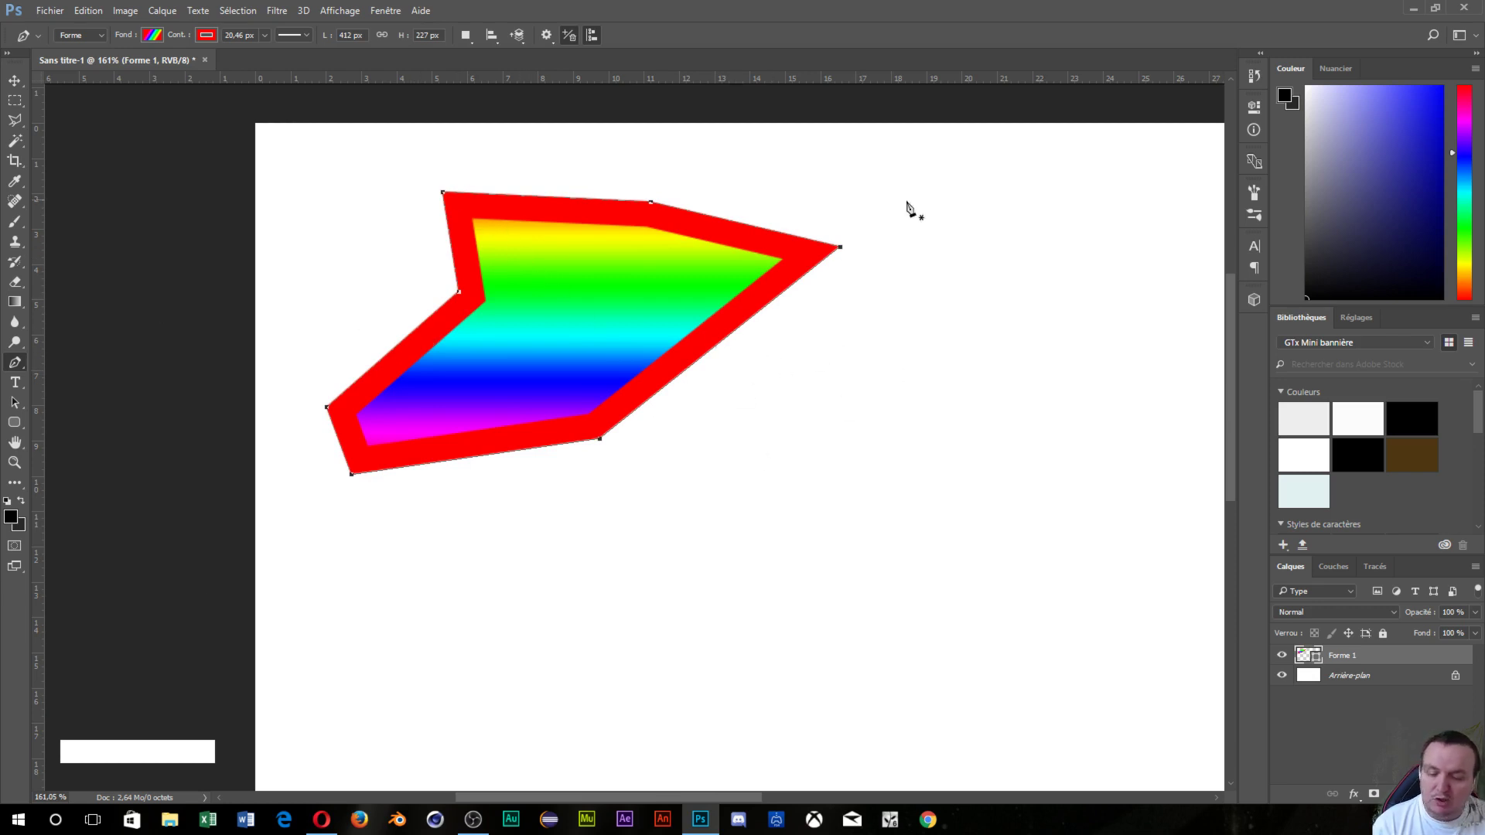
key("Escape")
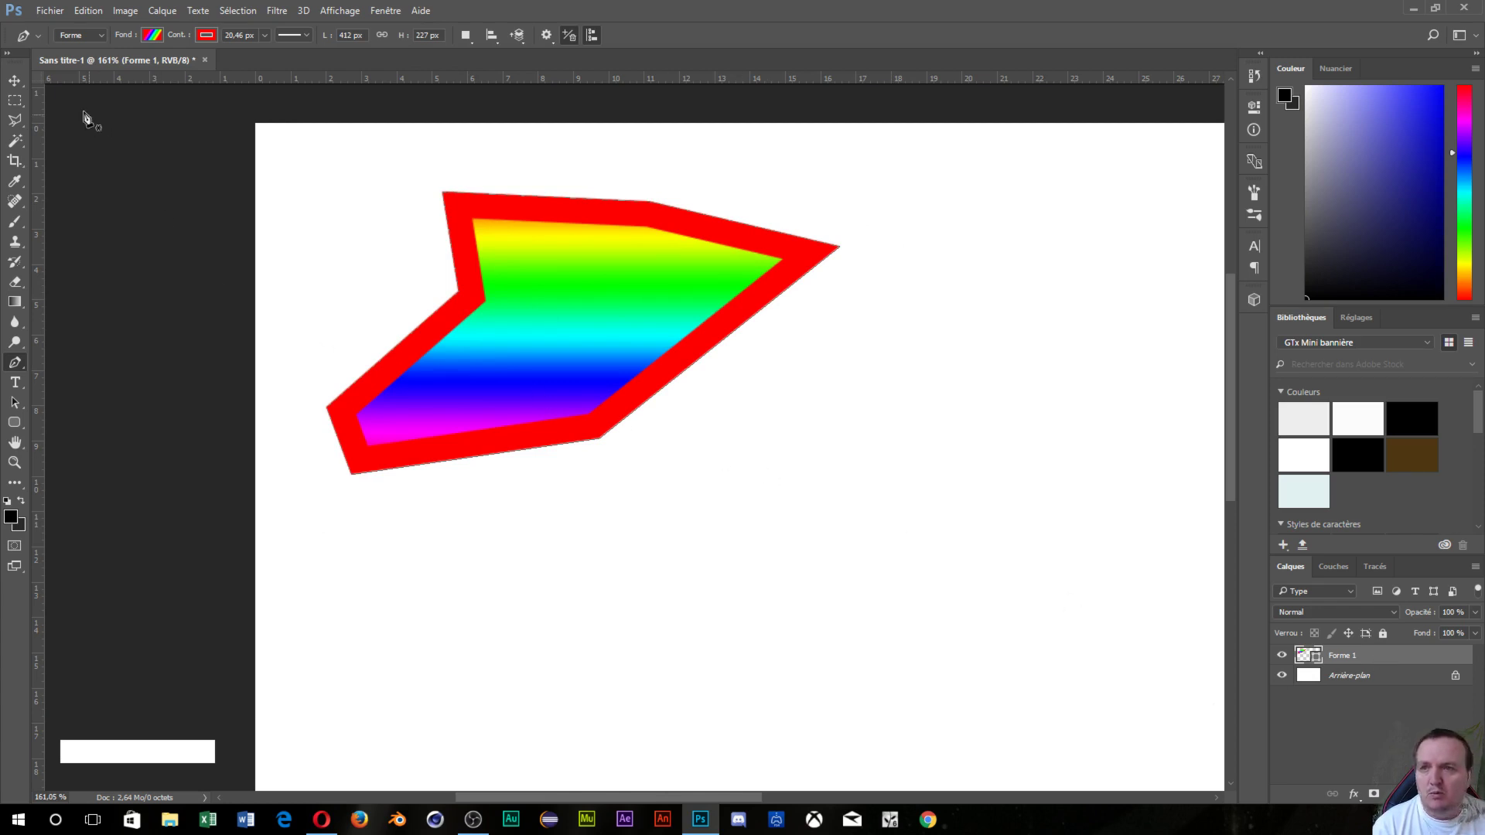
left_click(15, 81)
left_click_drag(587, 309, 783, 396)
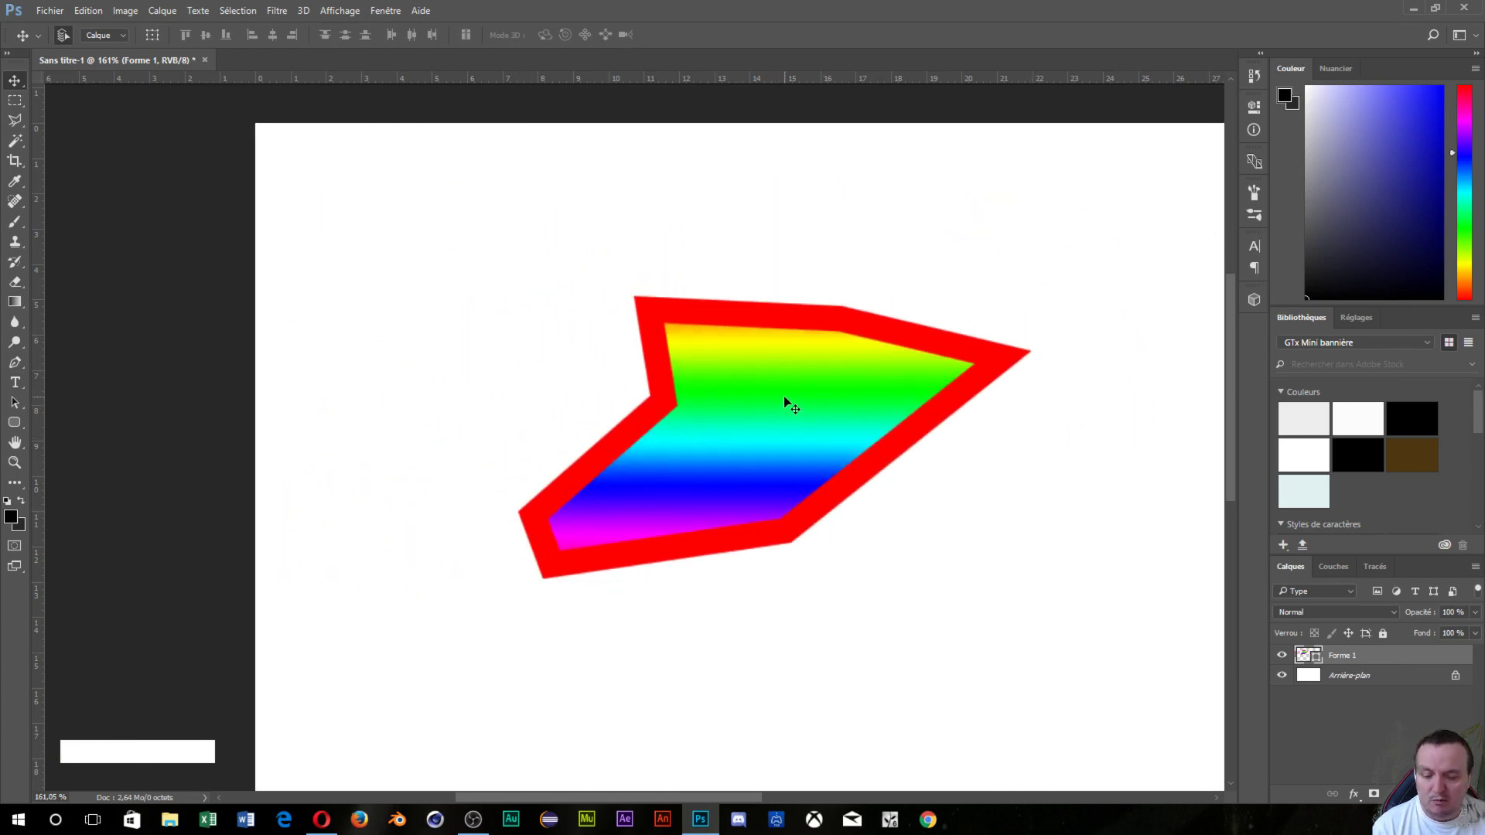
- Free-transform the shape, pulling its two right corners inward to shrink it to about 38% width and 46% height
key("ctrl")
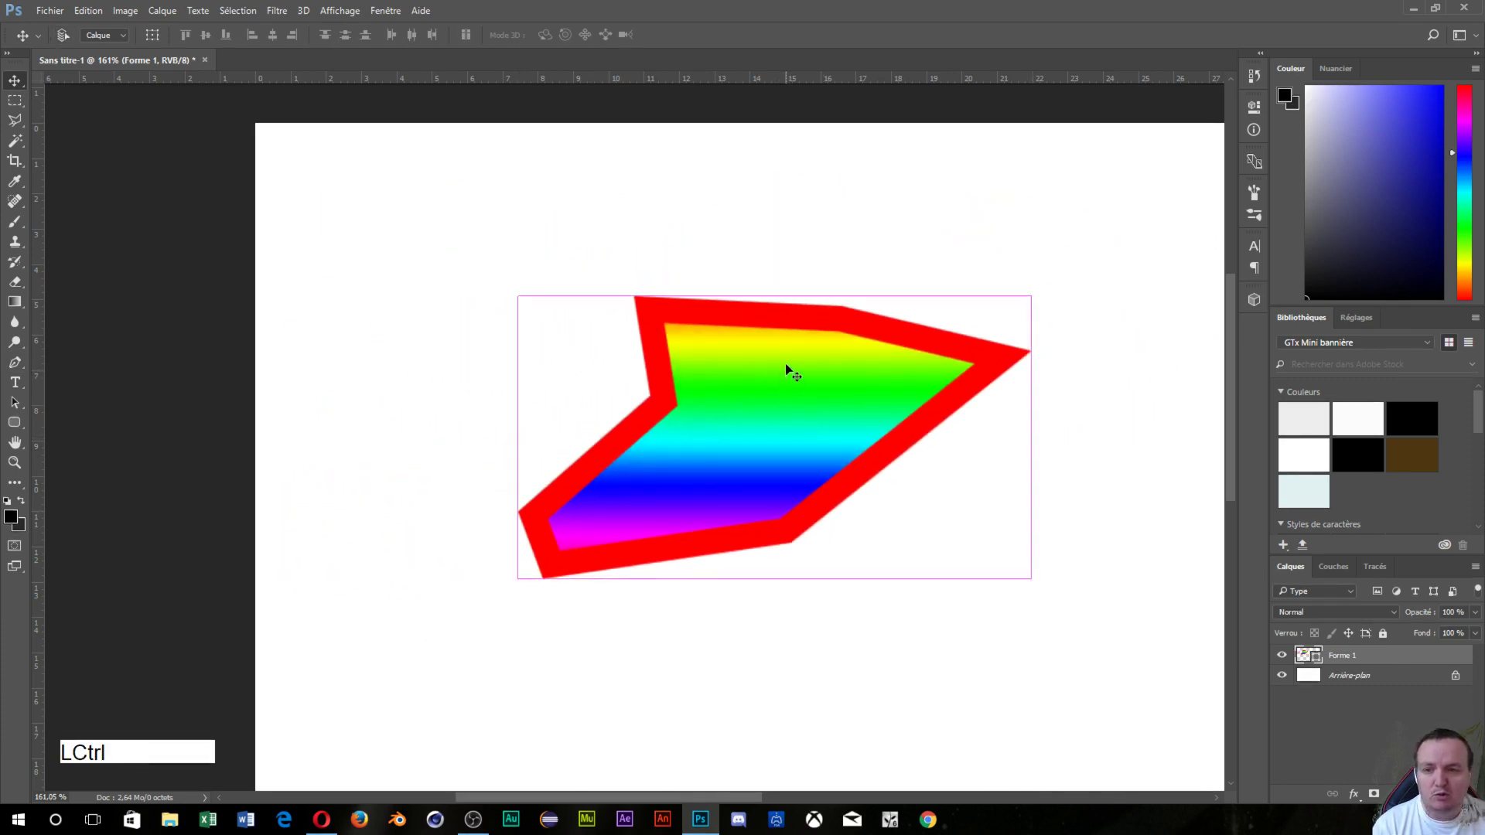
key("ctrl+t")
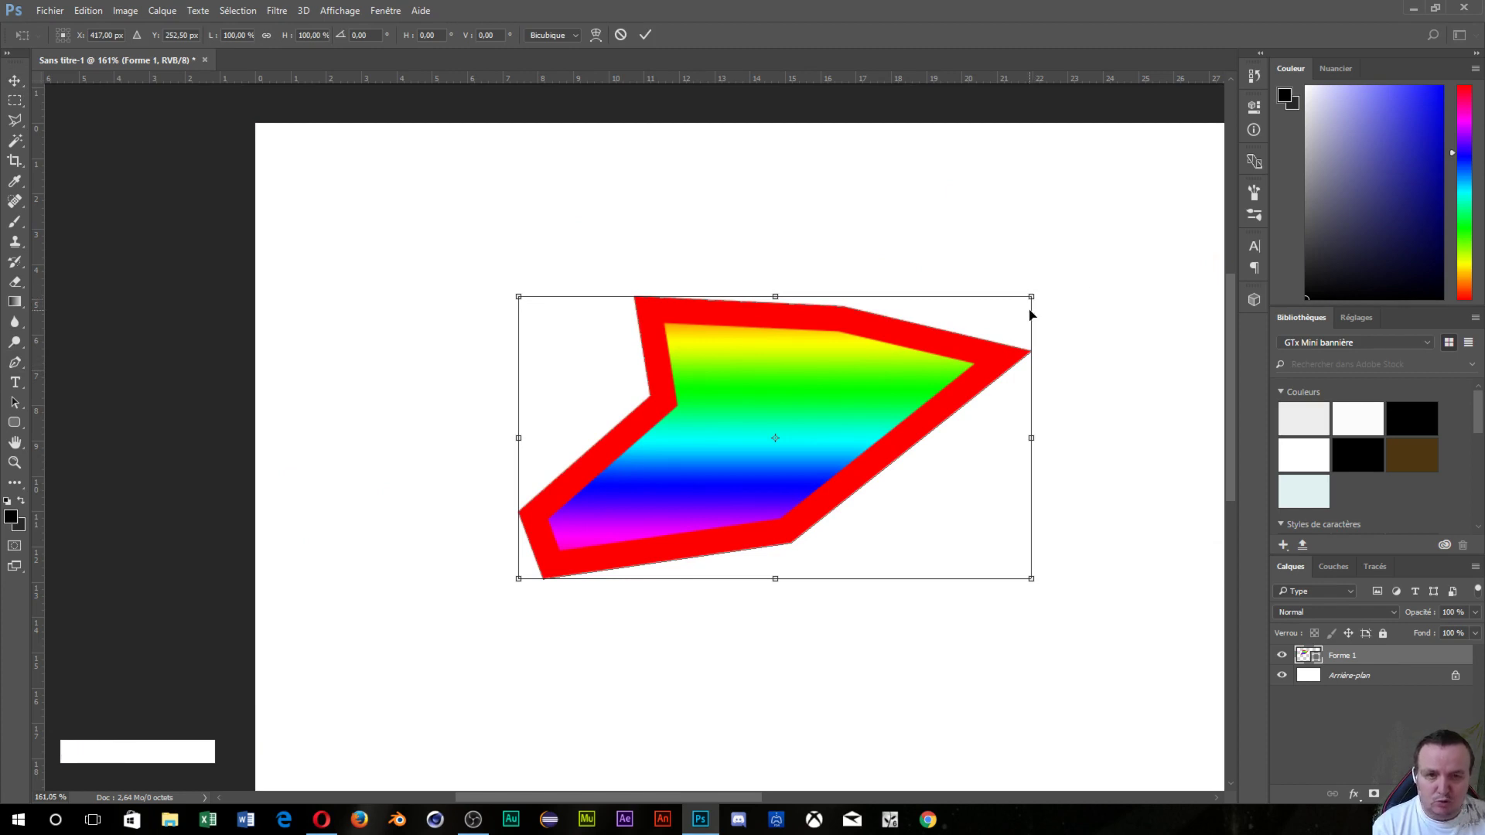
key("ctrl")
left_click_drag(1031, 299, 928, 273)
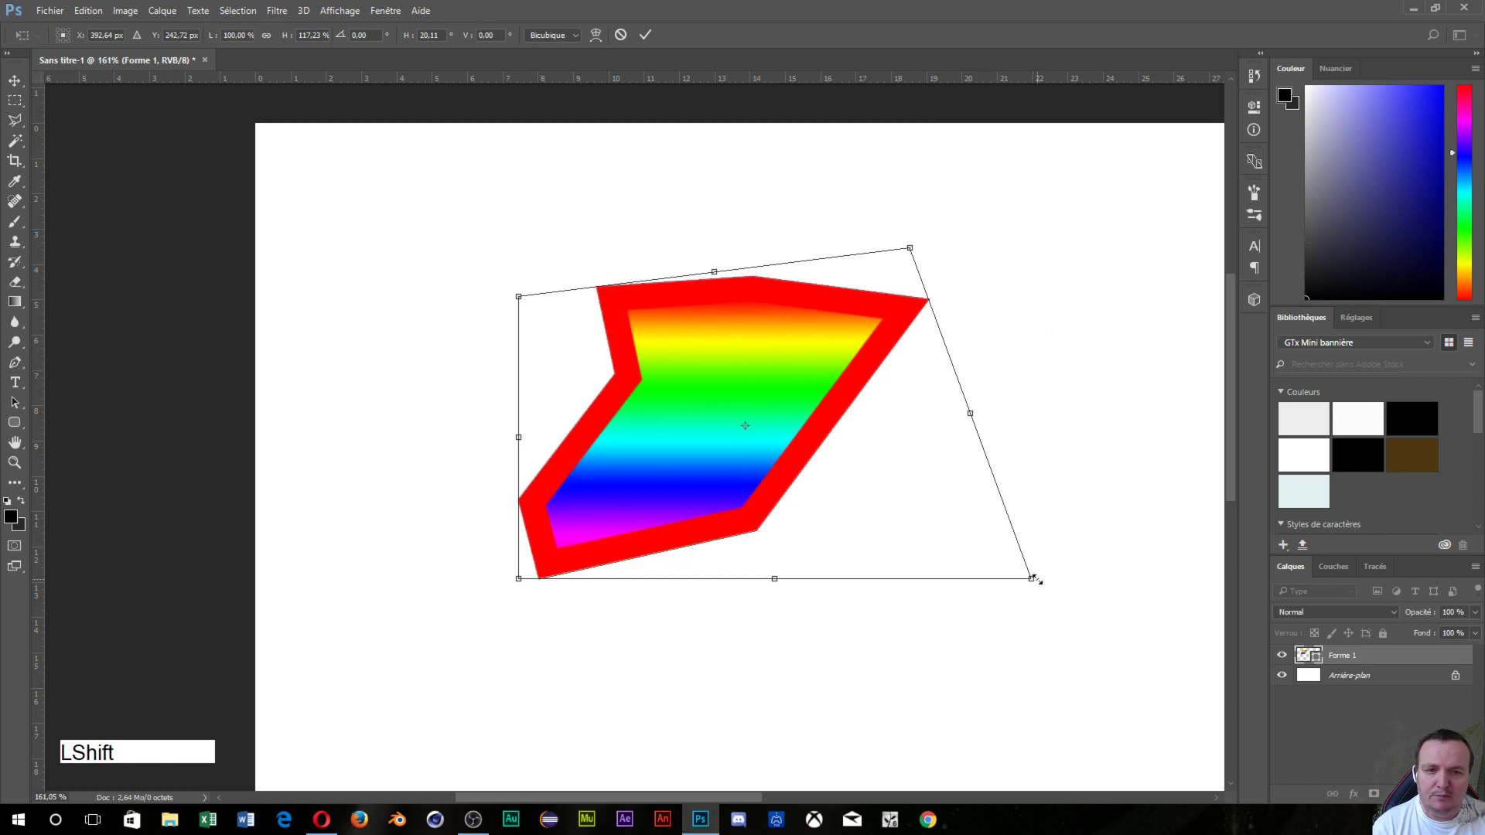
left_click_drag(1031, 578, 743, 361)
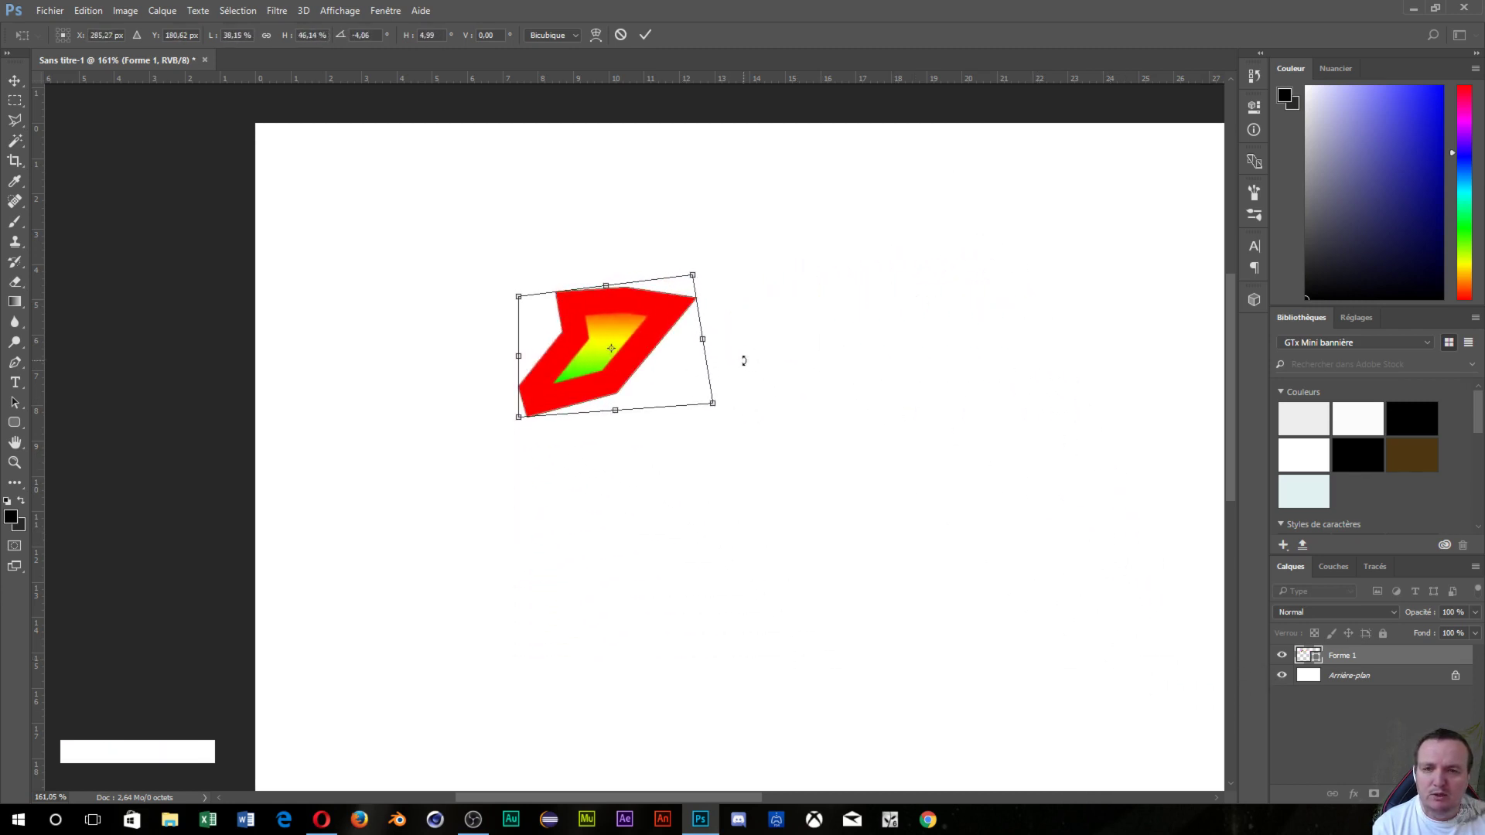
key("Return")
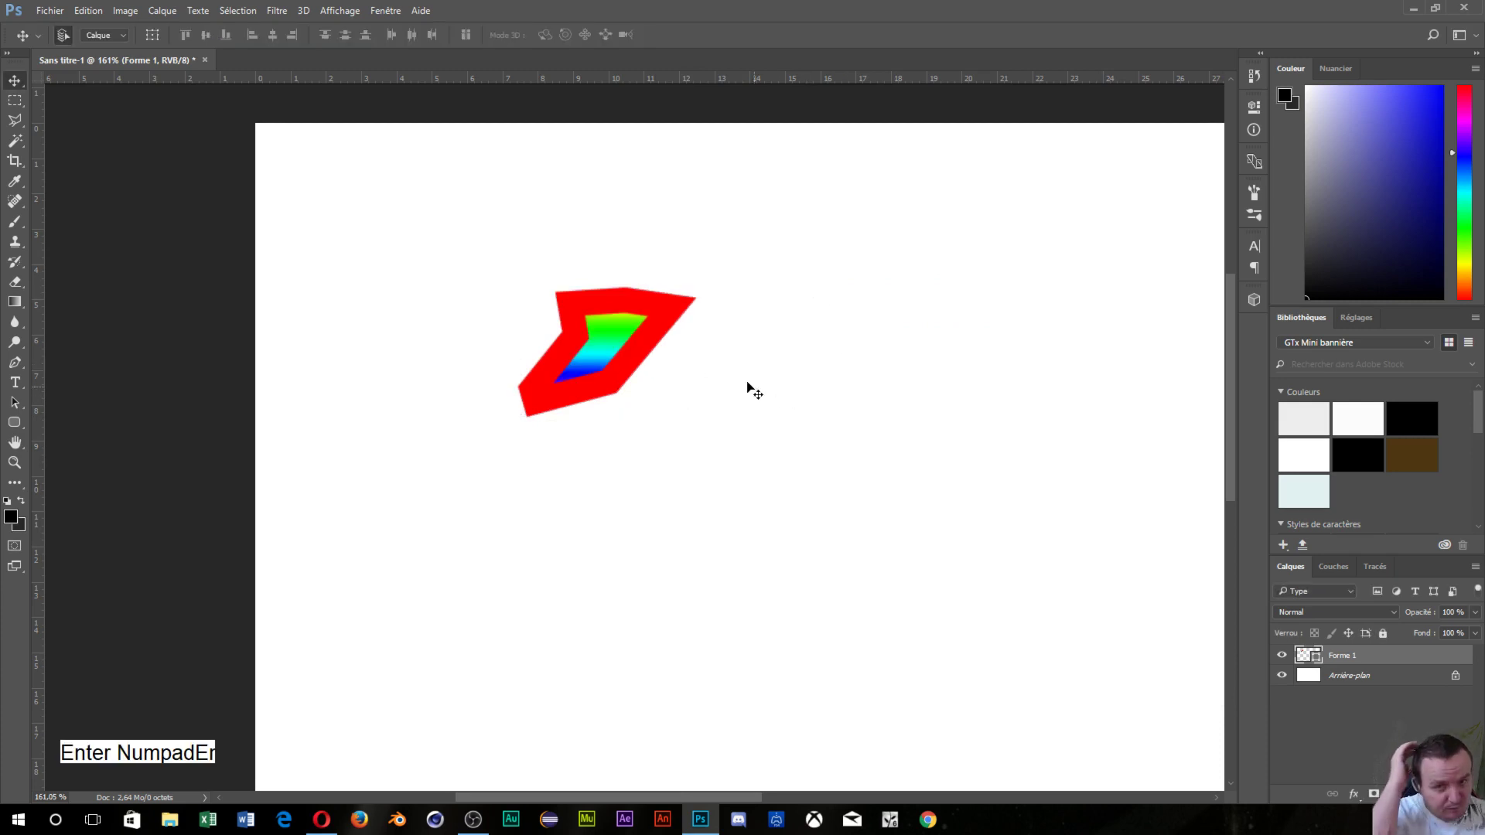
- Move the small shape to the canvas's upper left and place a duplicate level with it in the upper middle
left_click_drag(606, 348, 375, 292)
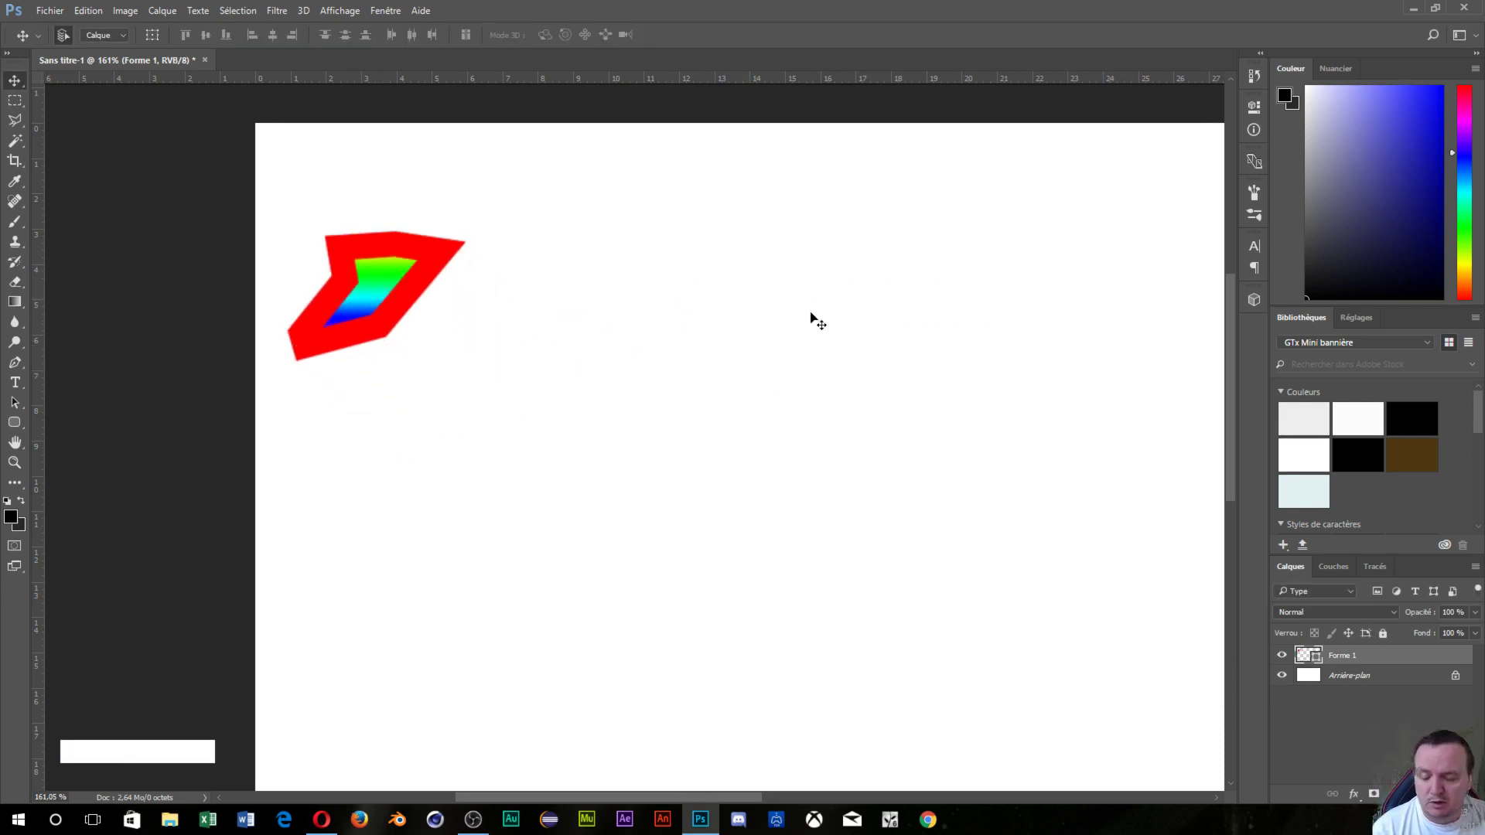
key("ctrl+j")
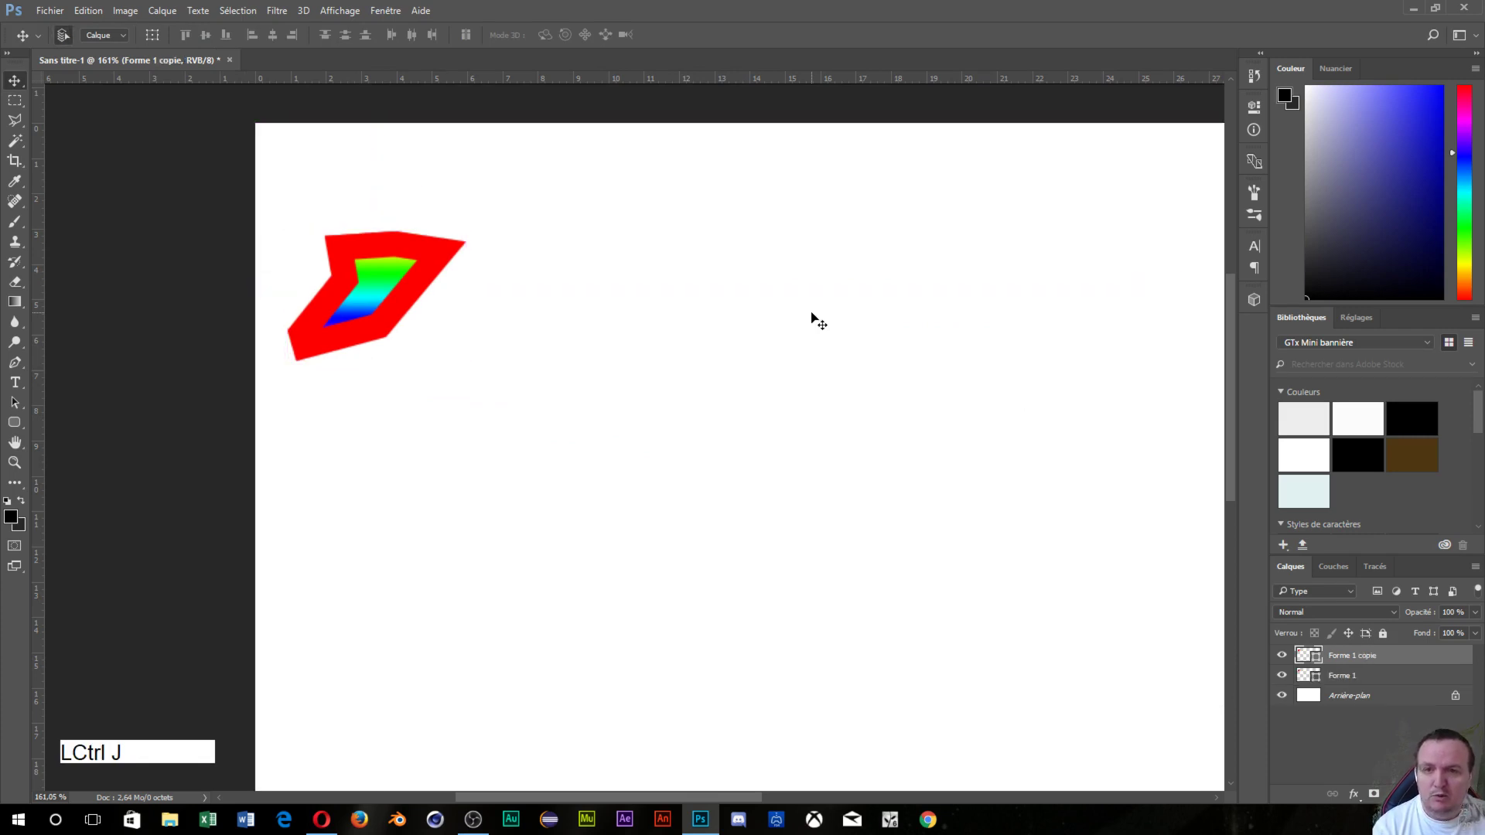
left_click_drag(370, 304, 758, 361)
- Enlarge the duplicate with Free Transform and distort its corners outward so it fills most of the canvas beside the small shape
key("ctrl")
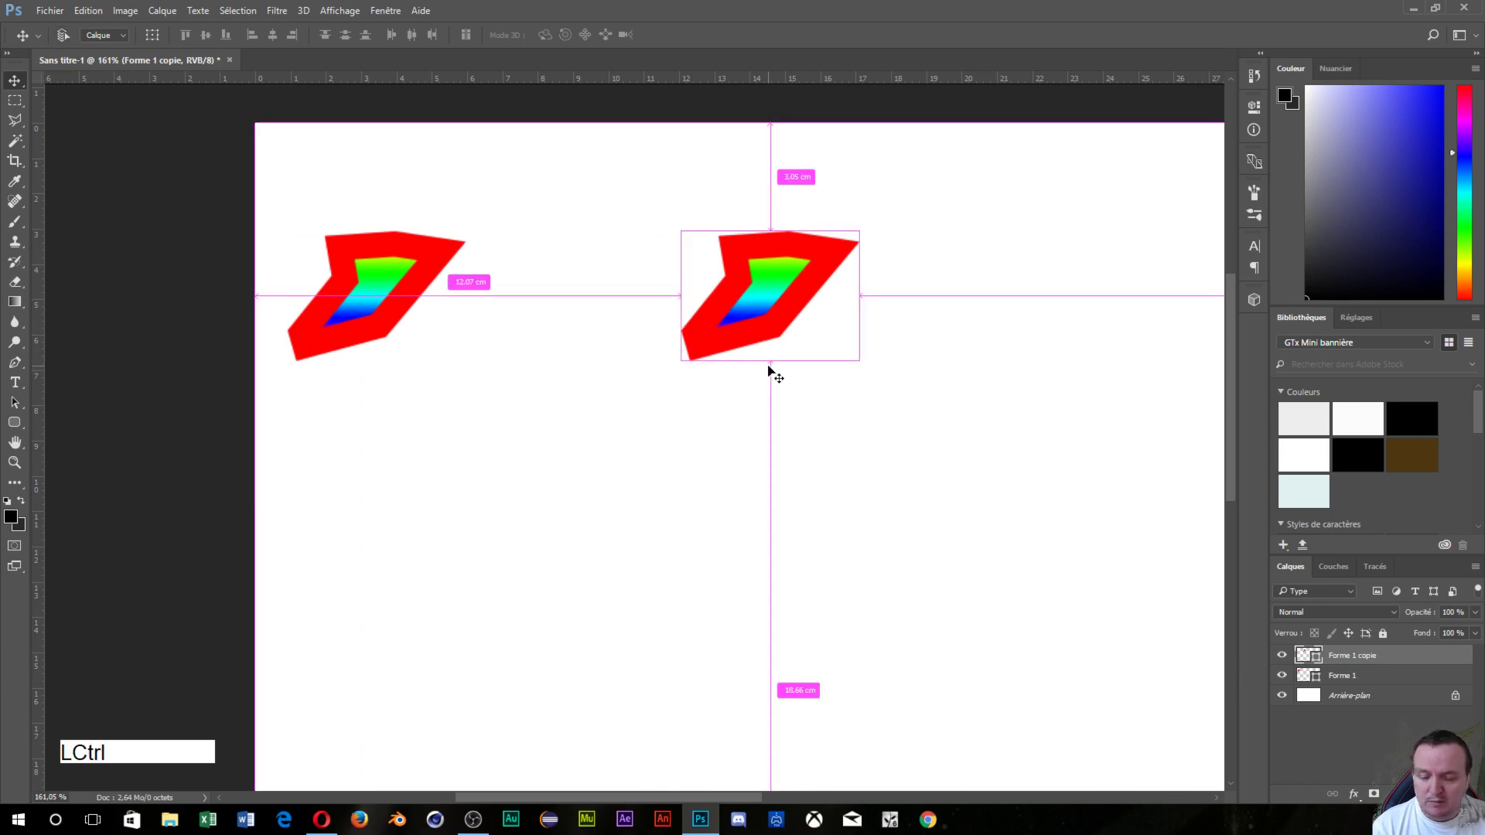
key("ctrl+t")
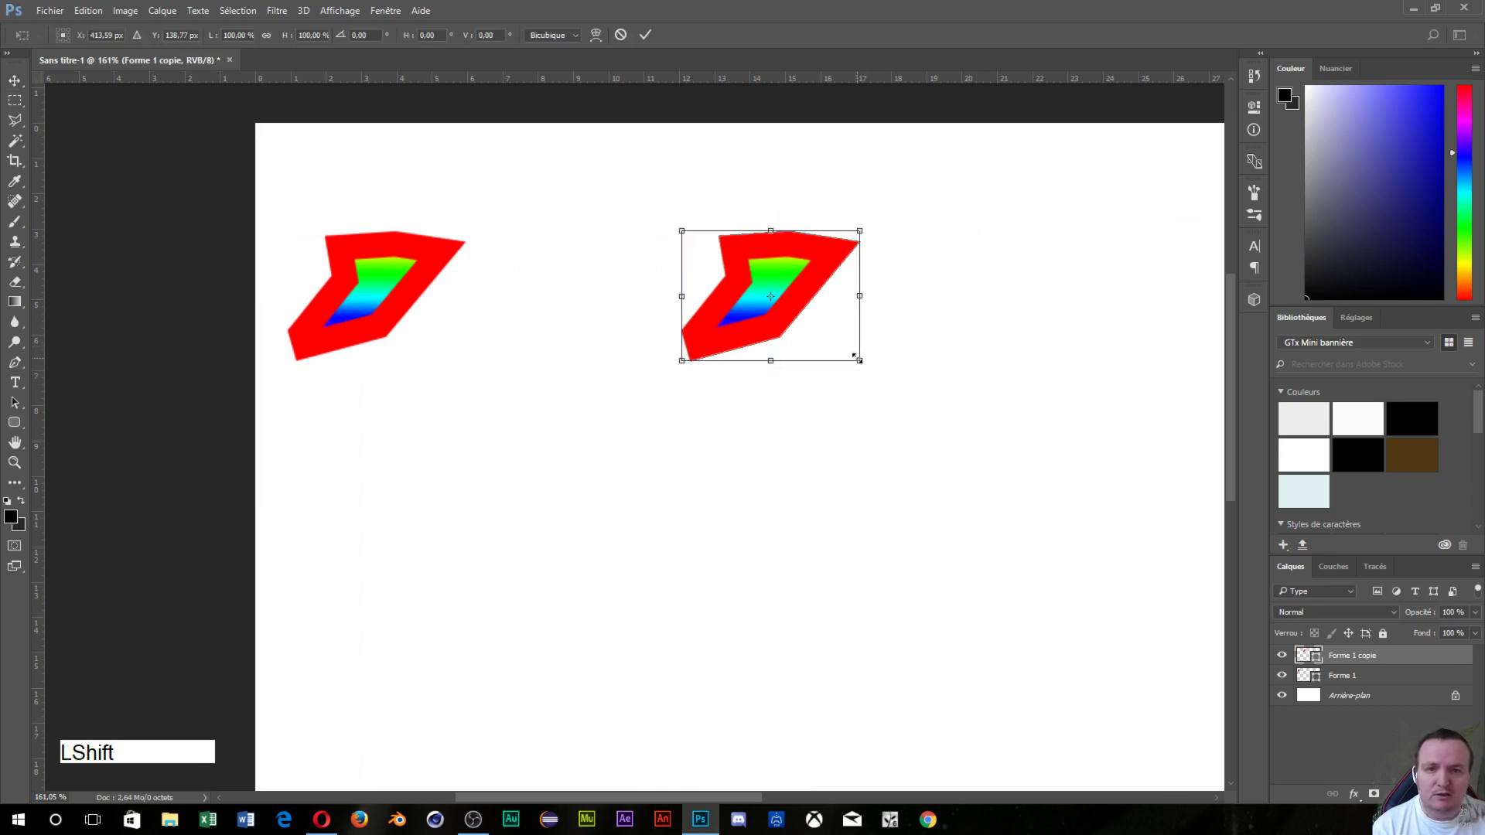
left_click_drag(855, 356, 1030, 583)
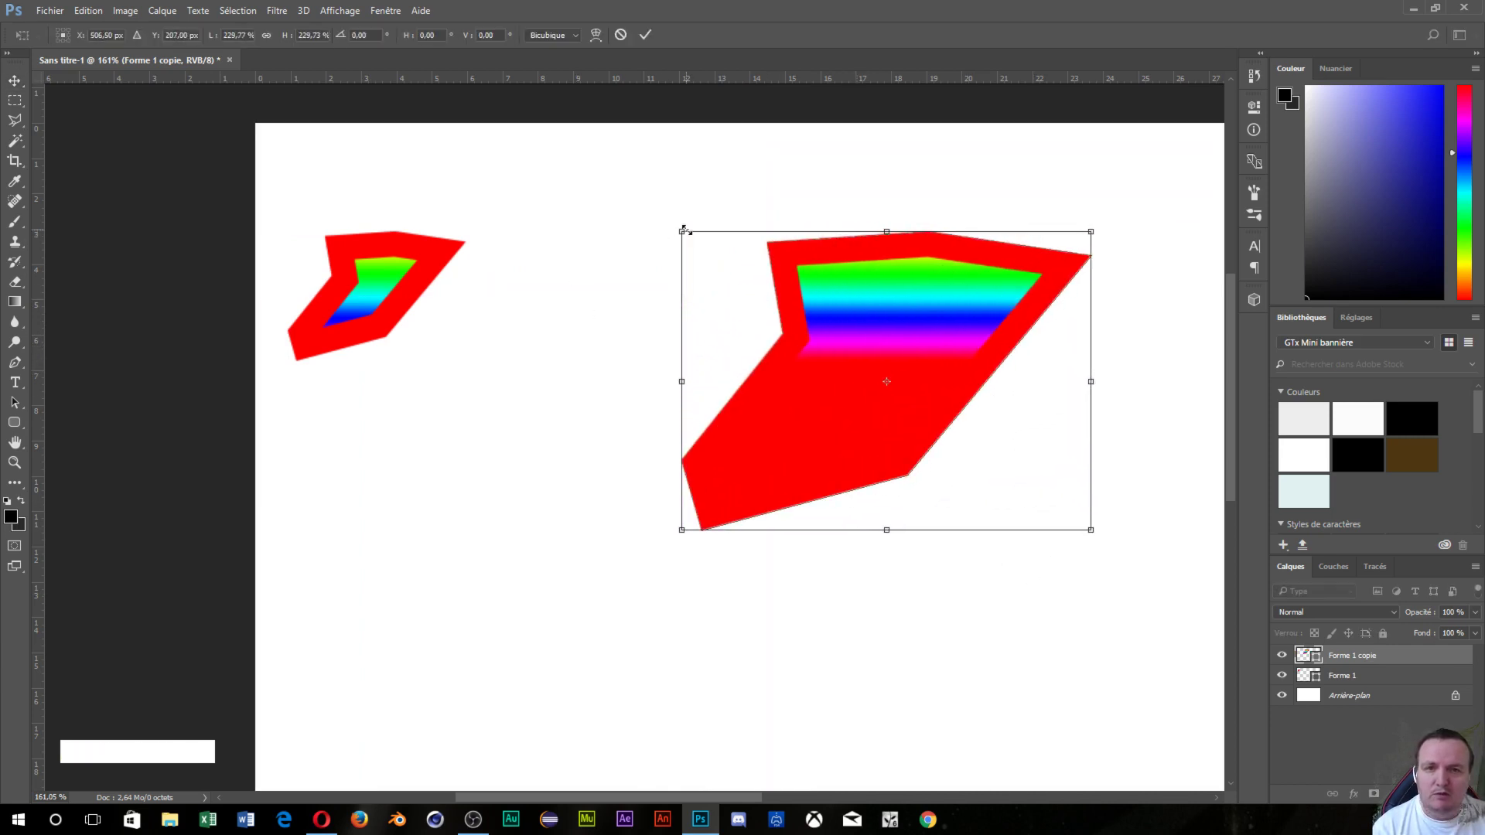
left_click_drag(683, 231, 519, 244)
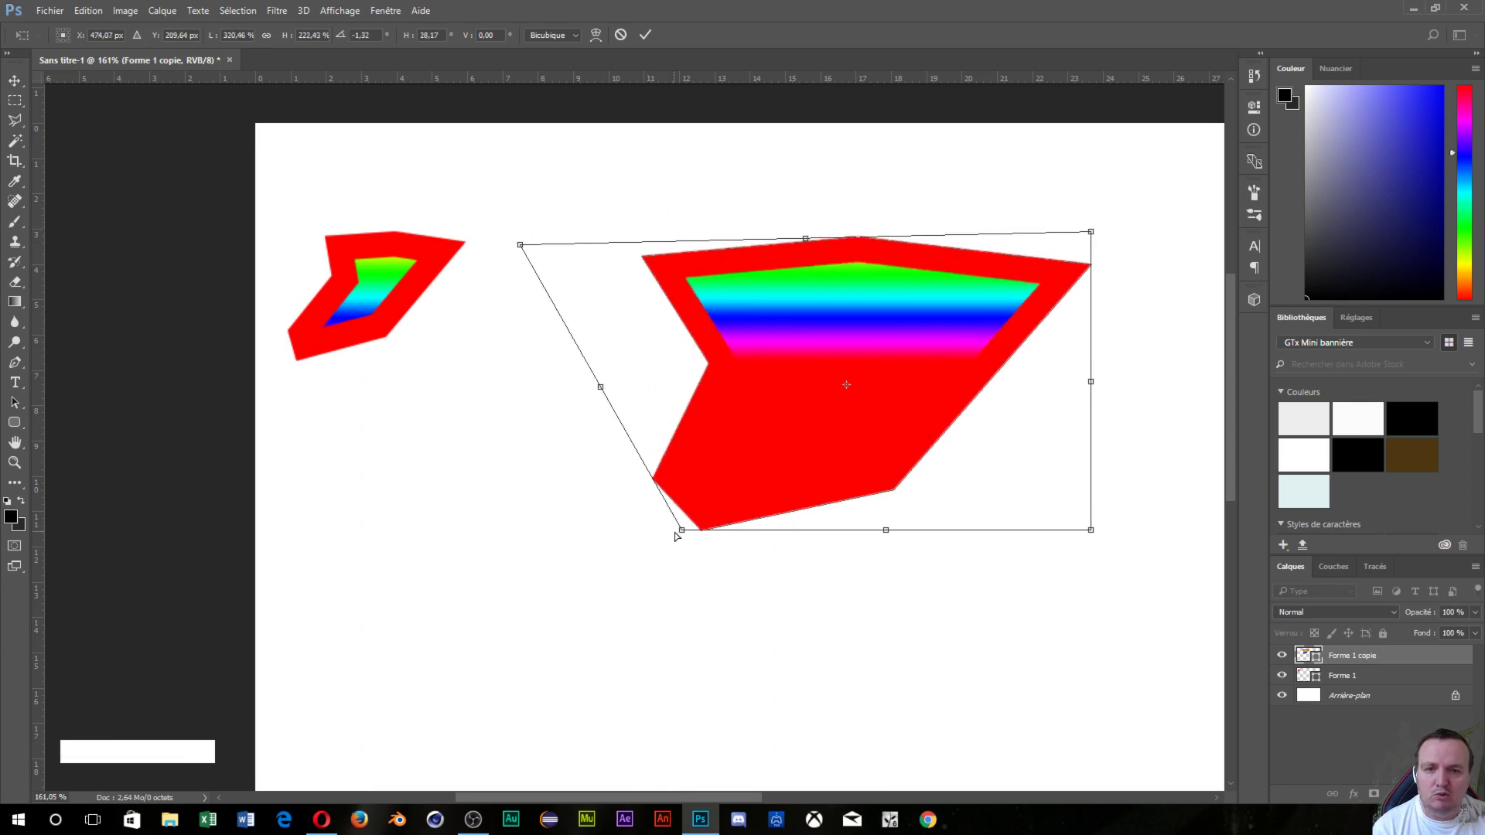
left_click_drag(681, 532, 480, 724)
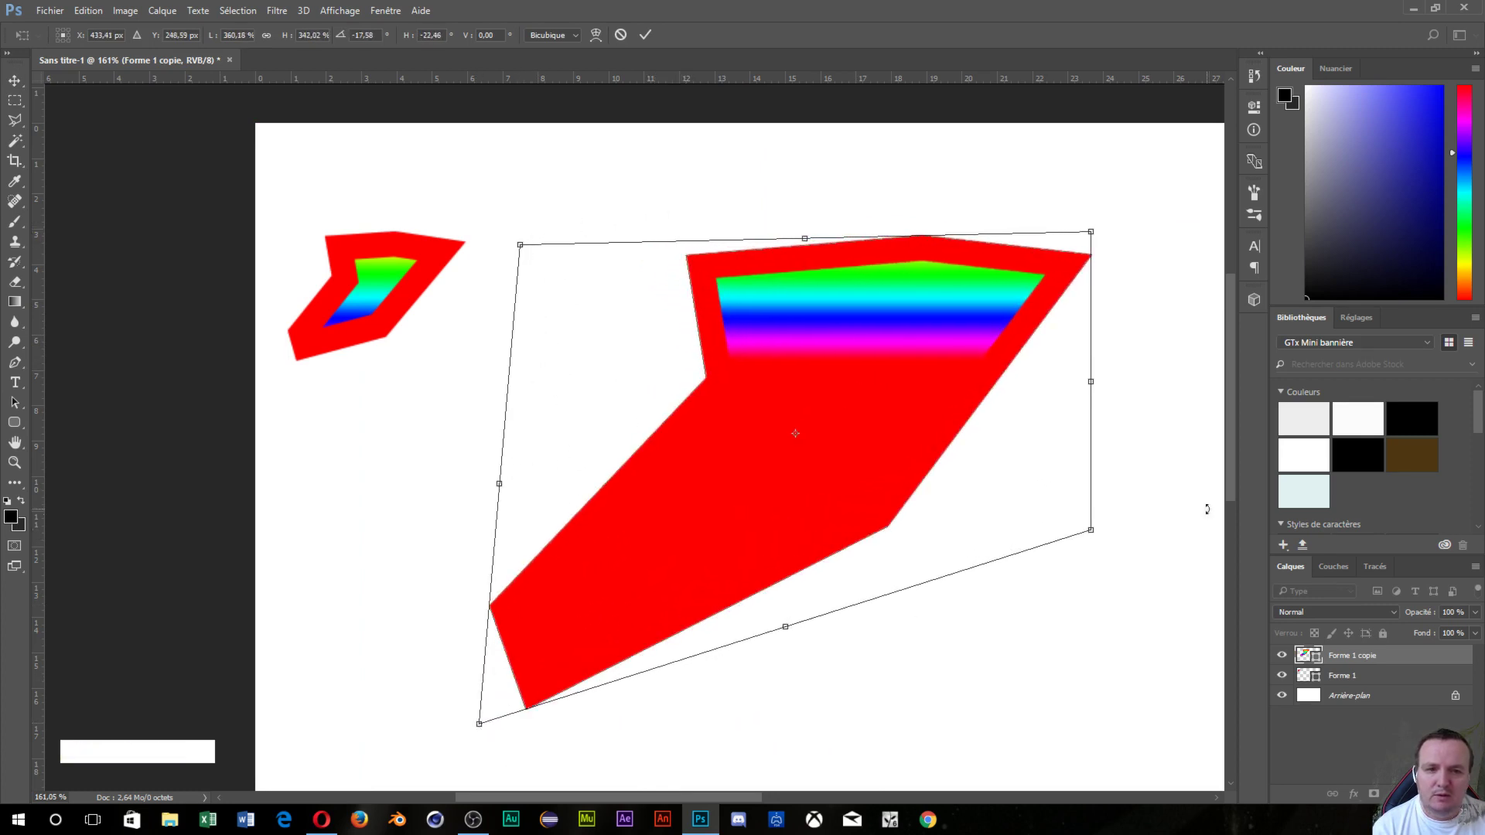
left_click_drag(1092, 535, 1116, 723)
key("Return")
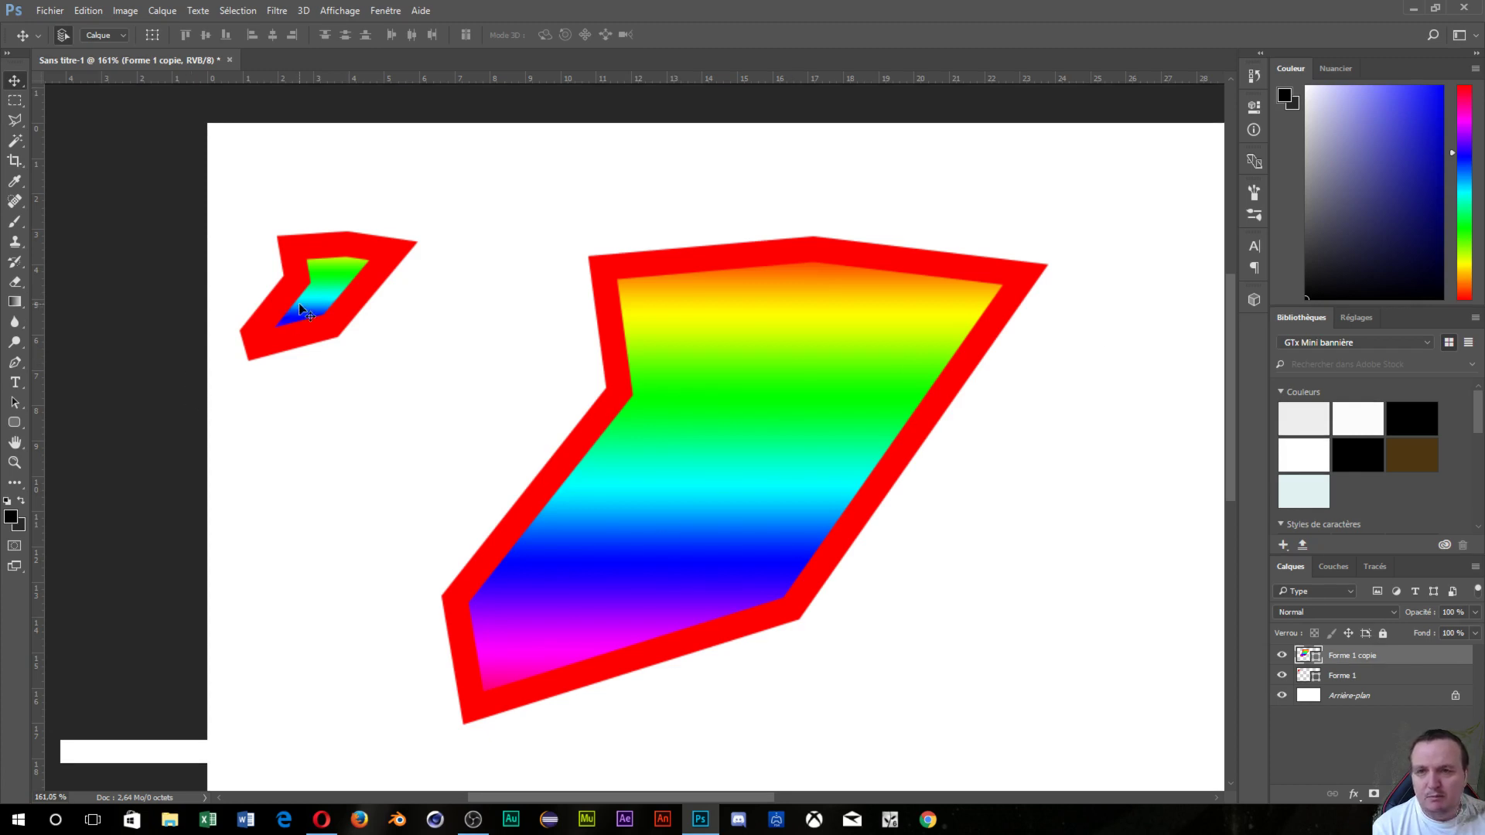
- Duplicate the small original shape's layer, Forme 1, and rasterize the copy
left_click(1385, 679)
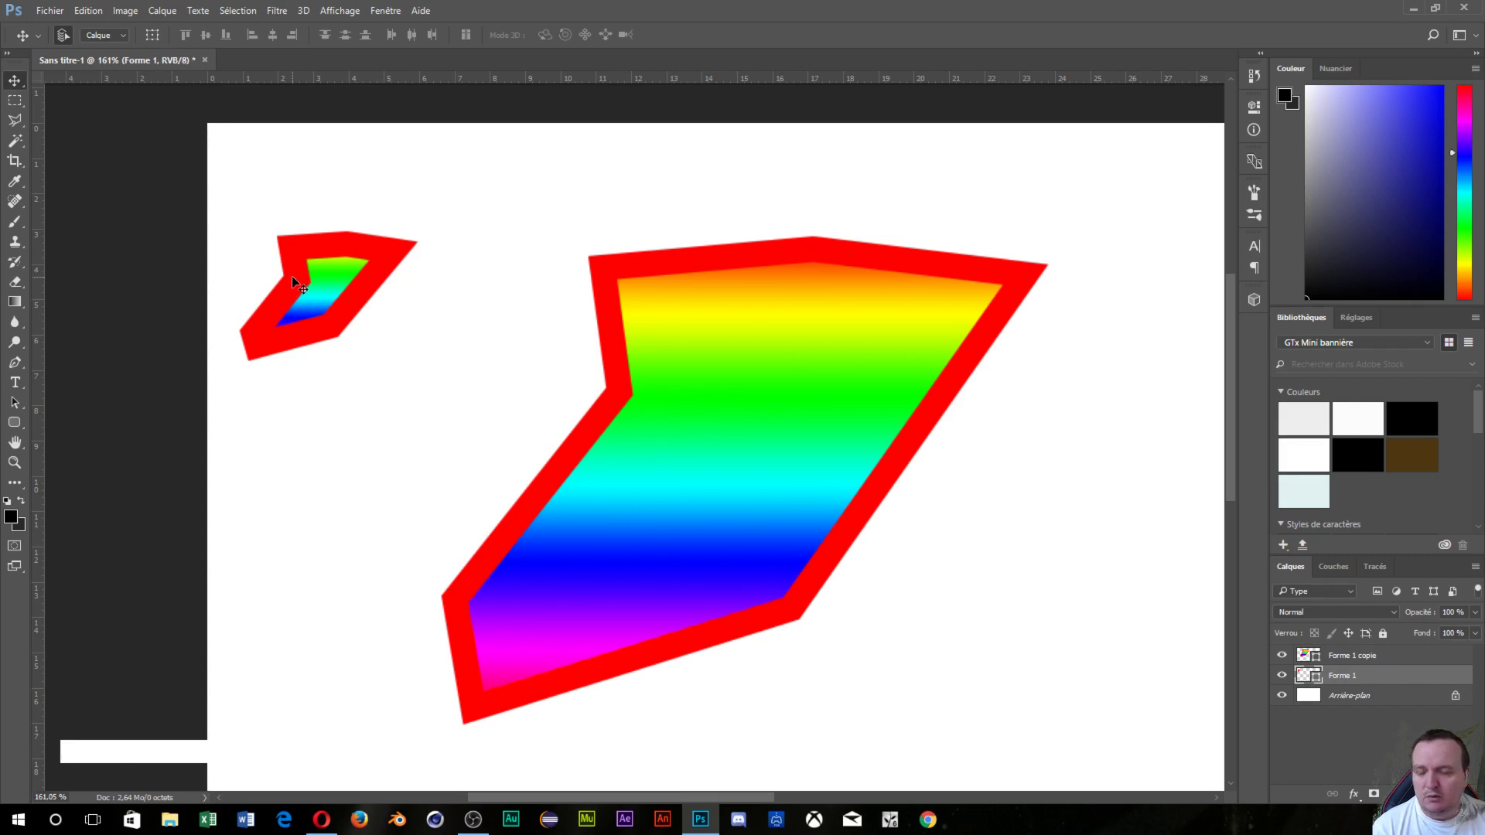
key("ctrl")
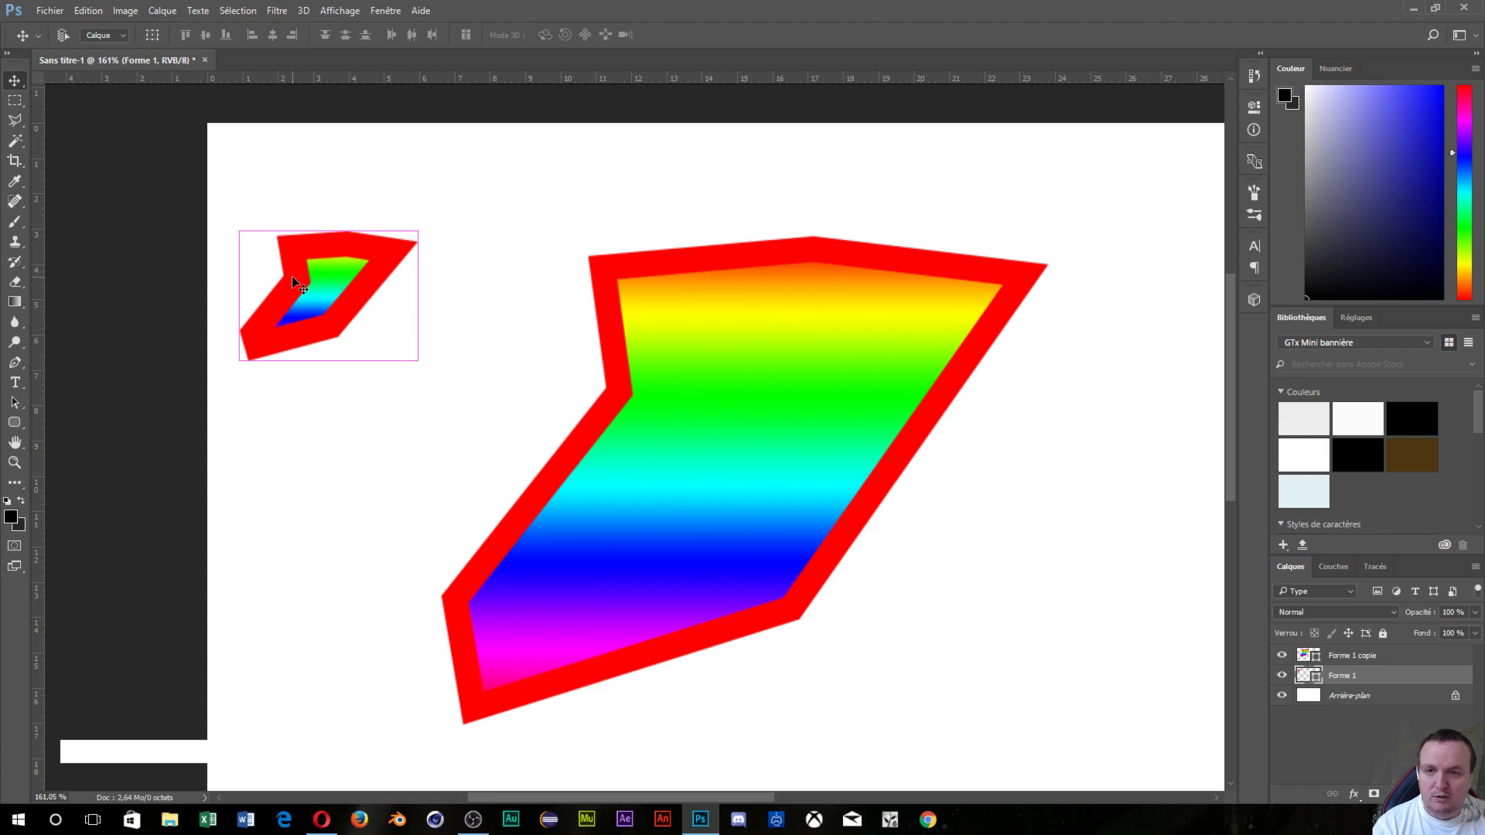
key("ctrl+j")
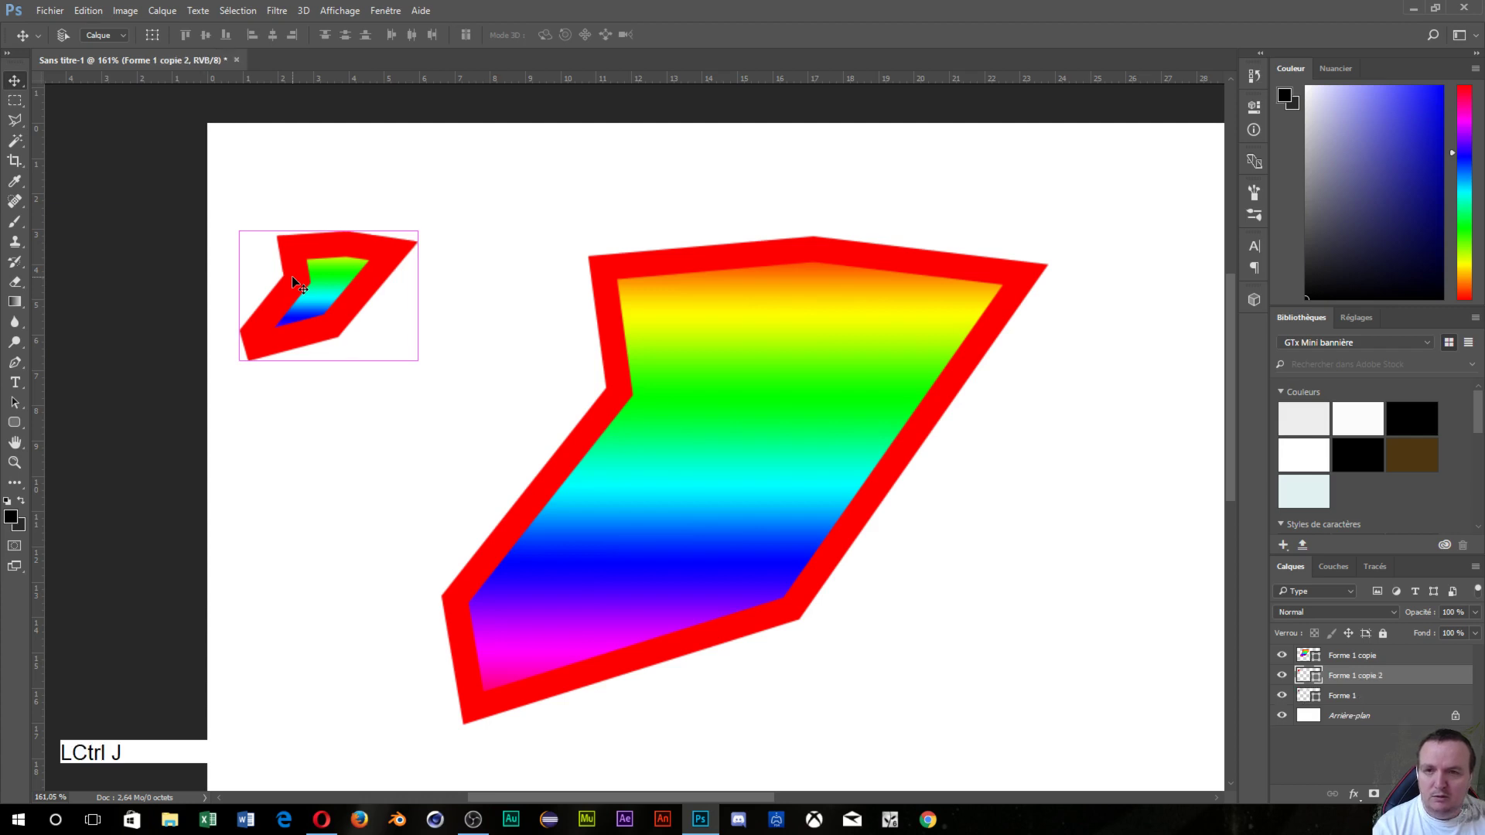
right_click(1397, 677)
left_click(1200, 313)
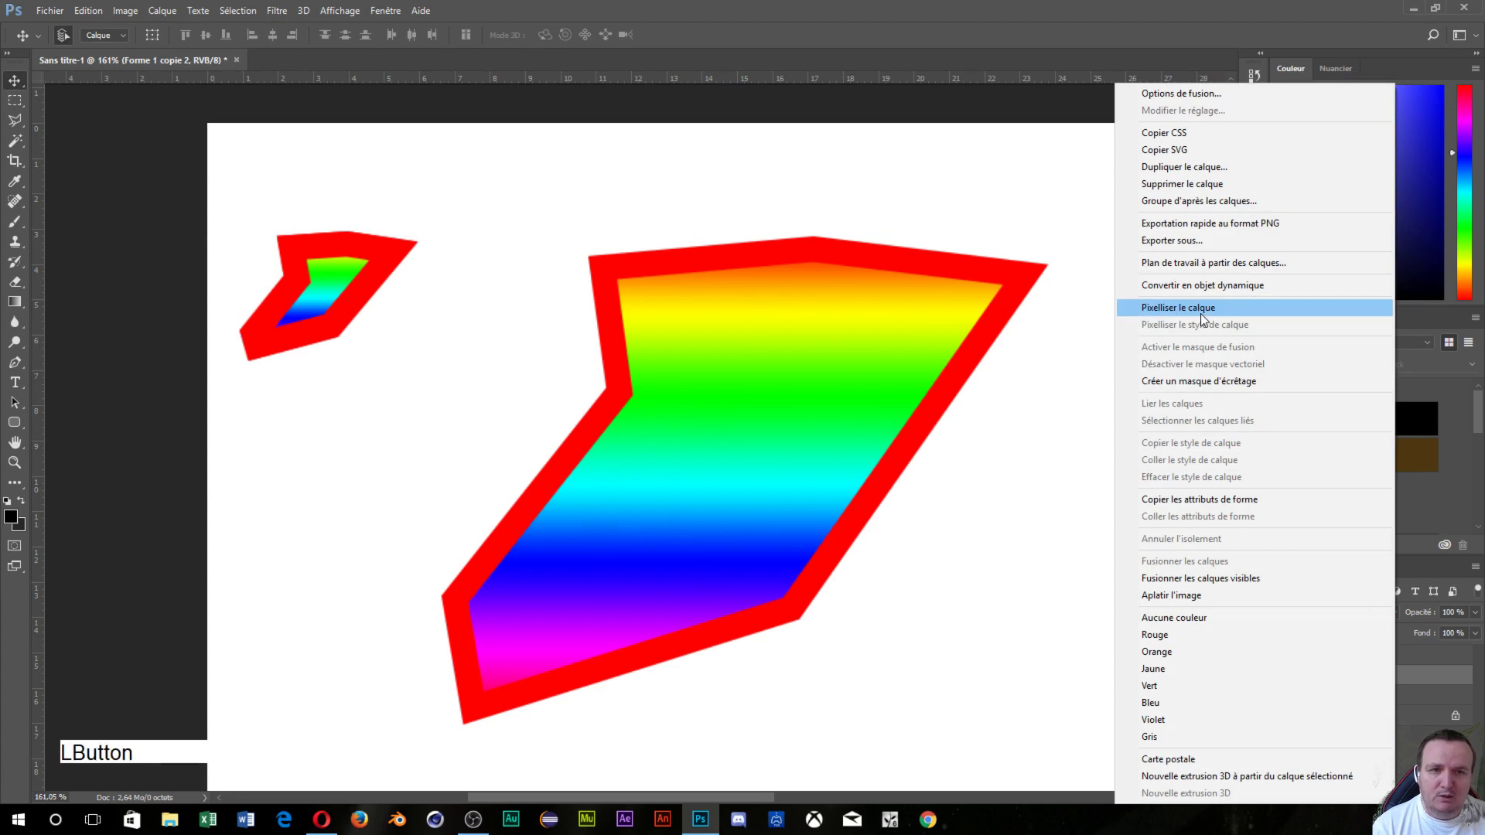
- Place the rasterized copy below the small original and shift the large shape up and to the right
left_click_drag(329, 306, 318, 493)
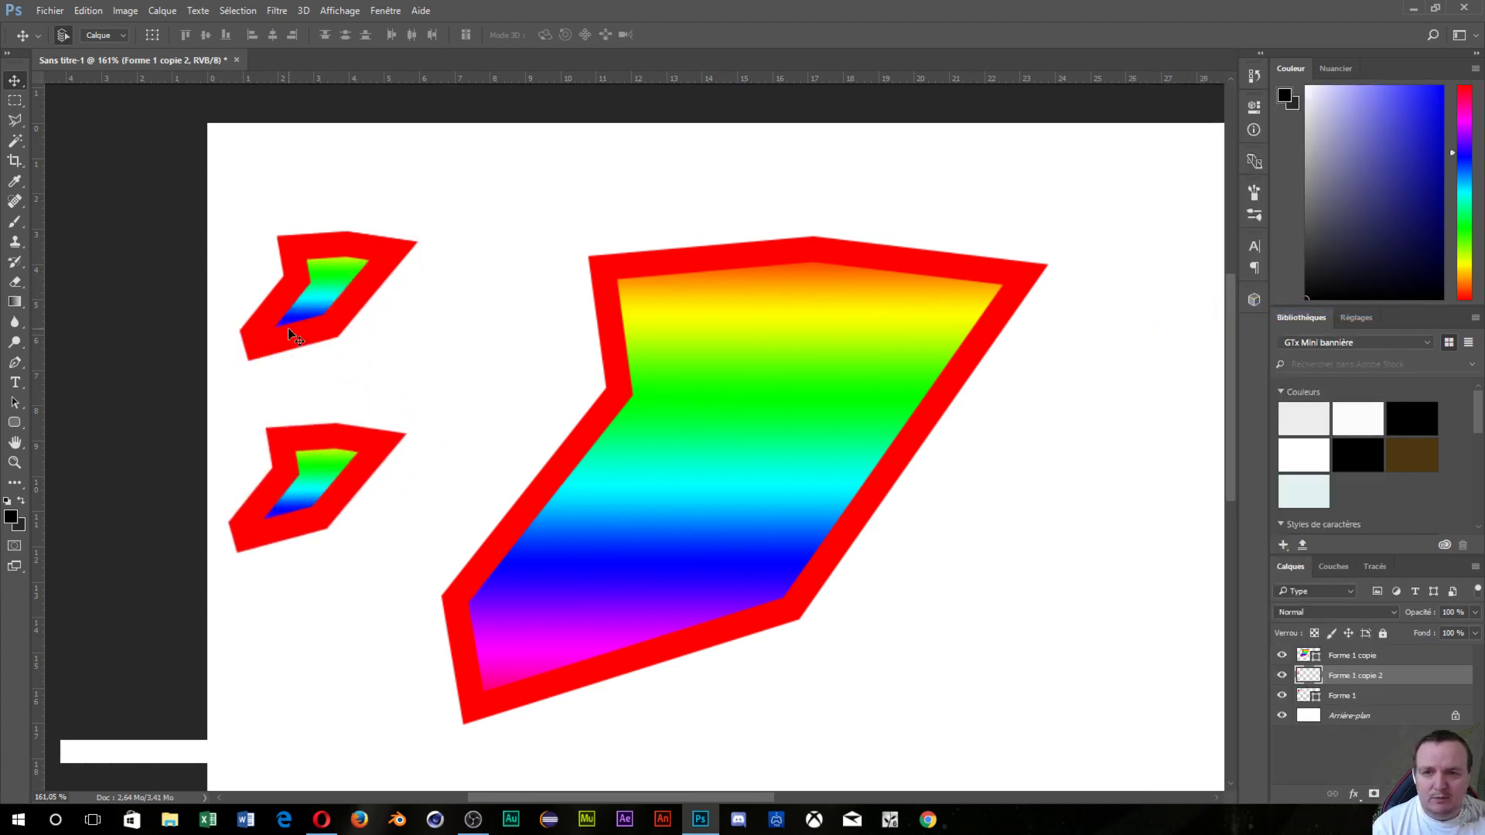
left_click_drag(781, 490, 845, 411)
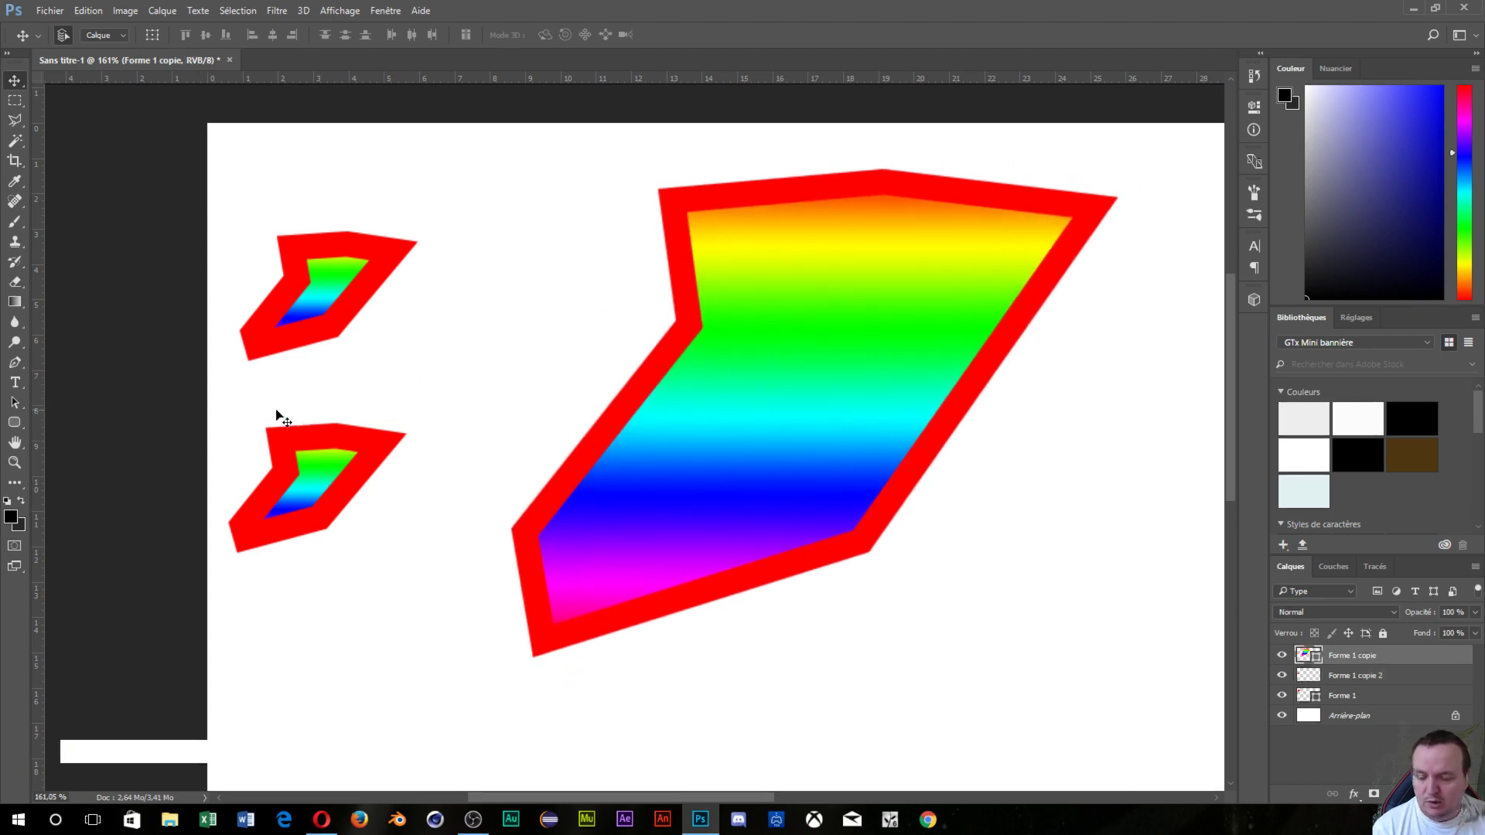
- Duplicate the large shape's layer
key("ctrl")
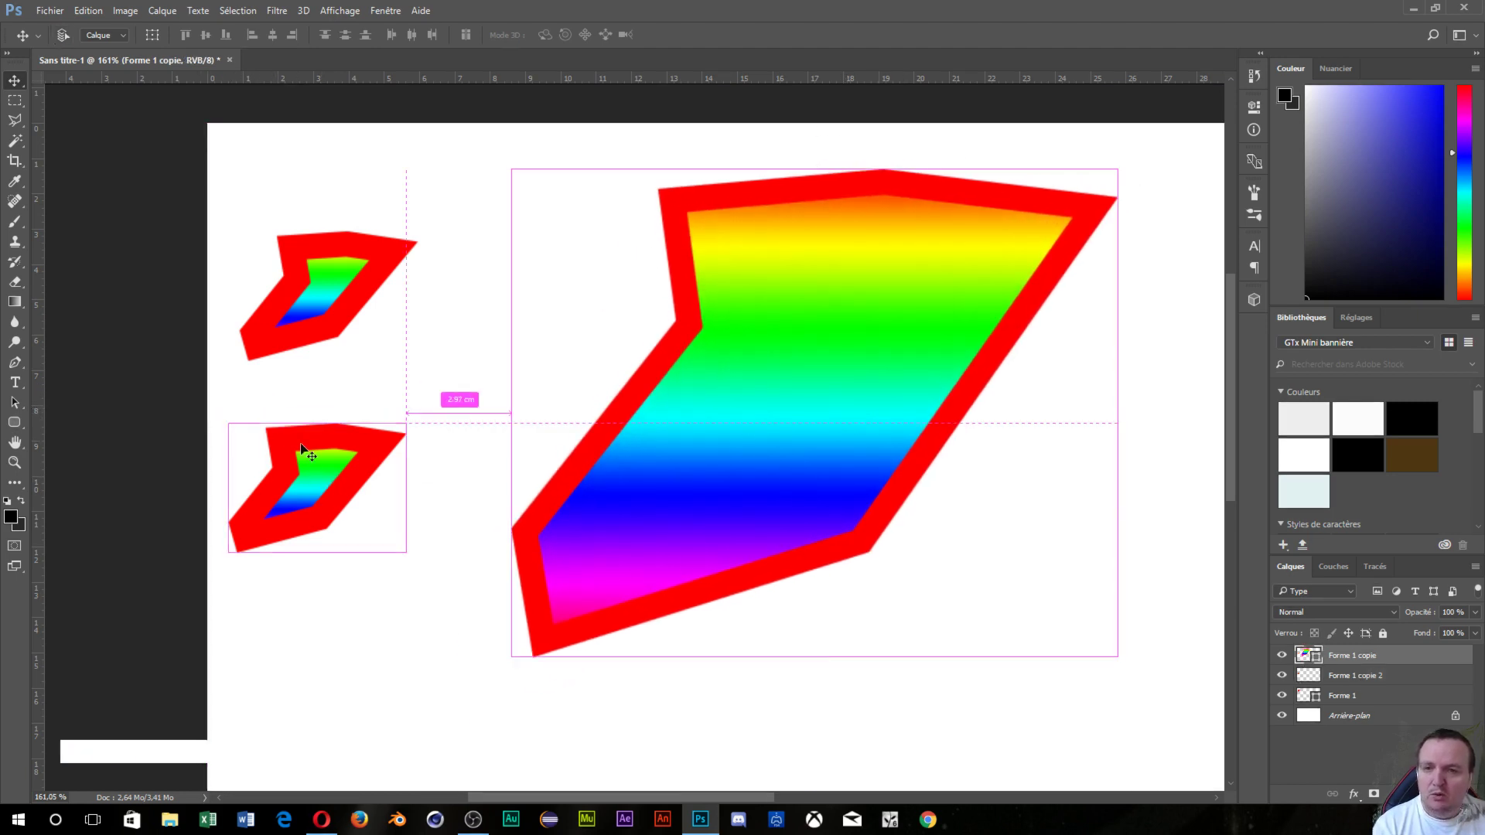
key("ctrl+j")
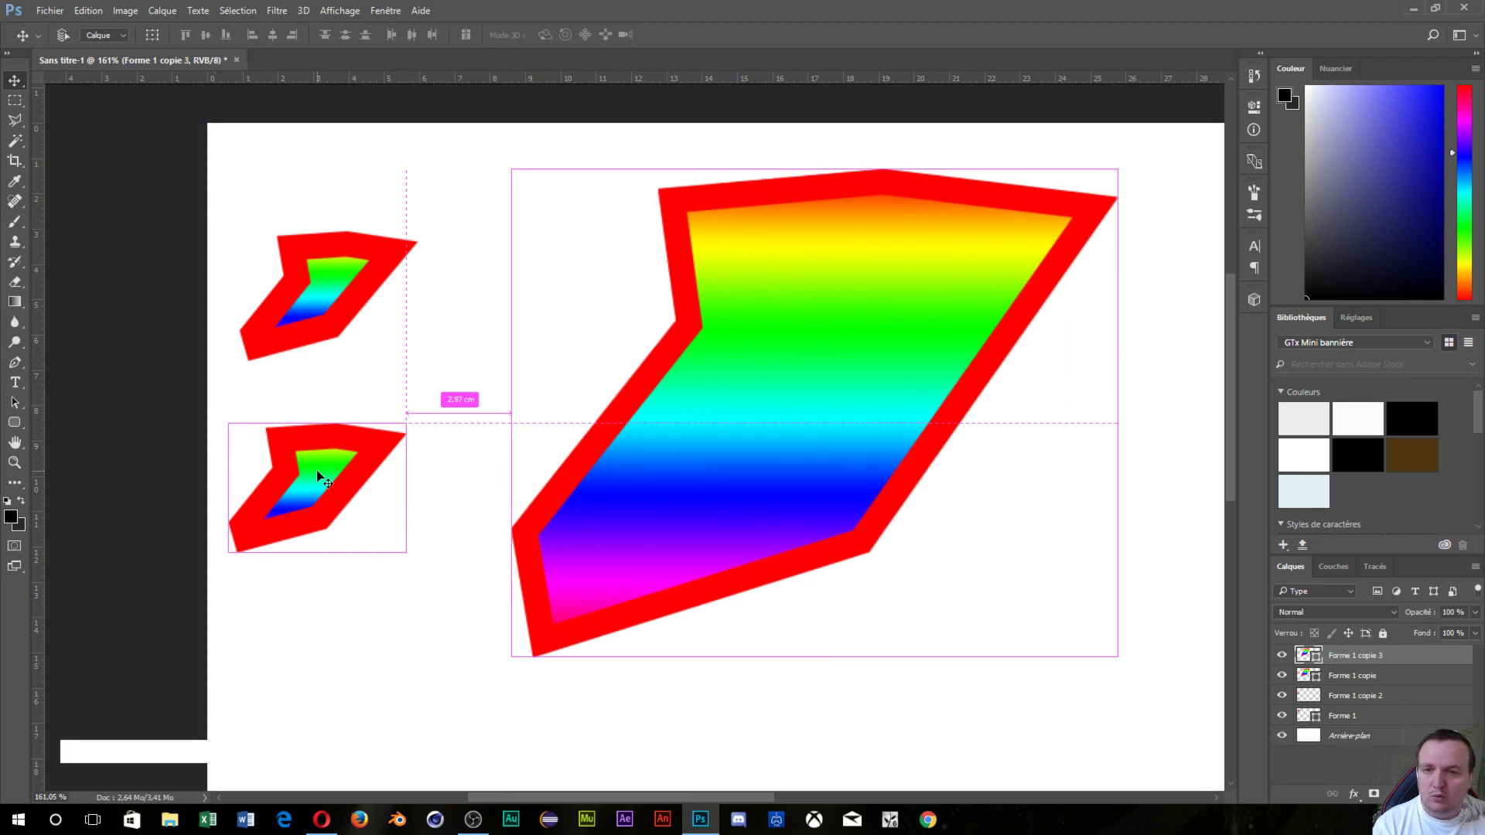
key("ctrl+t")
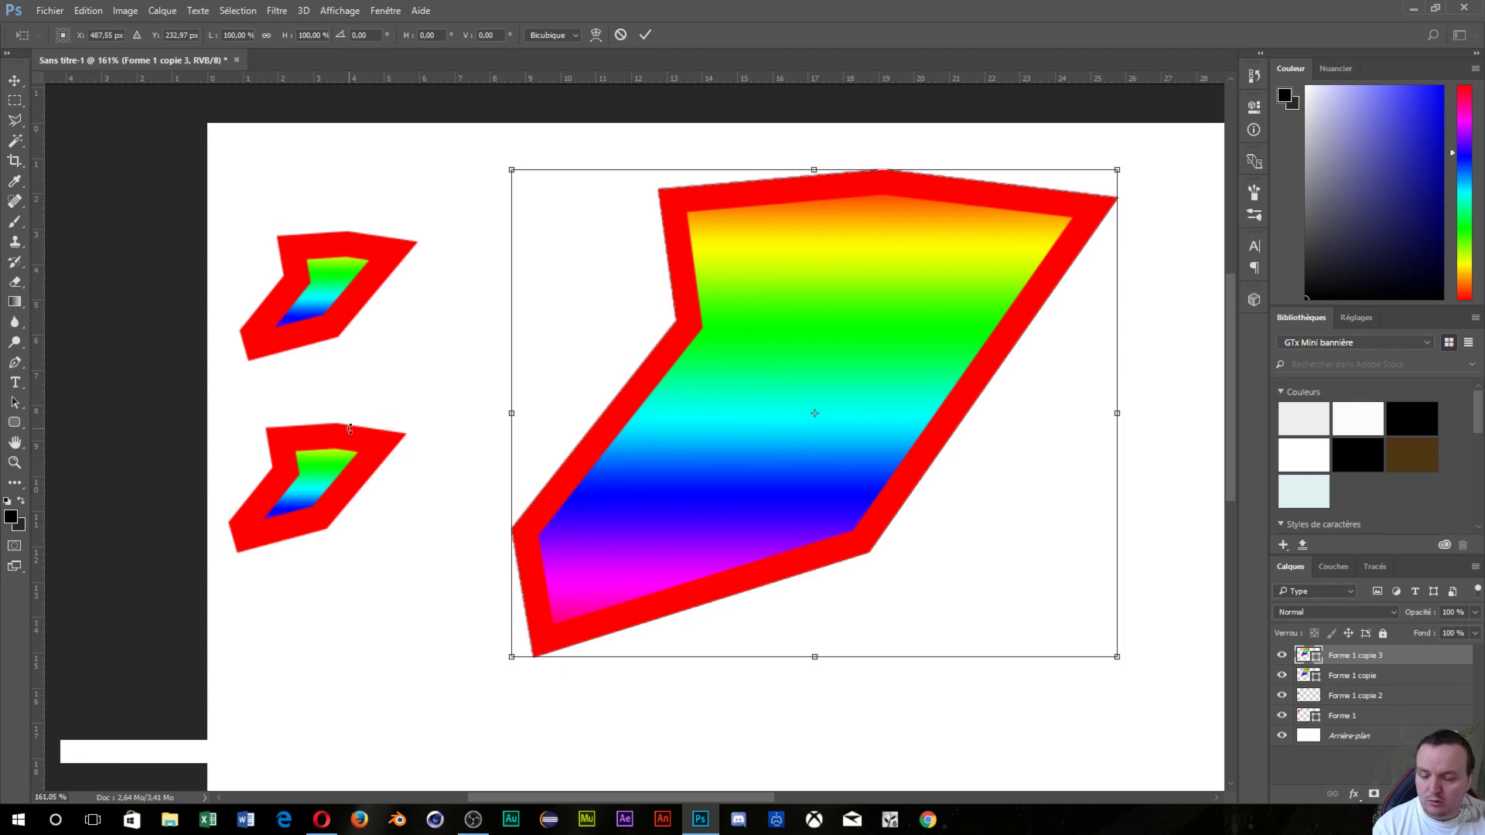
key("ctrl")
key("Return")
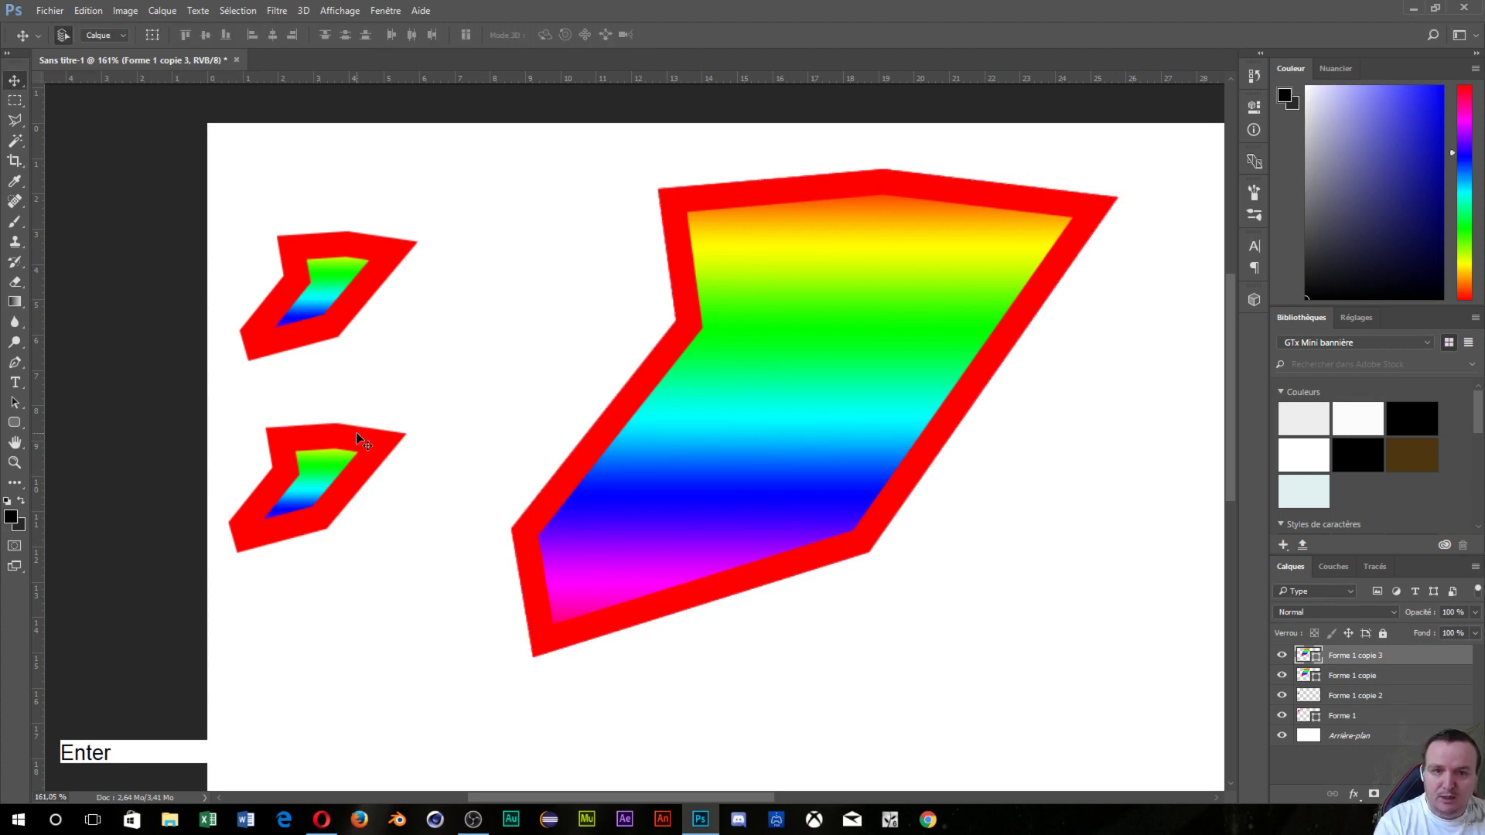
- Delete the redundant large-shape layer Forme 1 copie
left_click(1345, 695)
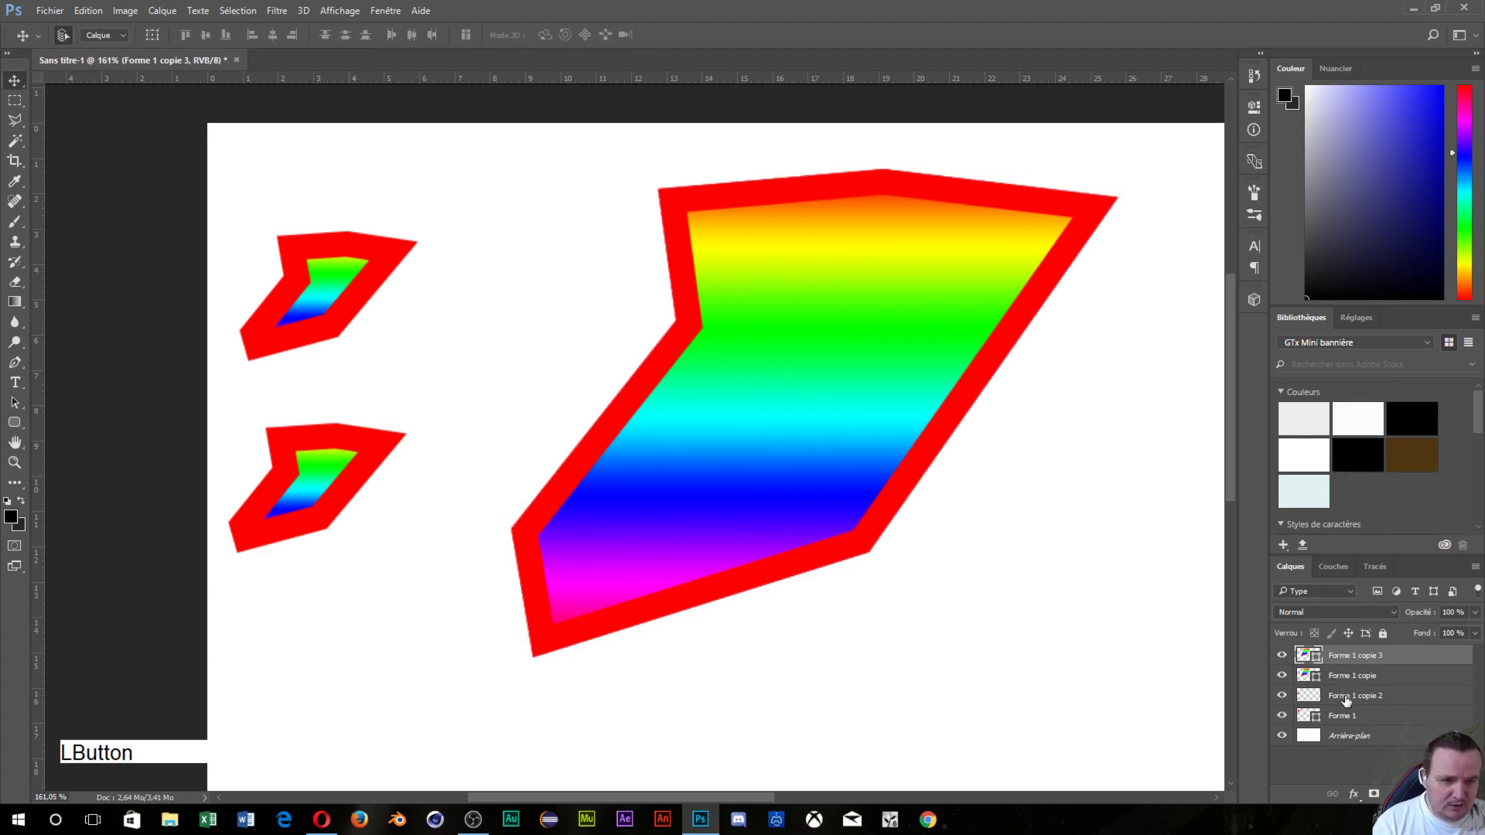
left_click(1346, 683)
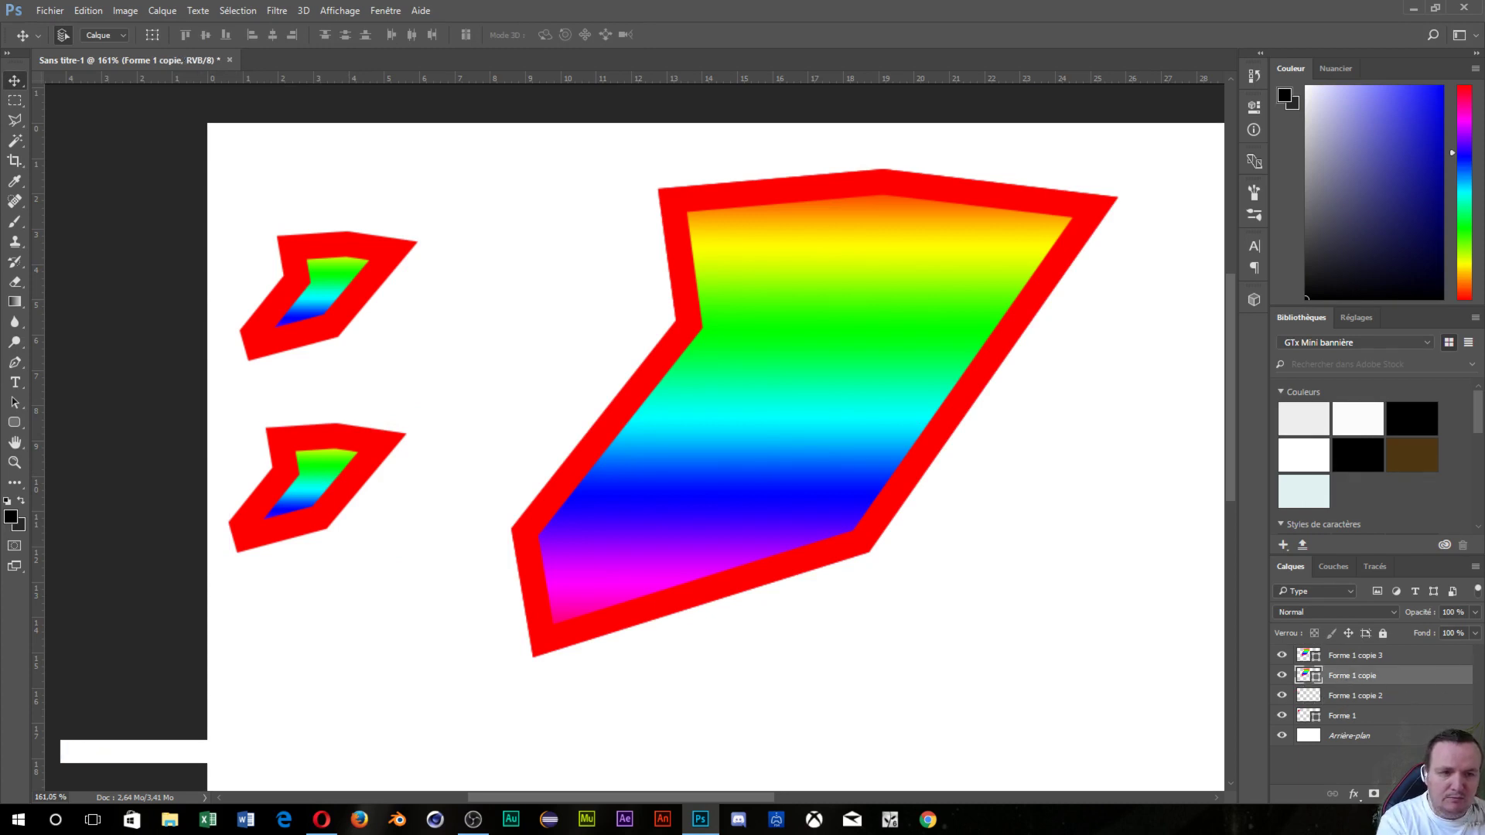
left_click(1457, 794)
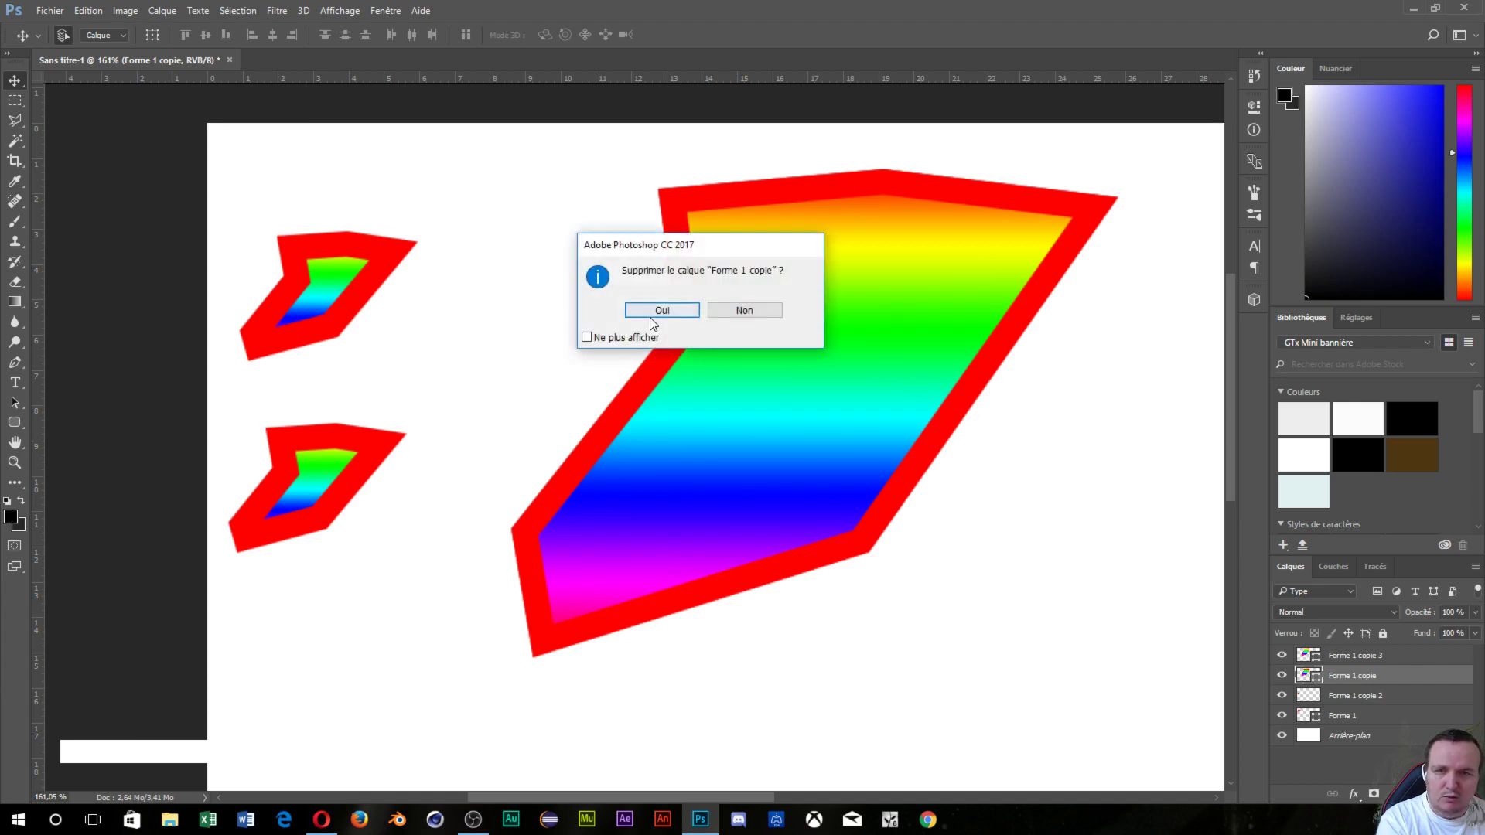
left_click(654, 313)
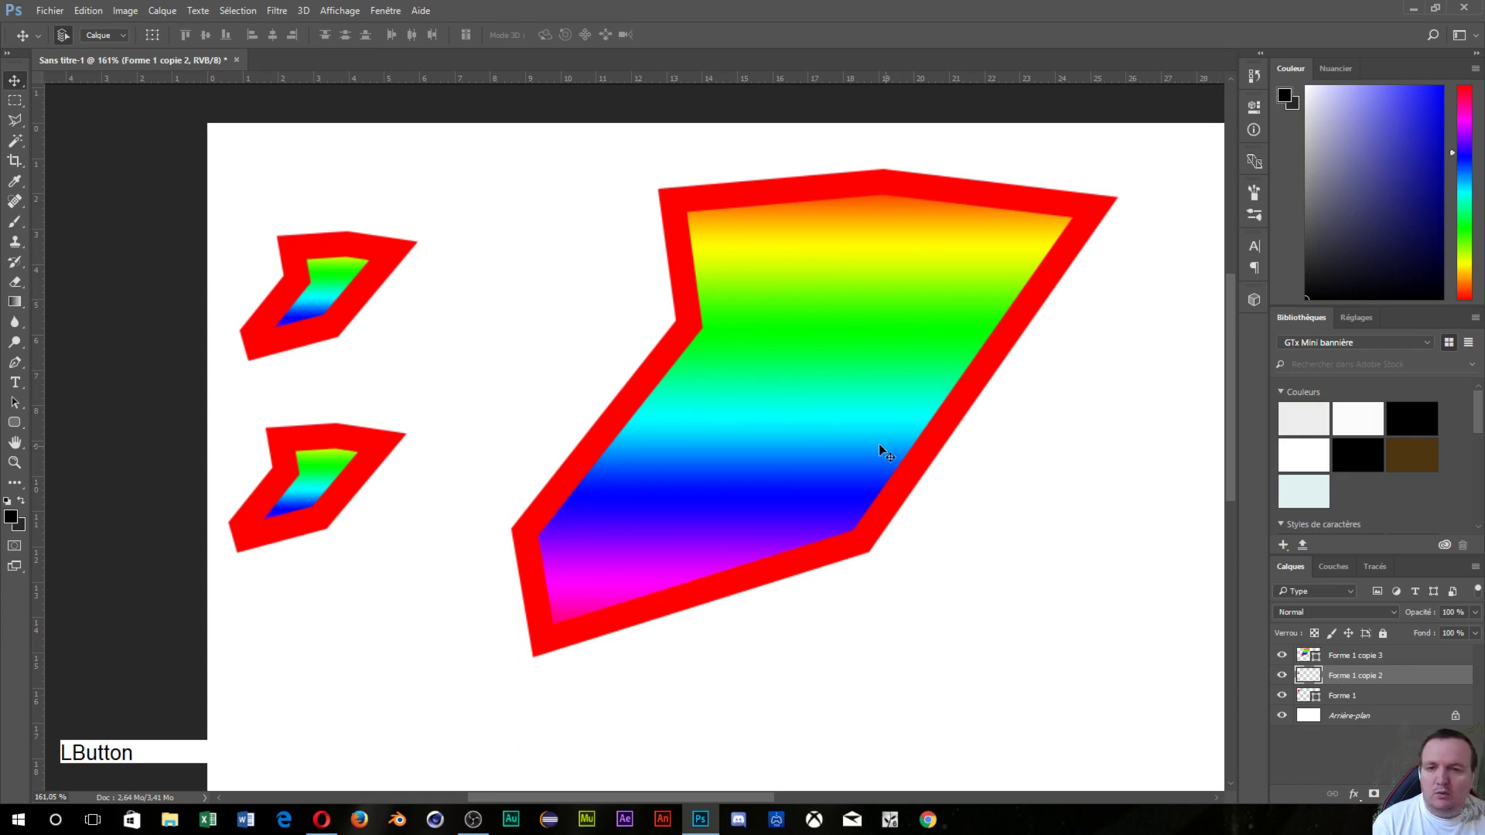
- Rename the small original shape's layer, Forme 1, as forme 1 vectoriel
key("ctrl")
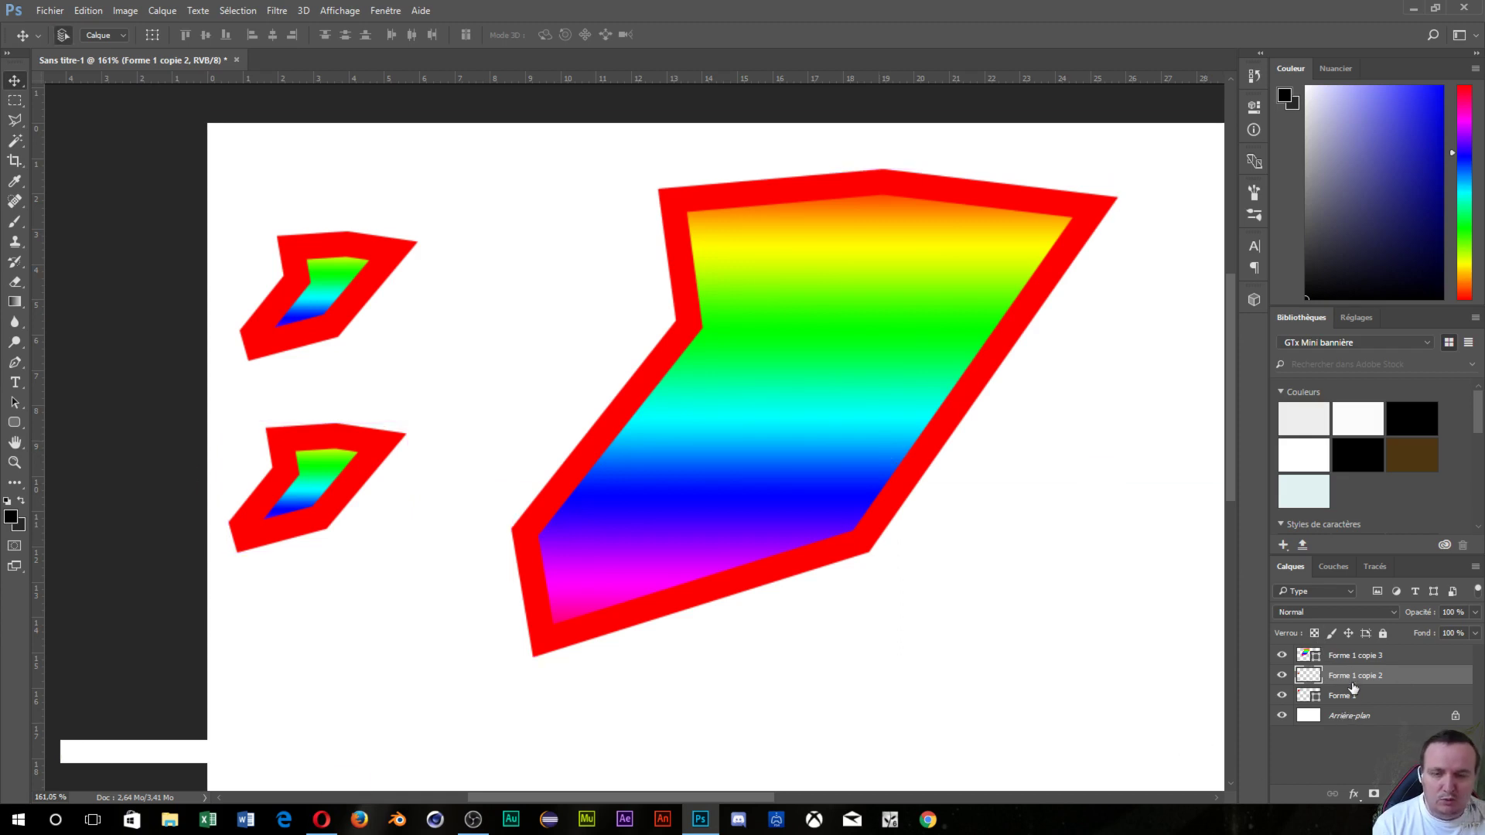
key("ctrl")
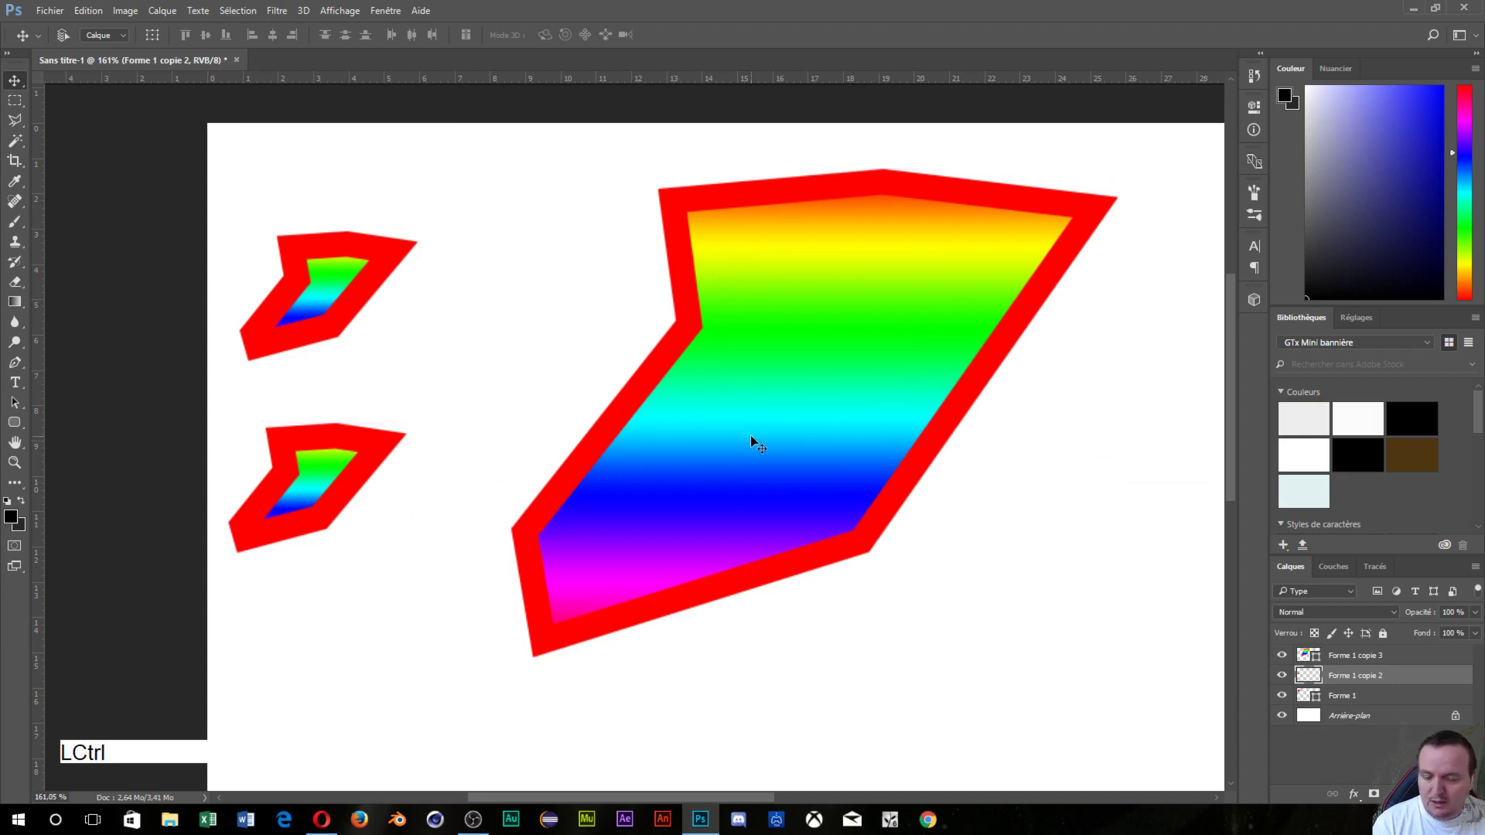
left_click(1384, 700)
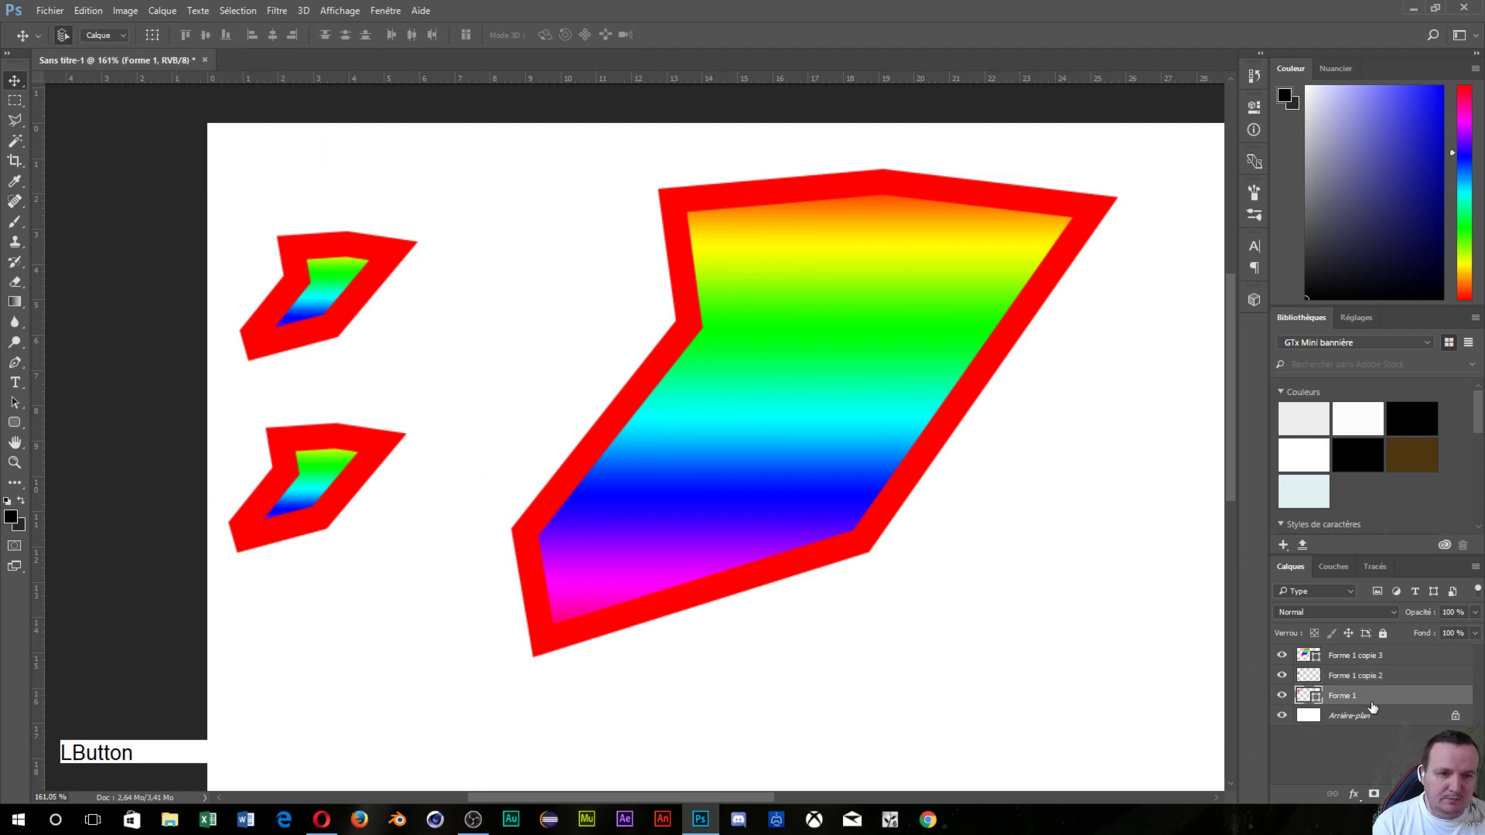
key("space")
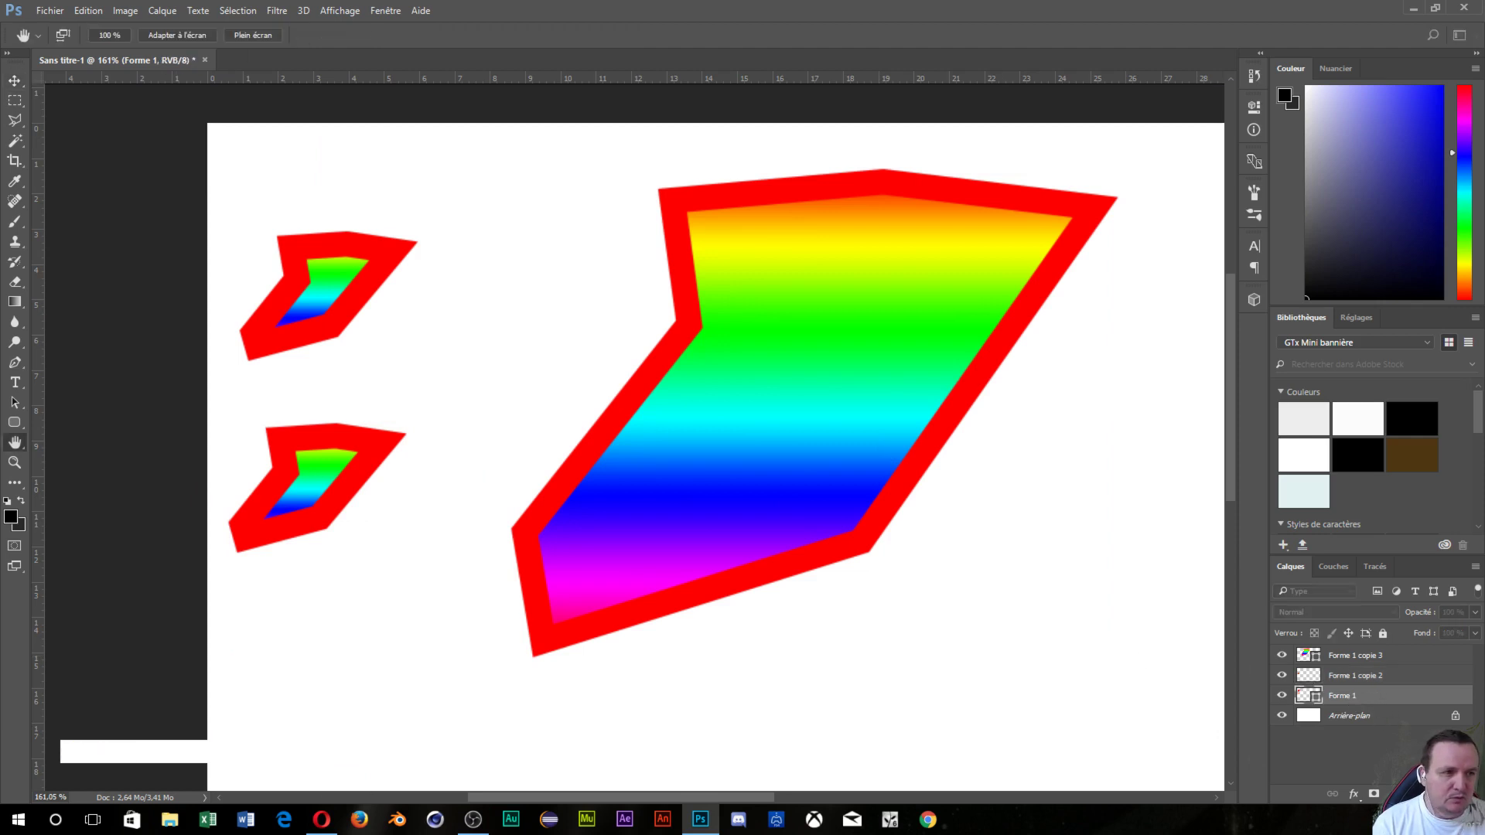
left_click(15, 81)
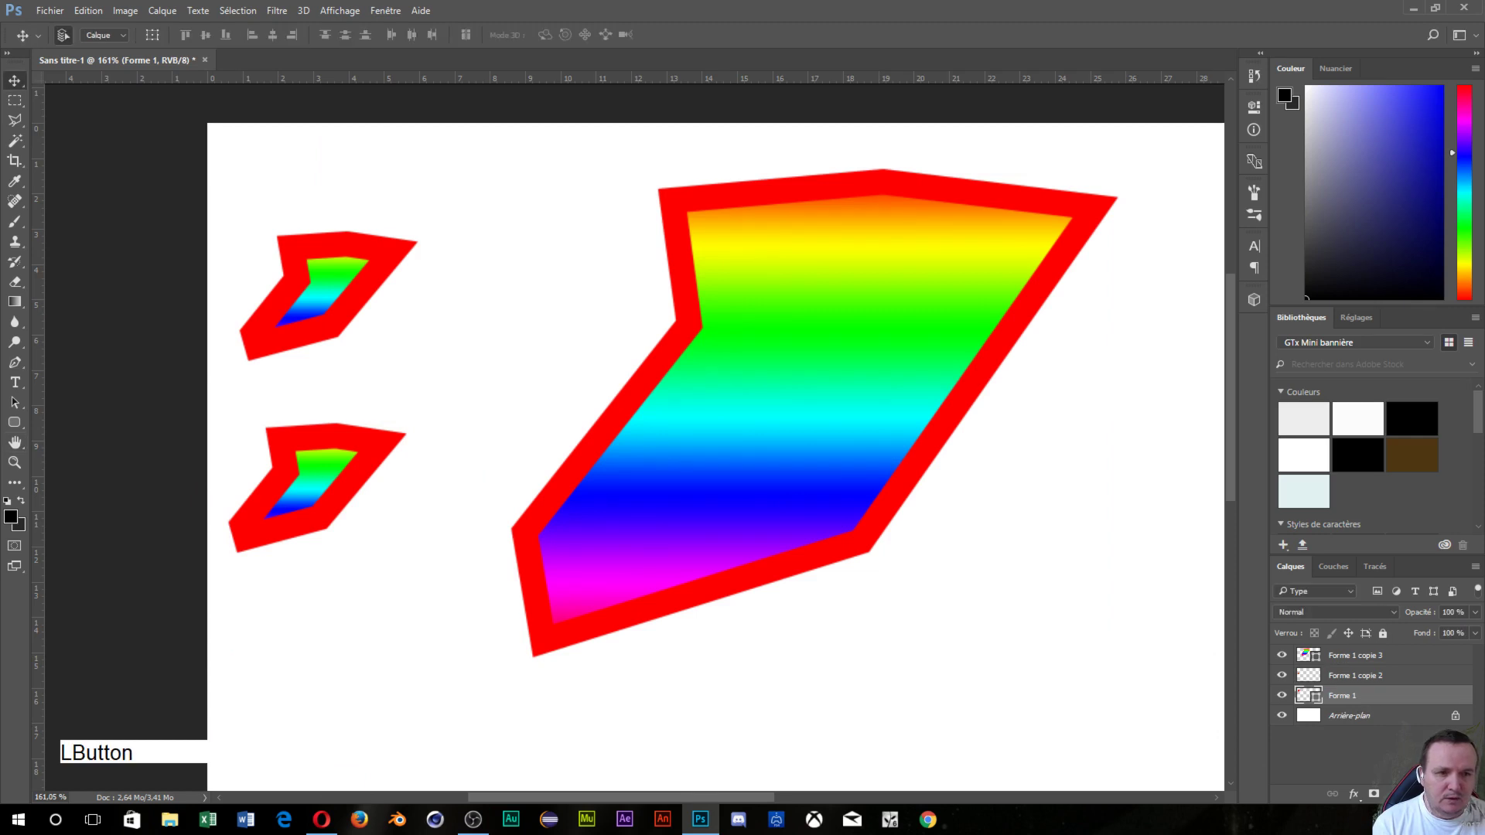
double_click(1349, 698)
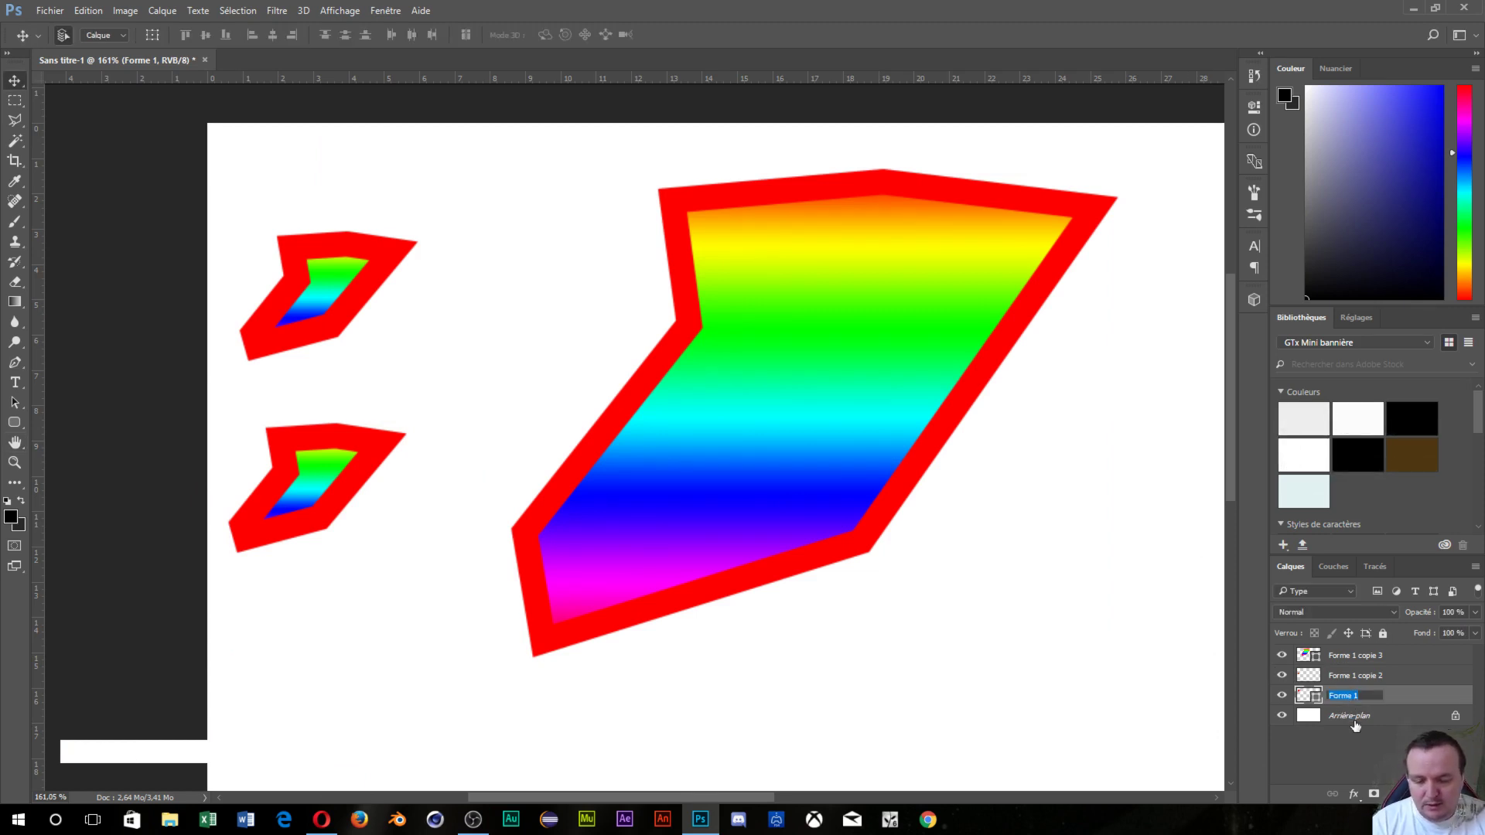
type("forme ")
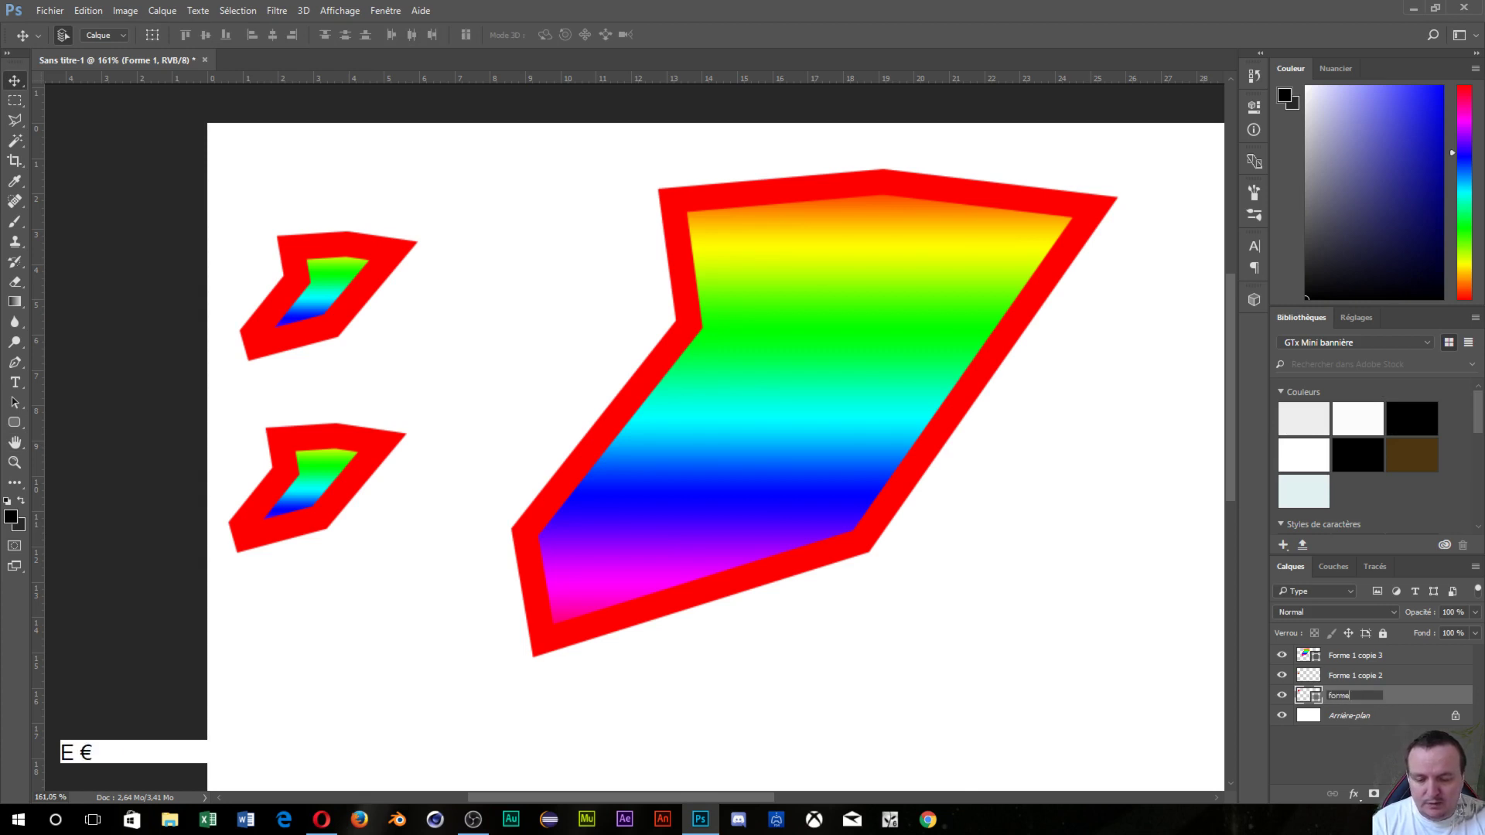
type("1 ve")
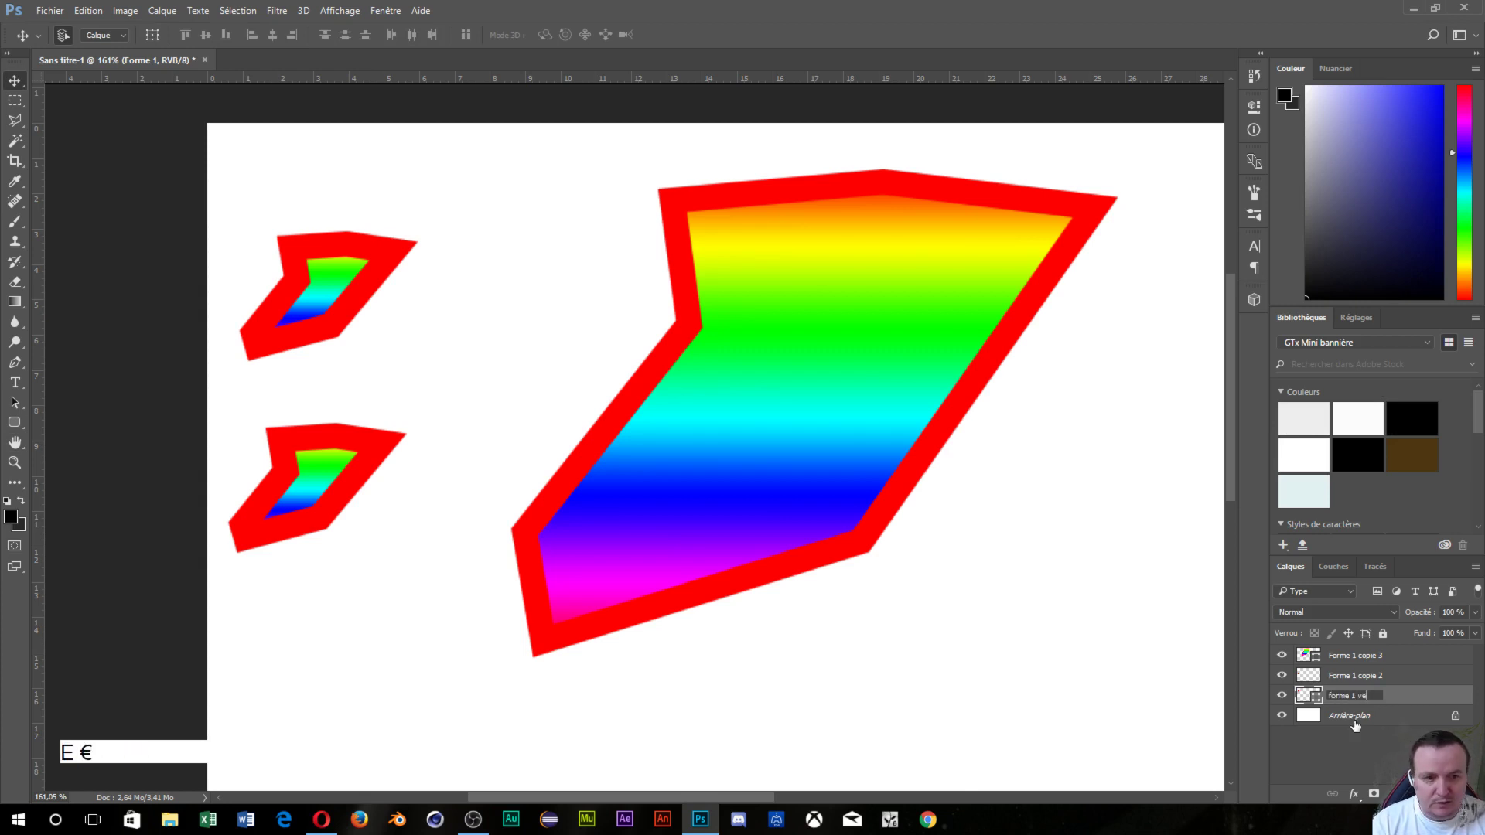
type("ctoriel")
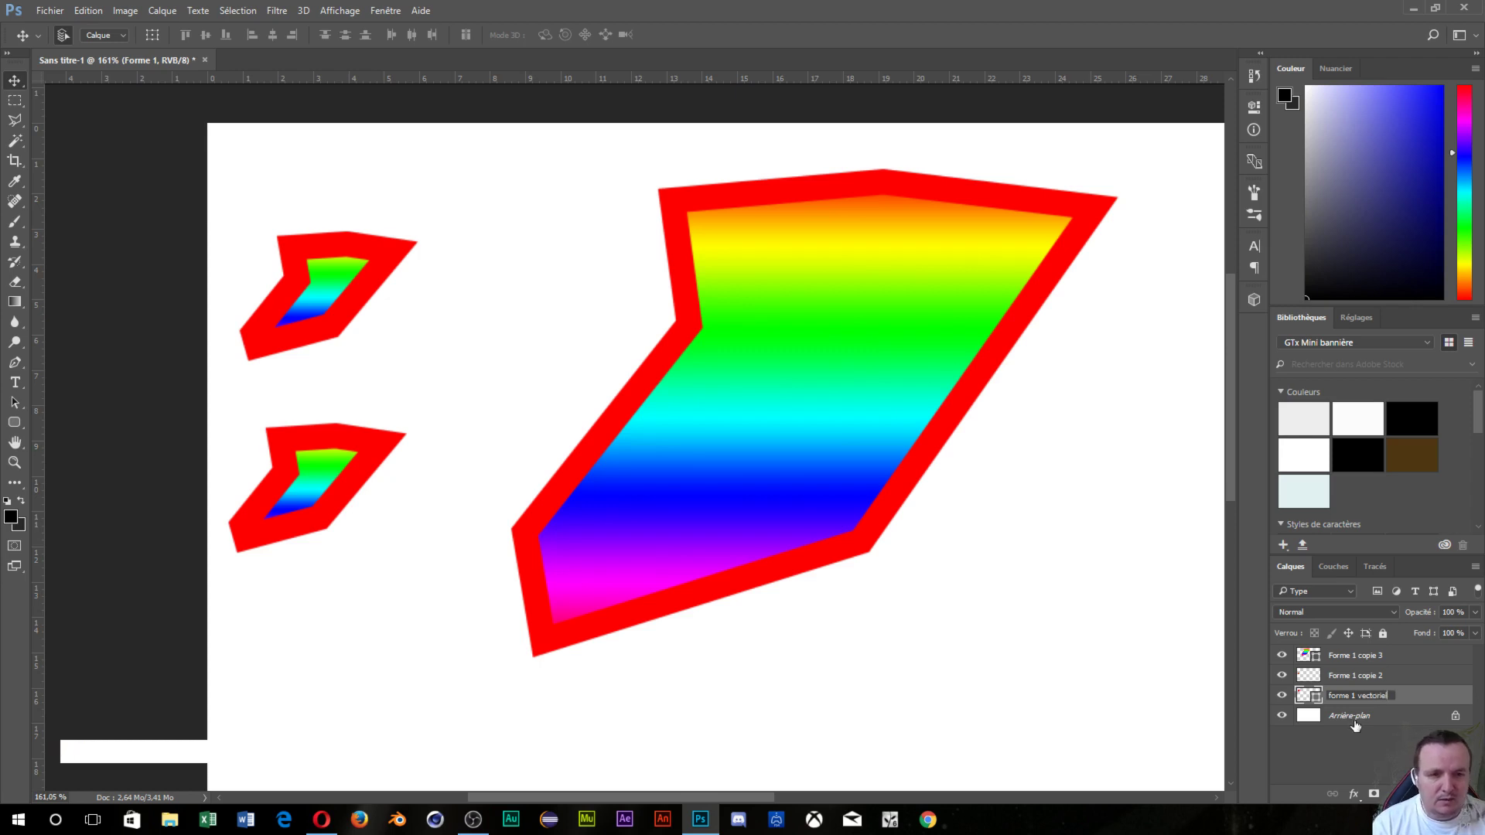
- Rename the small rasterized copy's layer, Forme 1 copie 2, as forme 1 non vectoriel
left_click(1358, 675)
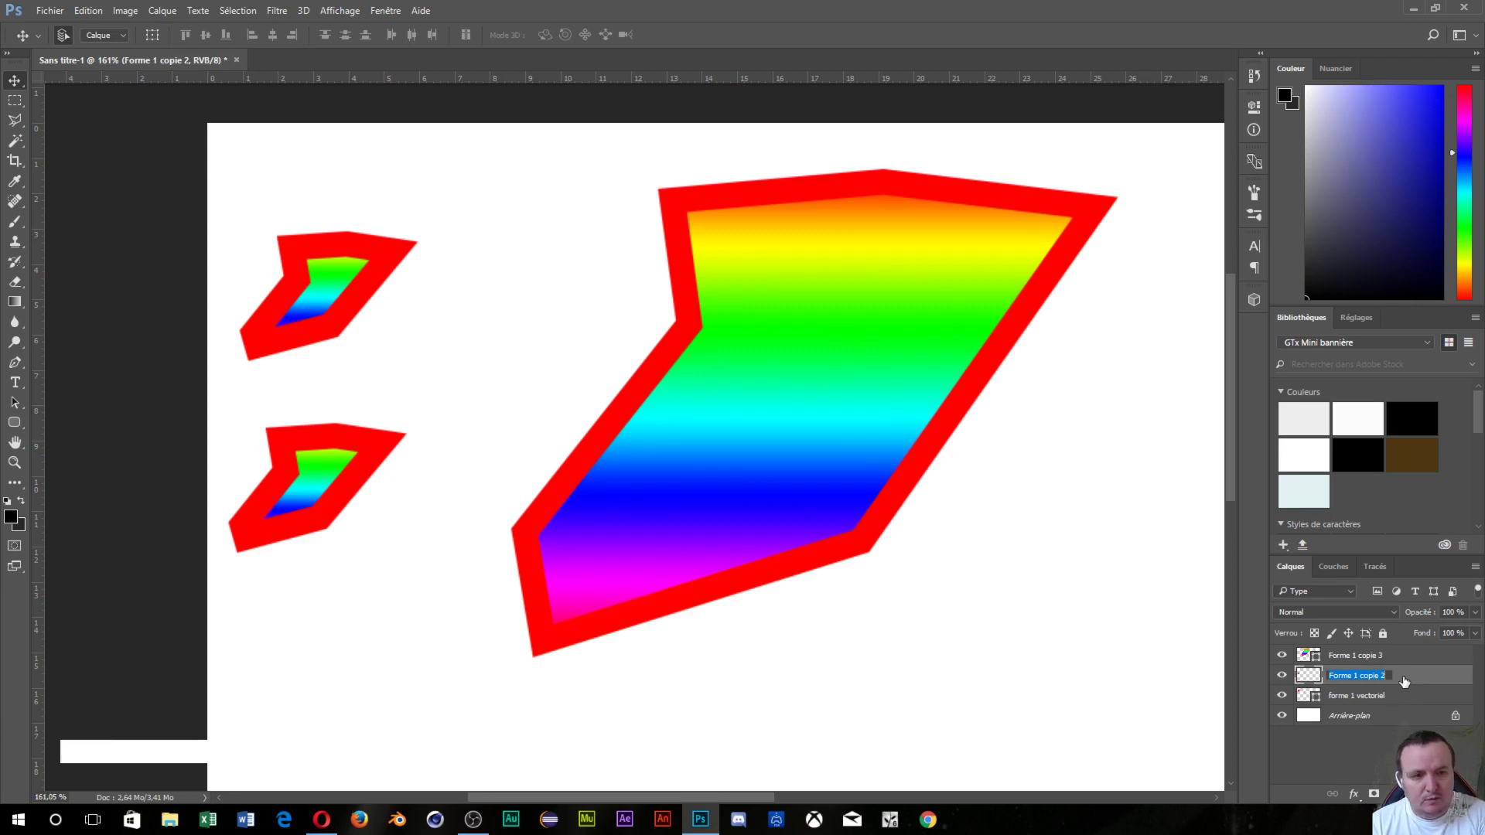
type("for")
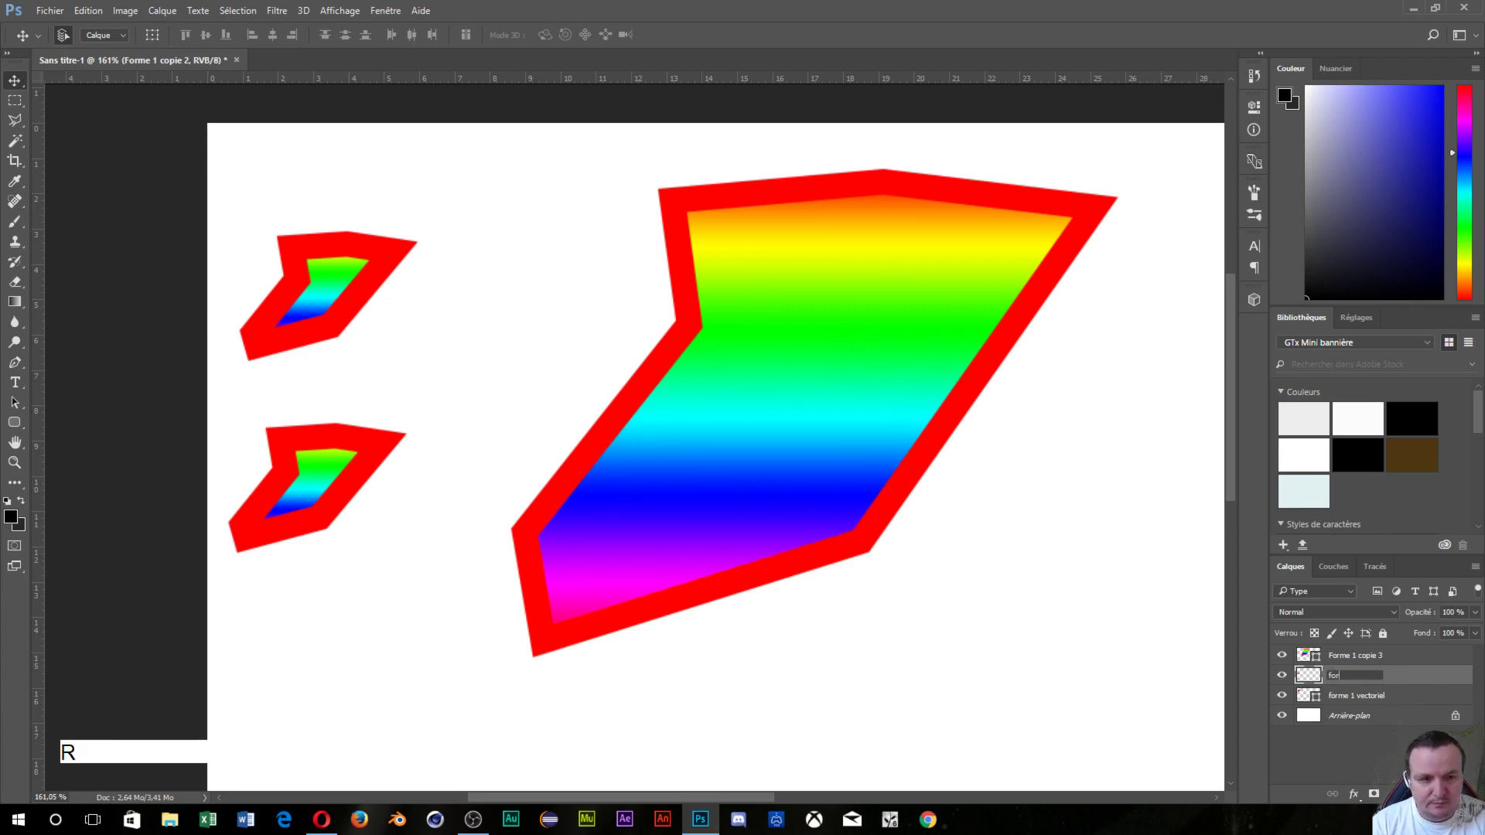
type("me ")
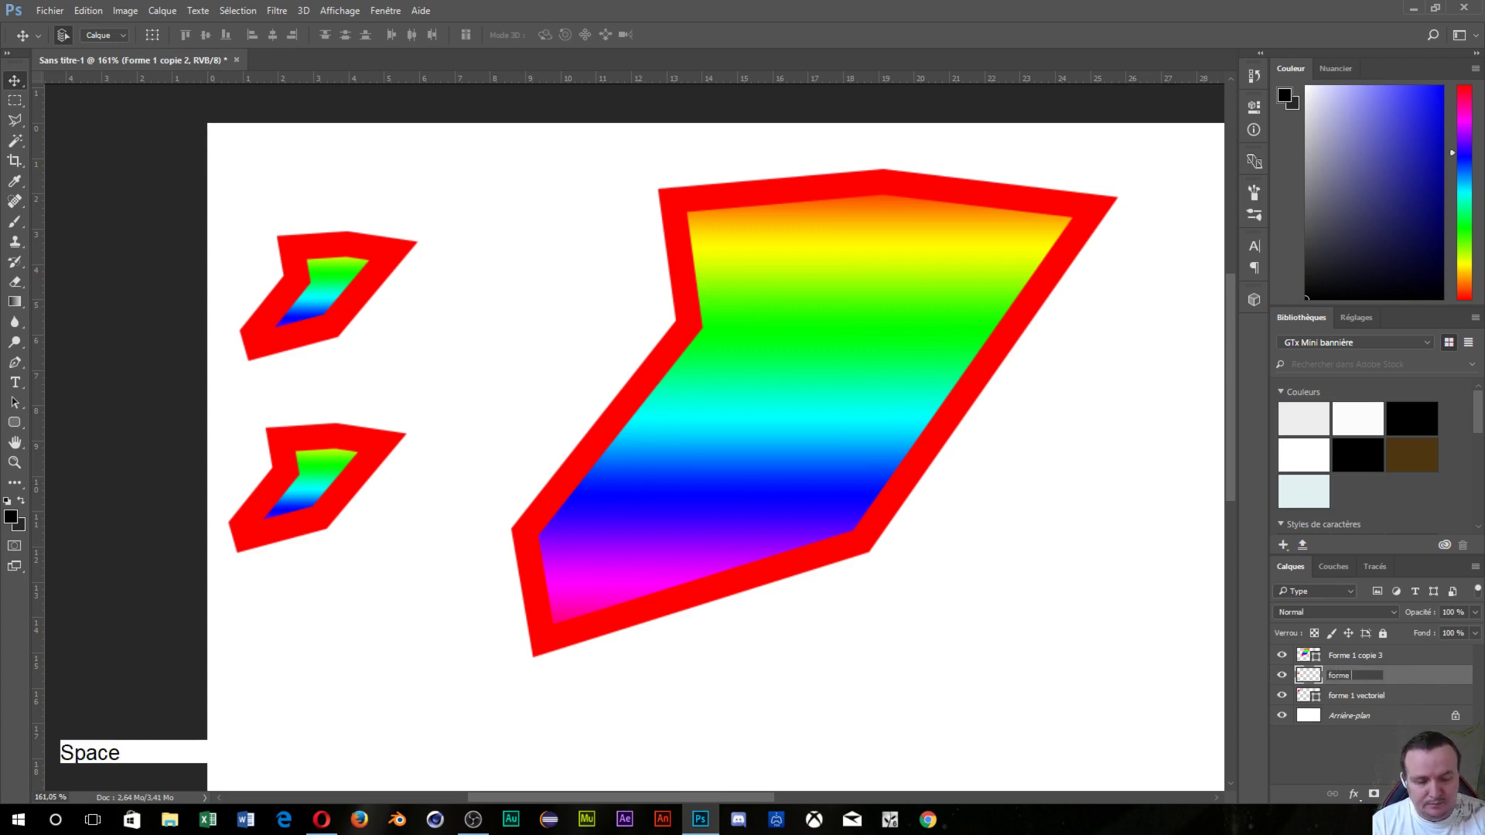
type("1 non vectoriel")
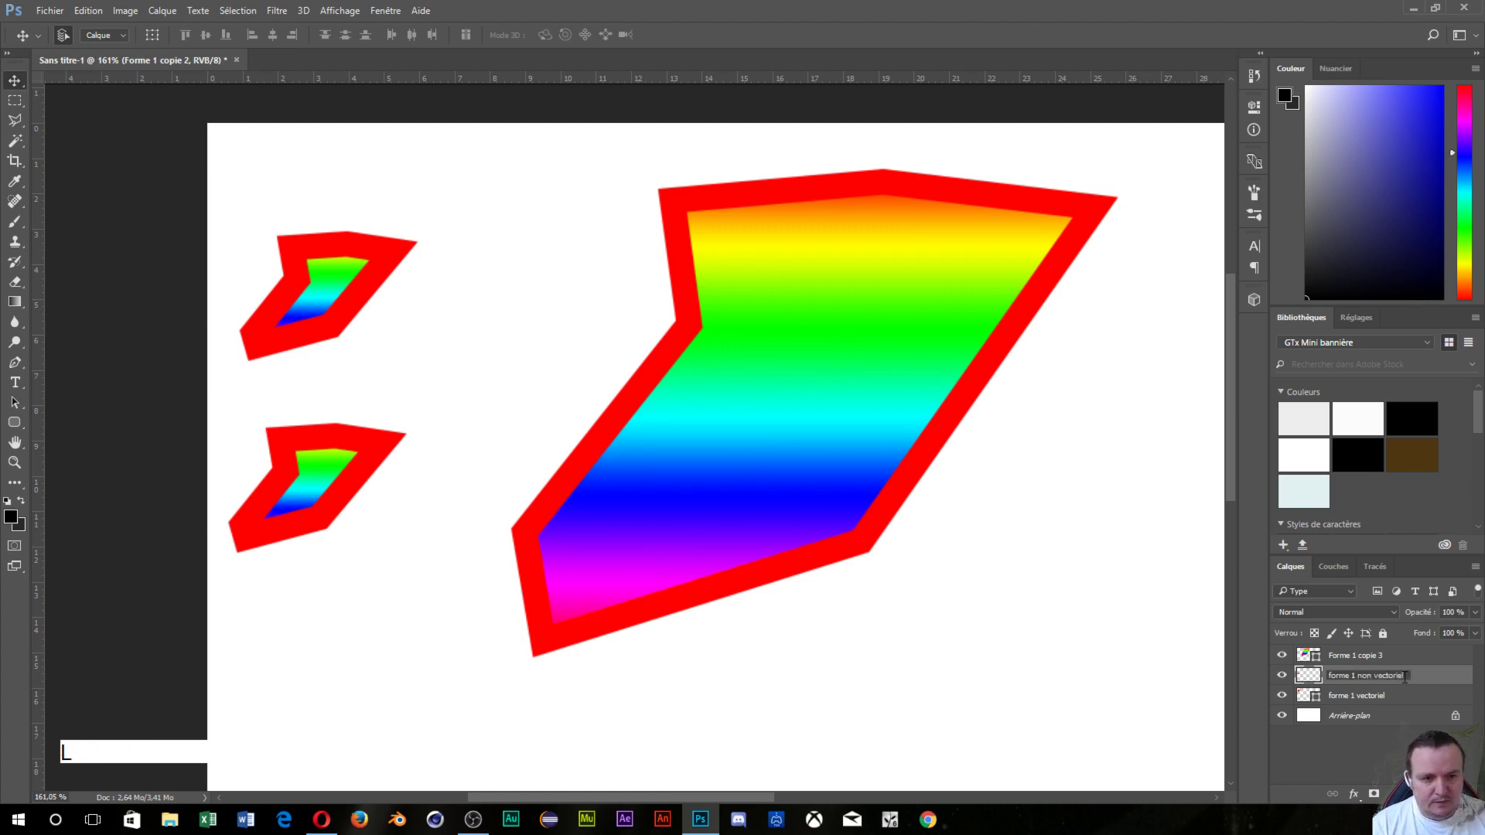
- Rename the large shape's layer, Forme 1 copie 3, as Forme 2 vectoriel
left_click(1357, 657)
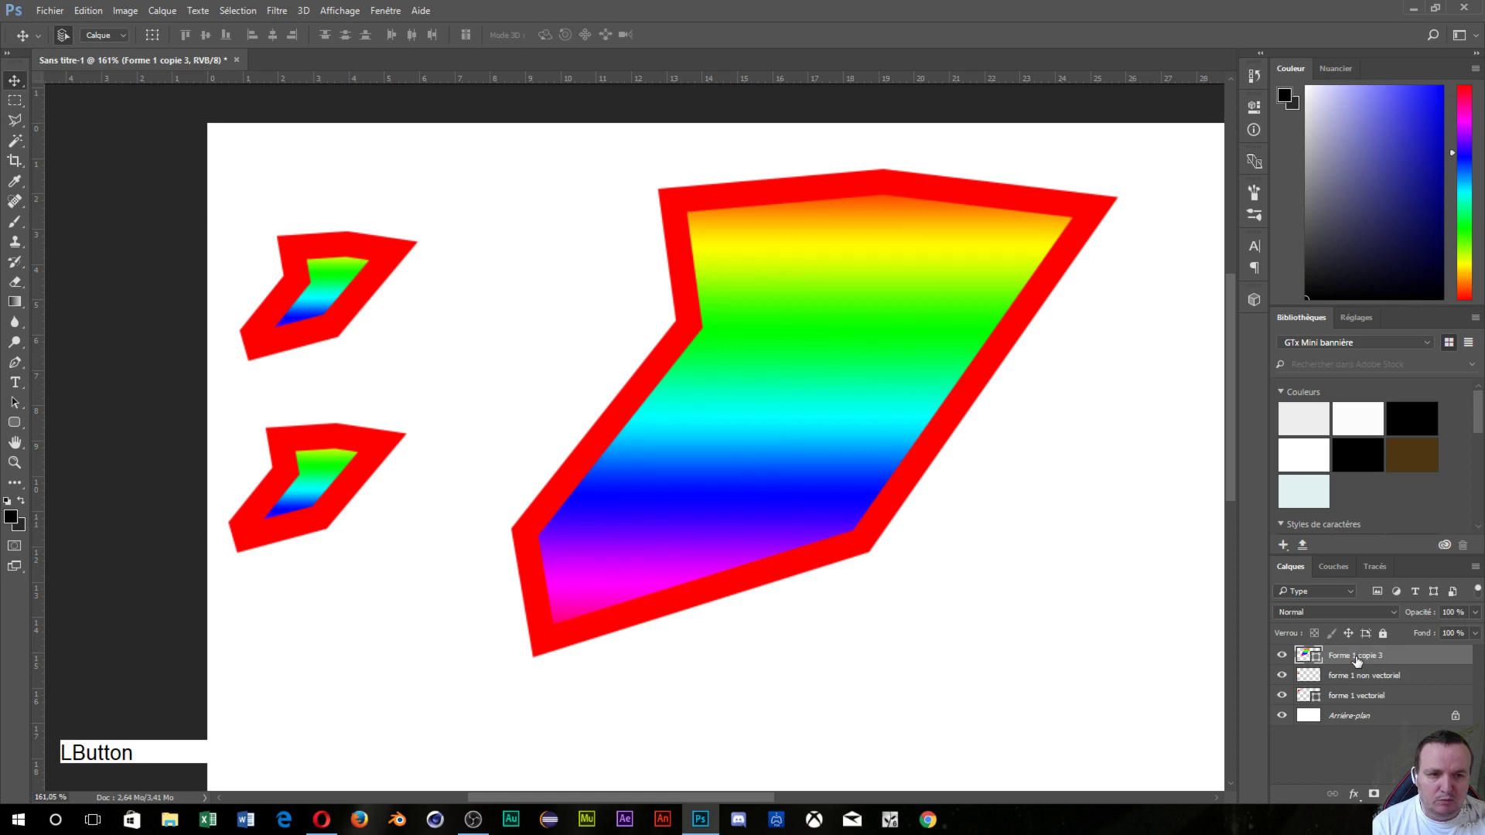
double_click(1357, 656)
type("F")
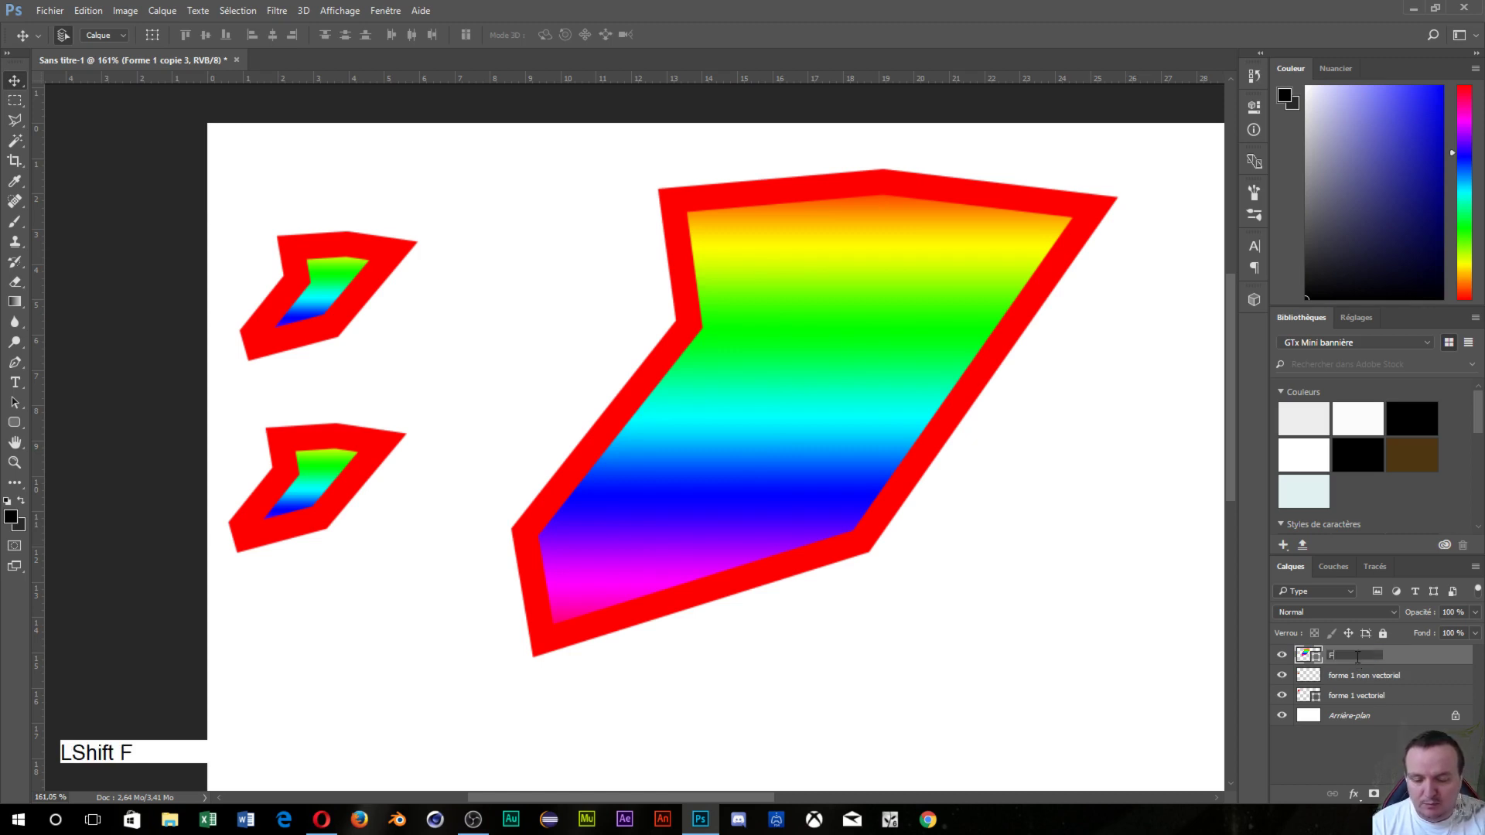
type("orme")
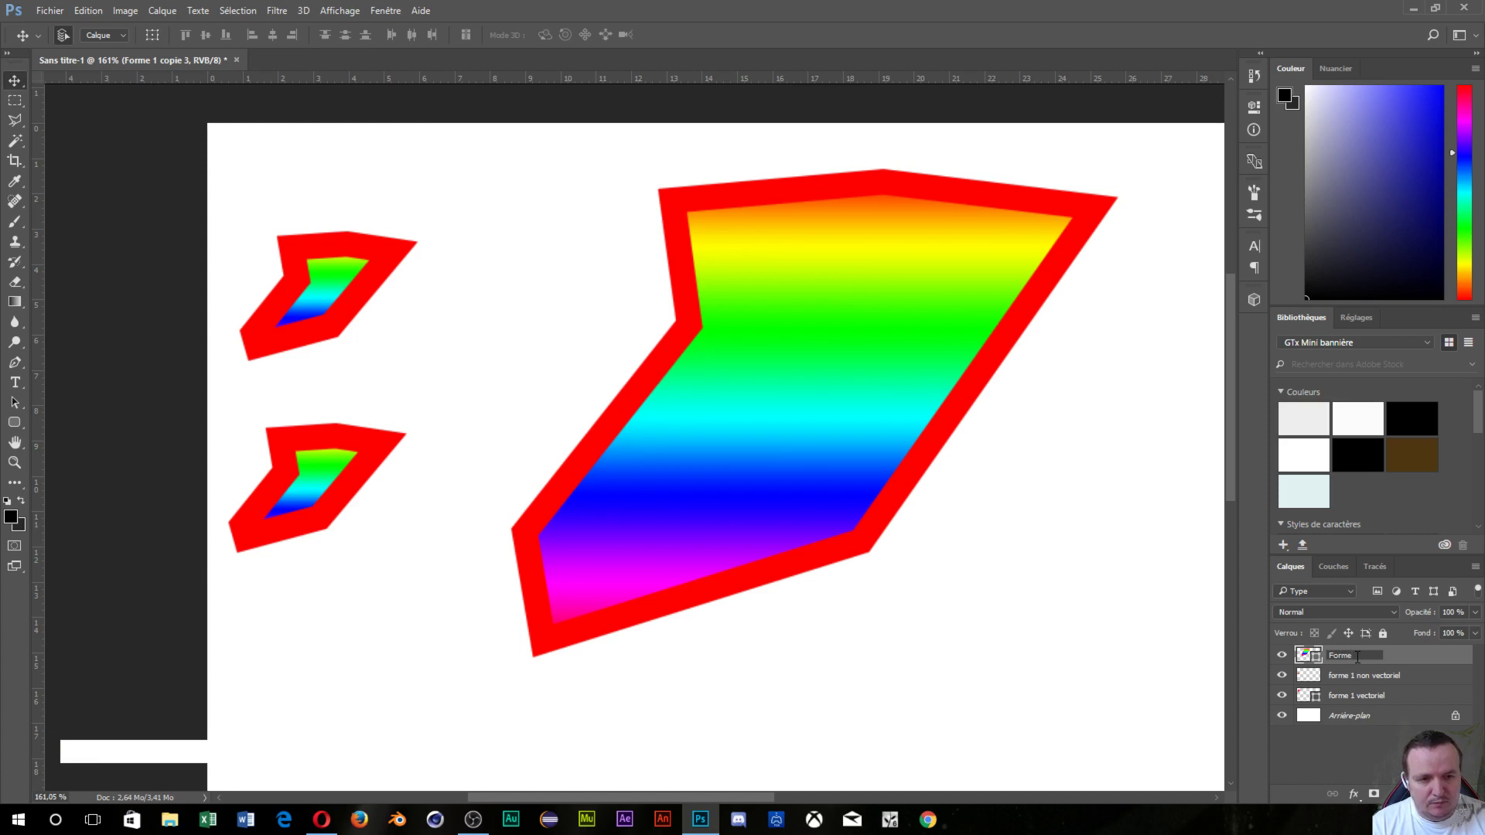
type(" 2 vectoriel")
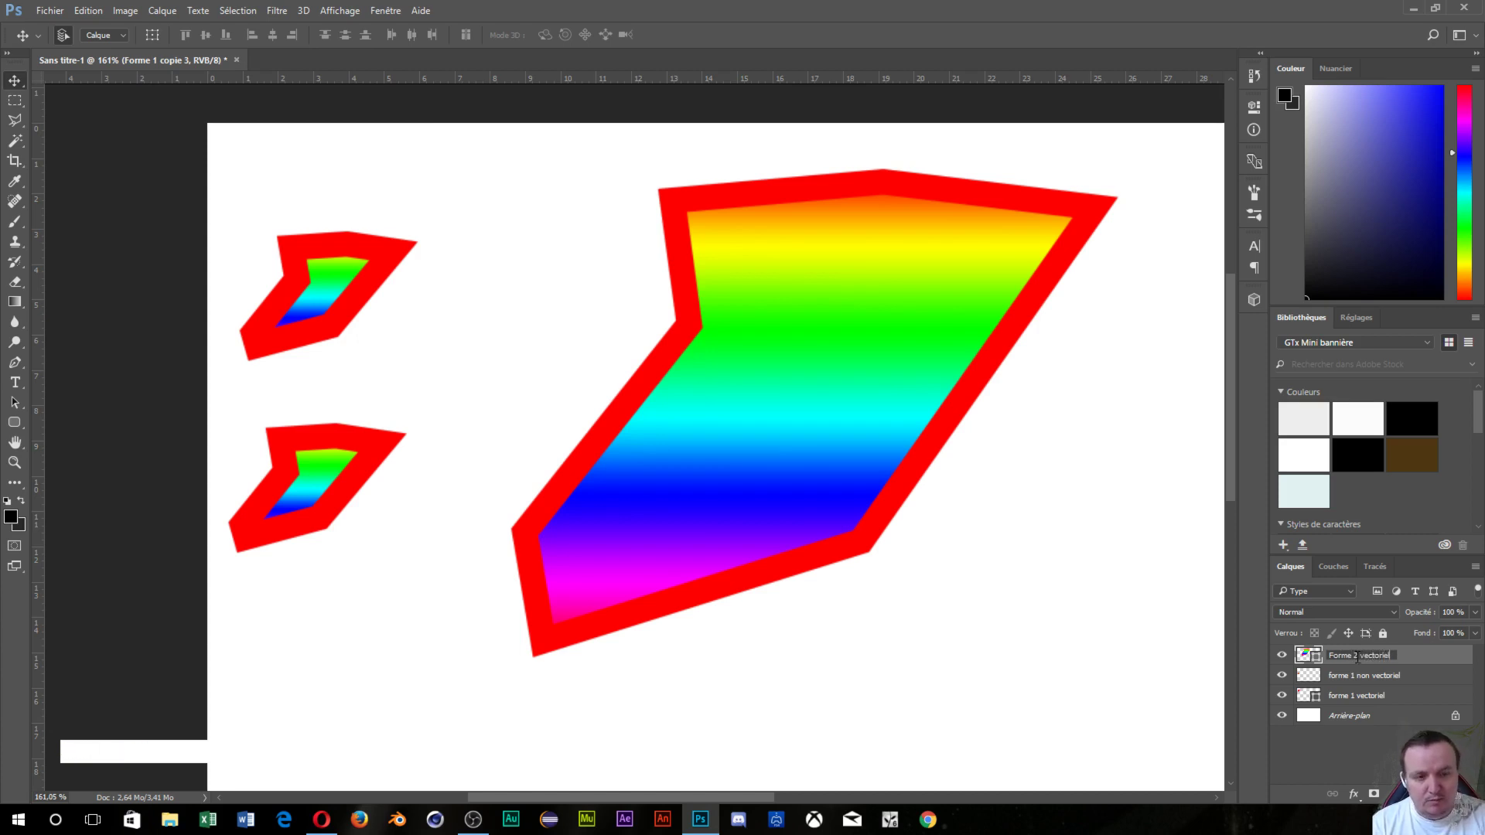
key("Return")
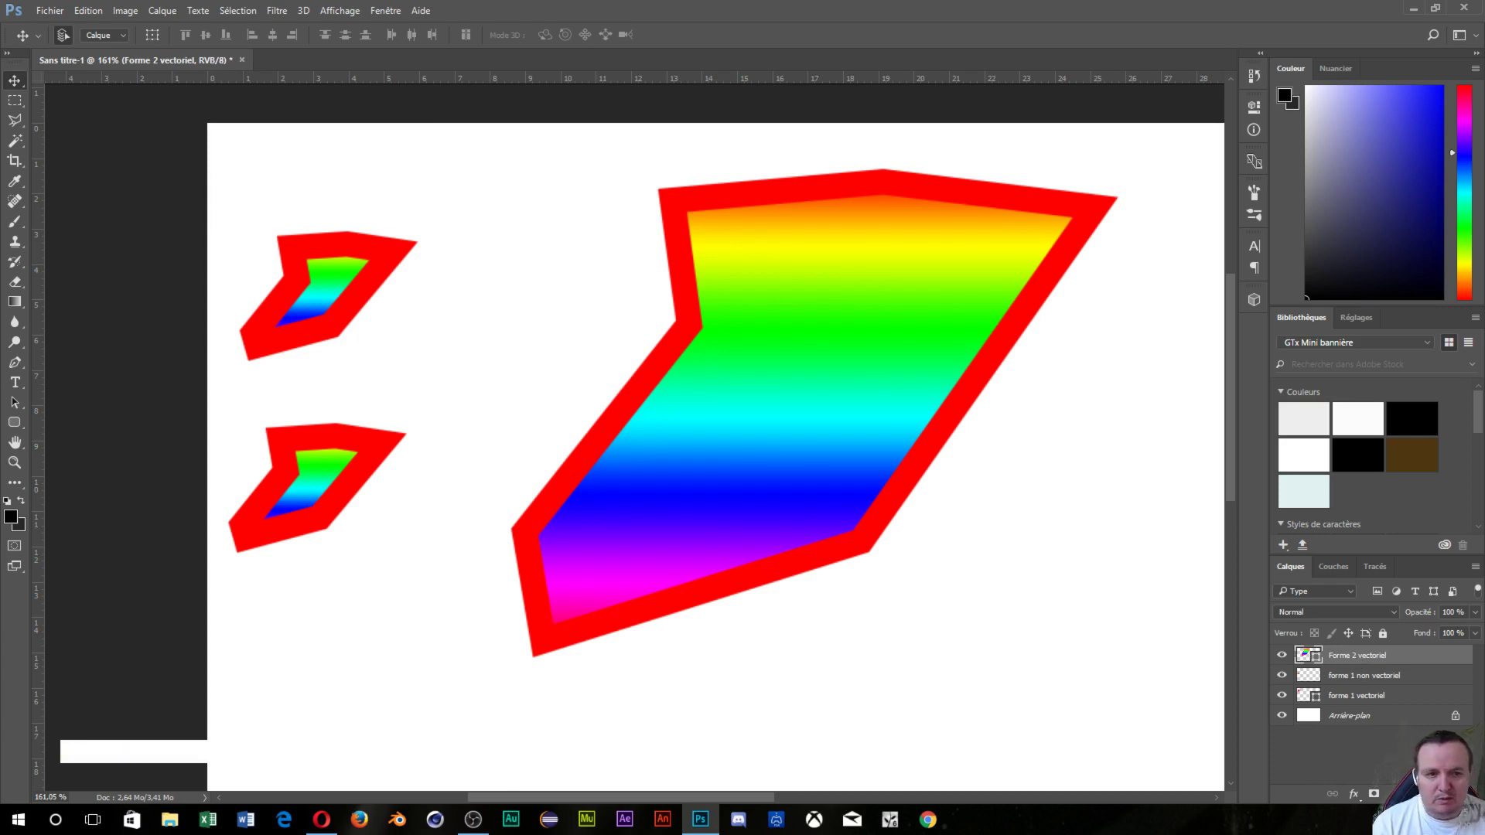
- Duplicate the forme 1 non vectoriel layer and move the copy beside the large shape's upper-left corner
left_click(1363, 680)
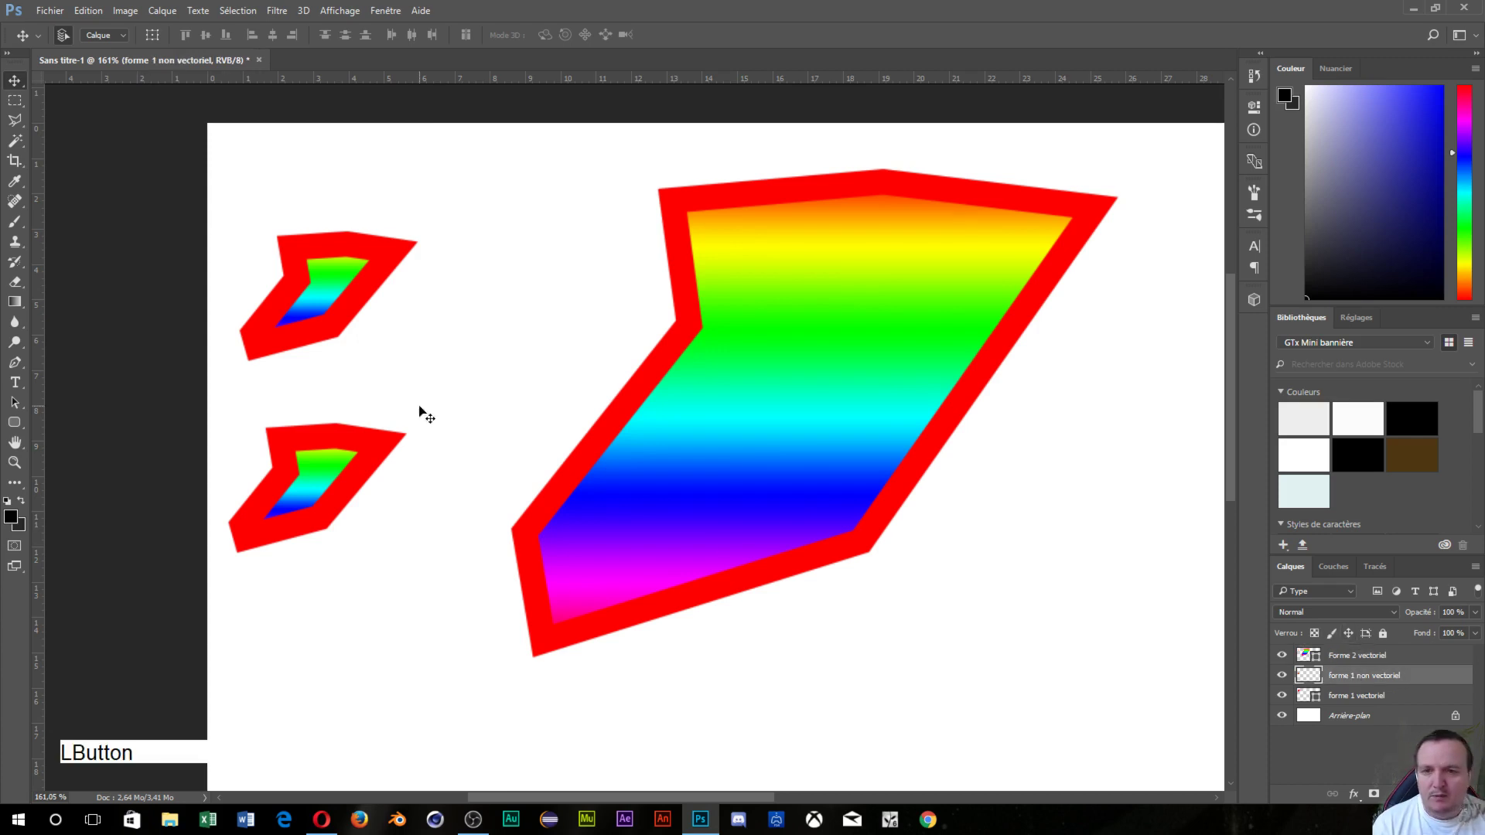
key("ctrl+j")
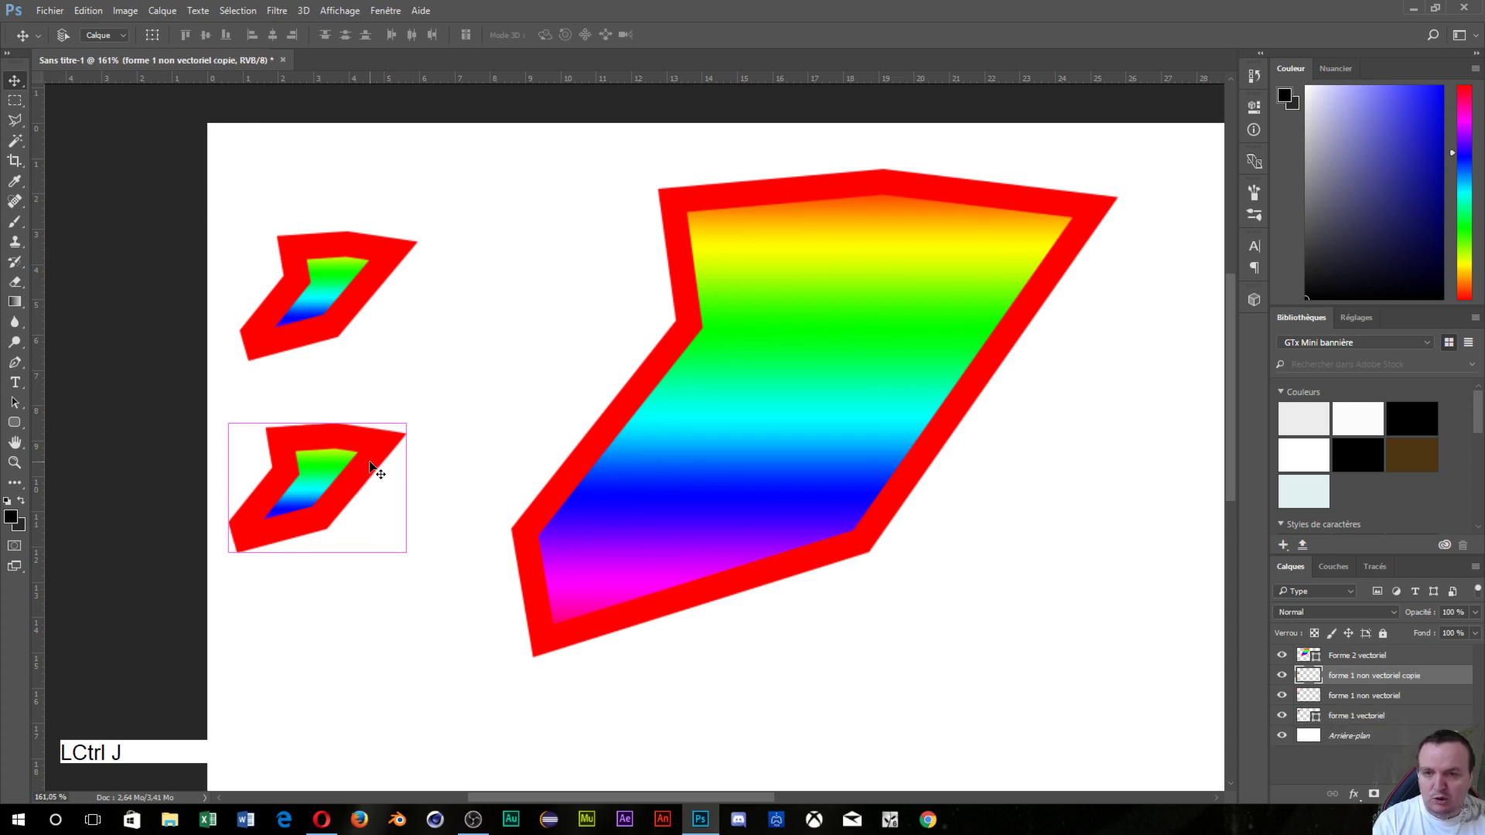
key("ctrl+t")
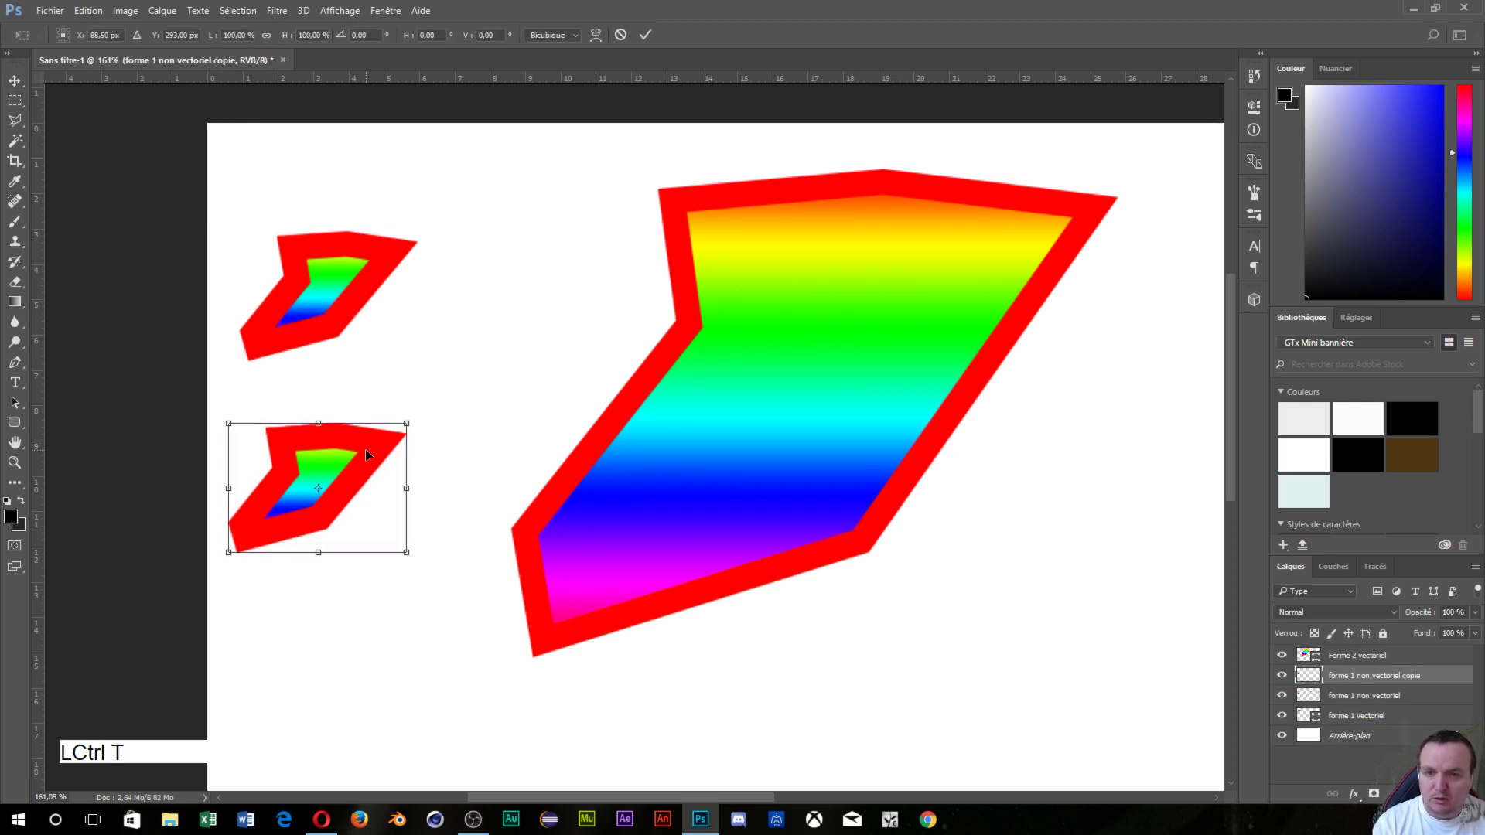
left_click_drag(366, 455, 631, 207)
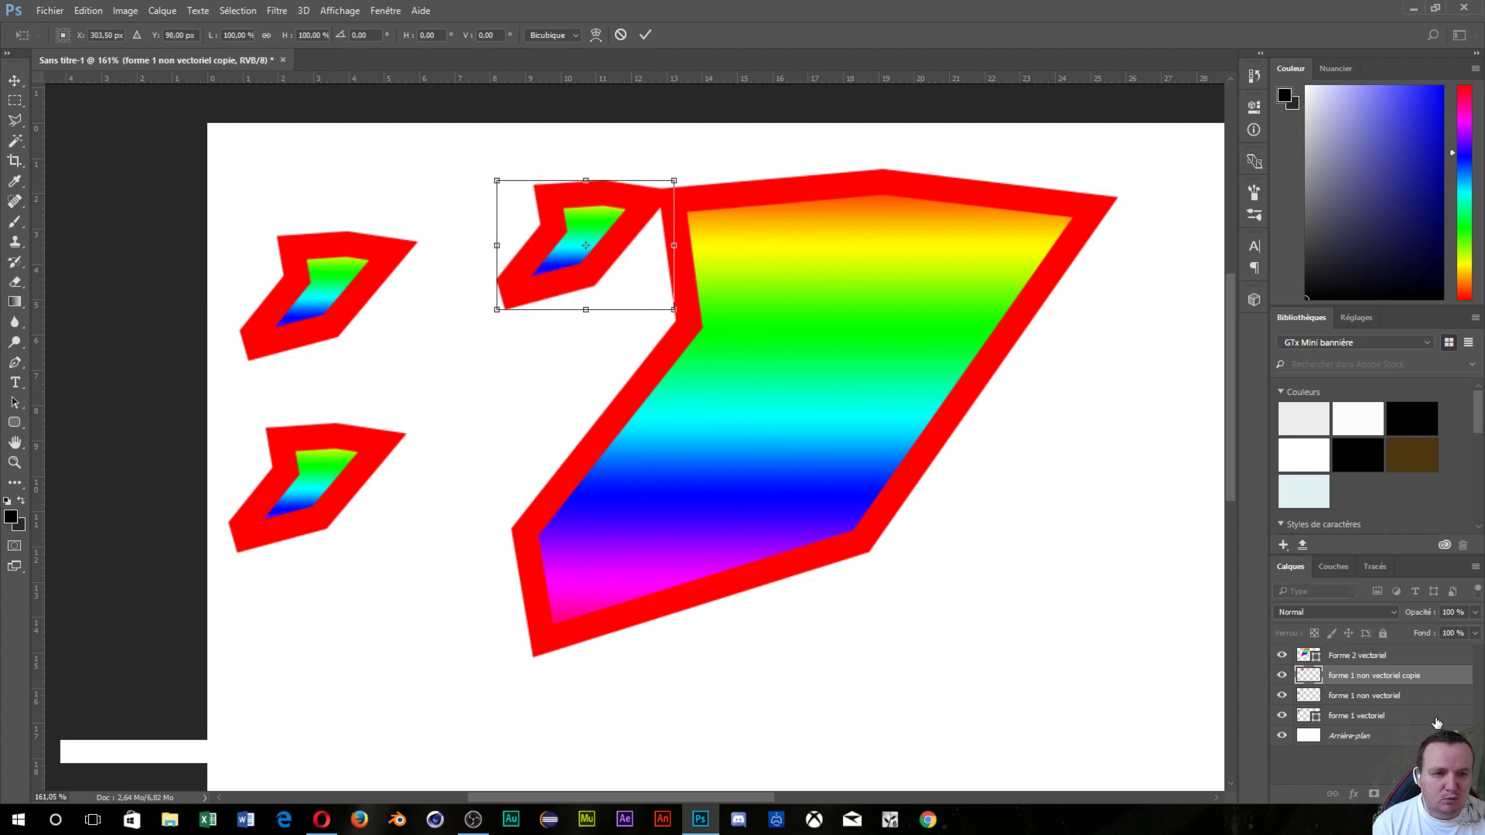
left_click(1417, 659)
key("Return")
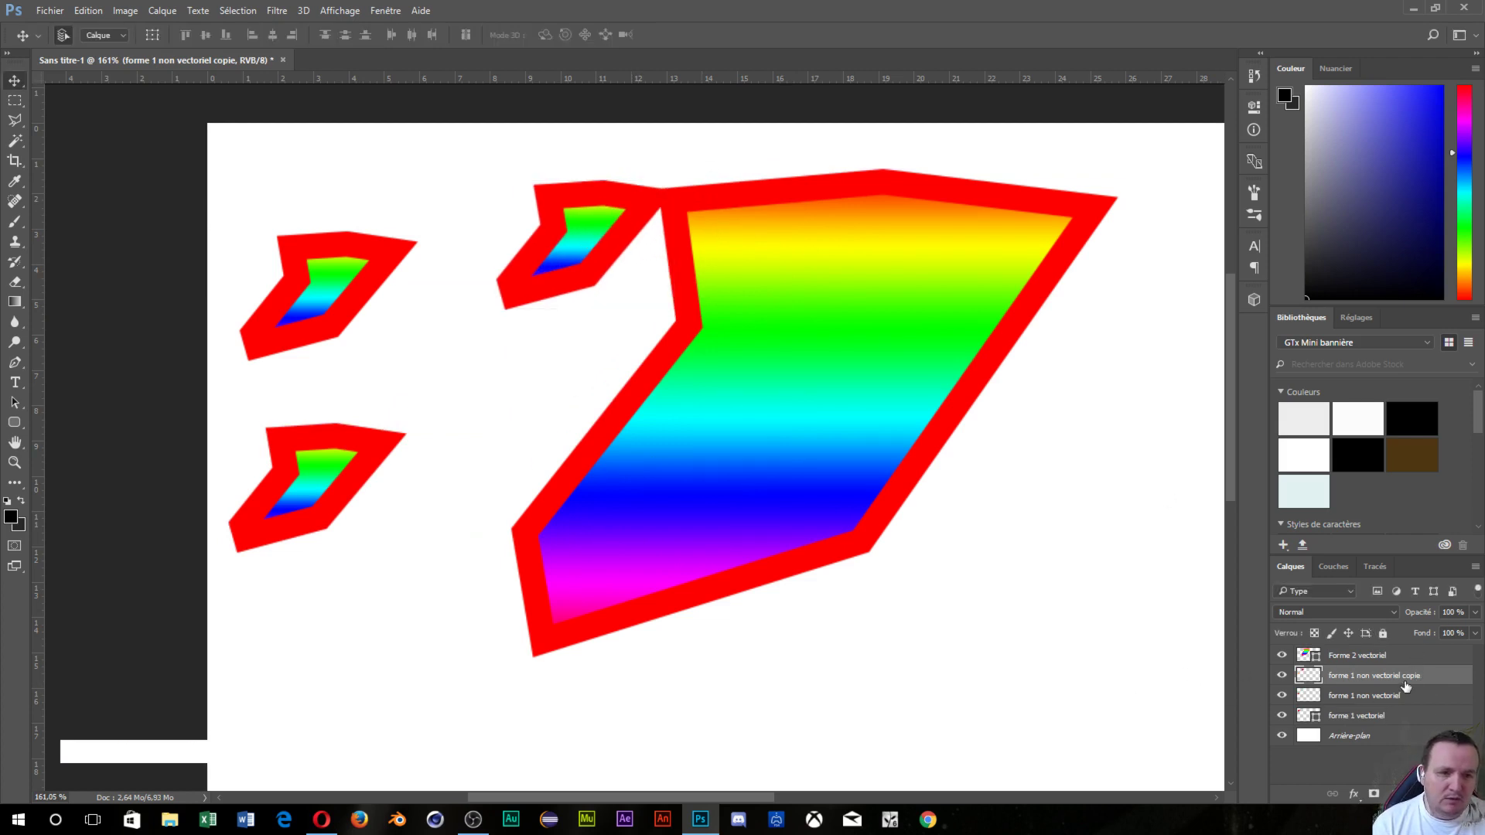
- Place the rasterized copy's layer above Forme 2 vectoriel and shift the copy to overlap the large shape's upper-left corner
left_click_drag(1404, 685, 1435, 652)
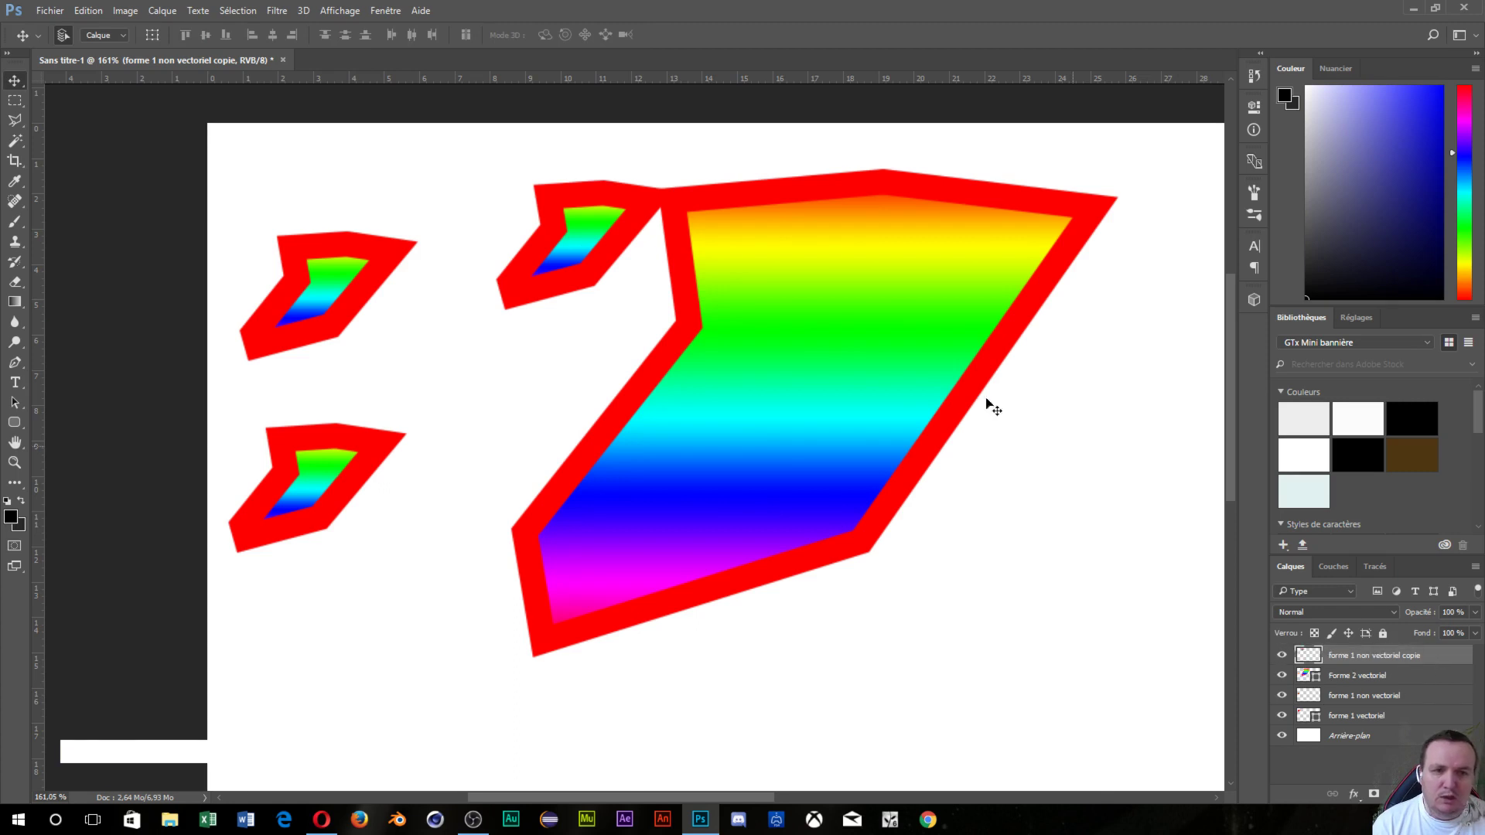
left_click_drag(551, 246, 582, 271)
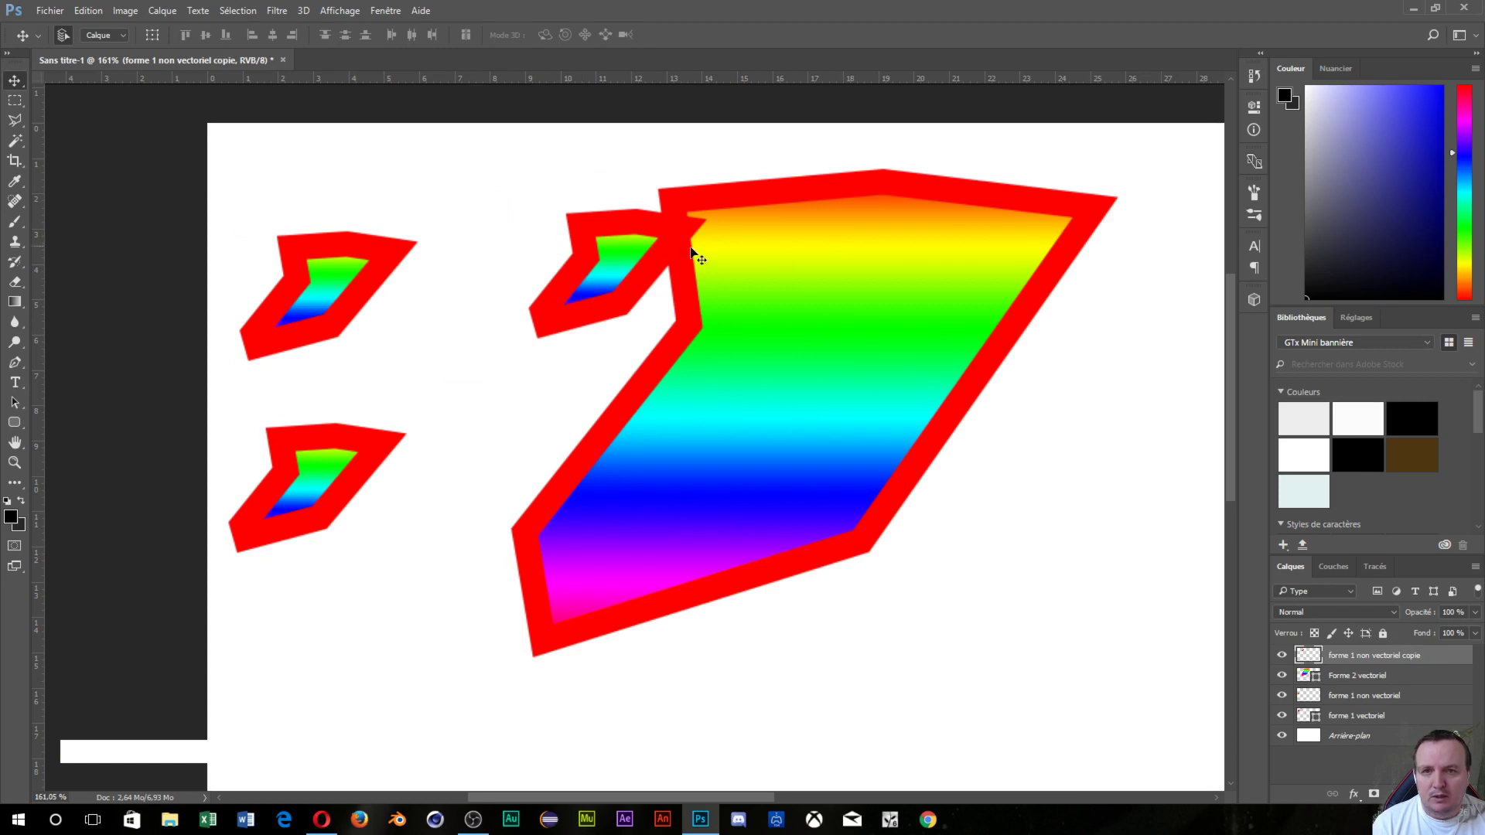
- Enlarge the rasterized copy with a free distortion, pulling all four corners outward until it roughly covers the large vector shape
key("ctrl+t")
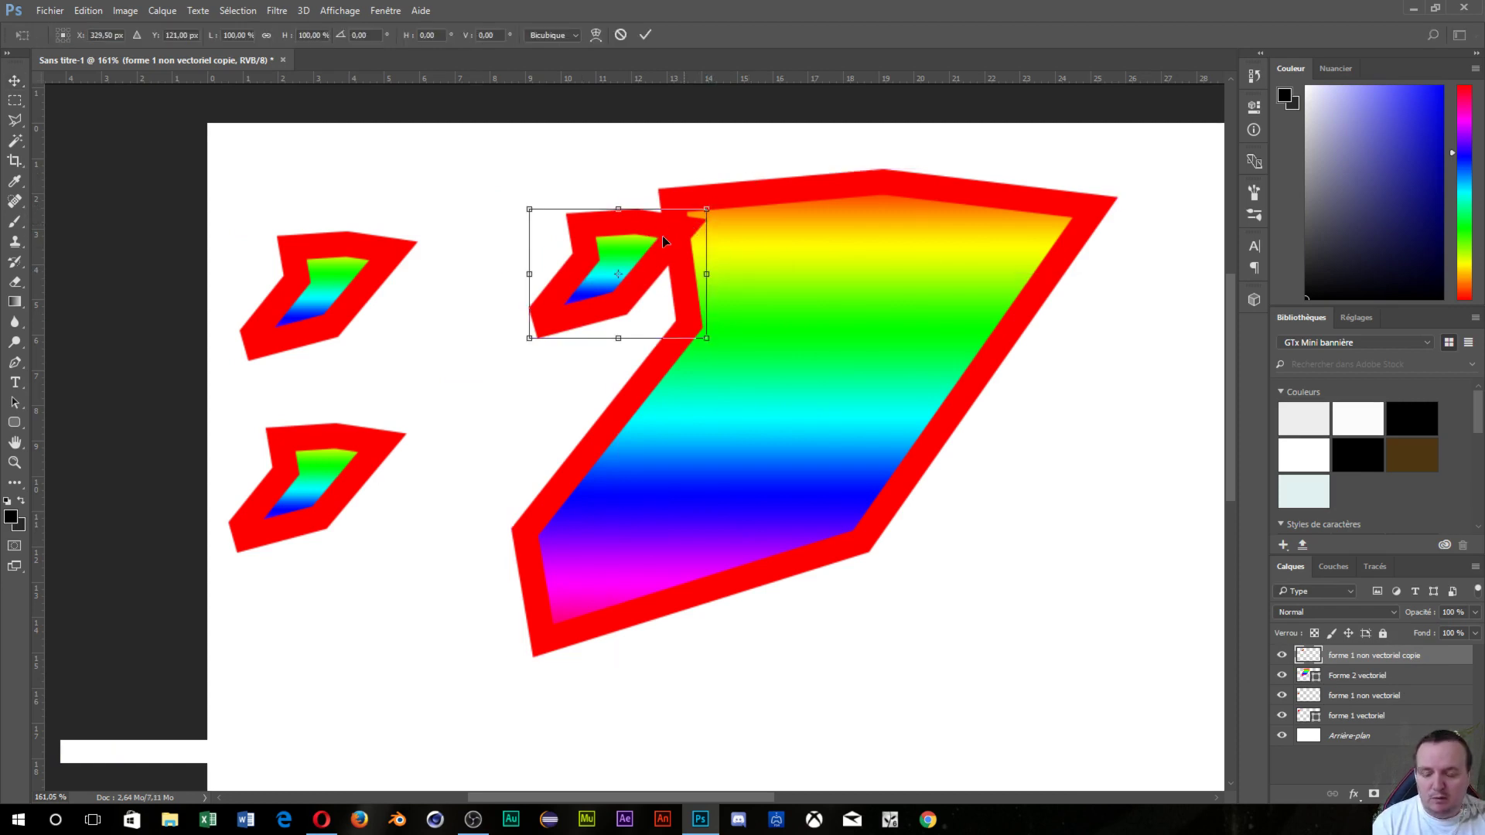
key("shift")
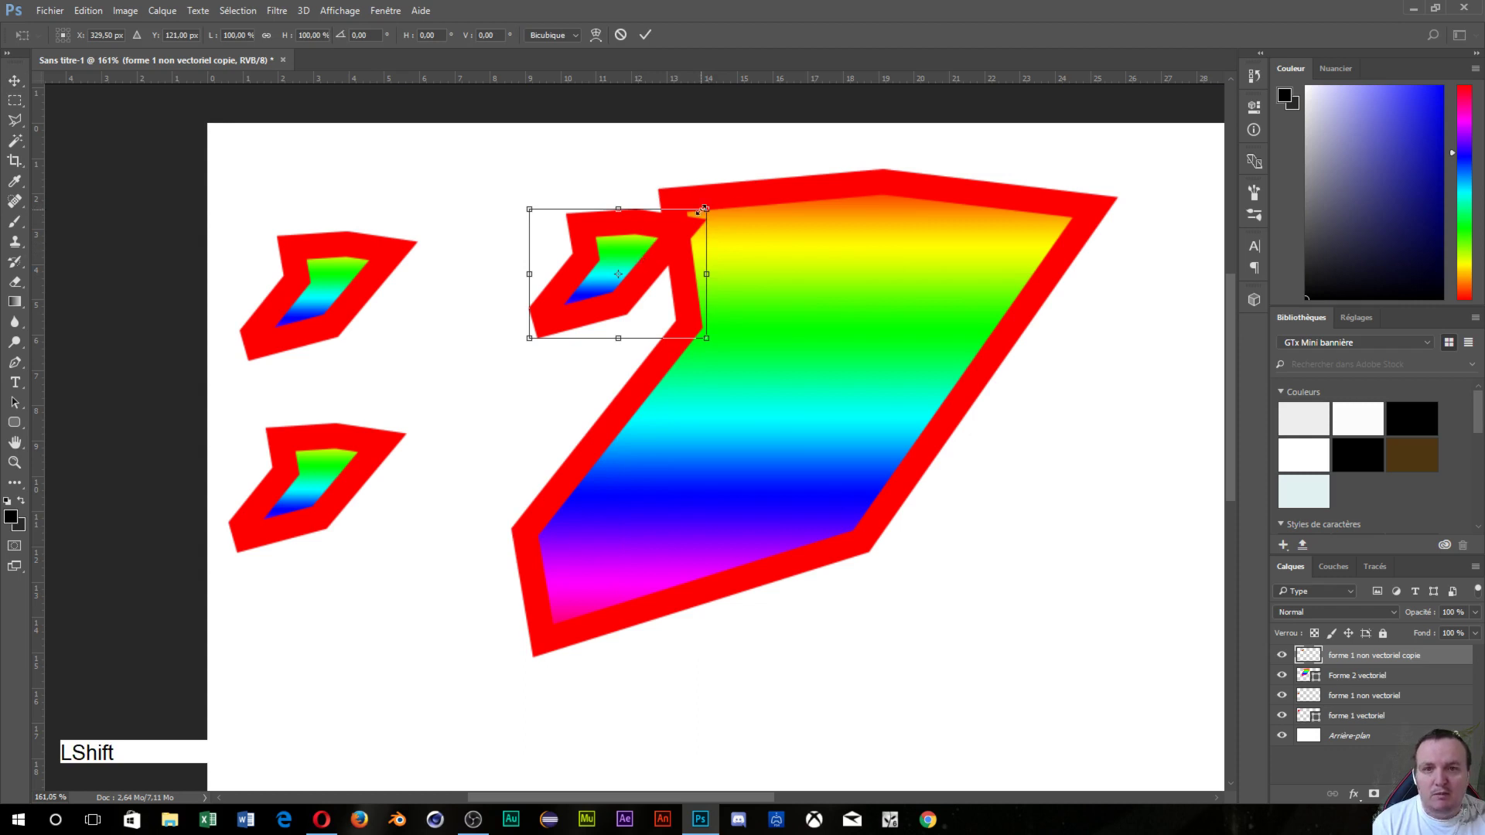
key("ctrl")
left_click_drag(705, 210, 1160, 144)
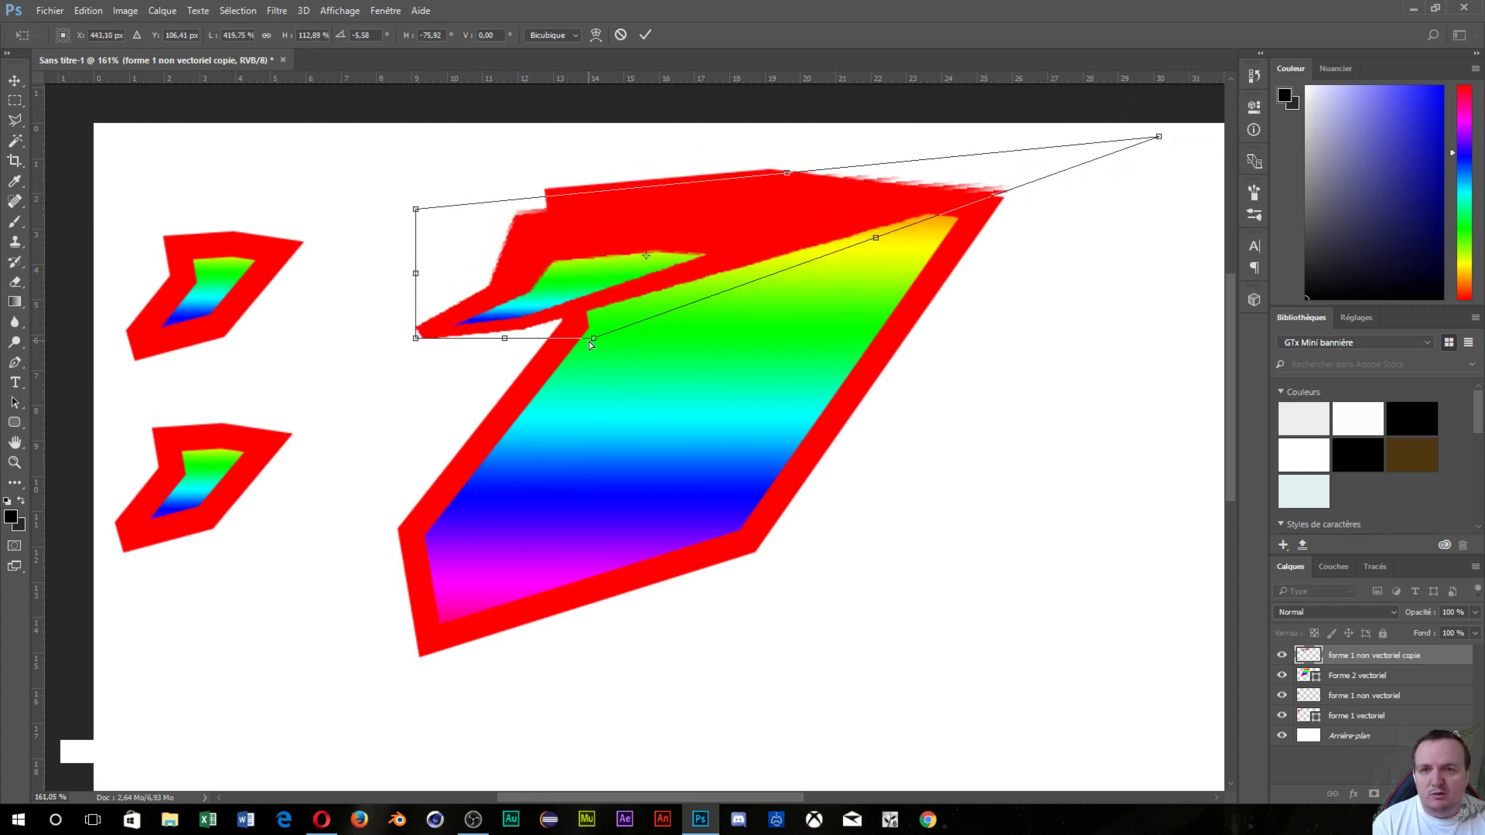
left_click_drag(593, 341, 685, 600)
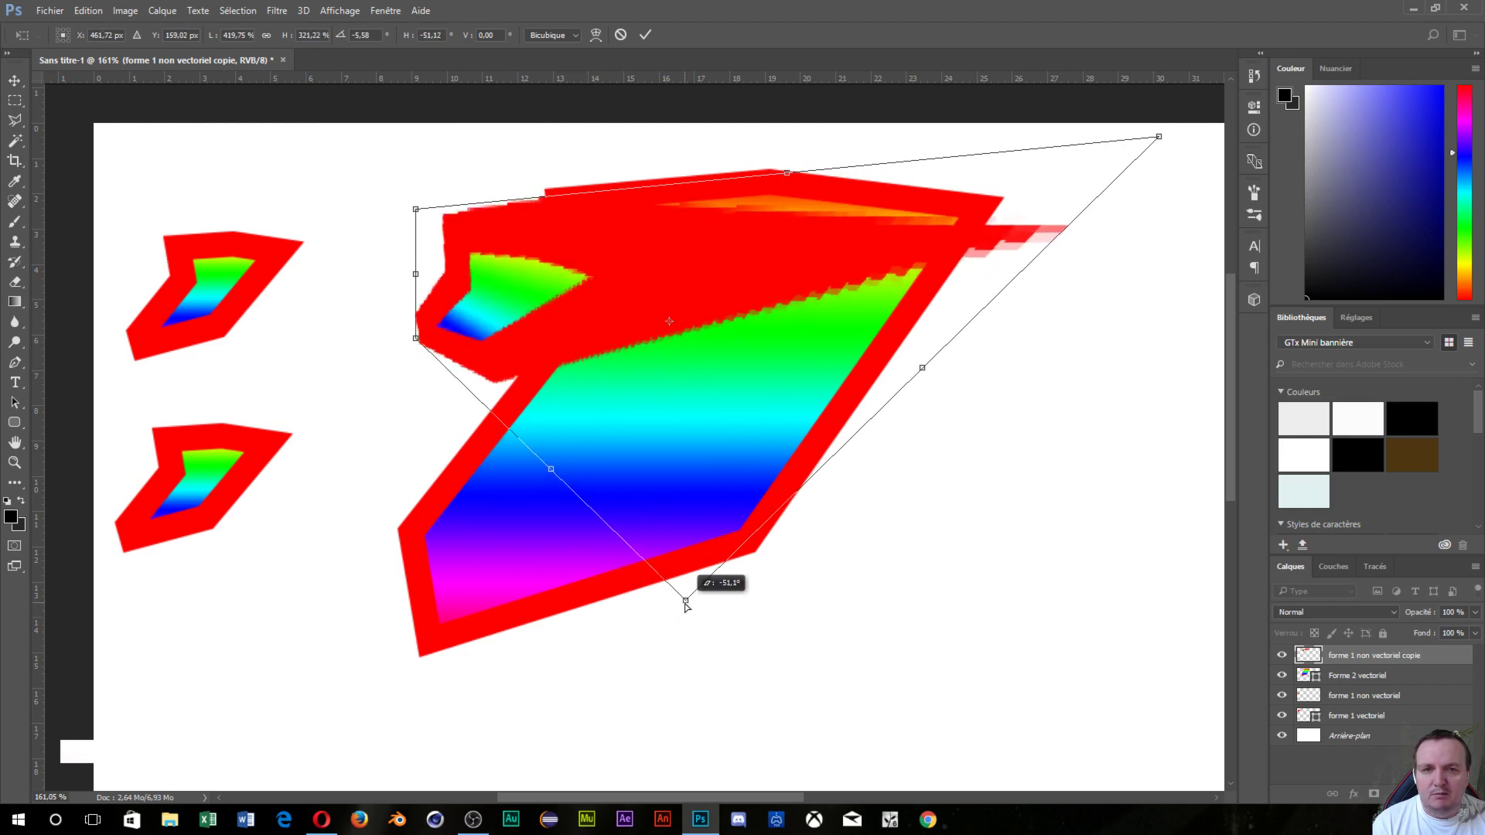
left_click_drag(415, 346, 373, 677)
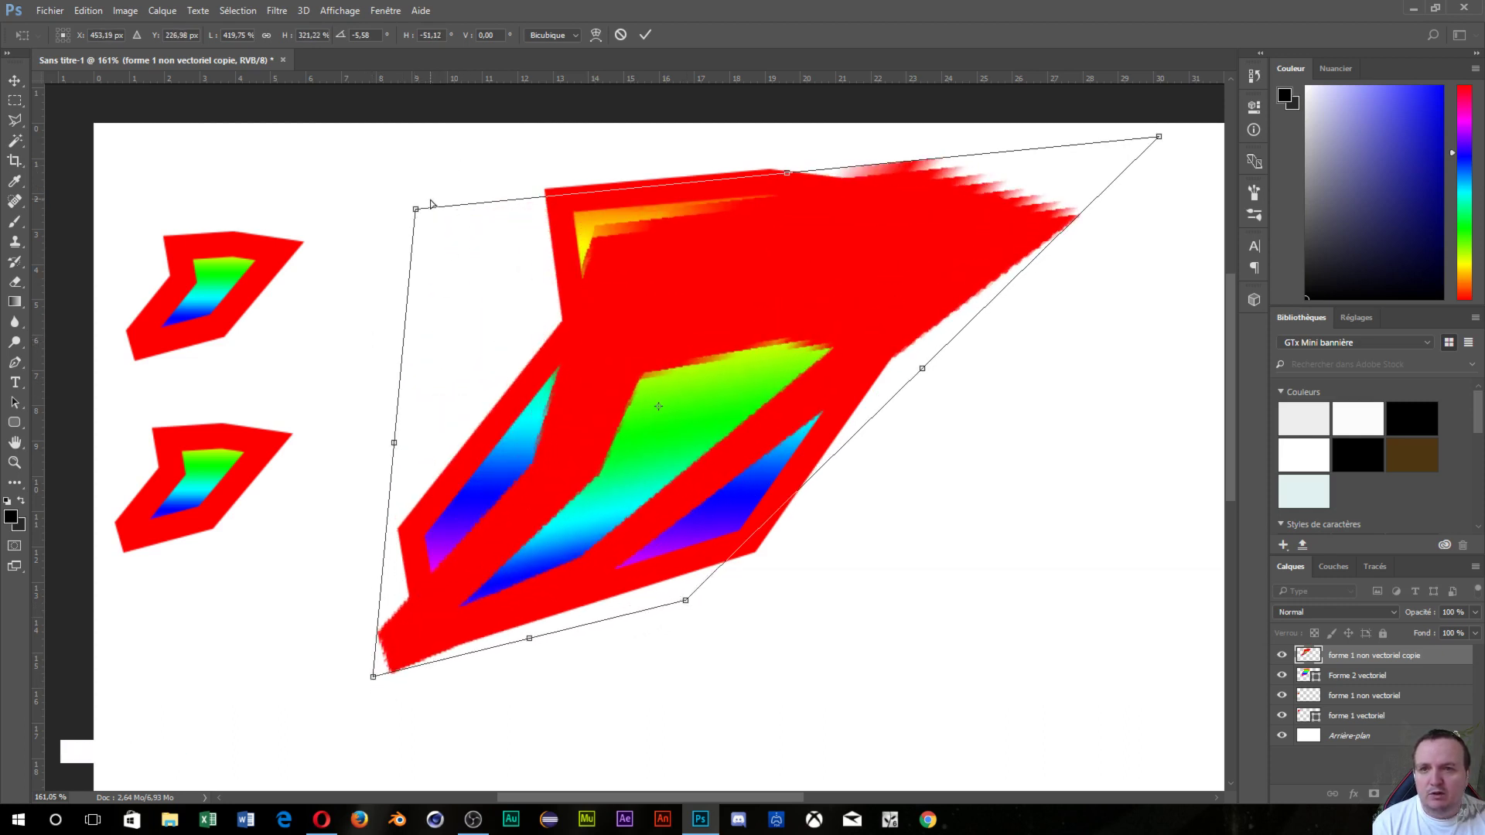
left_click_drag(412, 217, 261, 99)
left_click_drag(686, 601, 979, 558)
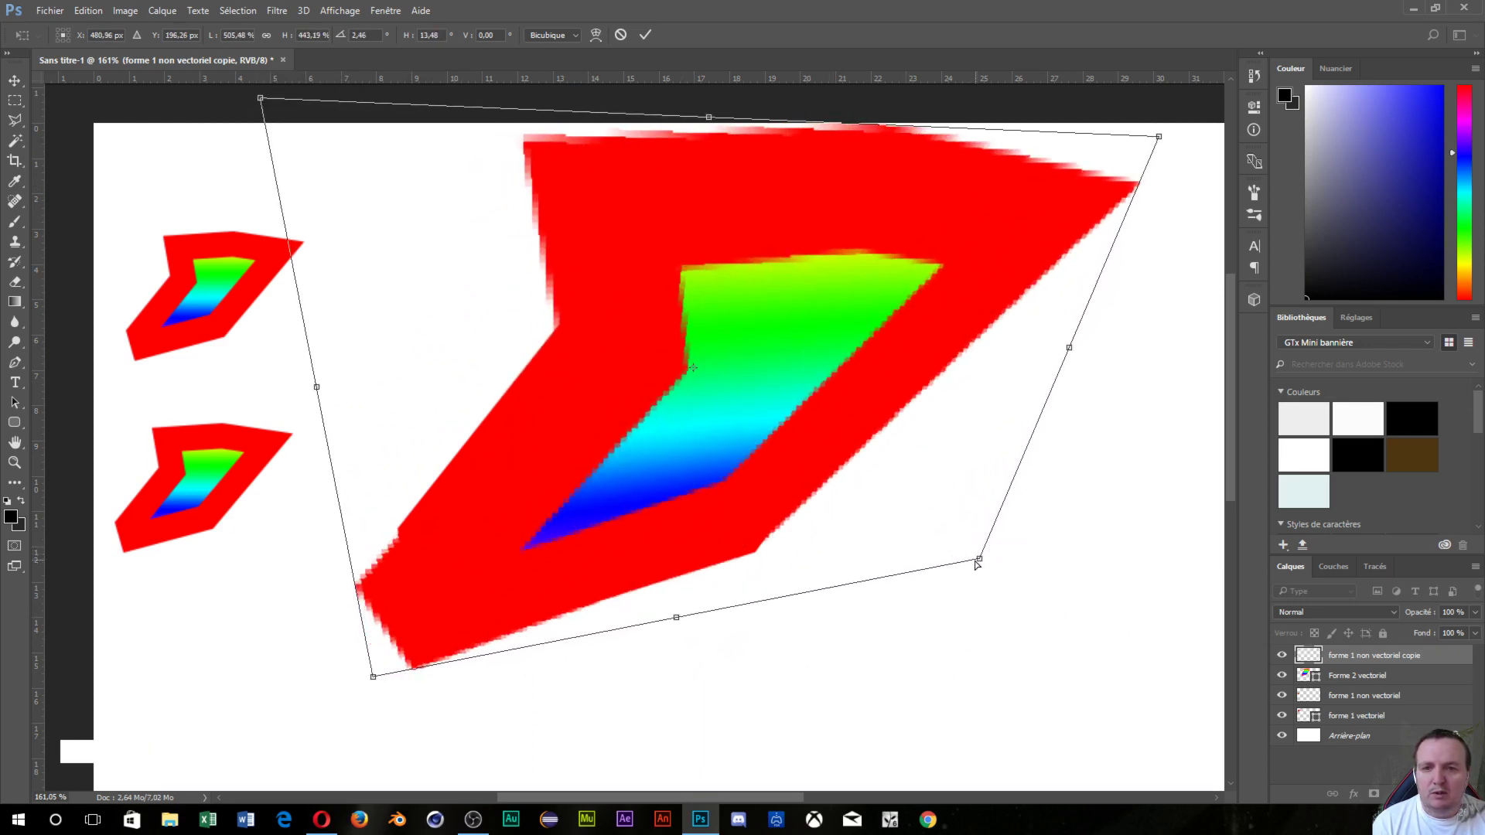
- Reshape the rasterized copy's corners to approximate the large vector shape, move it to the shape's lower right, and apply the transformation
left_click_drag(378, 678, 406, 658)
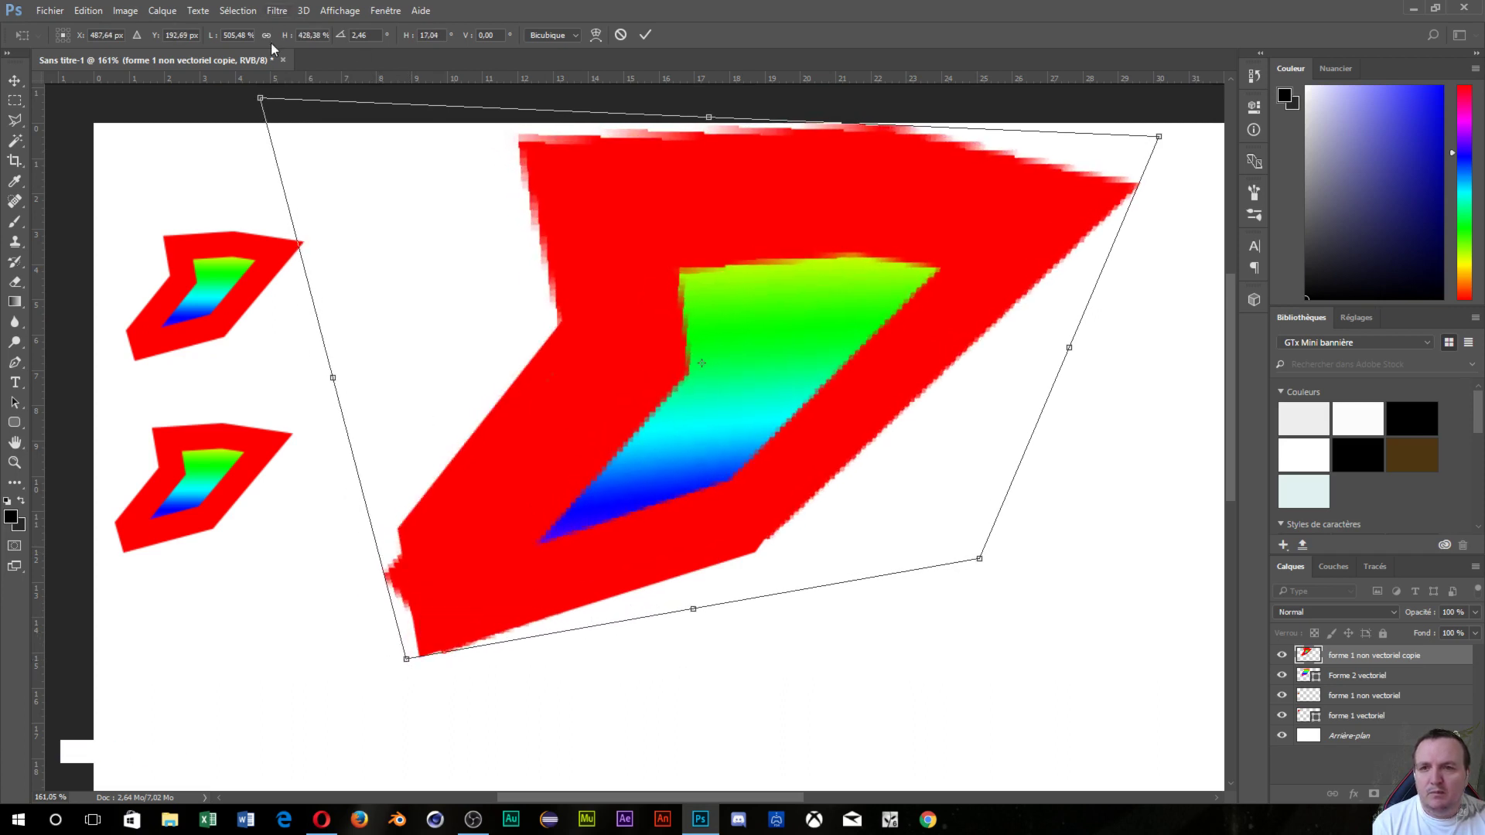
left_click_drag(268, 114, 339, 181)
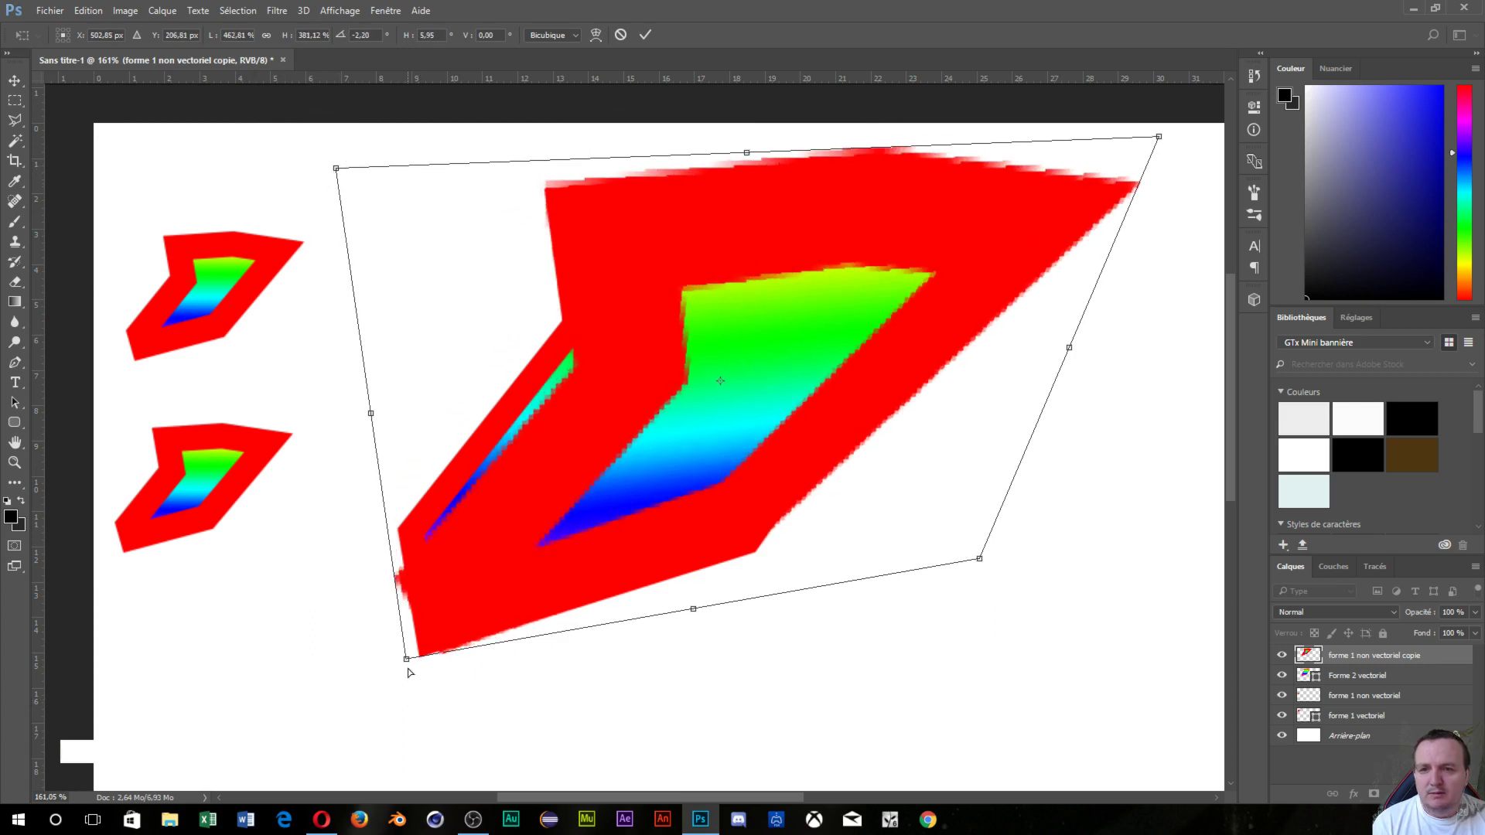
left_click_drag(407, 662, 408, 601, "ctrl")
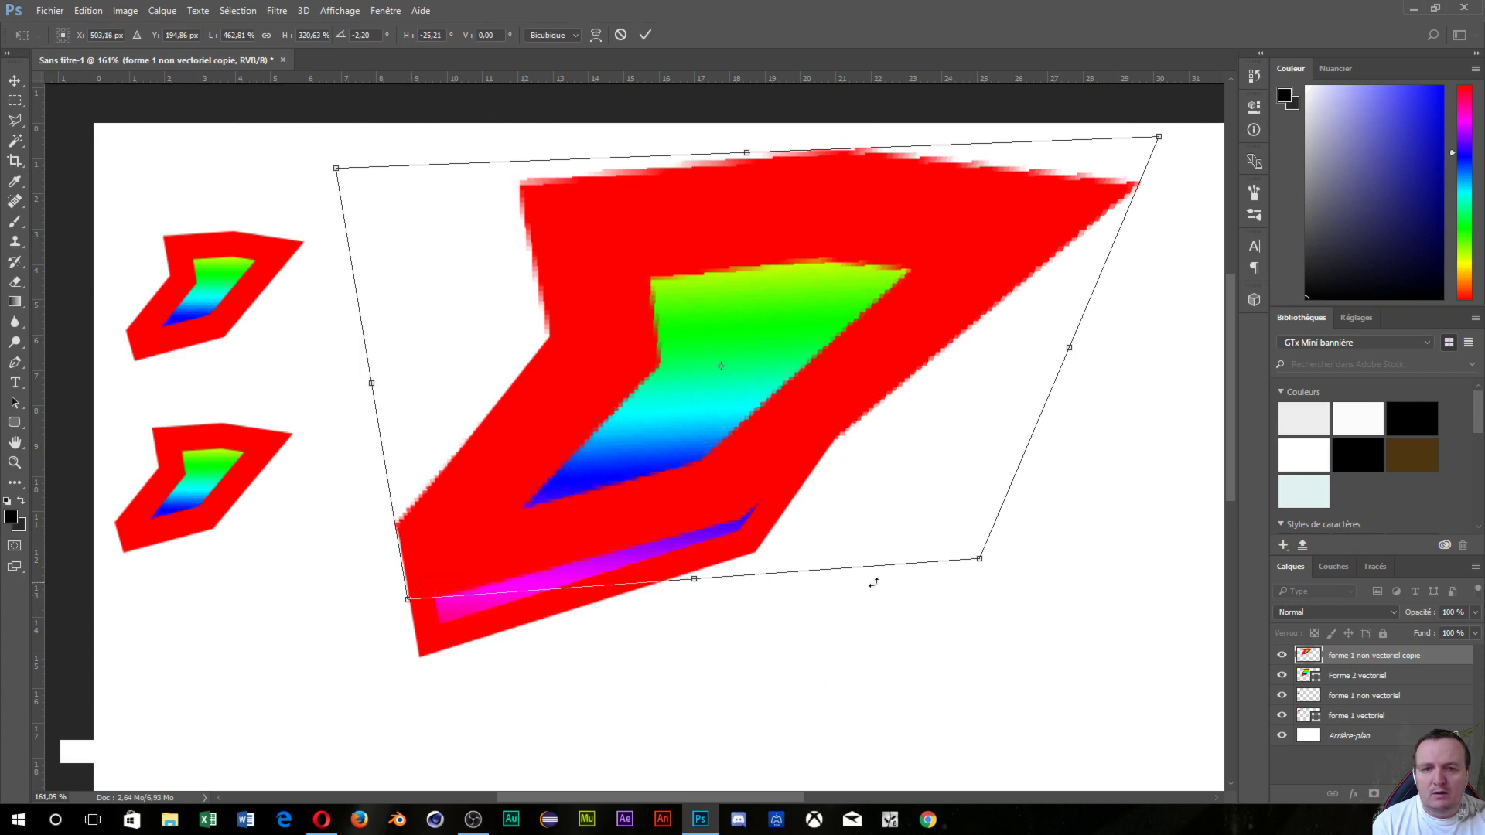
left_click_drag(996, 557, 981, 589, "ctrl")
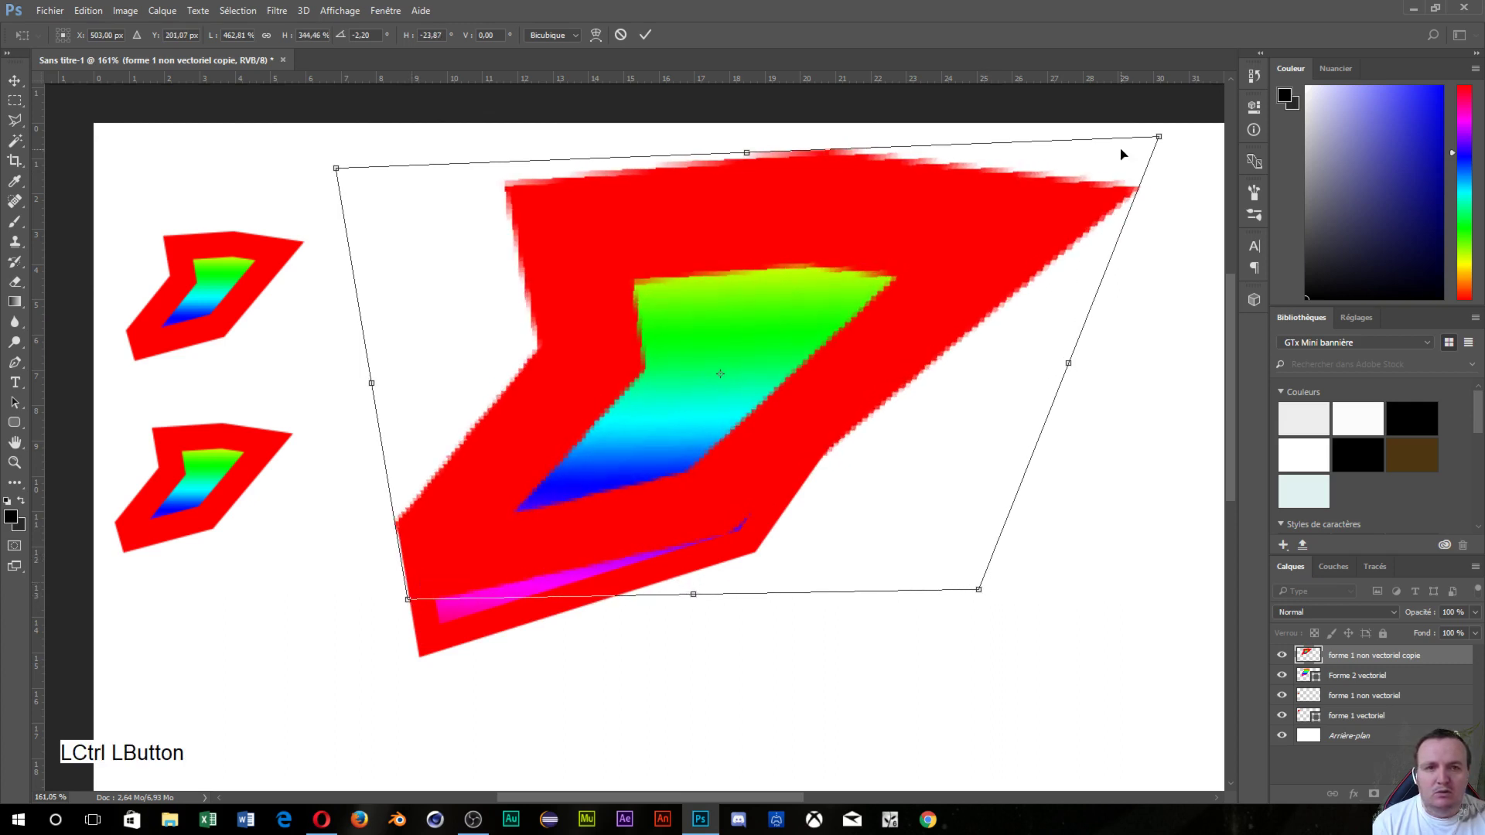
left_click_drag(1159, 136, 994, 162, "ctrl")
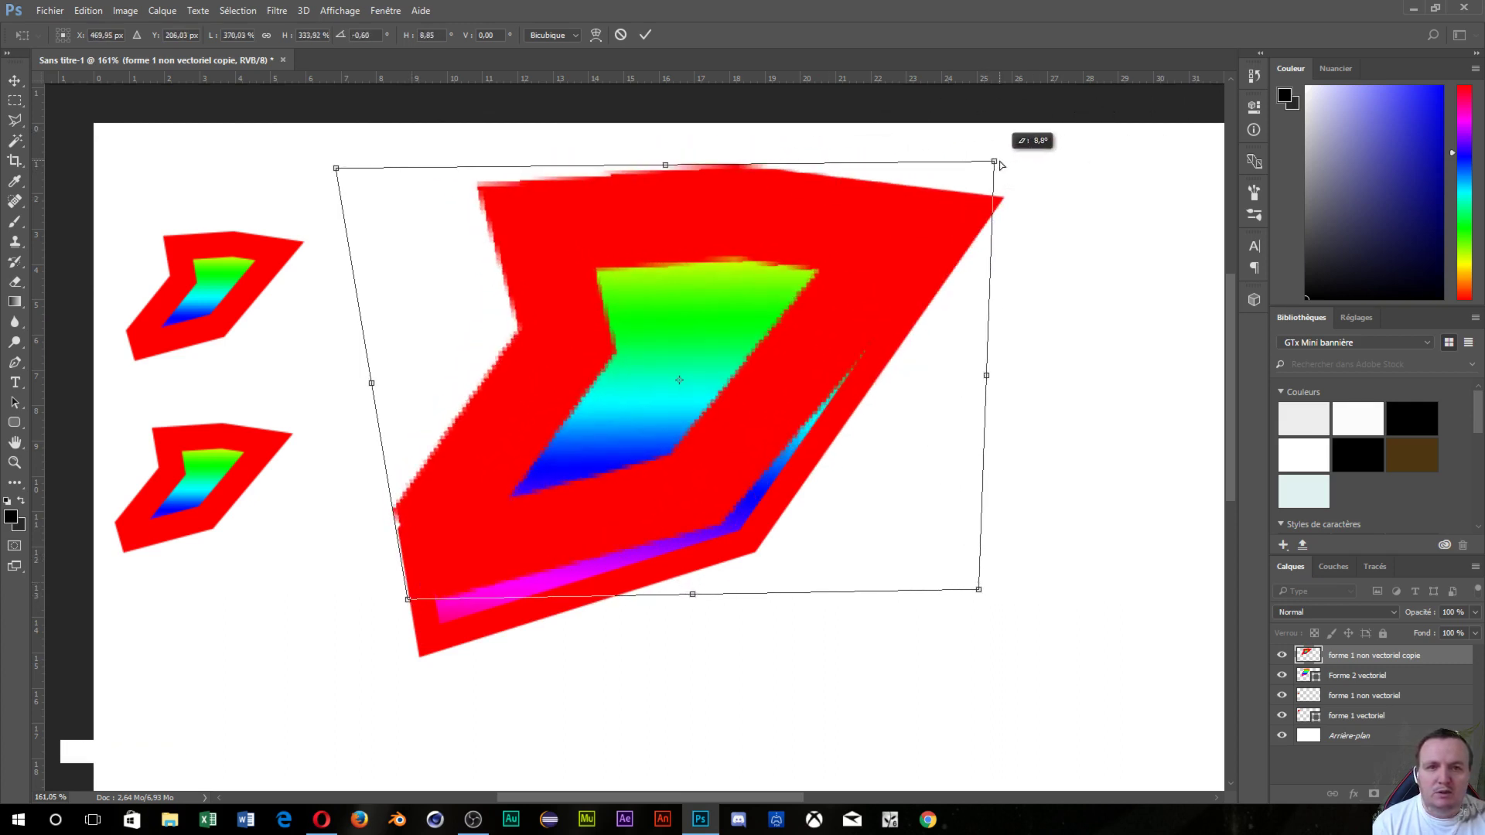
left_click_drag(408, 604, 411, 645, "ctrl")
left_click_drag(678, 311, 932, 480)
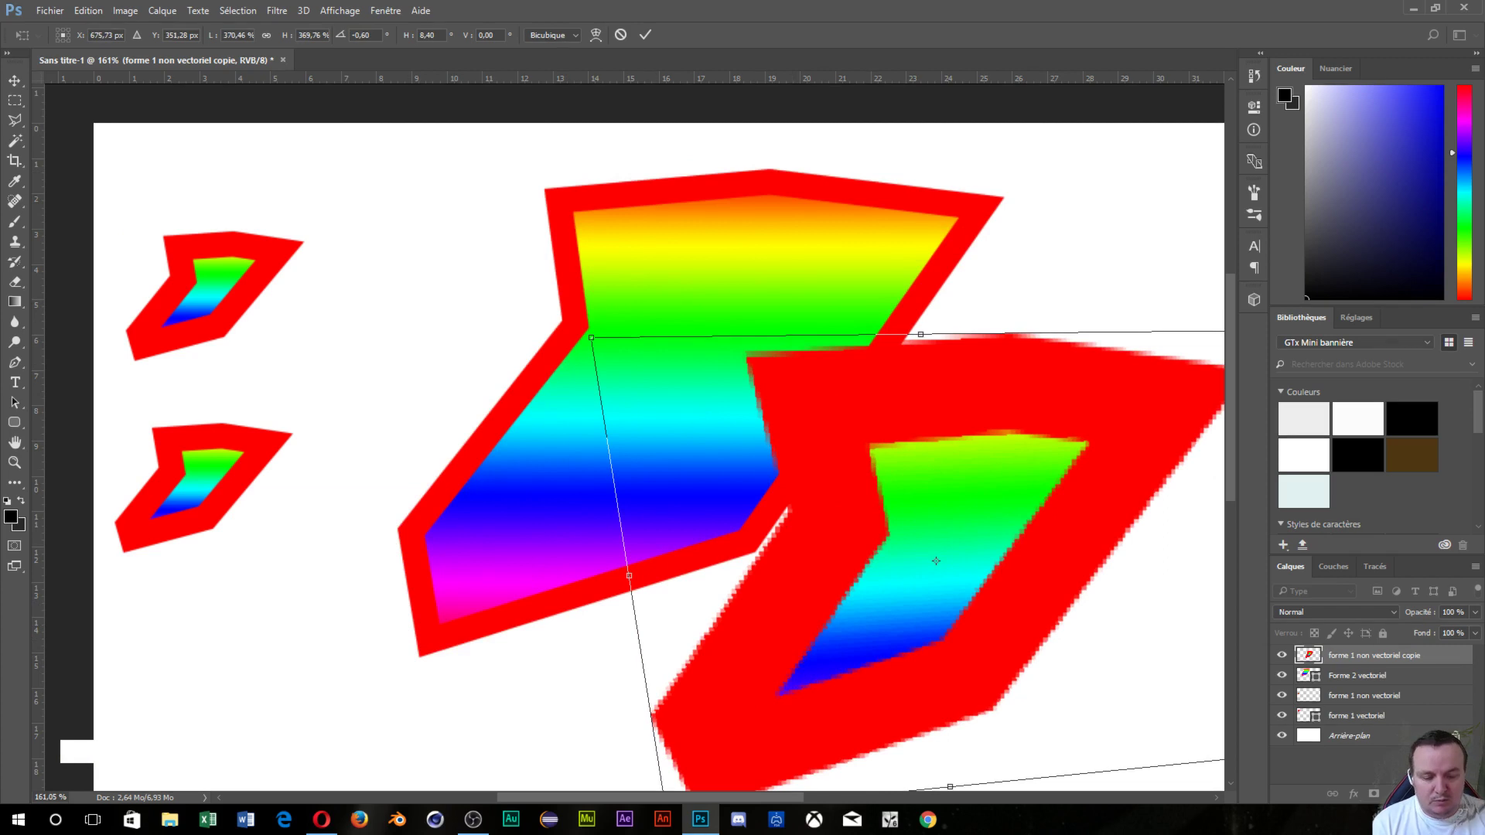
key("Return")
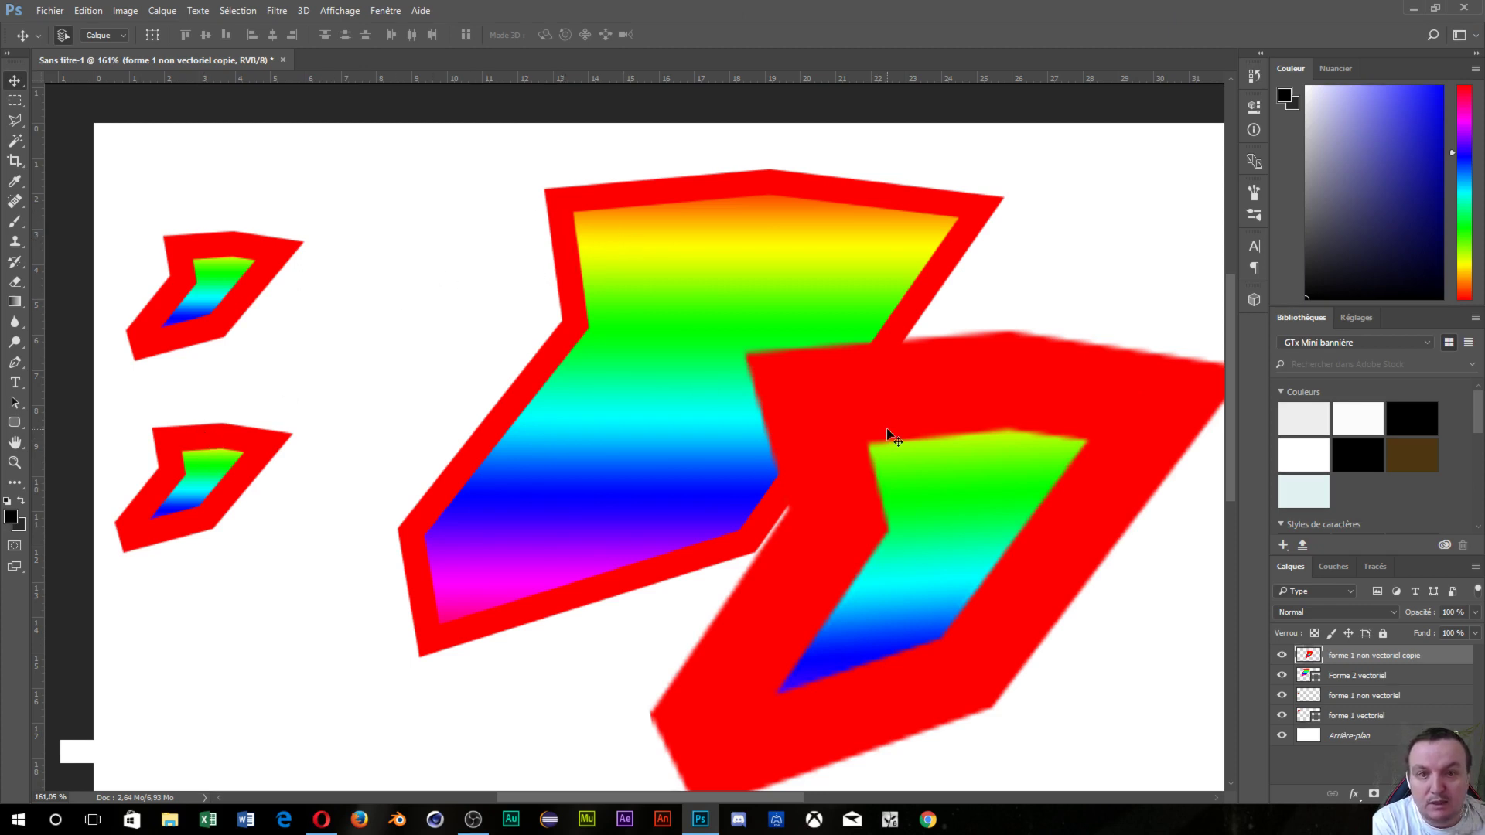
- Compare the edge sharpness of the large vector shape and the enlarged rasterized copy at several magnifications
scroll(777, 191, "up", 8)
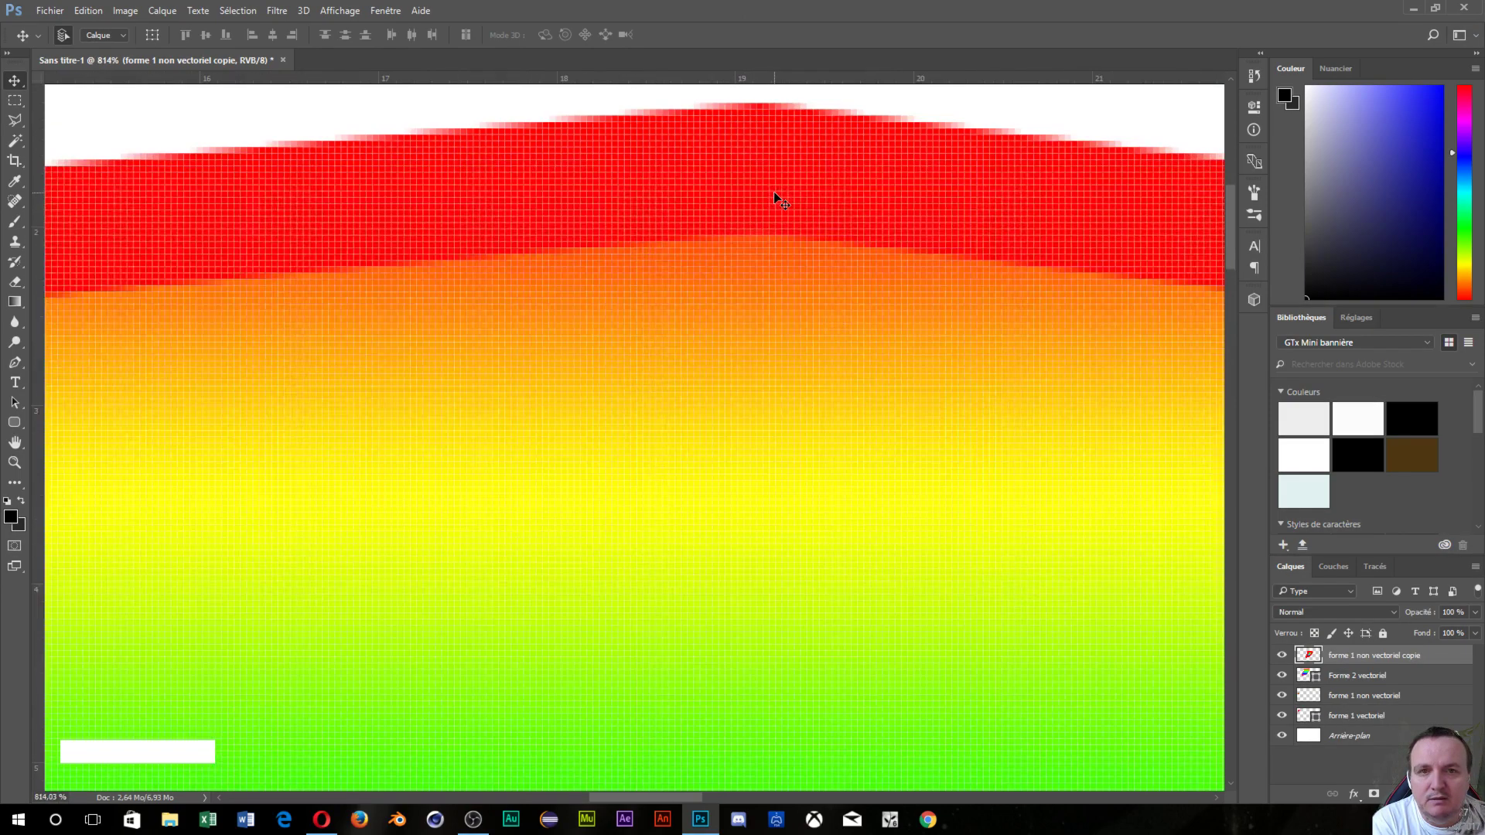
scroll(773, 191, "down", 5)
scroll(770, 193, "up", 3)
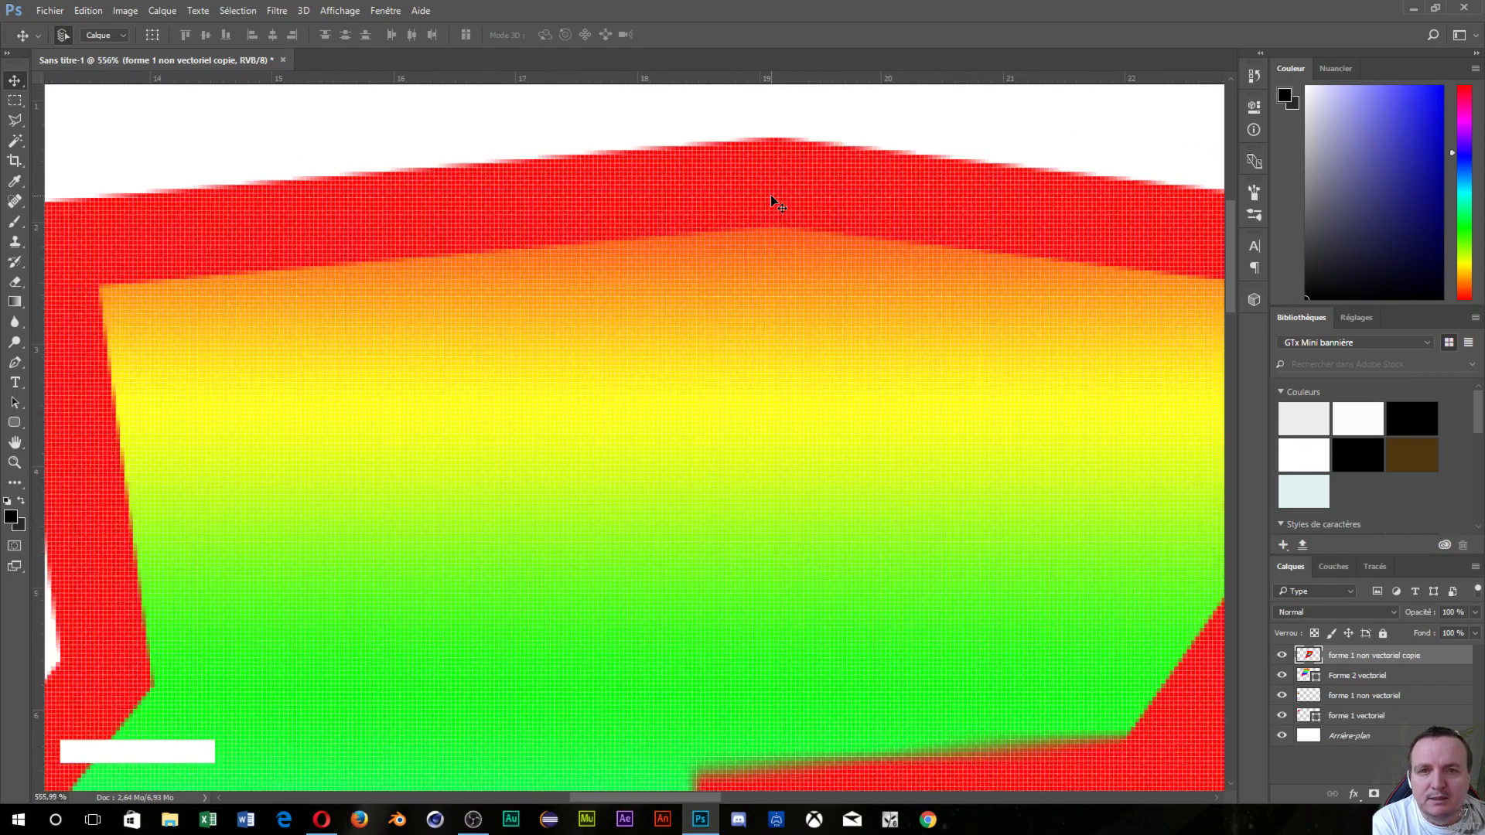
scroll(771, 196, "down", 3)
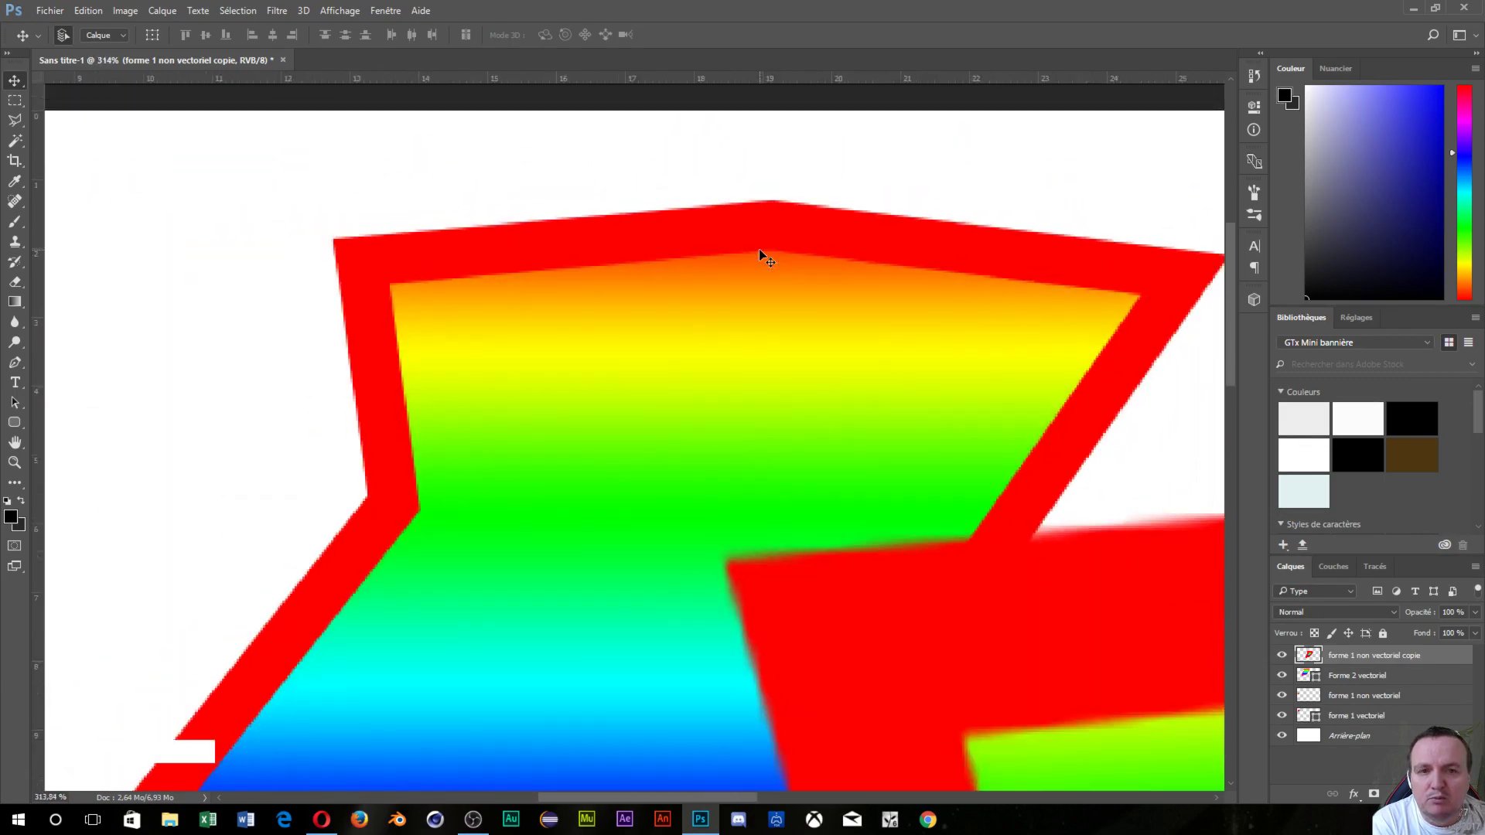
scroll(758, 248, "down", 1)
scroll(536, 575, "up", 5)
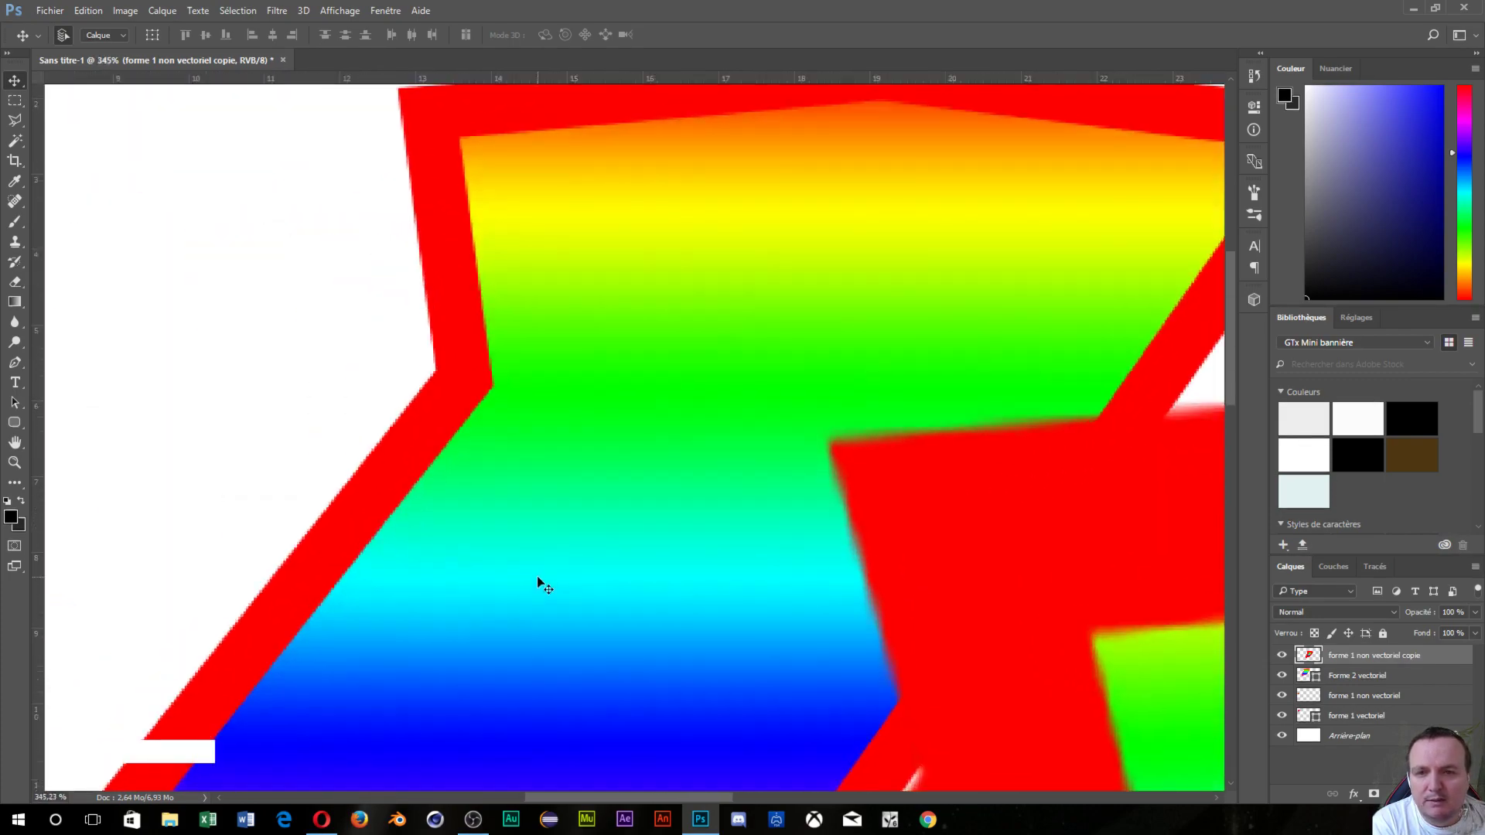
scroll(534, 568, "up", 1)
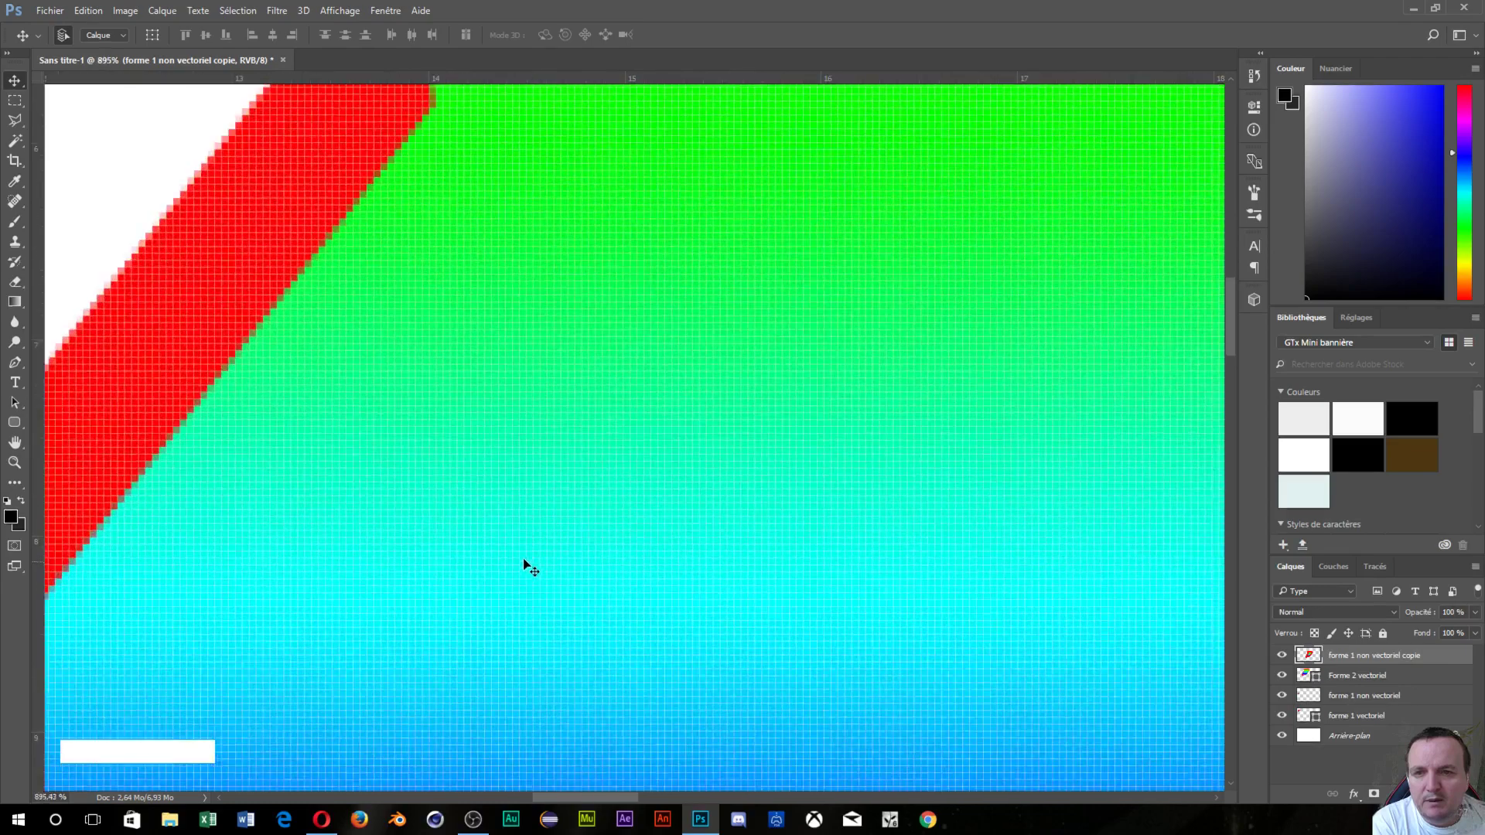
scroll(607, 454, "down", 4)
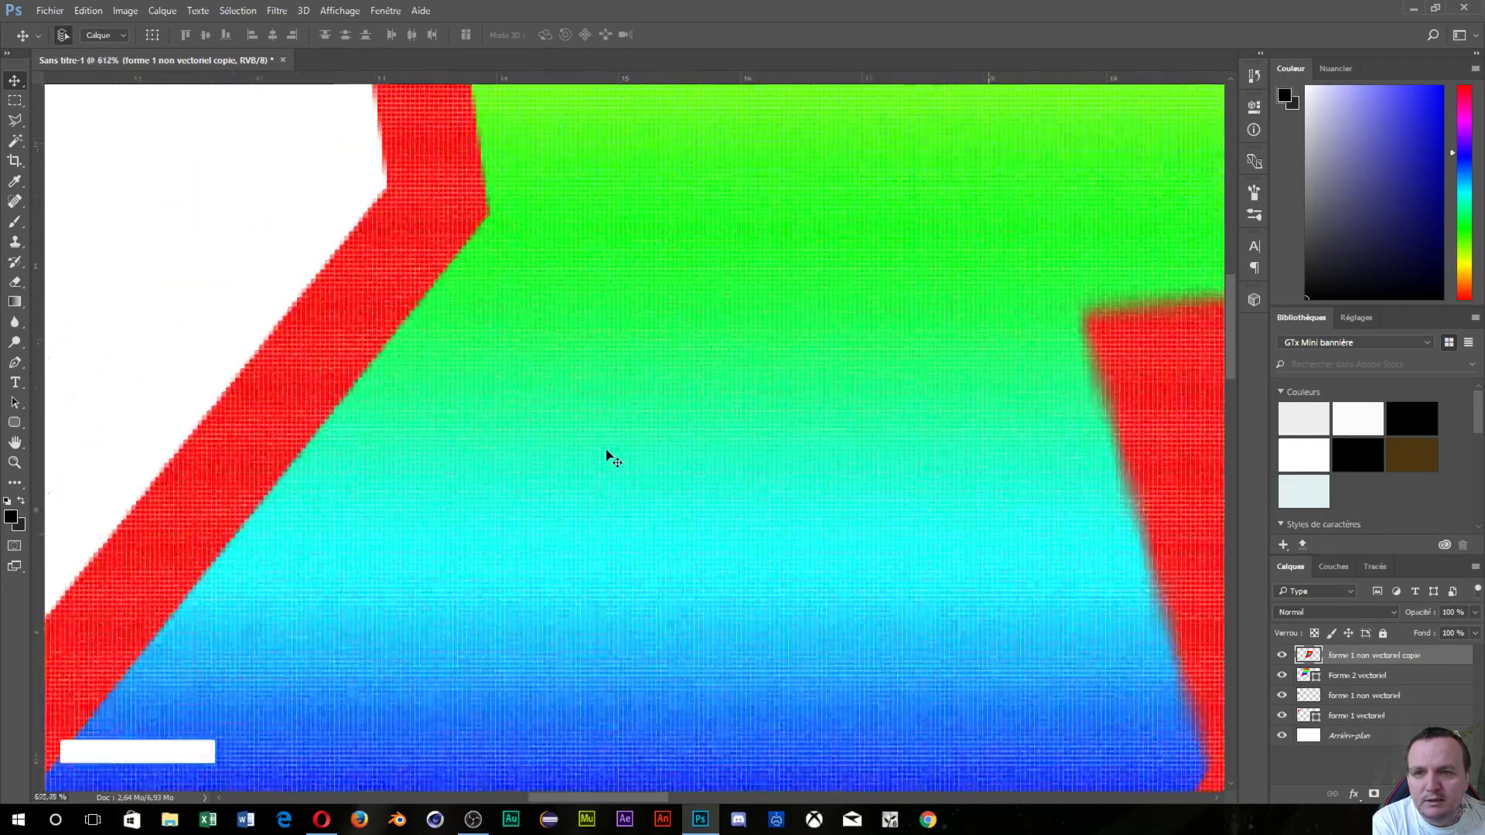
middle_click(471, 157)
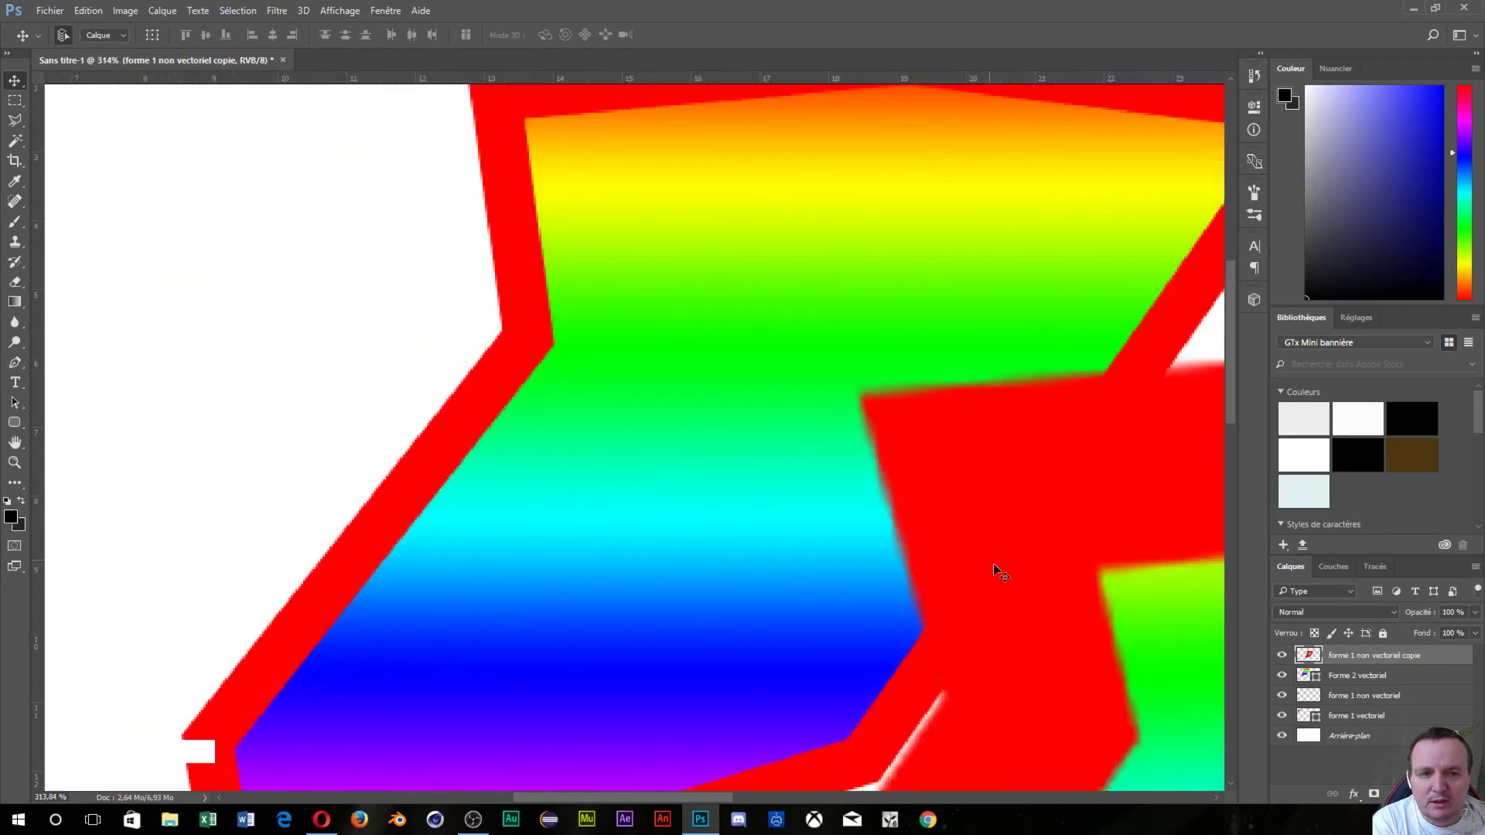
scroll(999, 539, "down", 4)
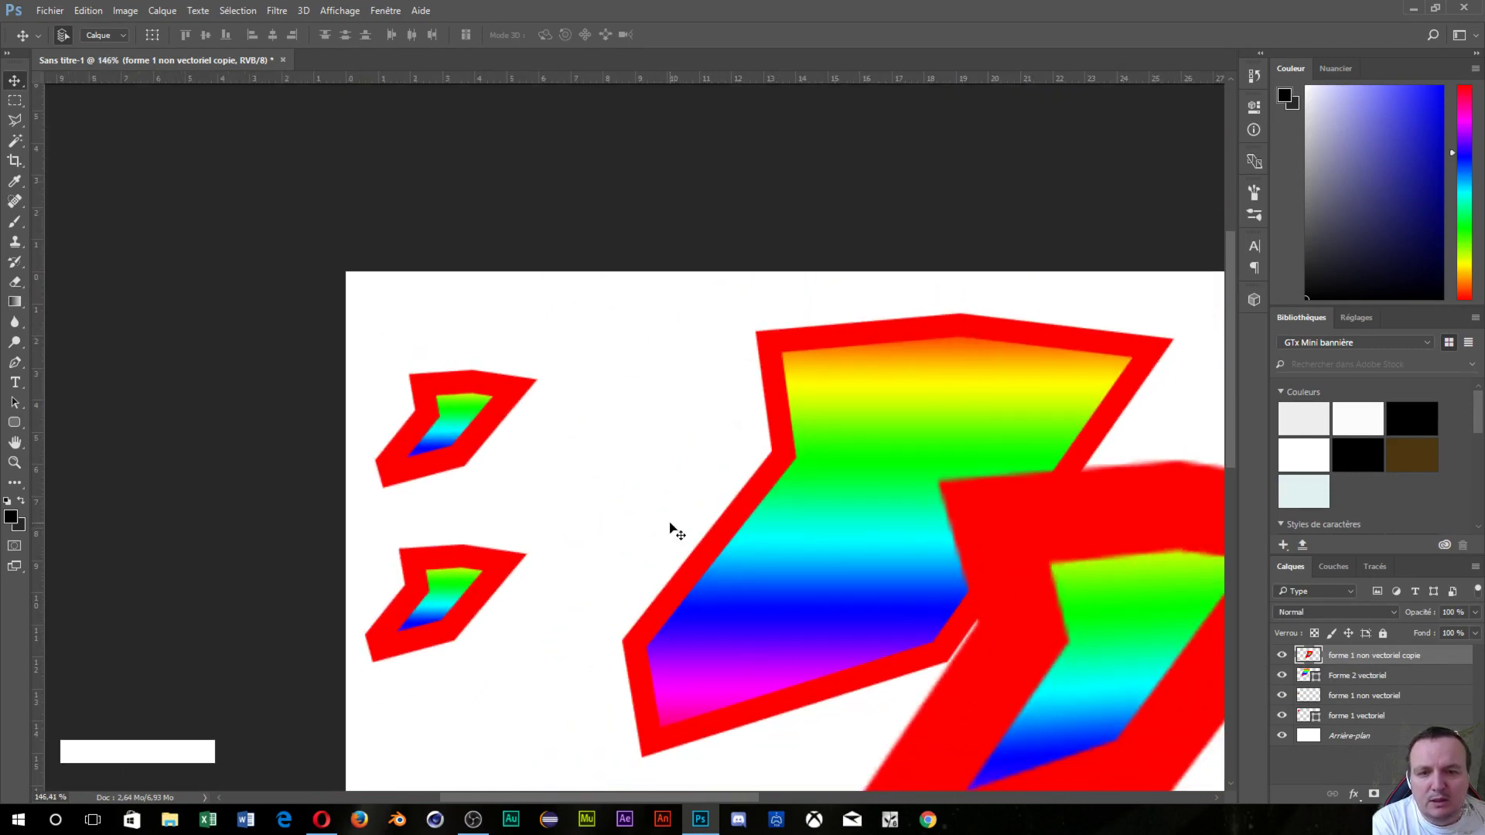
- Shift the large vector shape slightly left, and step back through the history until only the original small Forme 1 shape remains
left_click_drag(809, 513, 708, 495)
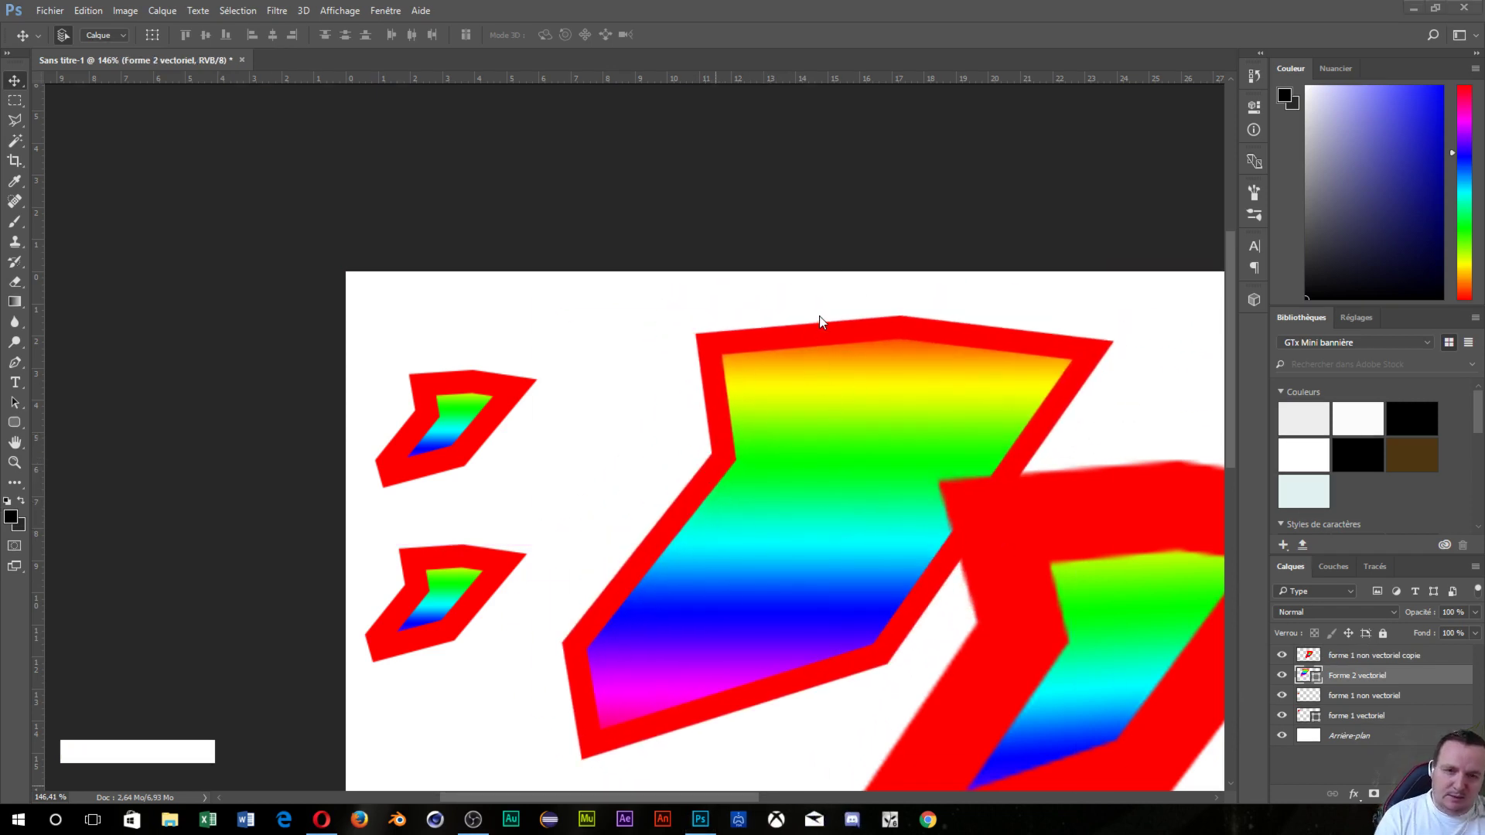
key("ctrl+alt")
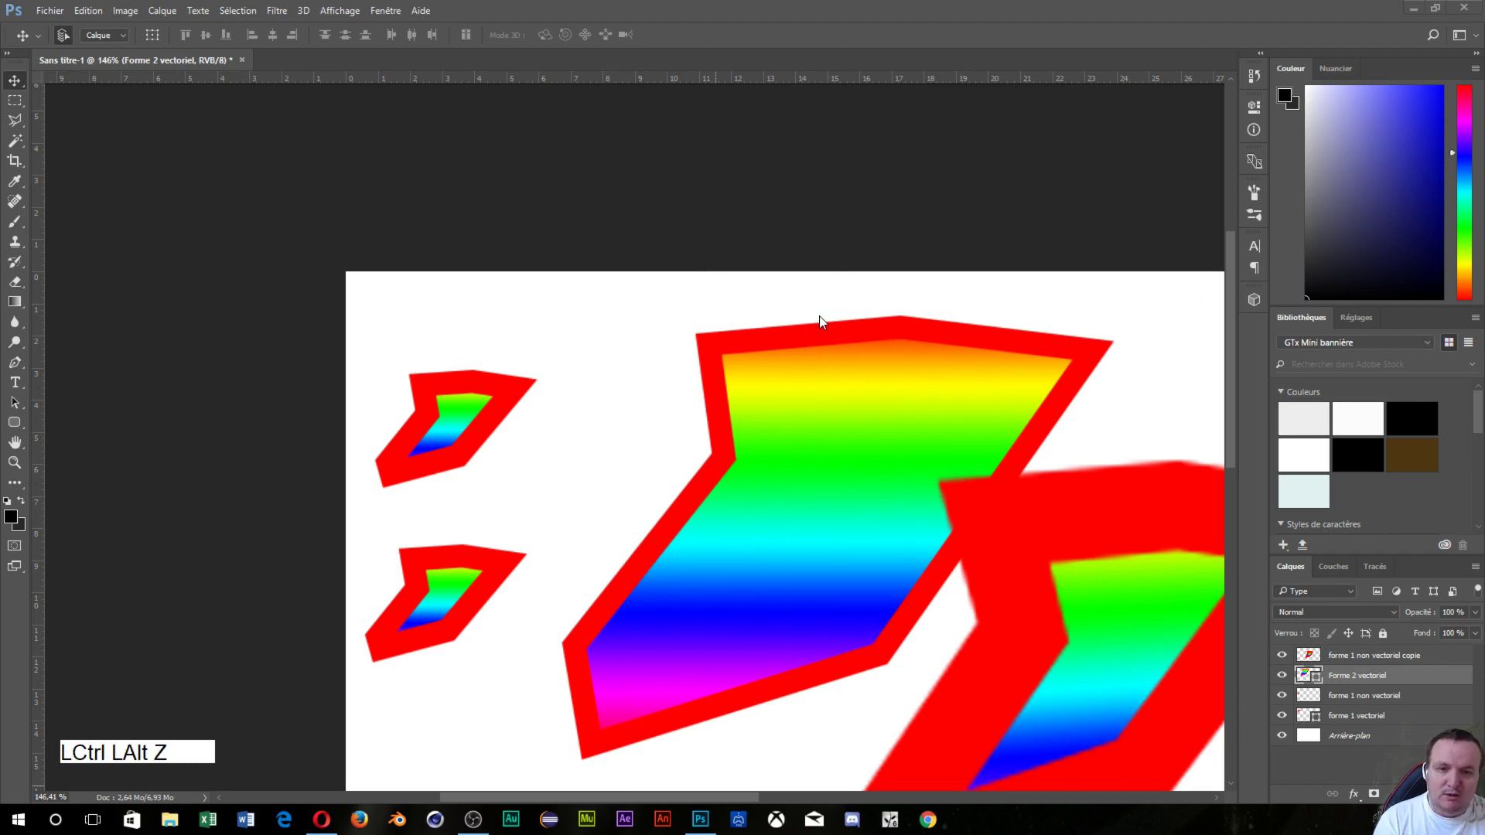
left_click(911, 405)
key("ctrl+alt+z")
key("ctrl+alt+z")
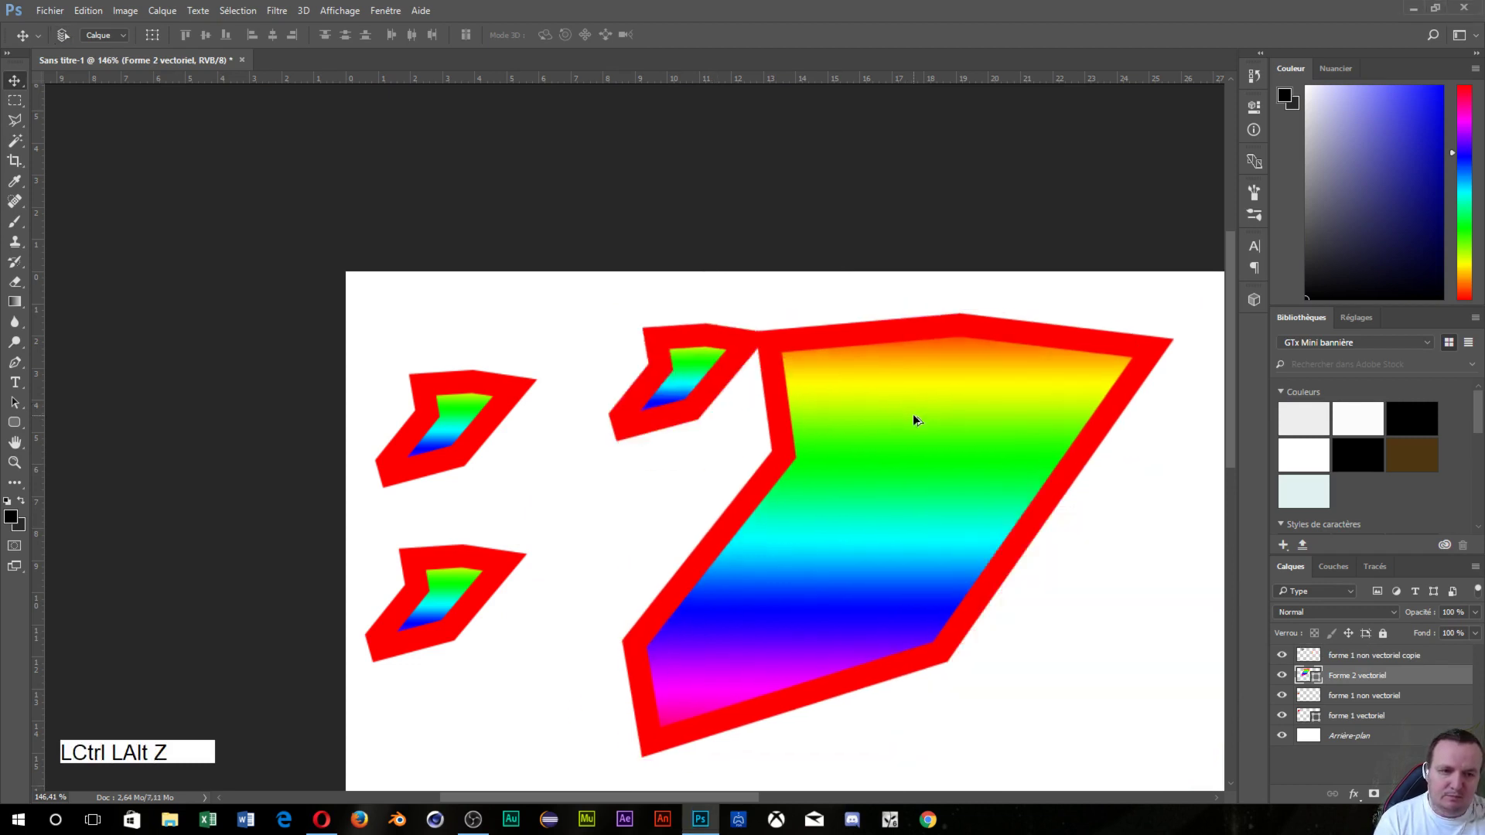
key("ctrl+alt+z")
key("ctrl+alt+z")
key("ctrl+alt+z")
key("ctrl+alt+z")
key("ctrl+alt+z")
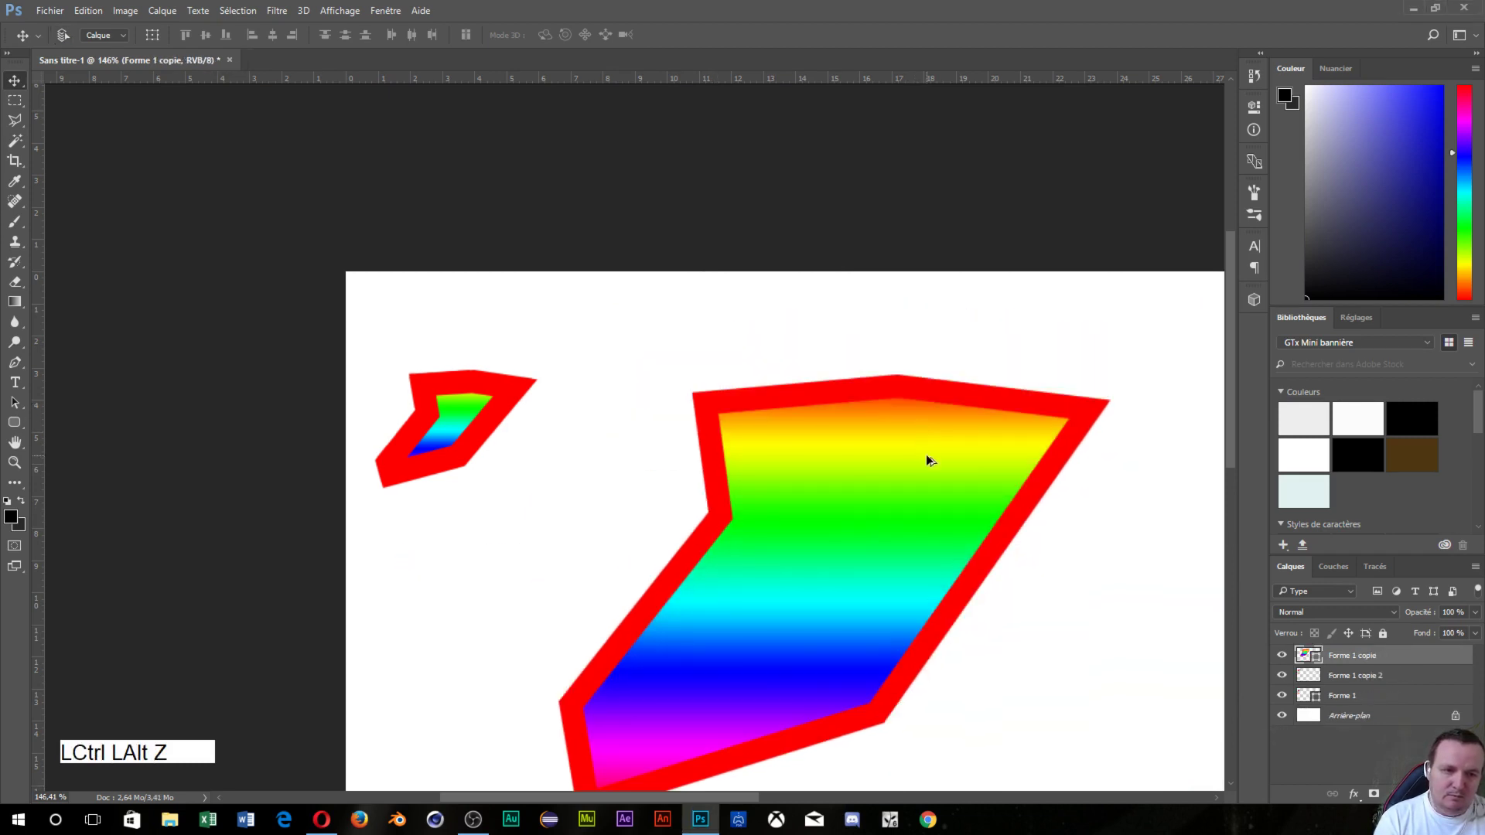
key("ctrl+alt+z")
key("ctrl+alt+z")
key("ctrl+alt+z")
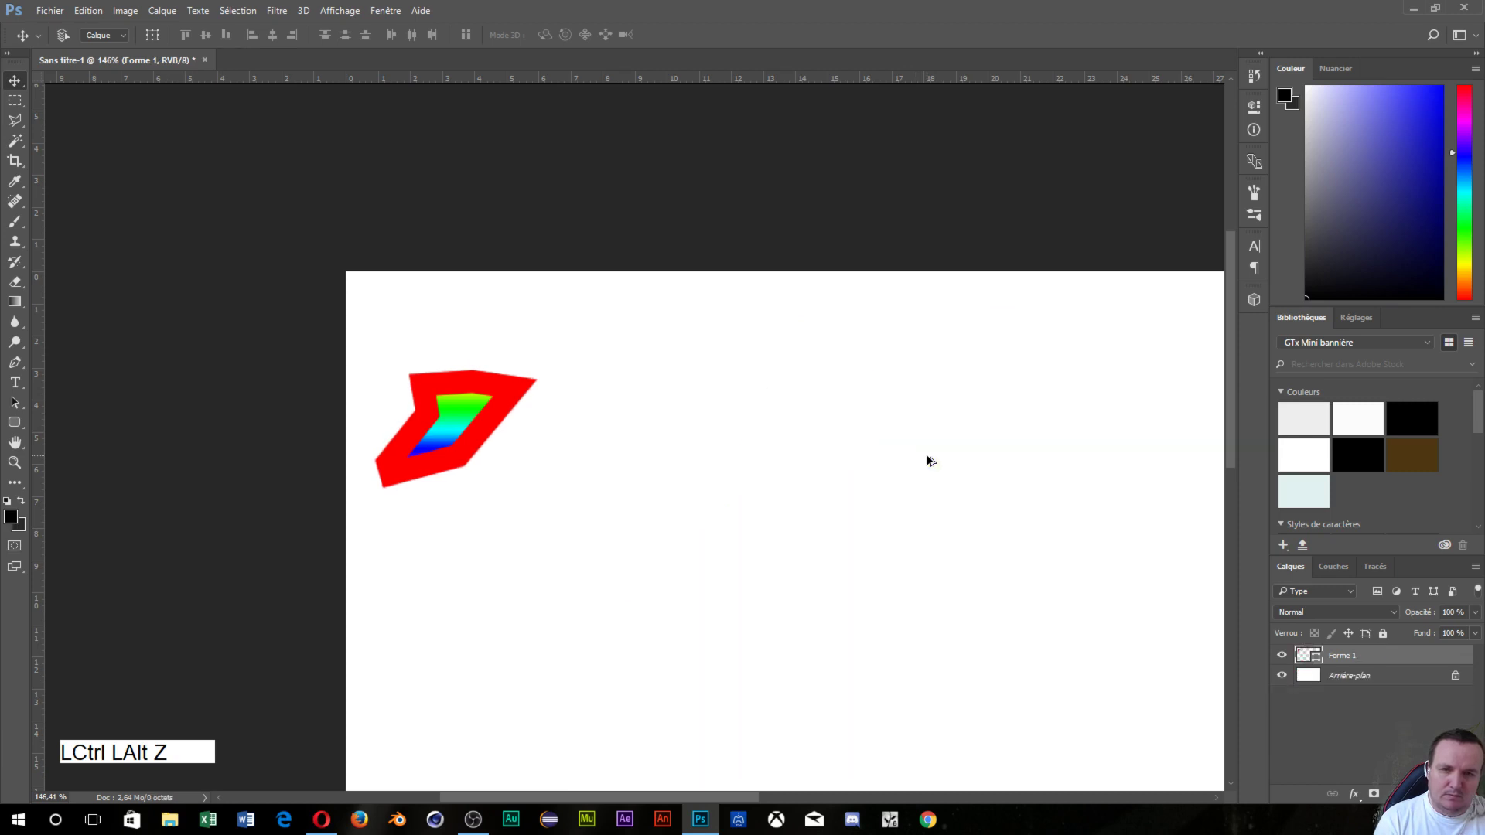
- Undo the repositioning, resizing, styling and drawing of Forme 1 until the canvas is blank
key("ctrl+alt+z")
key("ctrl+alt+z")
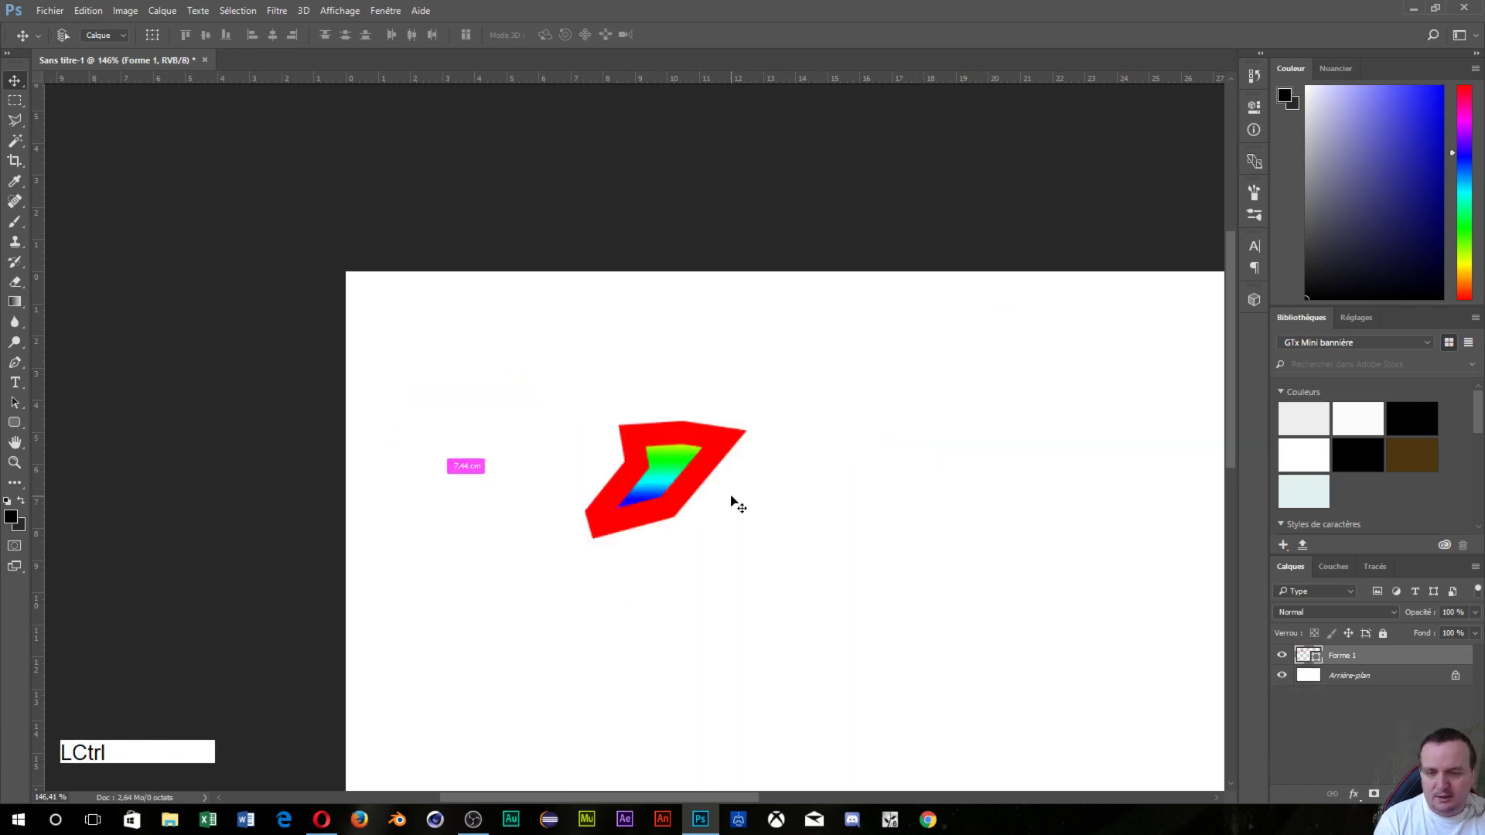
key("ctrl+alt+z")
key("ctrl+alt+z")
key("ctrl+alt+z")
key("ctrl+alt+z")
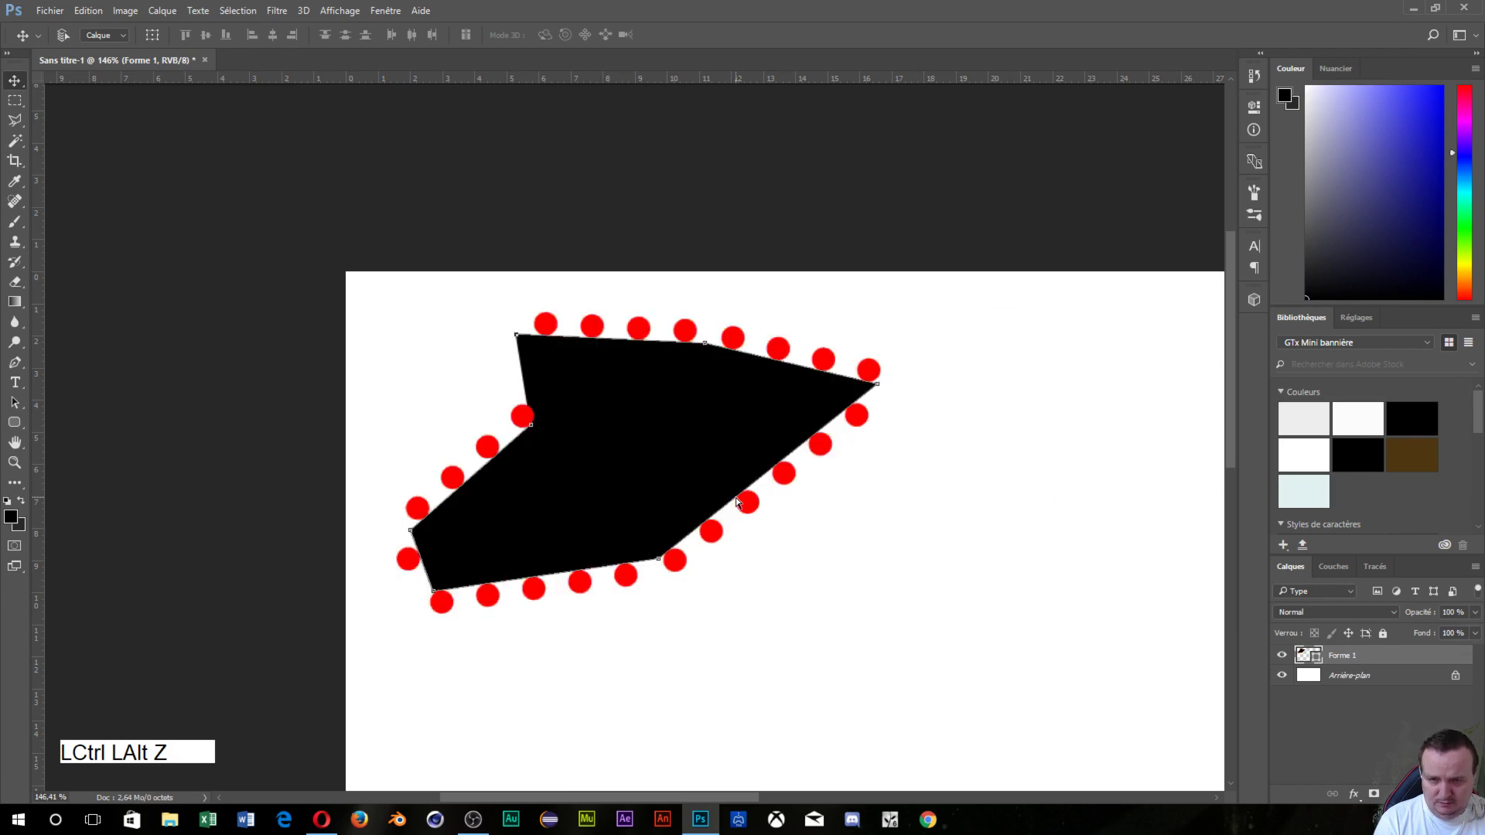
key("ctrl+alt+z")
key("ctrl+alt+z")
key("ctrl+alt+z")
key("ctrl+alt+z")
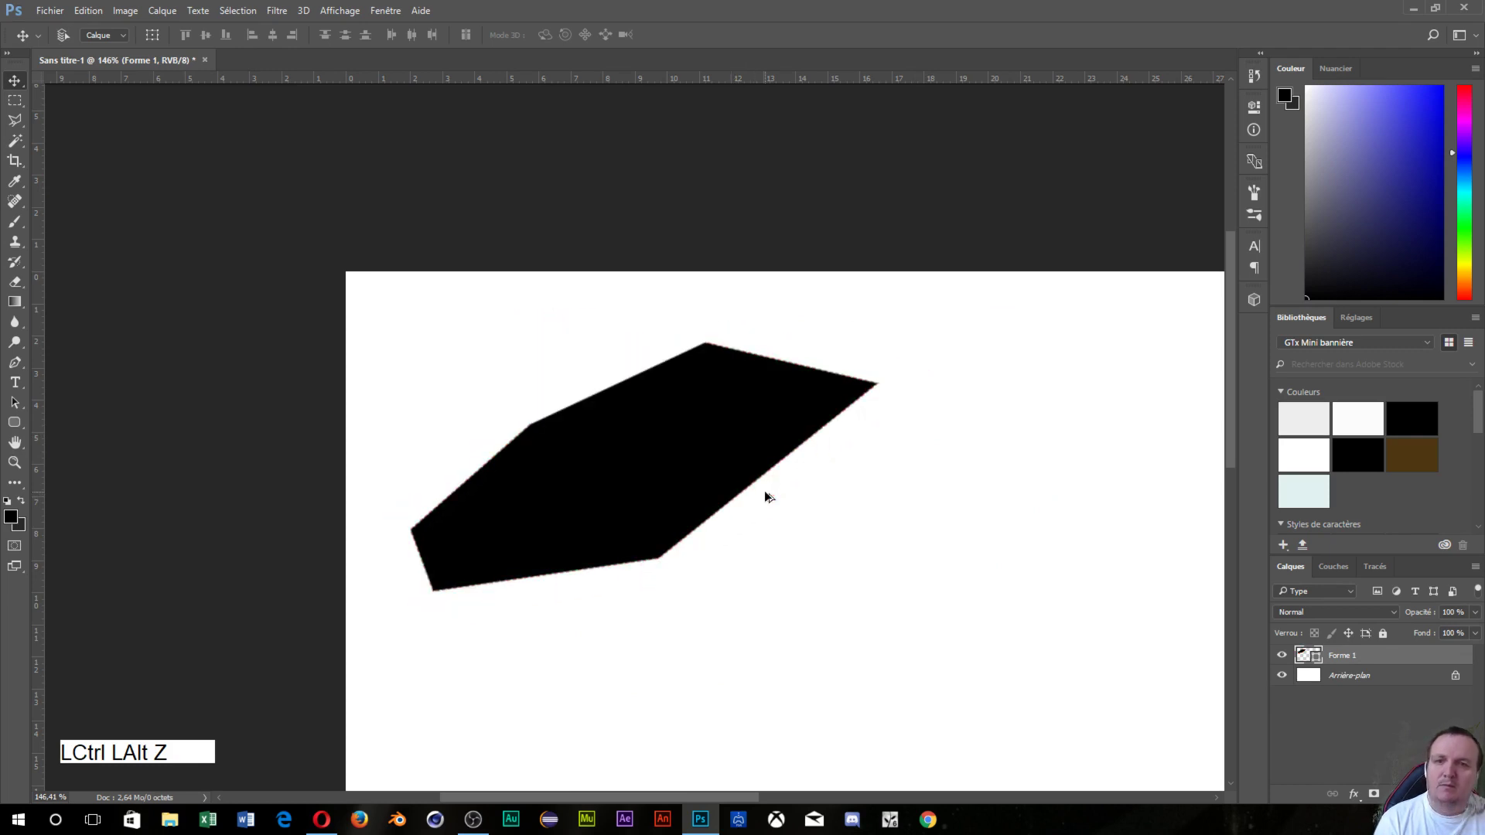
key("ctrl+alt+z")
key("ctrl+alt+z")
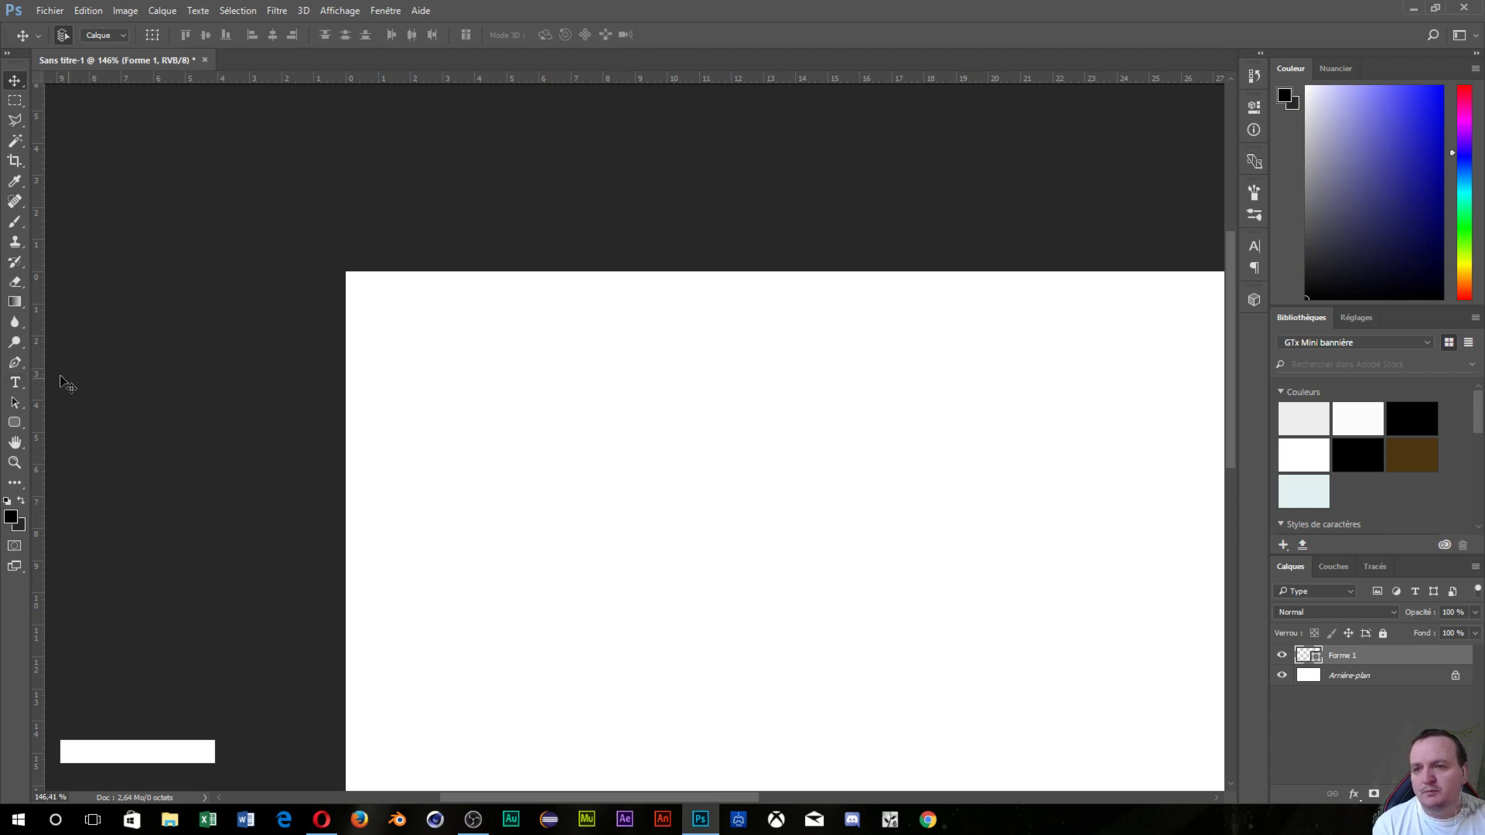
- With the Pen tool, draw a curved segment from an upper corner anchor to a smooth lower anchor, about 70 × 193 px, with long near-horizontal handles
left_click(15, 362)
left_click(531, 424)
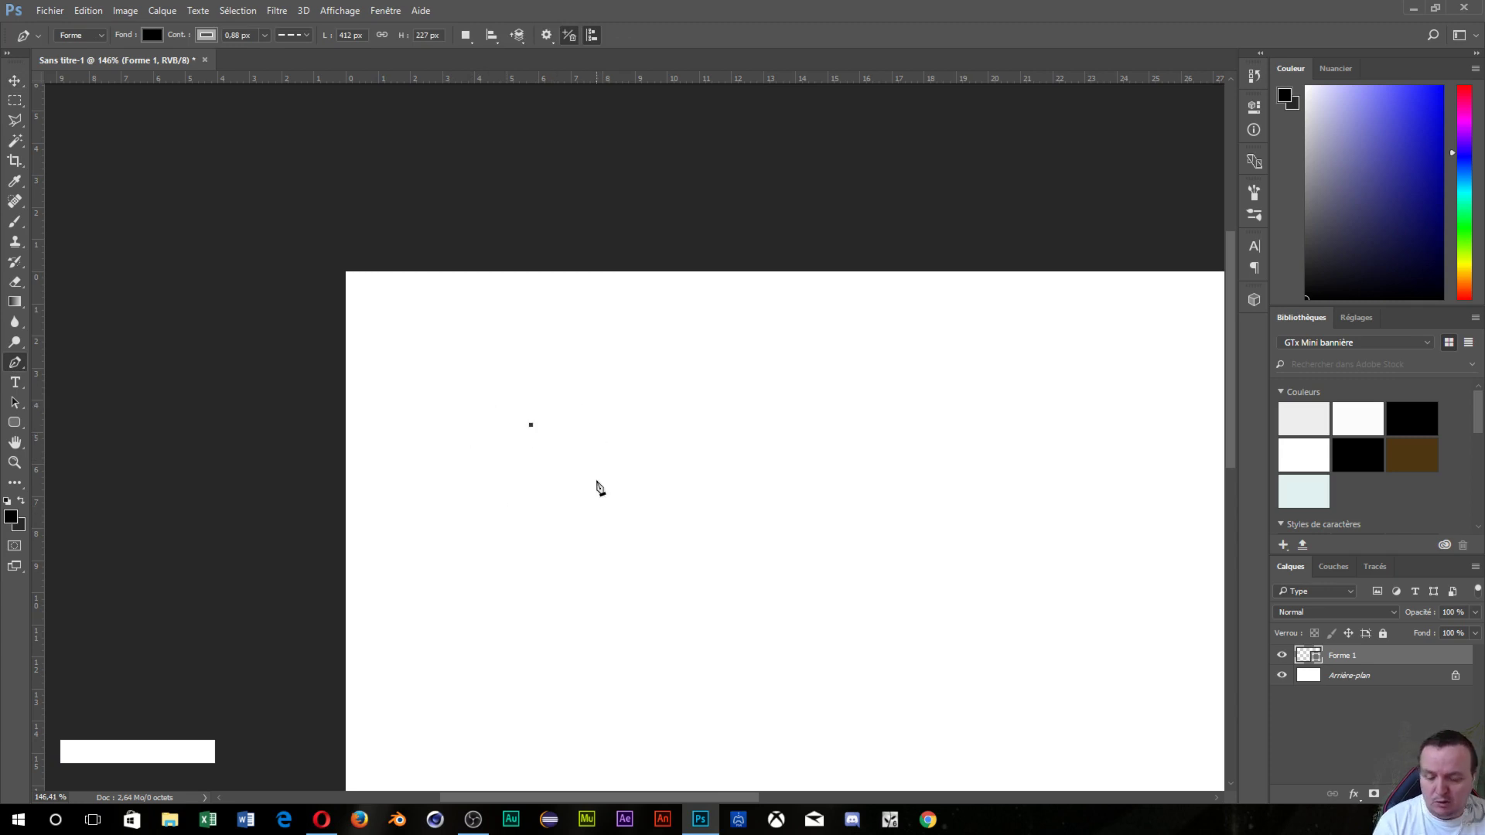
key("ctrl+alt+z")
left_click(509, 379)
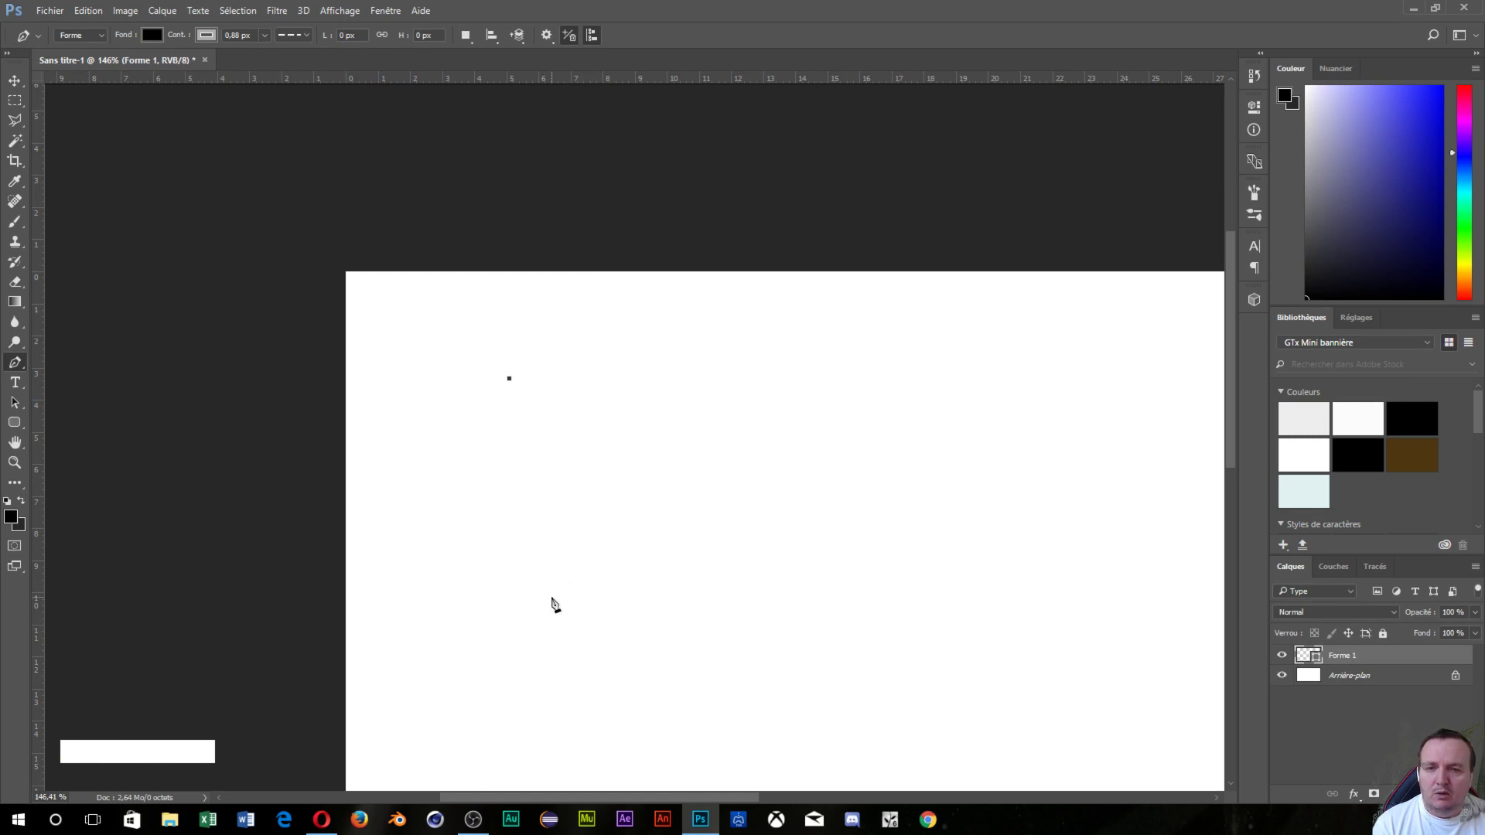
left_click(552, 598)
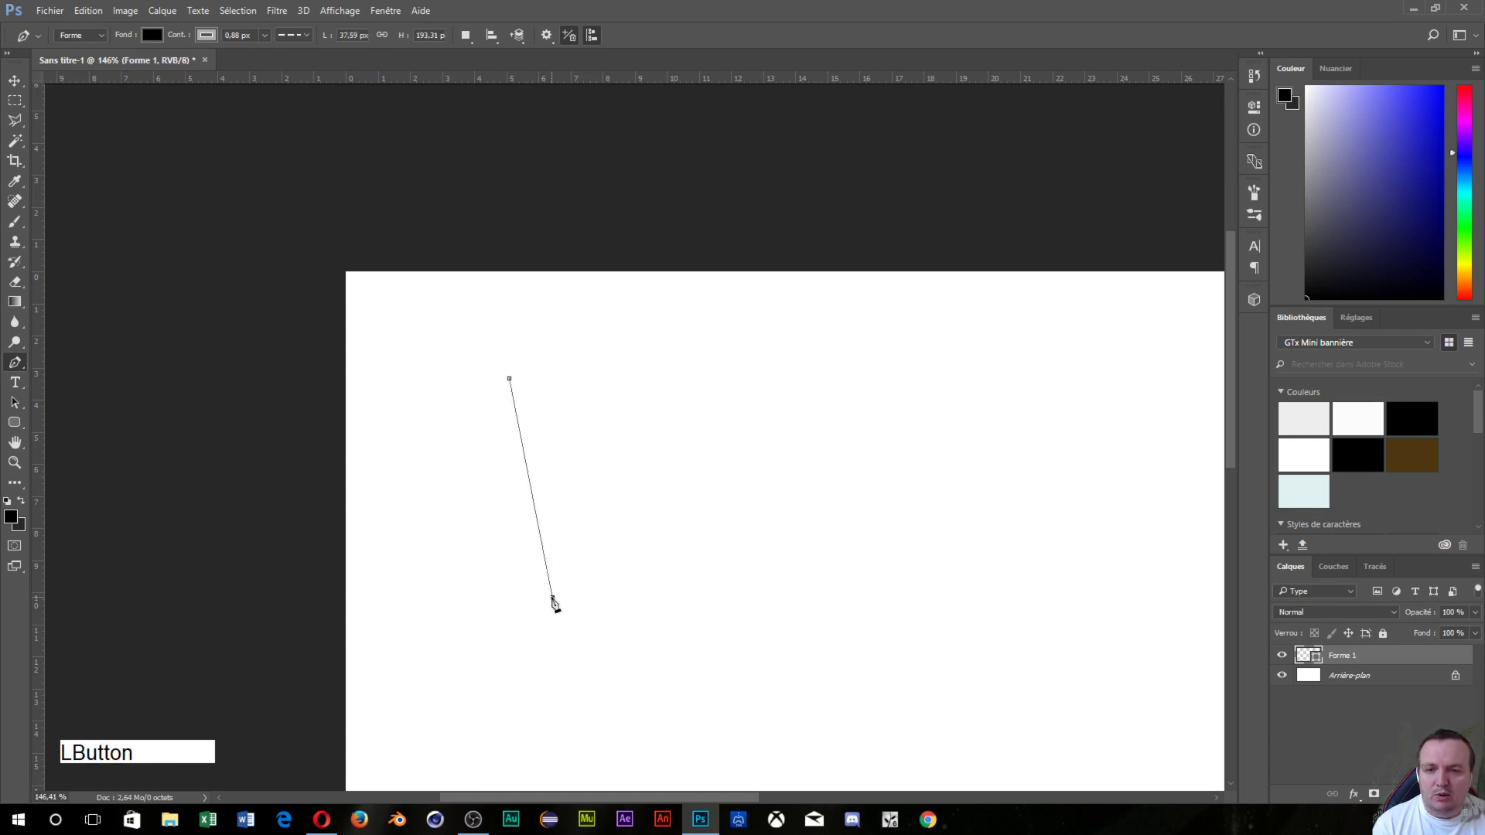
left_click_drag(554, 602, 700, 612)
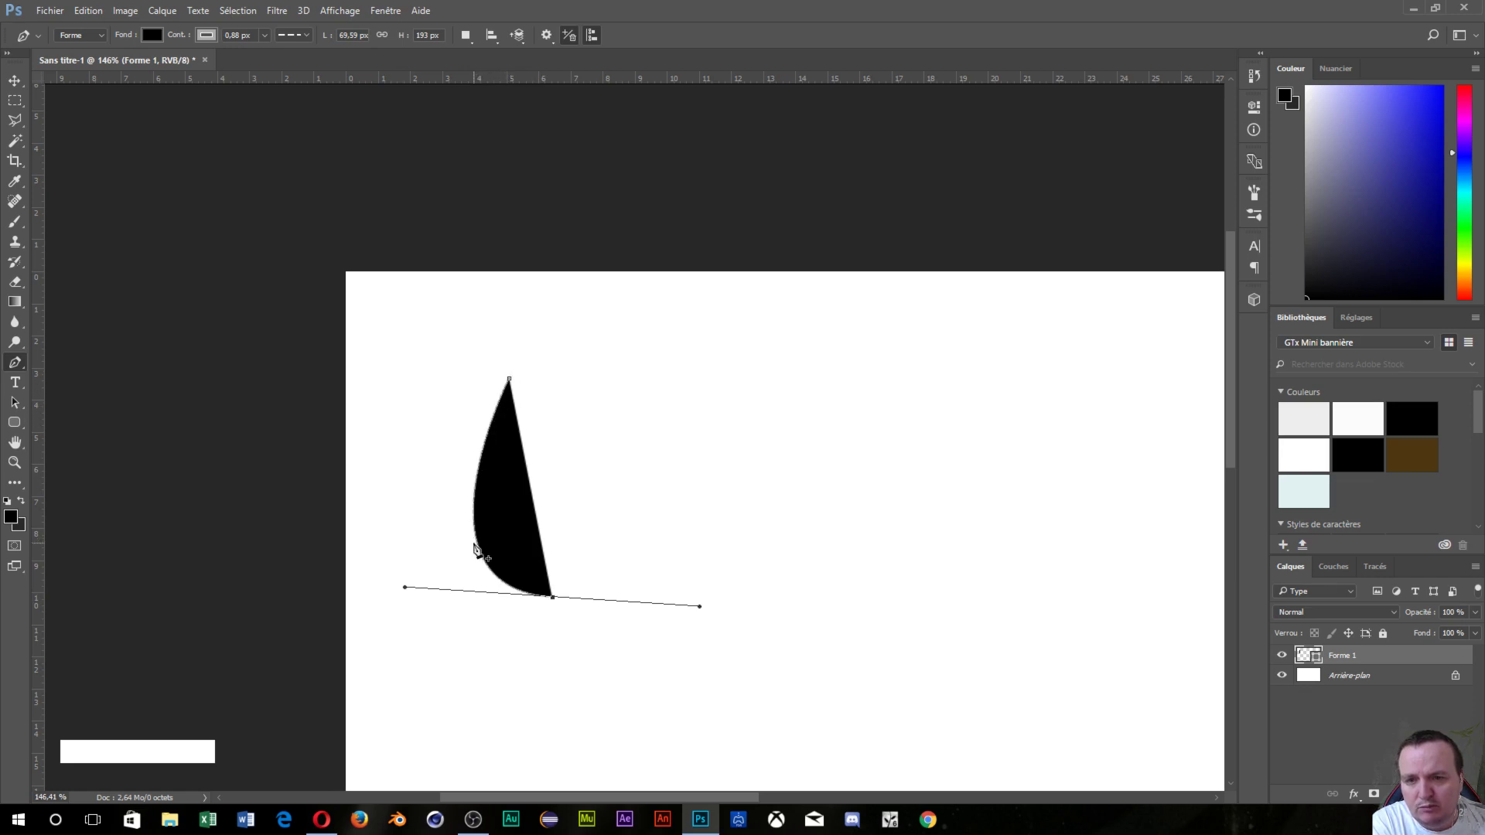
- Try adding an anchor point on the curve's lower left side and adjusting its handles, and undo the change
left_click(475, 549)
left_click_drag(471, 551, 492, 588)
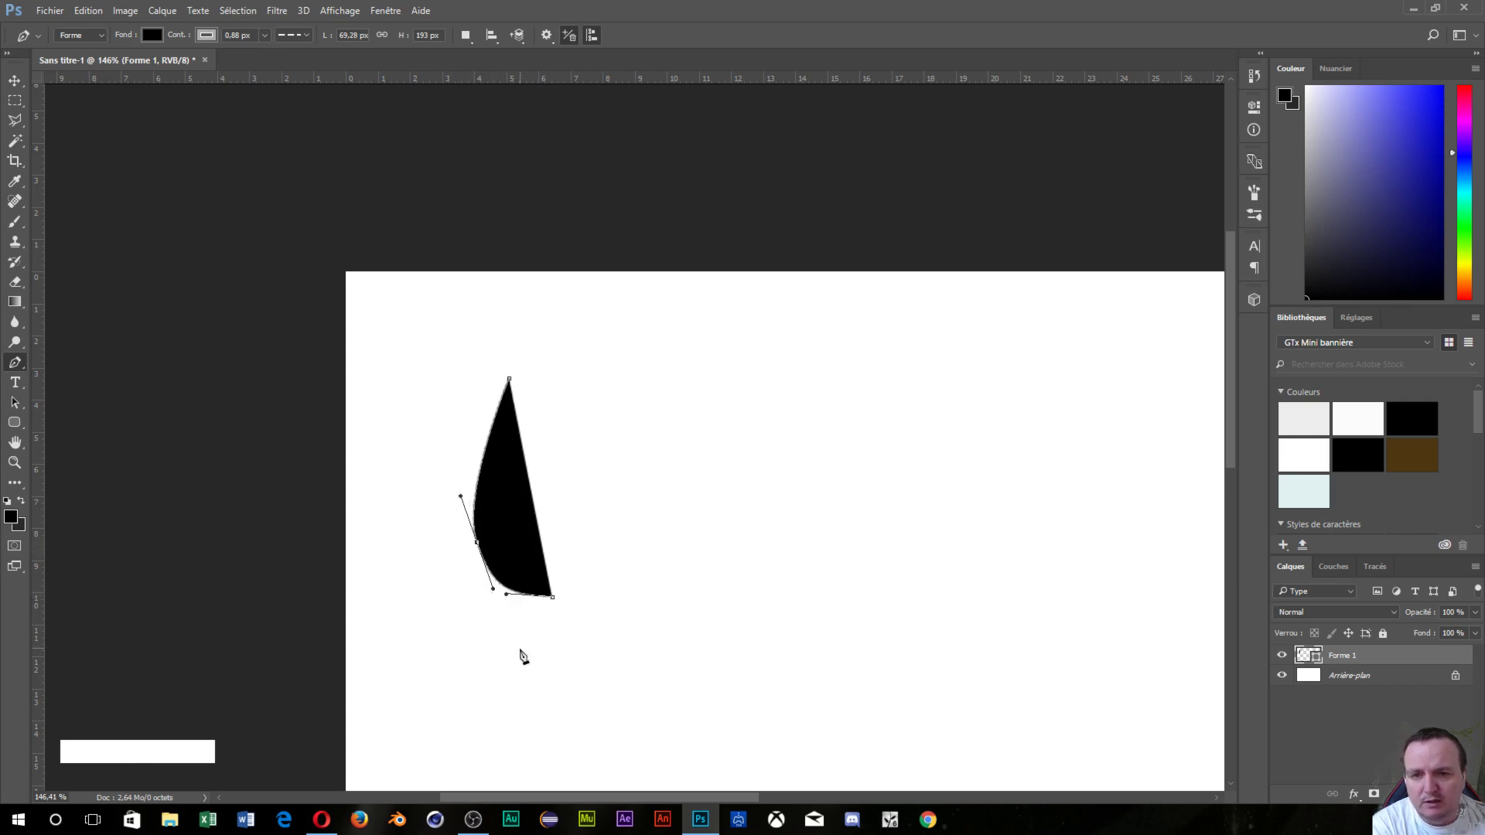
key("ctrl+z")
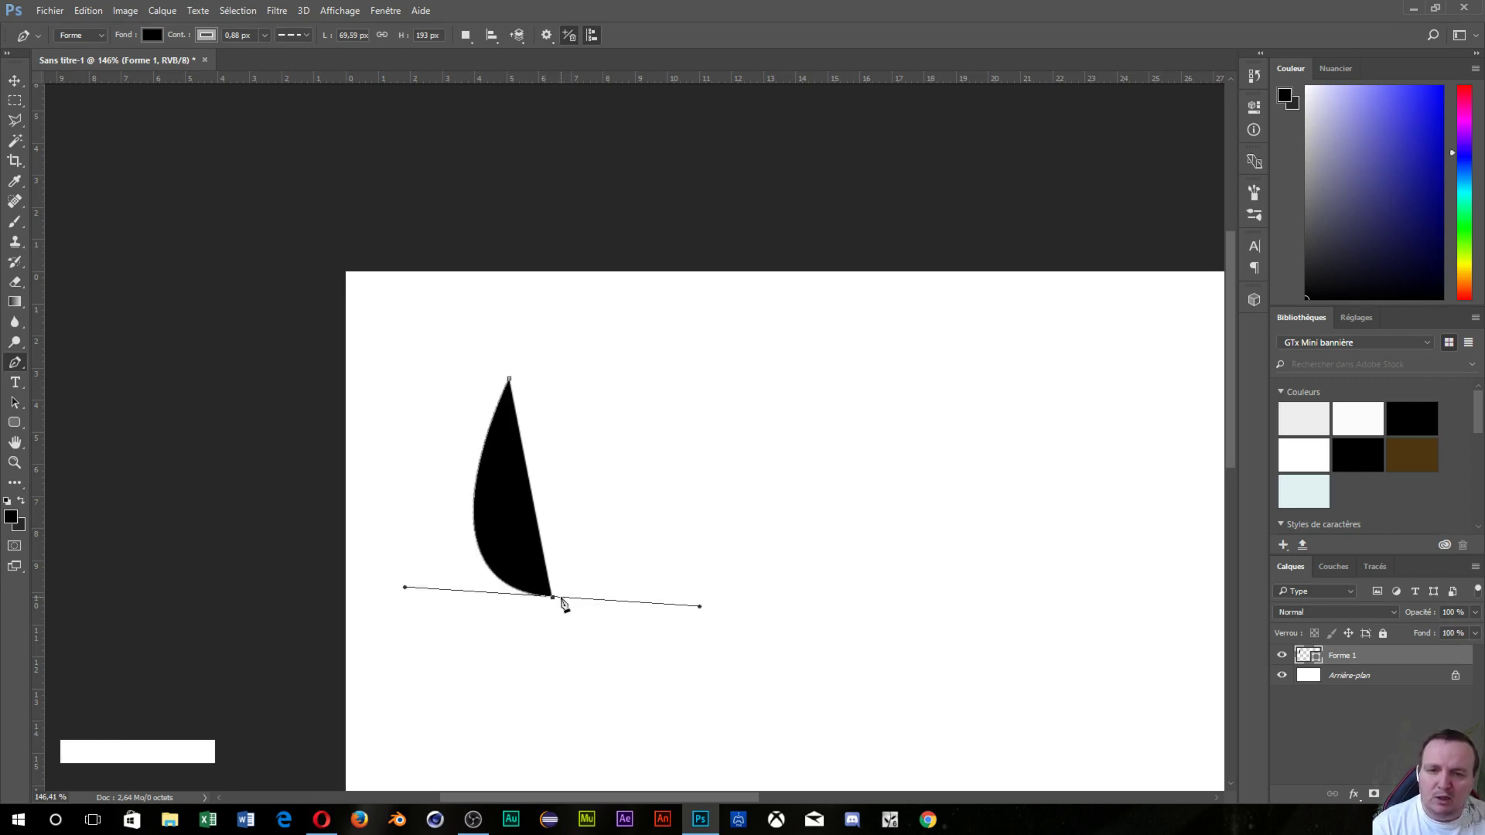
- Try removing the outgoing direction handle from the lower anchor point, and restore the handle
left_click(553, 600)
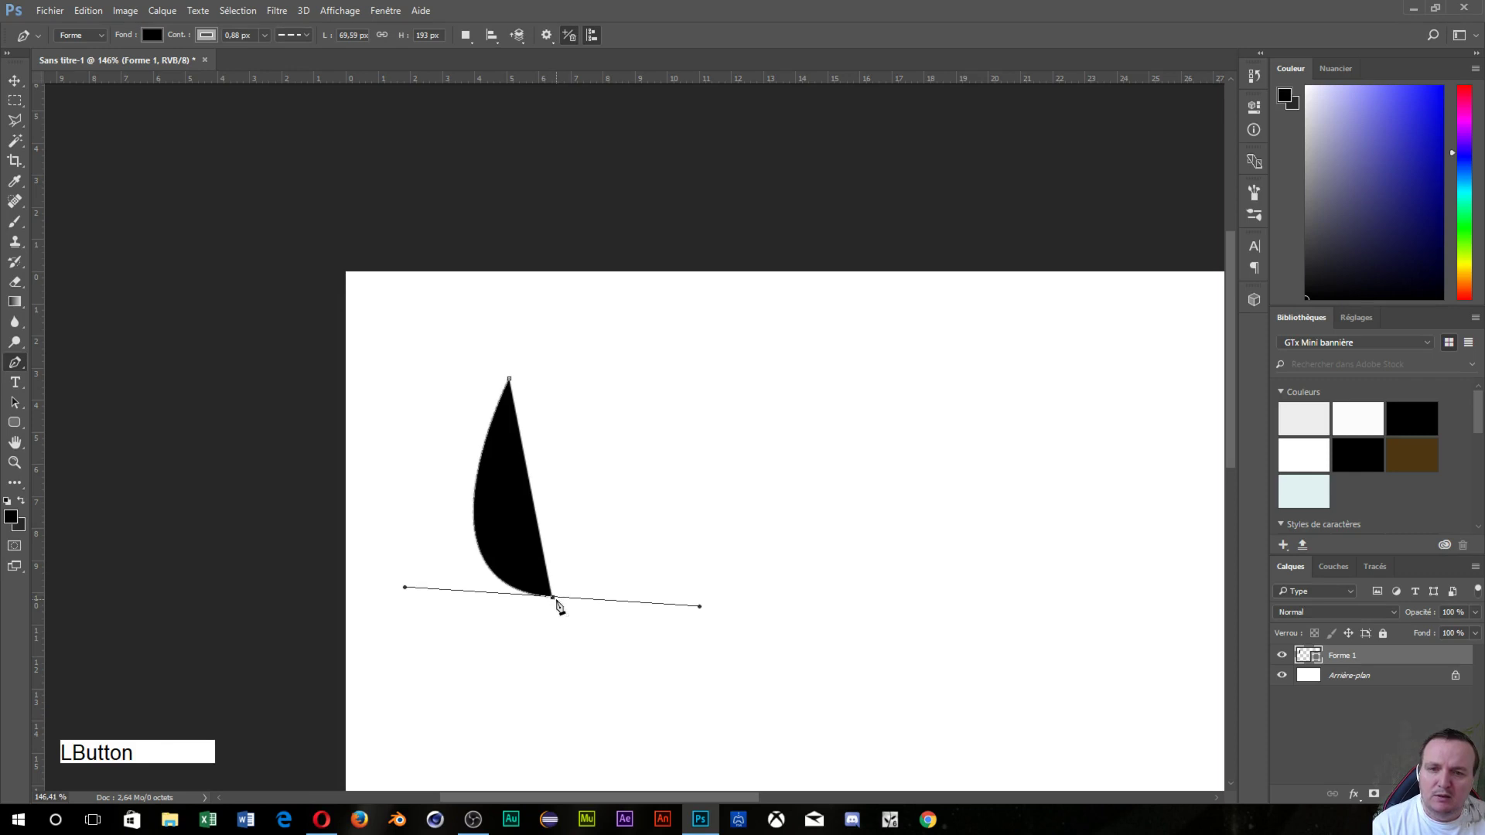
key("alt")
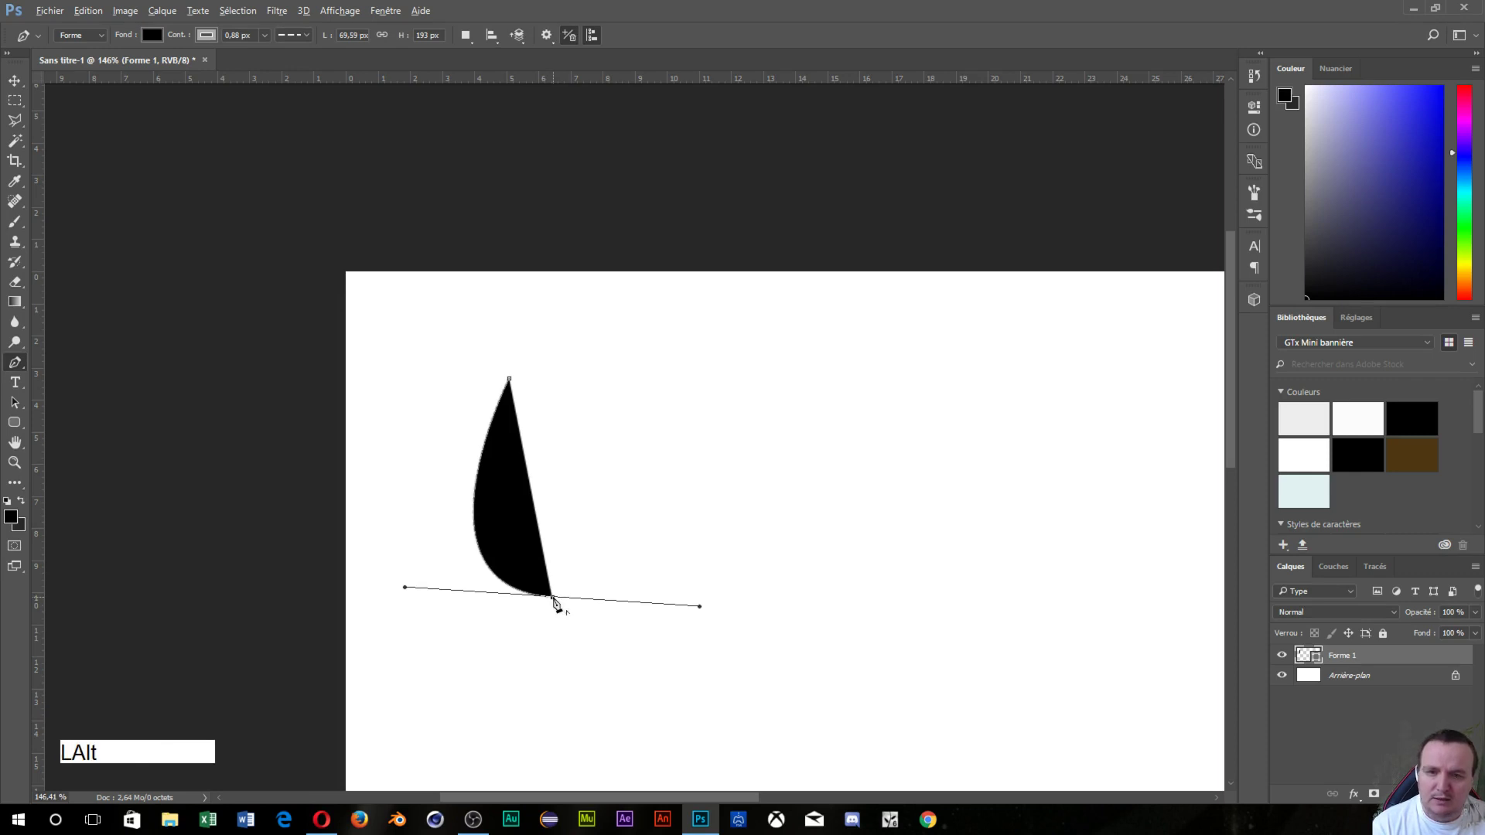
left_click(553, 600, "alt")
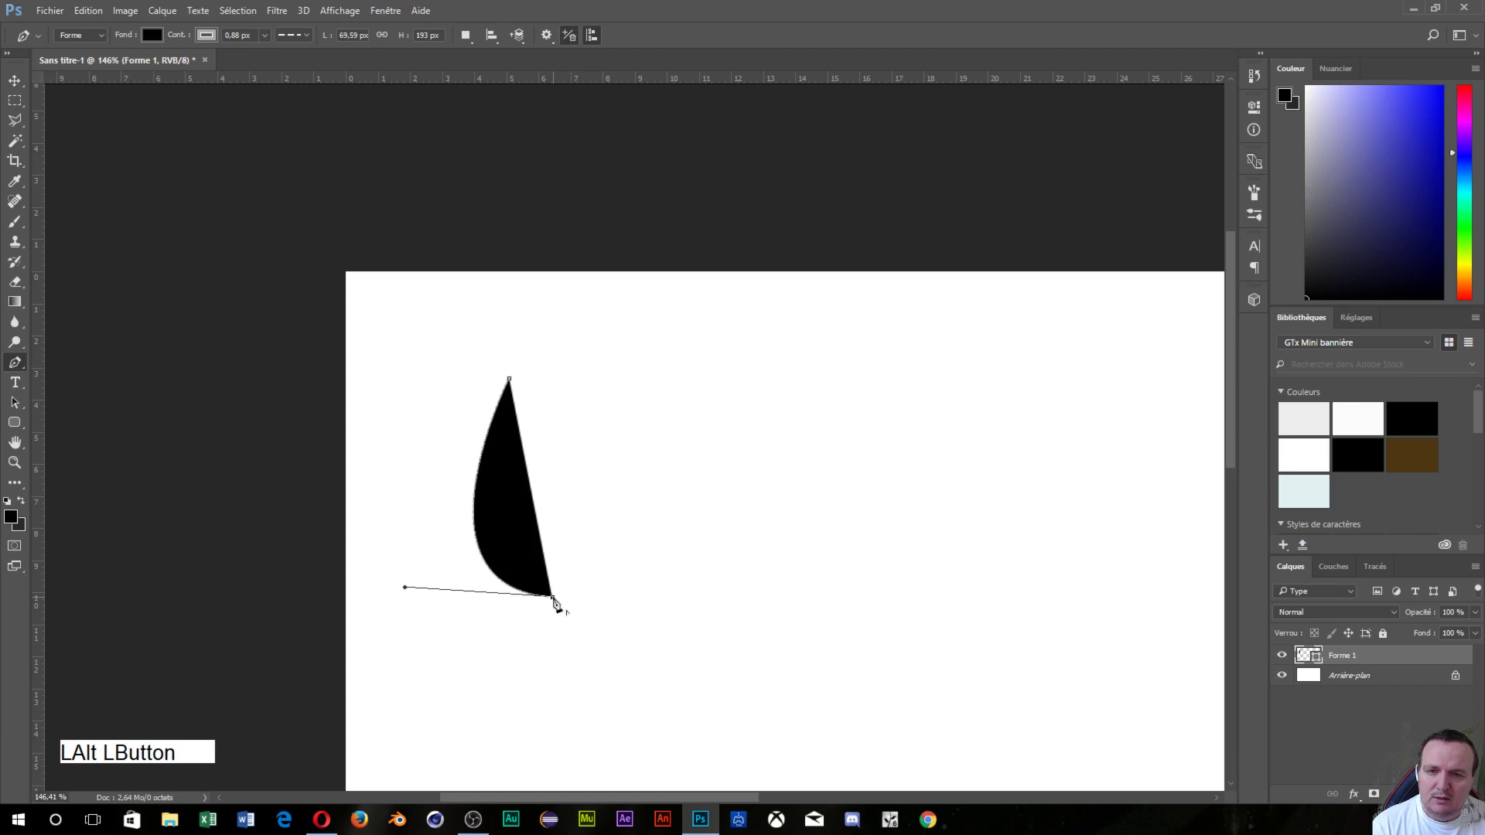
key("ctrl+z")
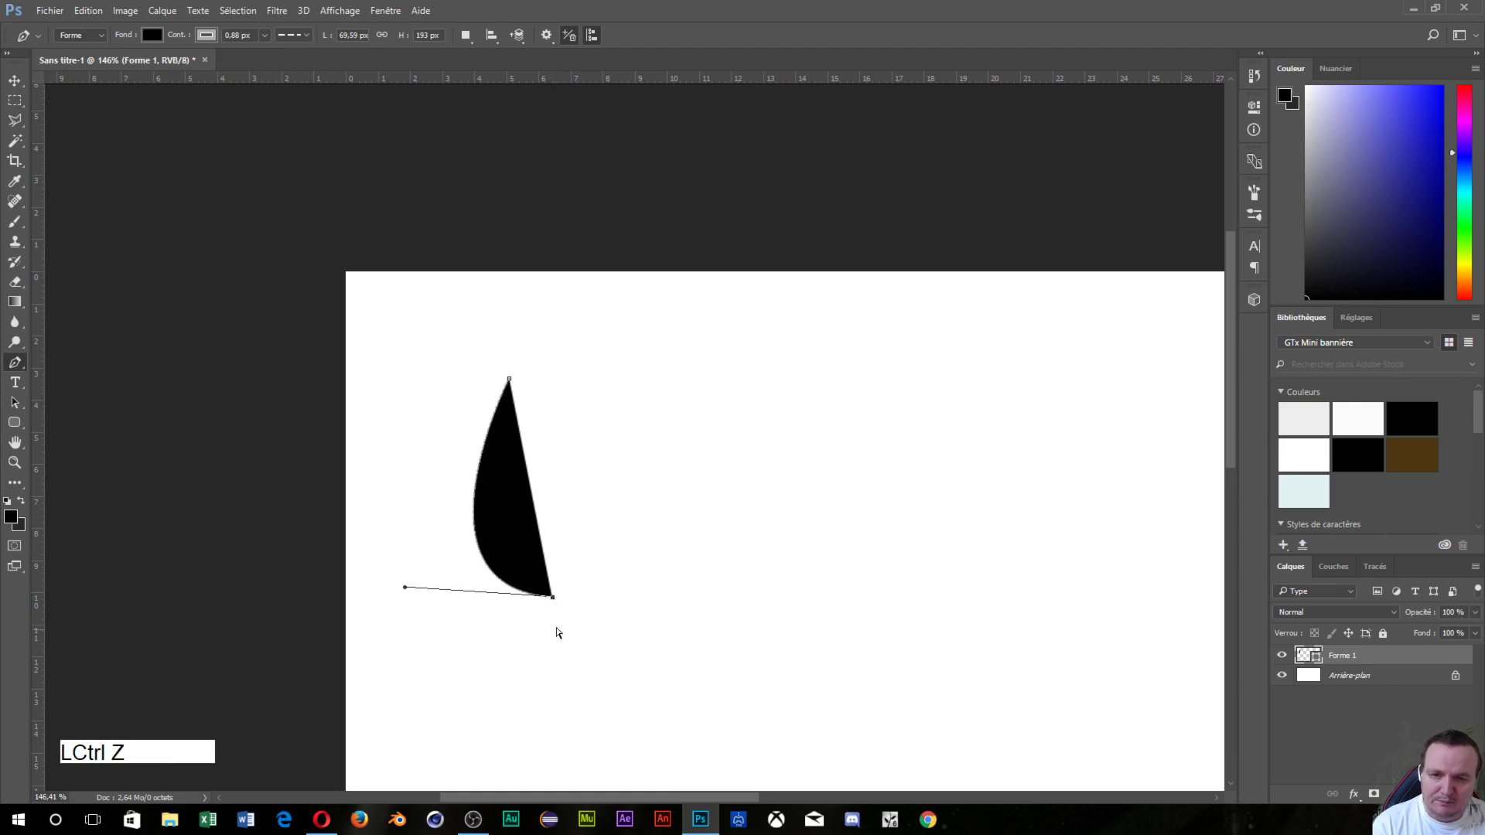
key("ctrl+alt+z")
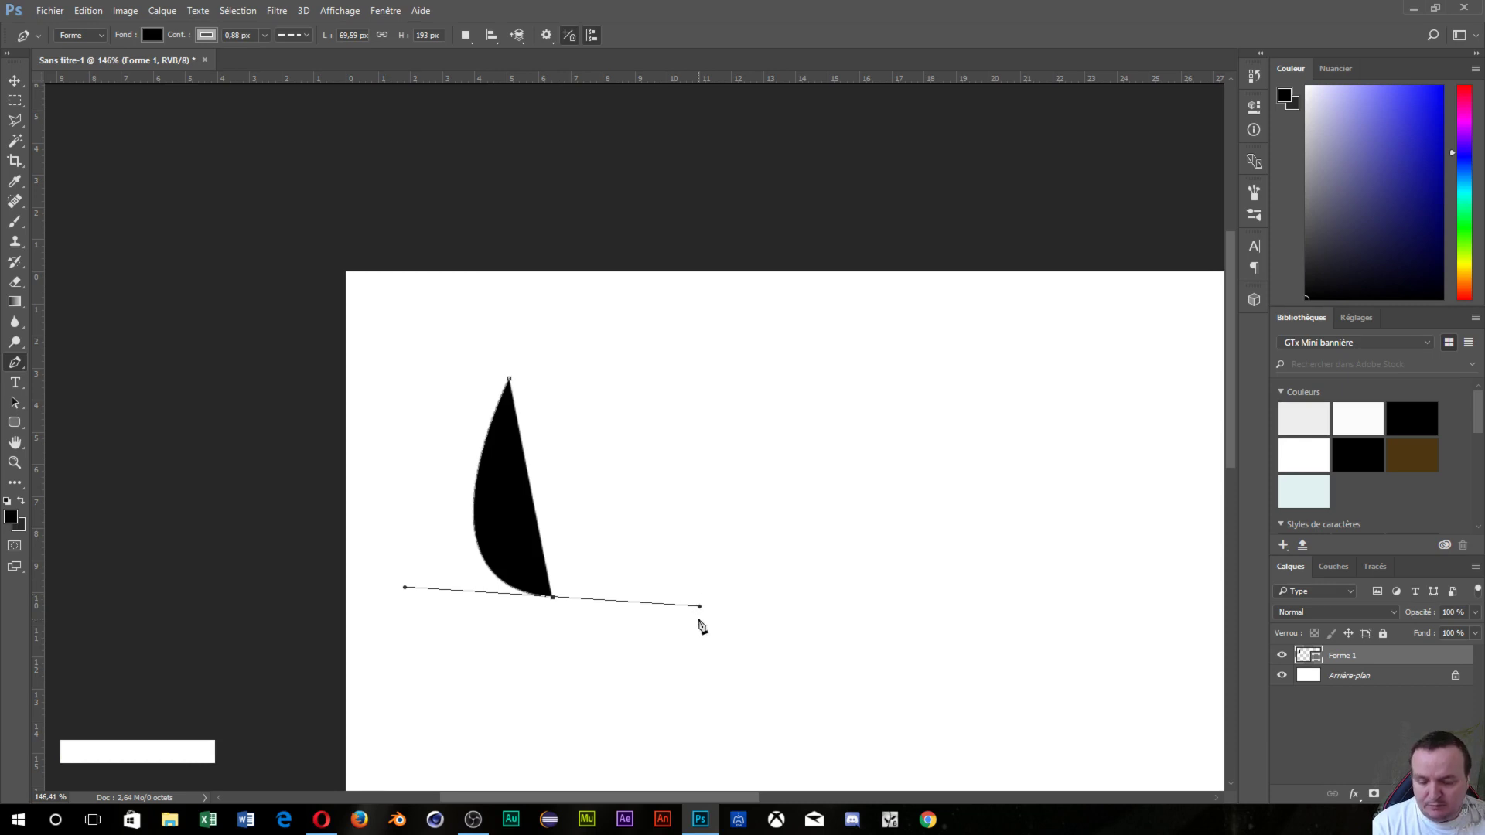
- Tilt the lower anchor's direction handles upward on the outgoing side and lengthen its incoming handle to widen the curve
key("shift")
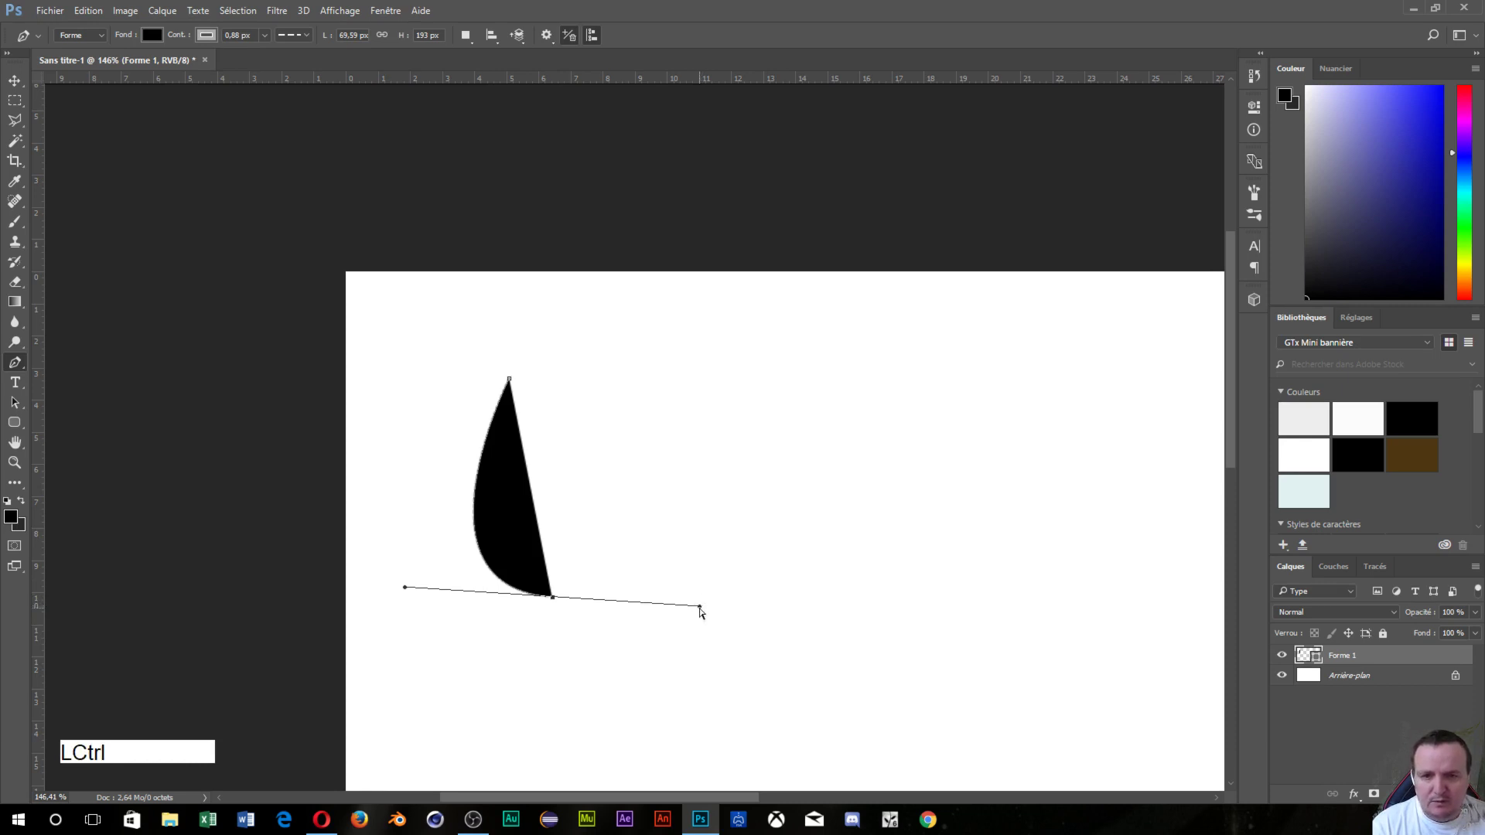
left_click_drag(700, 608, 674, 591)
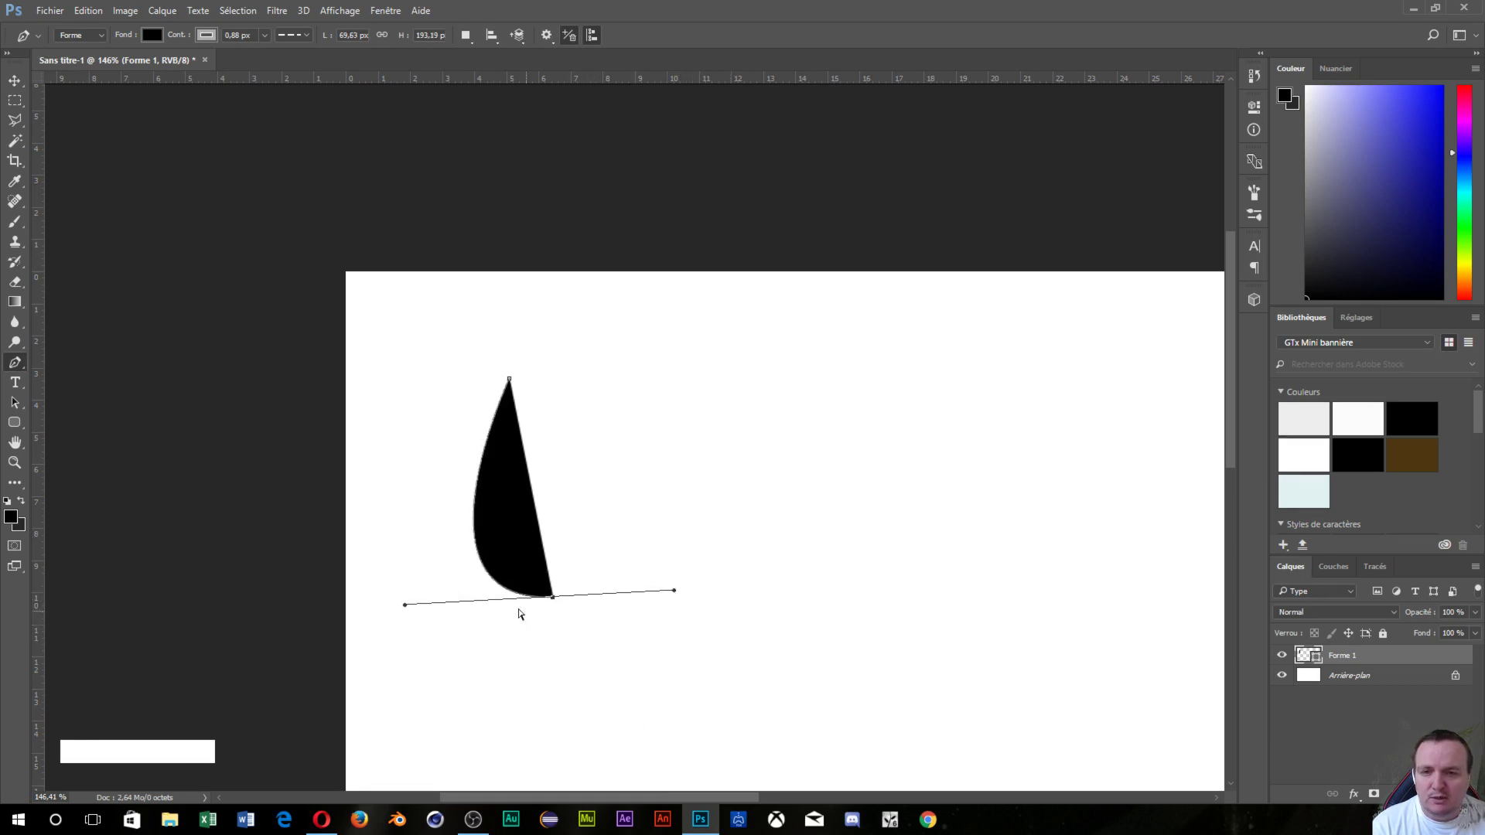
left_click_drag(404, 605, 373, 614)
scroll(550, 636, "up", 5)
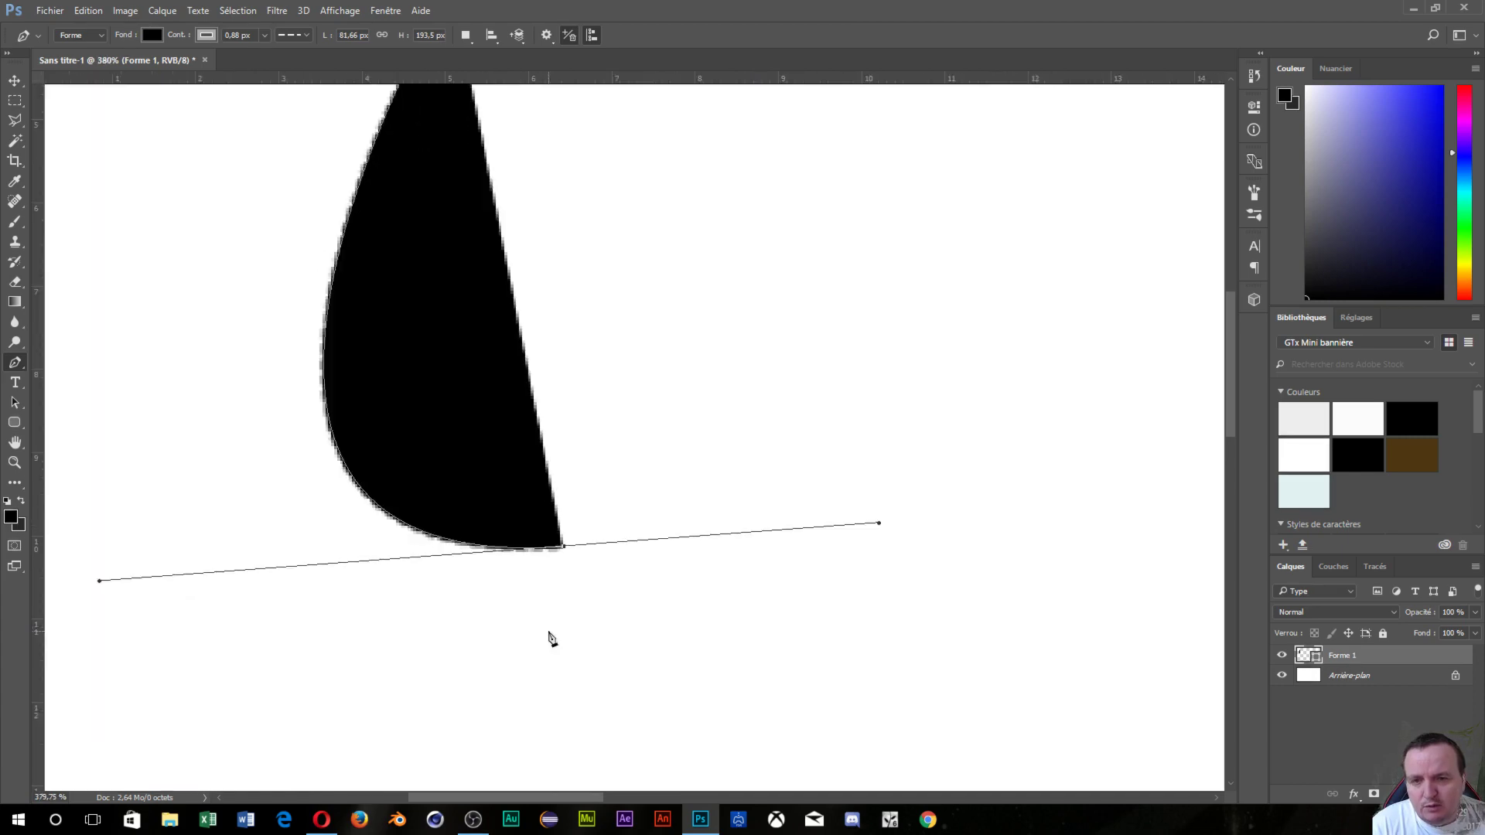
scroll(550, 636, "up", 3)
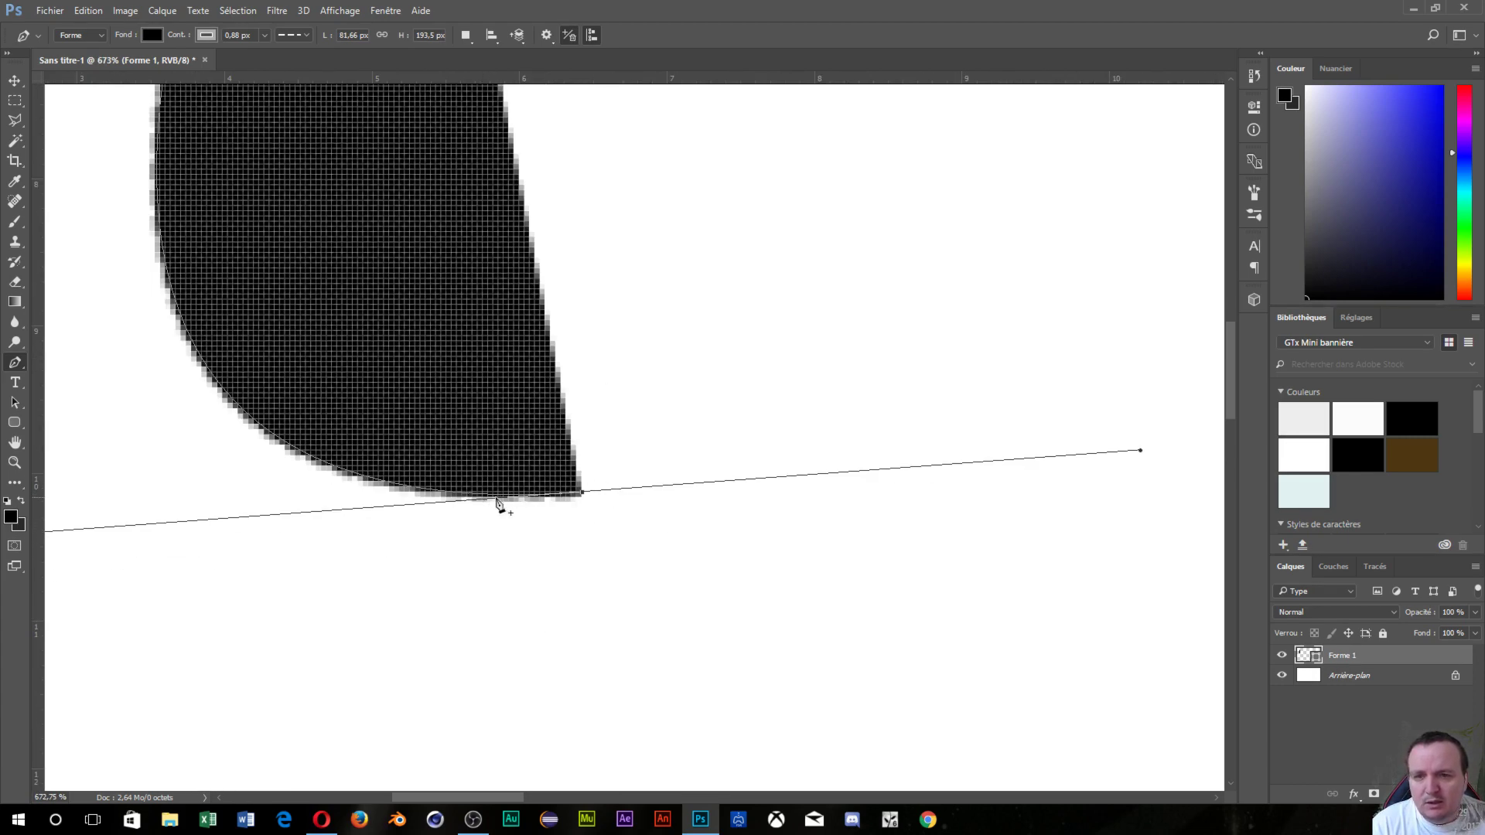
scroll(575, 526, "down", 8)
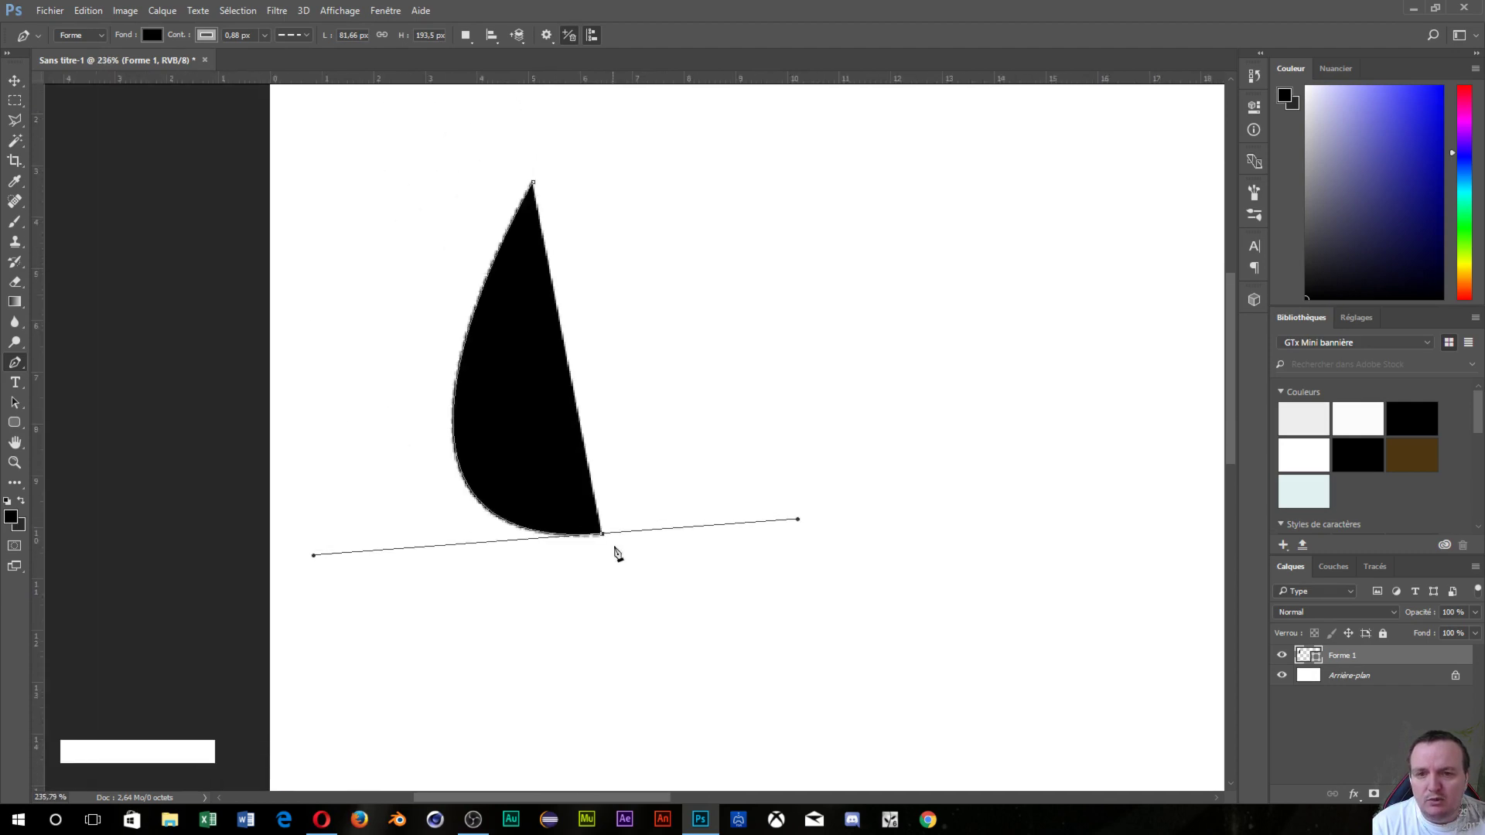
- With the Ellipse tool, draw a circle of 192 × 192 px beside the curved shape on the same layer
left_click(19, 425)
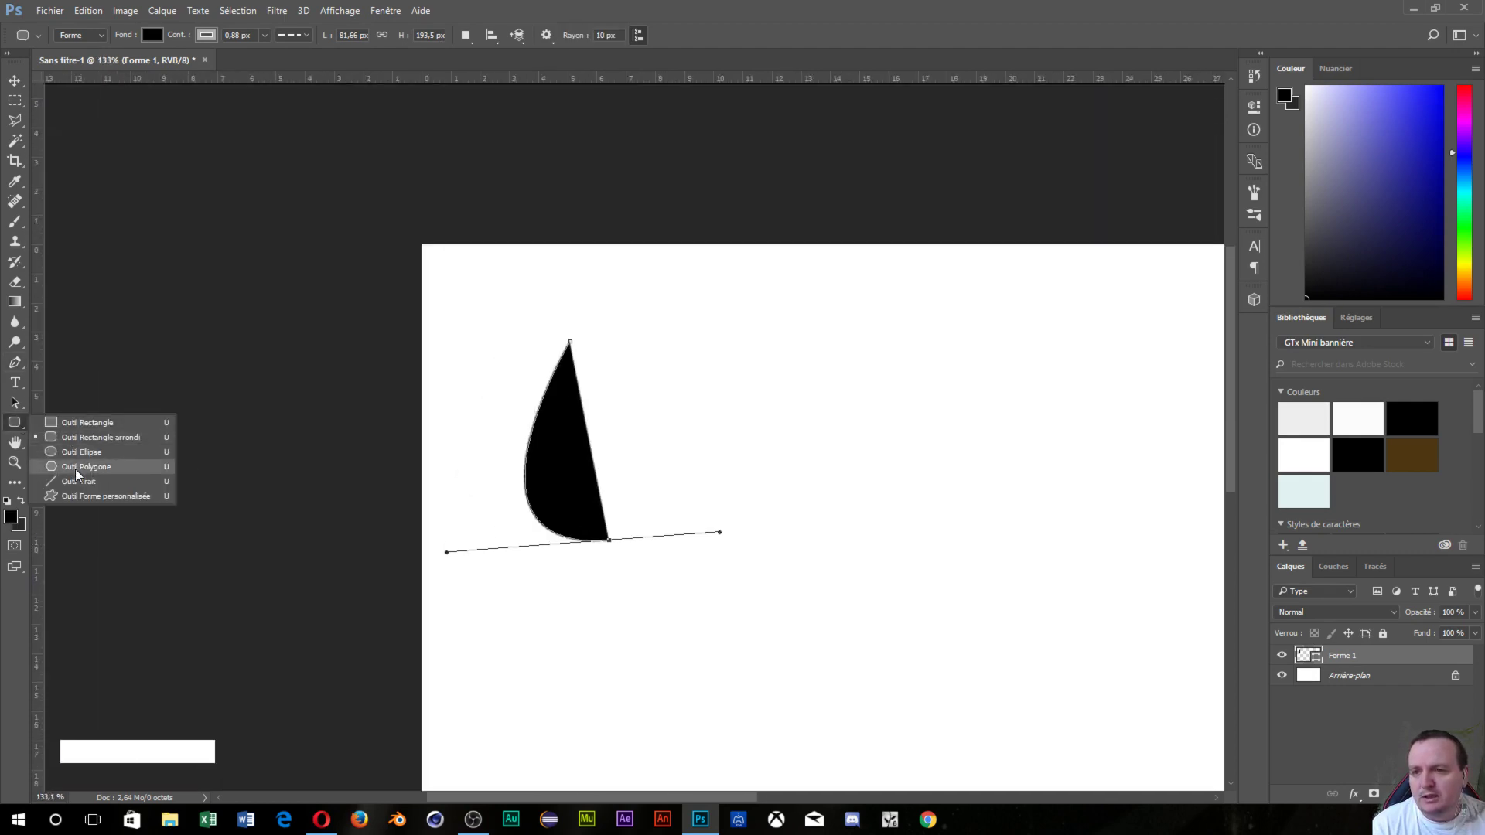
left_click(73, 455)
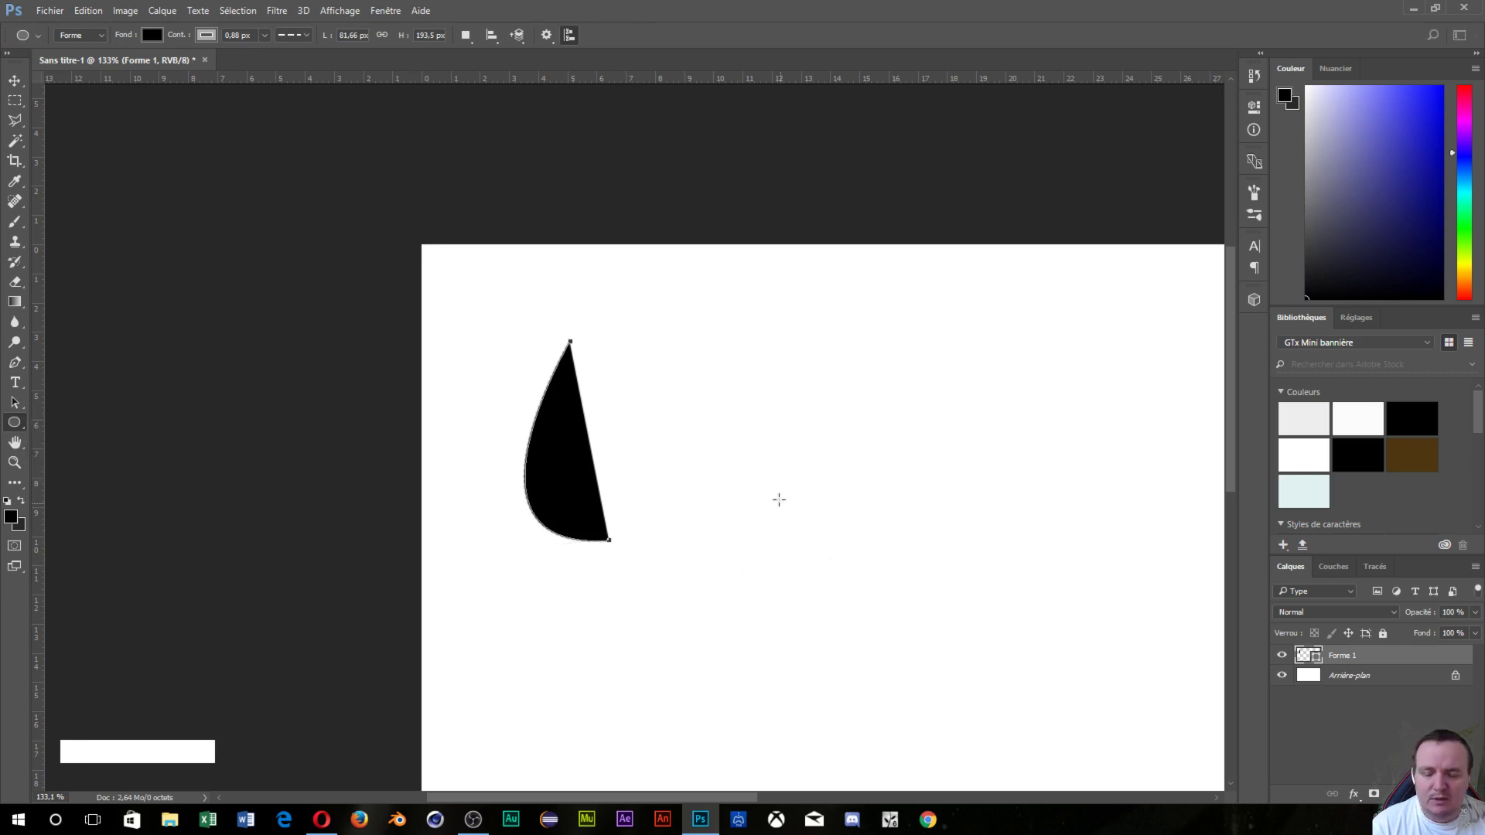
left_click_drag(776, 462, 985, 660)
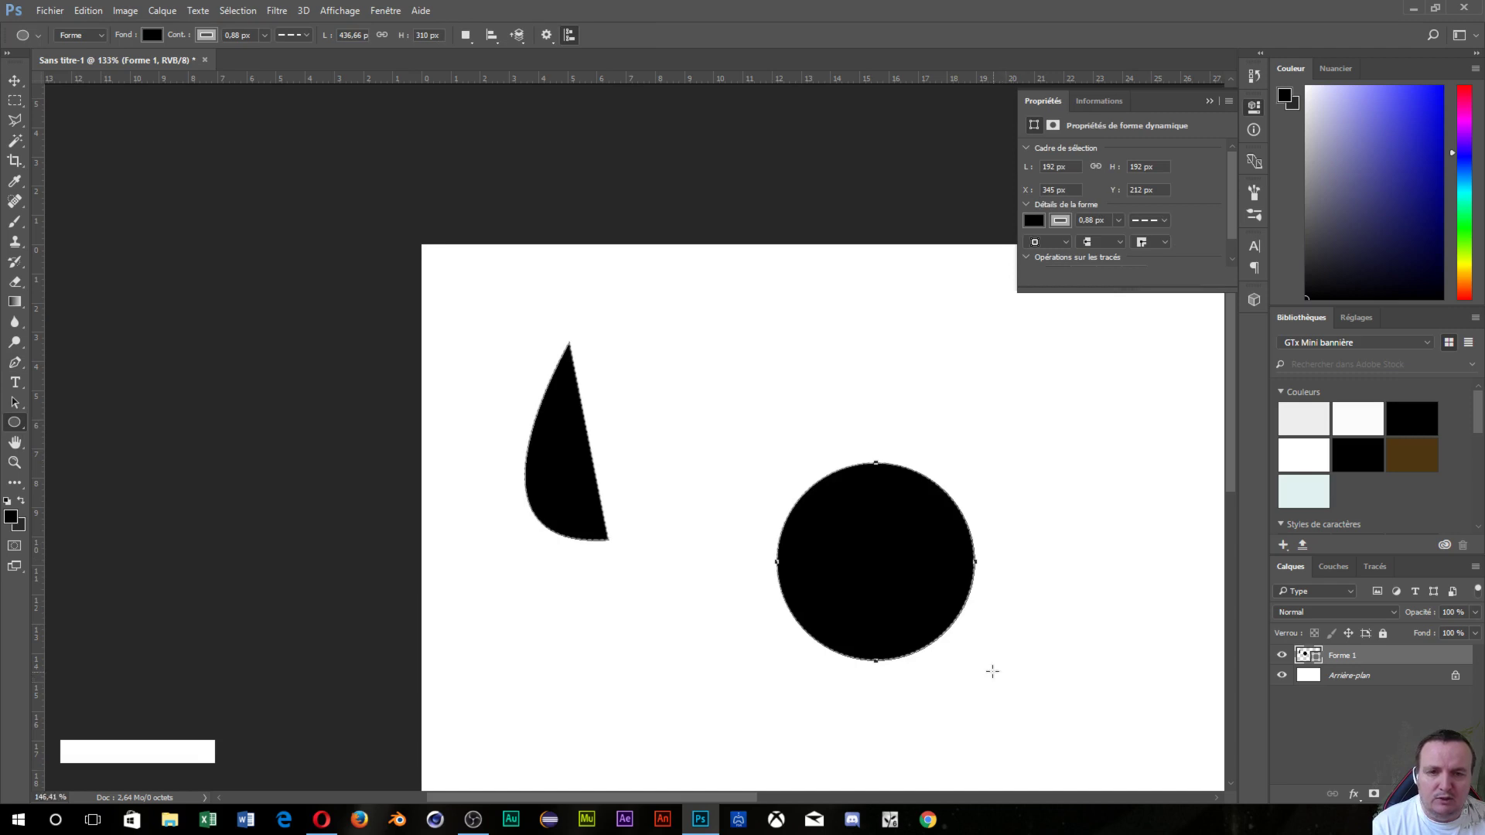
scroll(992, 671, "up", 2)
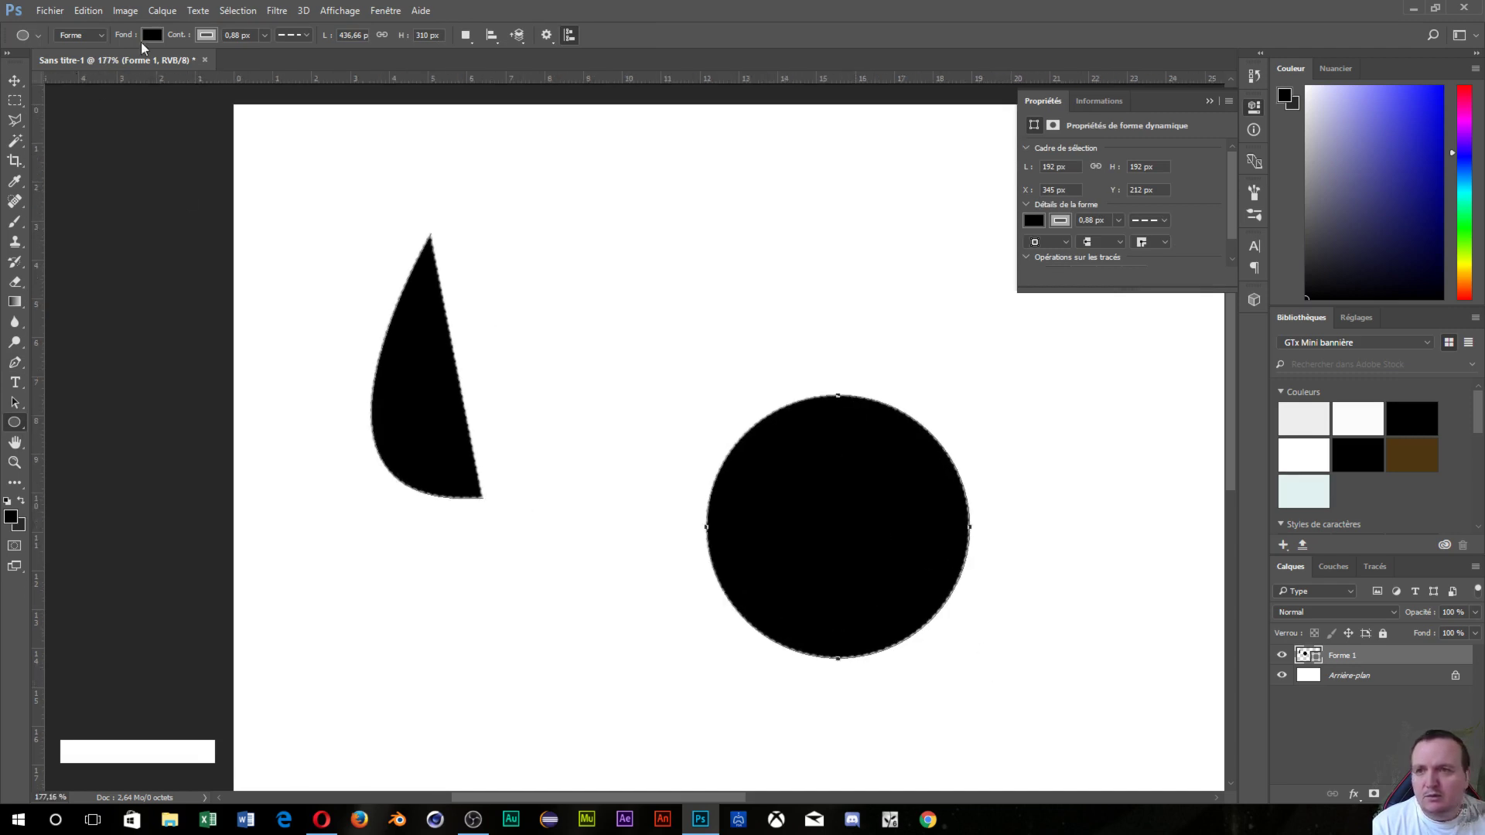
- Remove the fill from the Forme 1 shapes so only their outlines are drawn
left_click(152, 35)
left_click(65, 64)
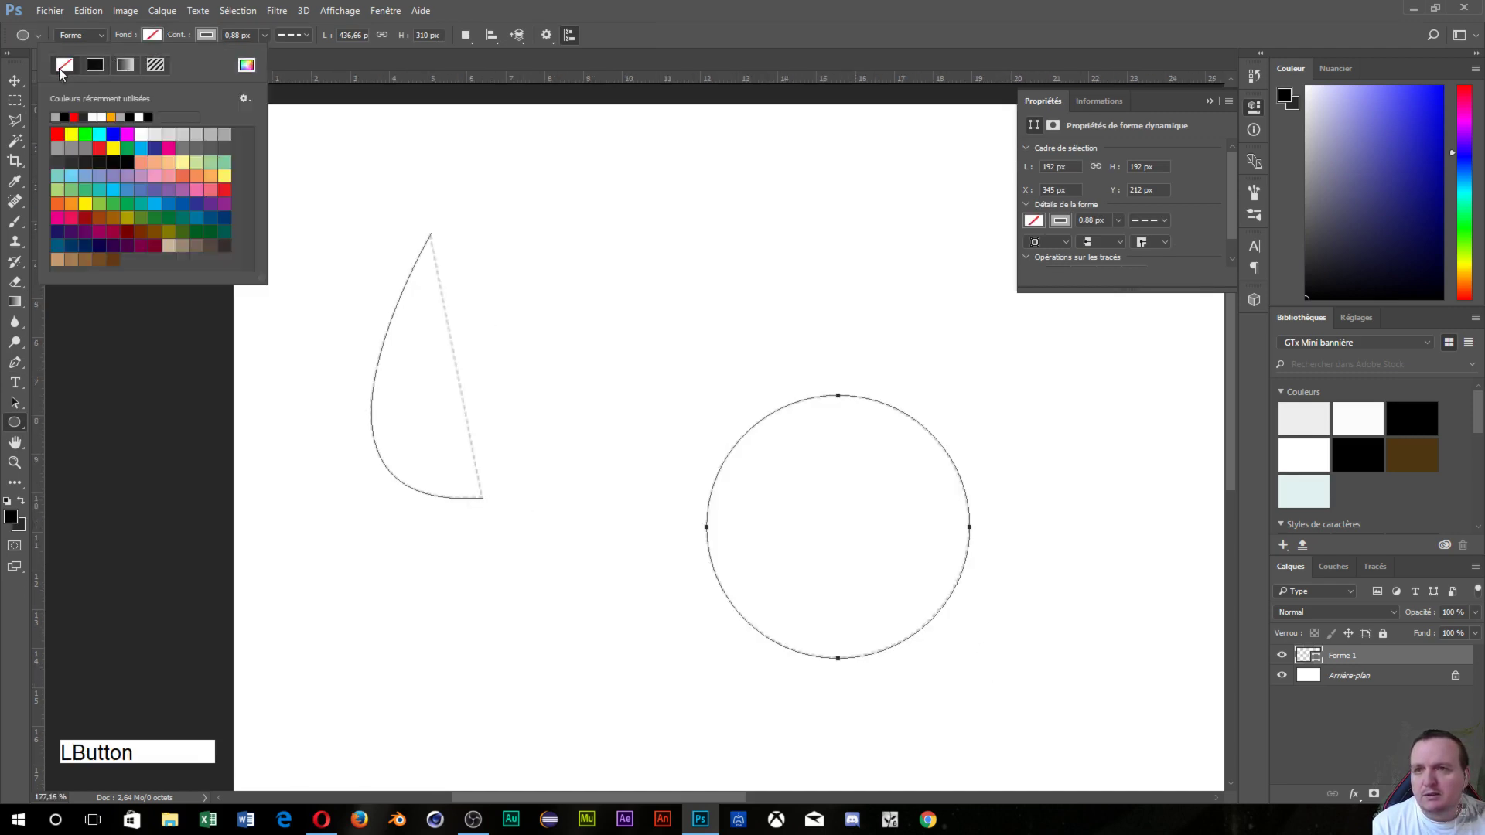
left_click(666, 27)
right_click(1414, 653)
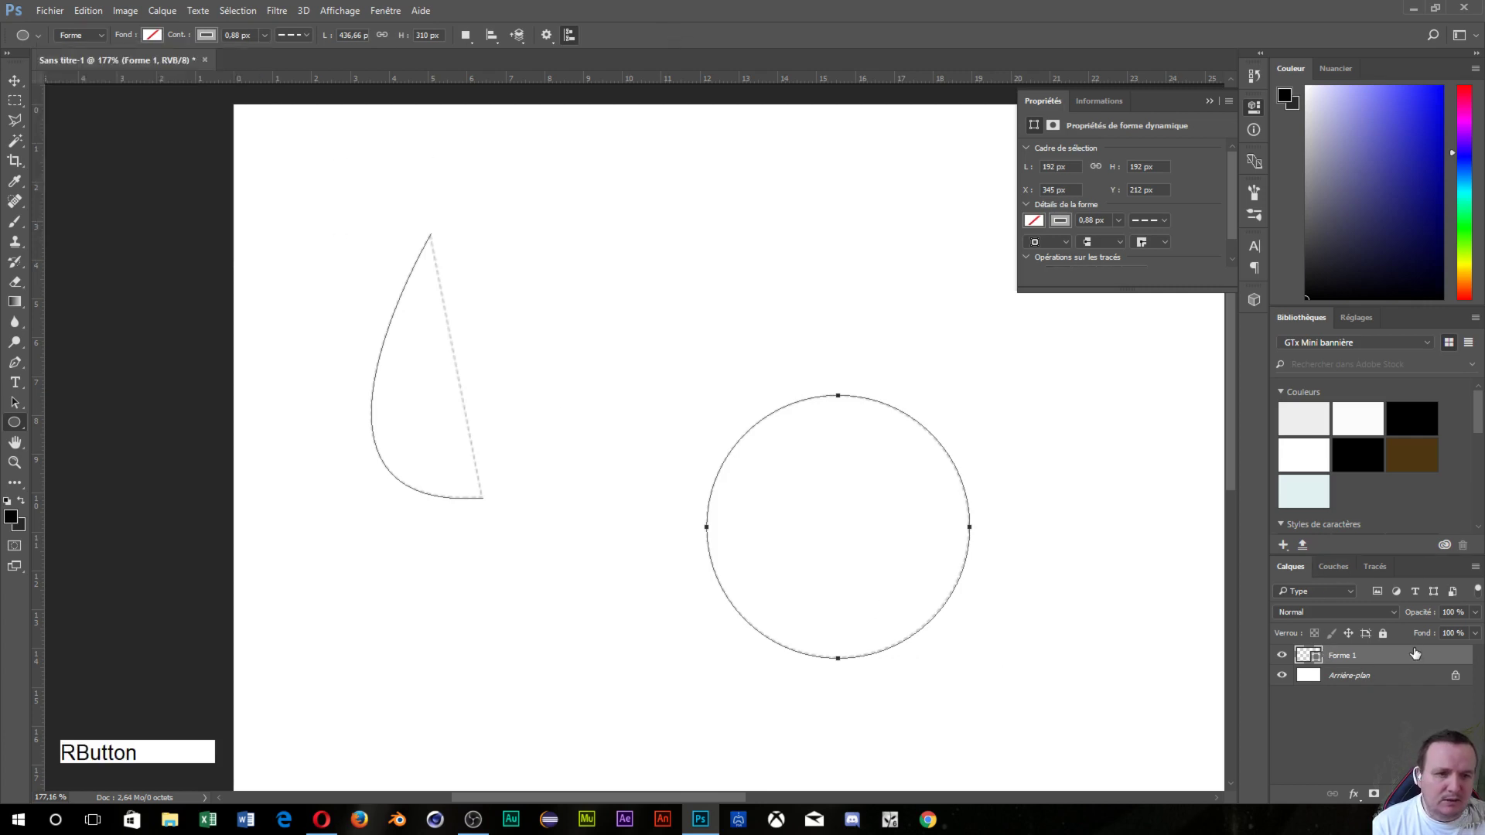
left_click(1425, 739)
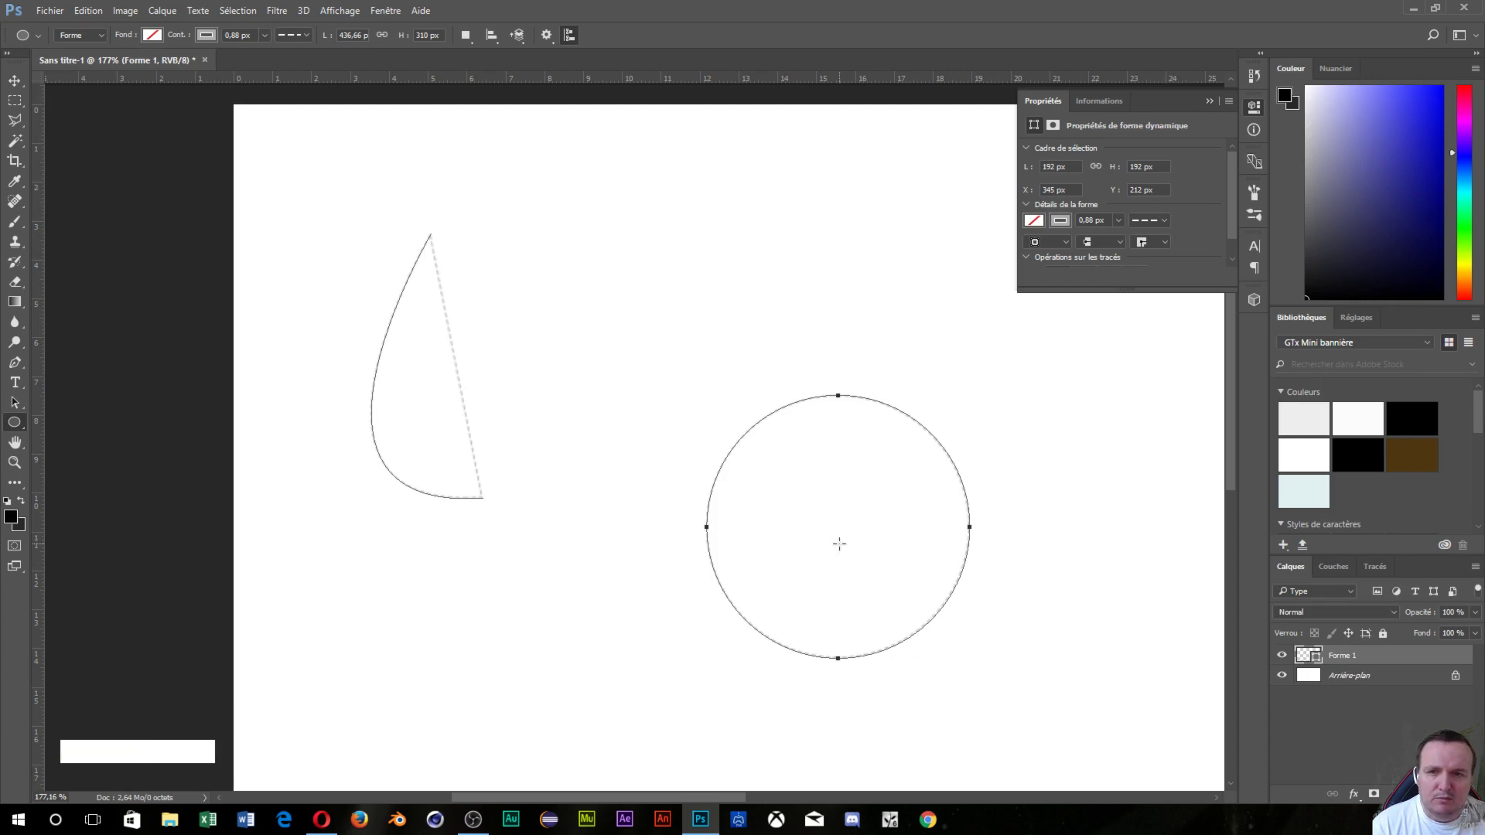
scroll(839, 543, "up", 2)
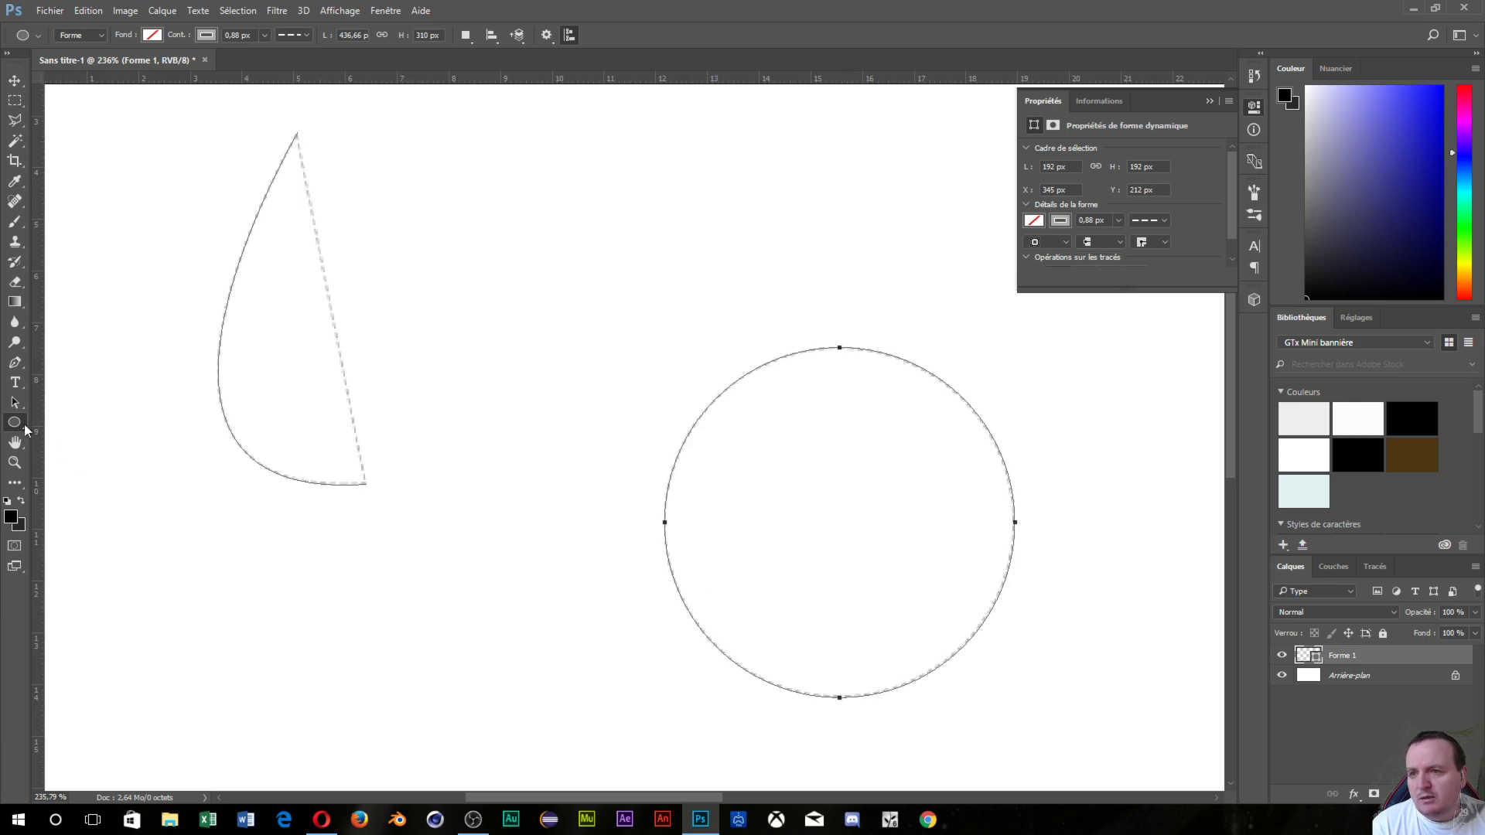
- With the Line tool, draw a 1 px vertical line about 193 px long across the circle, between its lower and upper anchor points
left_click(15, 423)
left_click(91, 482)
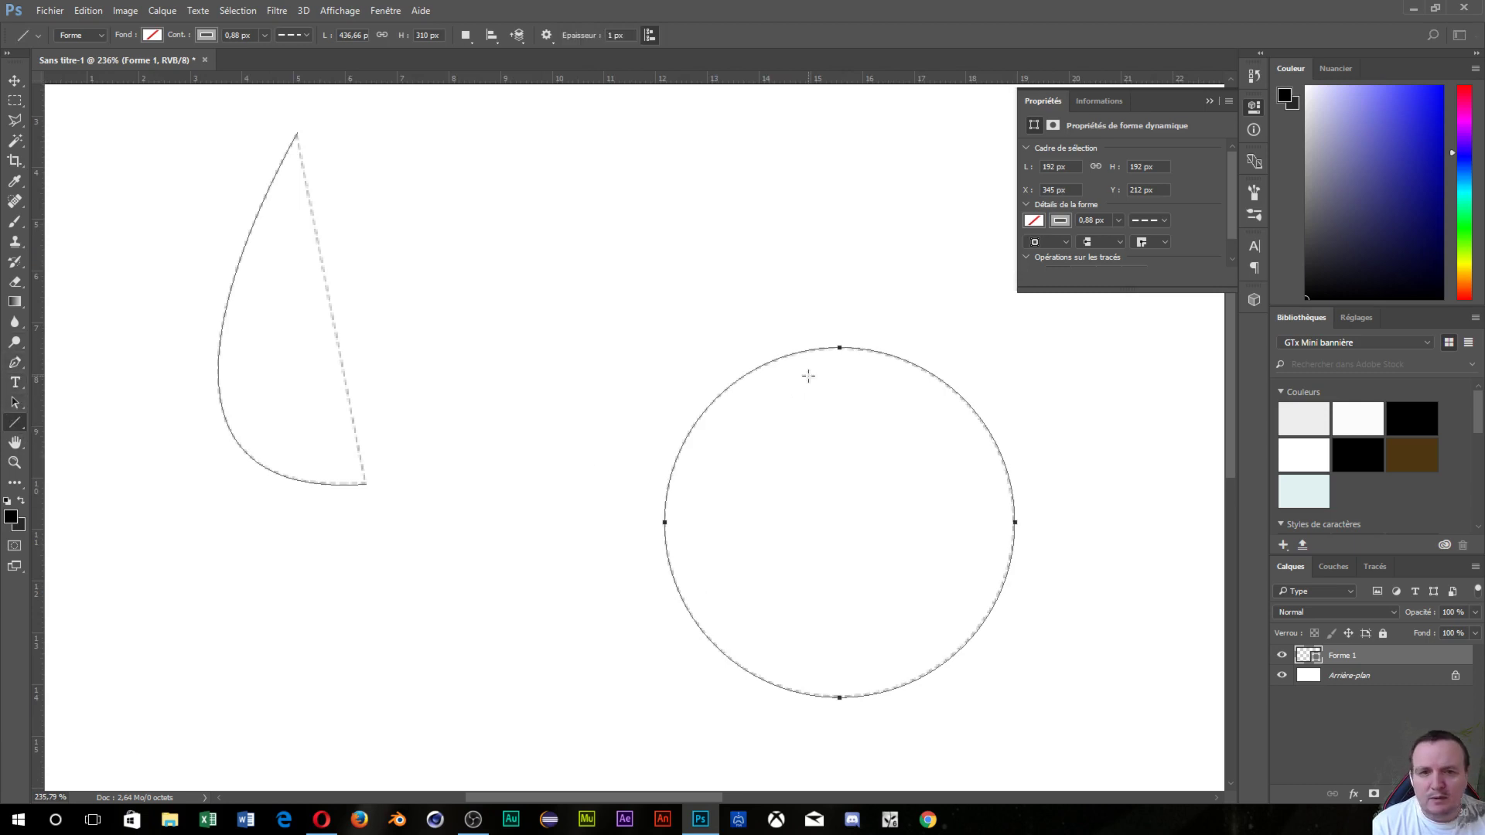
left_click(839, 348)
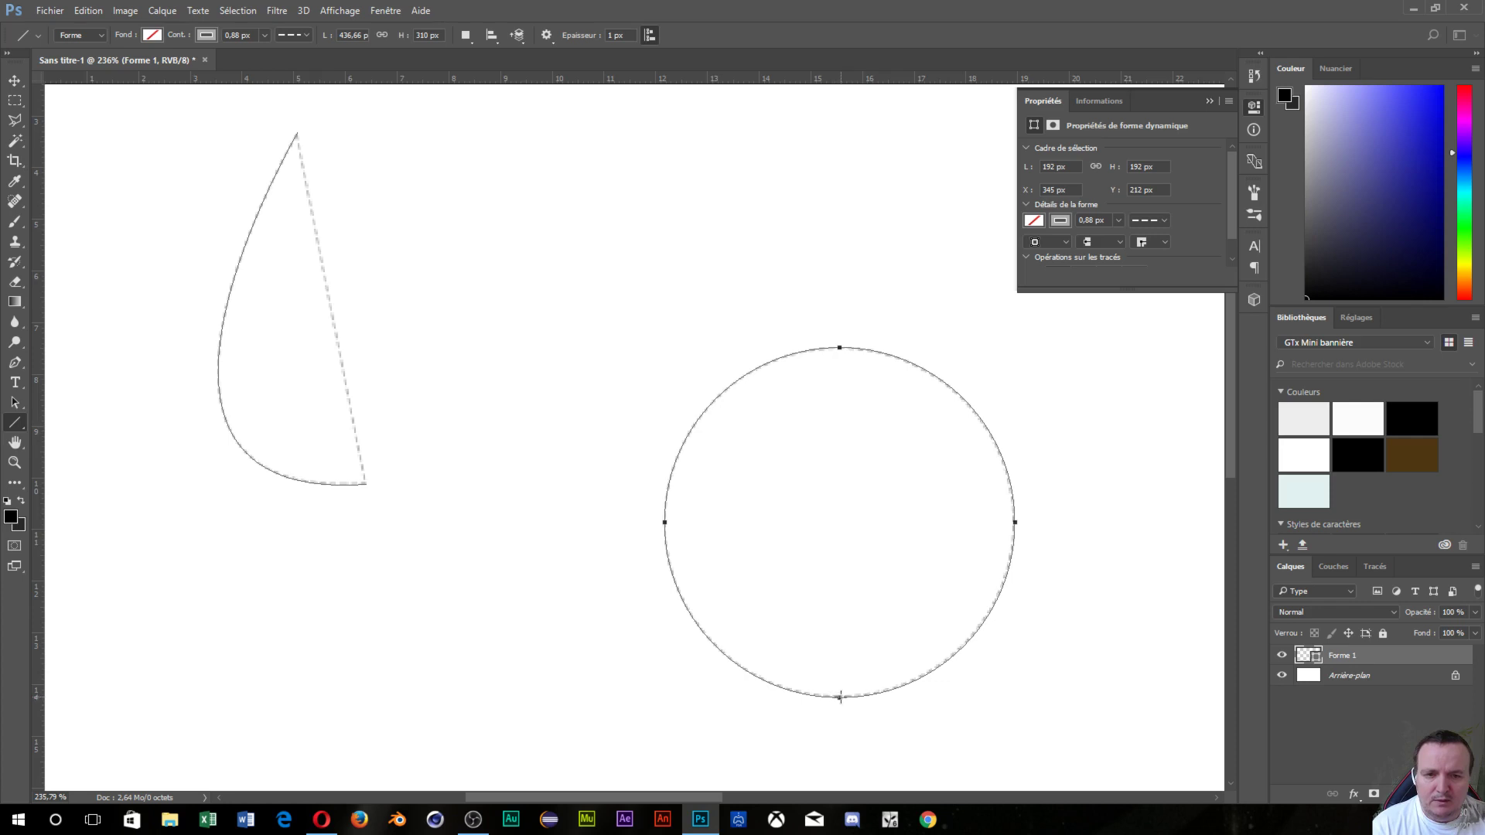
left_click_drag(838, 696, 838, 348)
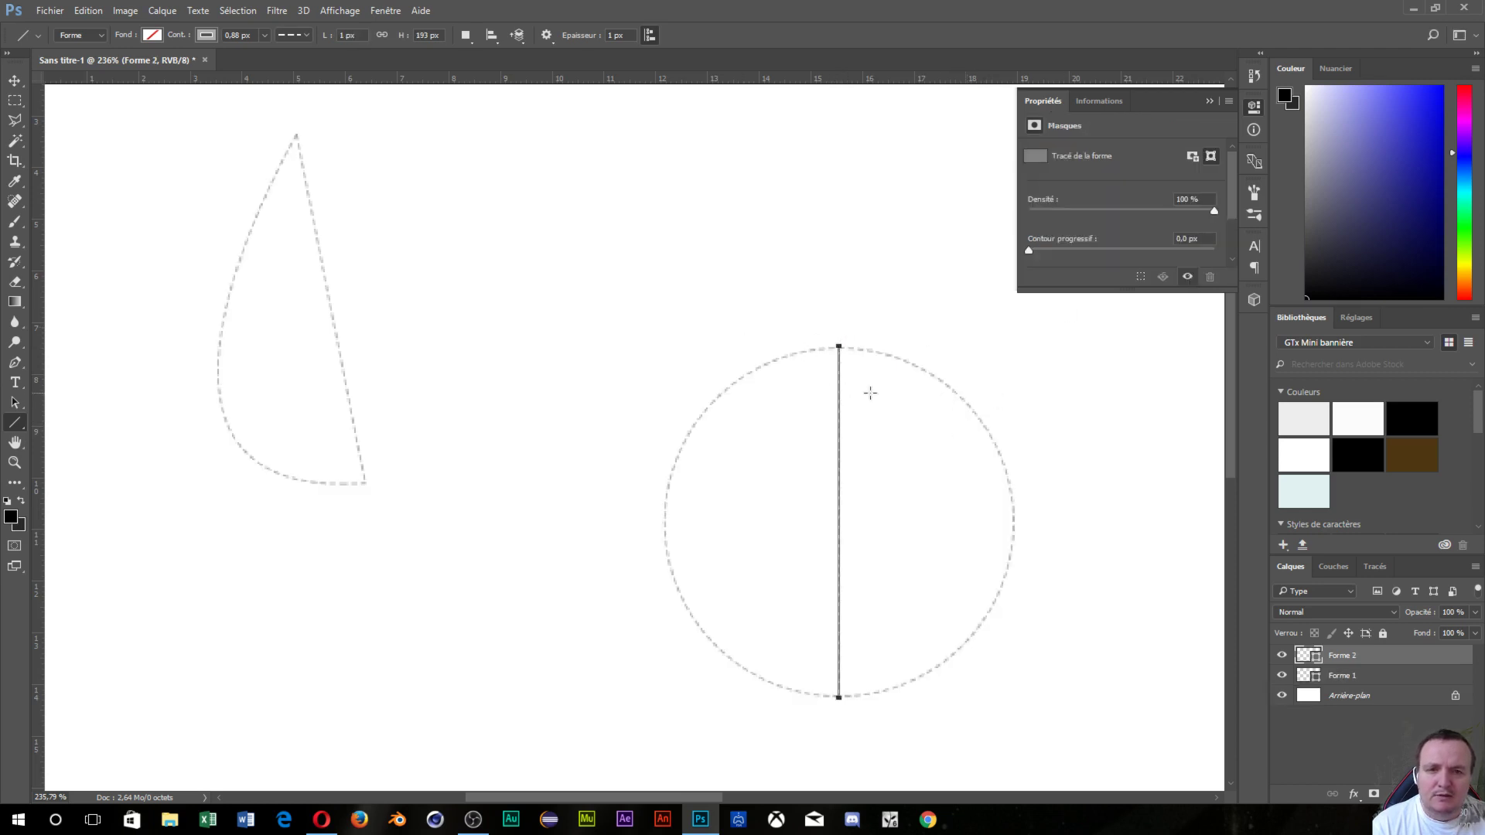
scroll(869, 391, "up", 5)
scroll(870, 393, "up", 3)
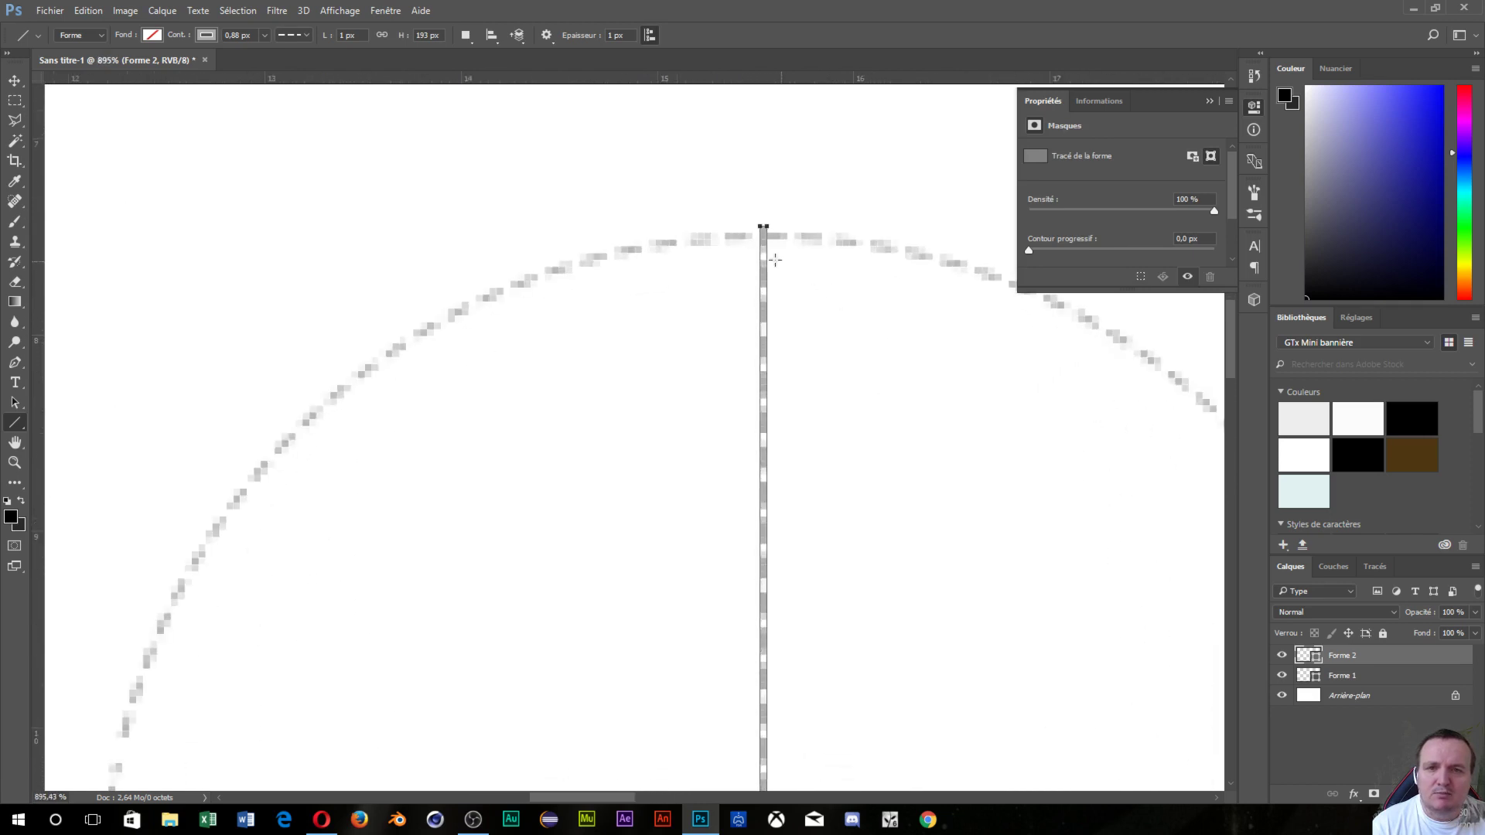
scroll(828, 279, "down", 1)
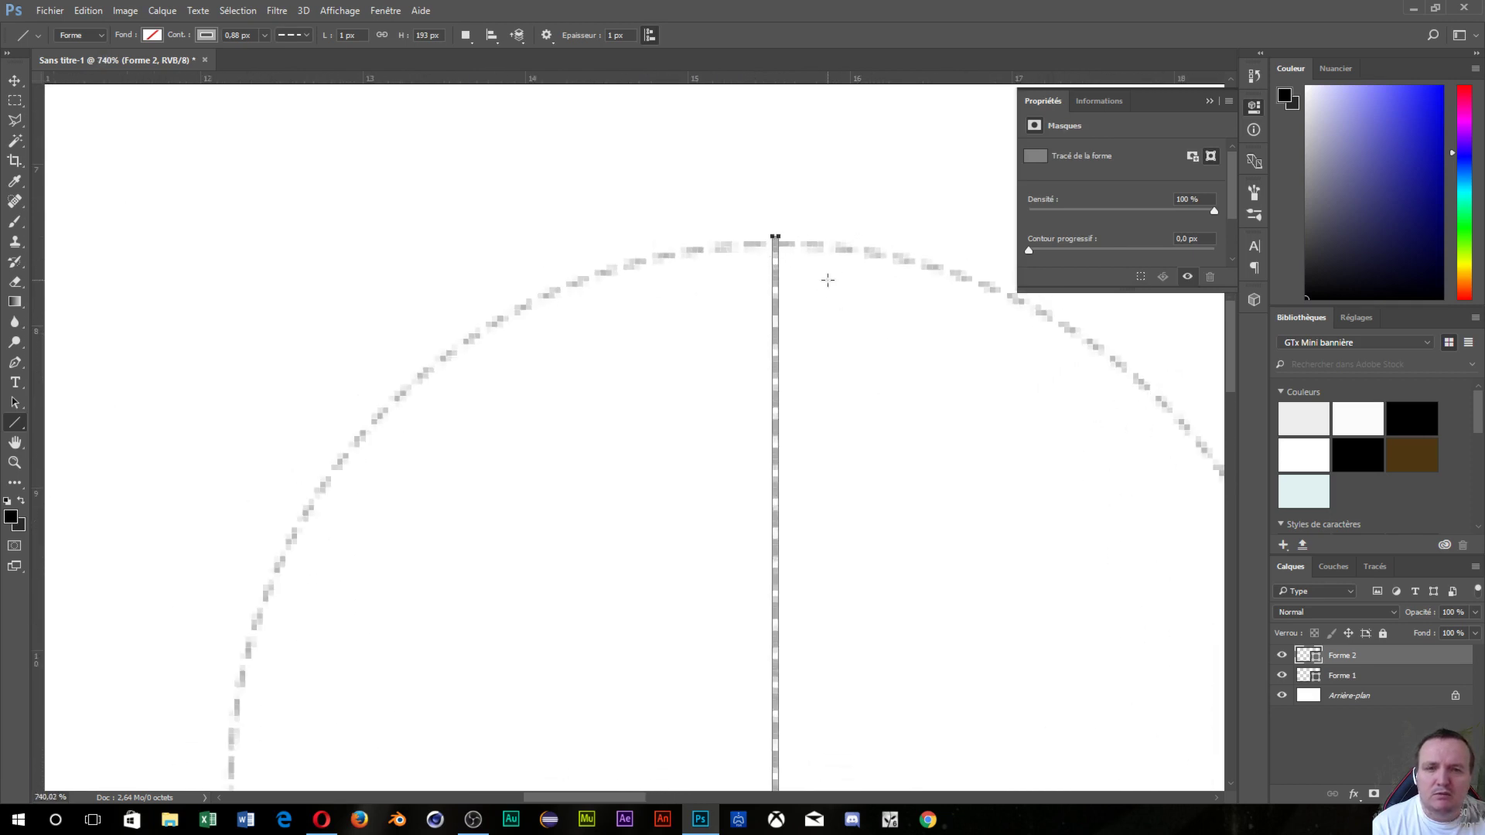
scroll(777, 334, "down", 5)
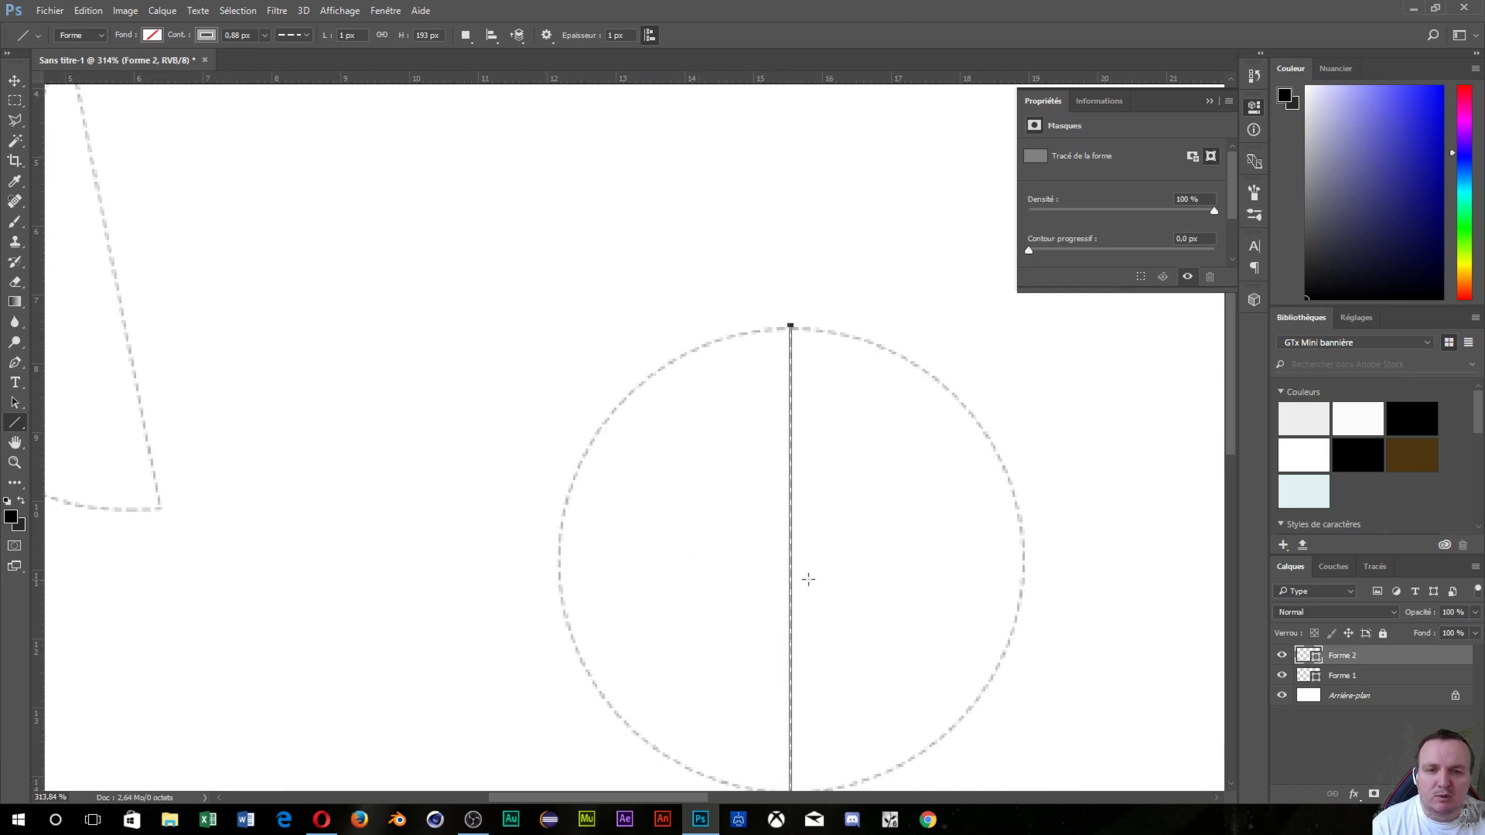
scroll(819, 523, "up", 2)
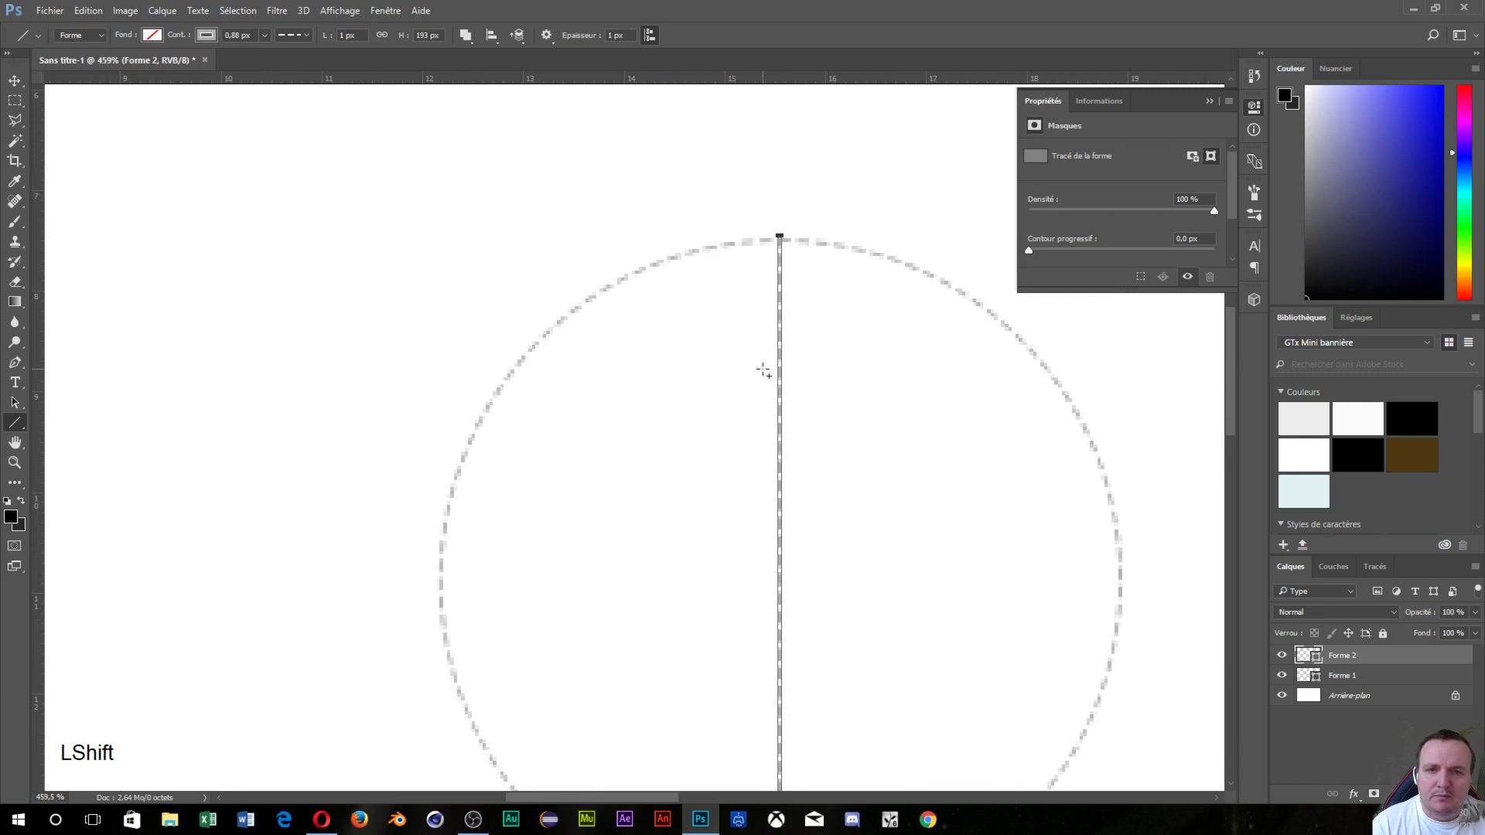
- Try drawing a short slanted line inside the circle, about 31 × 8 px, and undo it
key("shift")
key("alt")
key("space")
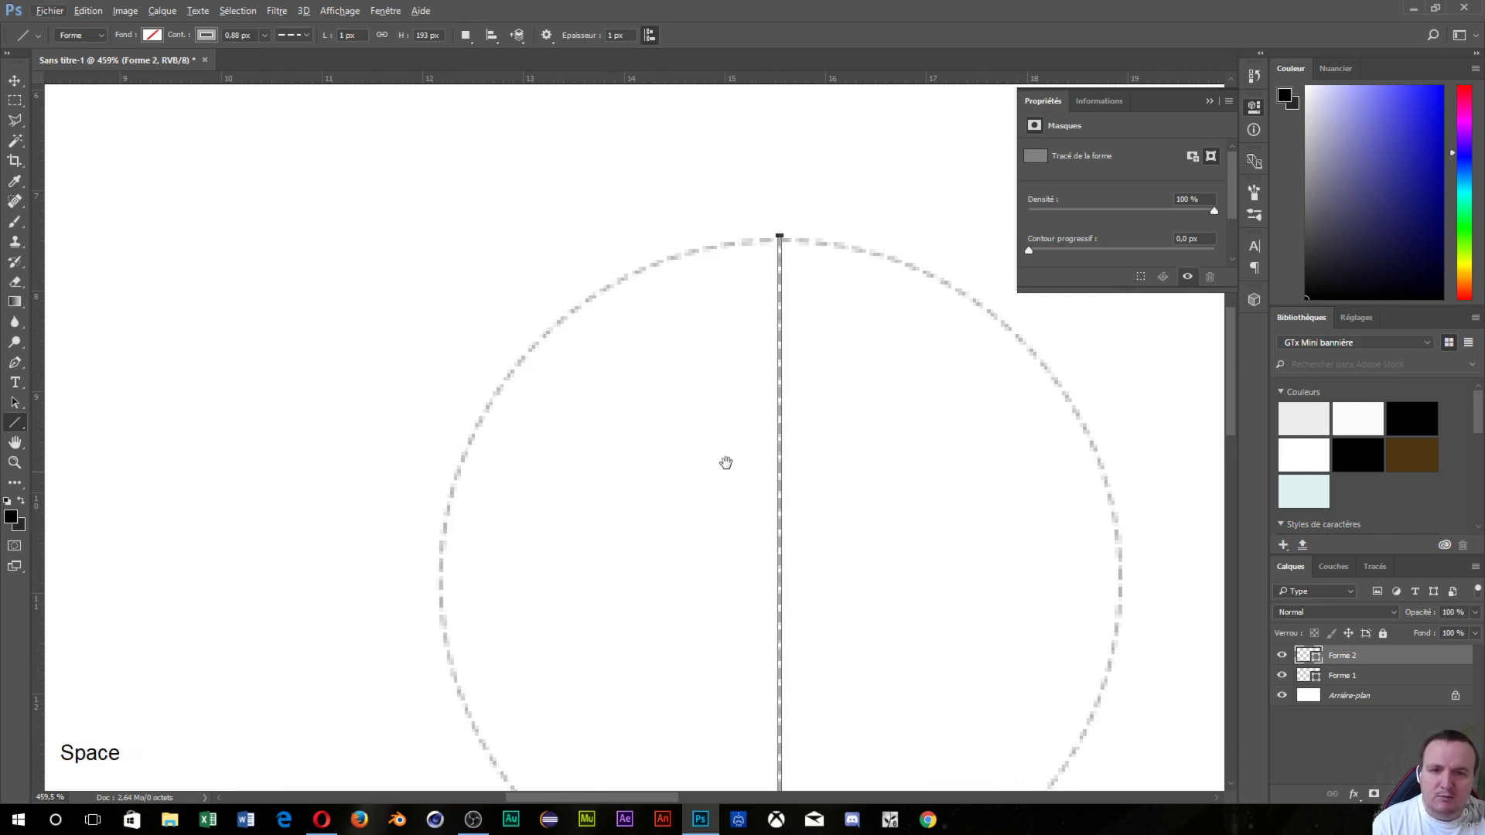
left_click_drag(833, 361, 691, 539)
key("space")
left_click_drag(889, 503, 822, 501)
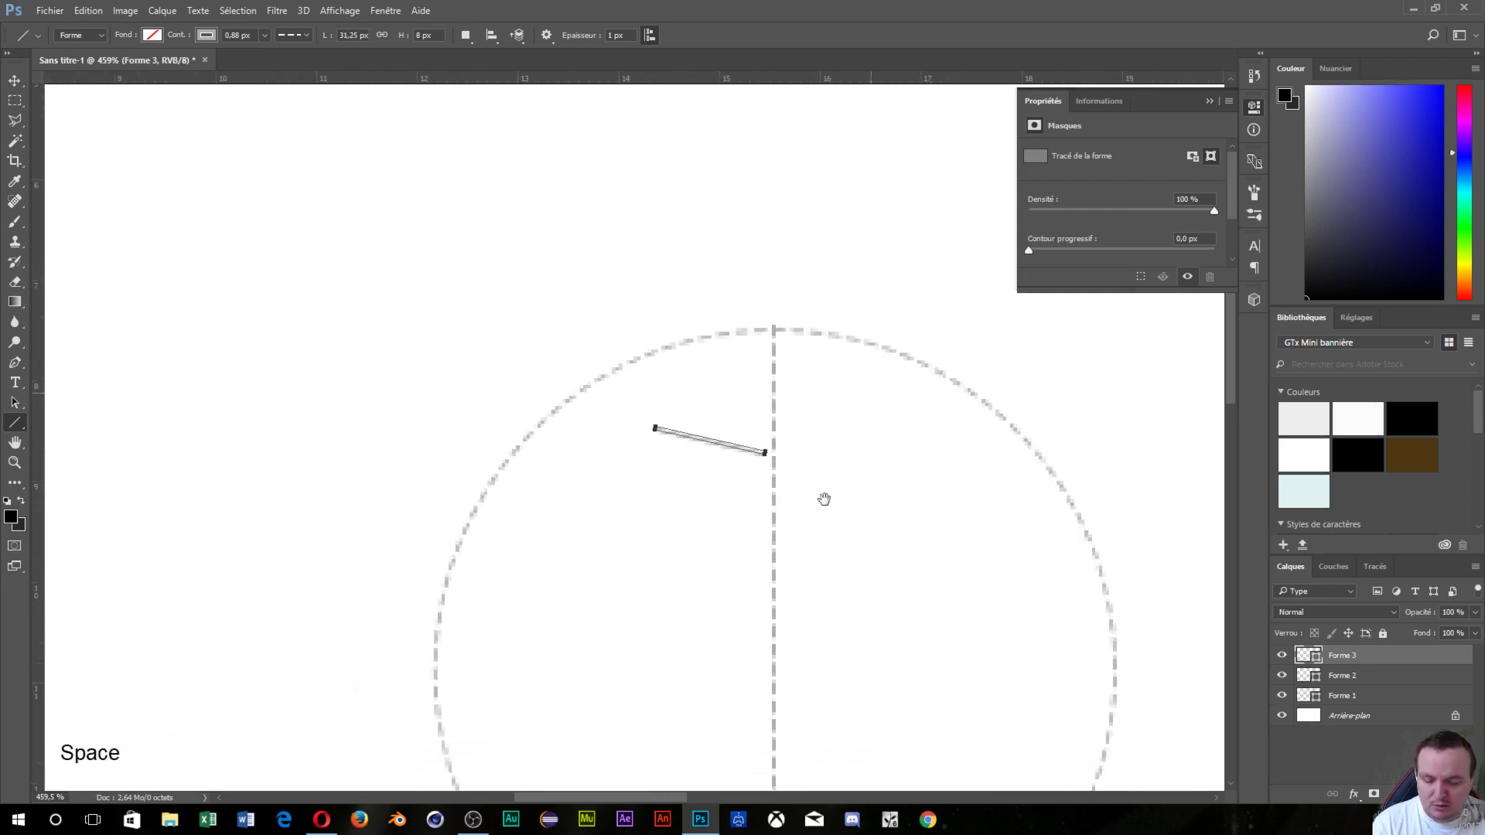
key("ctrl")
key("ctrl+z")
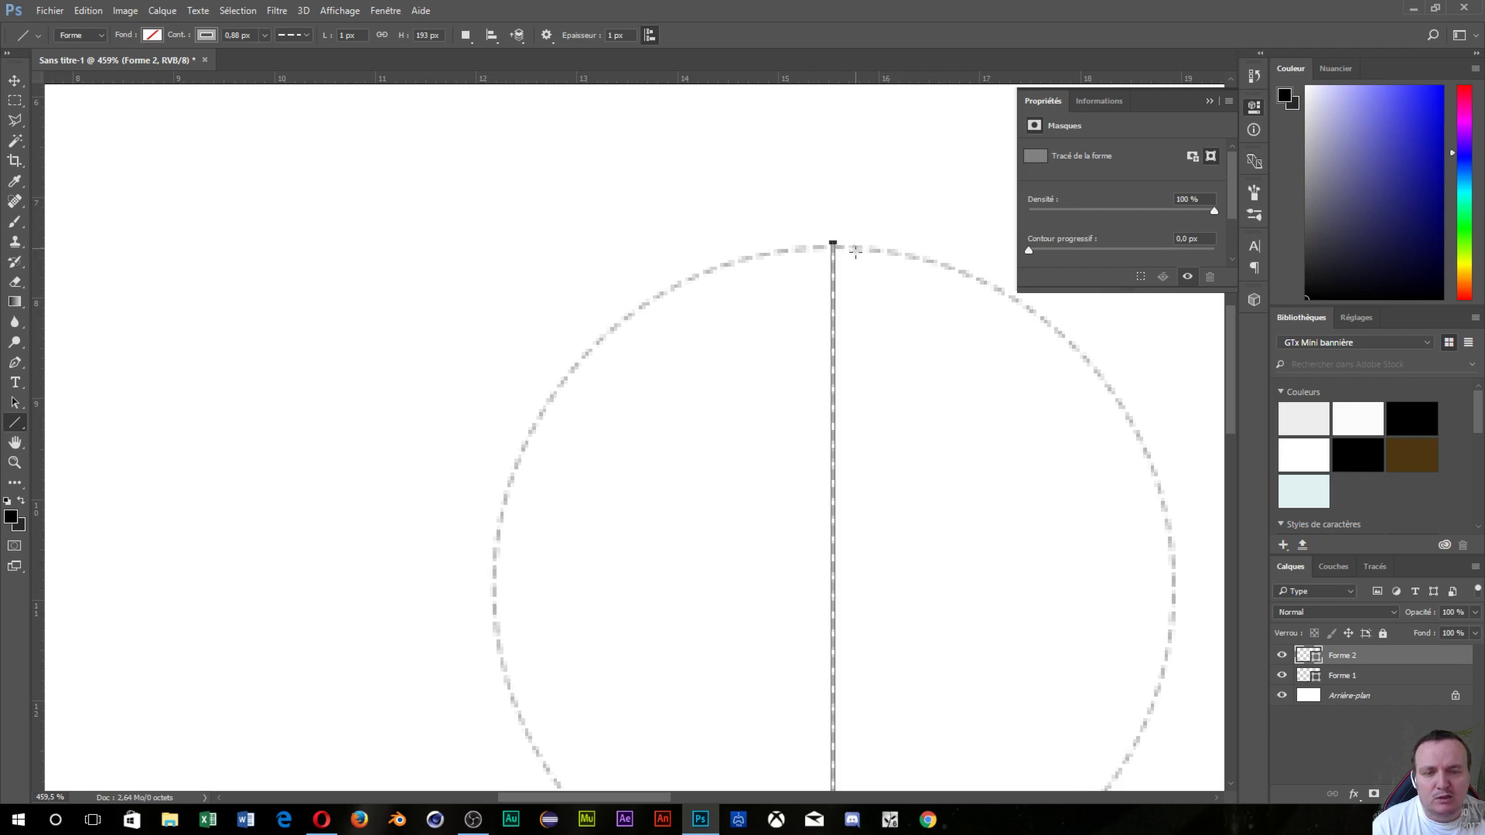
- Undo the vertical line, the fill removal, the circle and the handle adjustments on the curved shape
scroll(832, 238, "down", 5)
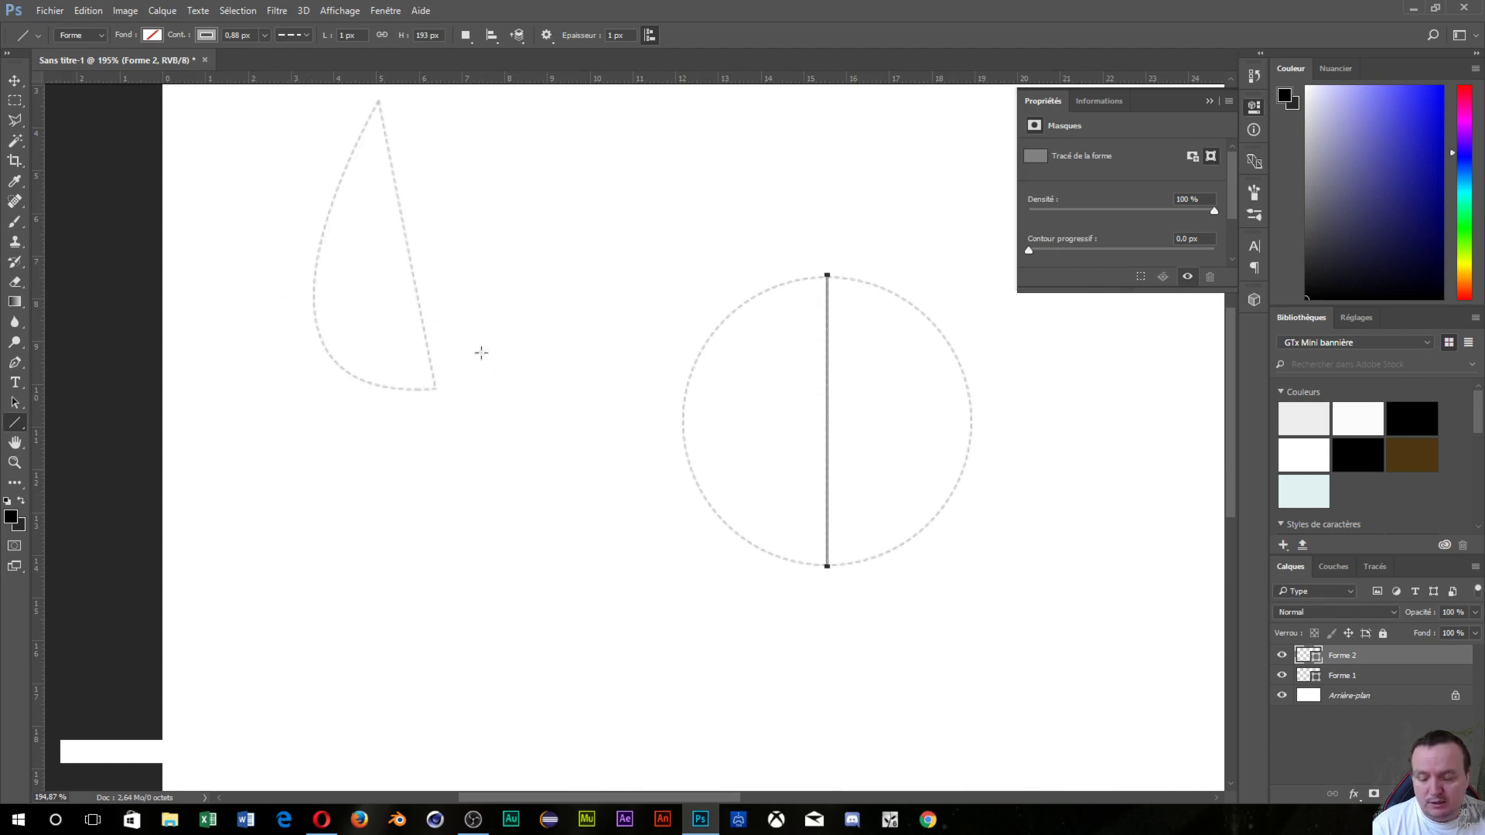
key("ctrl+alt+z")
key("ctrl+alt+z")
key("ctrl+alt+z")
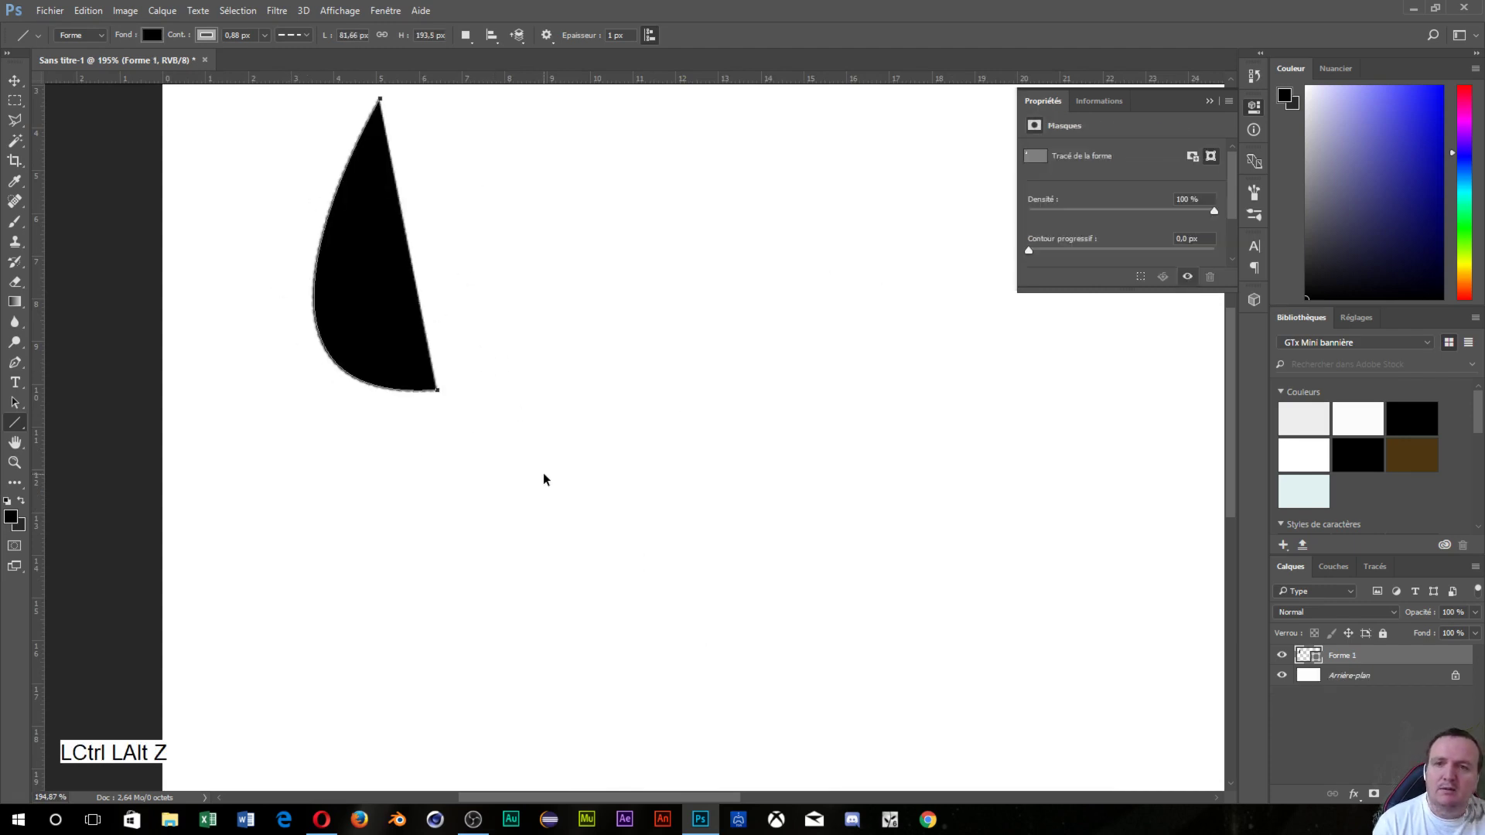
key("ctrl+alt+z")
key("ctrl+alt+z")
key("ctrl+alt+z")
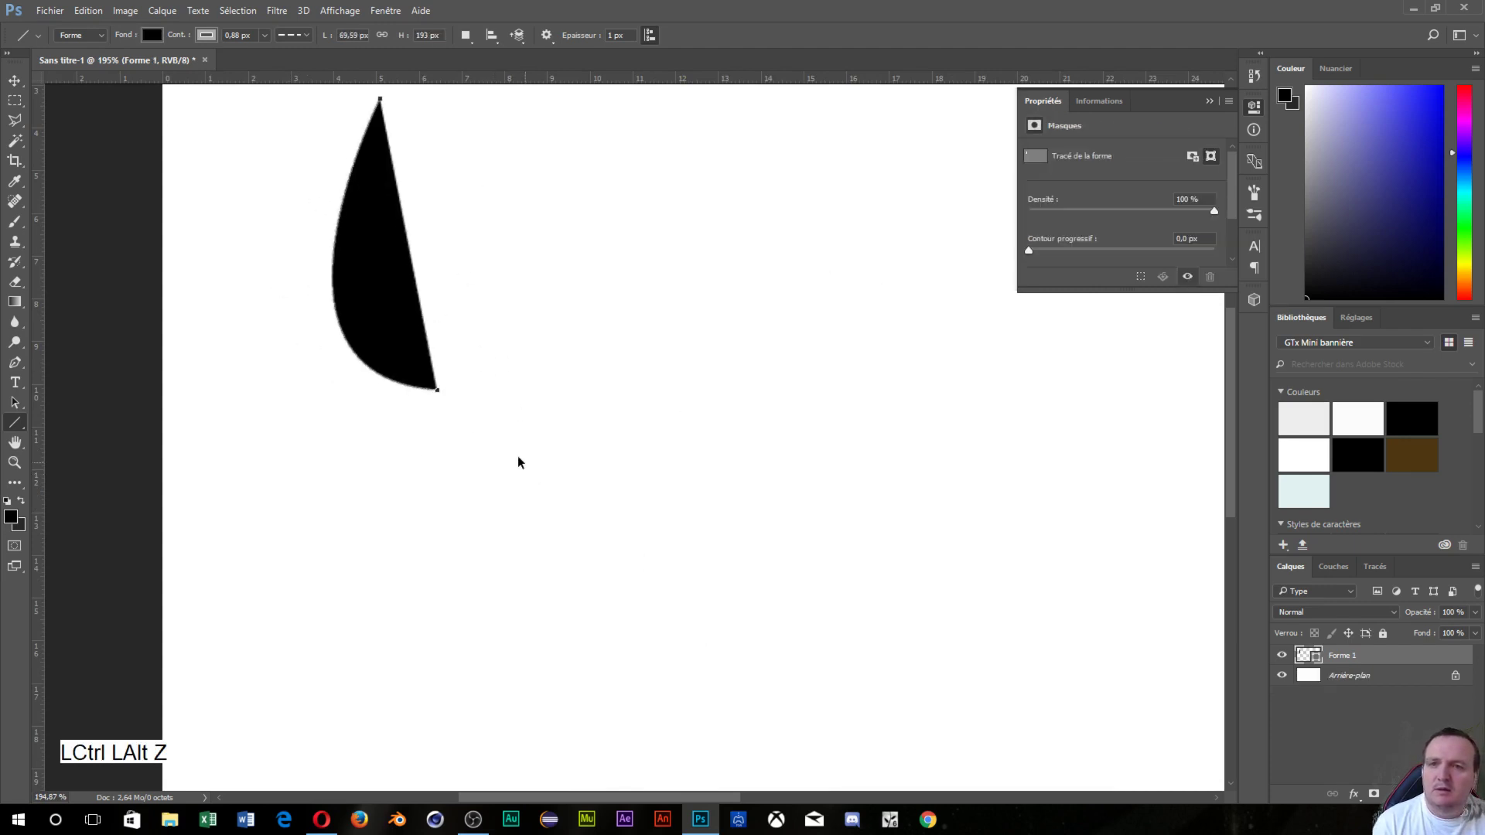
- With the Pen tool active, raise the lower anchor's incoming handle so that both handles slope down to the right
left_click(14, 362)
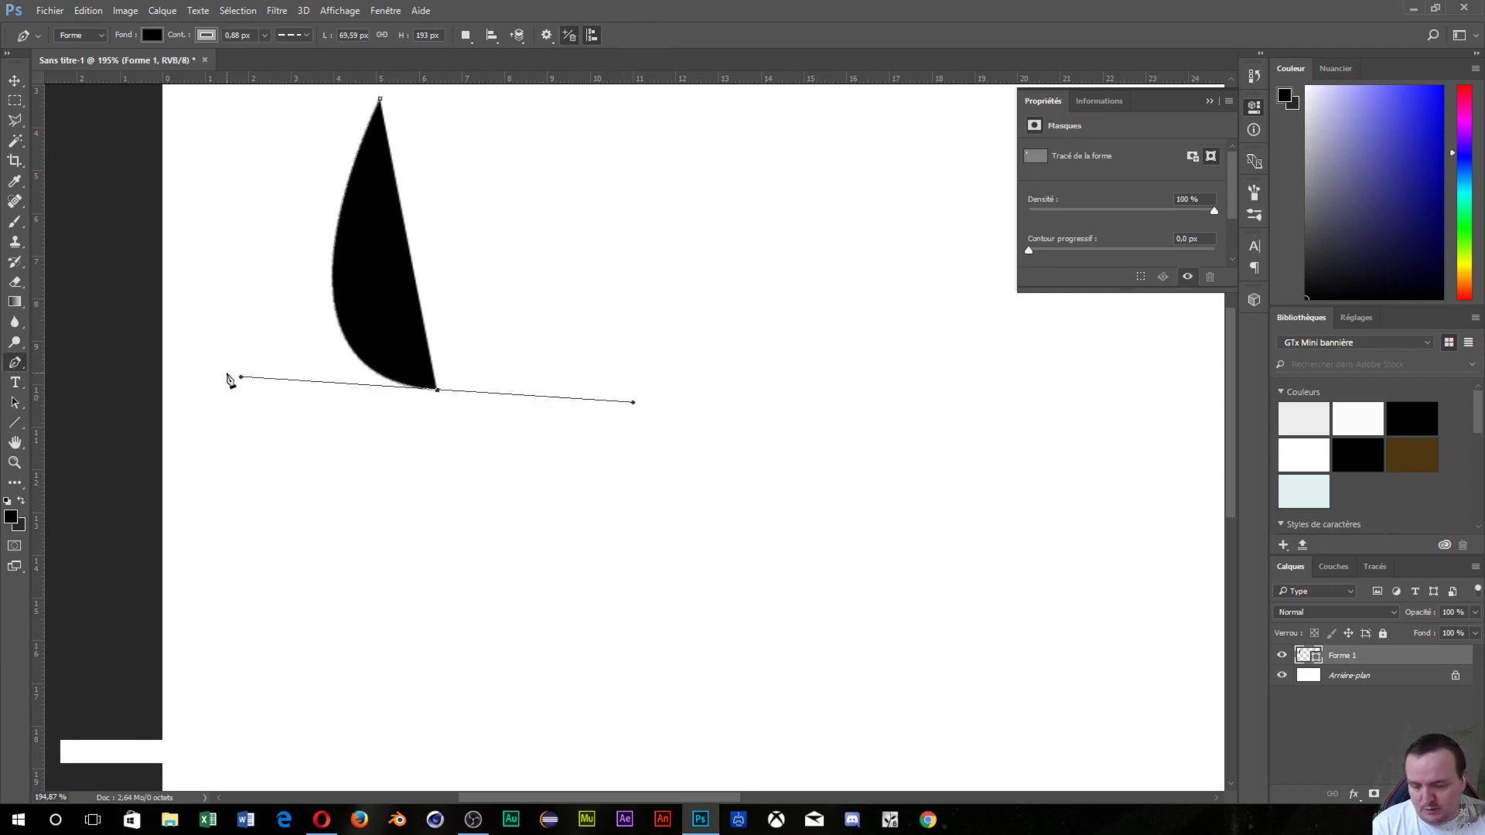
key("ctrl")
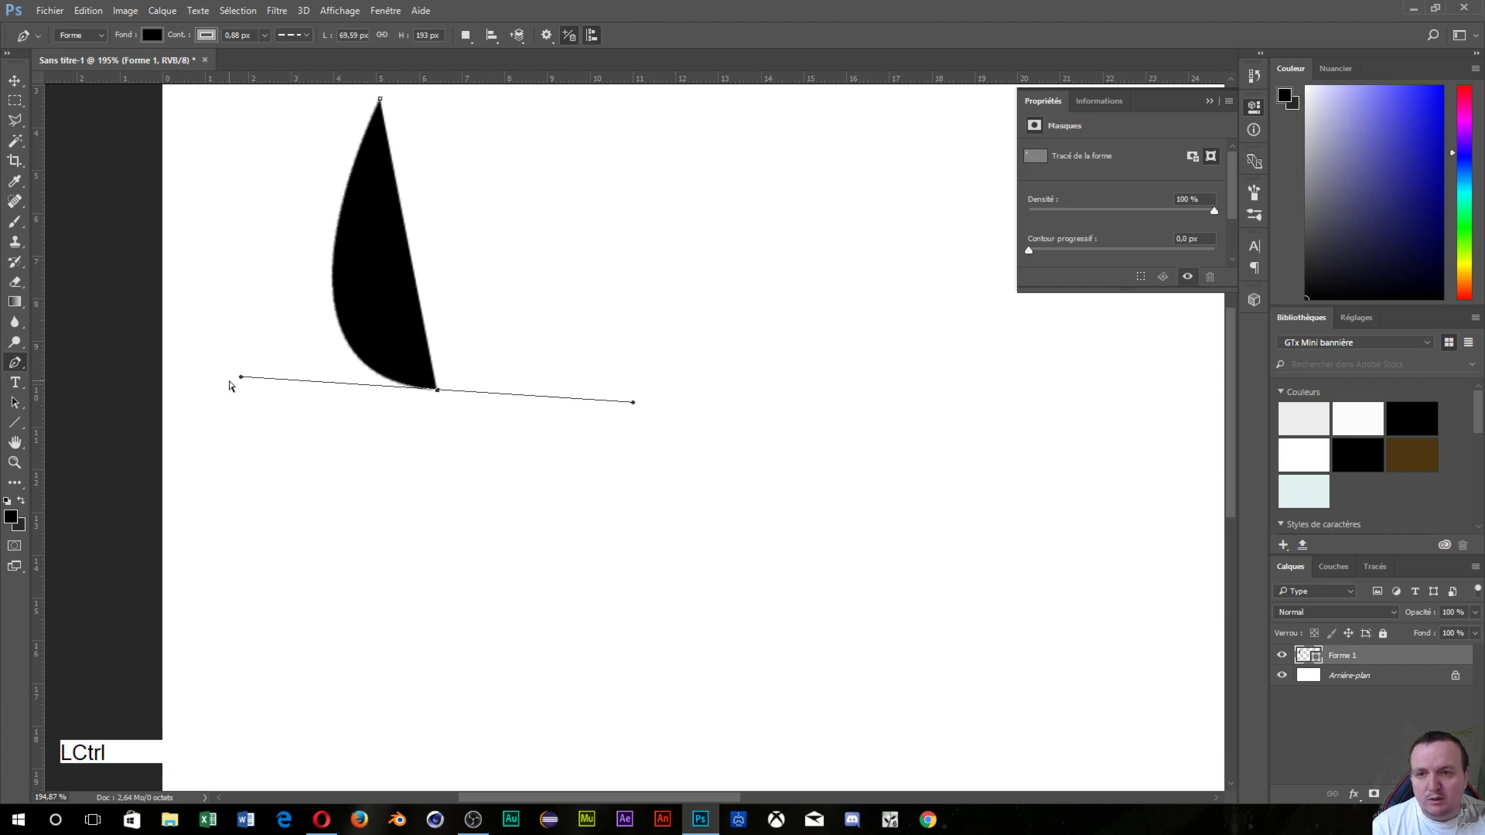
left_click_drag(241, 377, 227, 283)
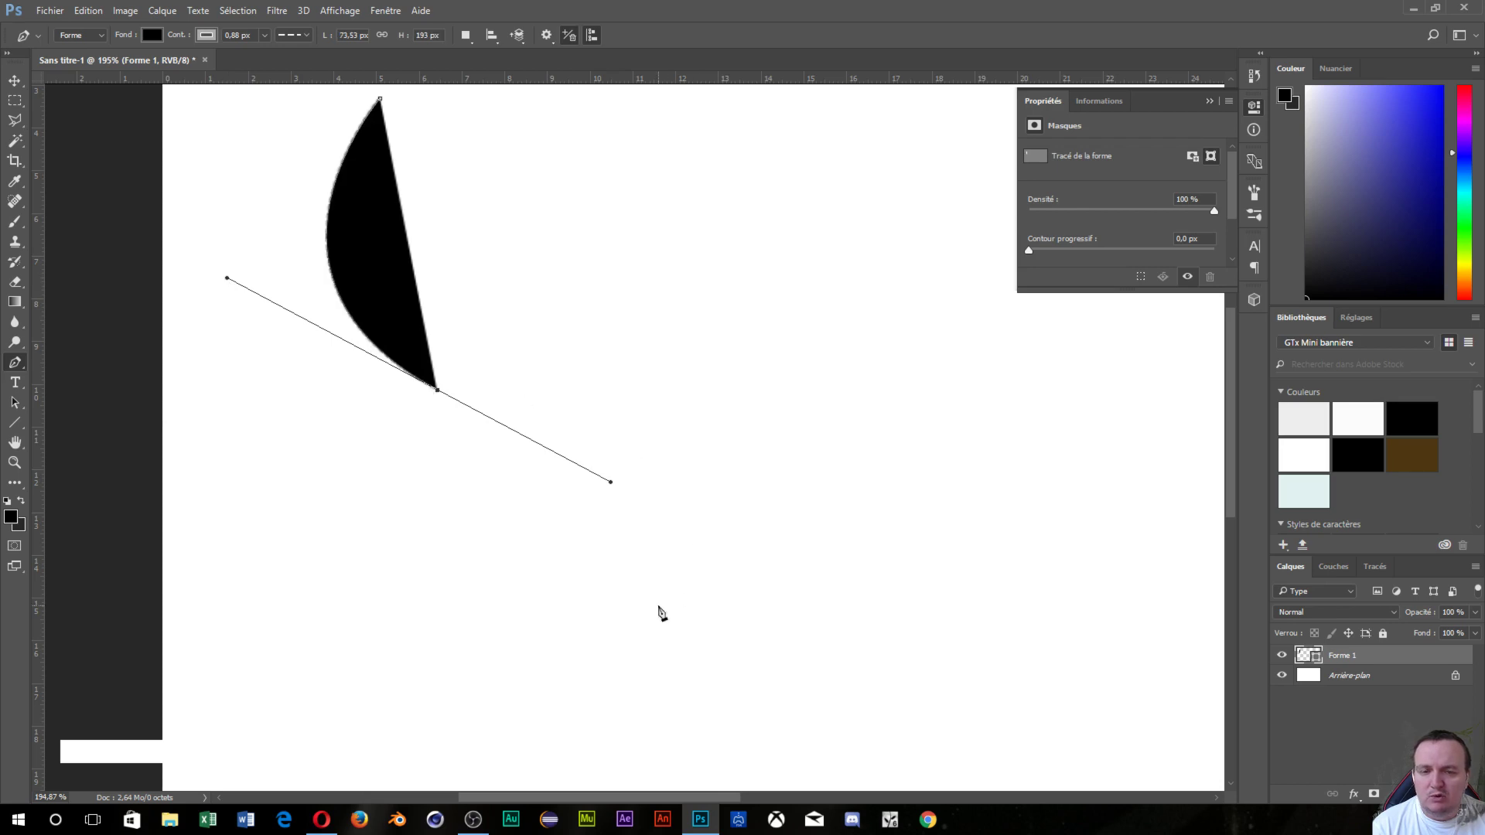
- Extend the path to a smooth anchor at the lower right, and swing the previous anchor's outgoing handle down to the left
left_click_drag(637, 626, 529, 679)
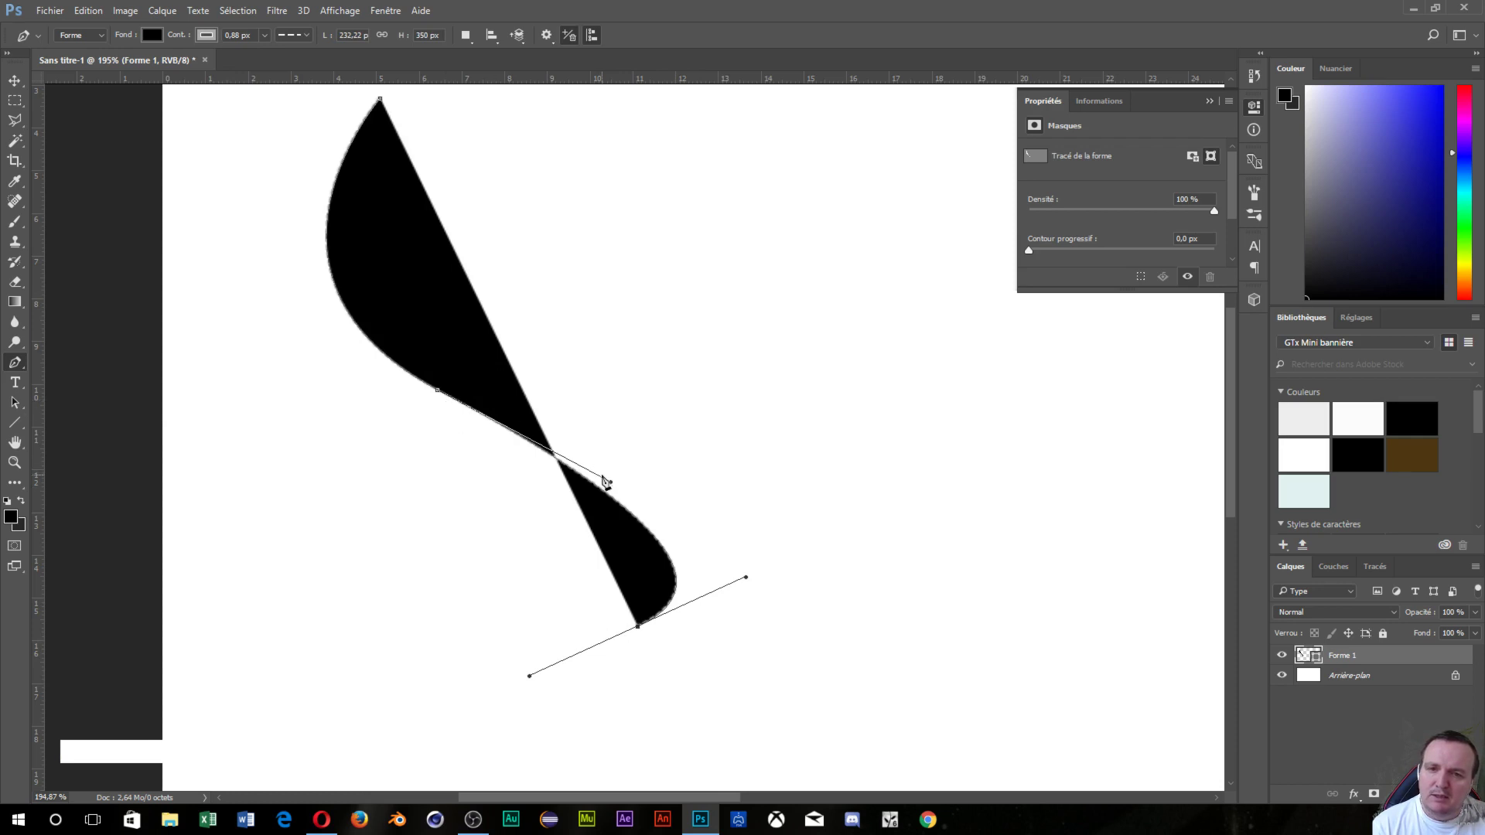
key("ctrl")
left_click_drag(613, 485, 372, 630)
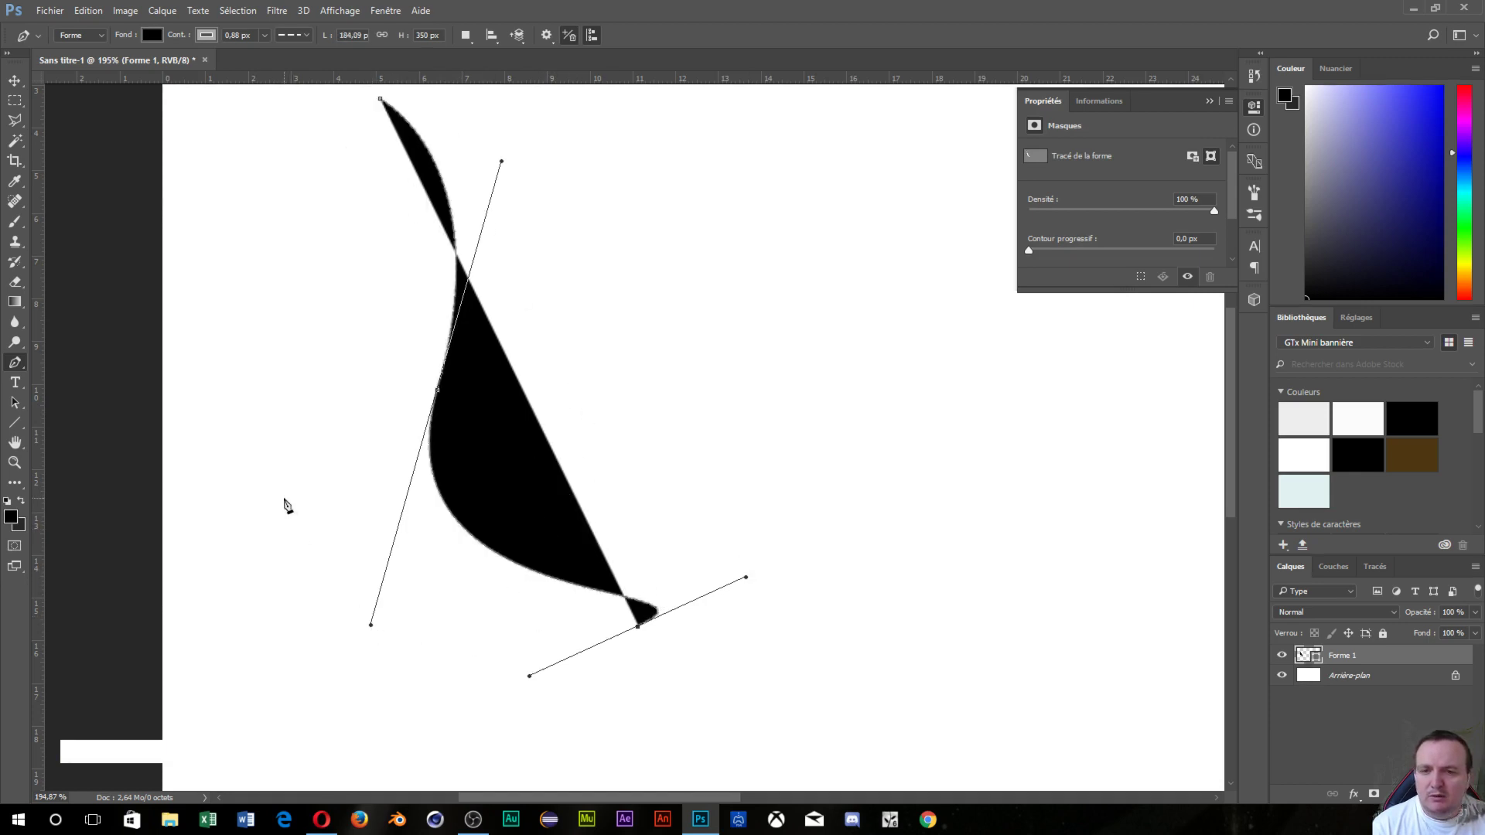
- Add smooth anchors at the lower left and upper left plus a top anchor, and close the path with a curve at its starting anchor
left_click_drag(285, 497, 292, 392)
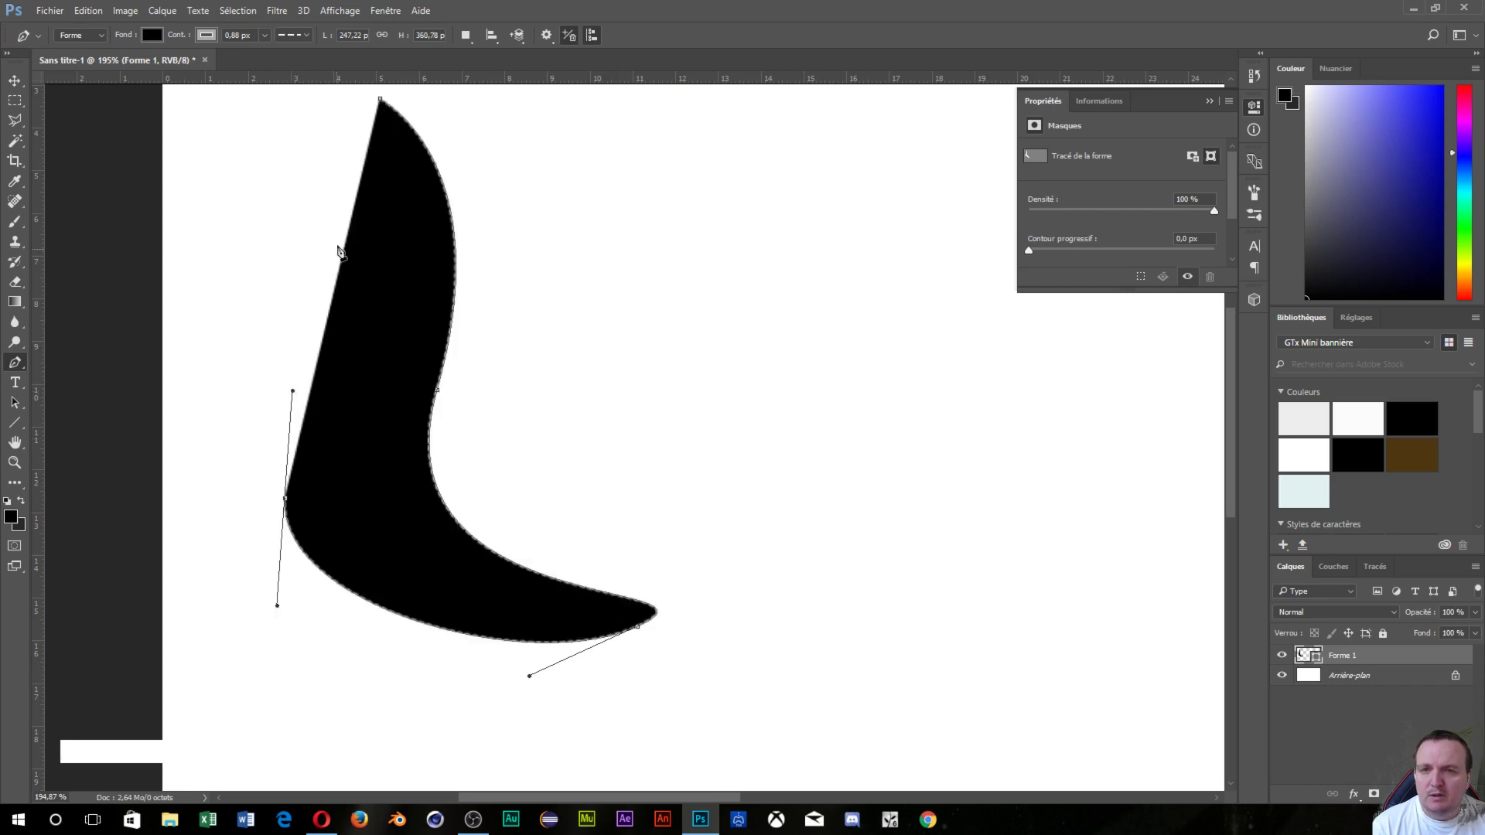
left_click_drag(227, 142, 177, 137)
left_click_drag(264, 93, 264, 94)
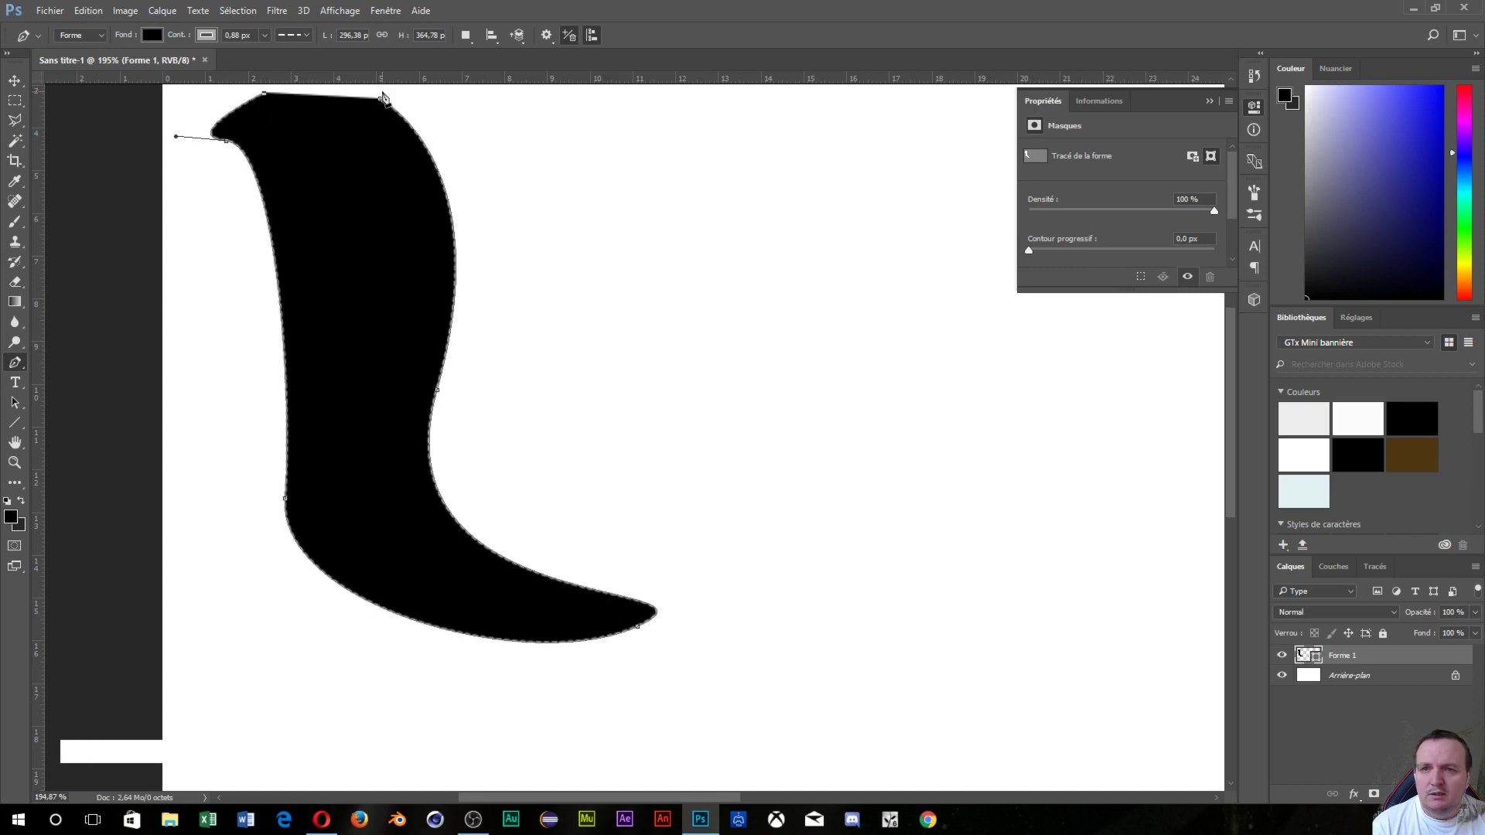
left_click_drag(381, 105, 384, 130)
- Remove the curved shape's fill and give it a solid stroke 3.79 px wide
scroll(597, 285, "down", 3)
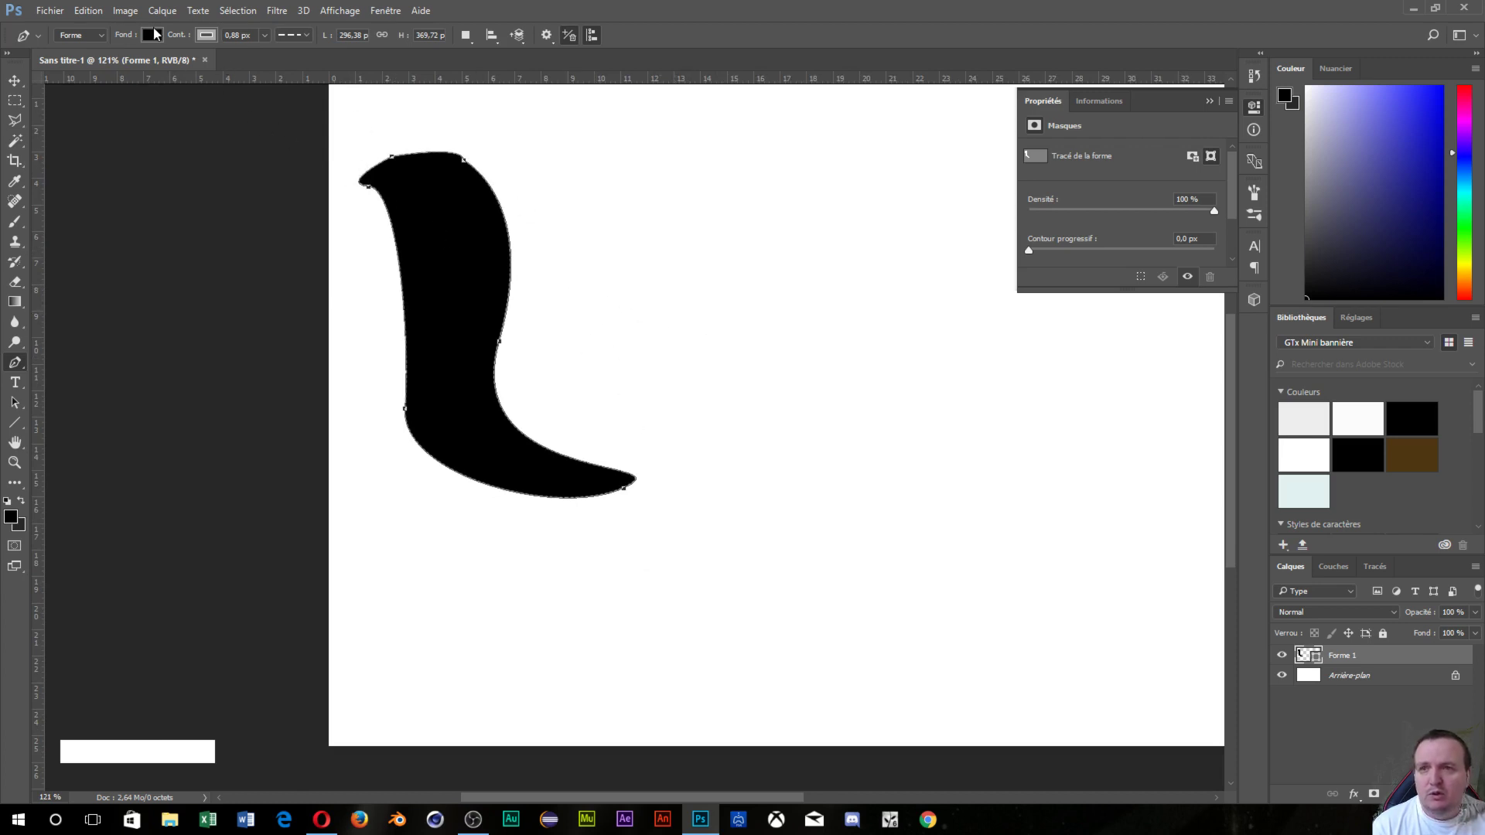
left_click(153, 35)
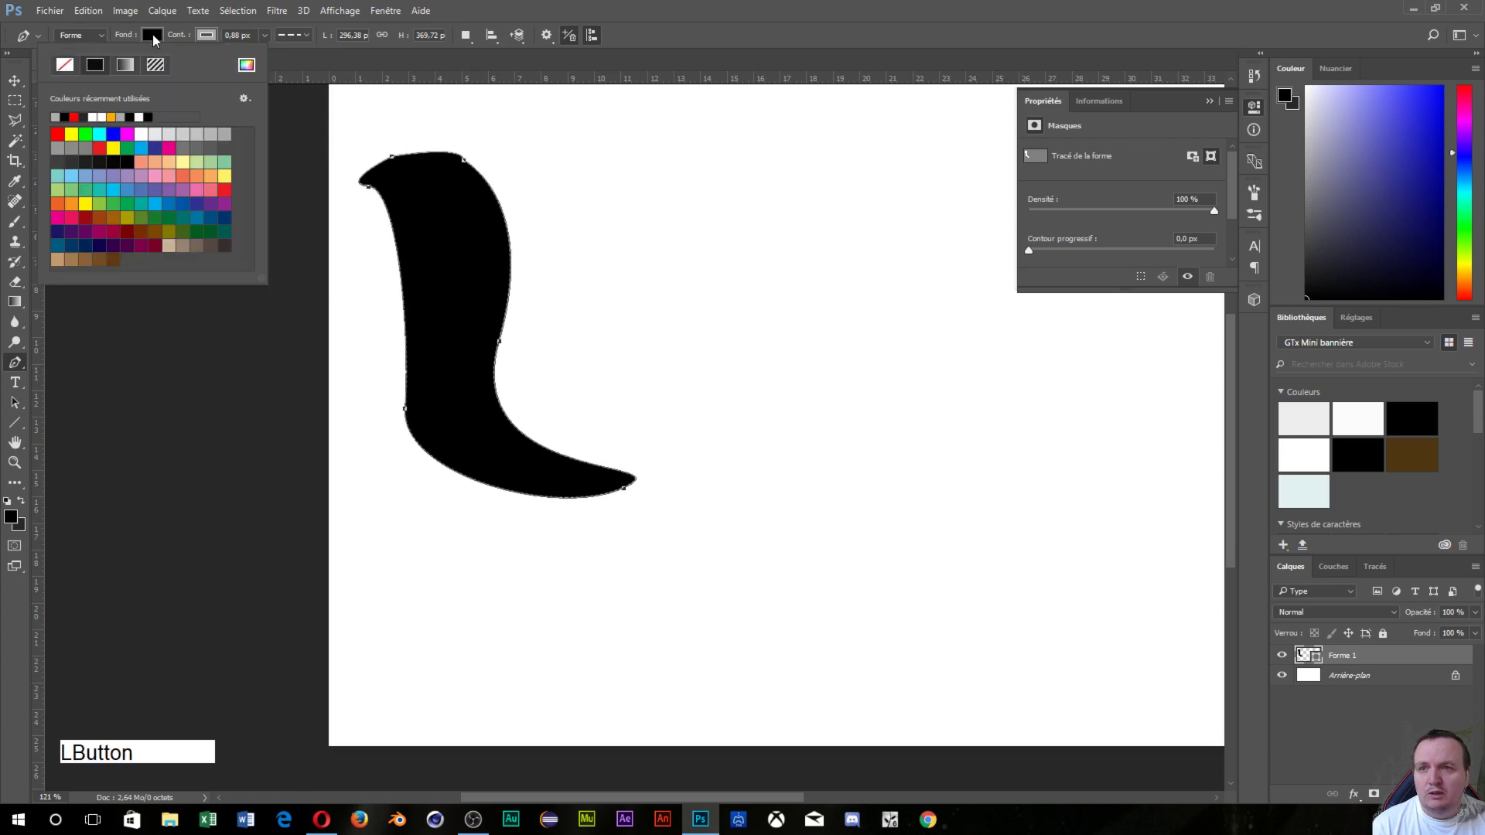
left_click(64, 67)
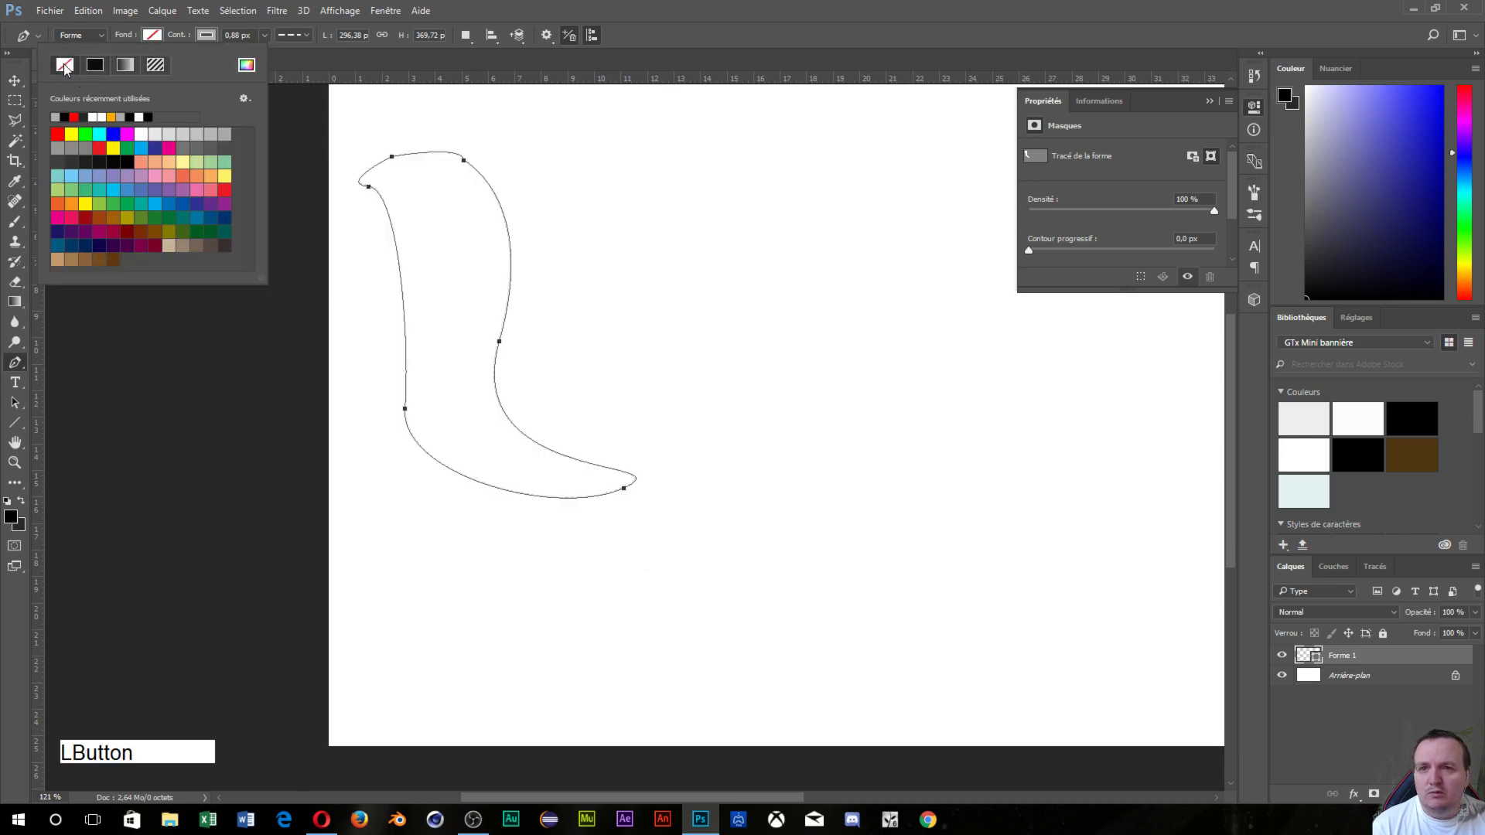
left_click(266, 34)
left_click_drag(267, 57, 269, 58)
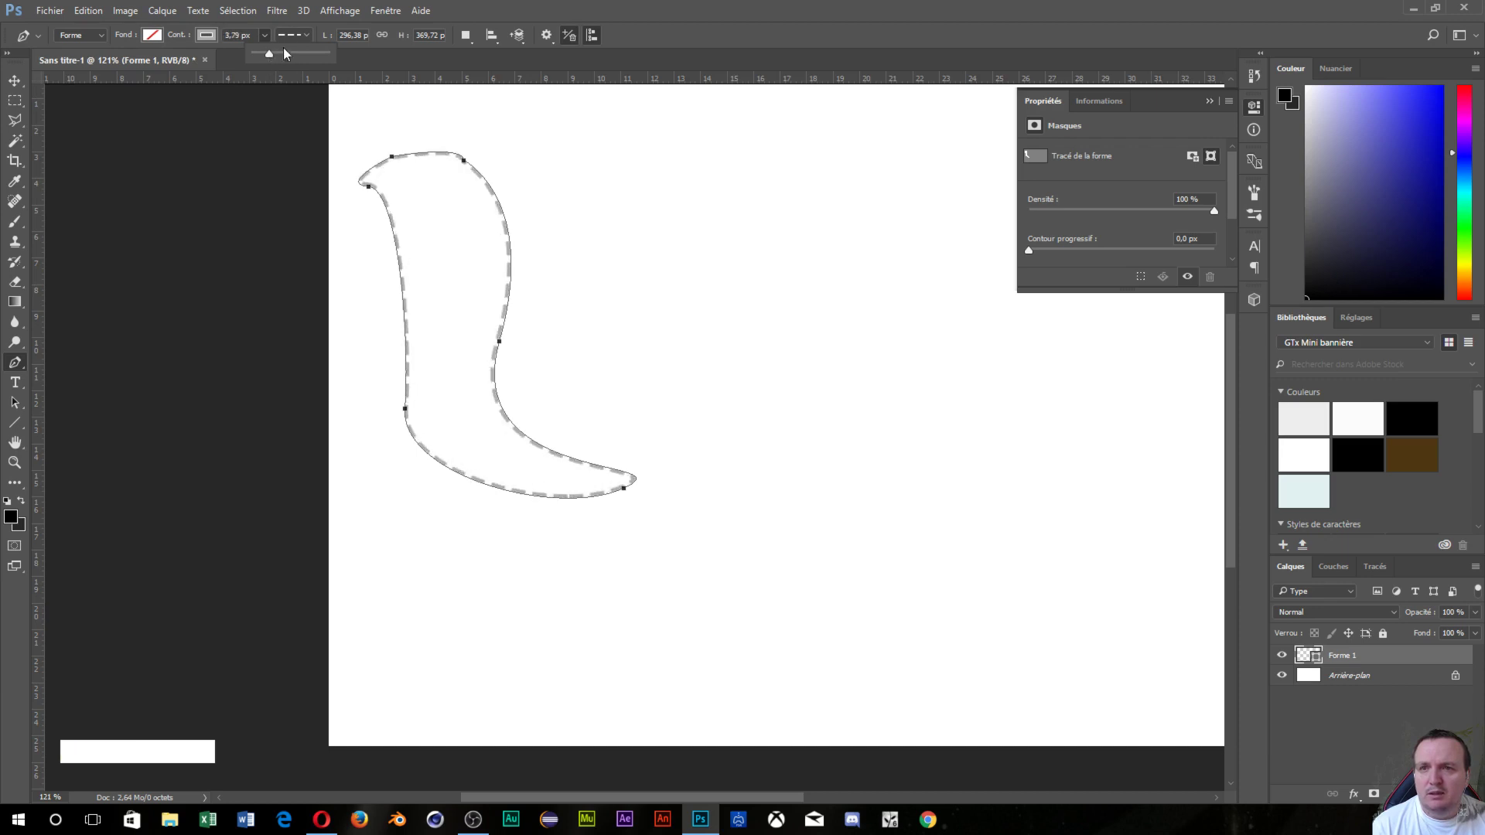
left_click(305, 35)
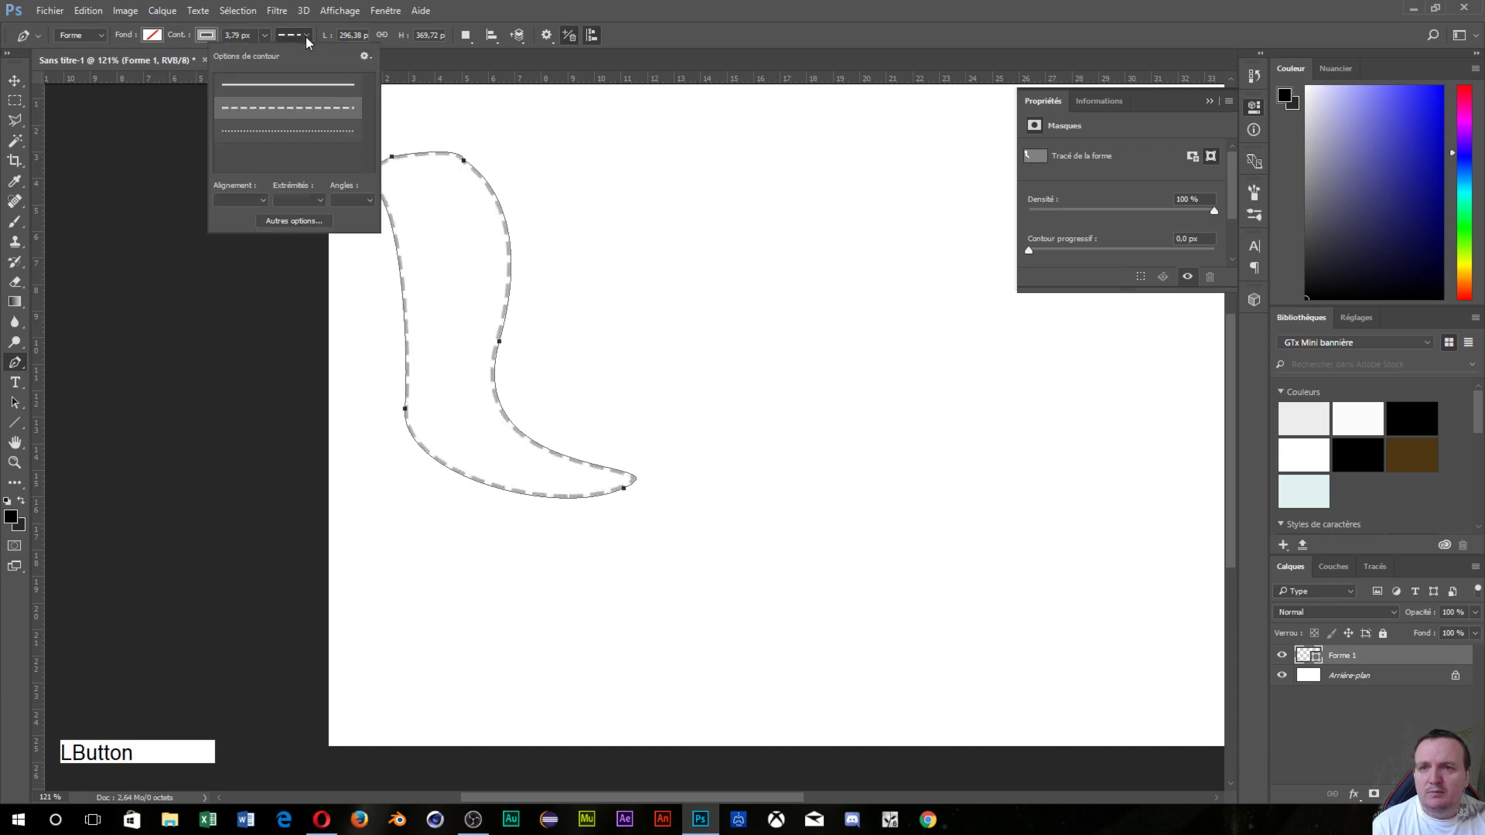
left_click(316, 91)
left_click(204, 35)
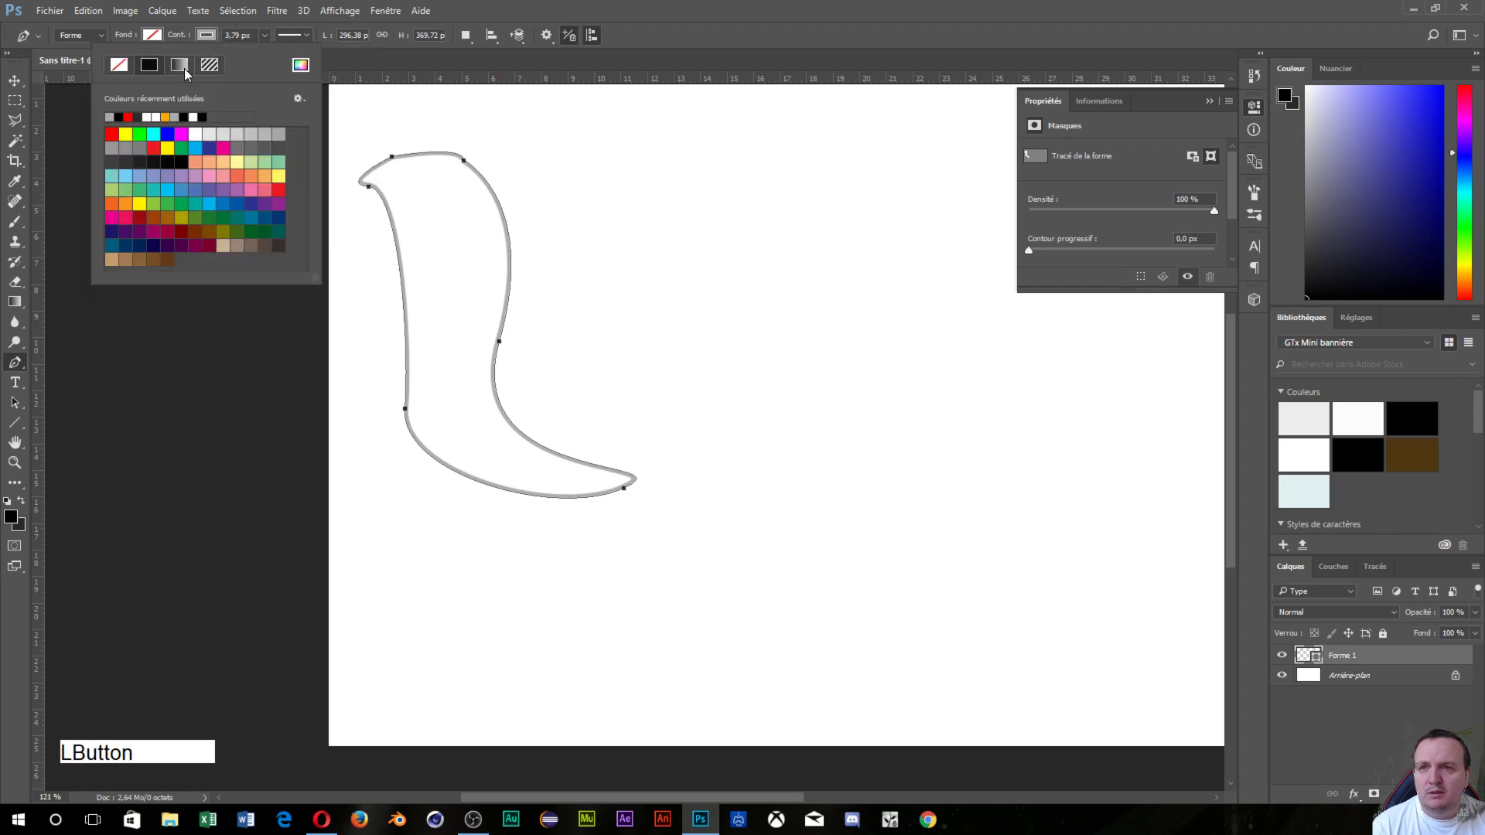
left_click(120, 117)
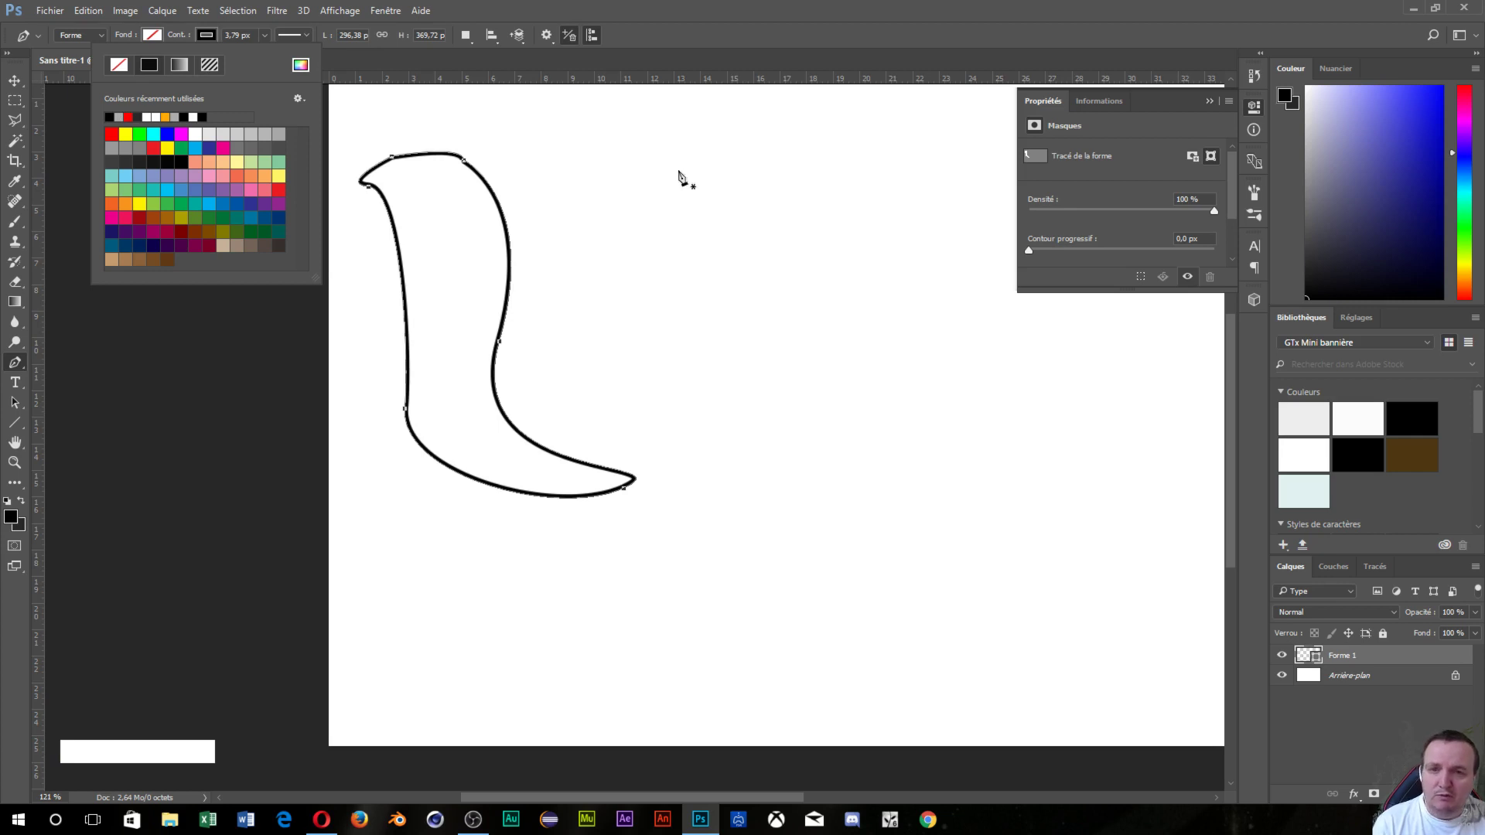
key("Escape")
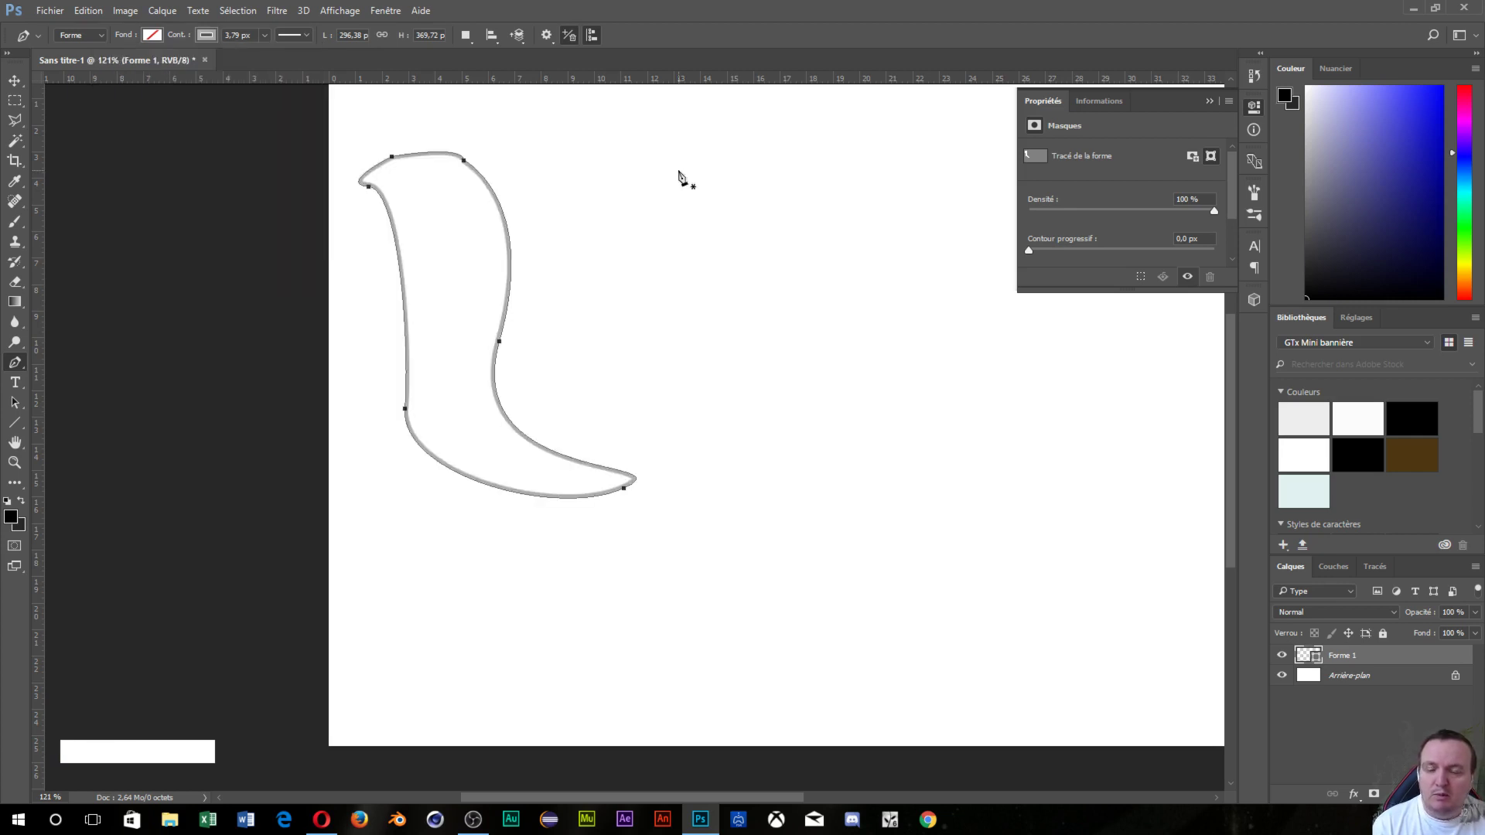
- Set the curved shape's stroke colour to black and deselect its path
left_click(207, 36)
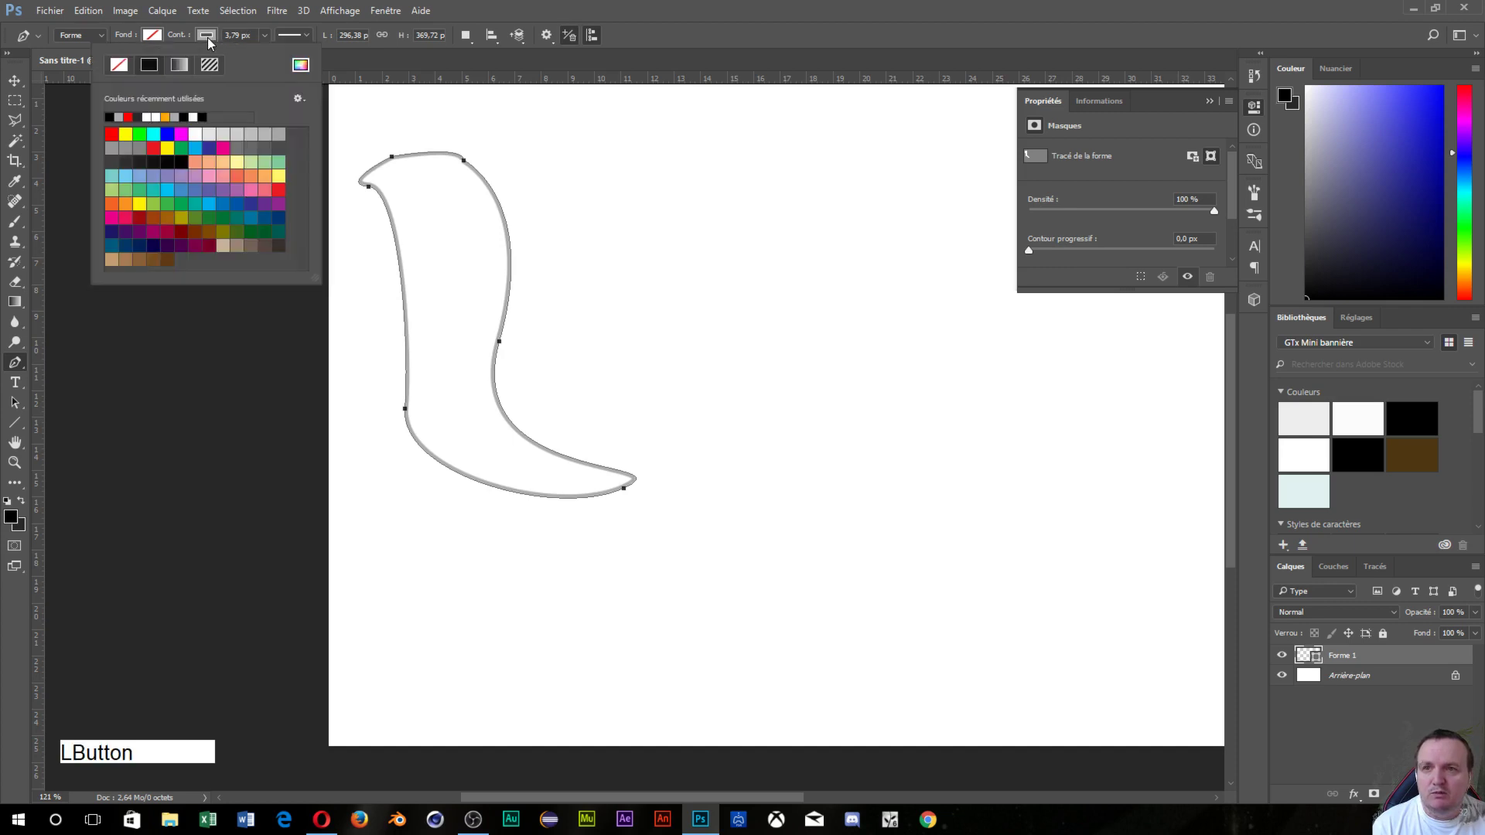
left_click(113, 117)
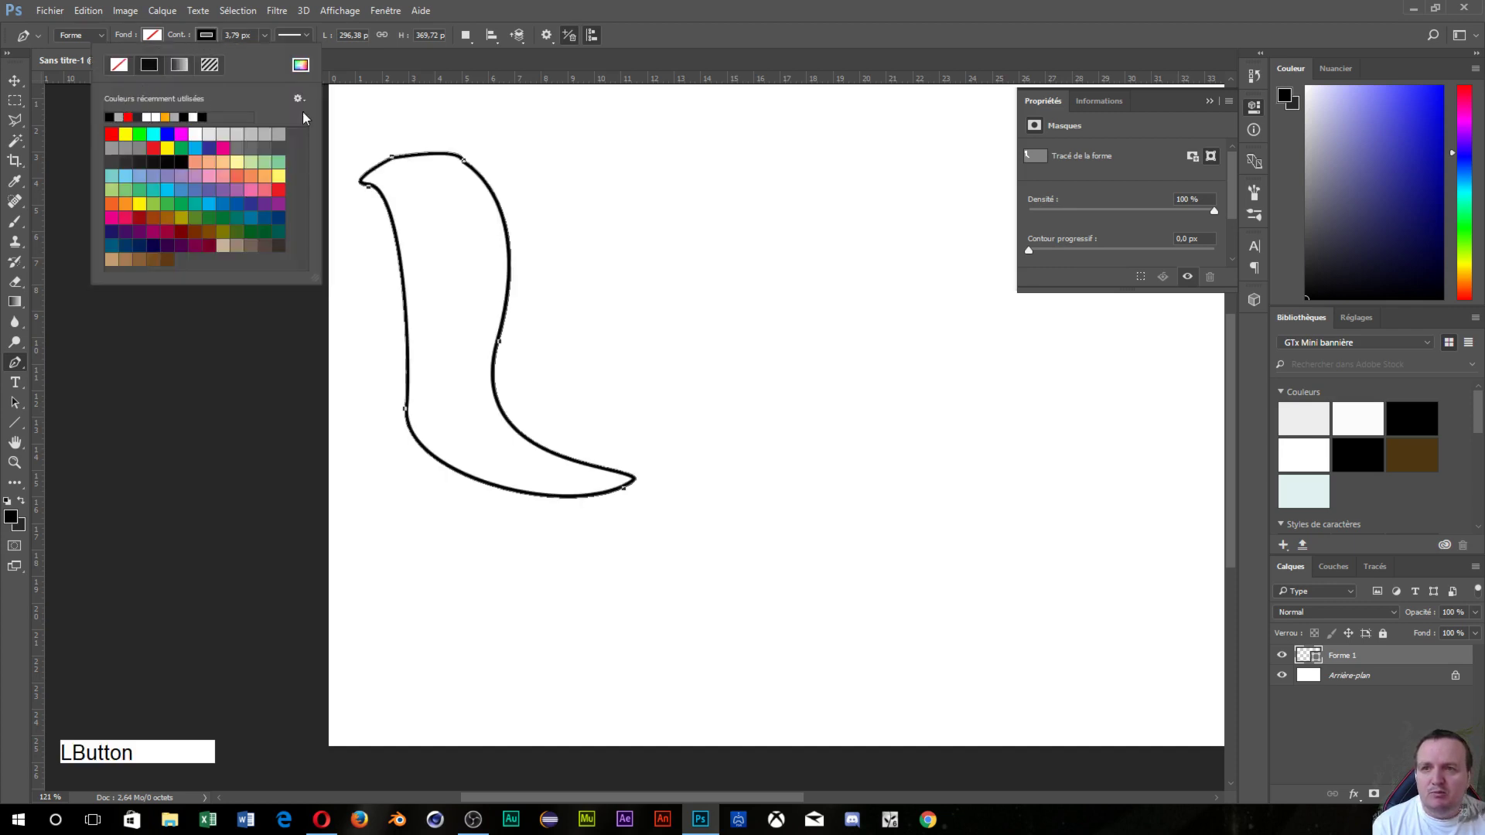
key("Return")
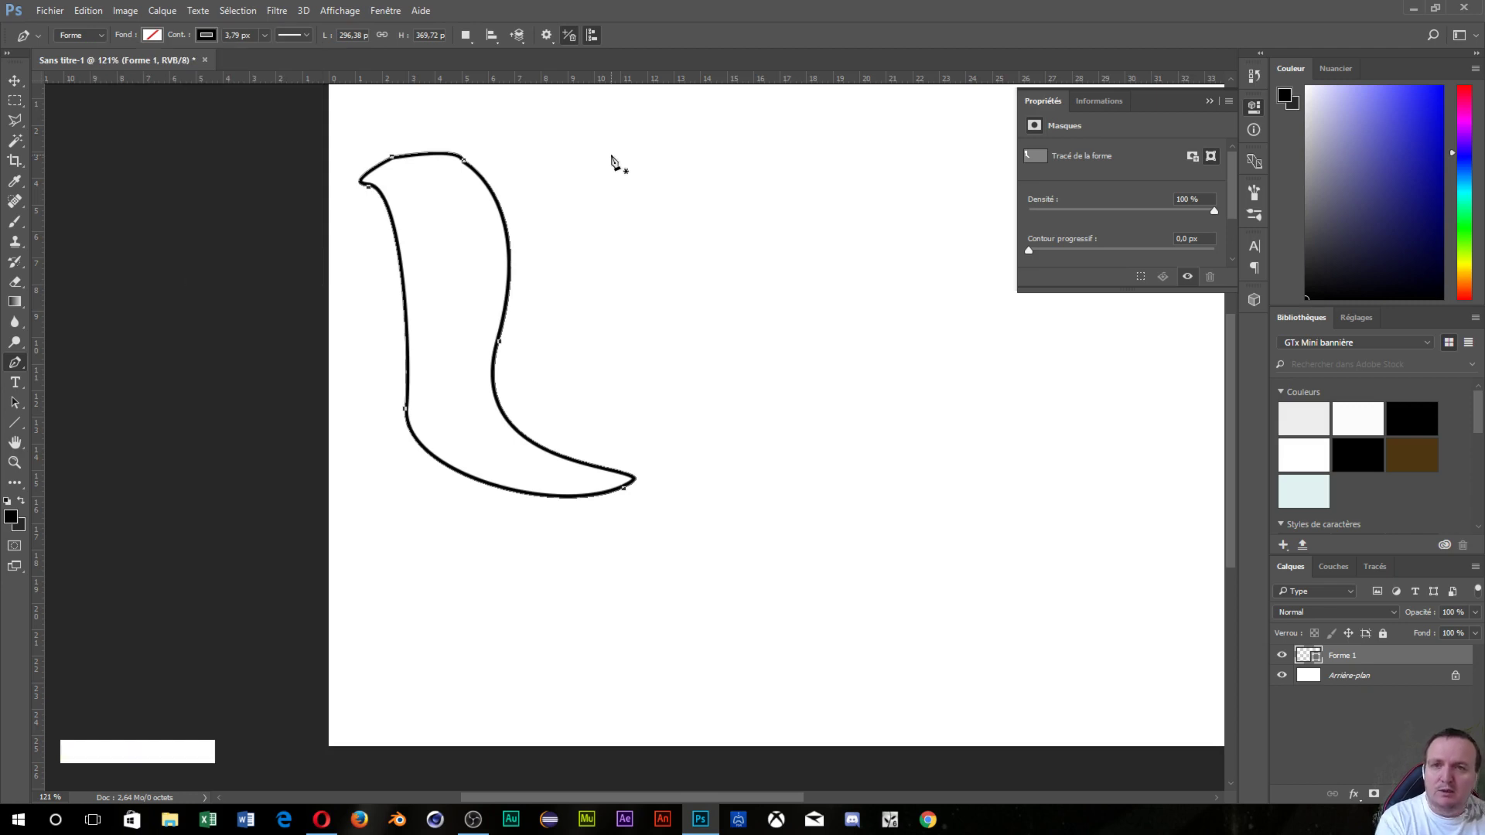
key("Return")
- Draw a second closed freeform shape of smooth anchors beside the first, about 264 by 266 px, with a lobe at its lower left
scroll(616, 188, "up", 2)
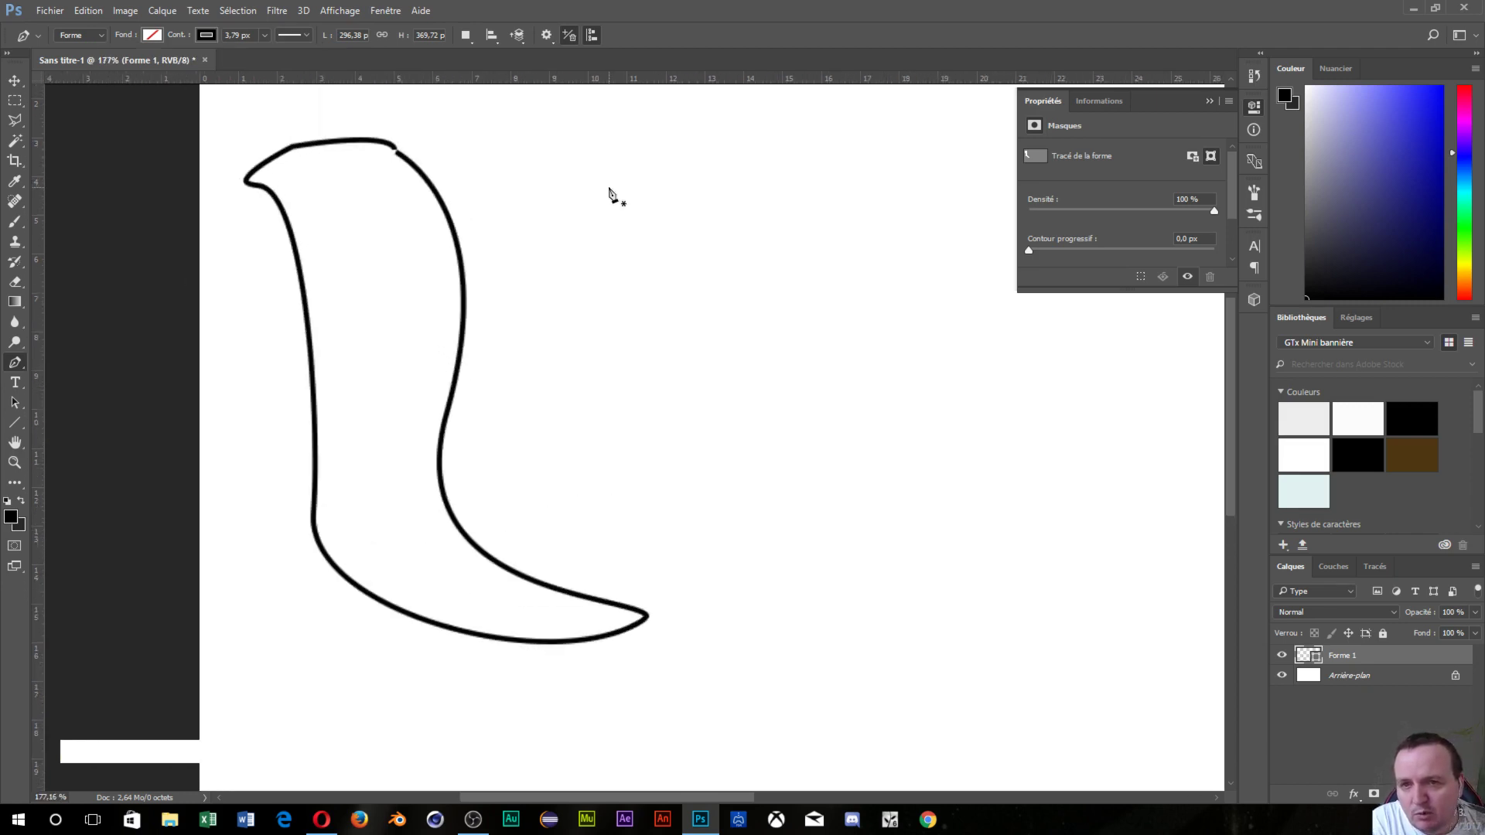
scroll(1074, 510, "down", 1)
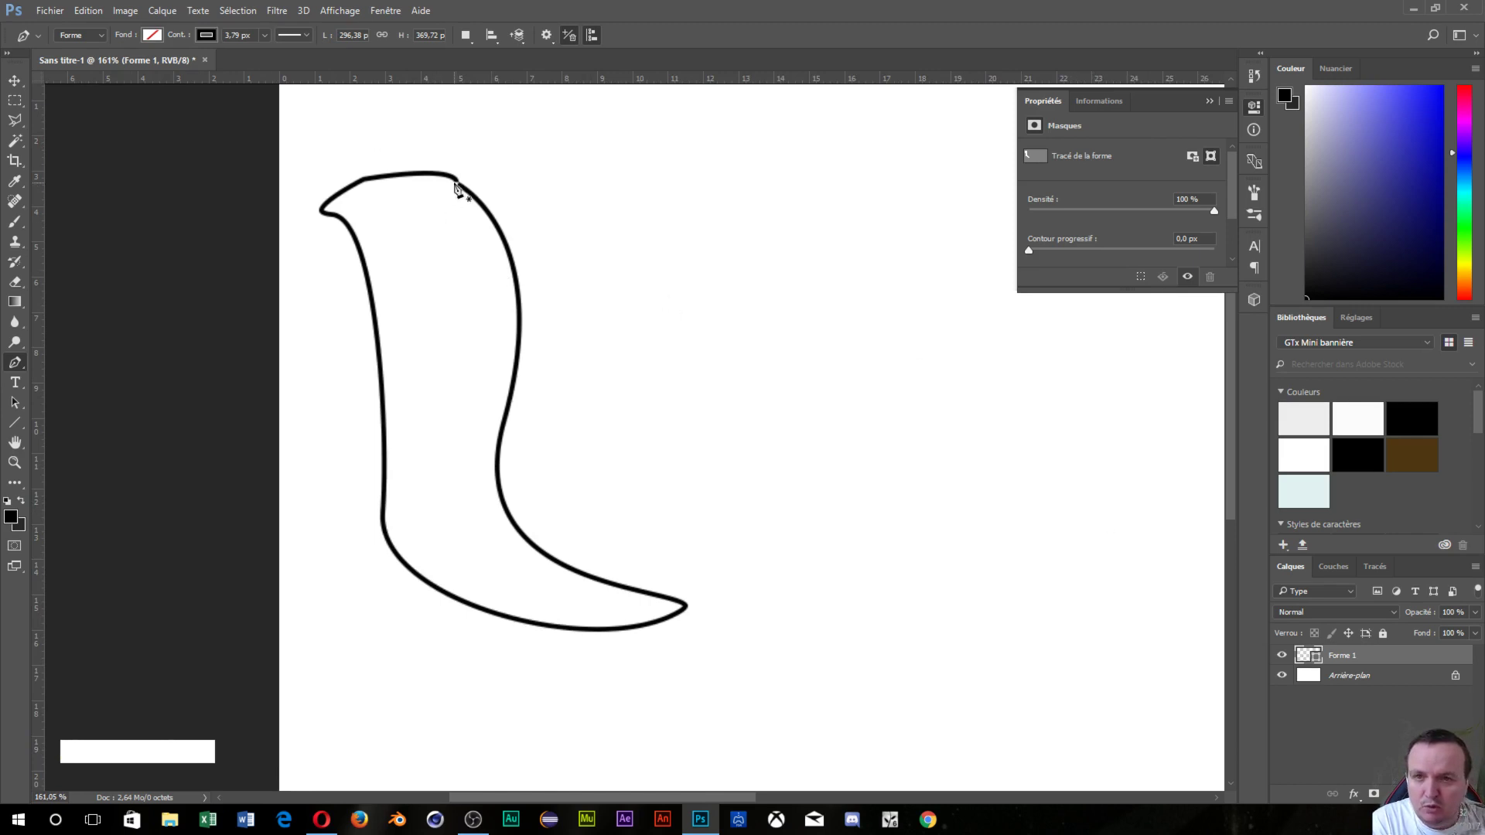
scroll(968, 587, "up", 1)
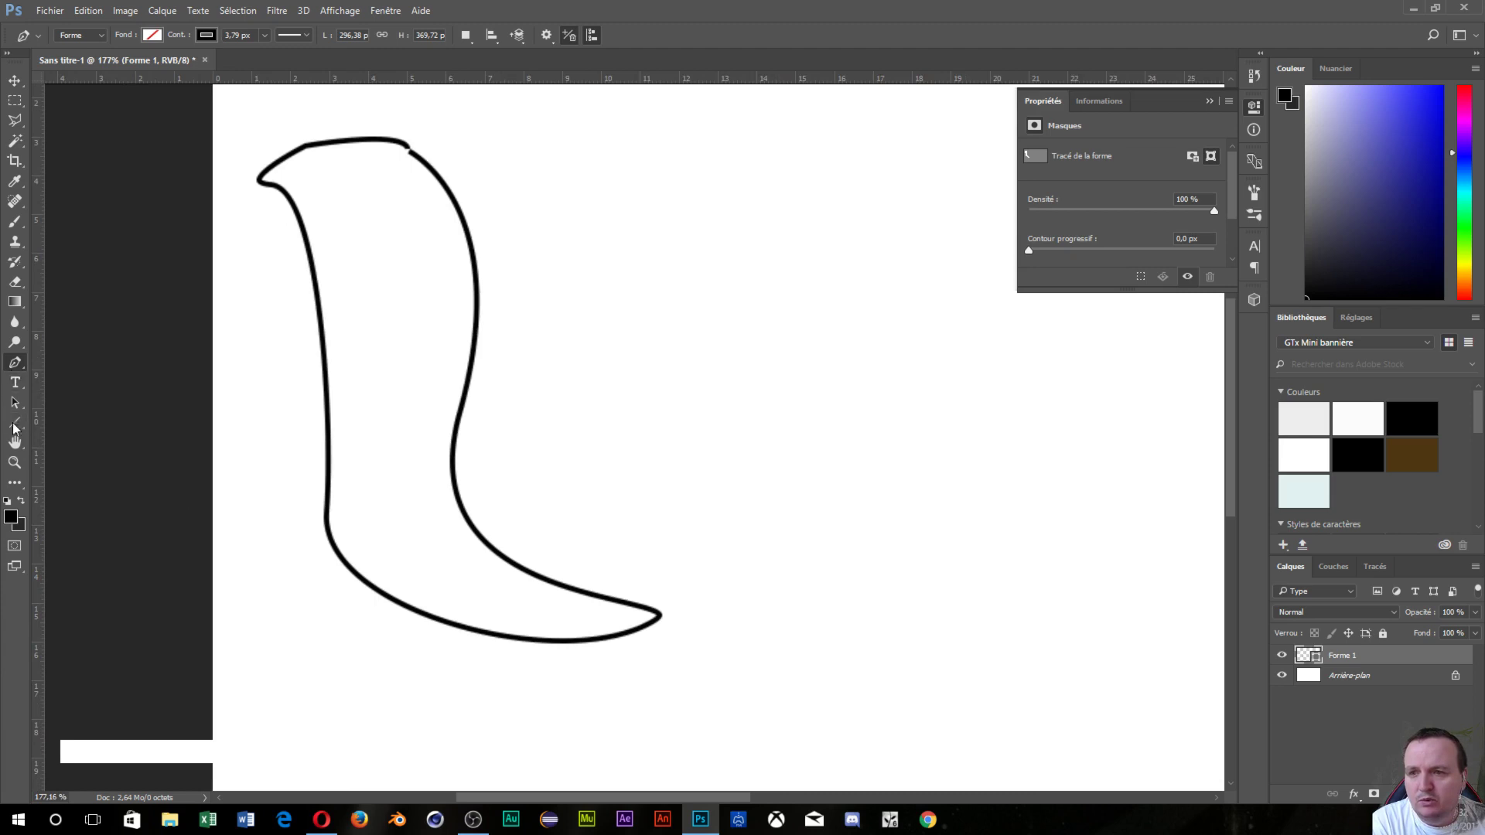
mouse_move(659, 482)
left_mouse_down()
mouse_move(656, 331)
mouse_move(636, 318)
left_mouse_up()
left_click_drag(776, 259, 888, 288)
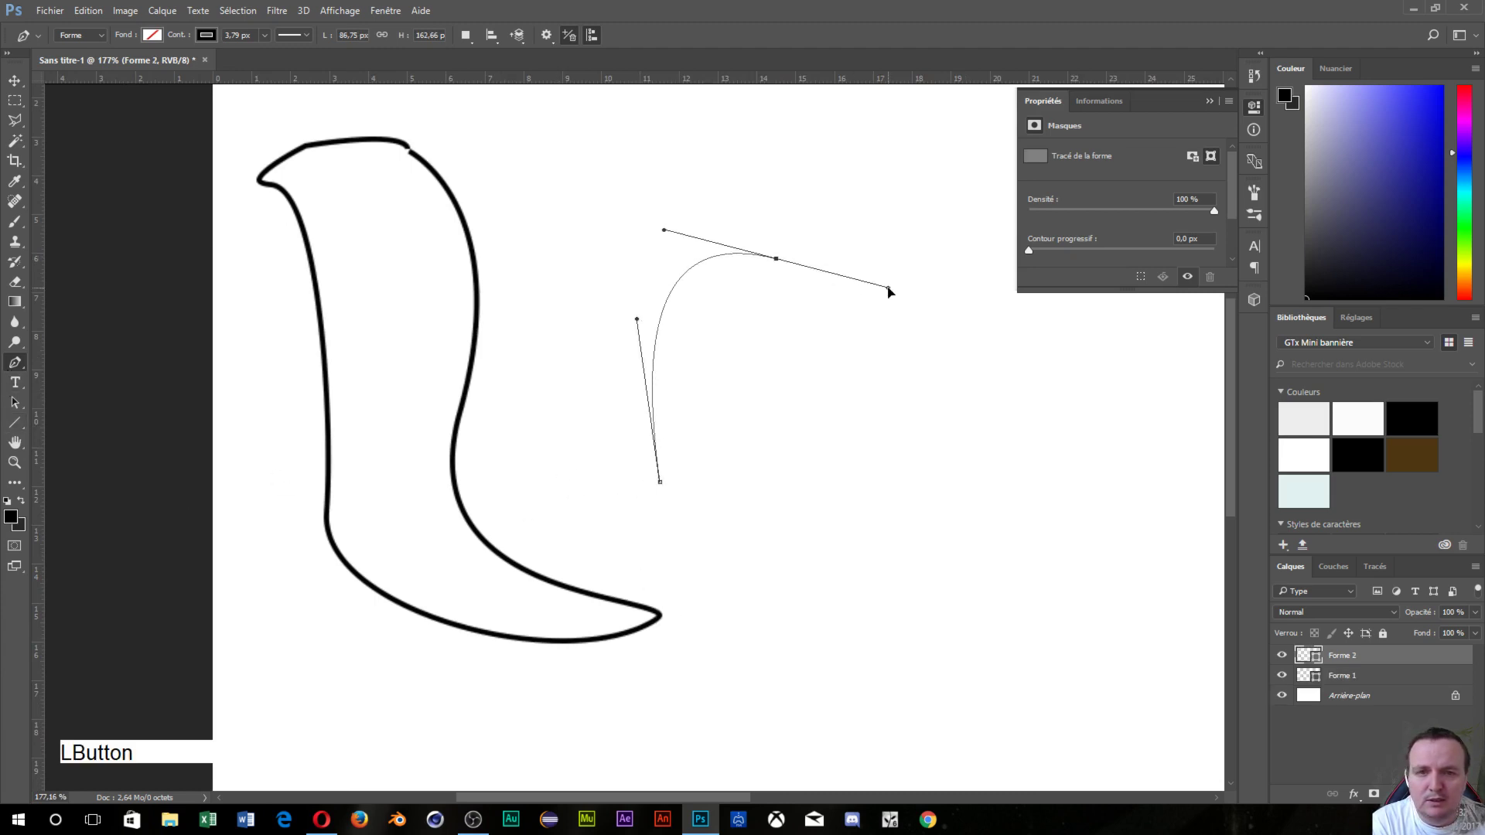
left_click_drag(948, 339, 976, 422)
left_click_drag(917, 528, 832, 573)
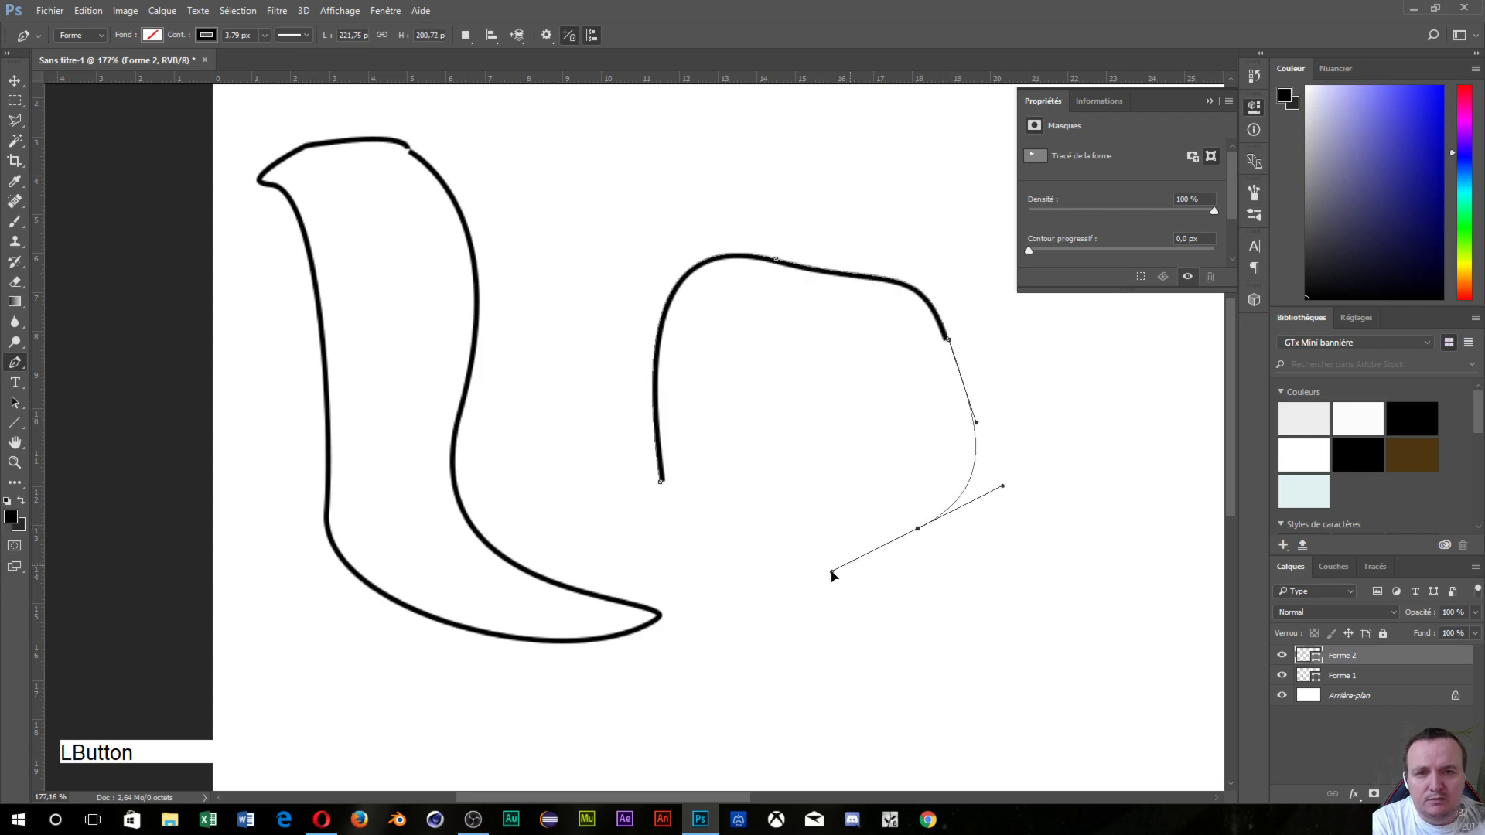
left_click_drag(741, 504, 717, 439)
left_click_drag(720, 595, 727, 672)
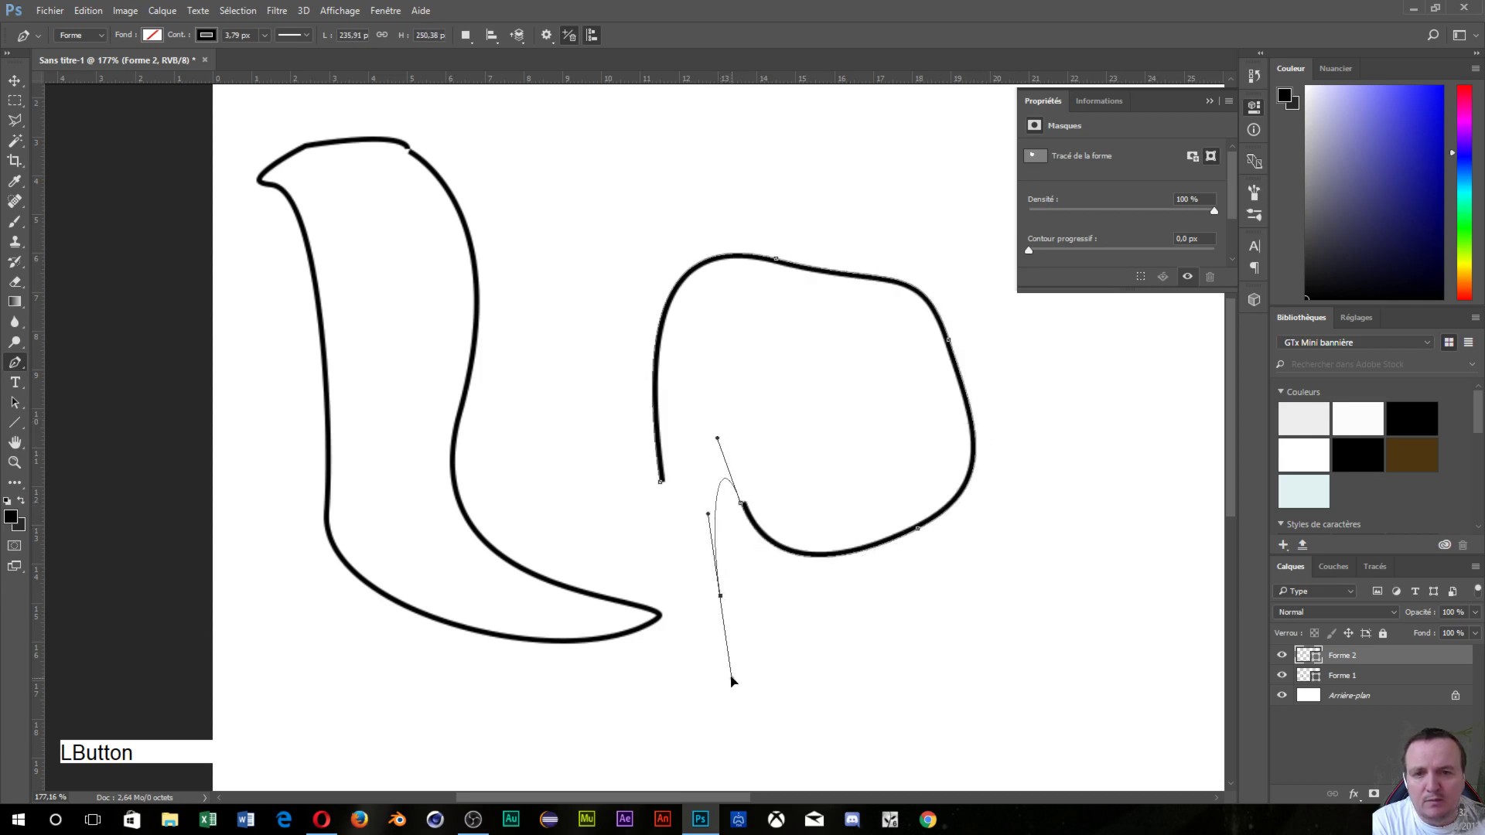
left_click_drag(619, 513, 675, 514)
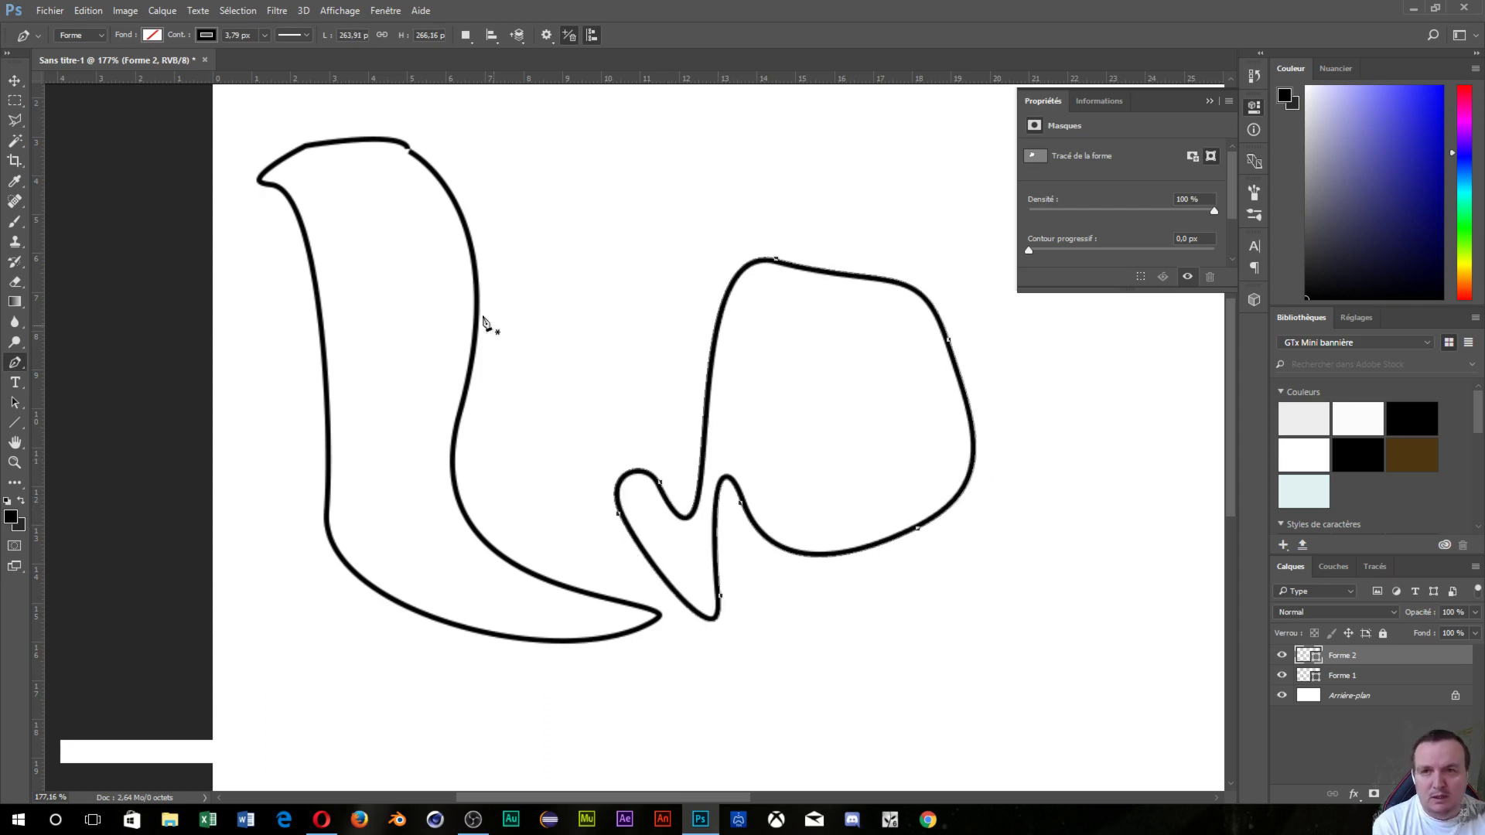
- Fill the second shape with a black-to-white gradient, set its stroke to bright green, and deselect its path
left_click(153, 35)
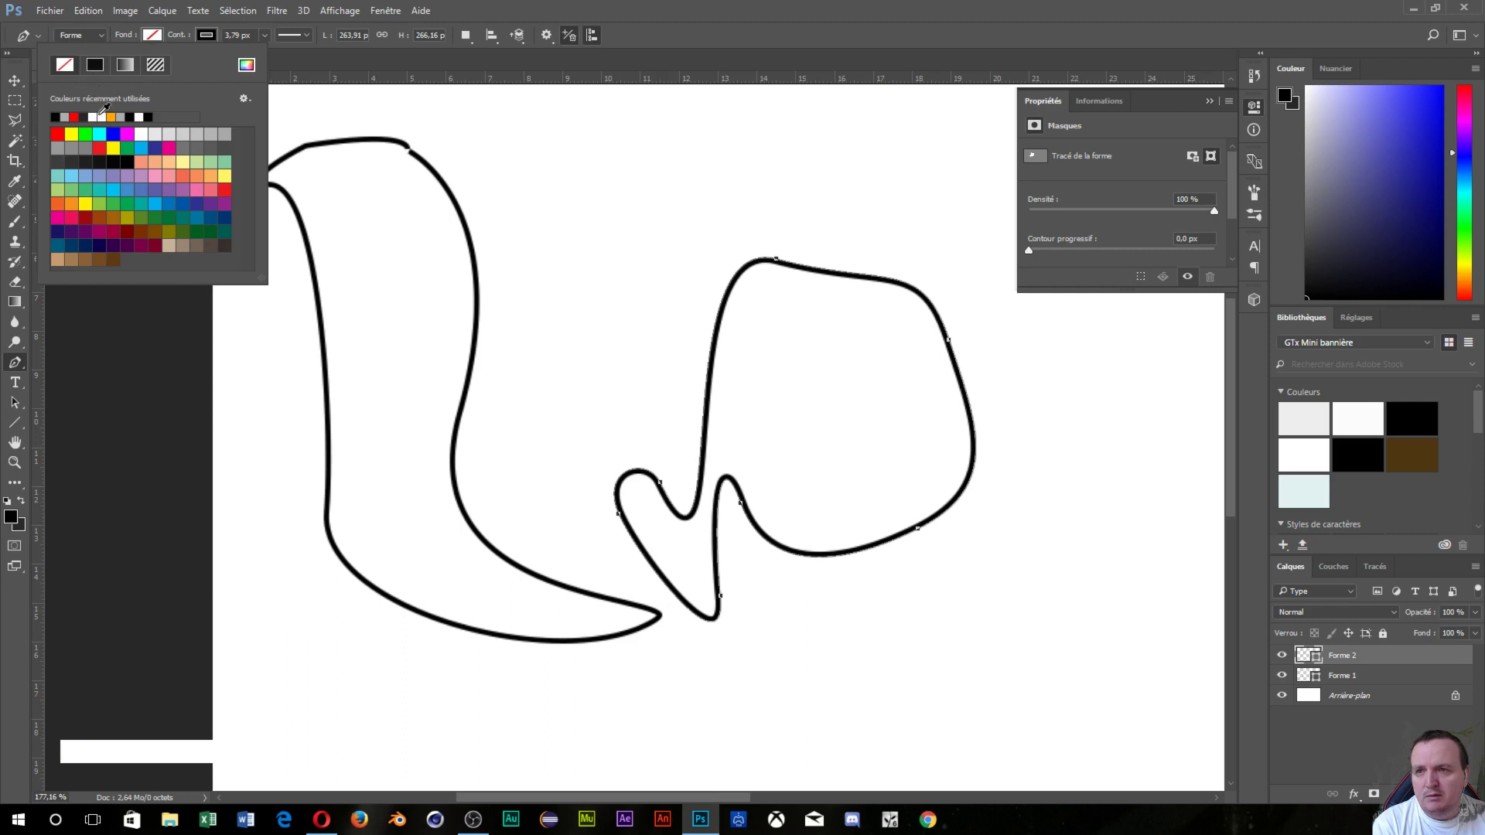
left_click(124, 64)
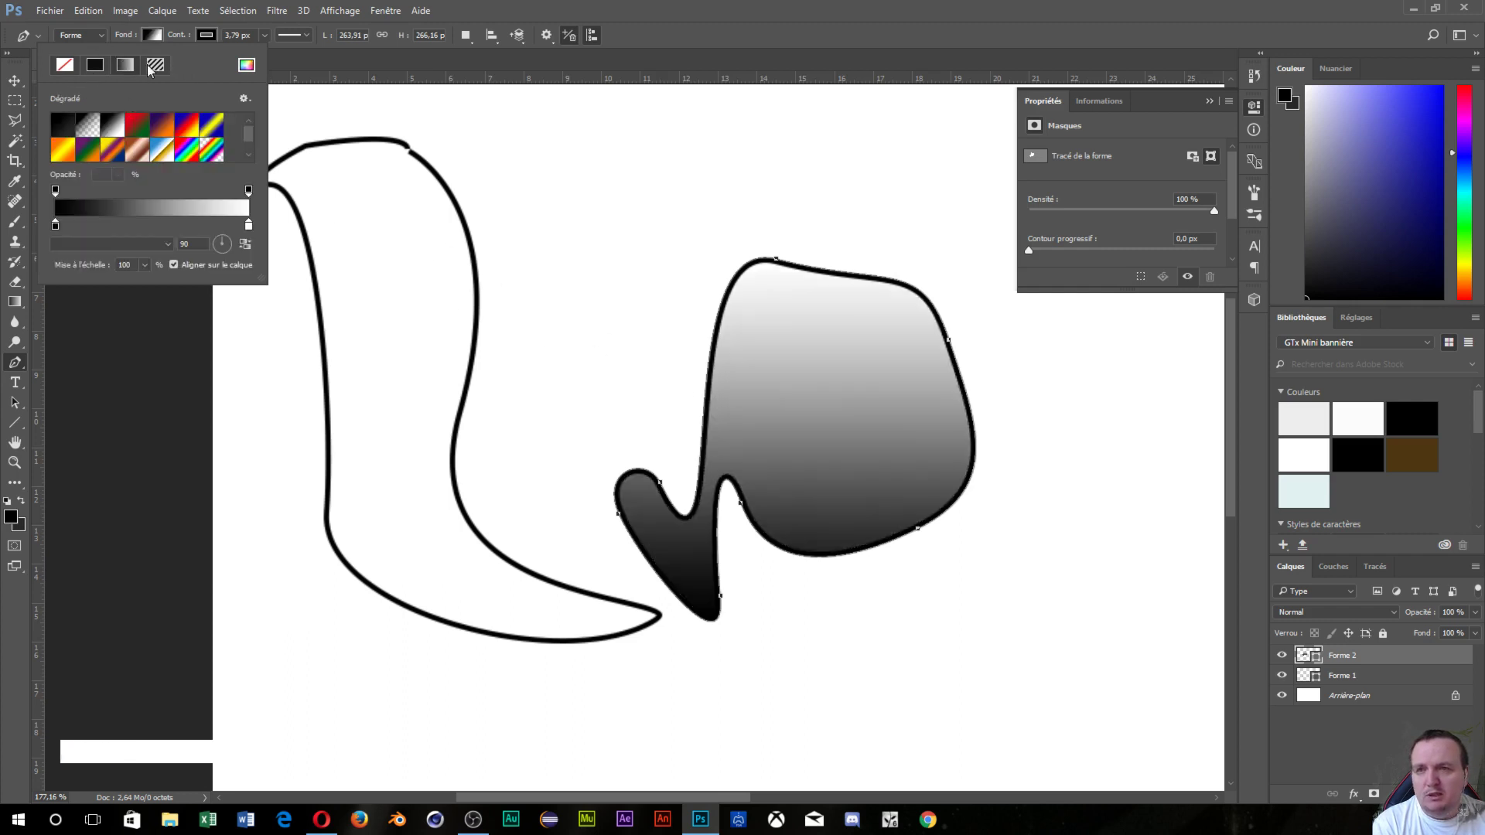
left_click(205, 35)
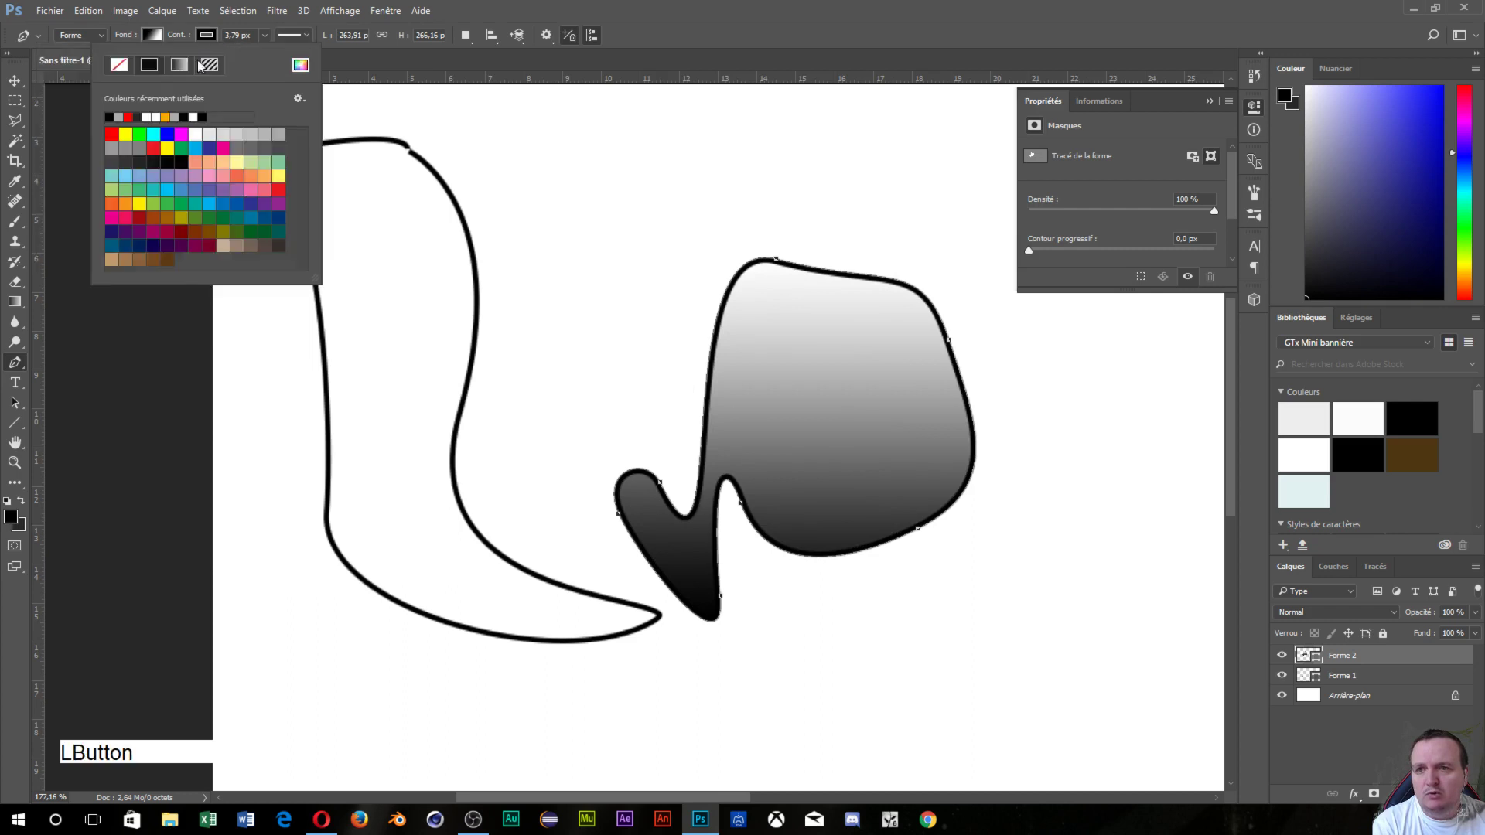
left_click(141, 133)
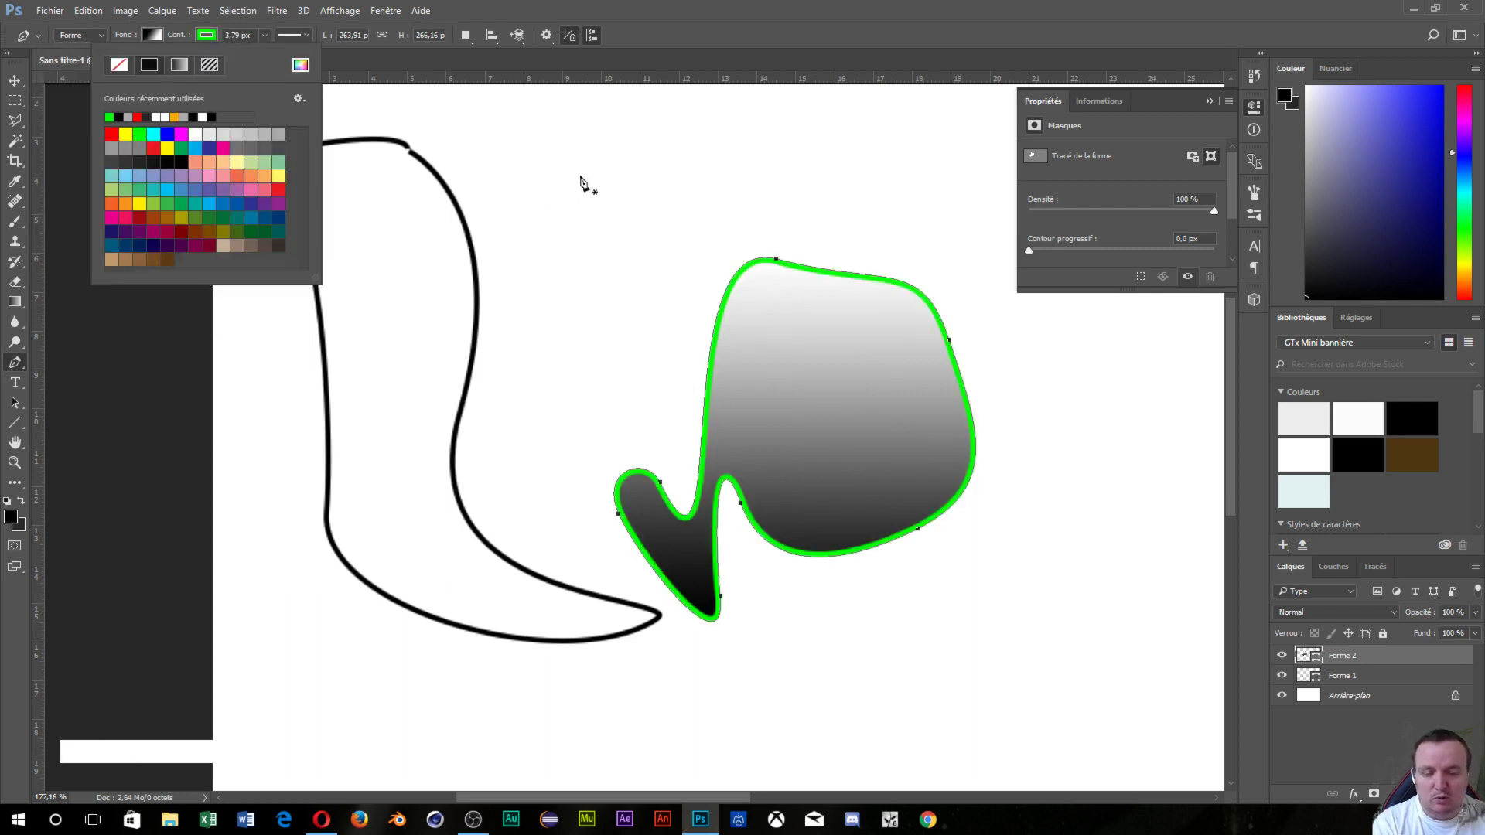
key("Return")
key("Return")
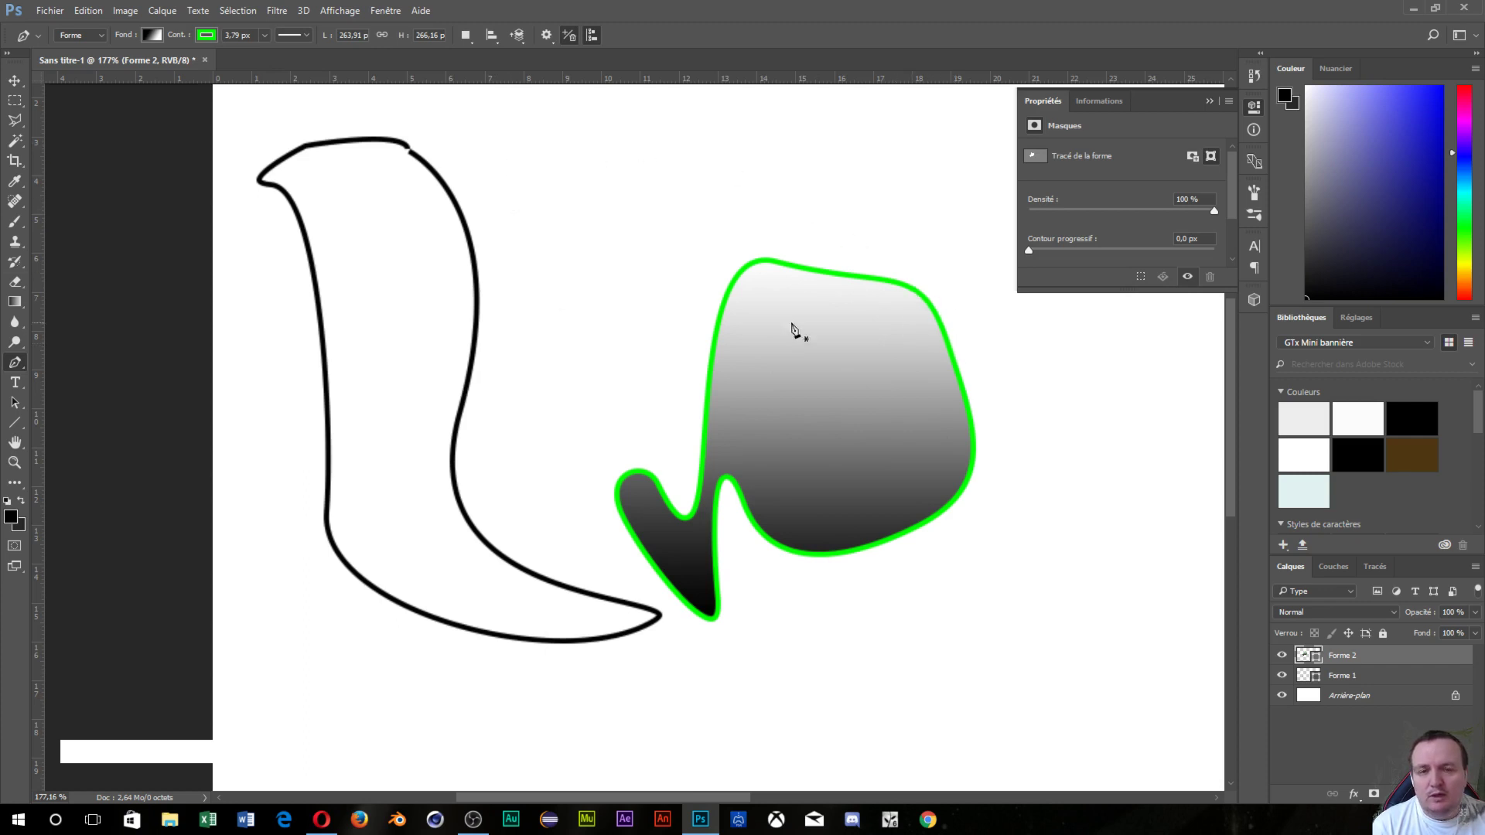
- Start a third path beside the gradient shape with a top anchor and a curved anchor at its lower left, and remove the latter's outgoing handle
scroll(666, 286, "down", 3)
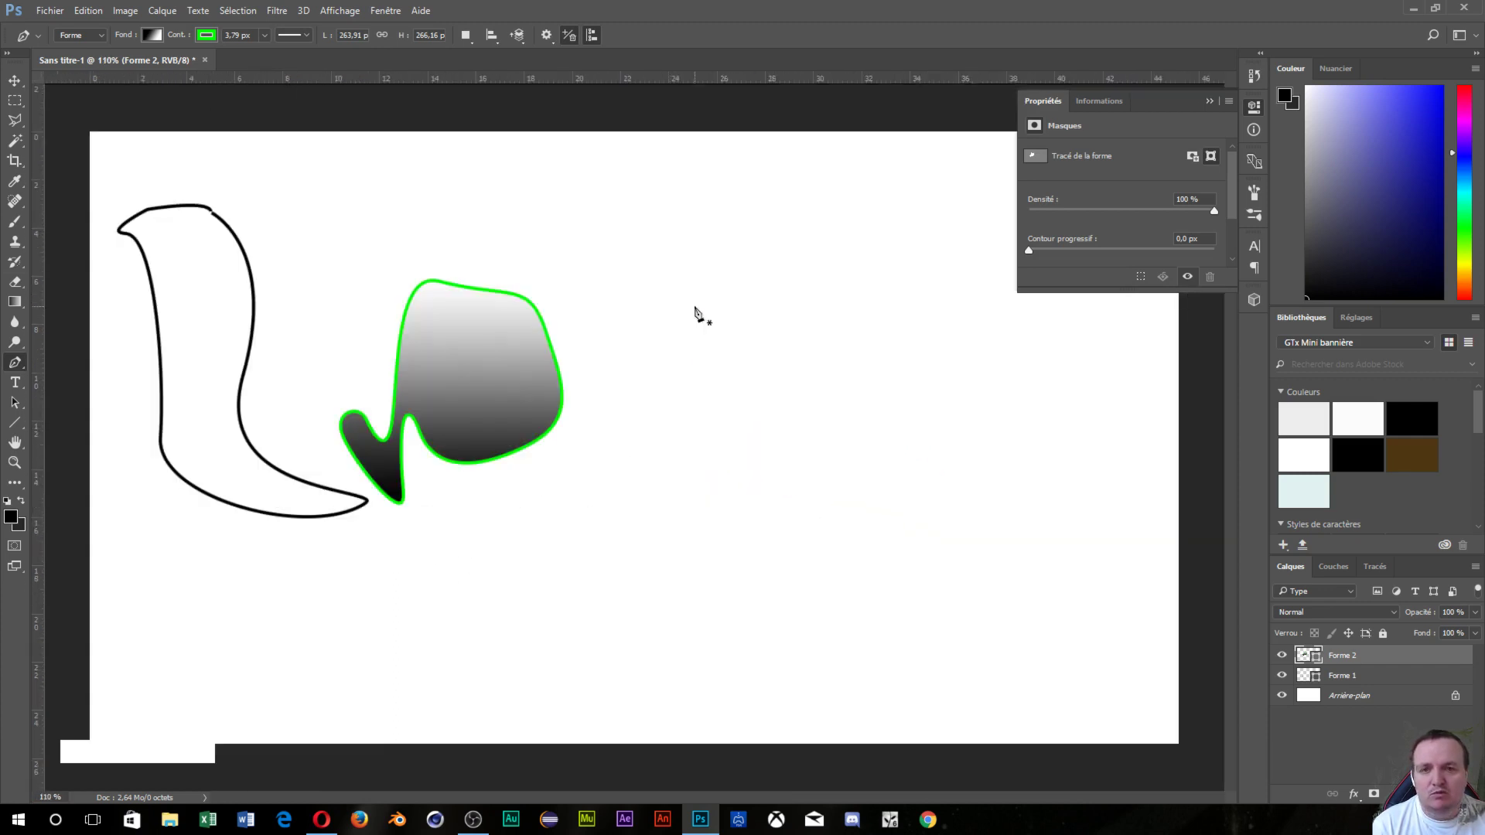
left_click(720, 270)
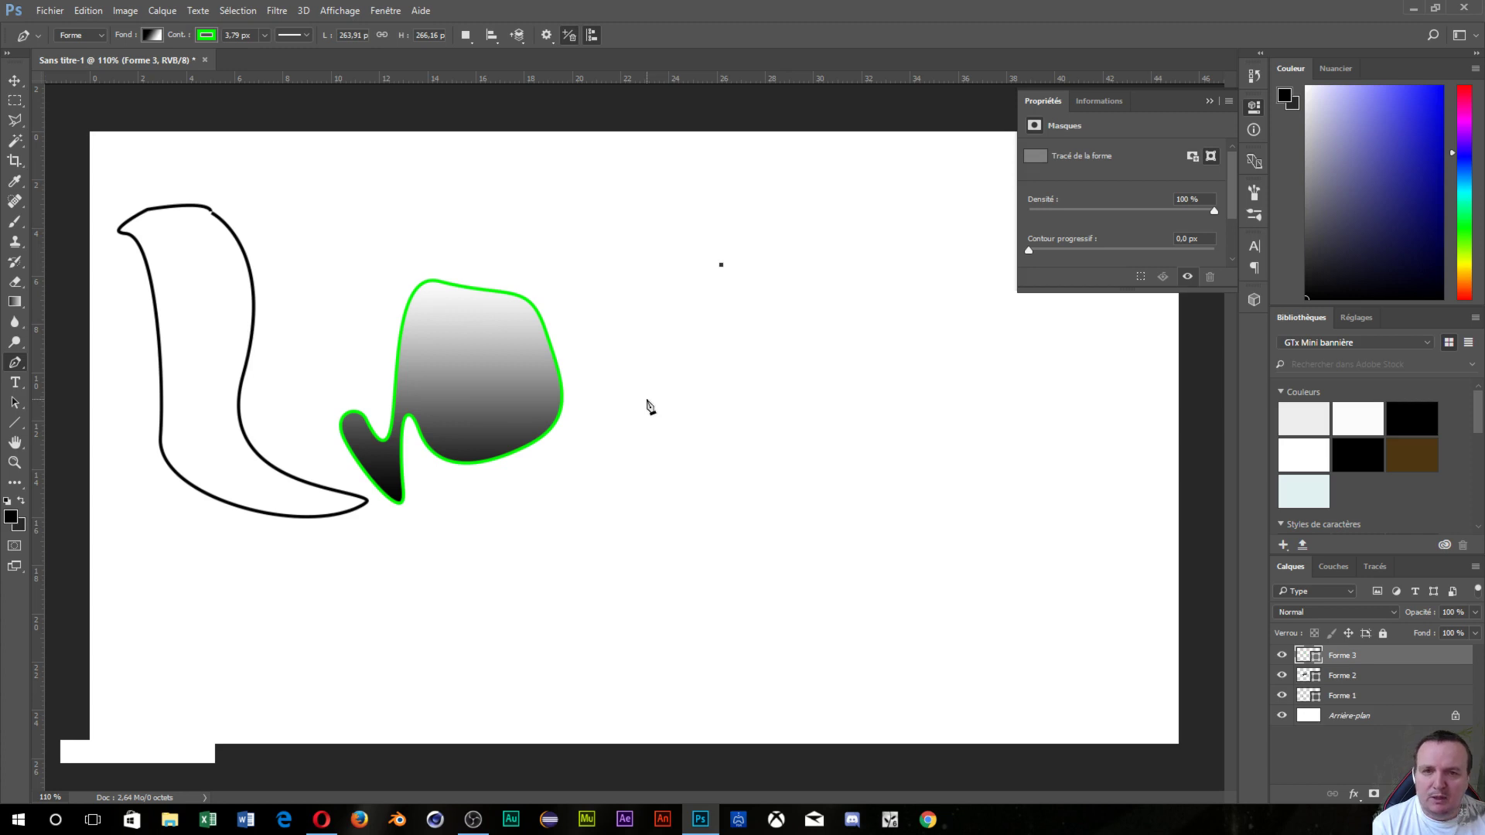
left_click_drag(640, 387, 648, 514)
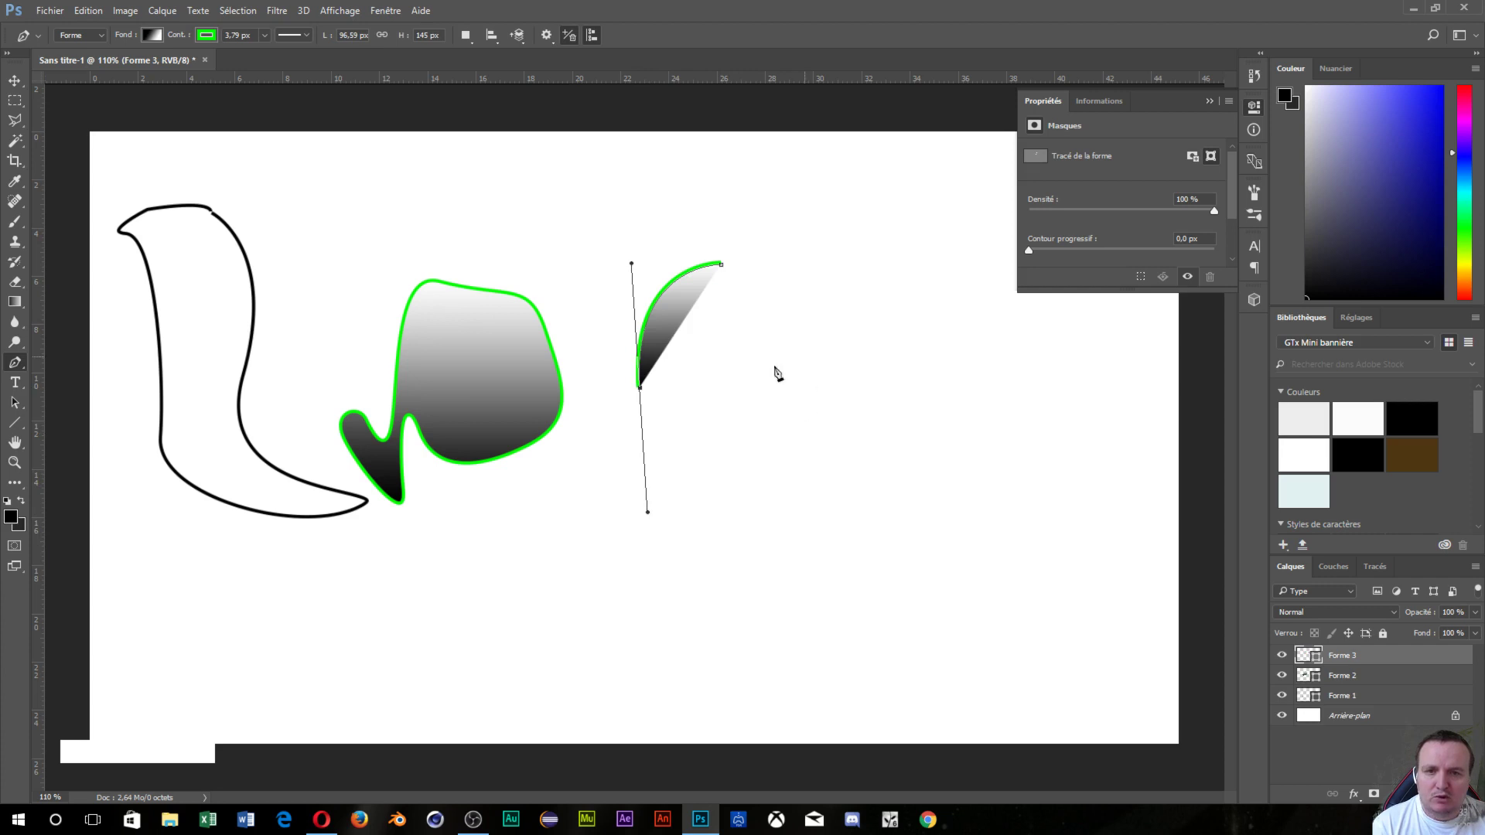
left_click_drag(784, 339, 783, 422)
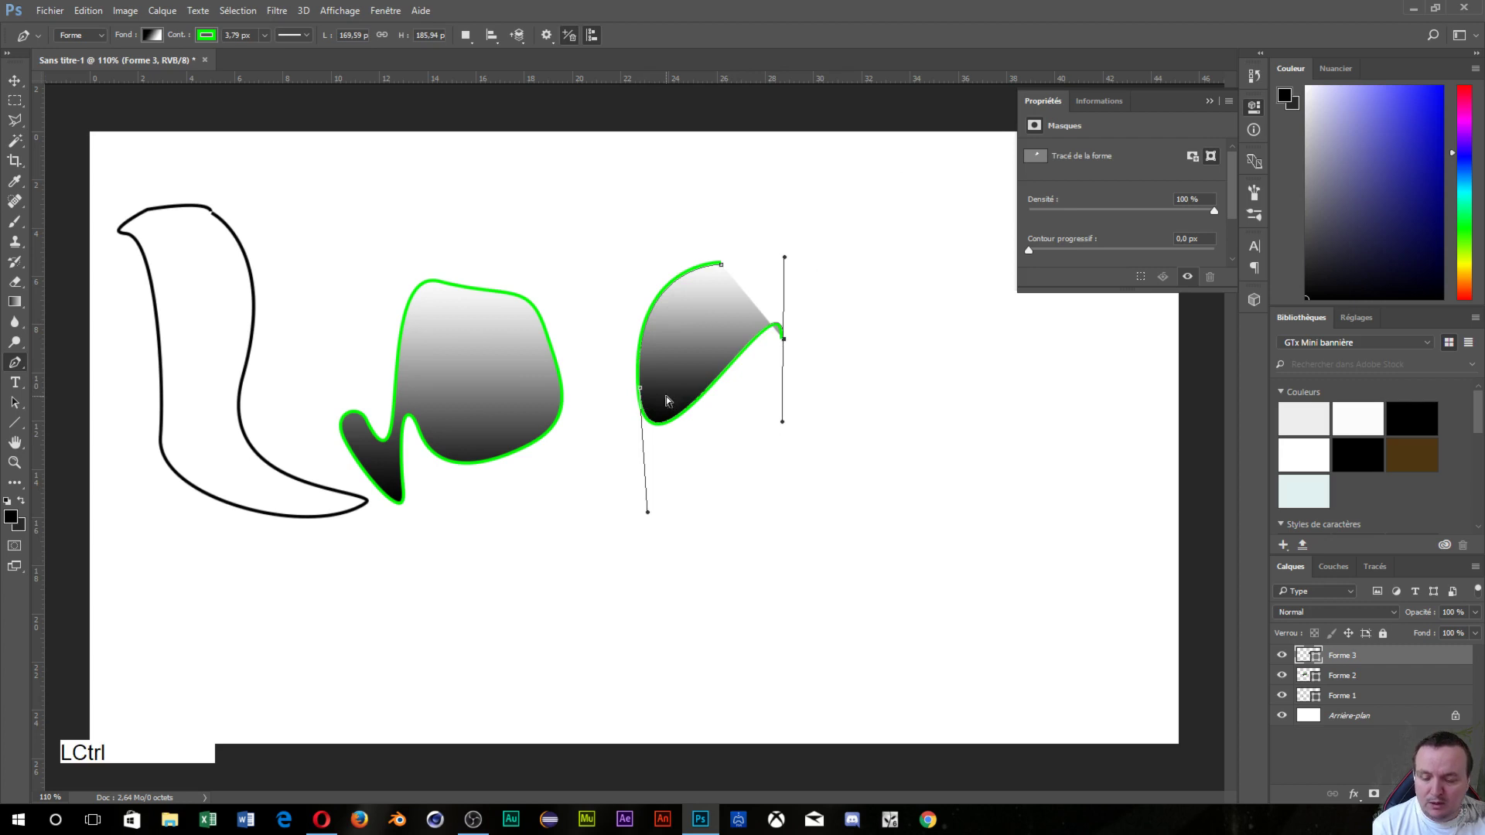
key("ctrl+z")
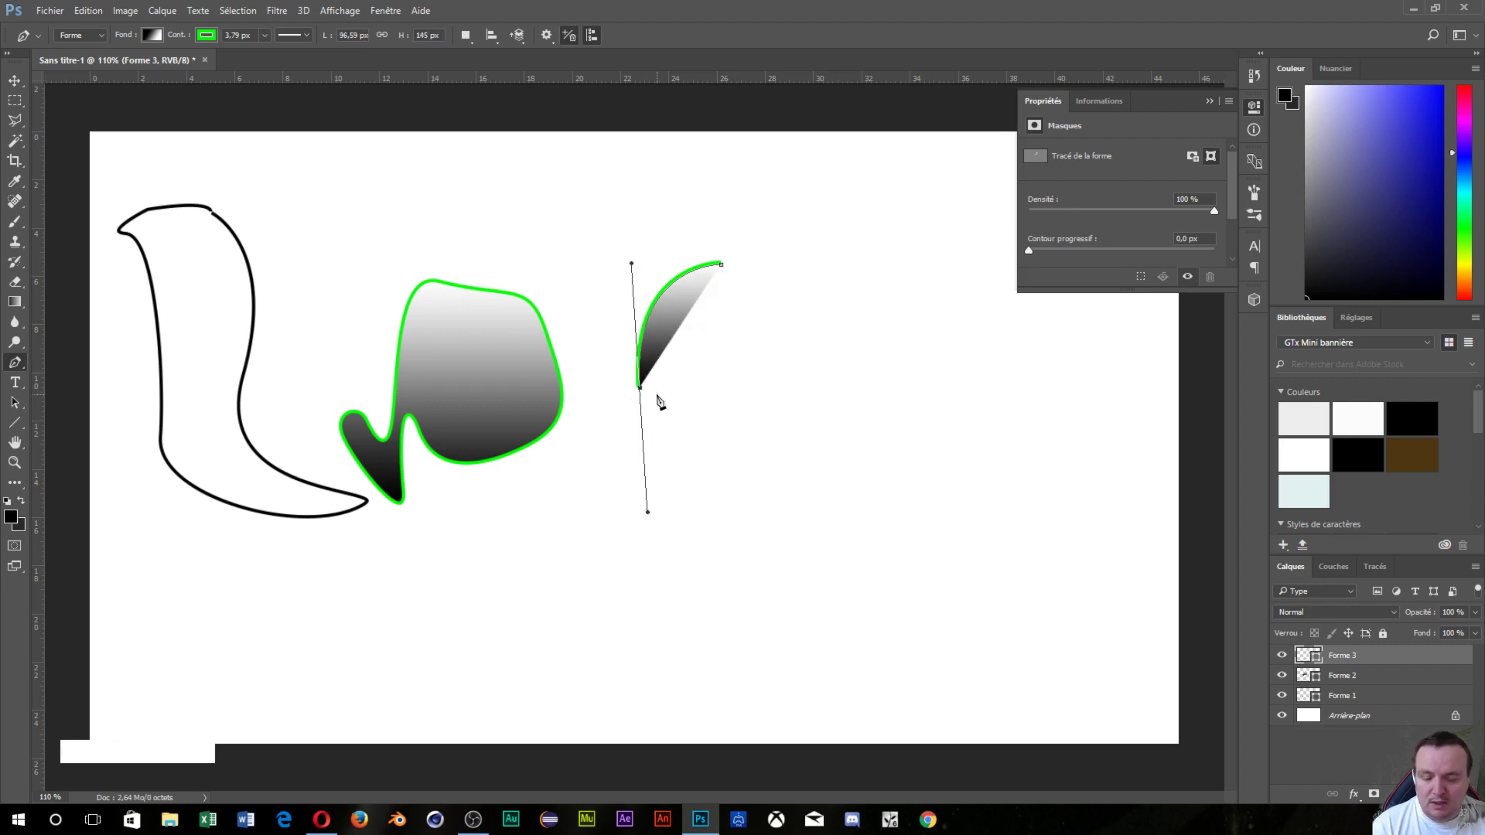
key("alt")
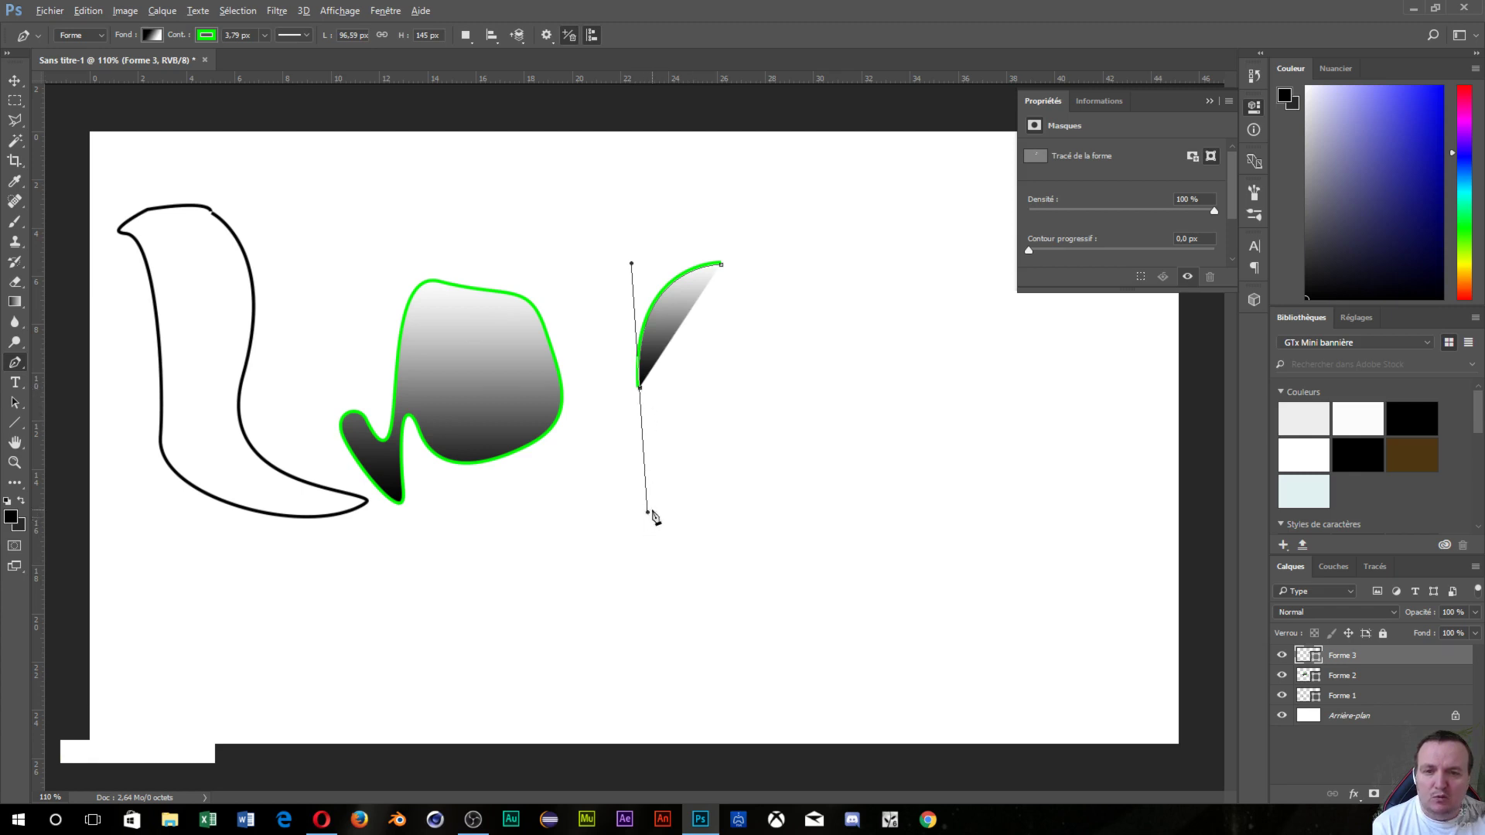
left_click(640, 389, "alt")
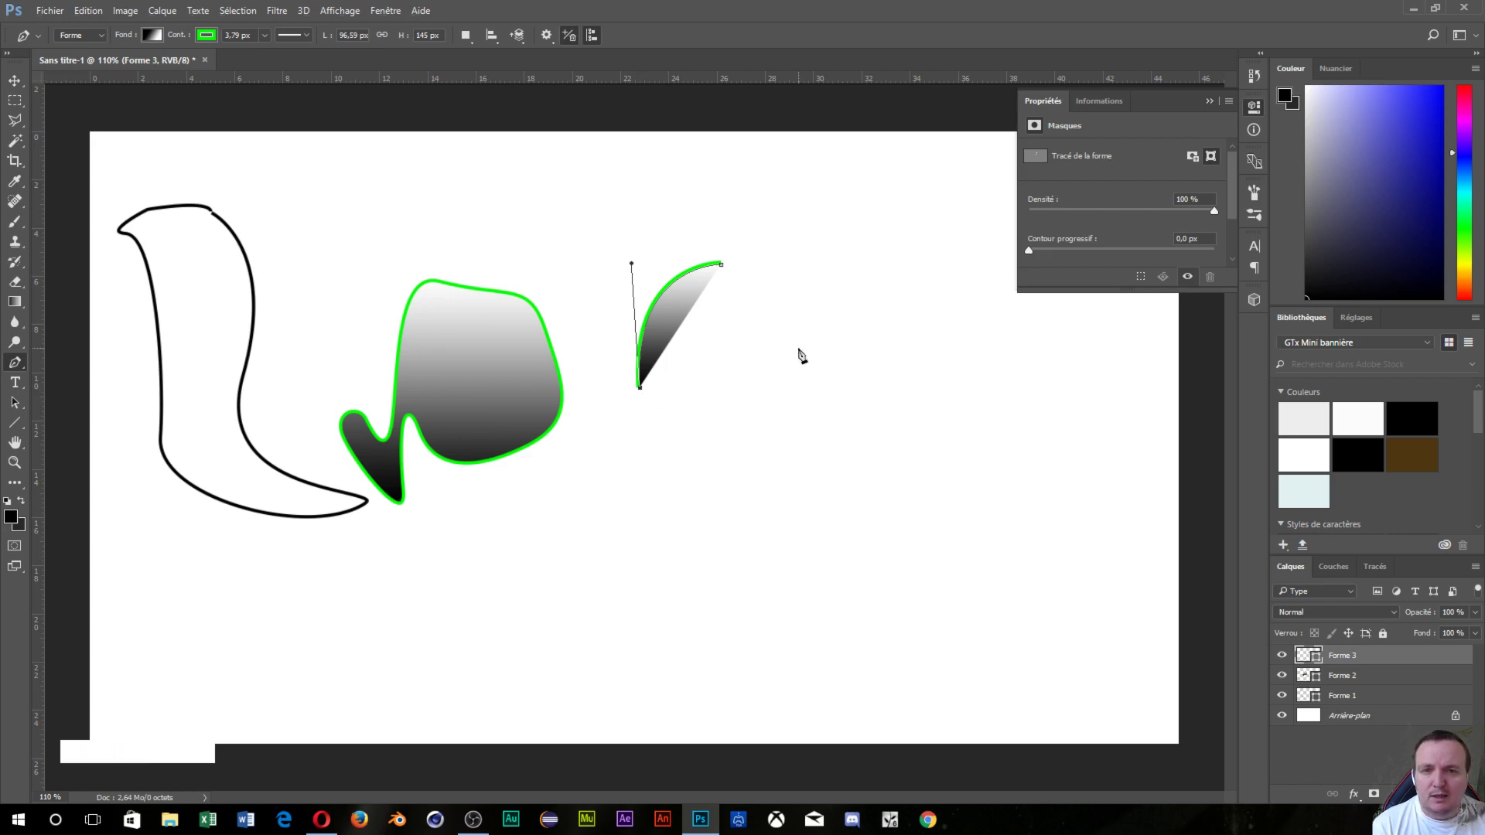
- Extend the third path to a smooth anchor with long, steep handles at the right and another smooth anchor just below it
left_click_drag(798, 347, 951, 112)
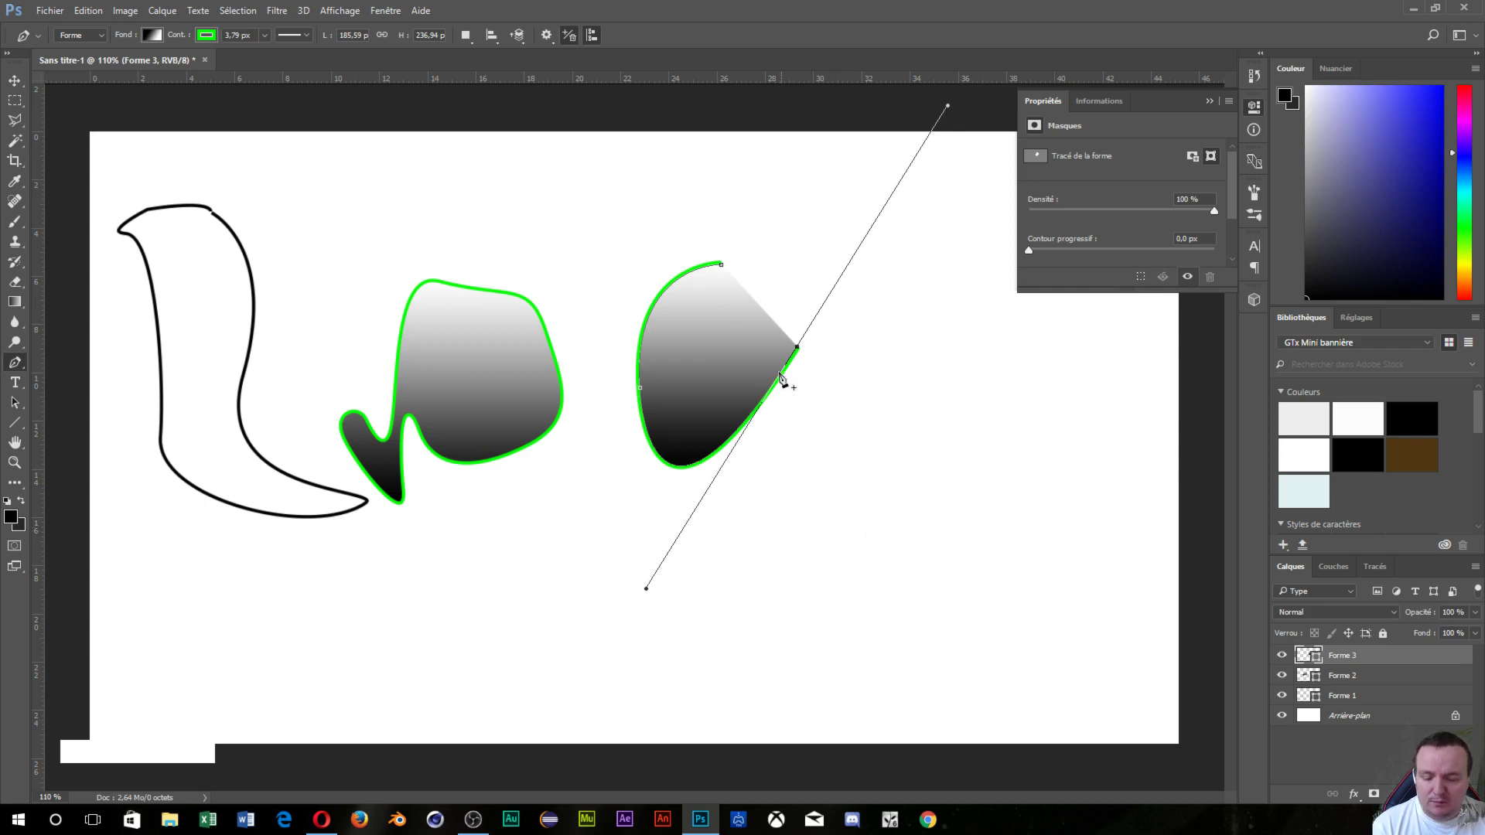
key("alt")
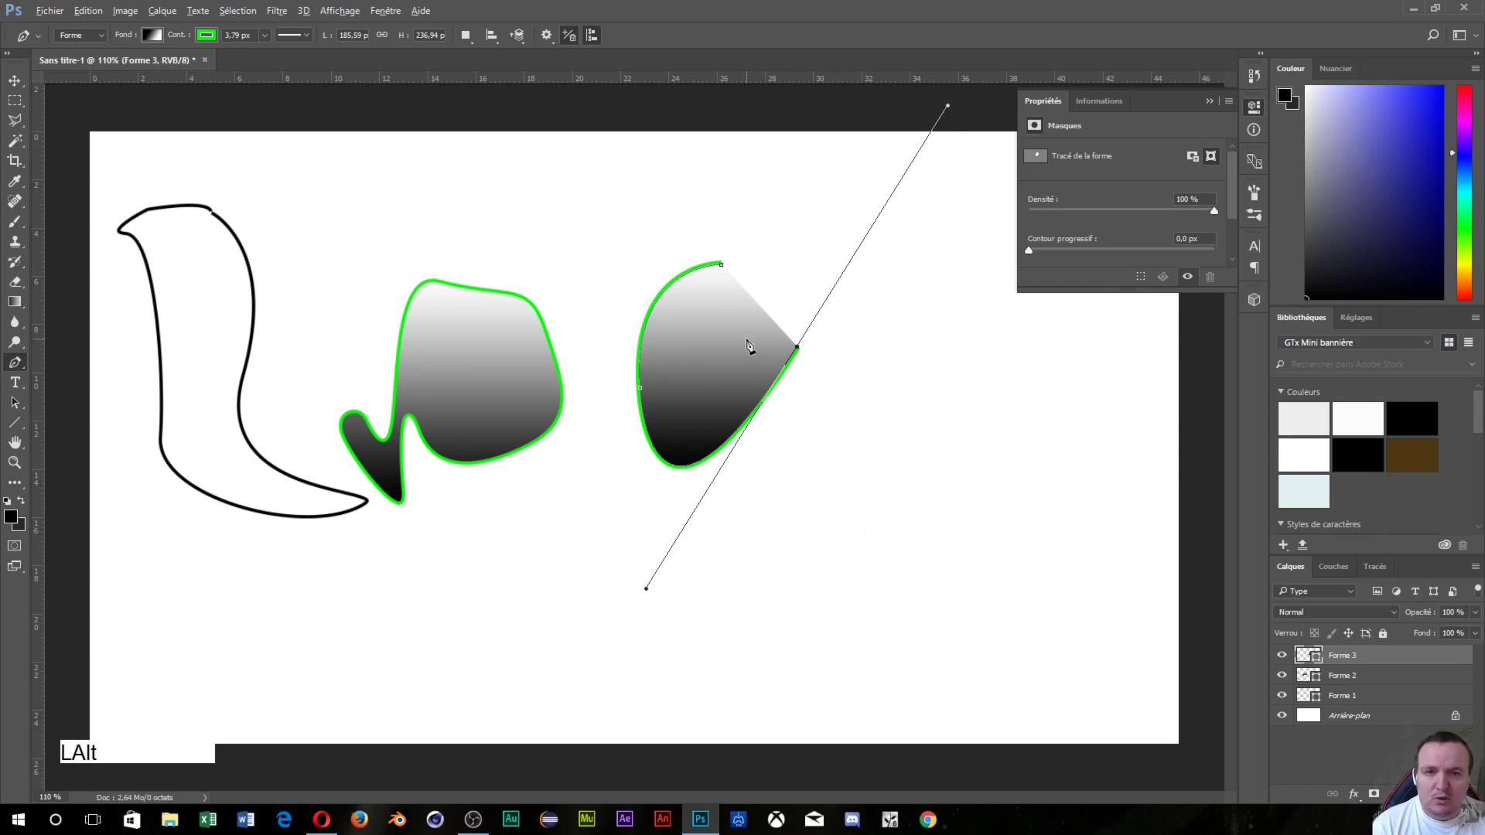
left_click(795, 349, "alt")
left_click_drag(849, 415, 822, 563)
- Add a lower-left corner anchor with its outgoing handle aimed up-left and a smooth upper-left anchor, and close the path with a curve at its start
left_click_drag(553, 528, 517, 488)
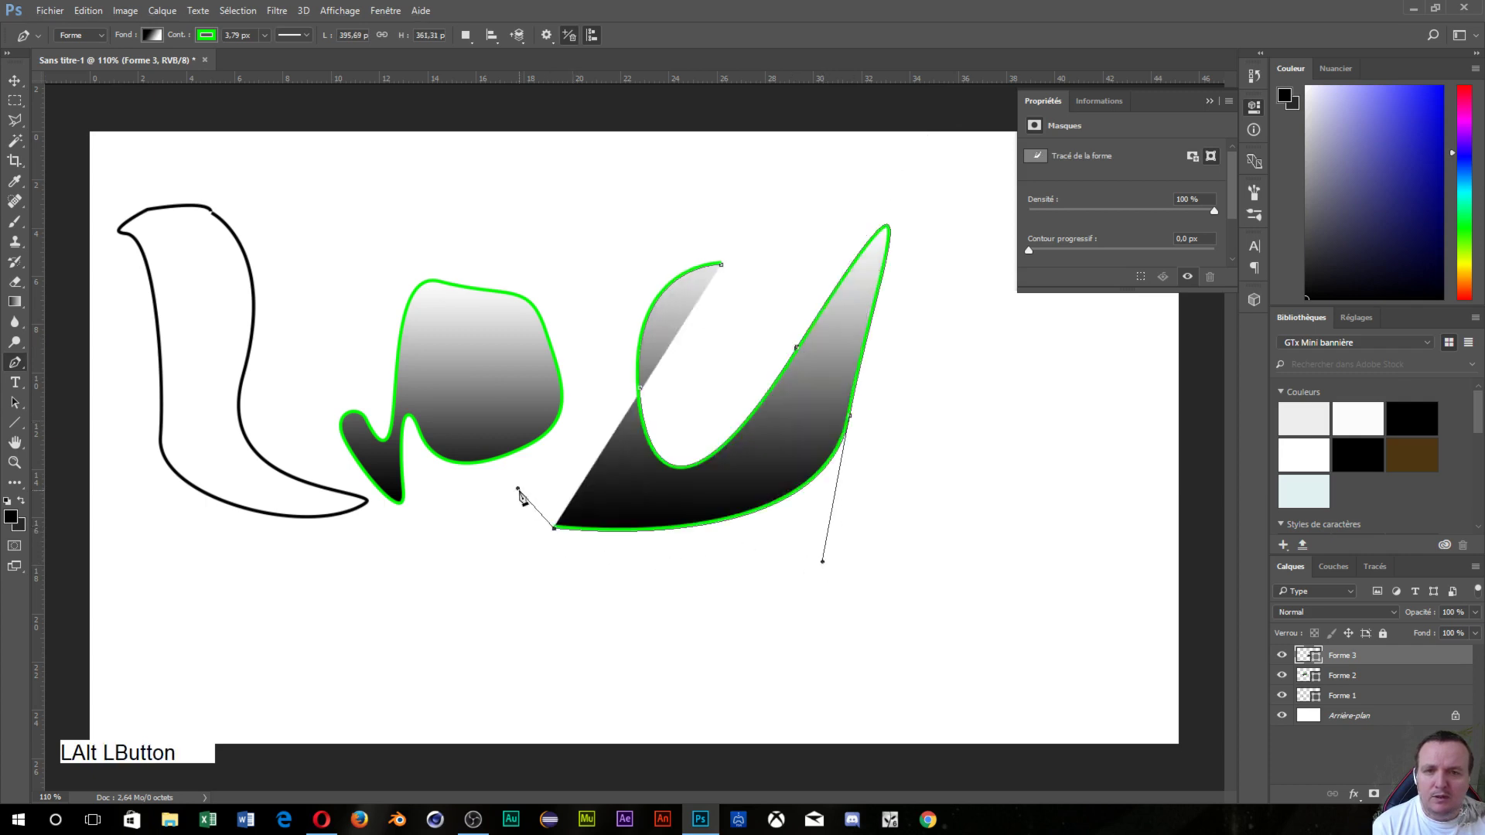
left_click(587, 269)
left_click_drag(587, 269, 627, 229)
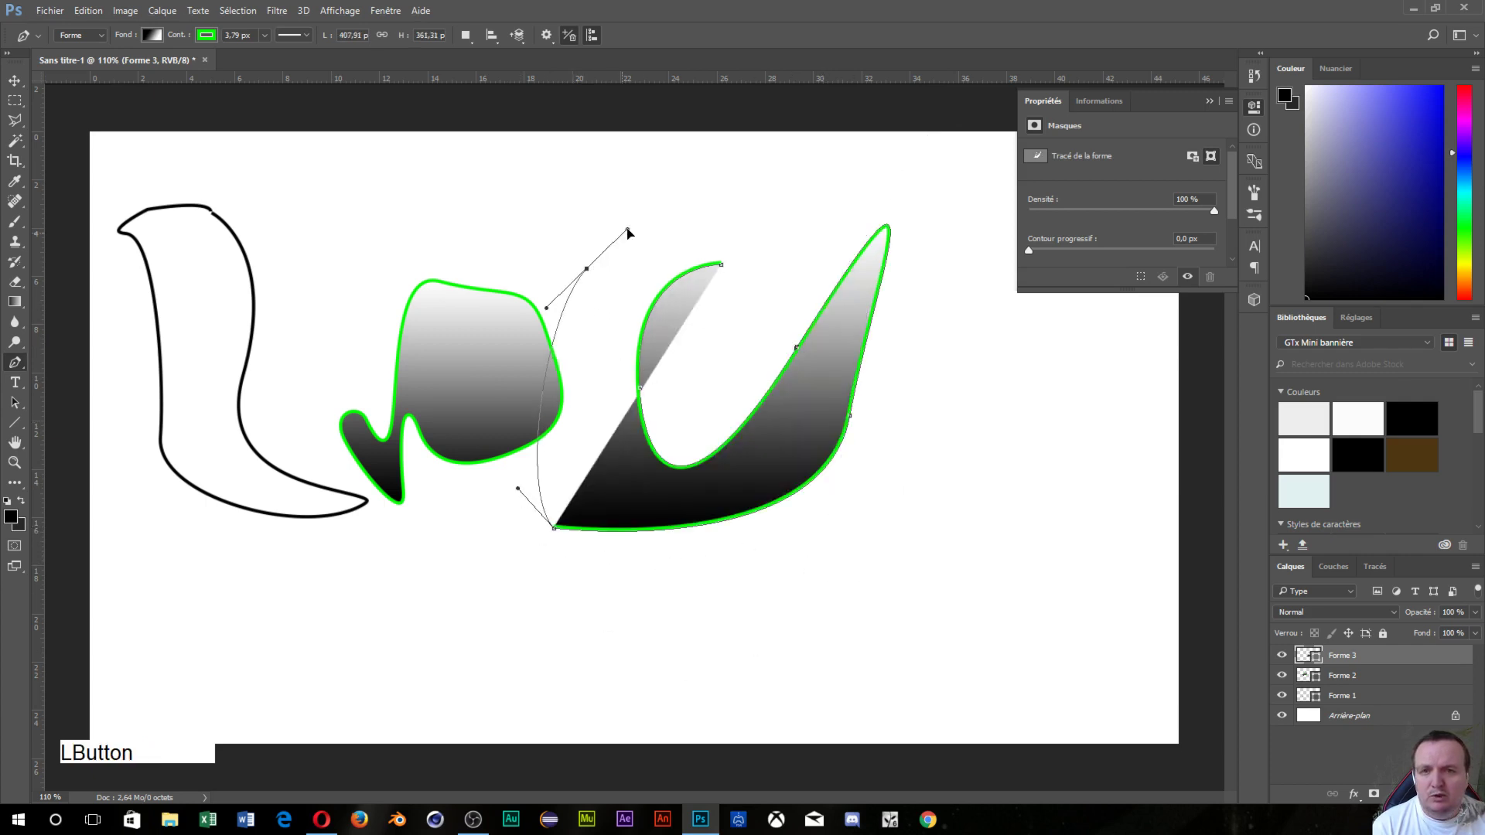
left_click_drag(723, 267, 603, 325)
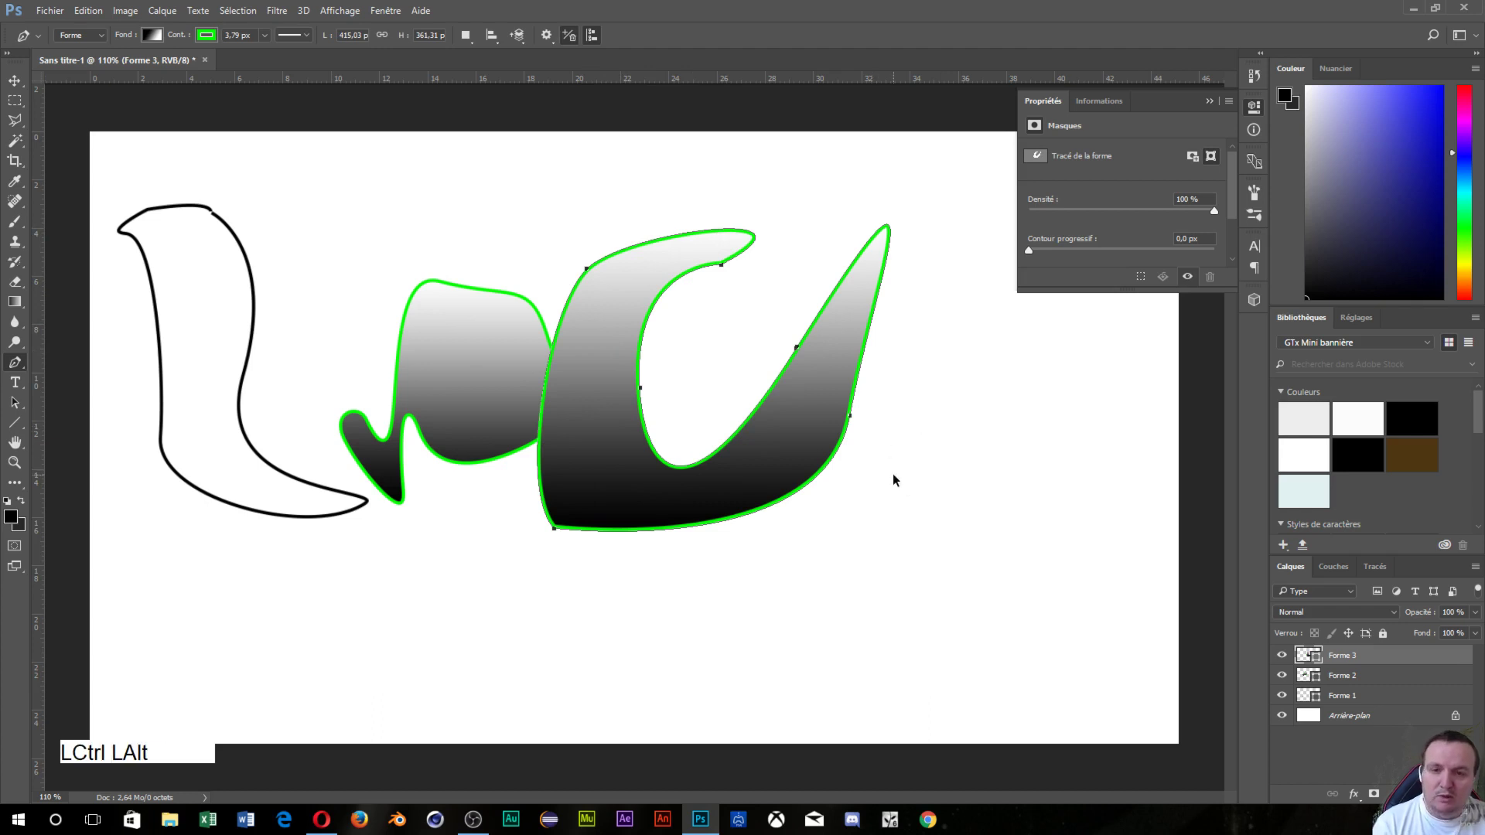
- Undo all the work on the three practice shapes, stepping back to a blank canvas with only the background layer
key("ctrl+alt+z")
key("ctrl+alt+z")
key("ctrl+alt+z")
key("ctrl+alt+z")
key("ctrl+alt+z")
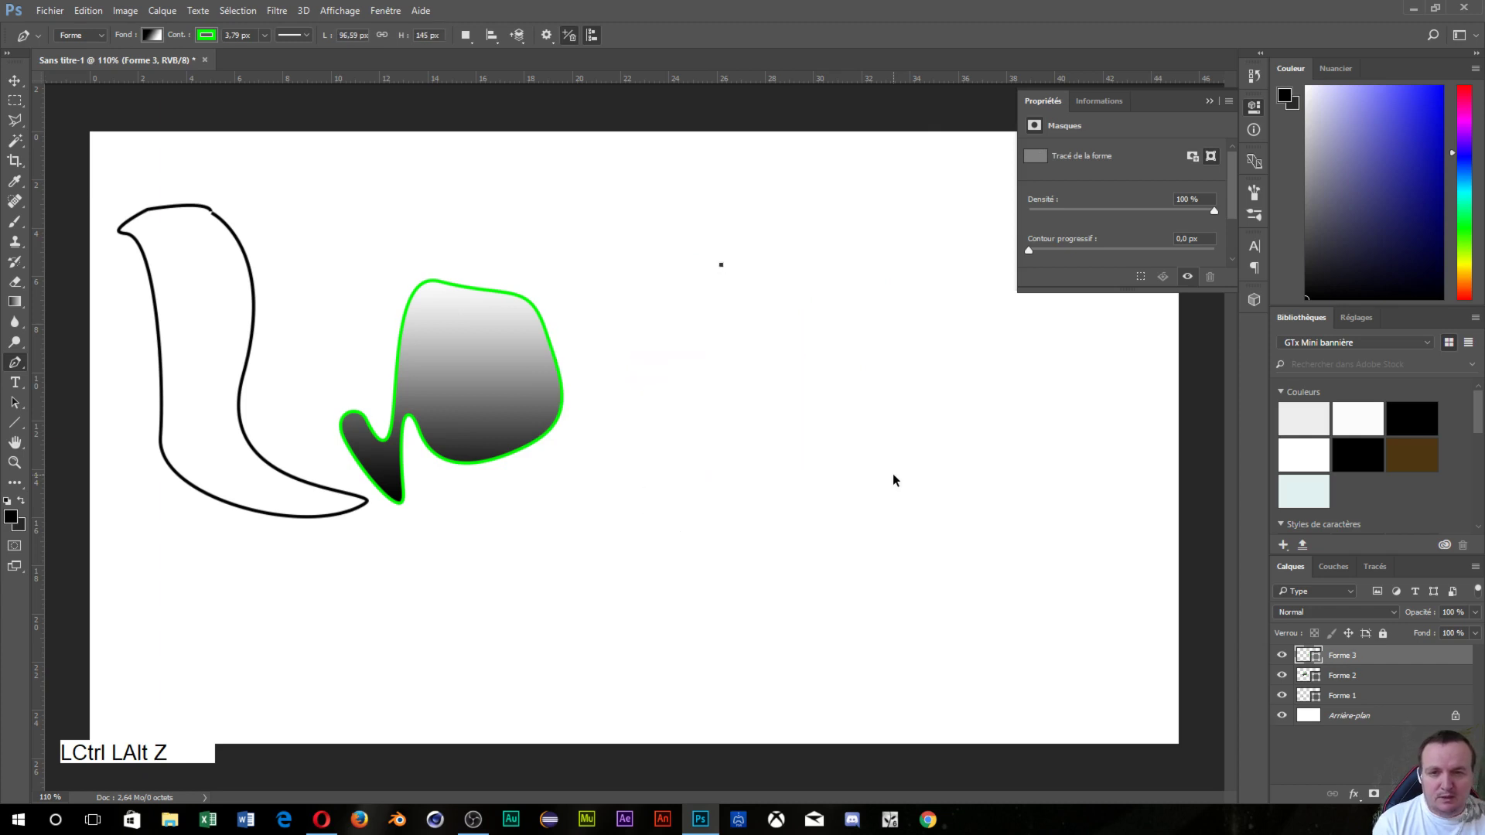
key("ctrl+alt+z")
key("ctrl+alt+z")
key("ctrl+alt+z")
key("ctrl+alt+z")
key("ctrl+alt+z")
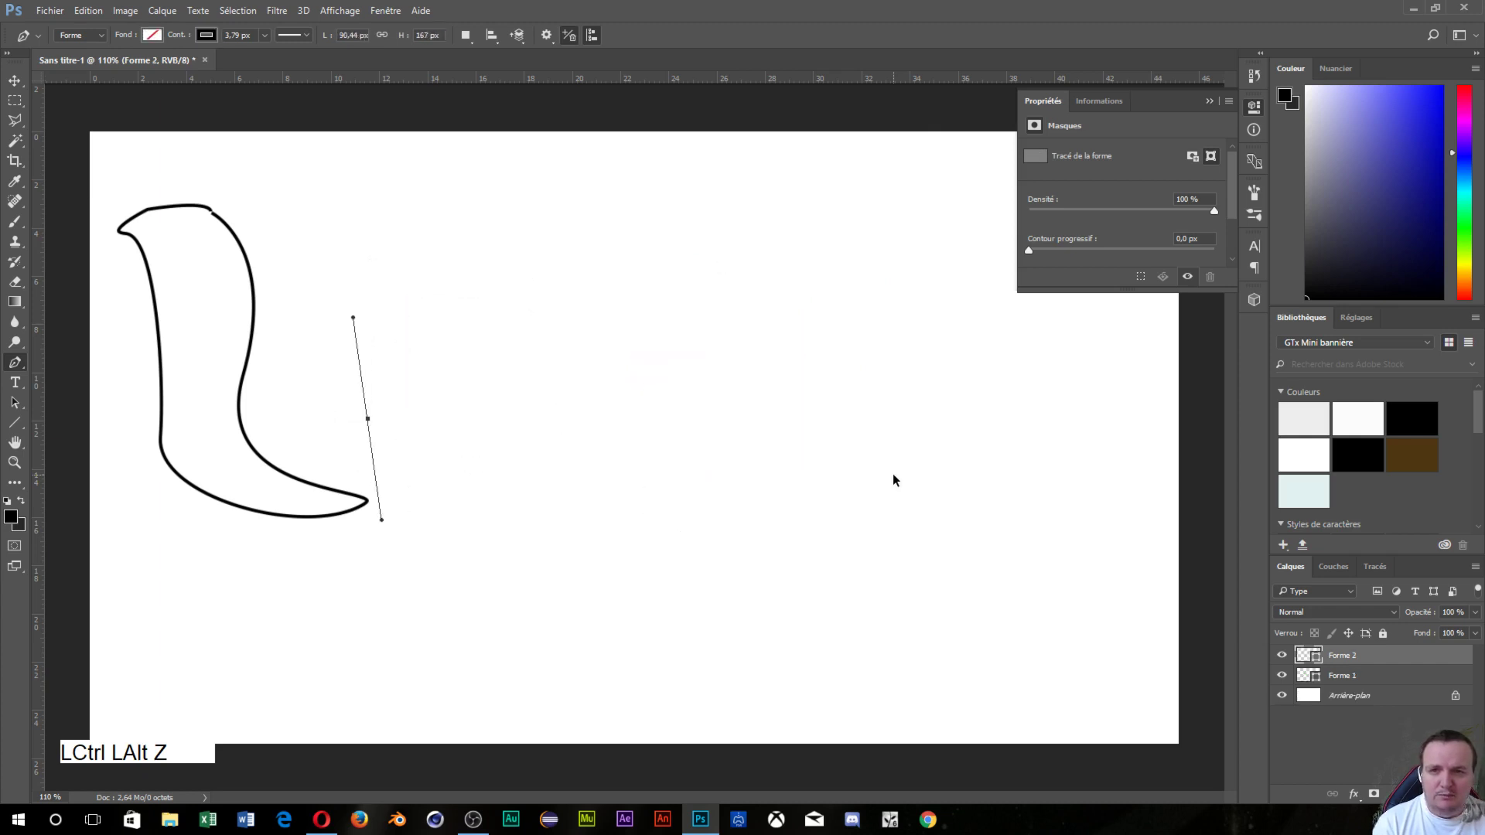
key("ctrl+alt+z")
key("ctrl+alt+z")
key("ctrl+alt+z")
key("ctrl+alt+z")
key("ctrl+alt+z")
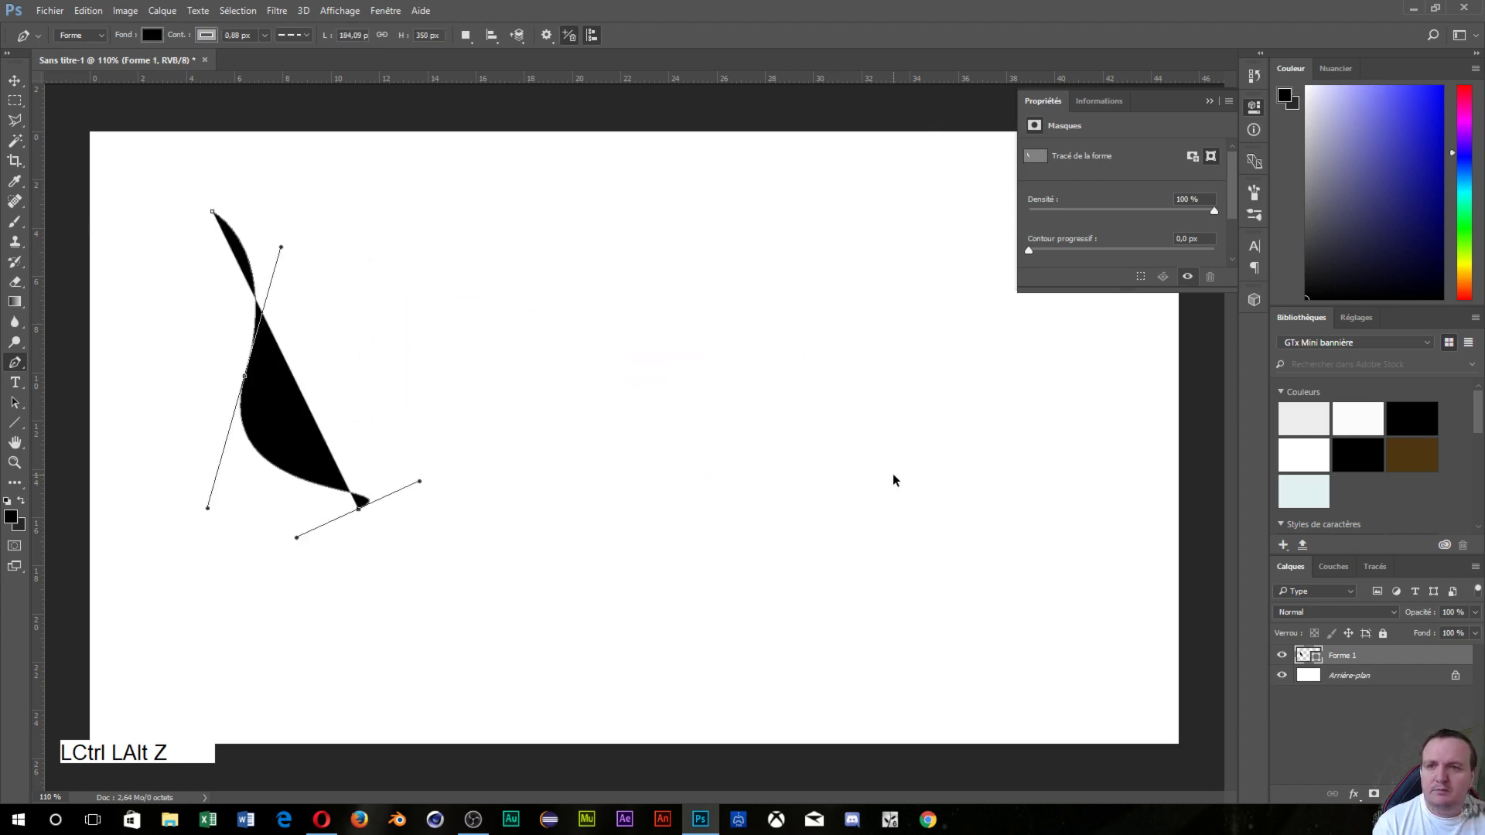
key("ctrl+alt+z")
key("ctrl+alt+z")
key("ctrl+alt+z")
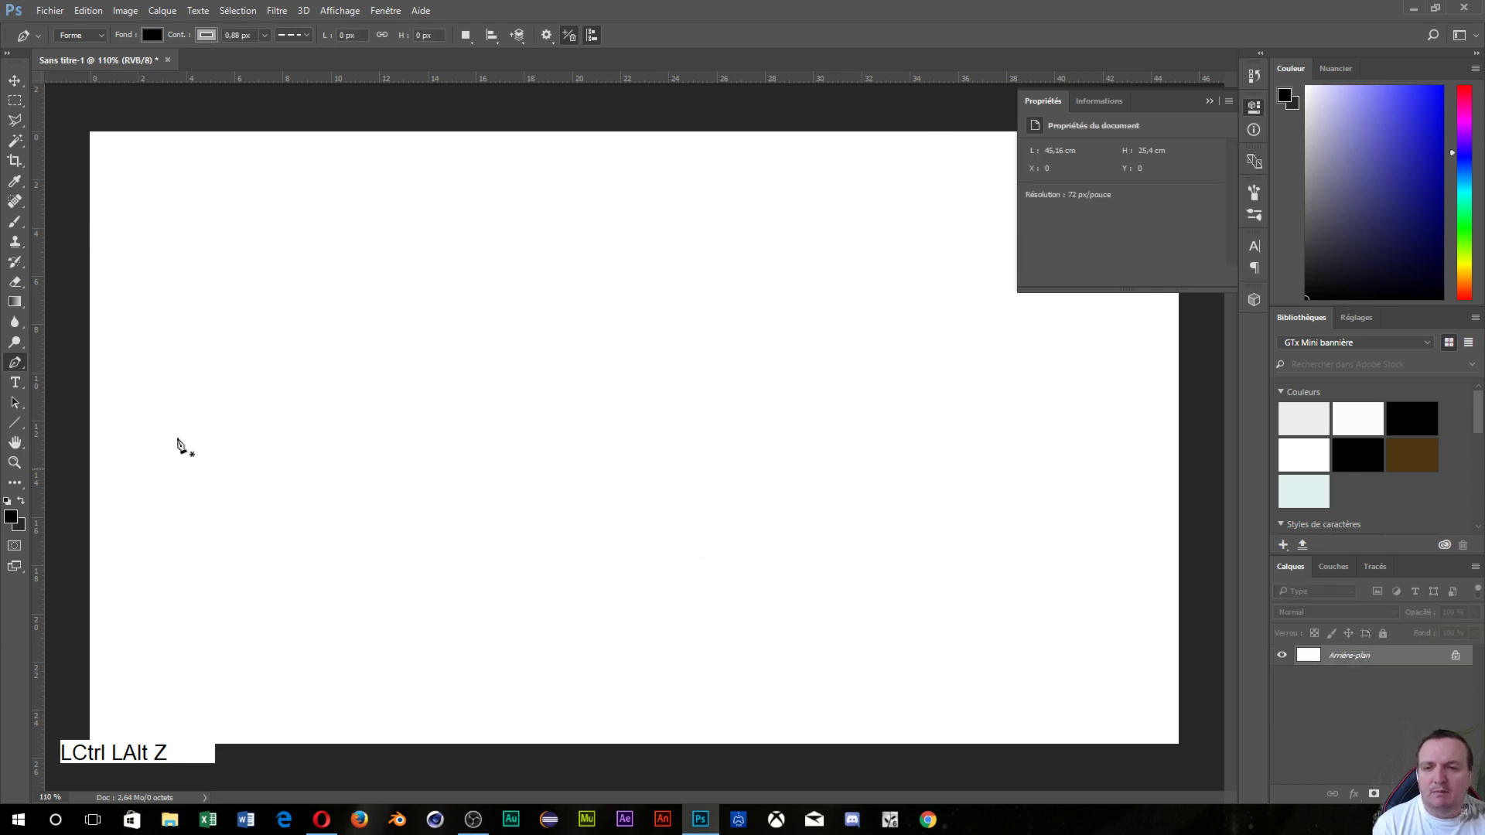
- Set the Pen tool's shape options to no fill and a solid black stroke with a continuous line style
left_click(153, 33)
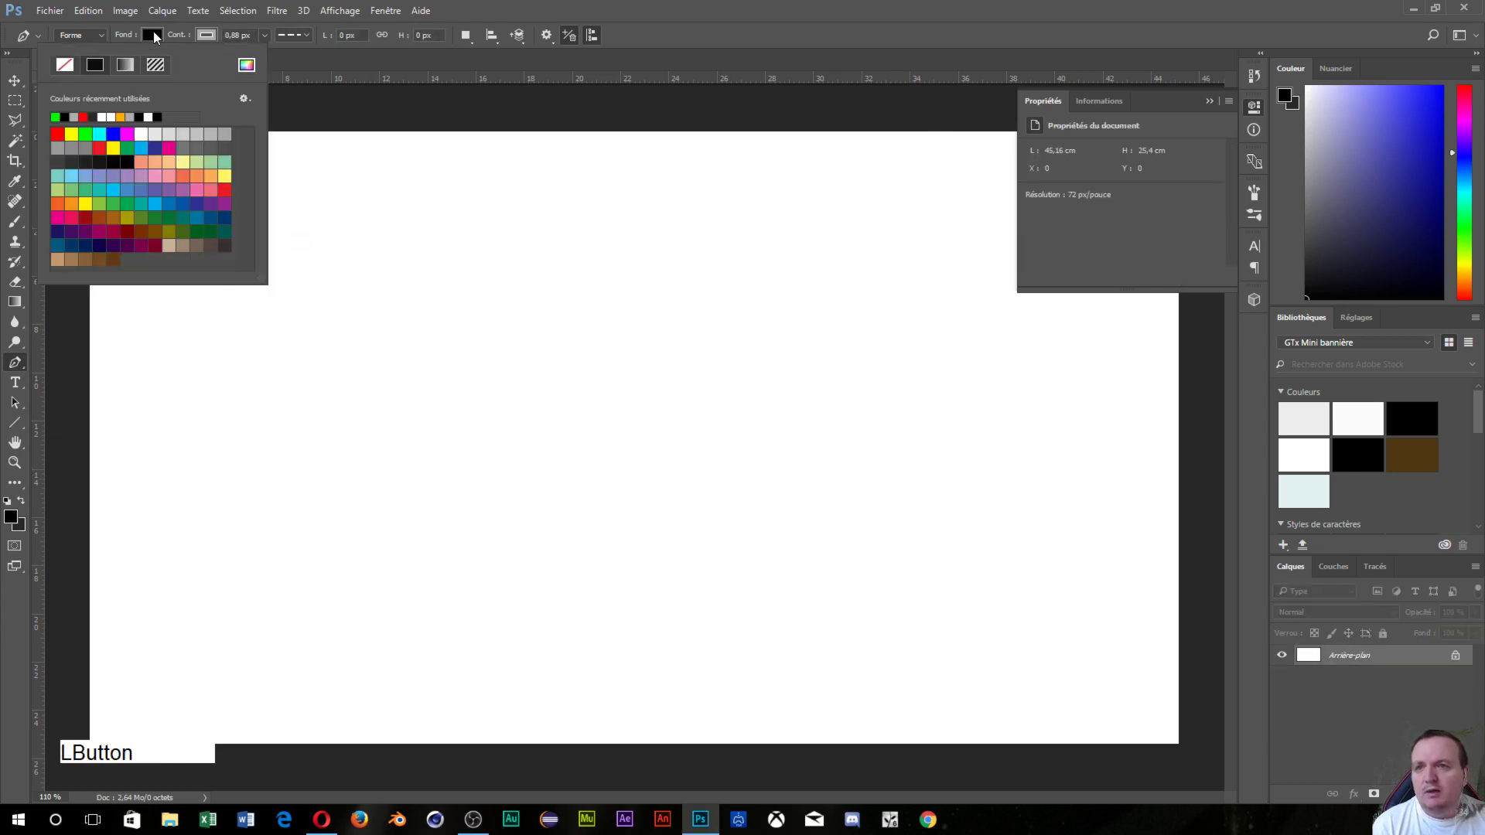
left_click(59, 68)
left_click(206, 36)
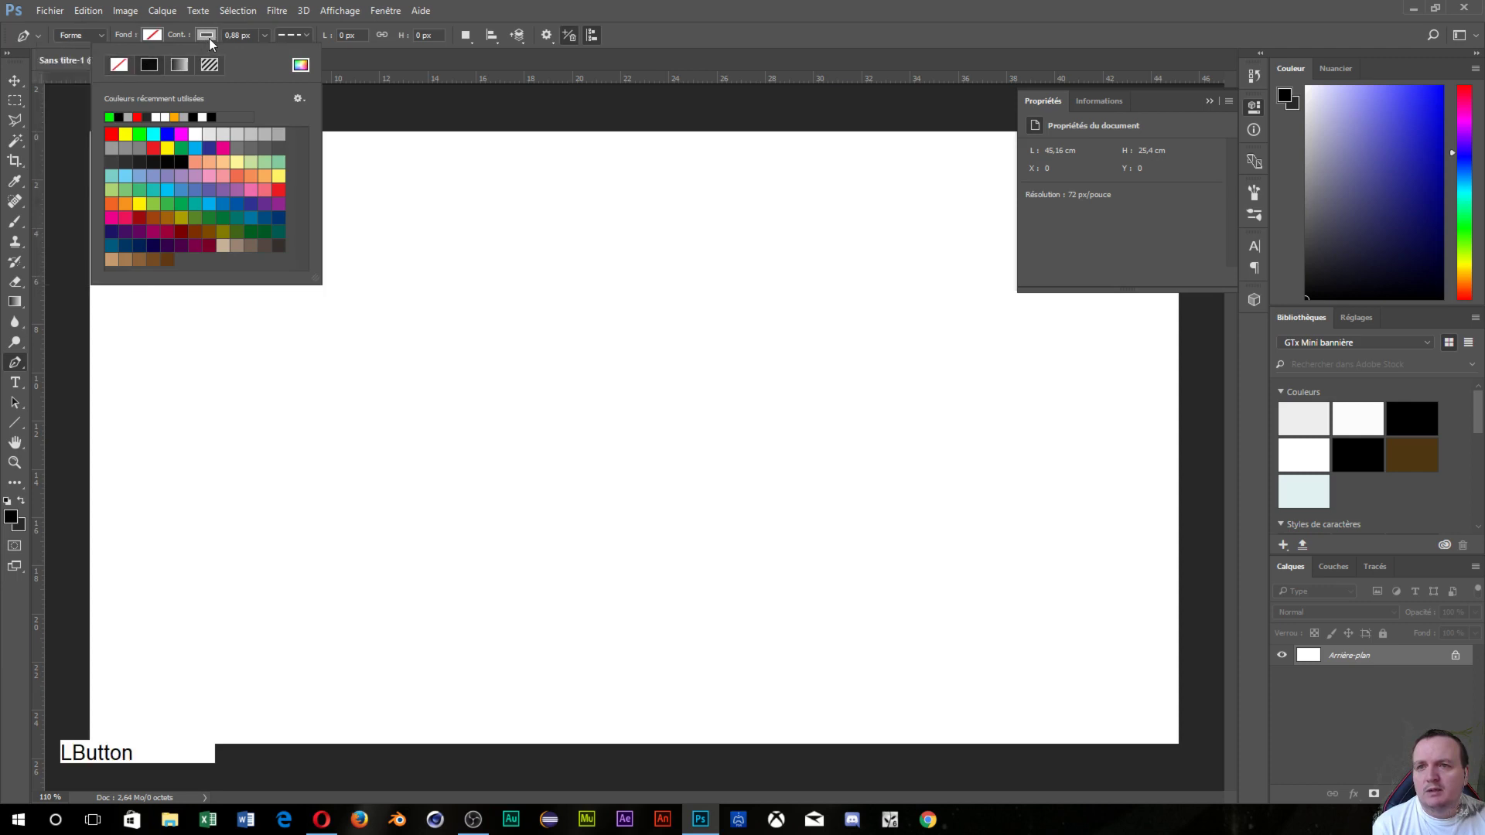
left_click(156, 66)
left_click(155, 73)
left_click(277, 34)
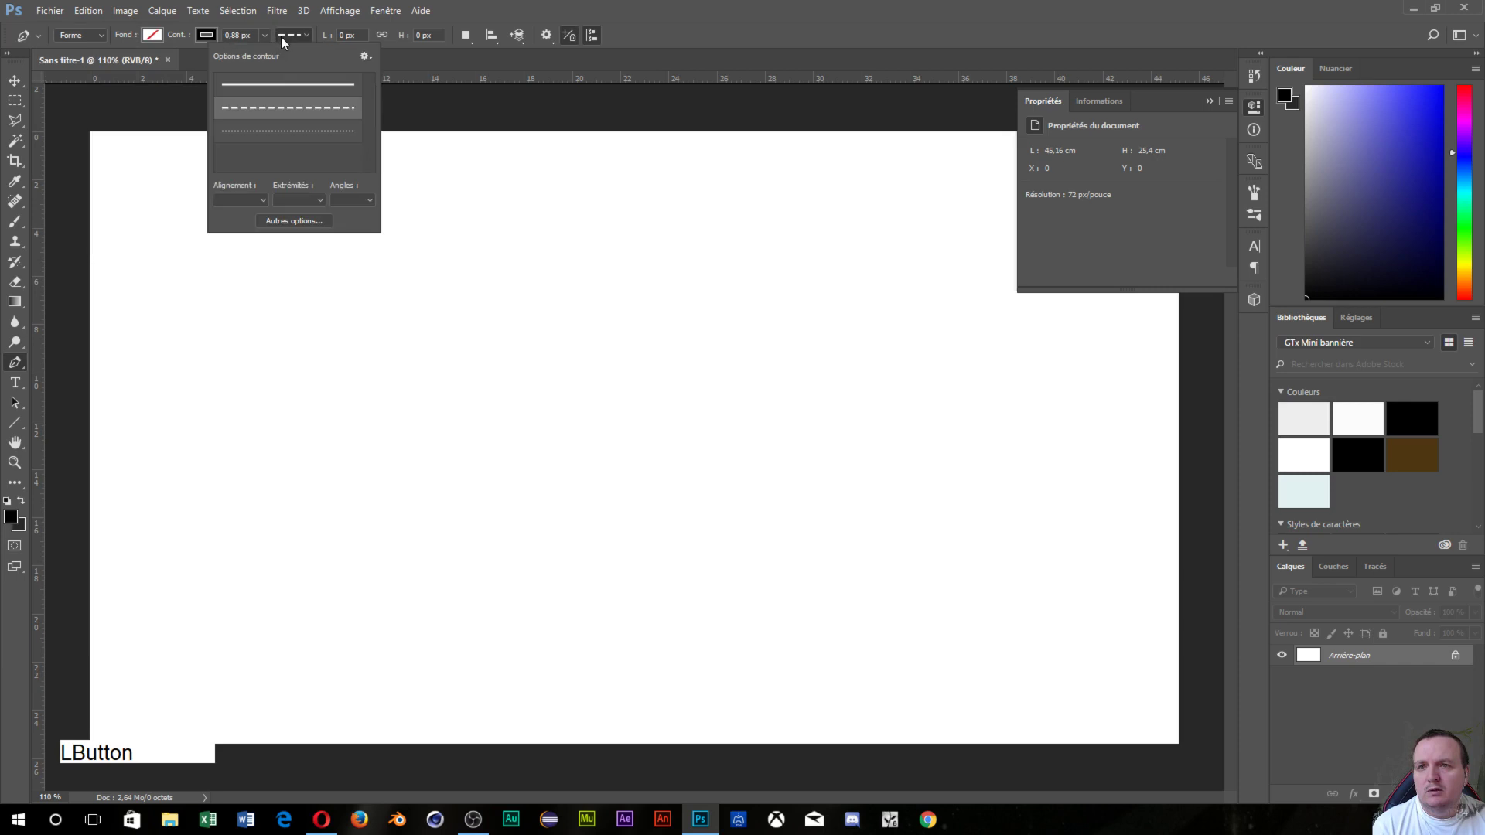
left_click(309, 84)
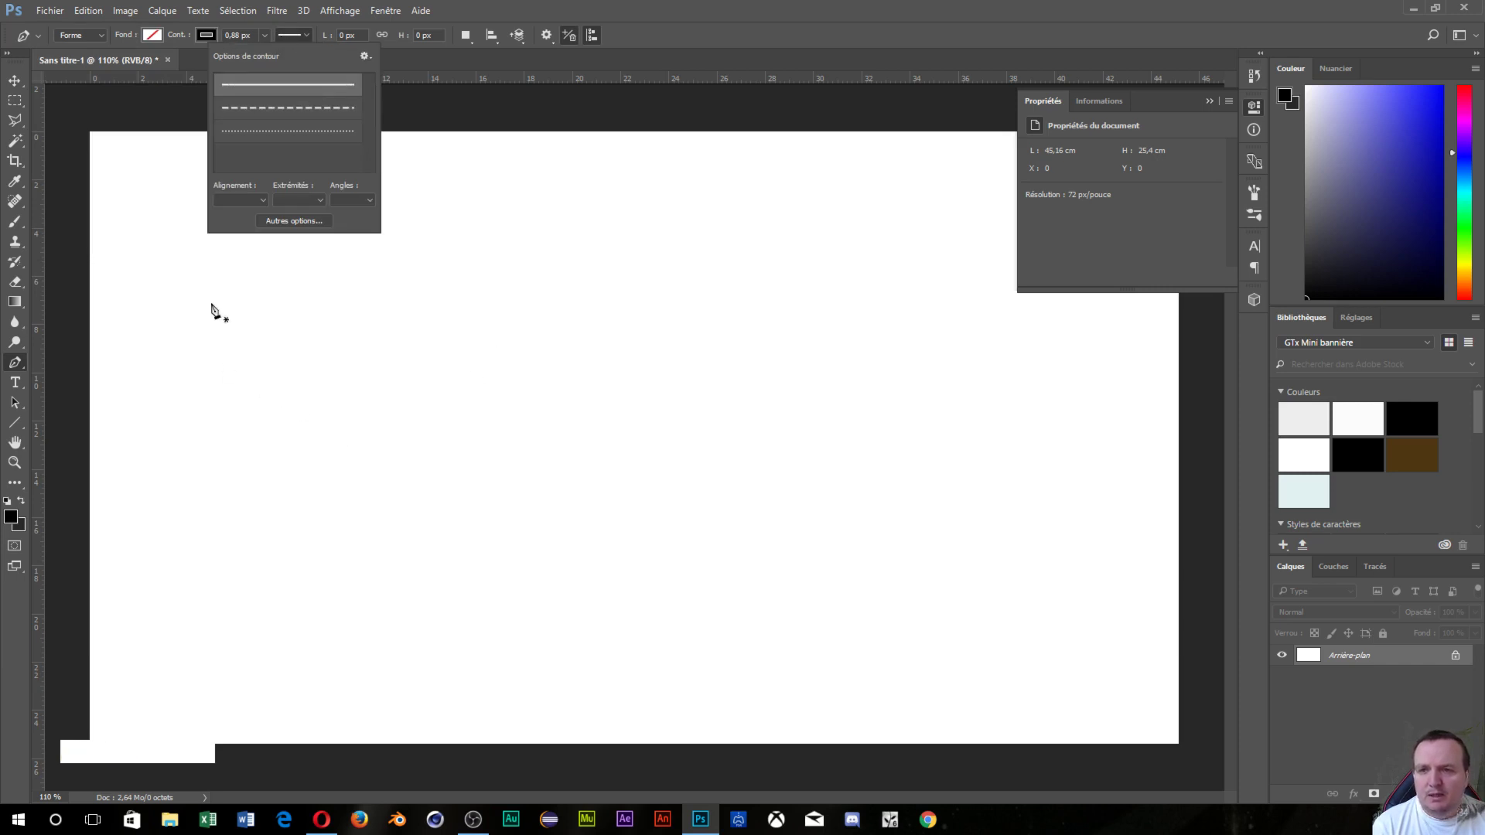
- Draw a closed head-shaped outline about 272 px wide and 372 px high with five anchors, narrowing to the chin, and deselect its path
left_click(165, 284)
left_click(166, 283)
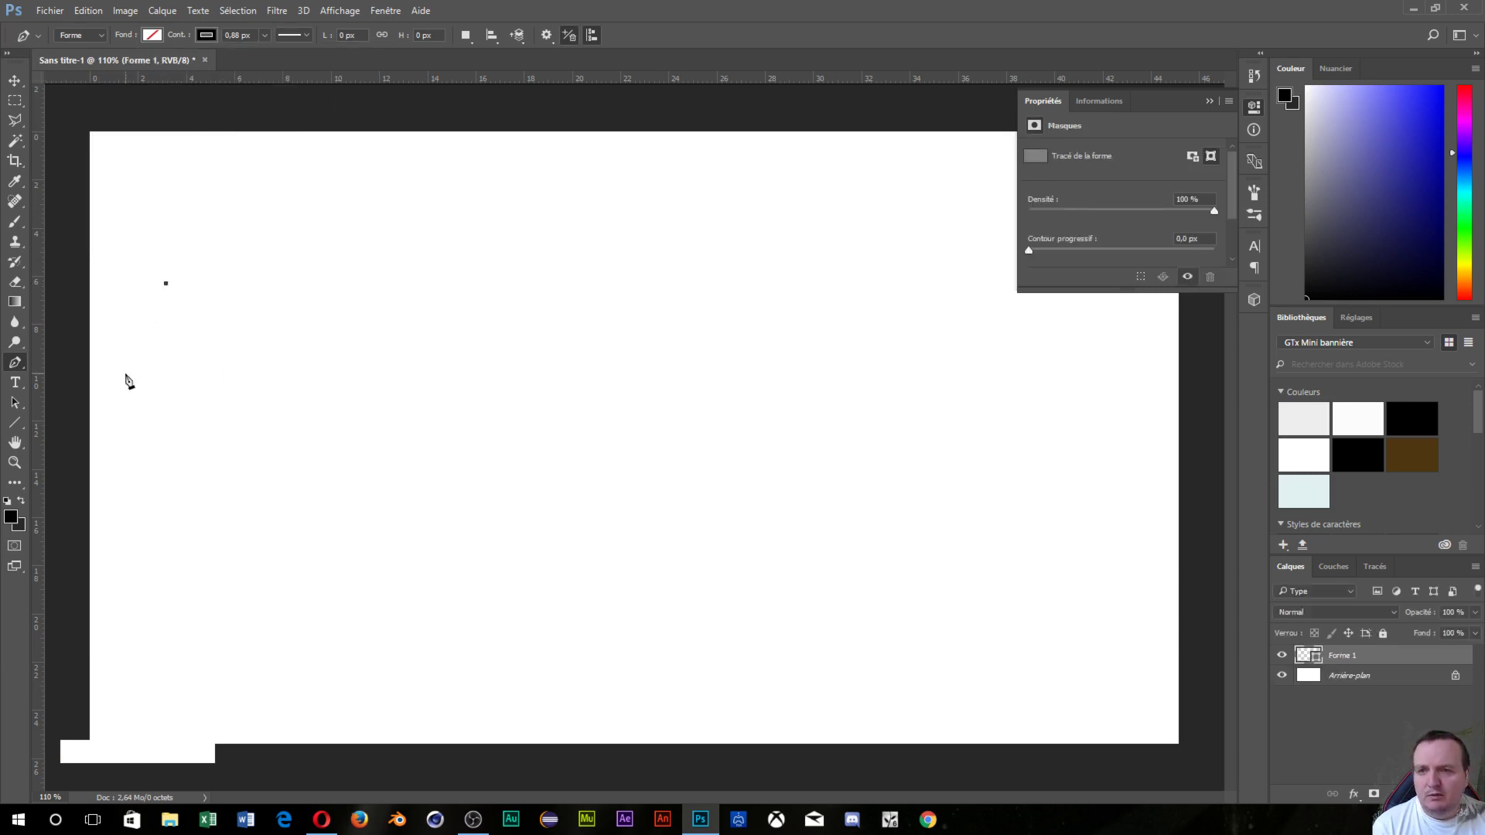
left_click_drag(149, 438, 187, 533)
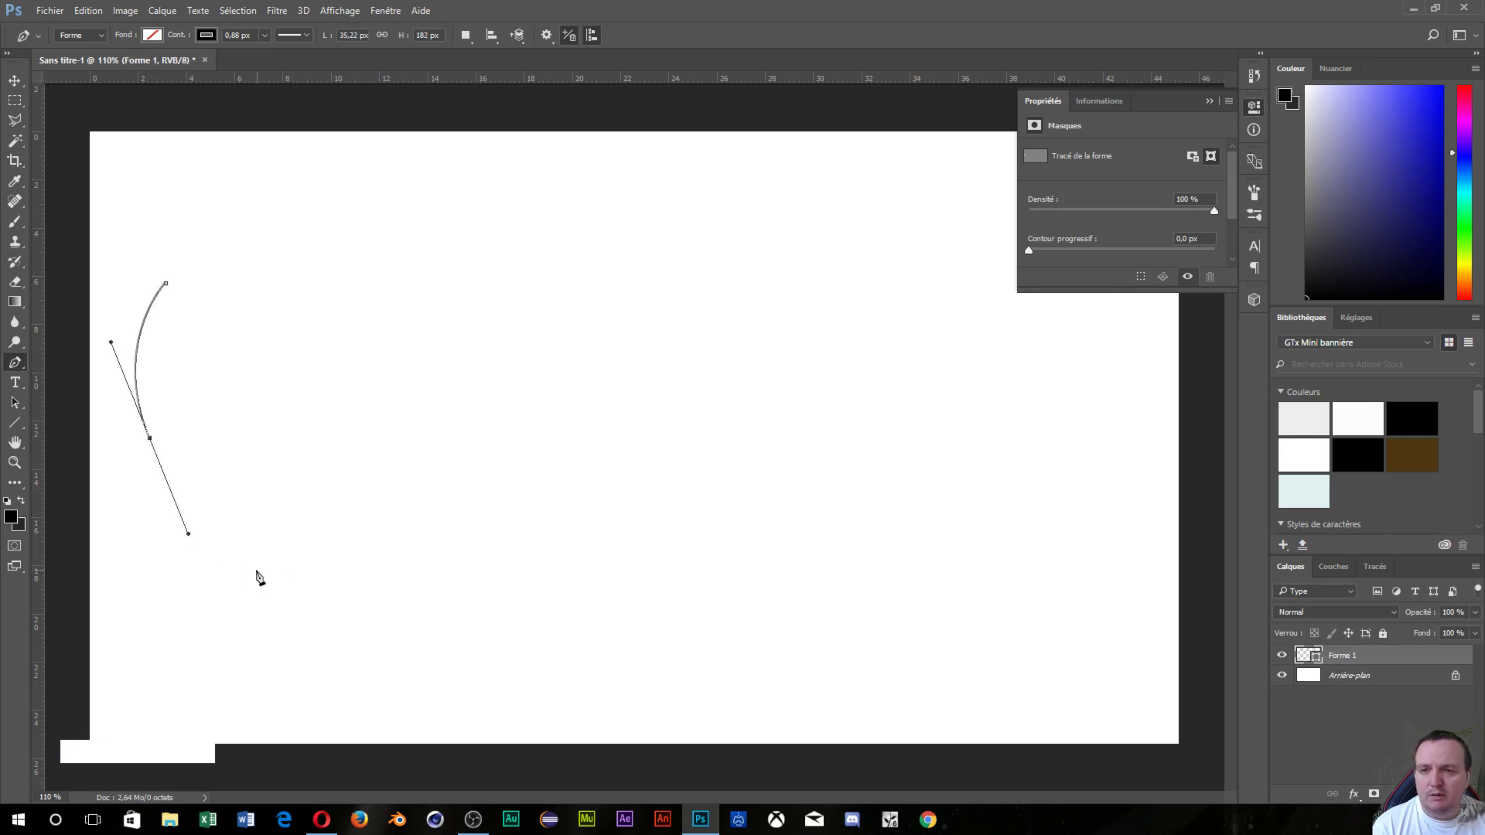
left_click_drag(256, 570, 294, 568)
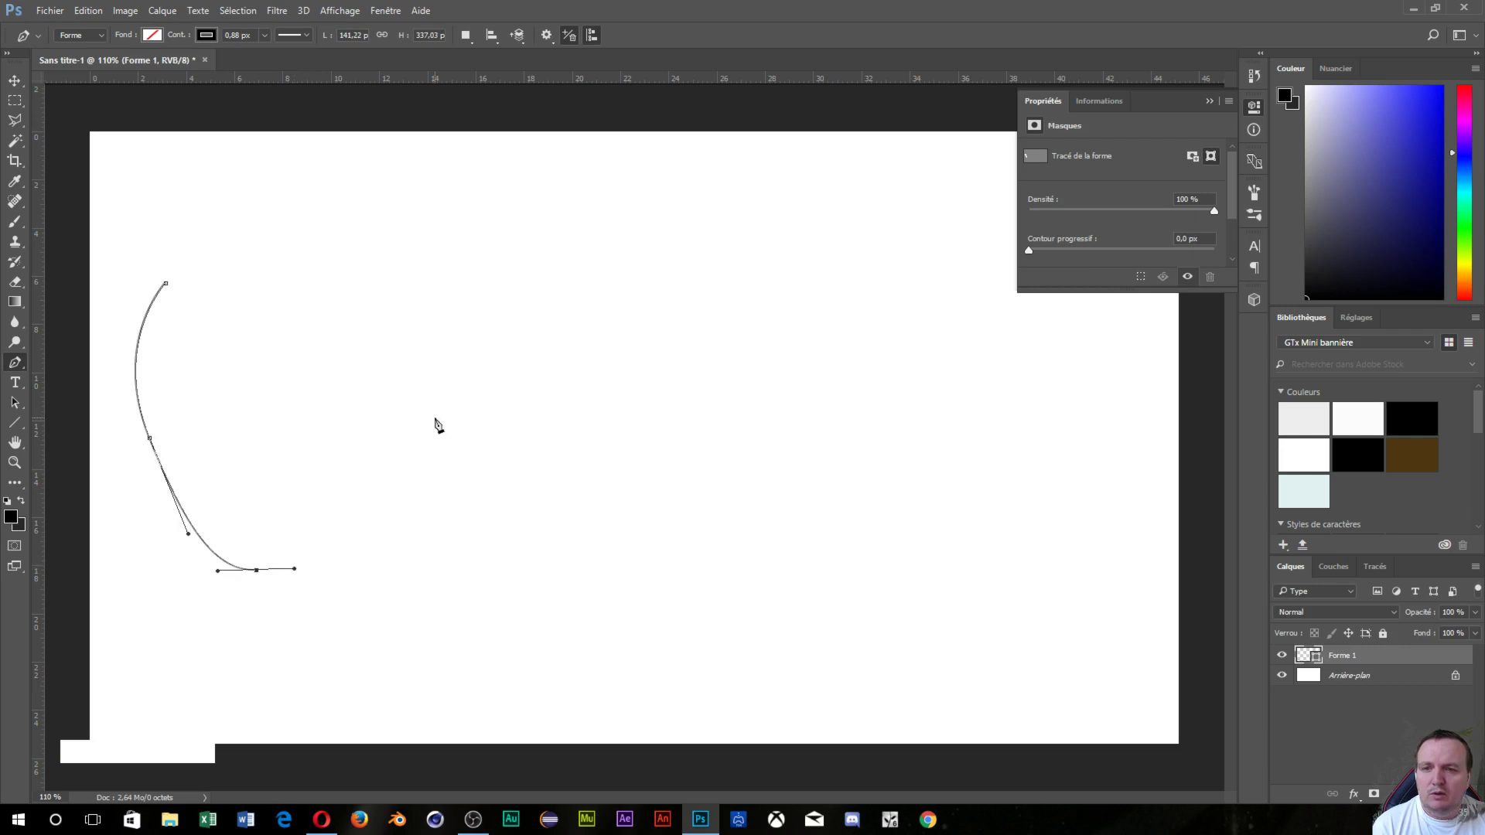
left_click_drag(366, 383, 358, 317)
left_click_drag(267, 252, 143, 309)
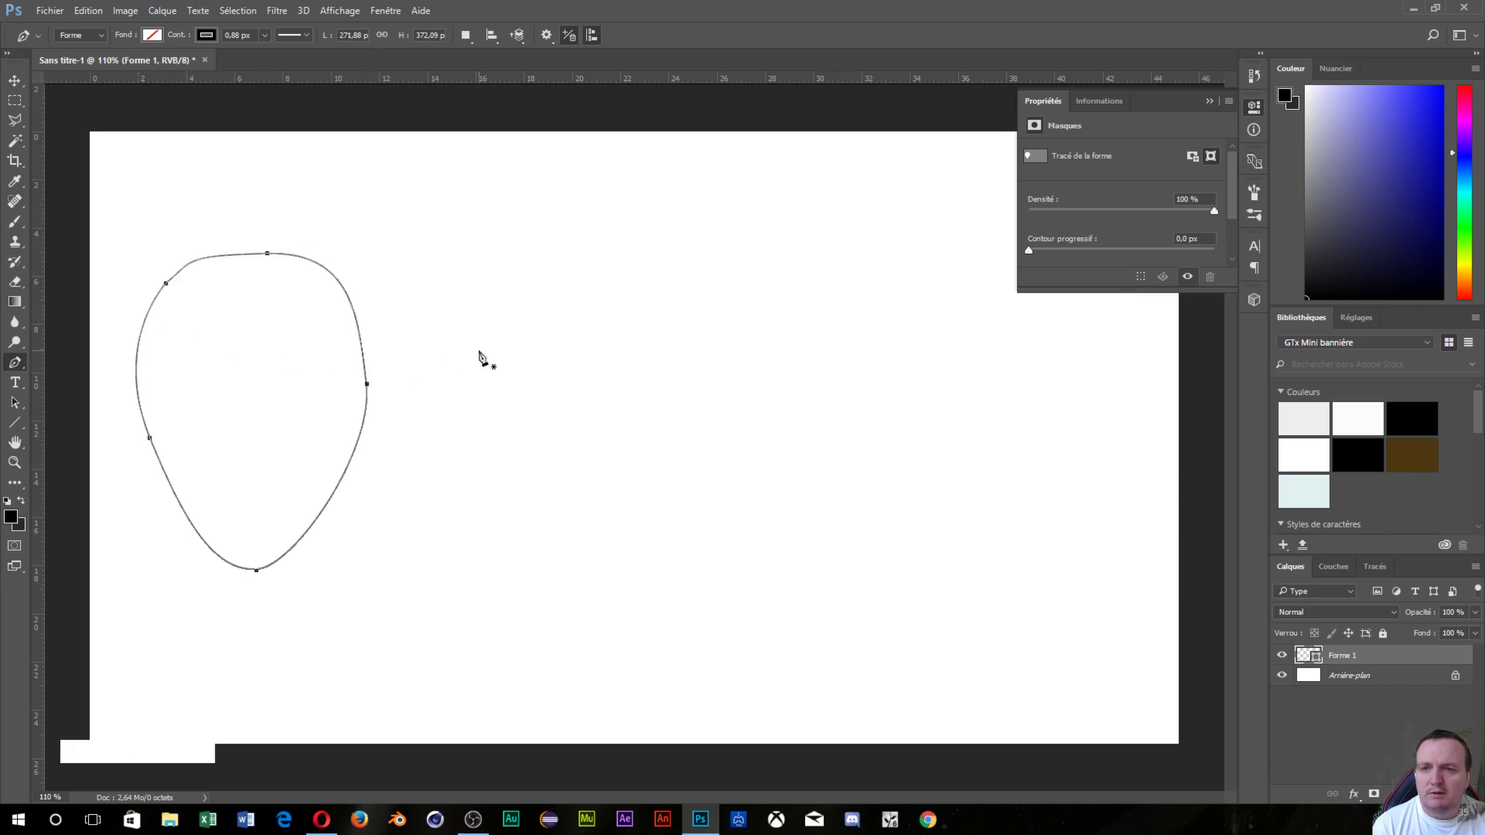
key("Return")
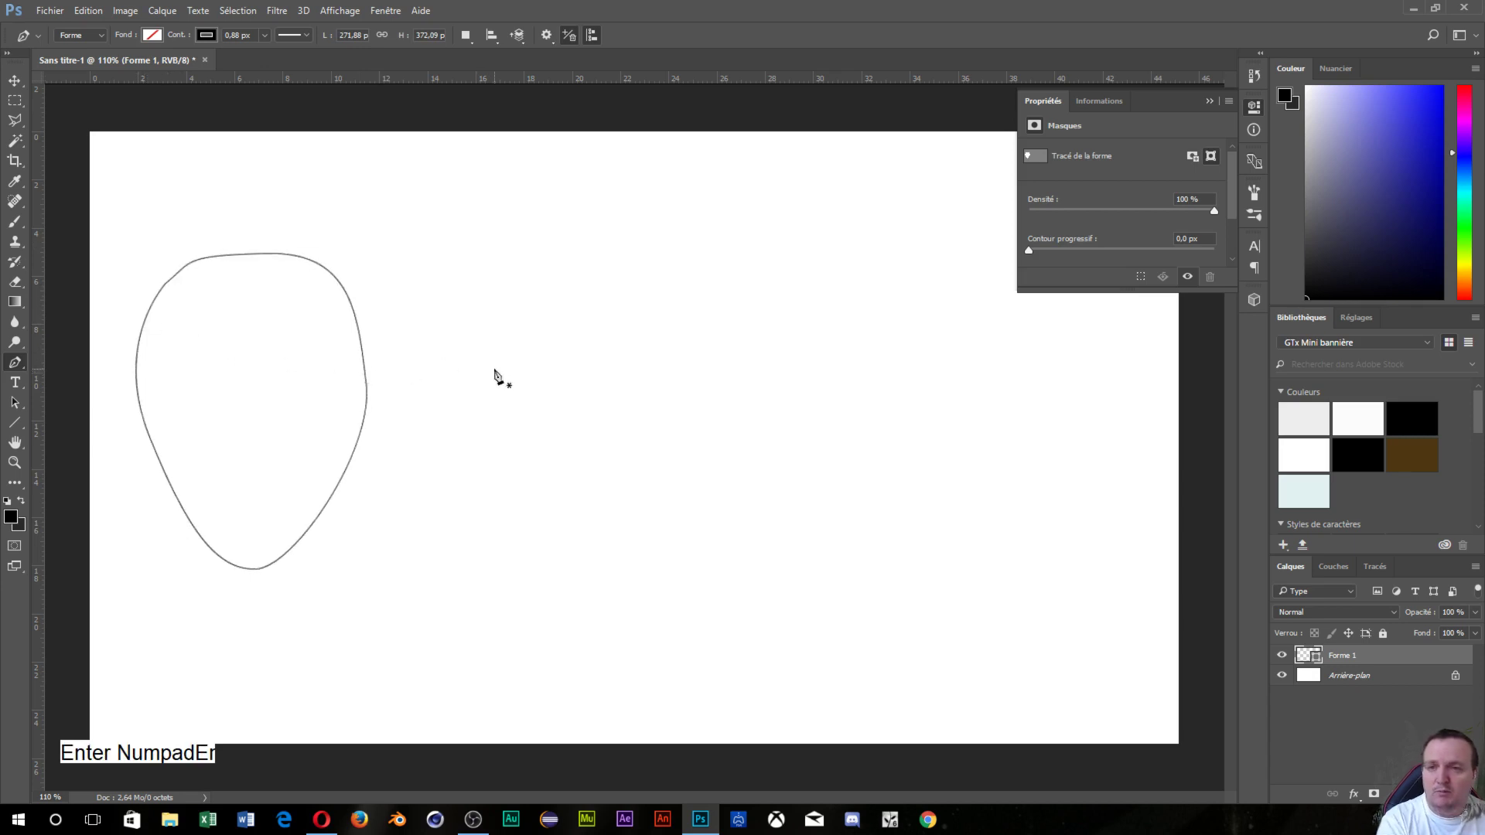
- Draw a closed two-anchor almond-shaped eye about 60 px wide and 23 px high in the face's left half, and deselect its path
left_click(178, 367)
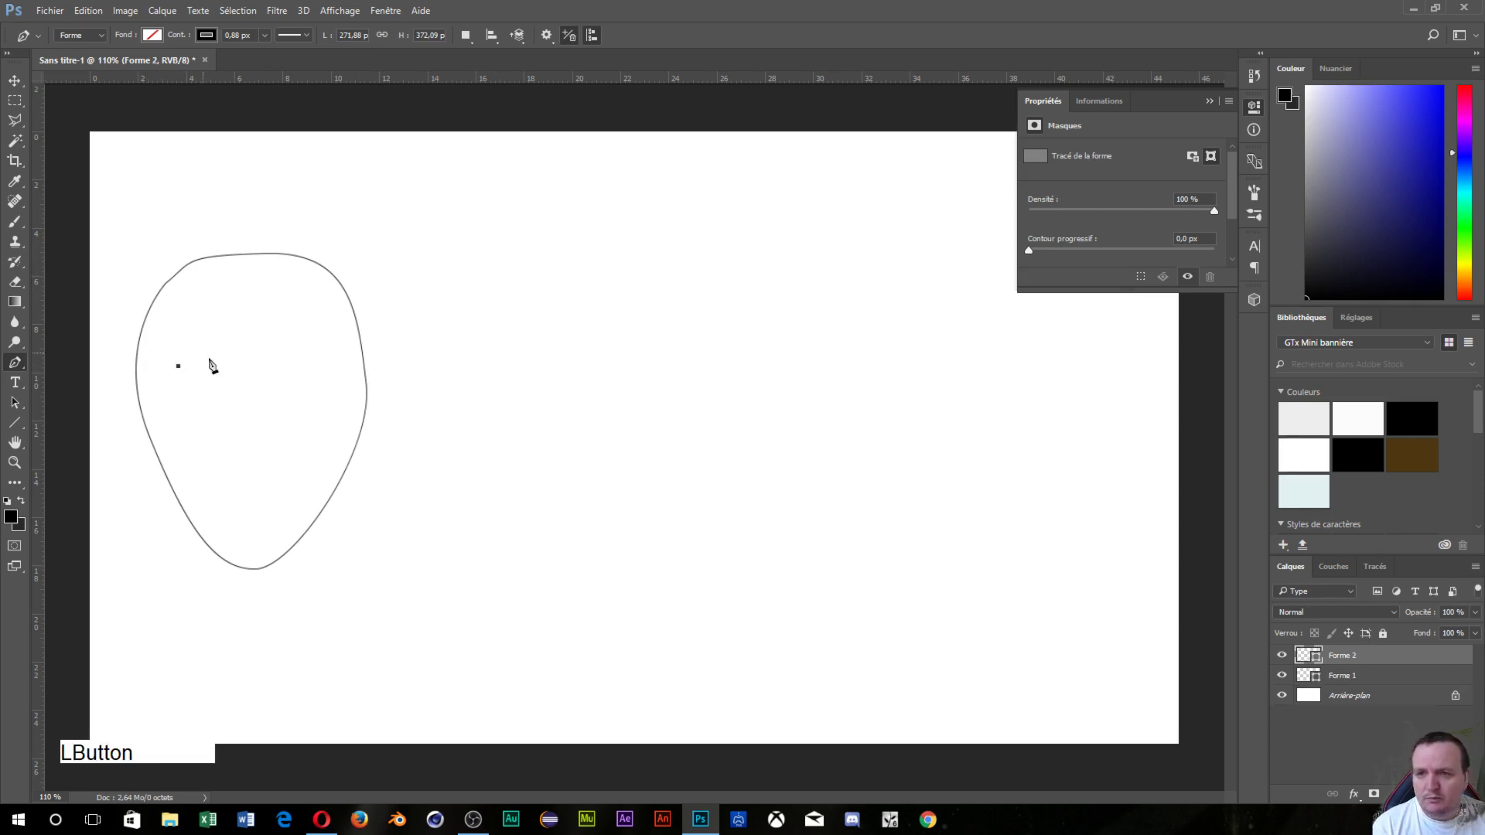
left_click_drag(223, 362, 250, 380)
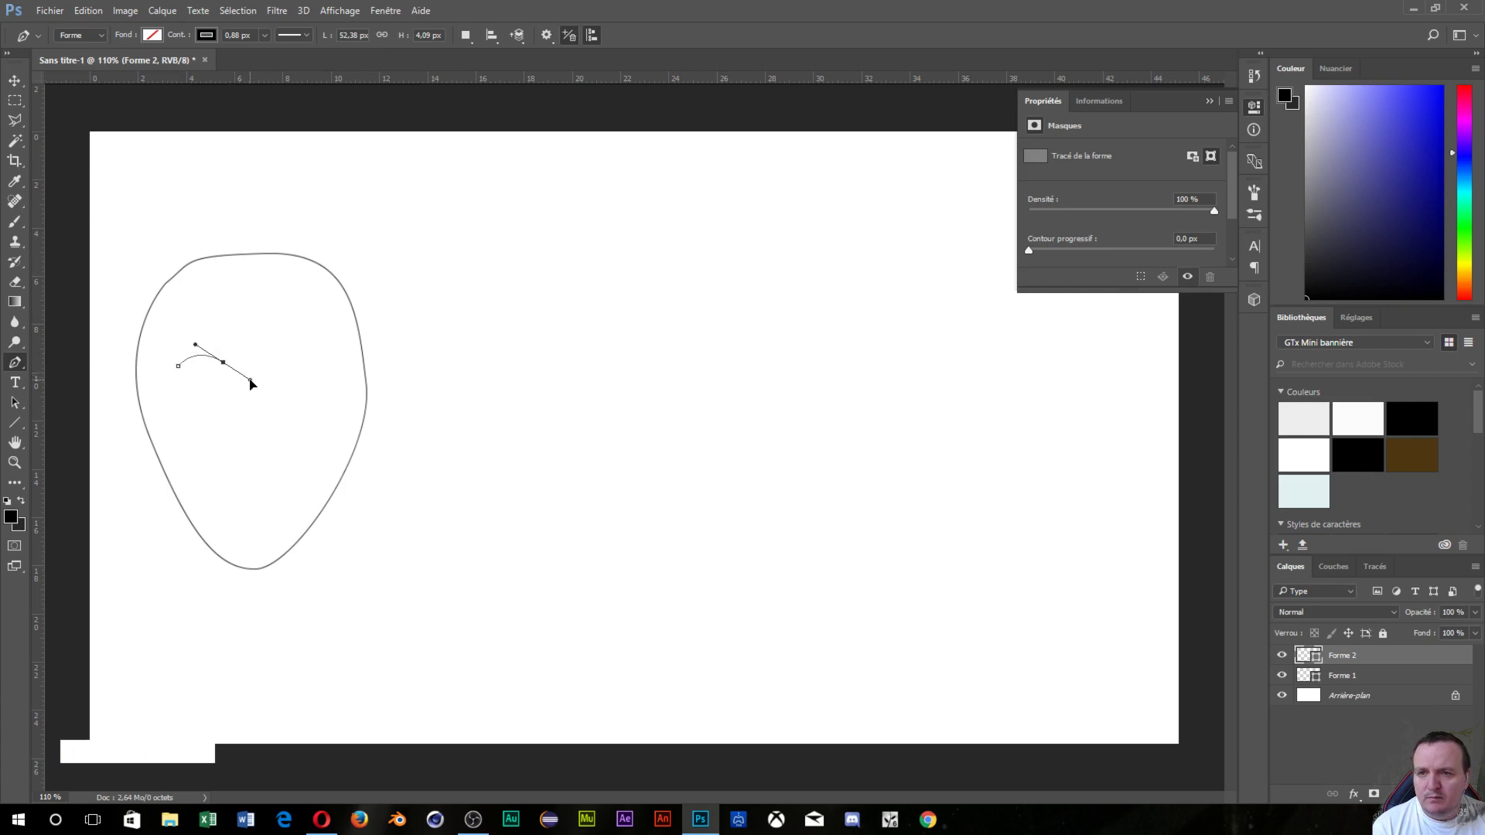
left_click(177, 366)
left_click_drag(166, 370, 178, 358)
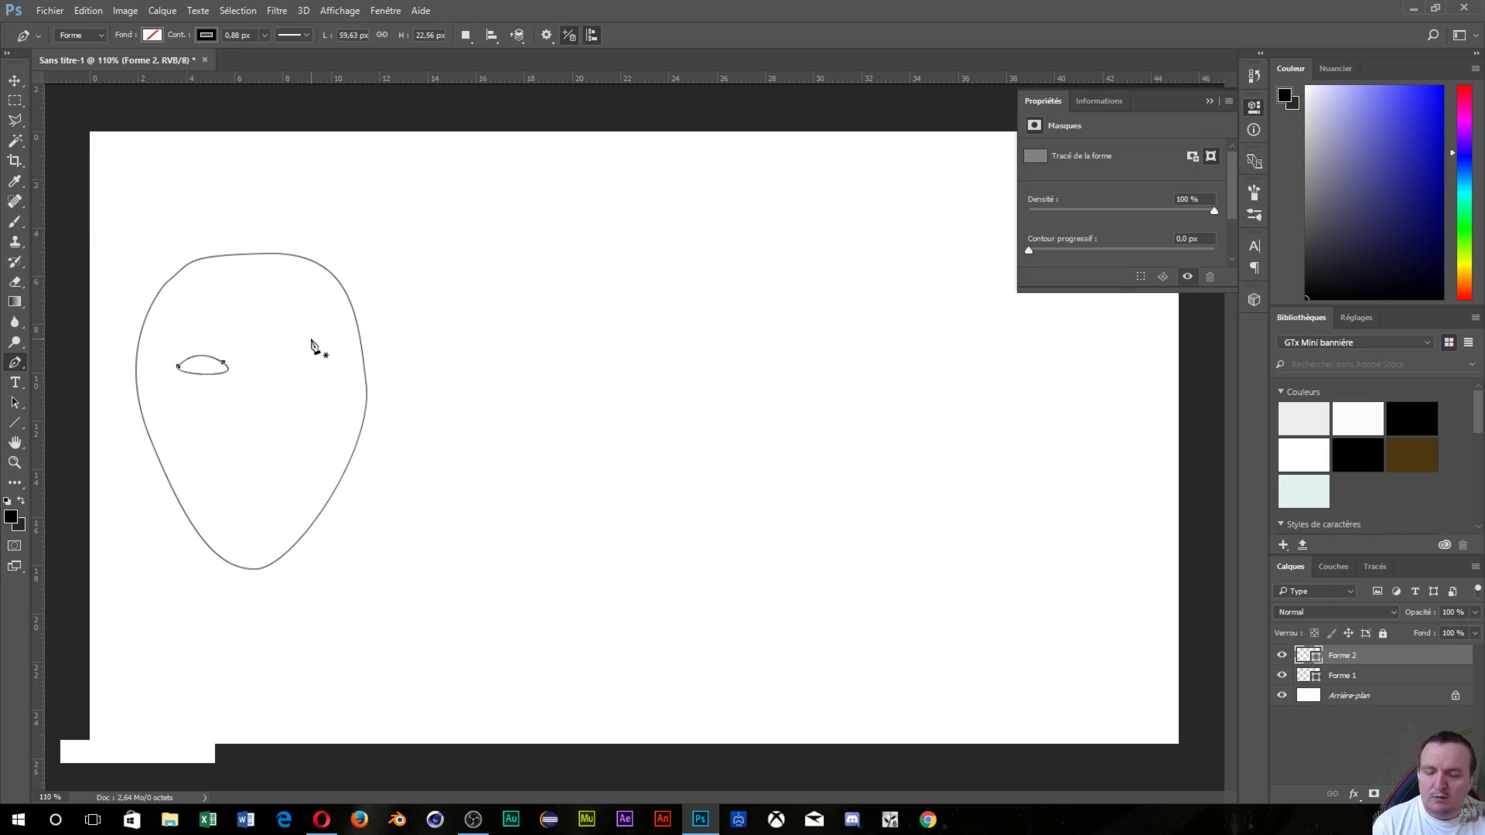
key("Return")
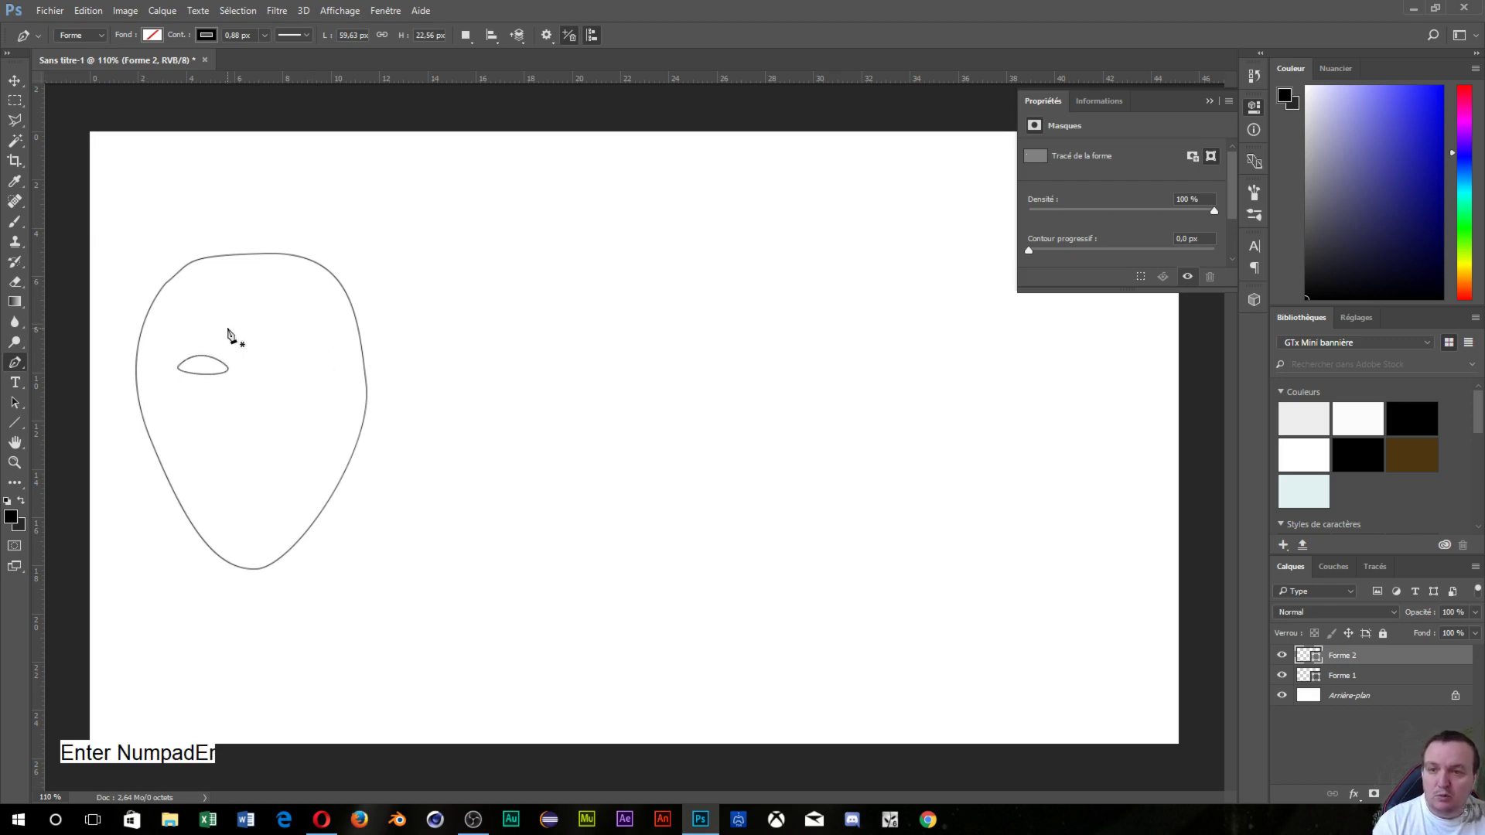
- Duplicate the eye's shape layer and move the copy level with the original into the face's right half
key("ctrl+j")
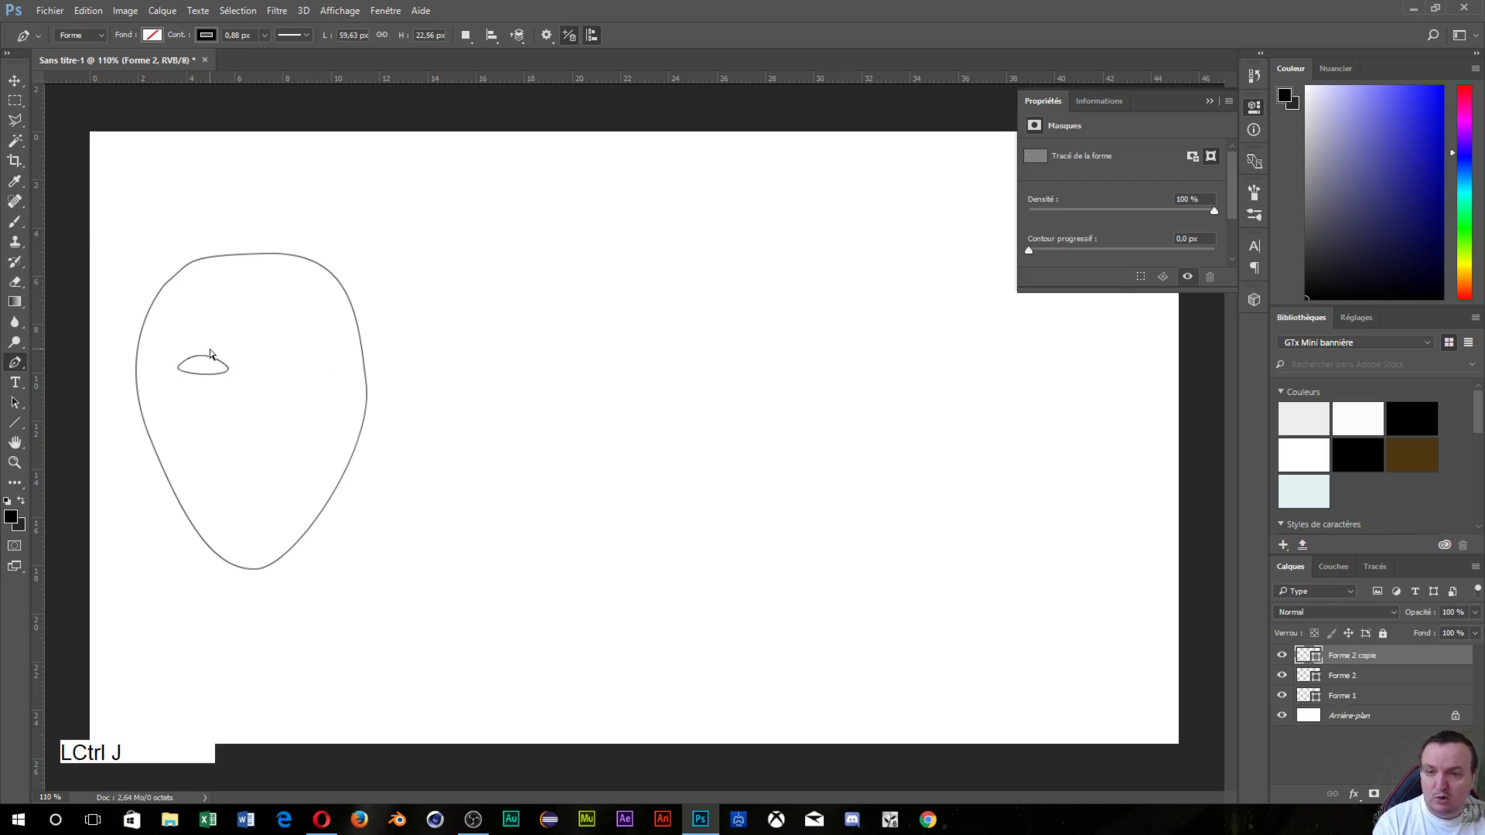
left_click(15, 81)
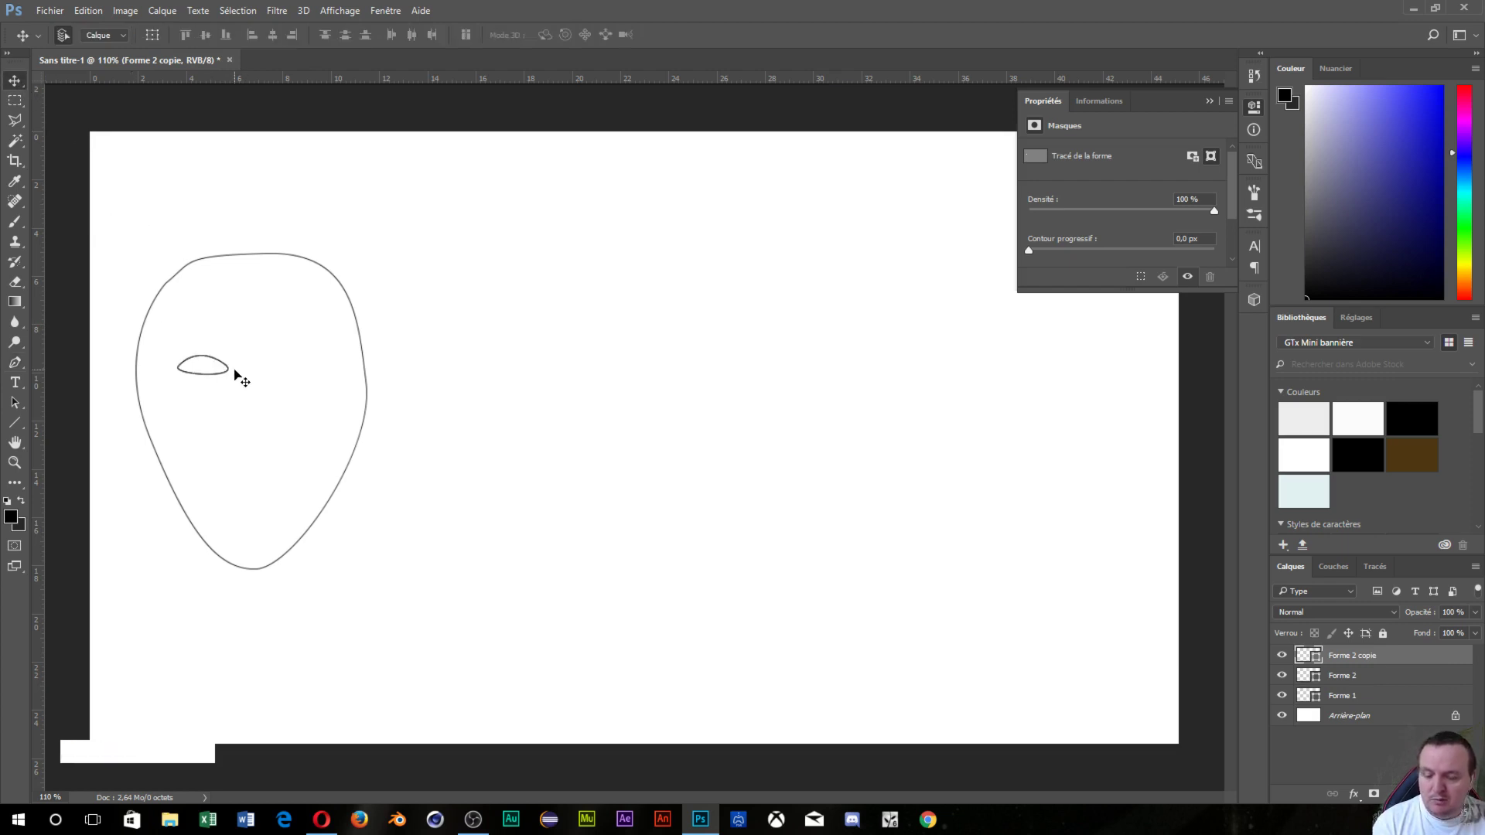
left_click_drag(212, 366, 300, 371)
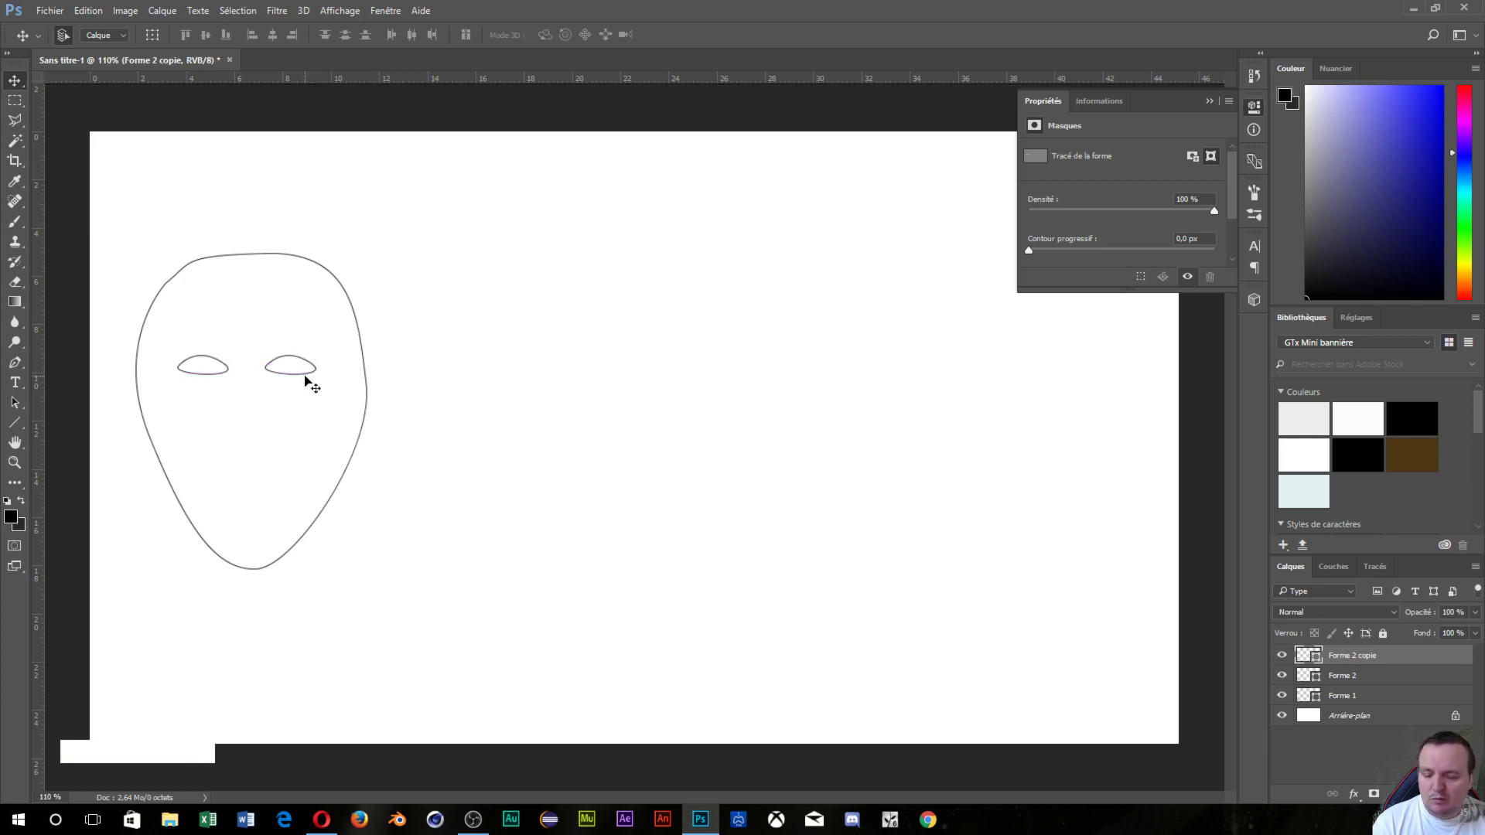
- Flip the copied eye horizontally with a free transform so it mirrors the original
key("ctrl+t")
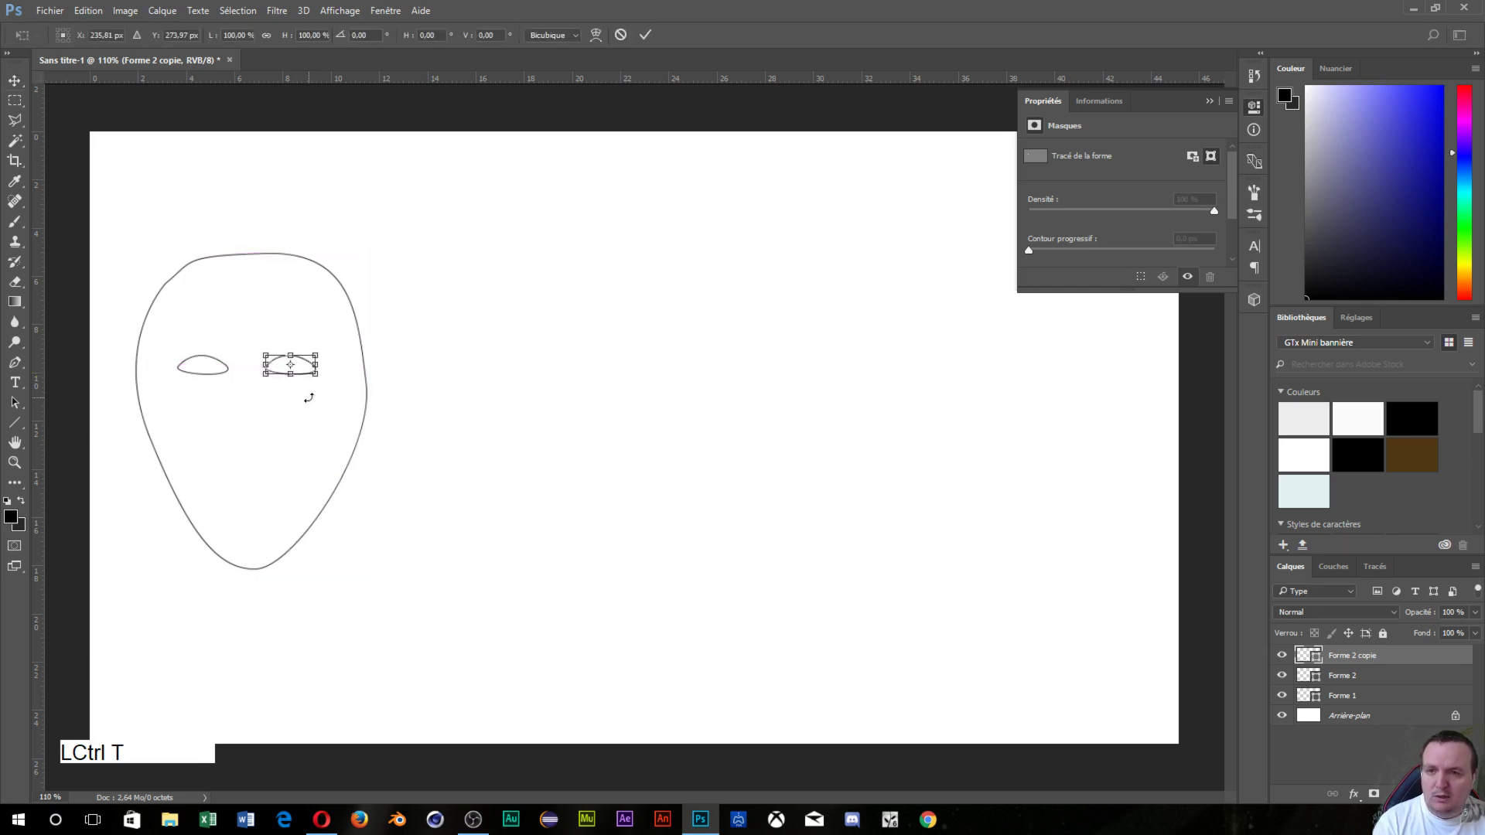
right_click(303, 364)
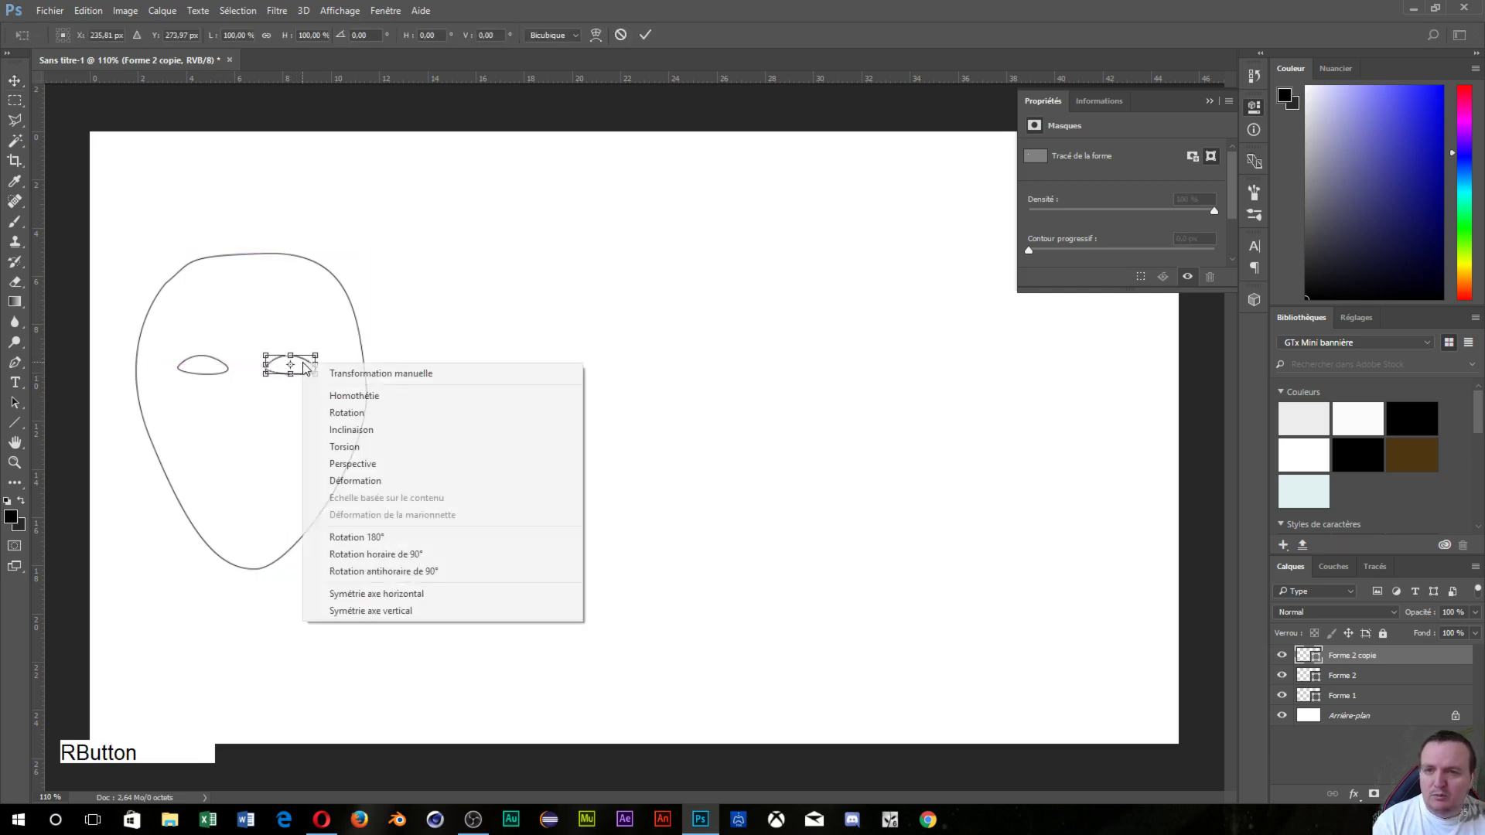
left_click(421, 594)
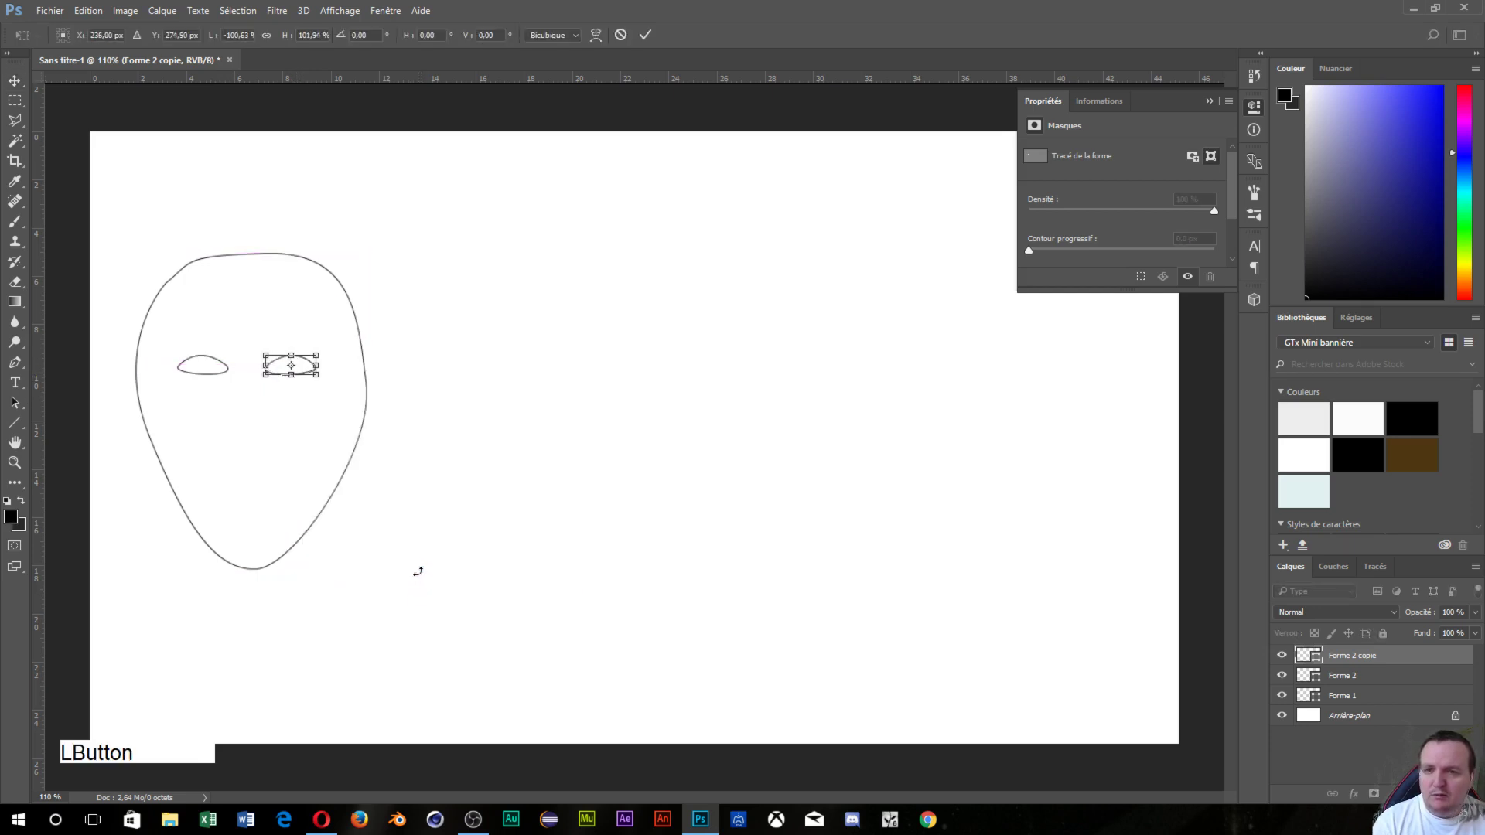
key("Return")
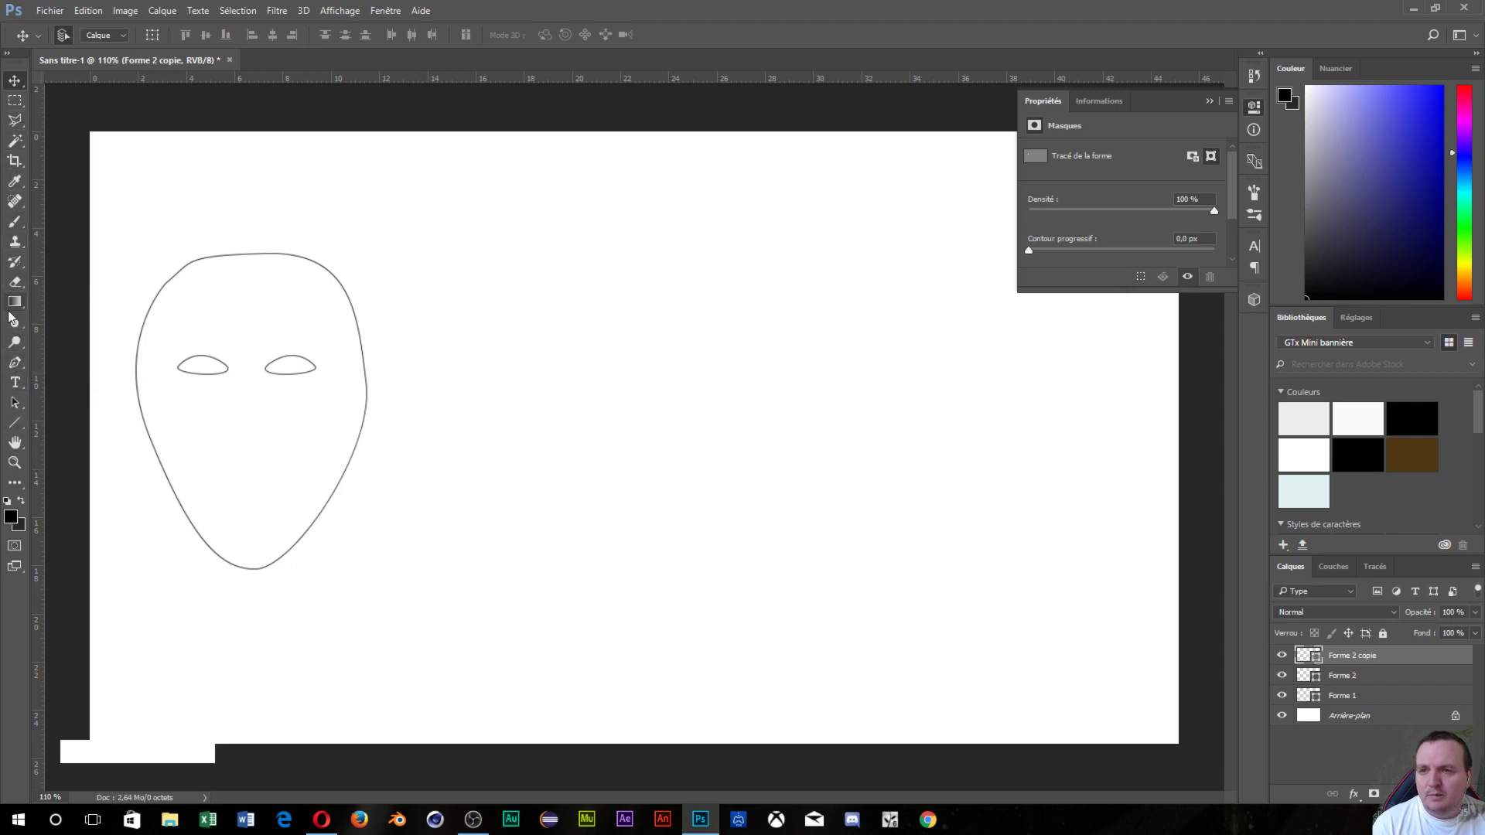
- Switch back to the Pen tool to continue drawing on the face
left_click(15, 362)
scroll(232, 524, "up", 3)
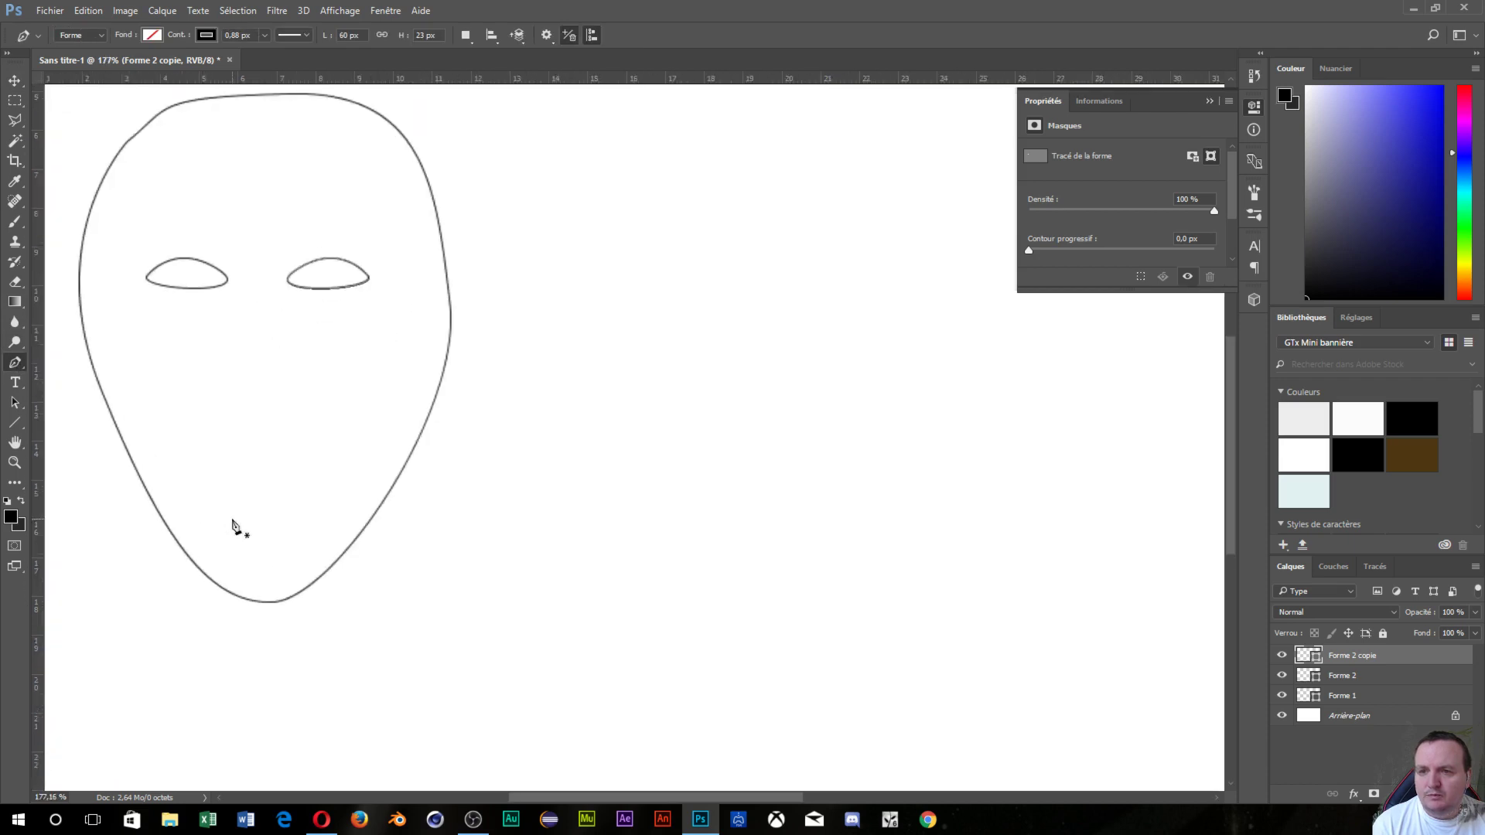
- Draw the curved outline of the nose's left side below the eyes with the Pen tool as an open shape about 7 × 22 px
scroll(232, 524, "up", 2)
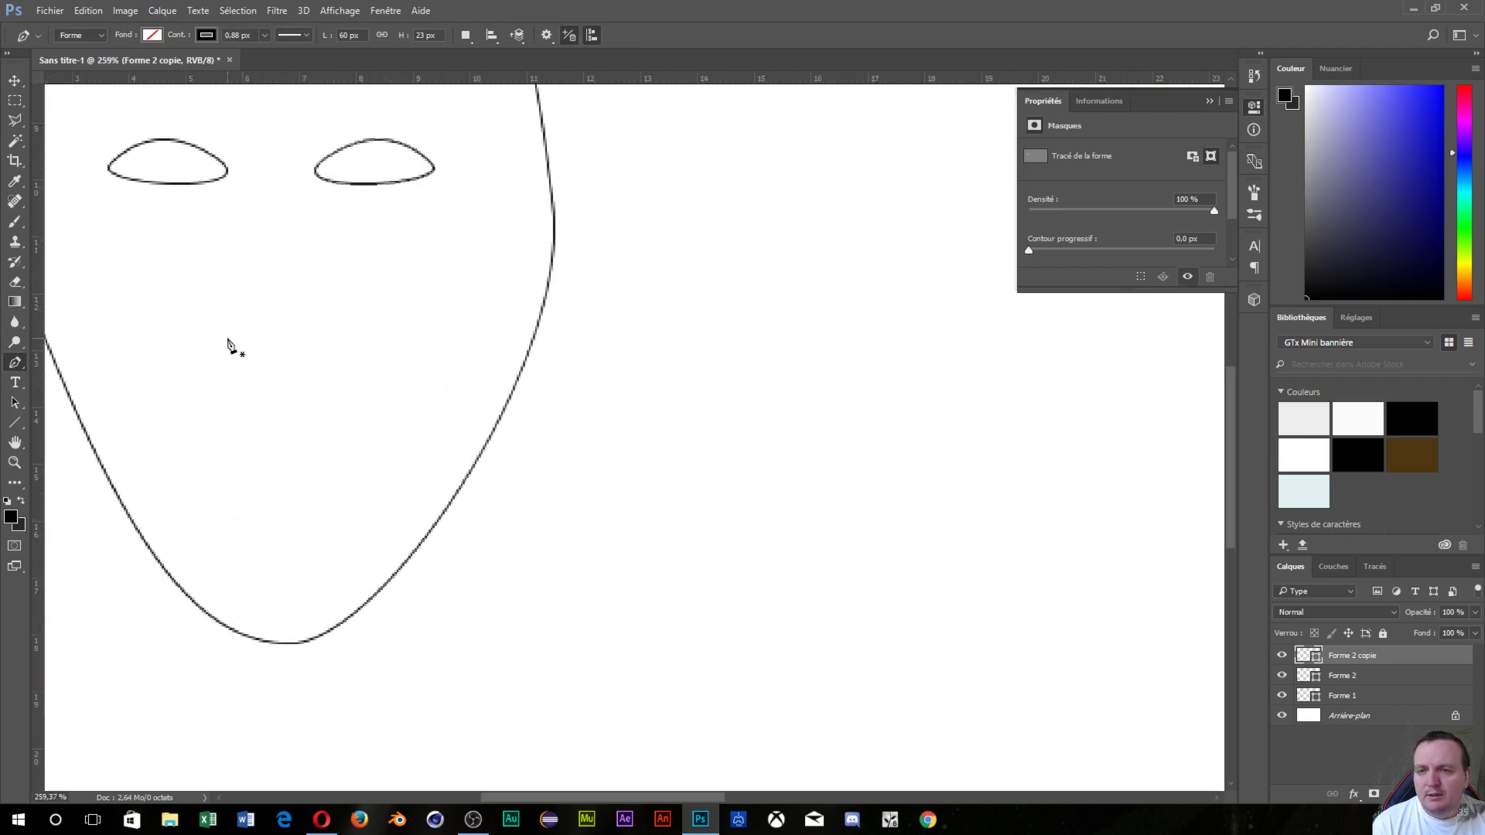
left_click(228, 324)
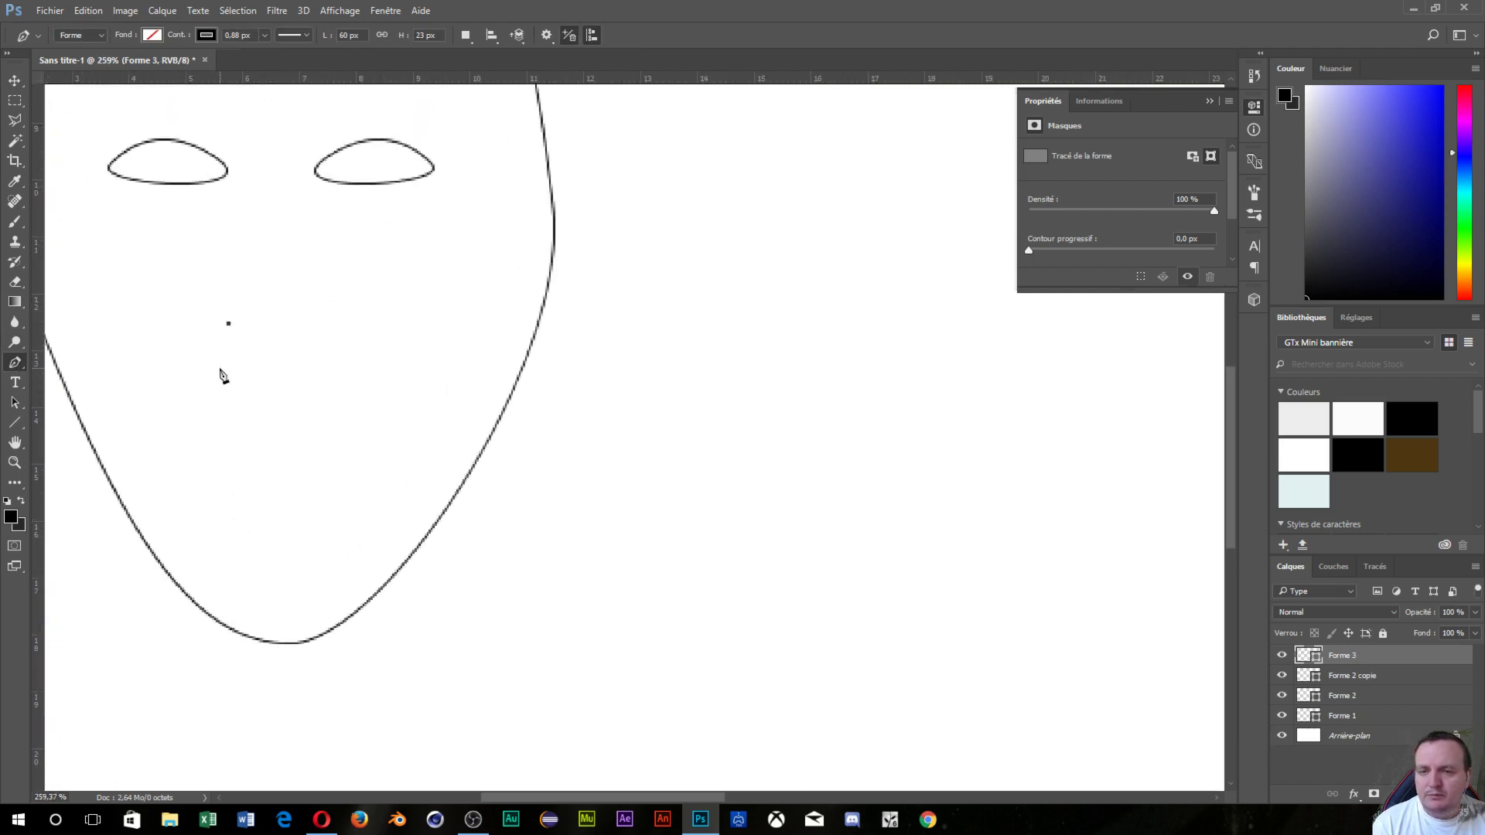
left_click_drag(226, 367, 255, 383)
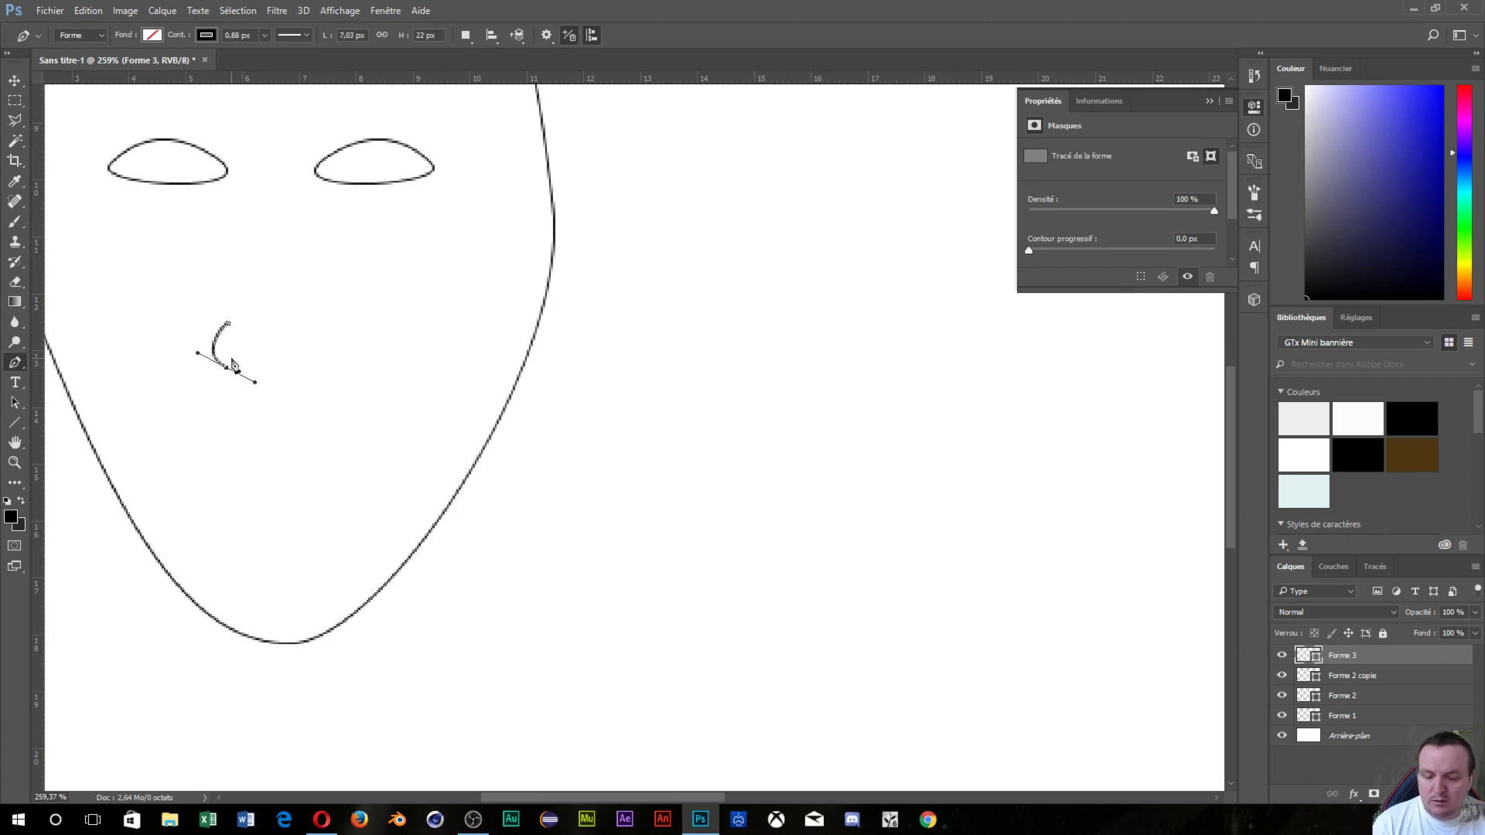
key("KP_Enter")
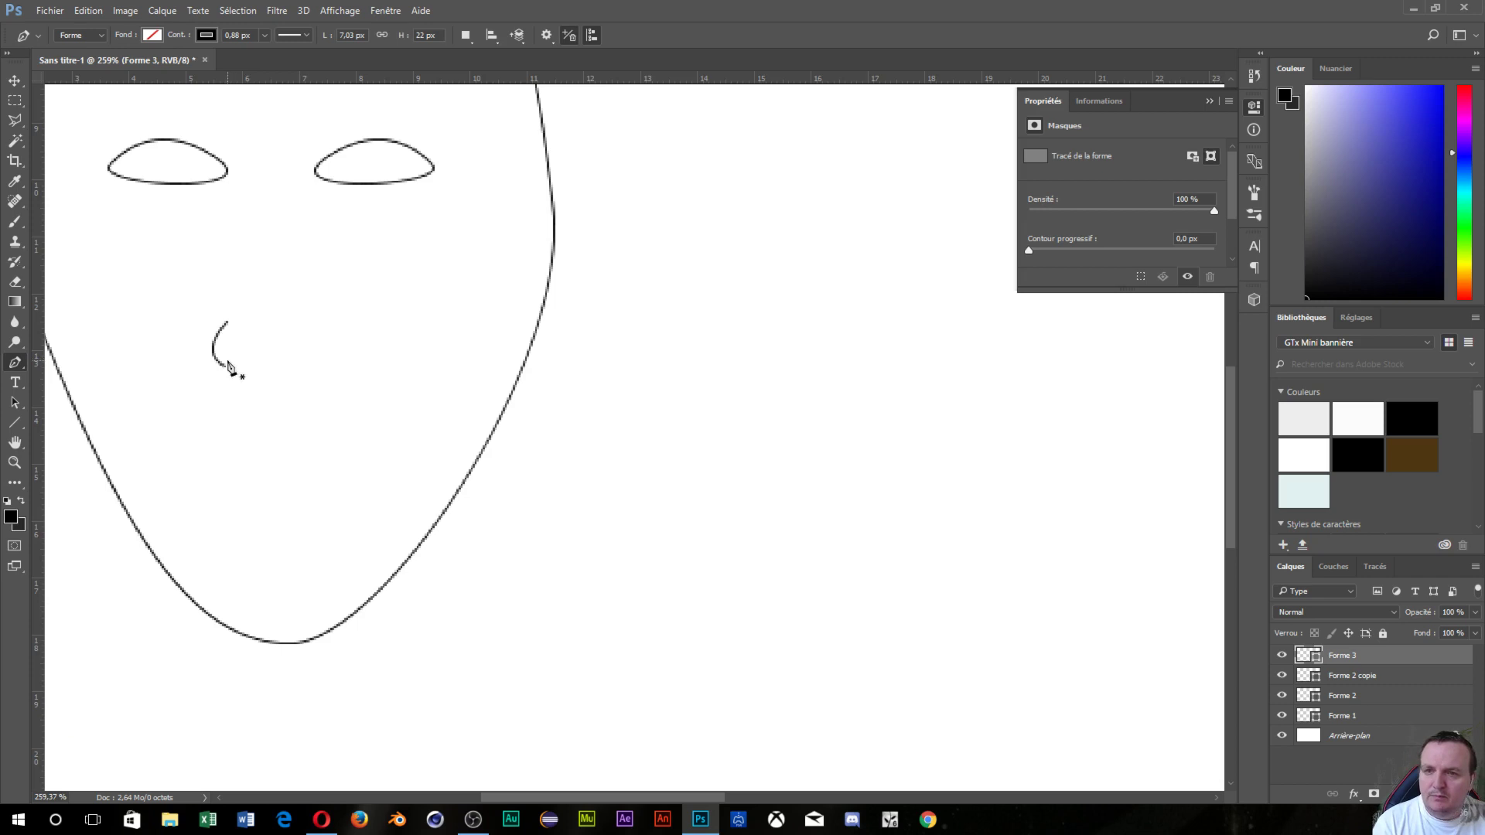
- Draw the wavy underside of the nose as a separate open pen path about 29 px wide, dipping at the centre
left_click(228, 360)
left_click(244, 368)
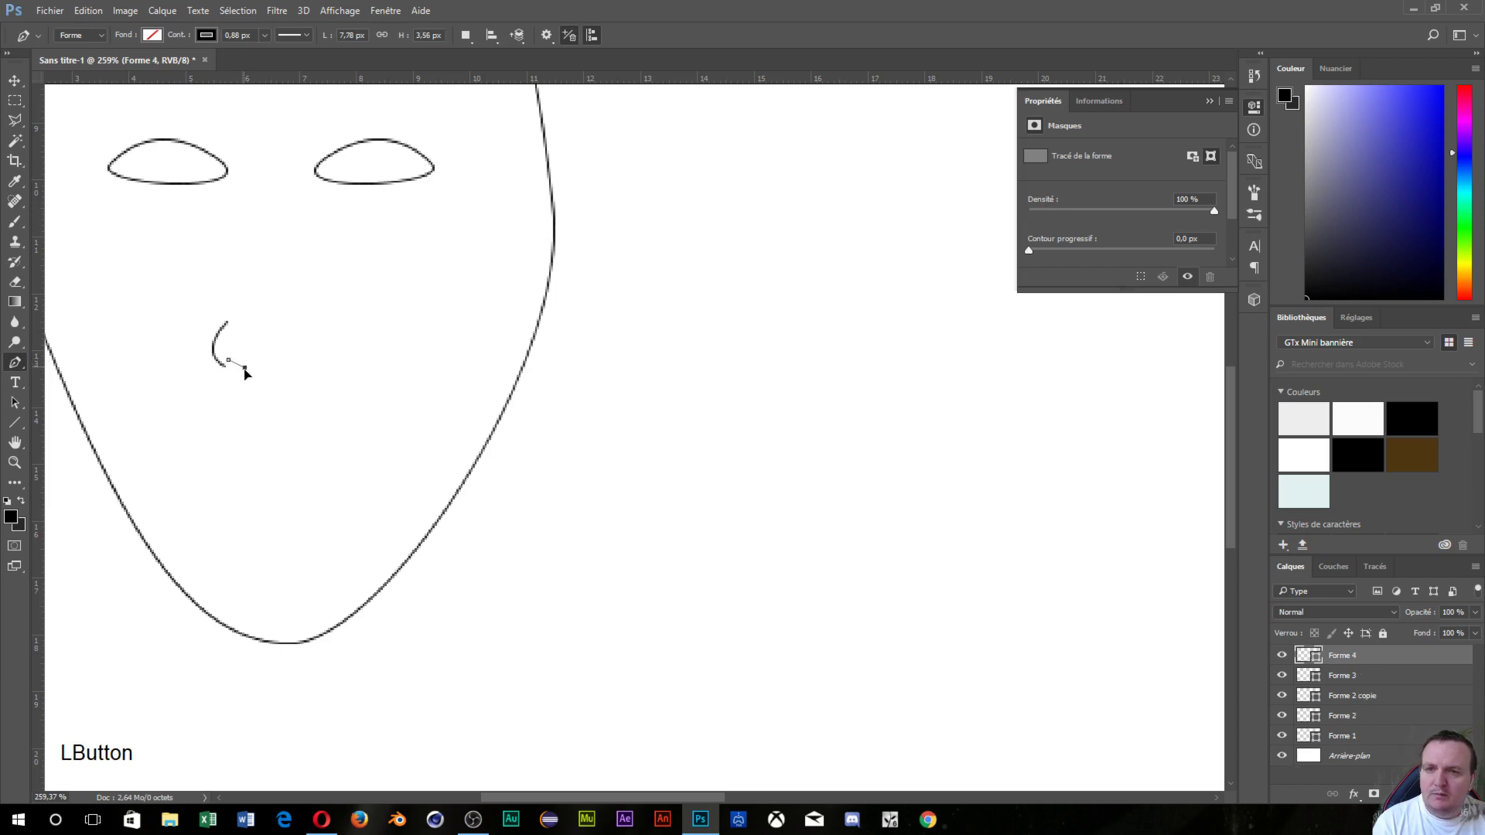
left_click_drag(246, 377, 254, 381)
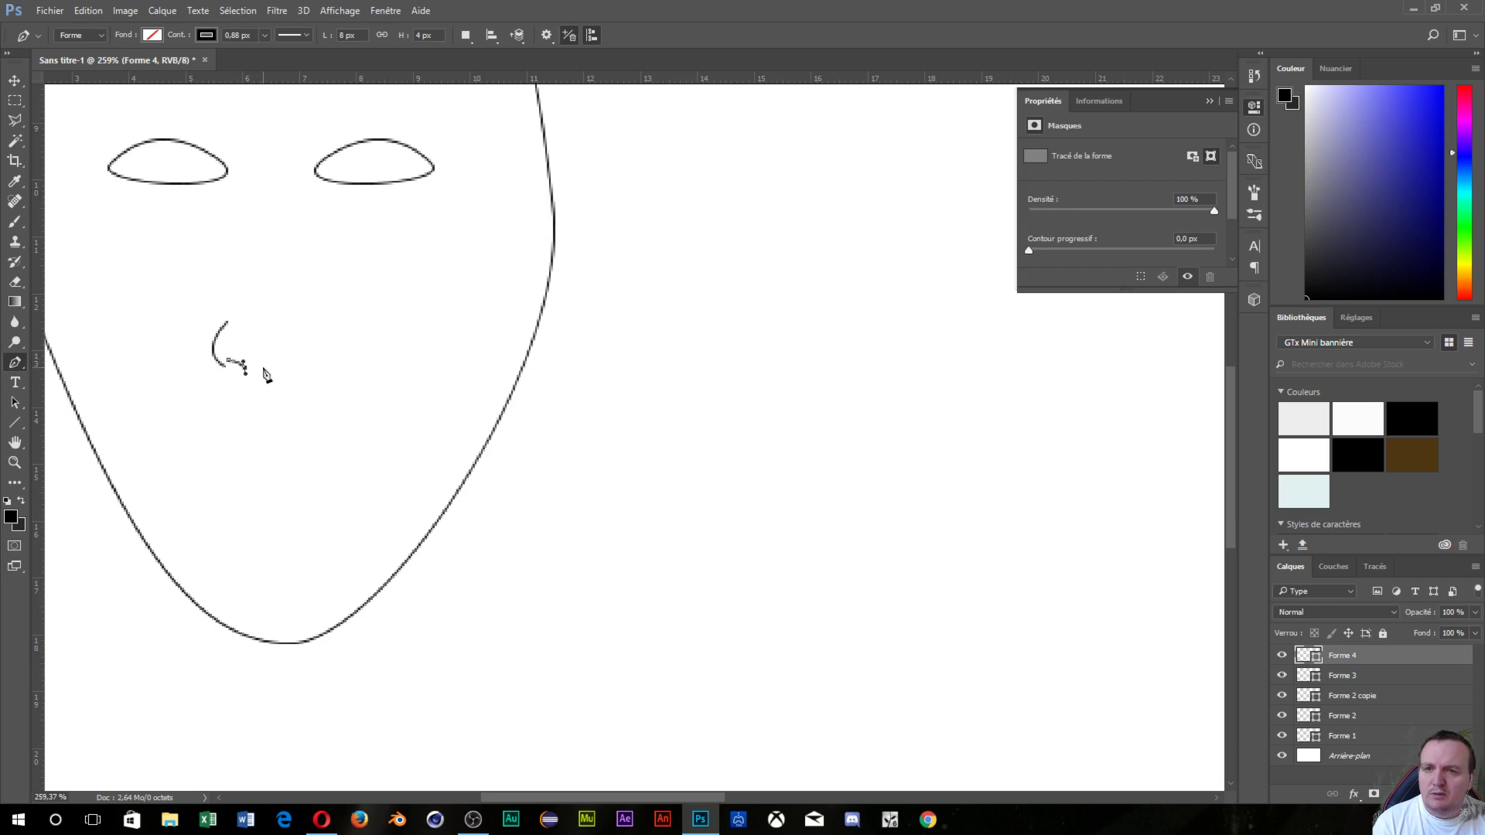
left_click(264, 370)
left_click_drag(266, 374, 267, 361)
left_click(287, 362)
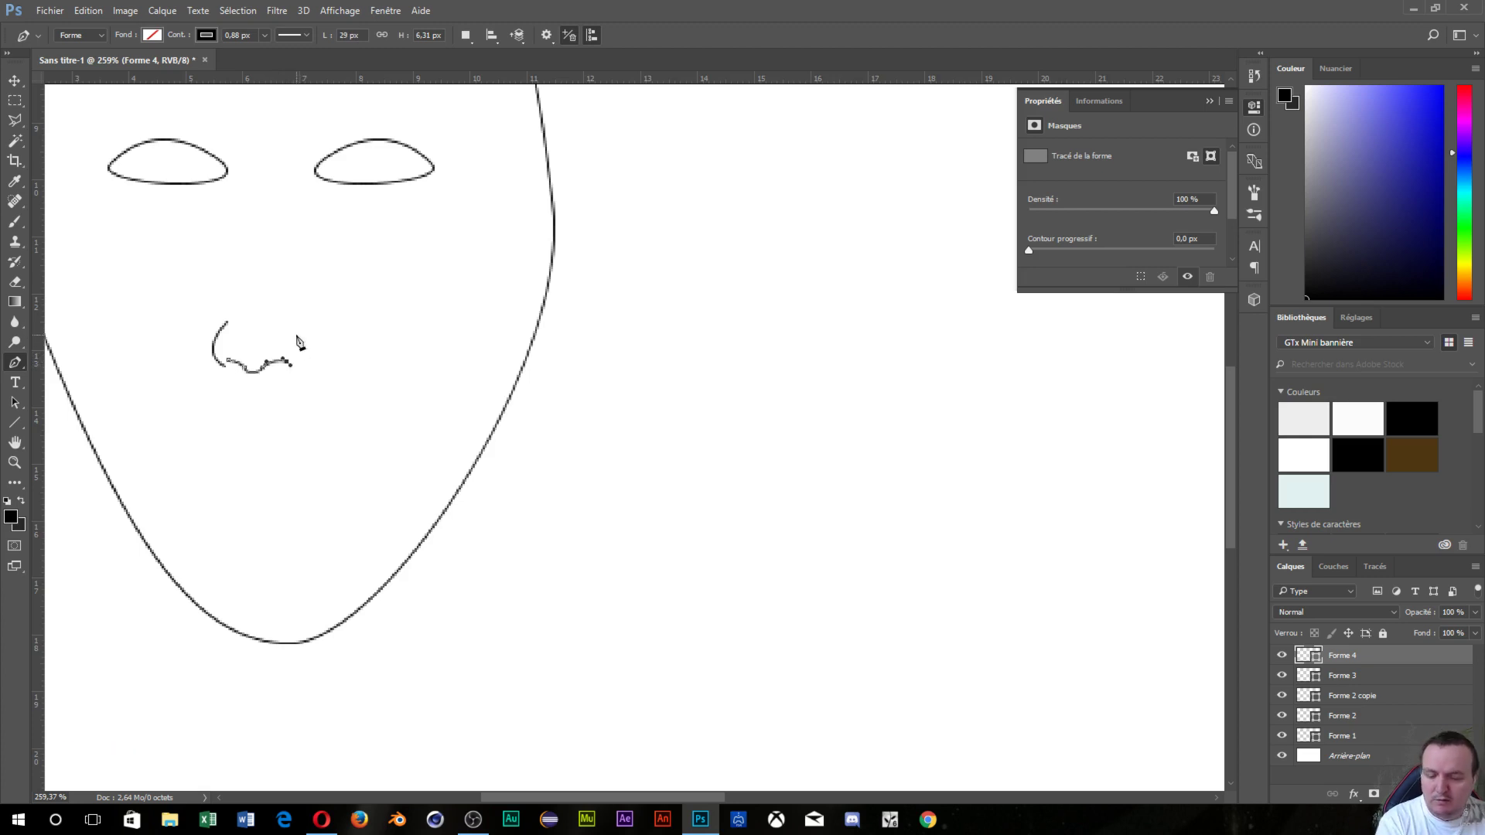
key("Return")
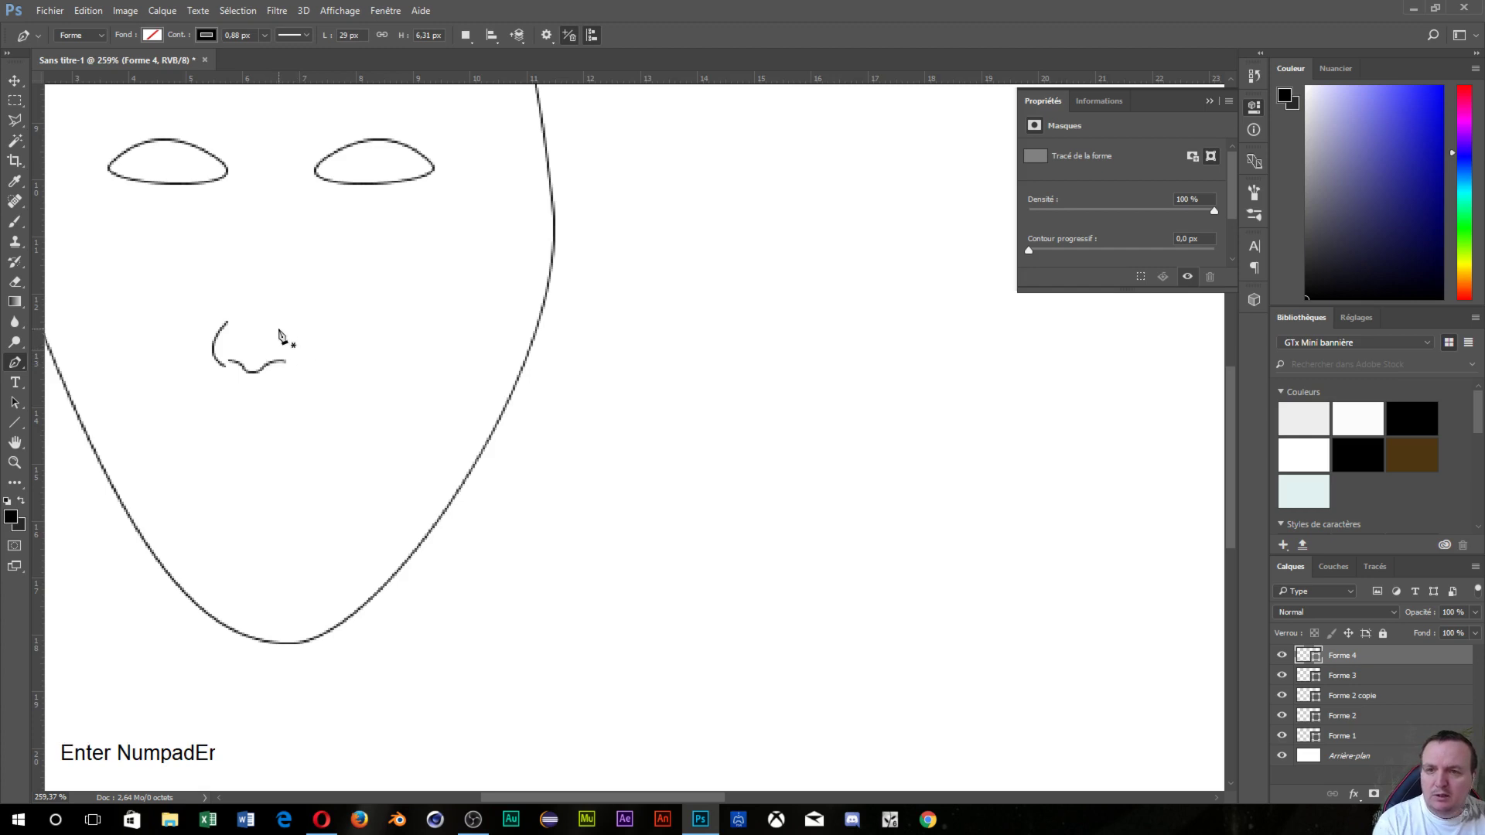
- Draw the curved outline of the nose's right side as a separate open path about 8 × 20 px, mirroring the left side
left_click(284, 327)
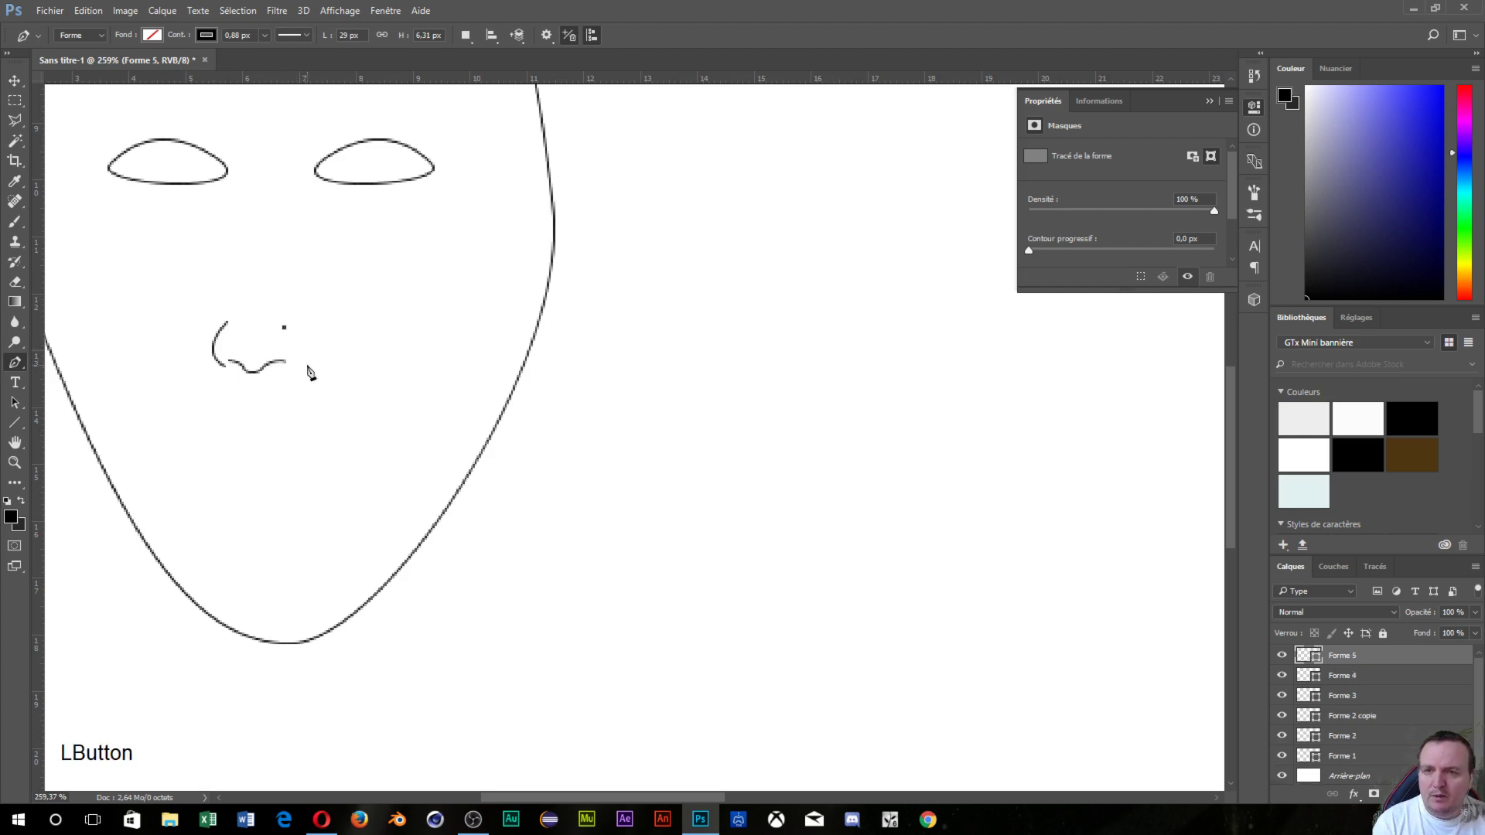
left_click_drag(283, 367, 251, 377)
key("Return")
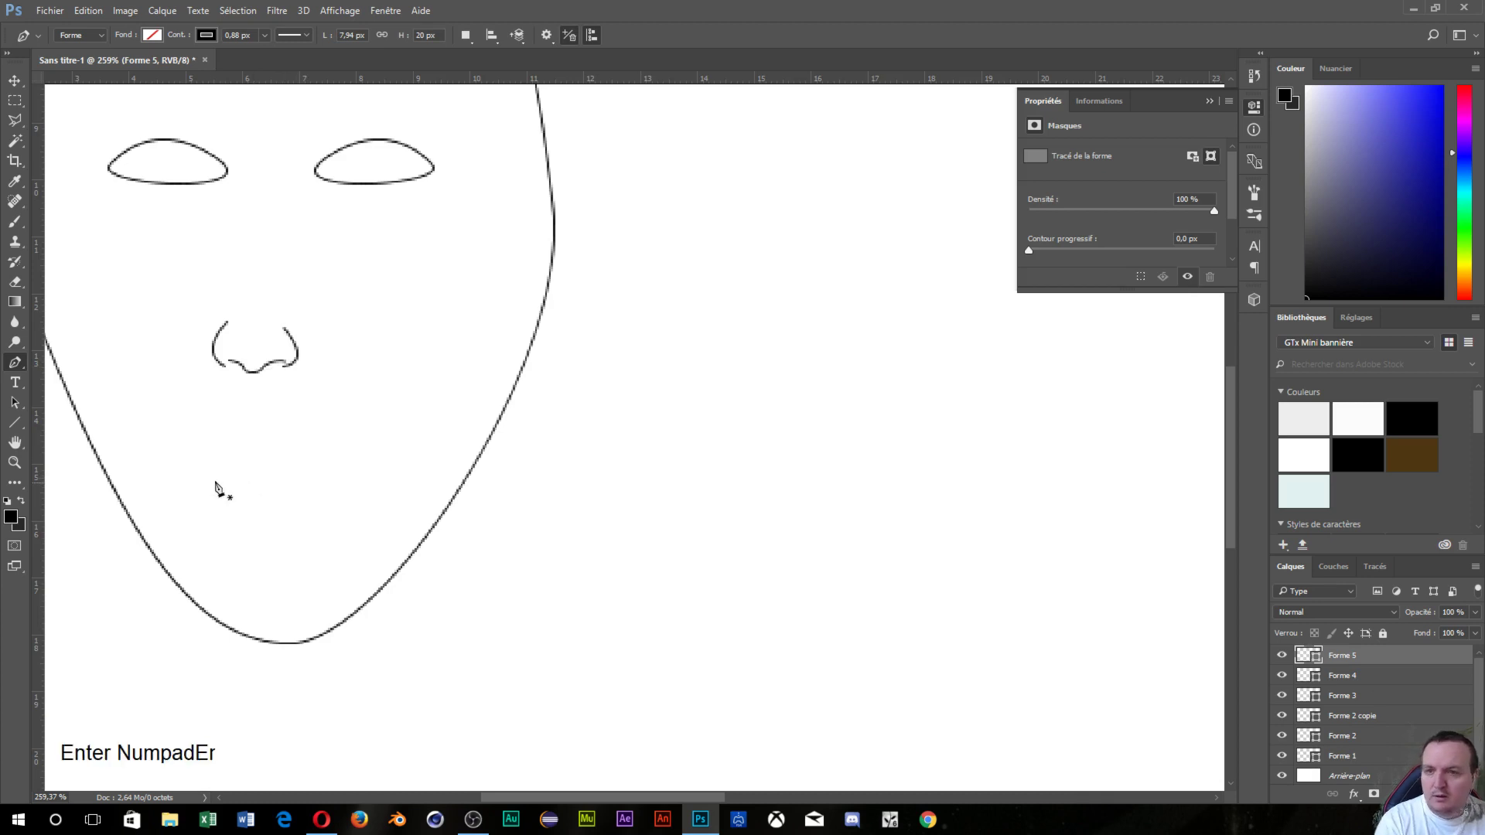
- Draw a closed upper lip about 68 × 10 px below the nose, with an arched top edge and a straight lower edge
left_click(192, 448)
left_click_drag(329, 451, 398, 496)
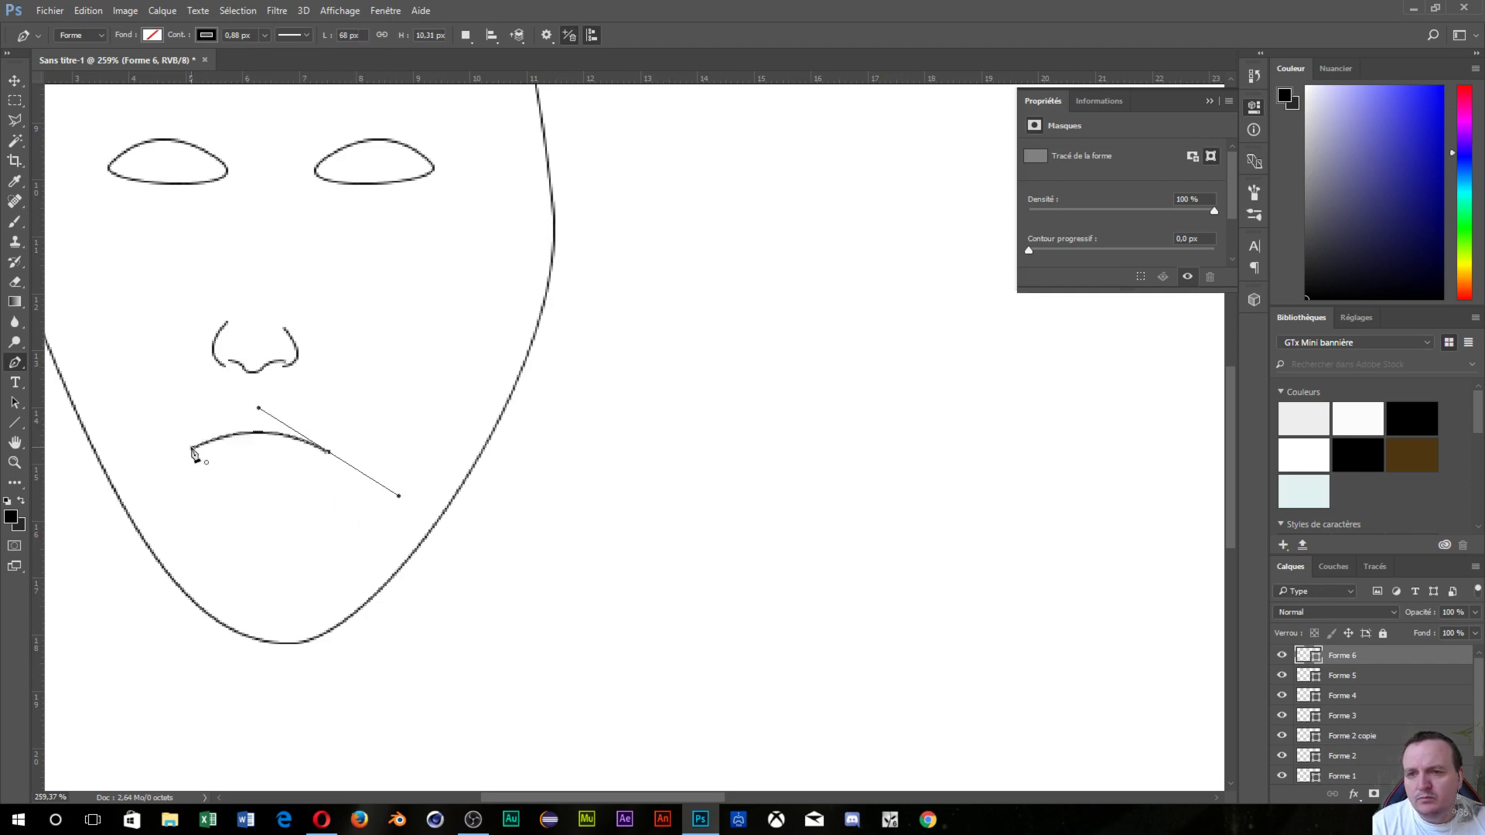
key("alt")
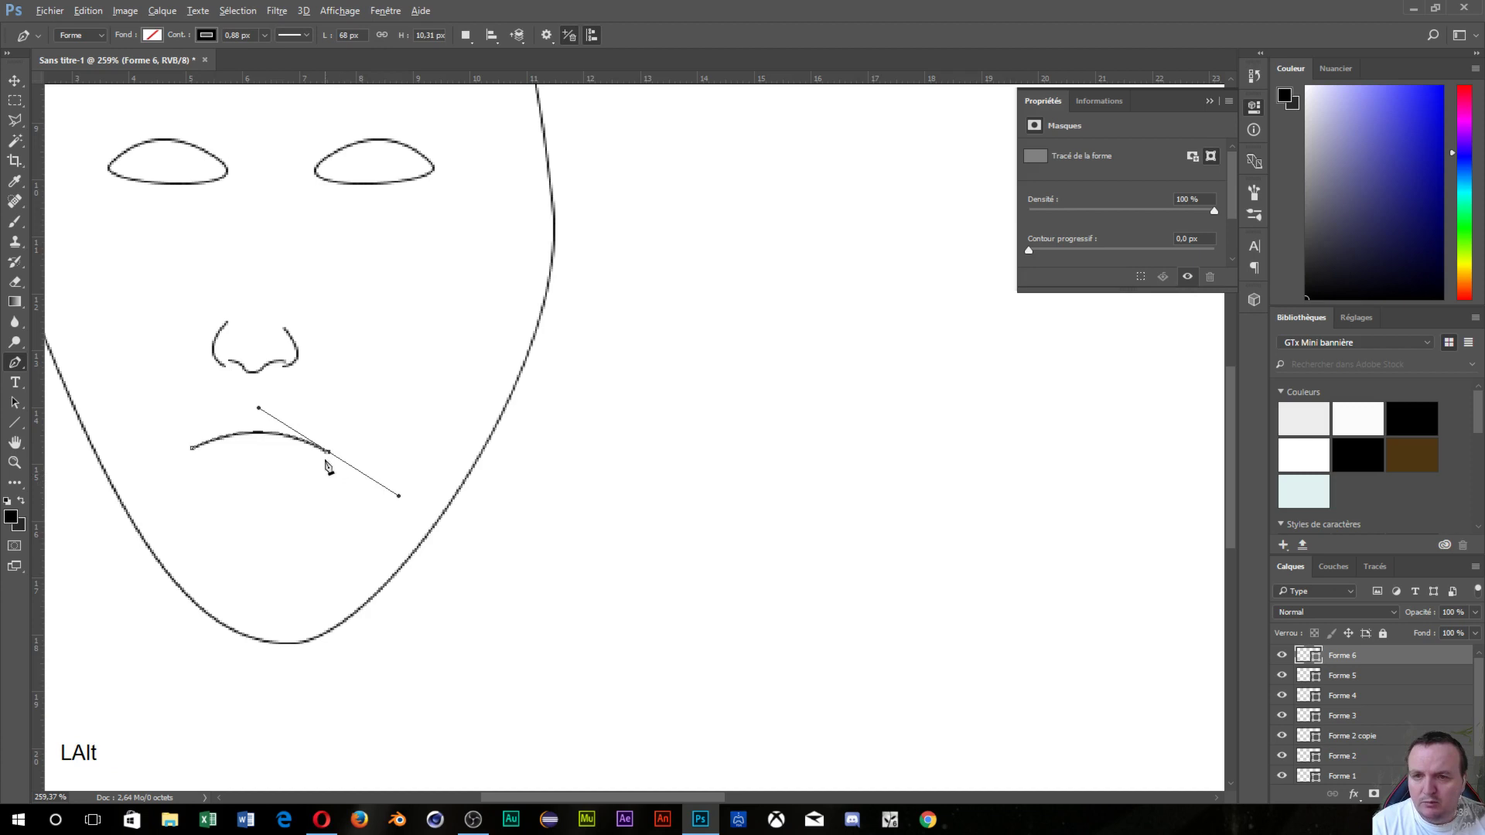
left_click(328, 453, "alt")
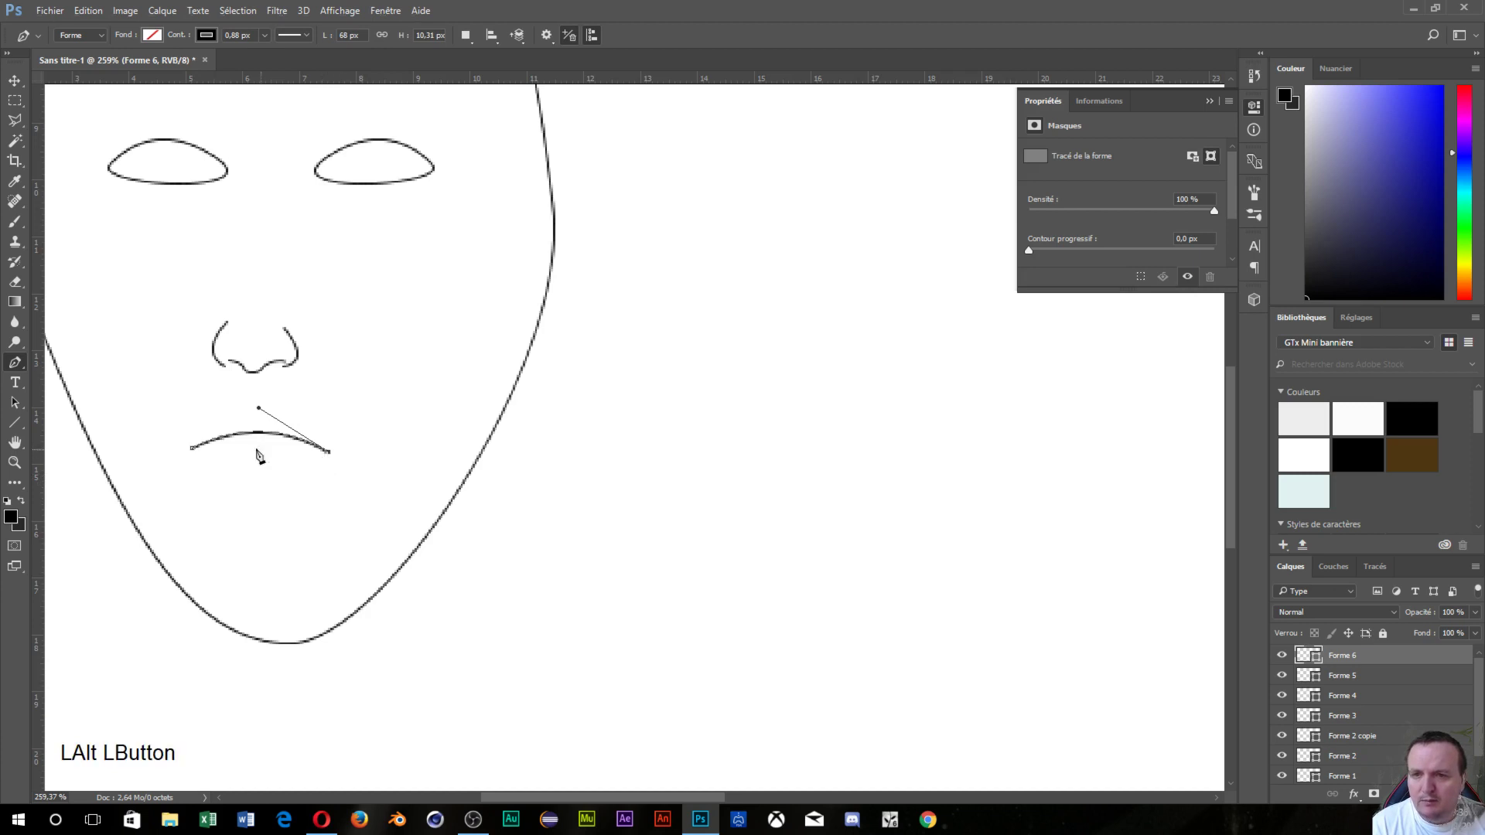
left_click(192, 450)
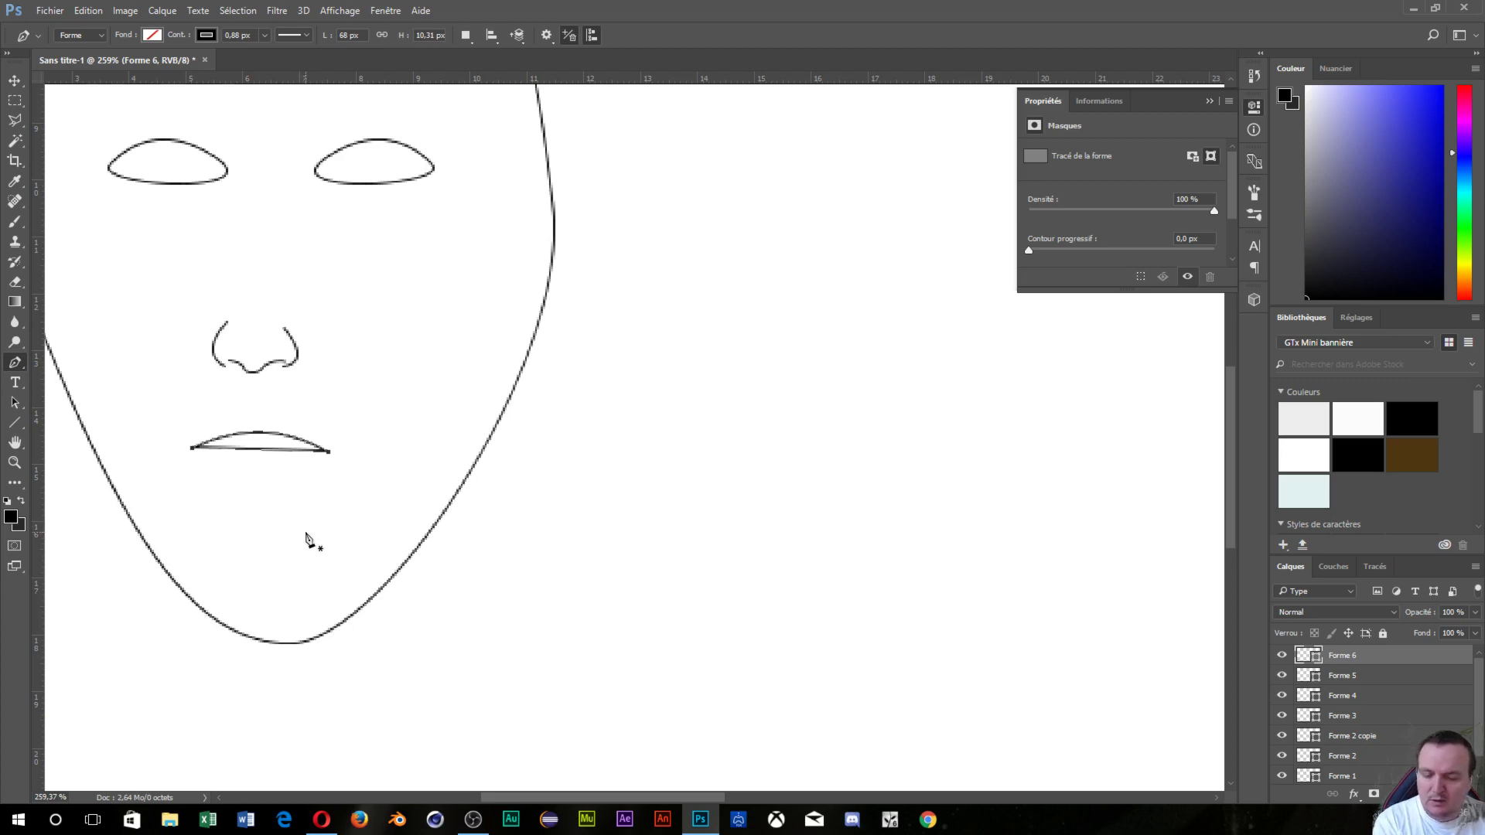
key("Return")
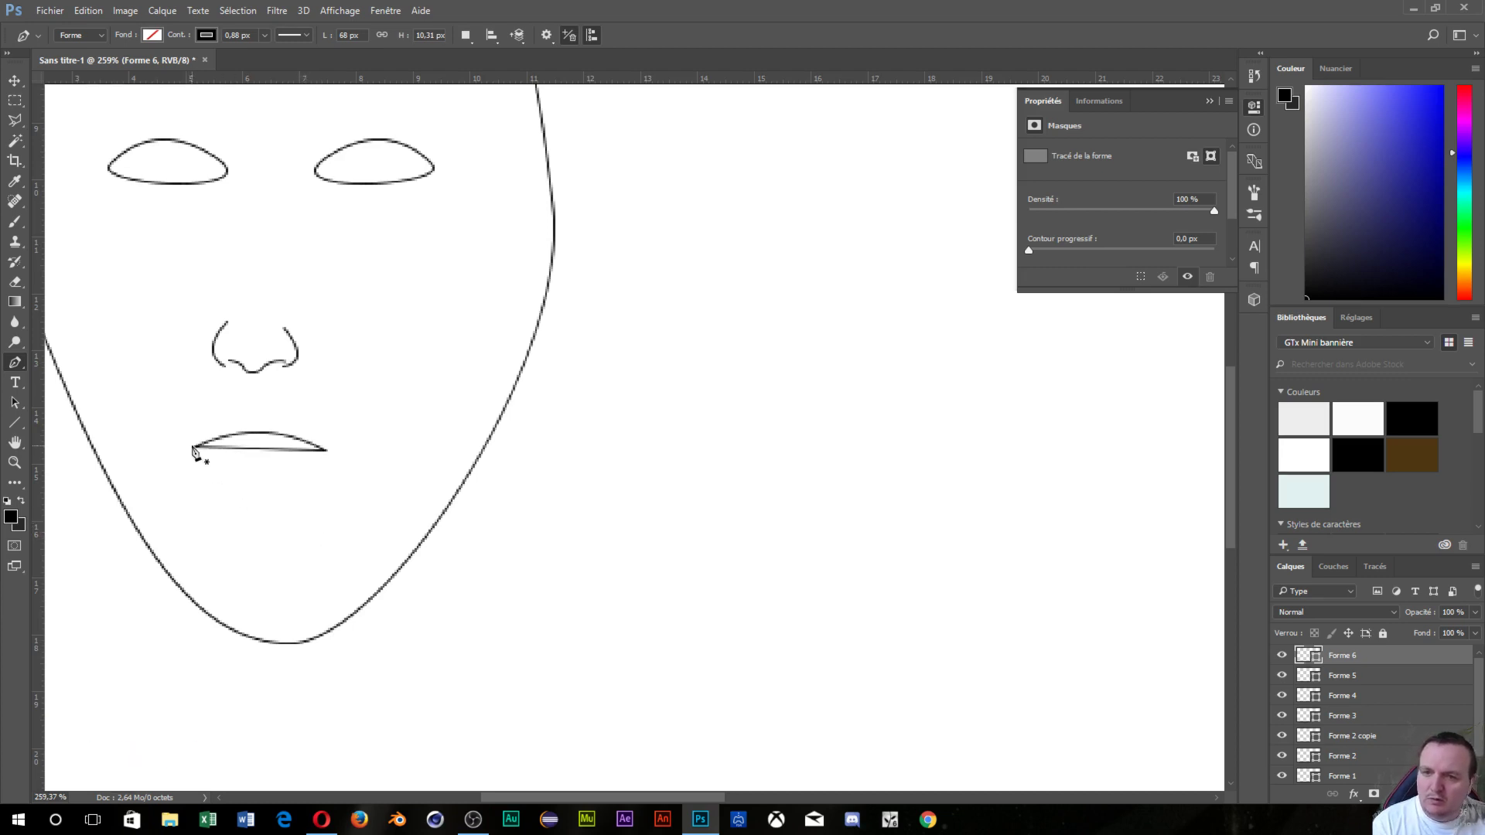
- Draw the lower lip as a downward curve about 64 × 17 px joining the two corners of the mouth
left_click(195, 447)
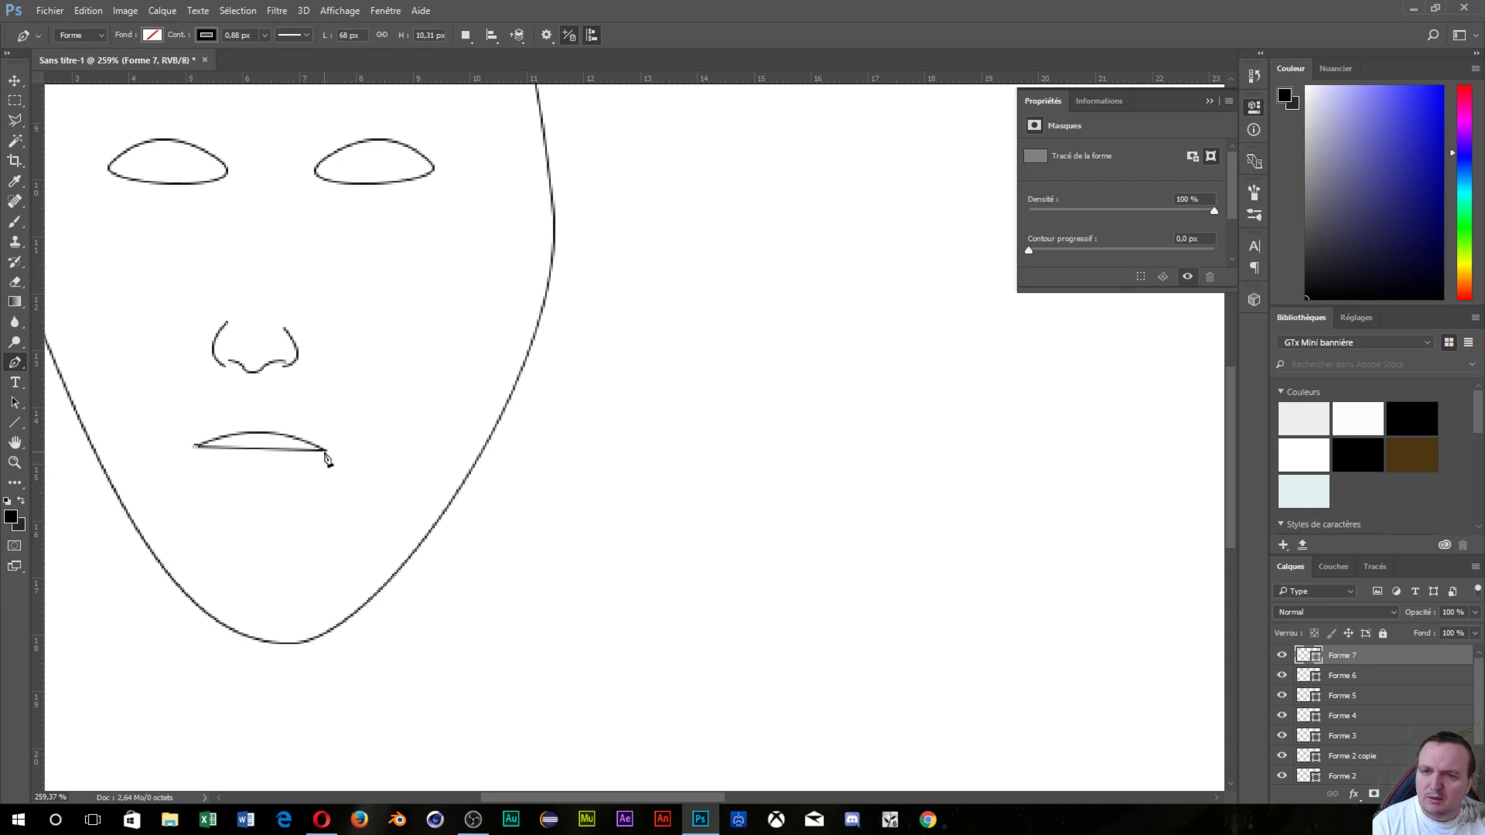
left_click_drag(326, 454, 397, 395)
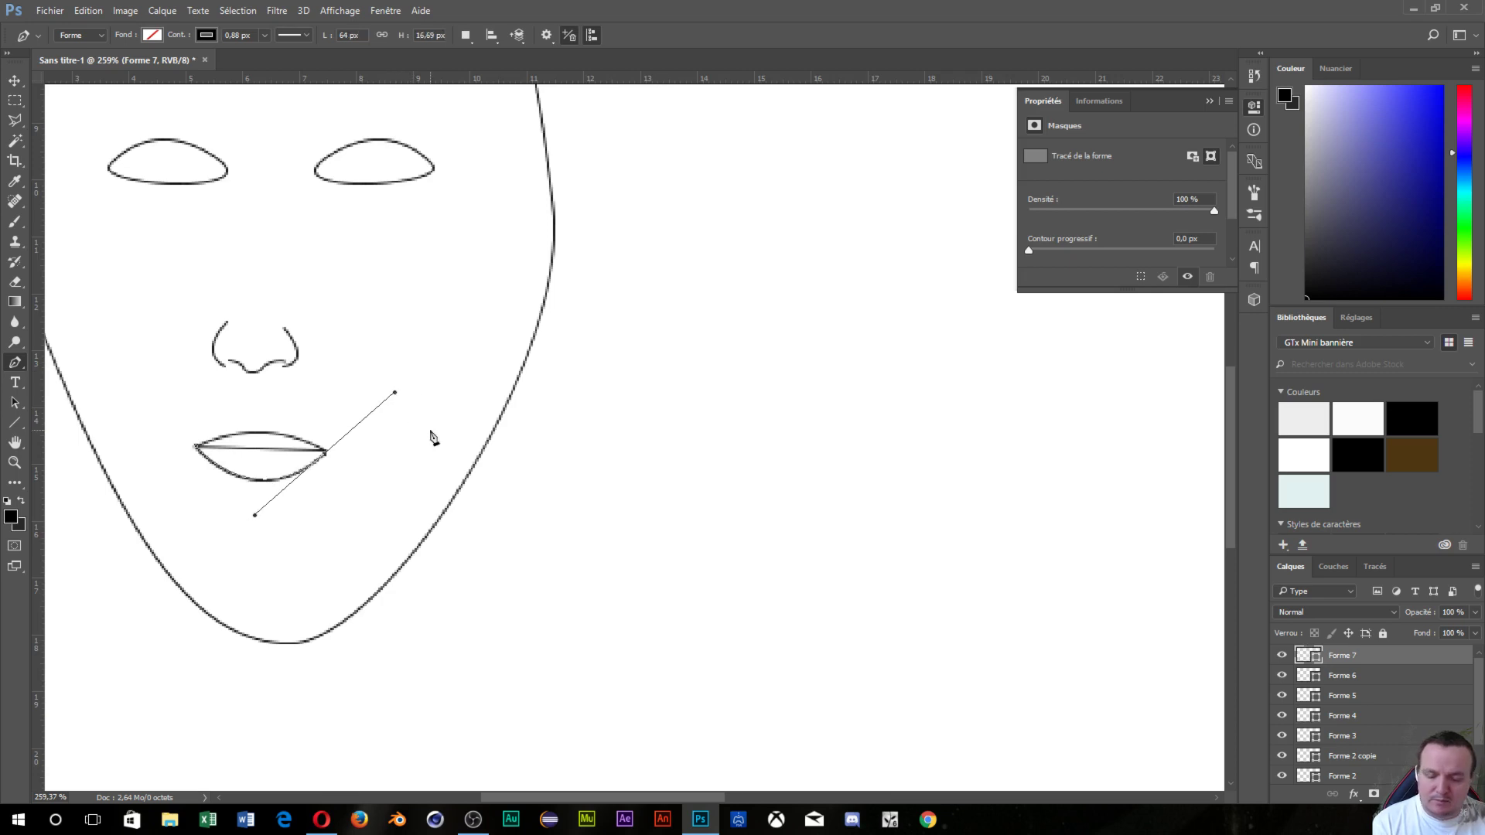
key("Return")
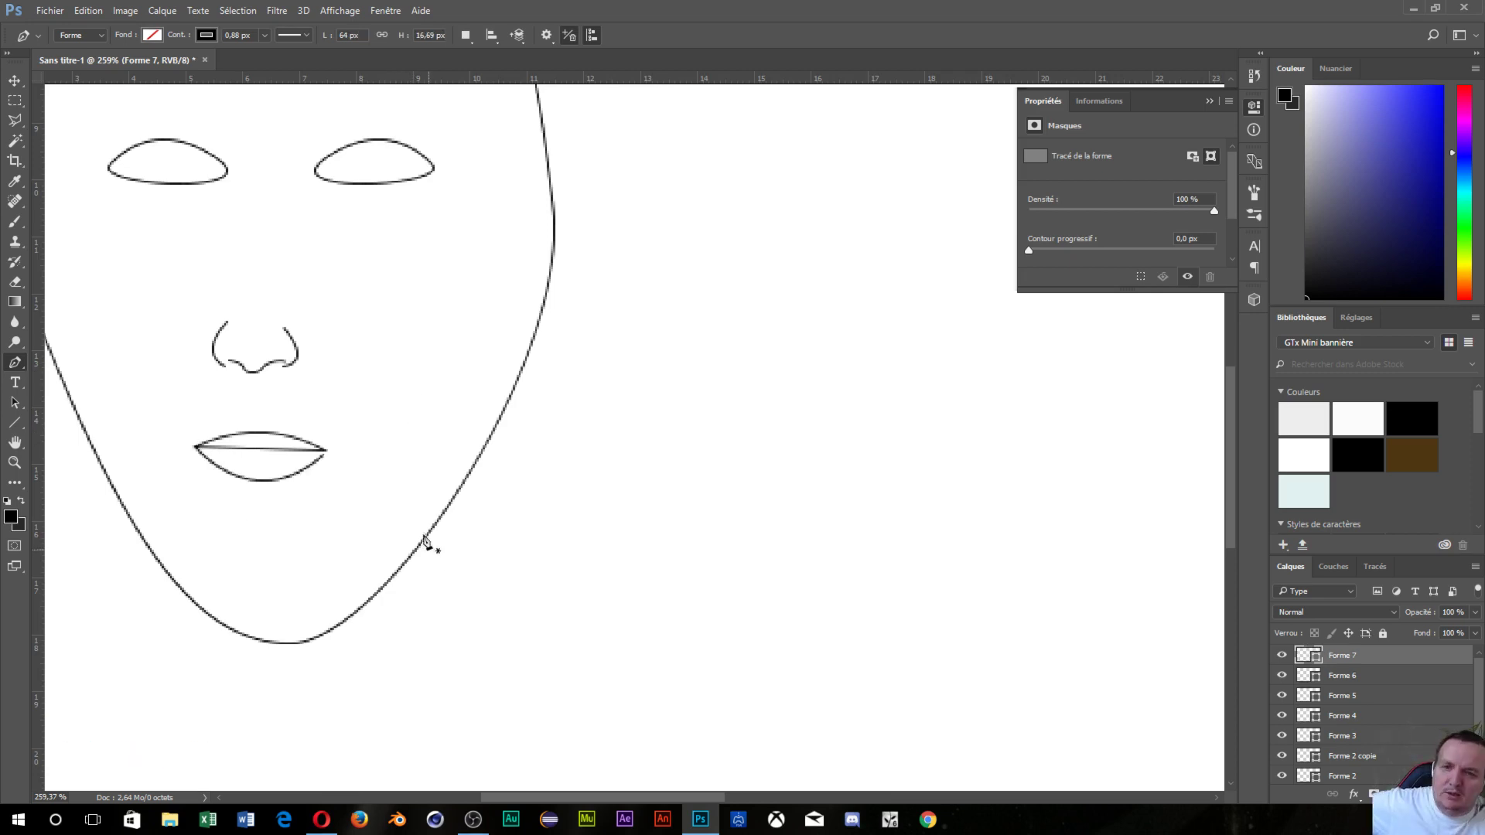
scroll(425, 541, "down", 3)
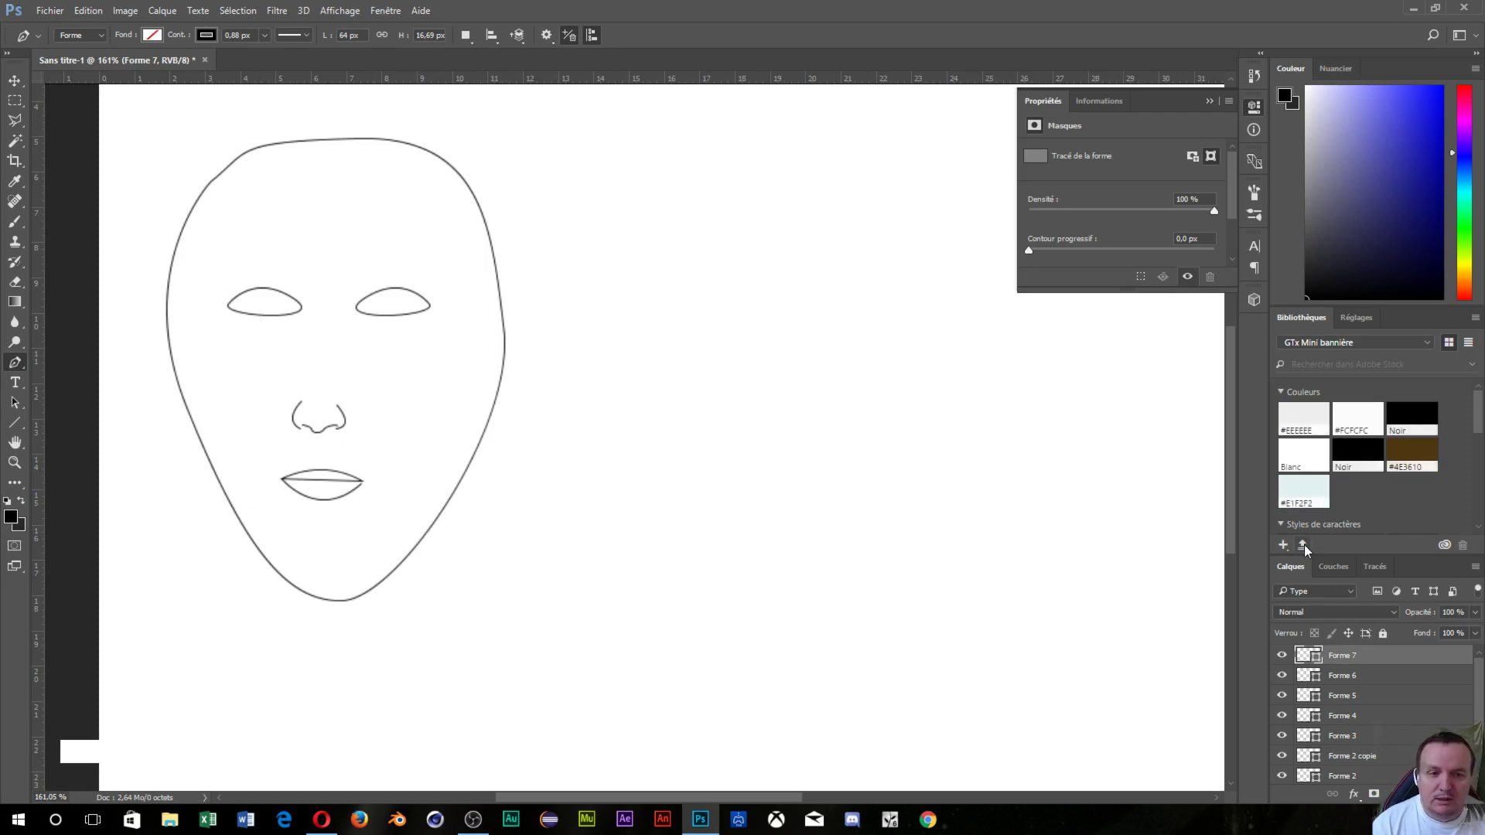
- Fill the Arrière-plan layer with the Paint Bucket, using a pale yellow foreground colour with a hue of 45°
scroll(1453, 684, "down", 2)
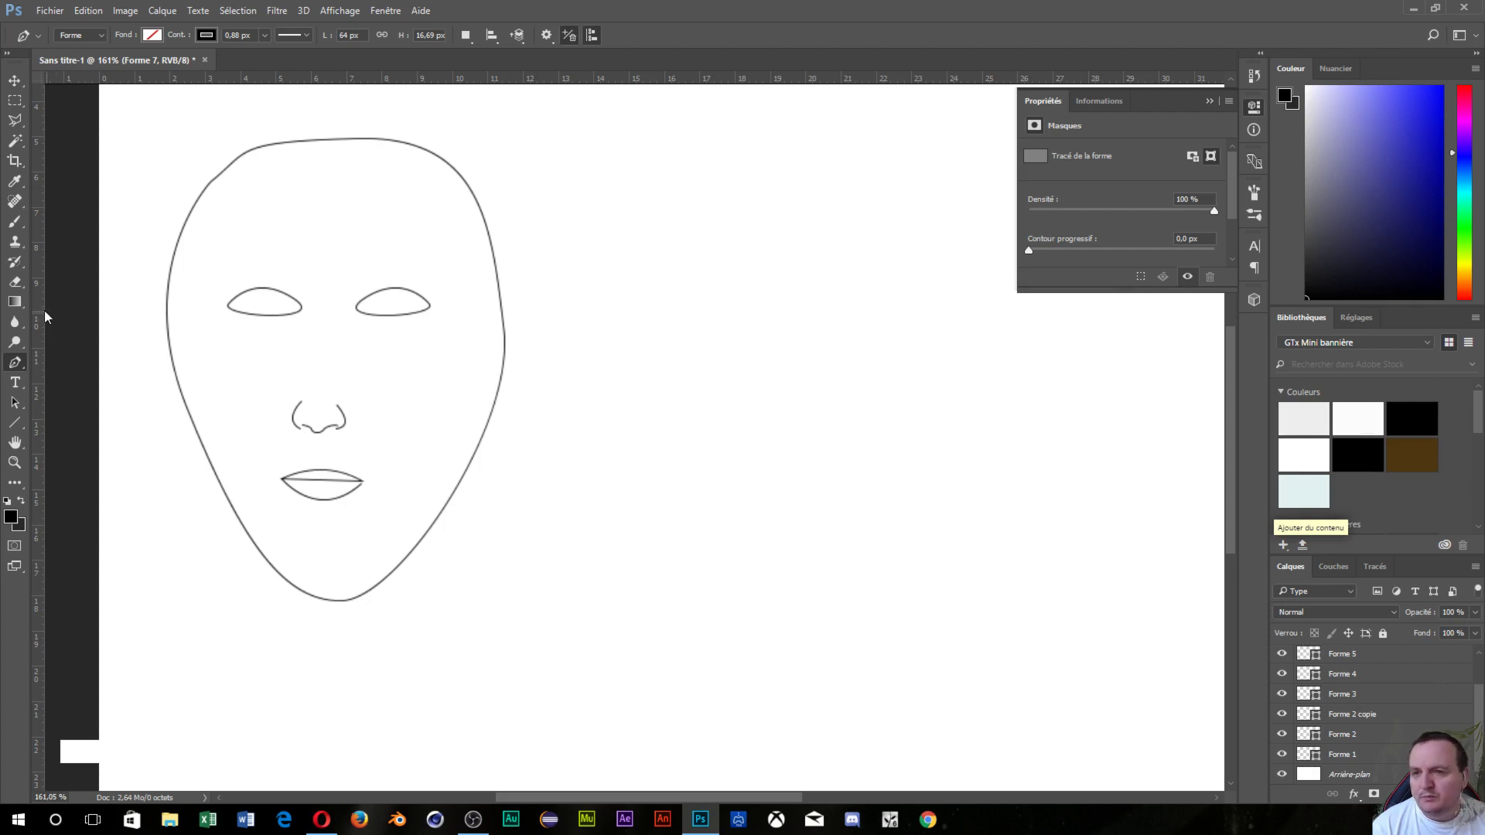
left_click(16, 305)
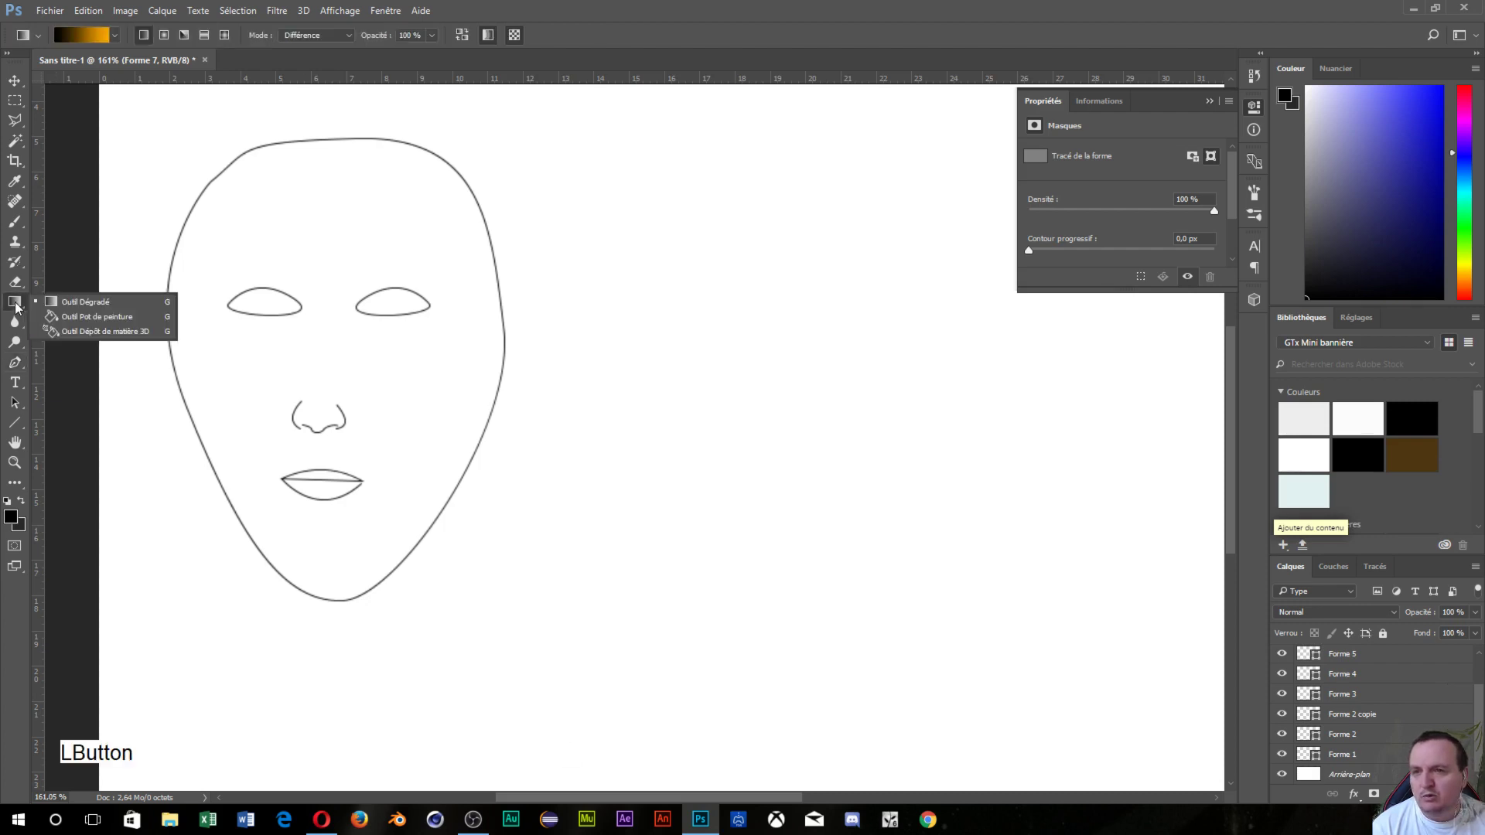
left_click(69, 316)
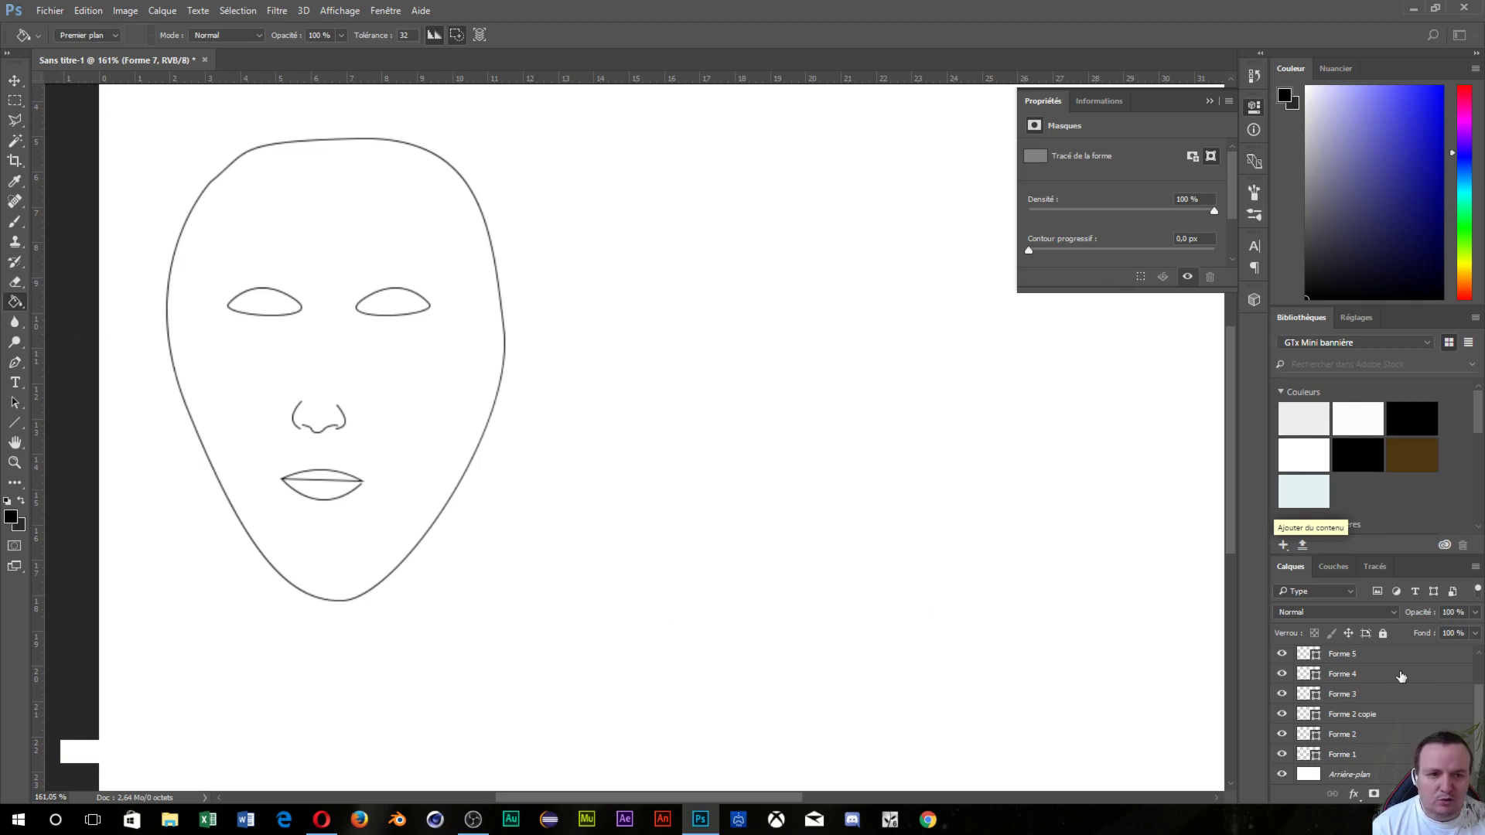
left_click(1338, 776)
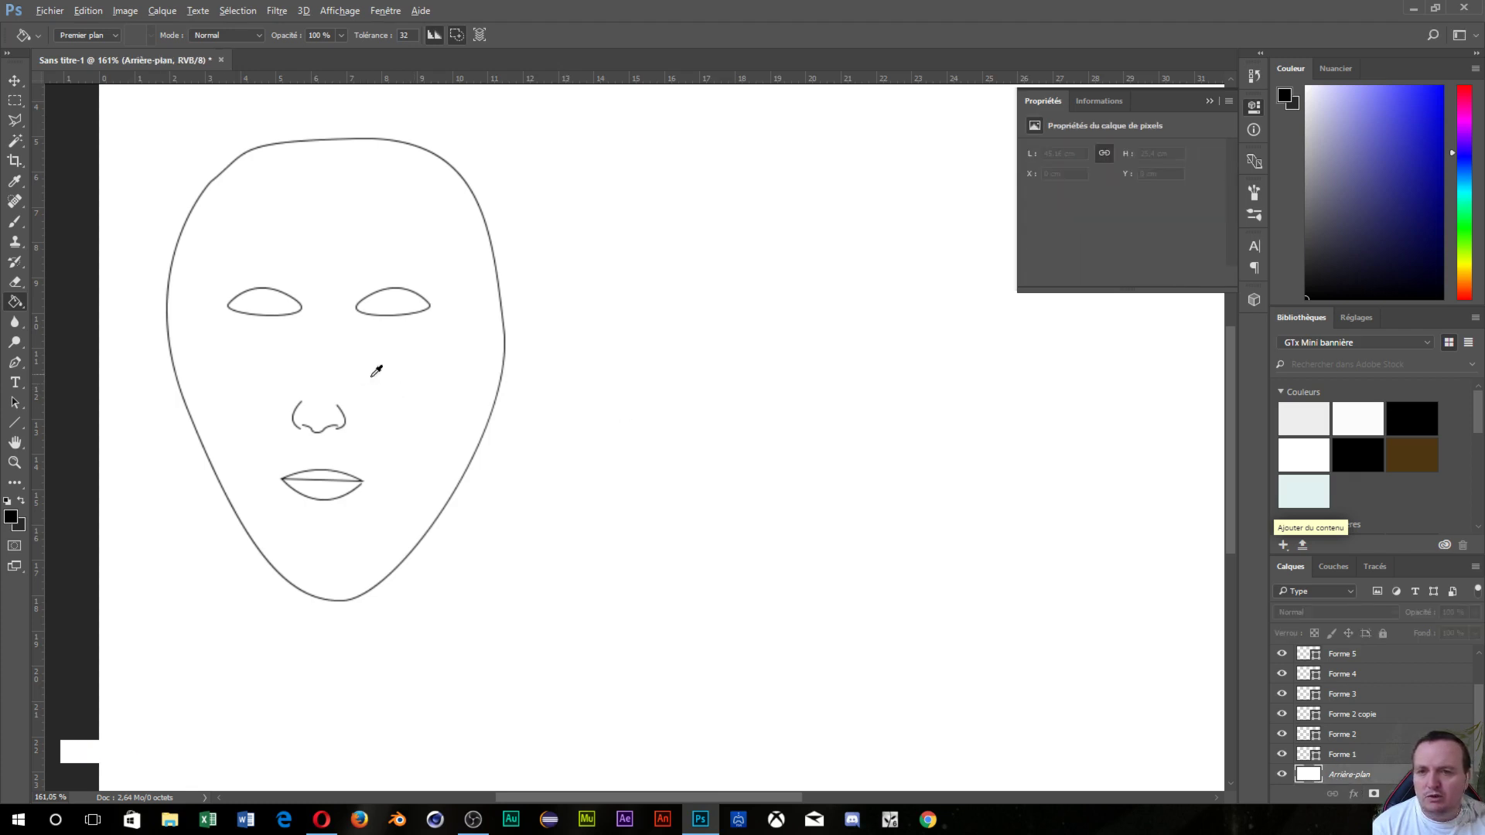
left_click(12, 523)
left_click(260, 435)
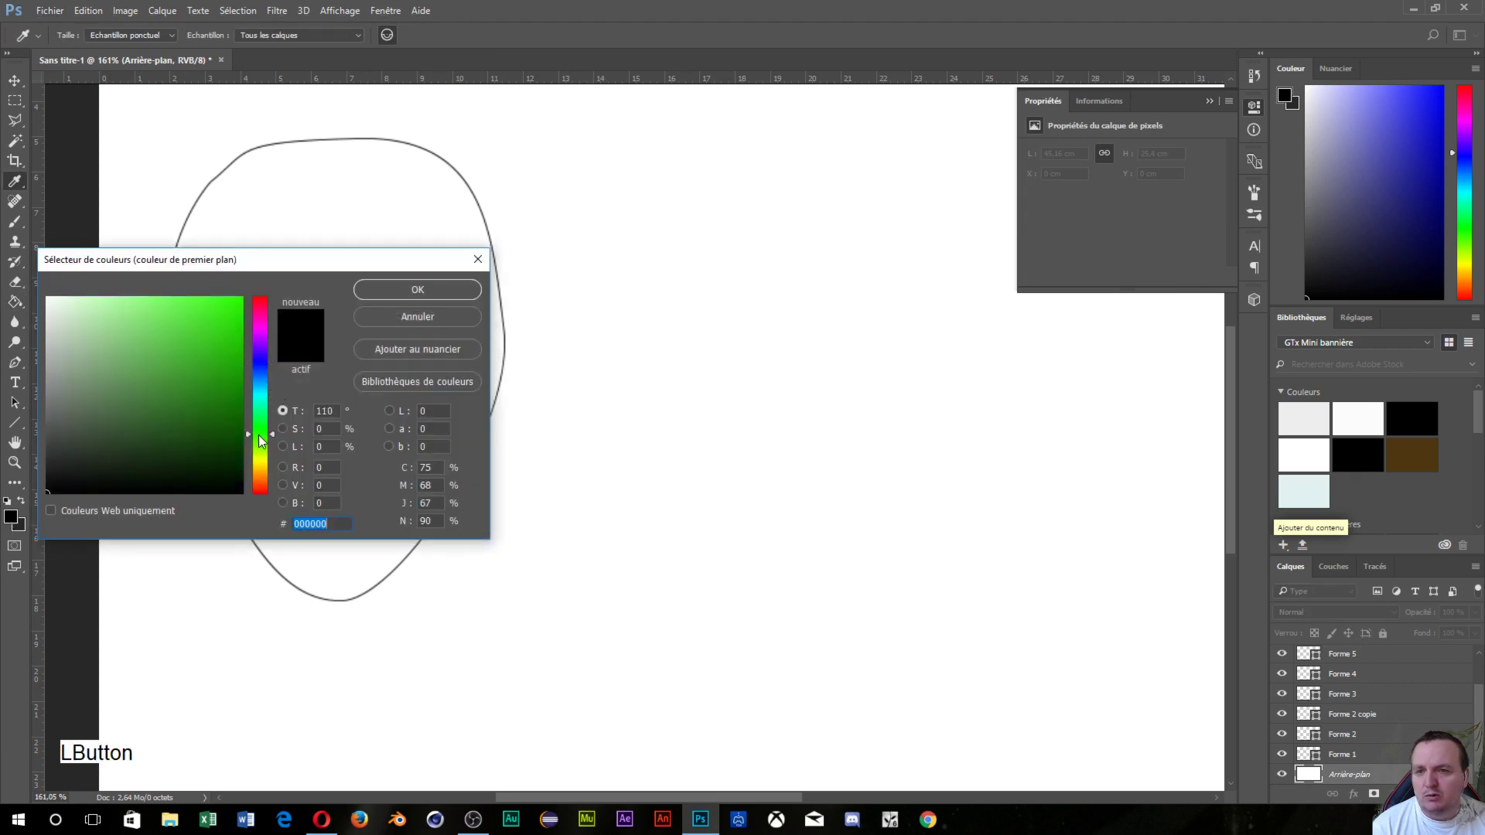
left_click_drag(260, 441, 266, 470)
left_click(128, 320)
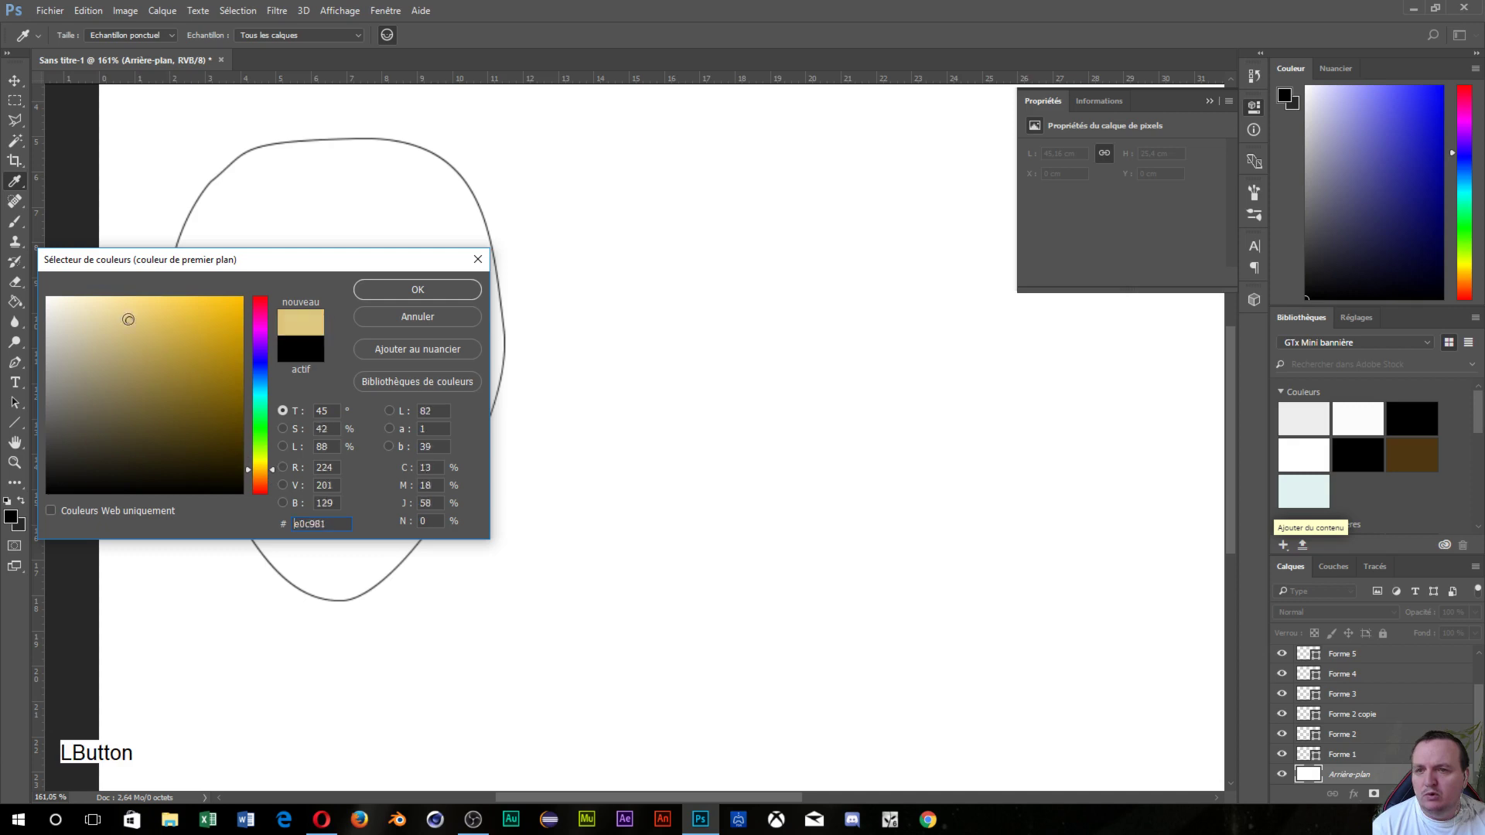
mouse_move(128, 319)
left_mouse_down()
mouse_move(103, 292)
mouse_move(128, 293)
left_mouse_up()
left_click(436, 291)
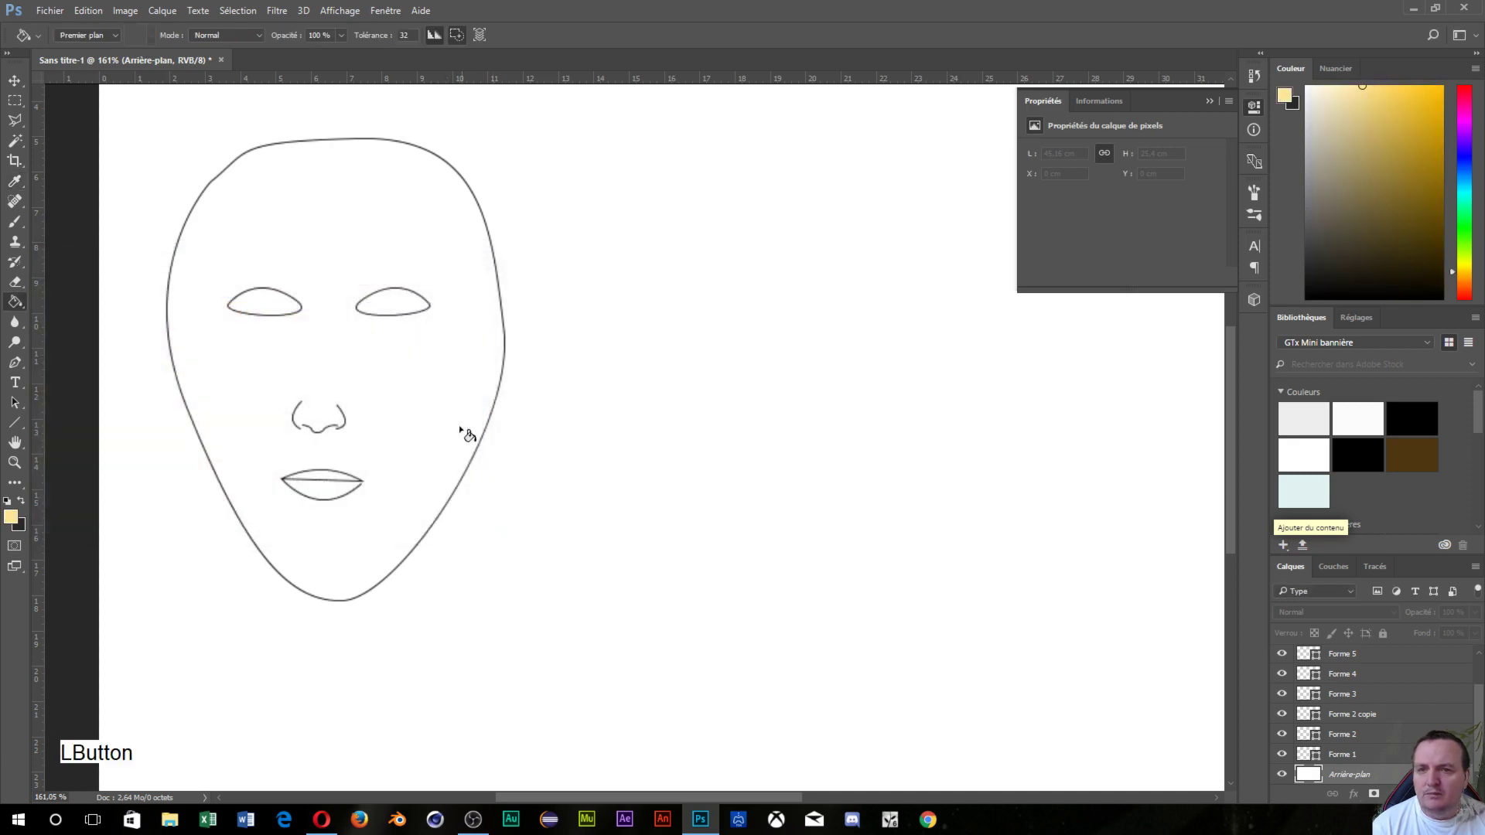
left_click(366, 398)
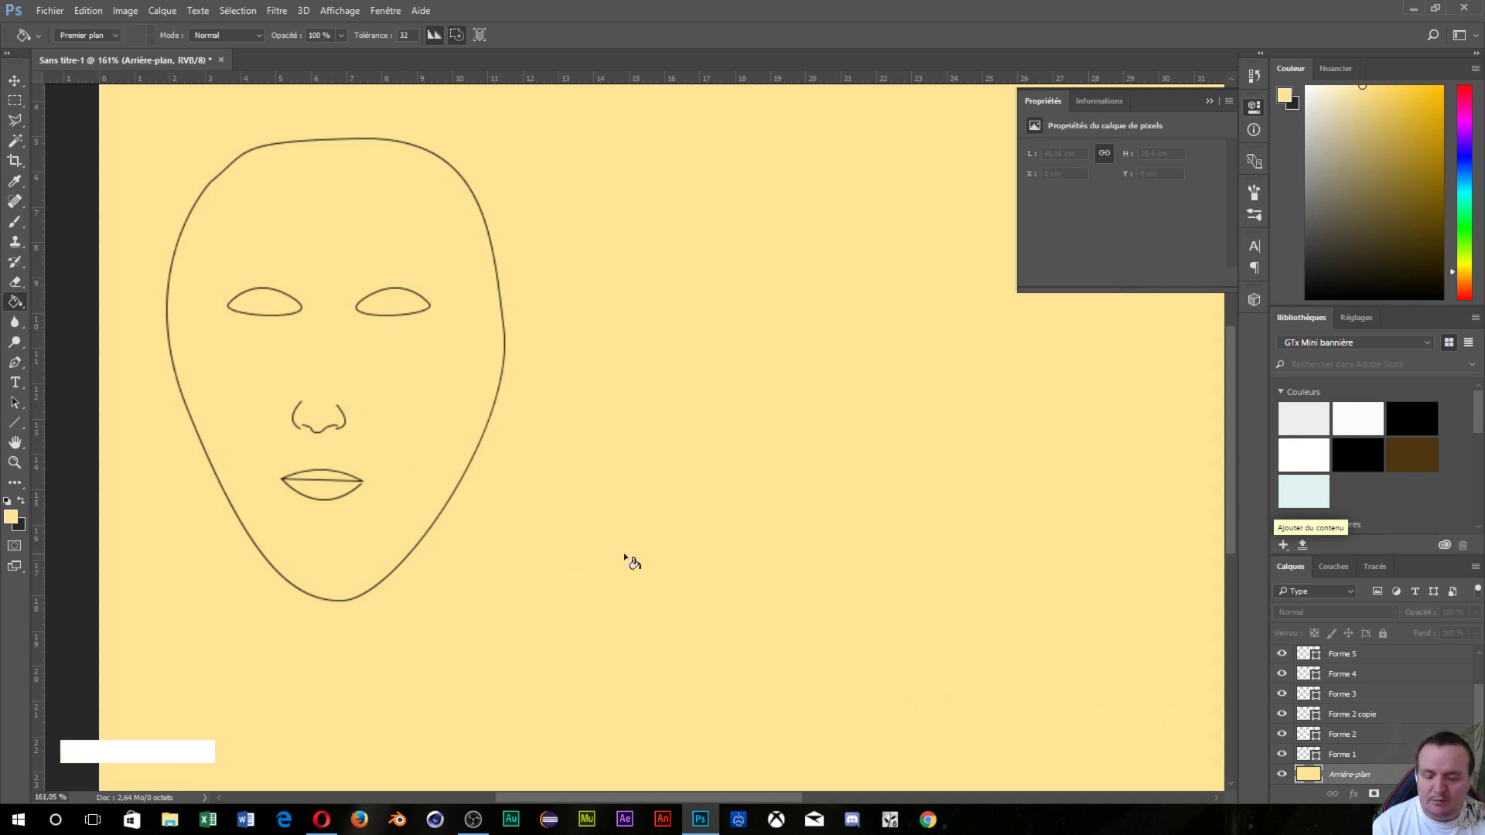
- Fill the Arrière-plan layer with Blanc through the Remplir command
key("shift+F5")
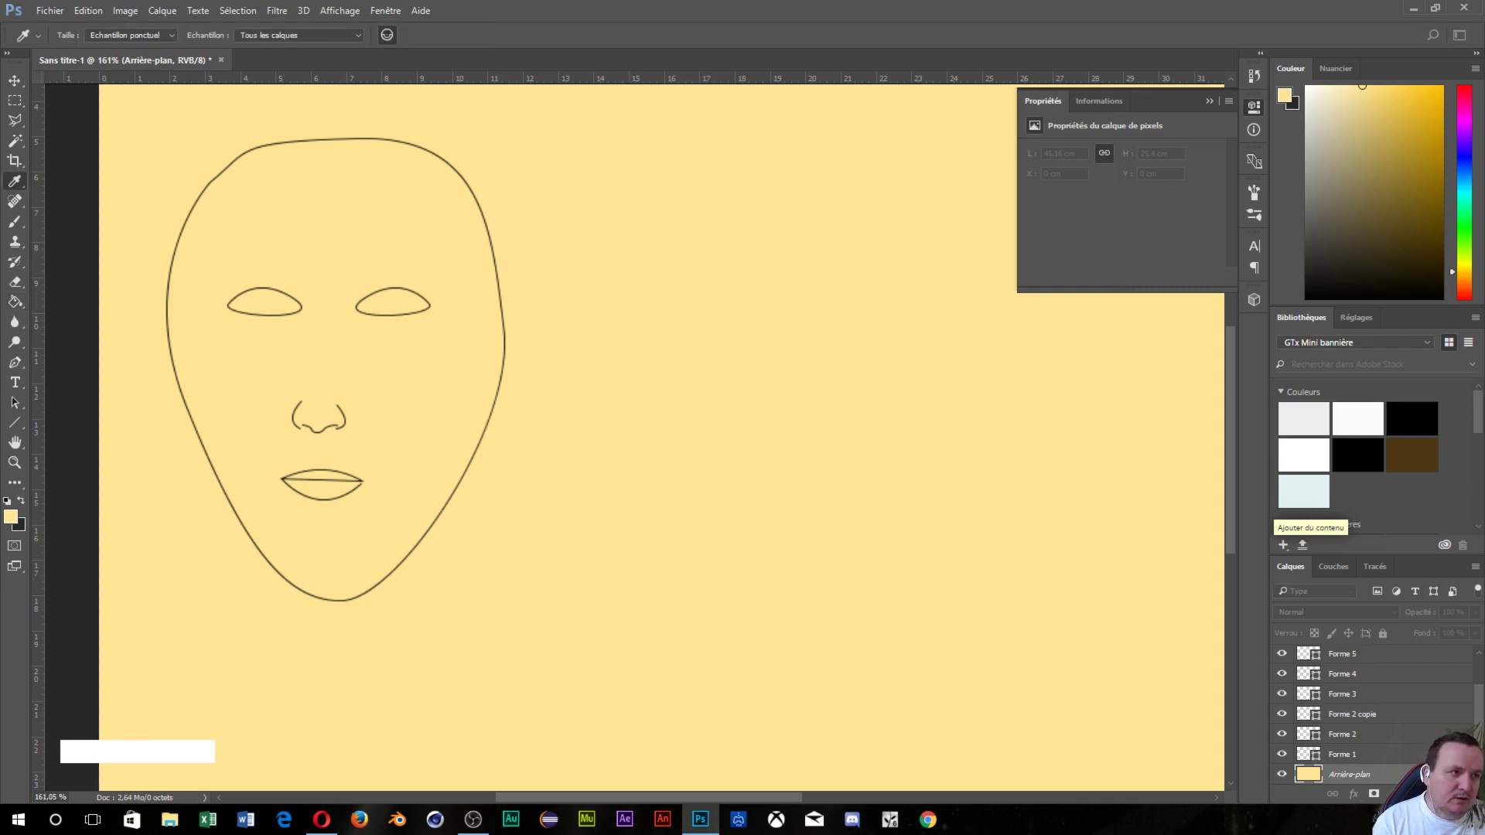
left_click(1283, 545)
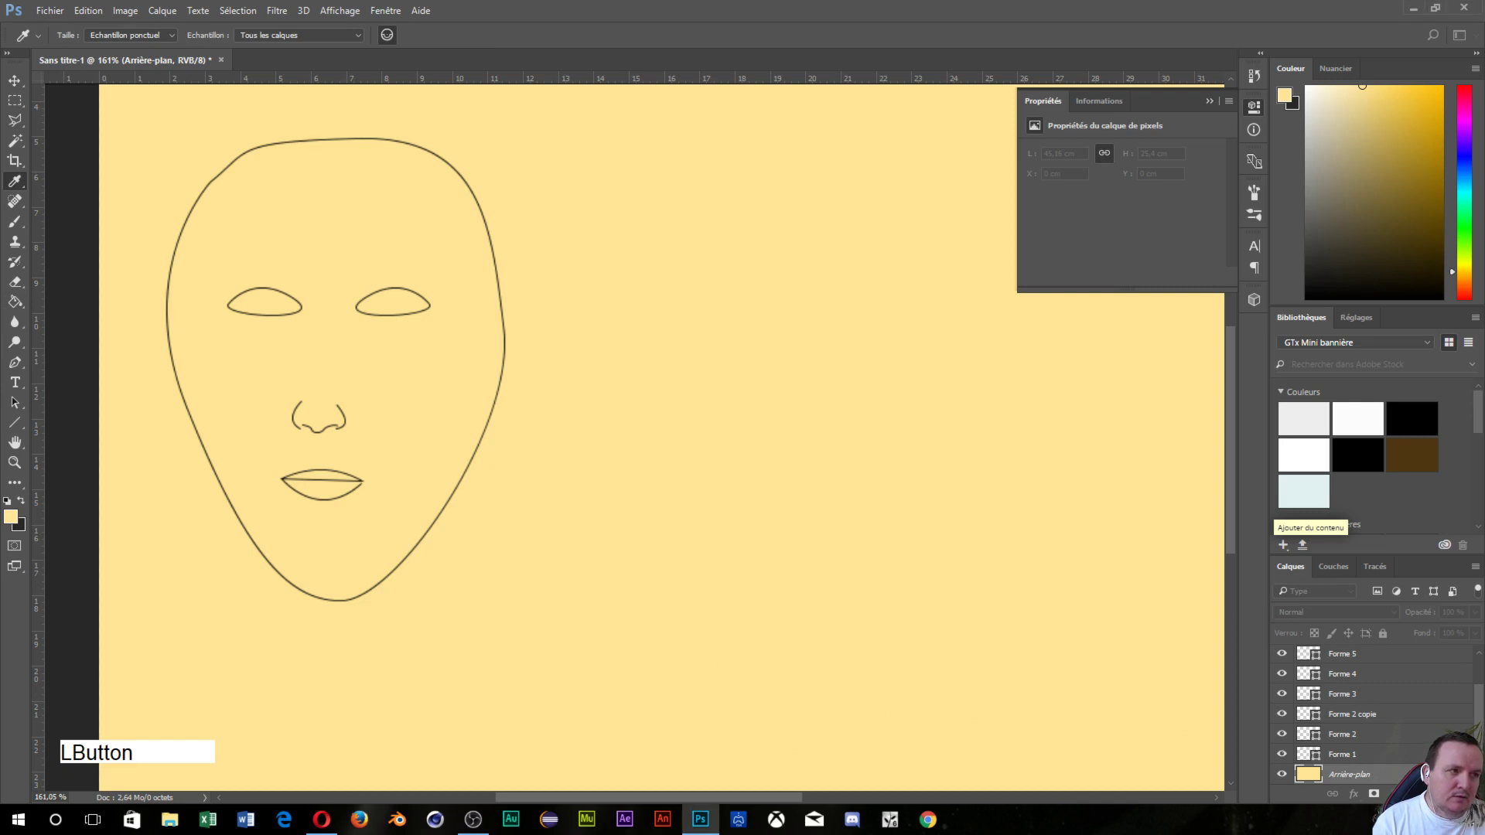
left_click_drag(1484, 158, 851, 255)
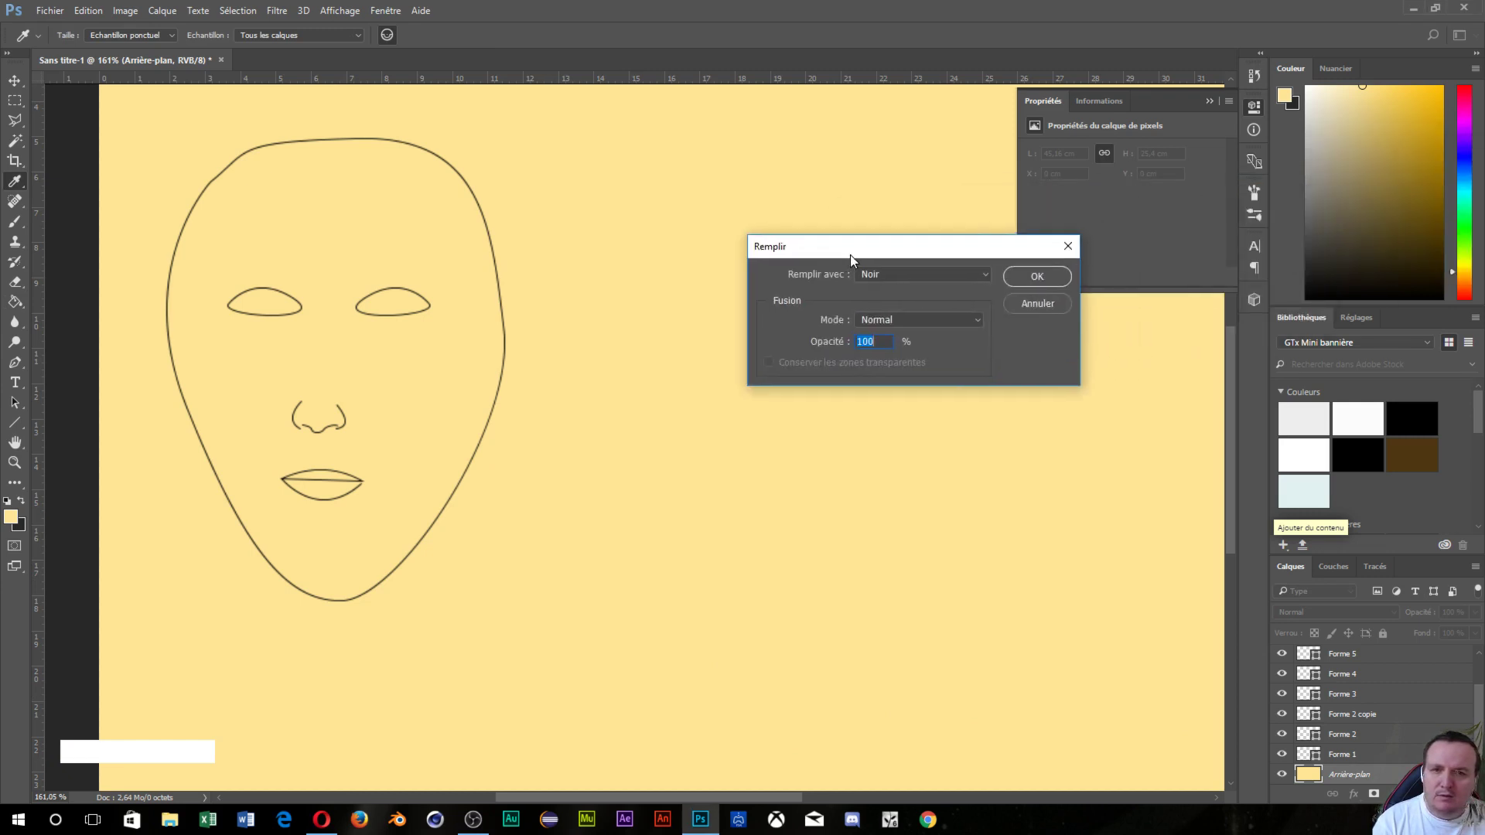
left_click(983, 275)
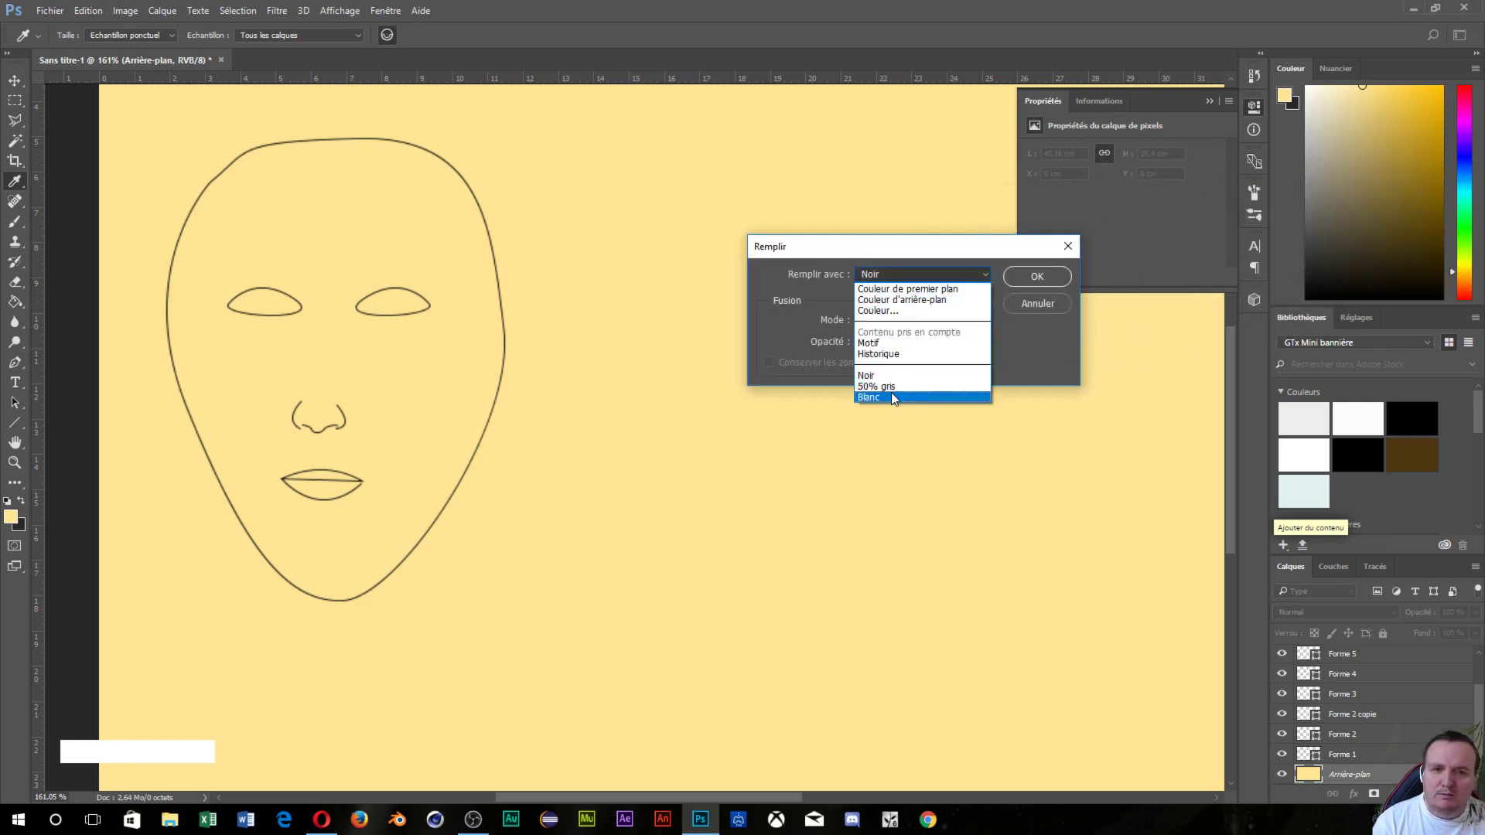
left_click(892, 396)
left_click(1042, 283)
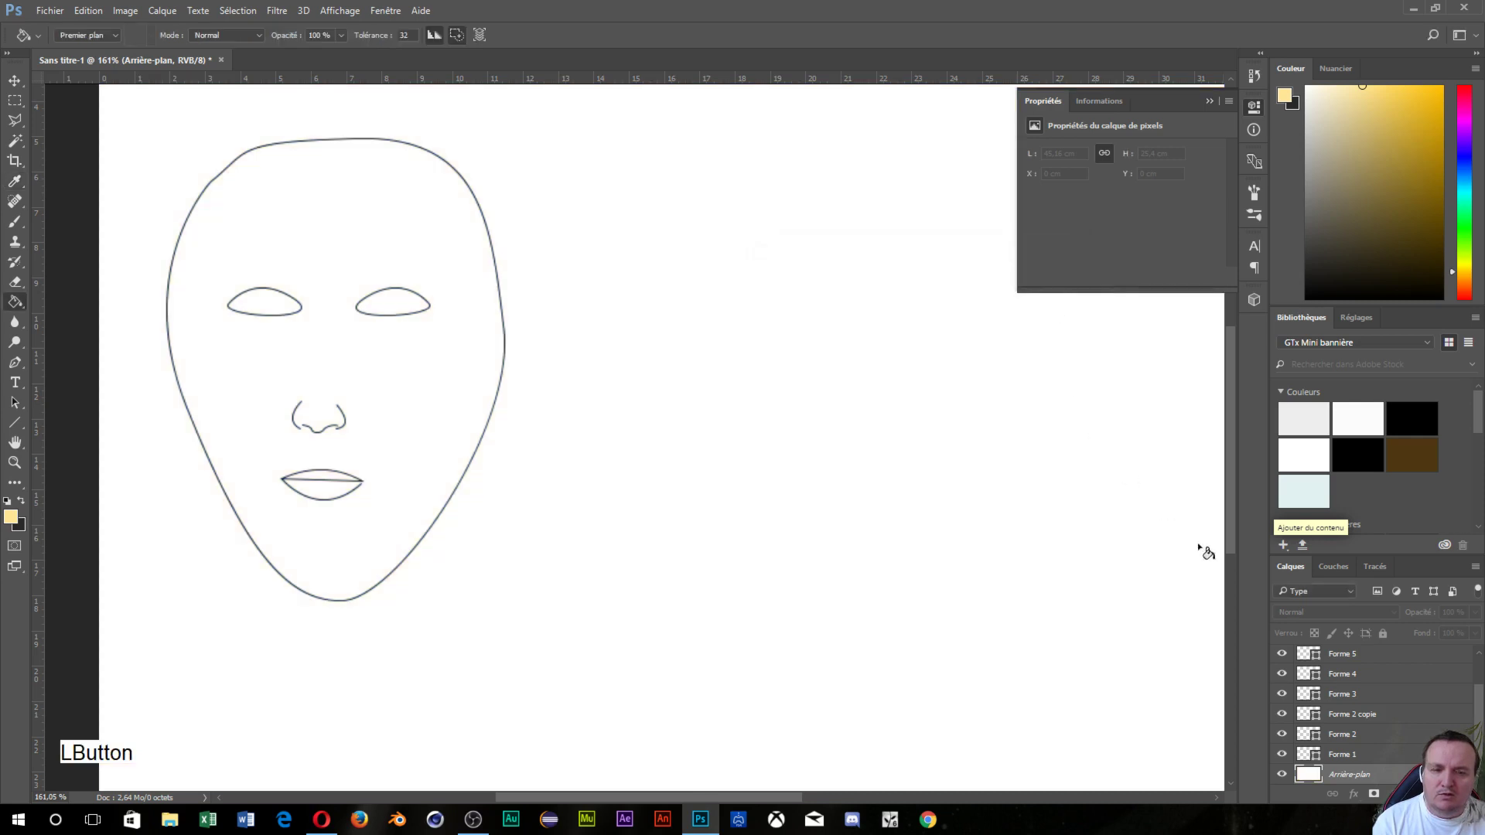
- Rasterize the Forme 1 layer that holds the face outline
left_click(1384, 755)
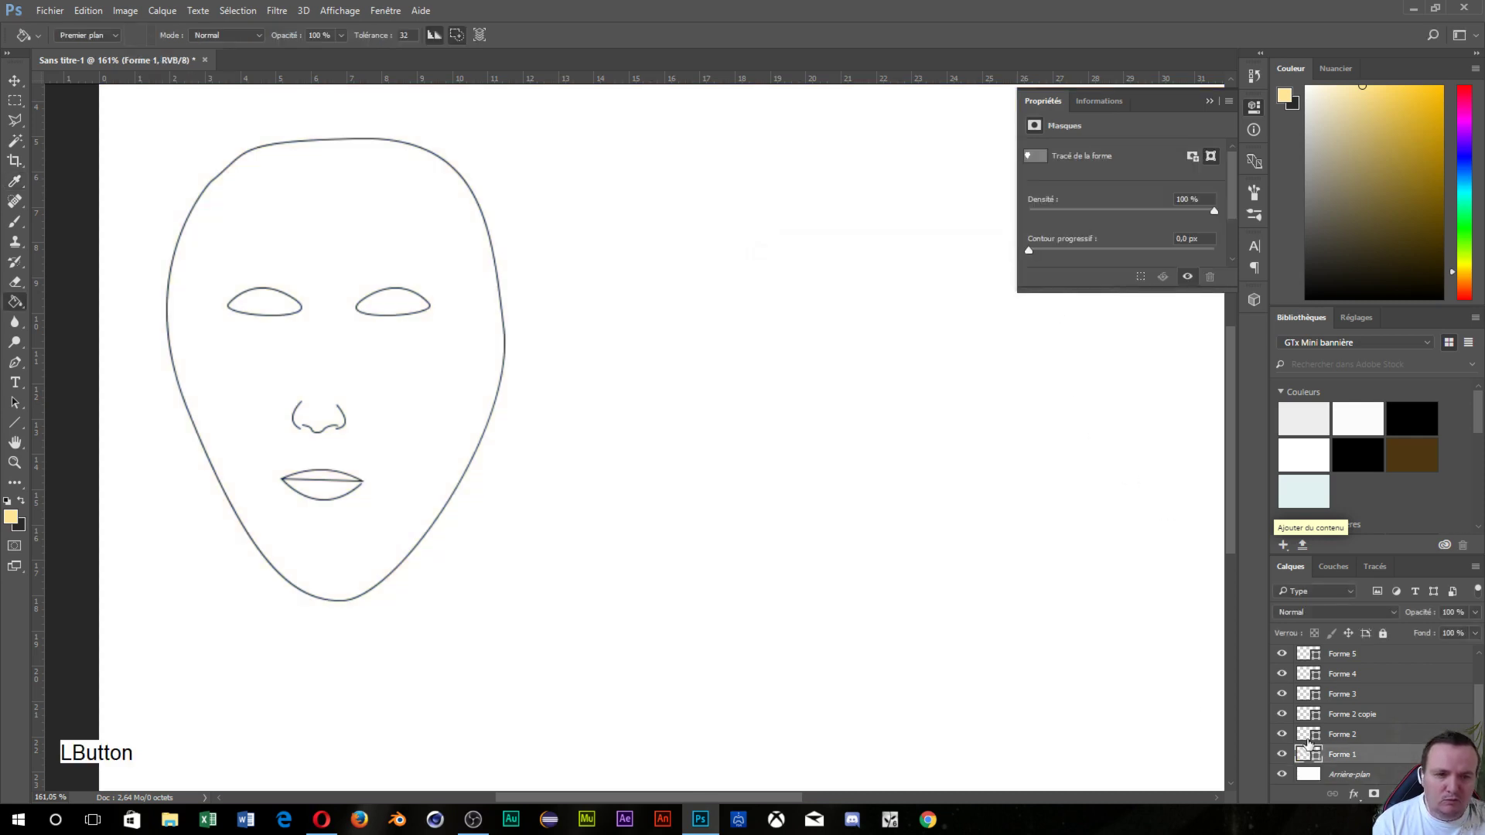
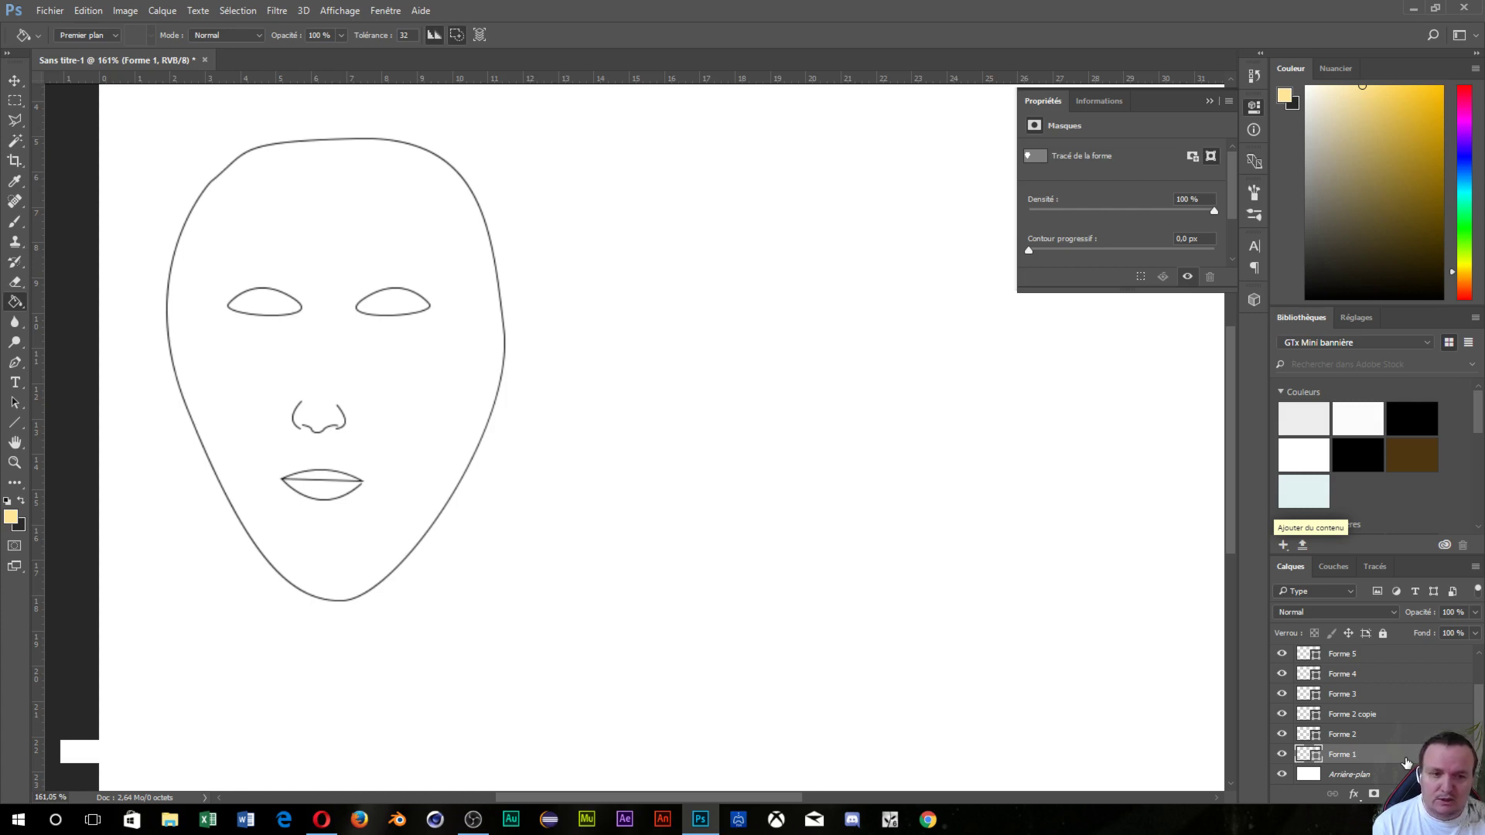
right_click(1406, 763)
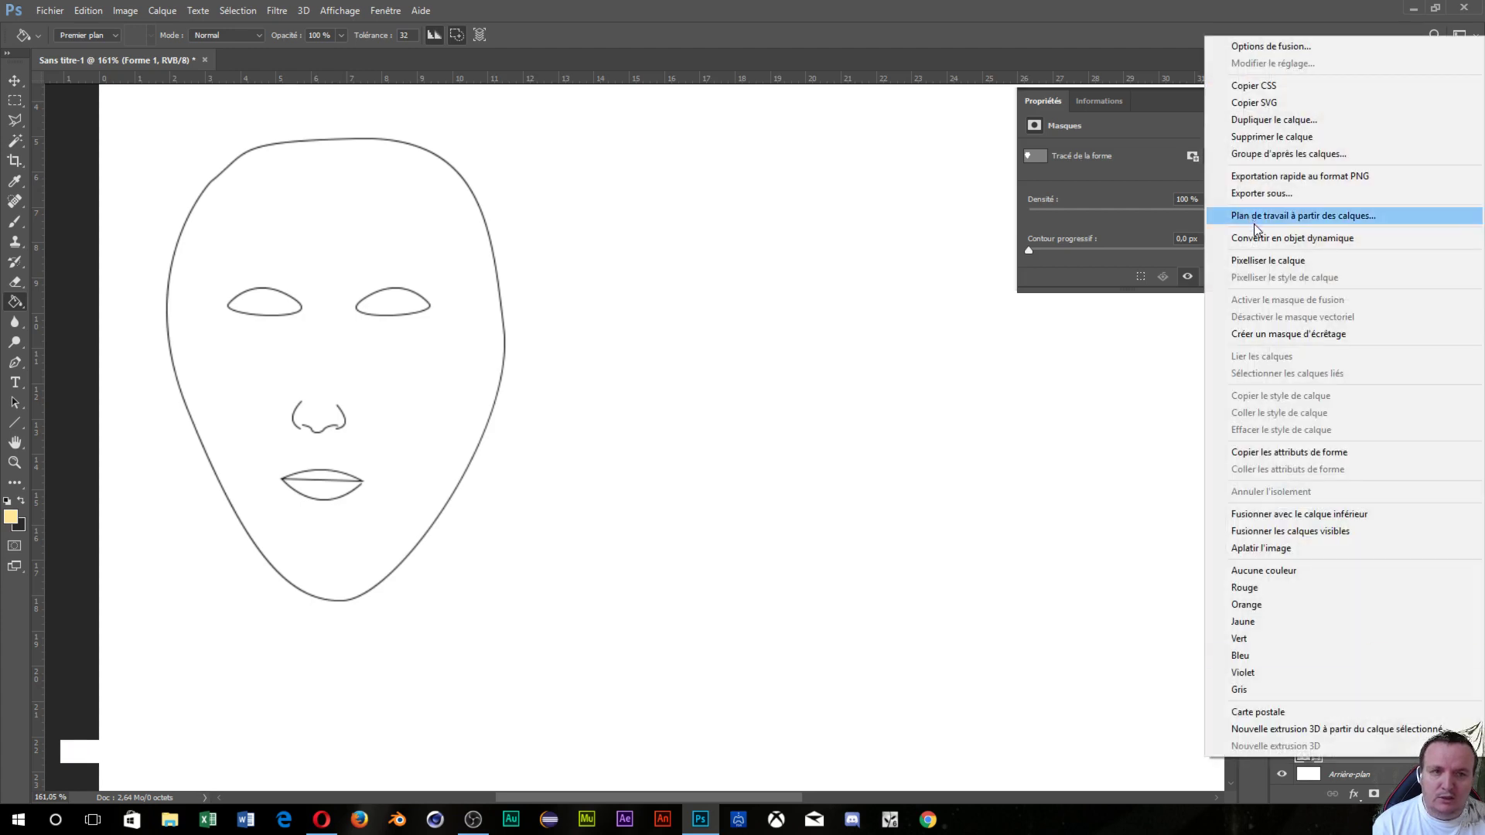
left_click(1279, 262)
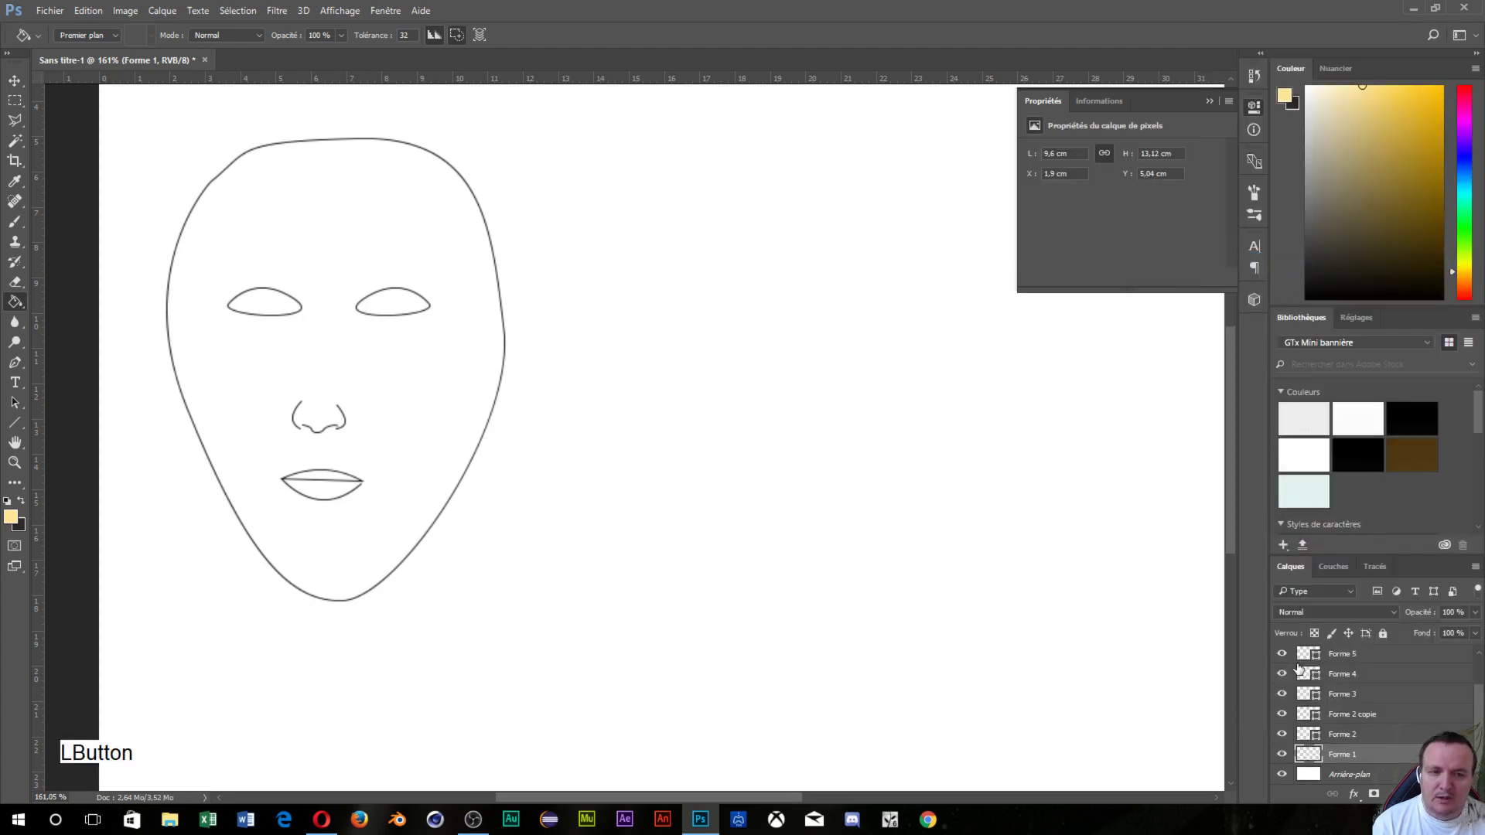
- Try a pale yellow Paint Bucket fill inside the face outline and undo it
left_click(376, 430)
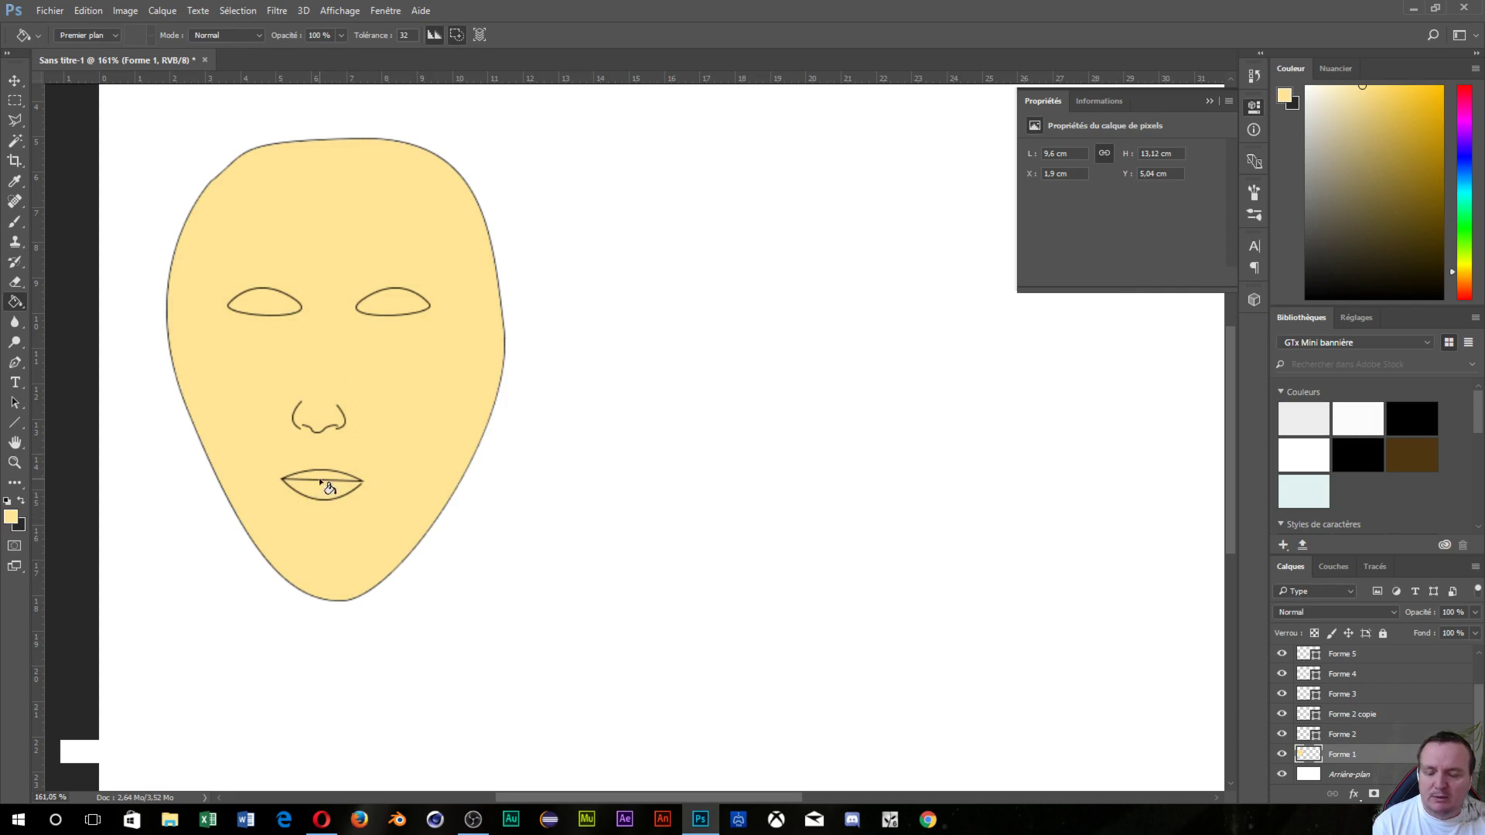
key("ctrl+z")
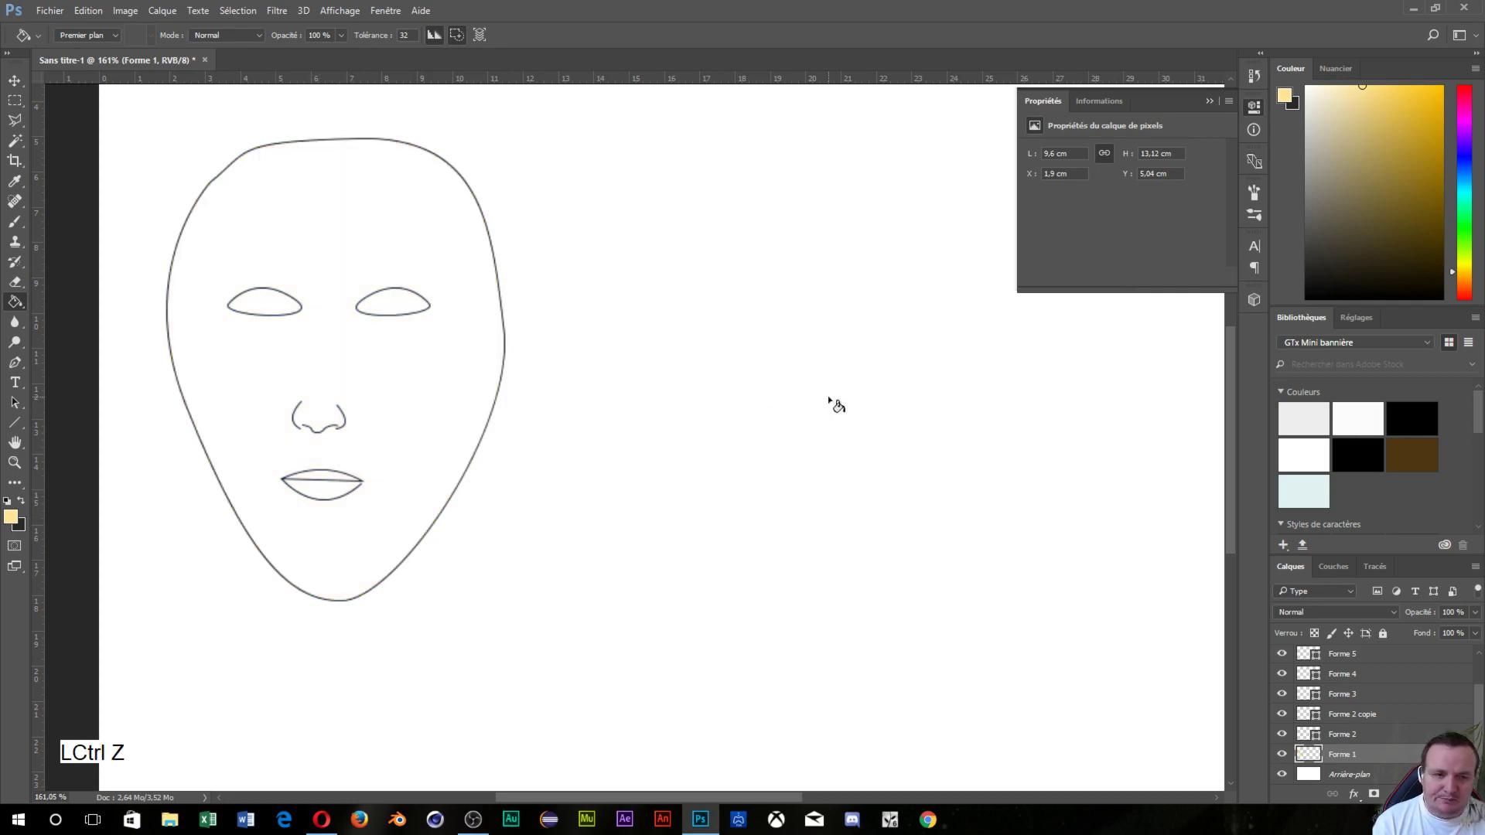
- Select the consecutive layers from Forme 1 to Forme 5 as one range
key("shift")
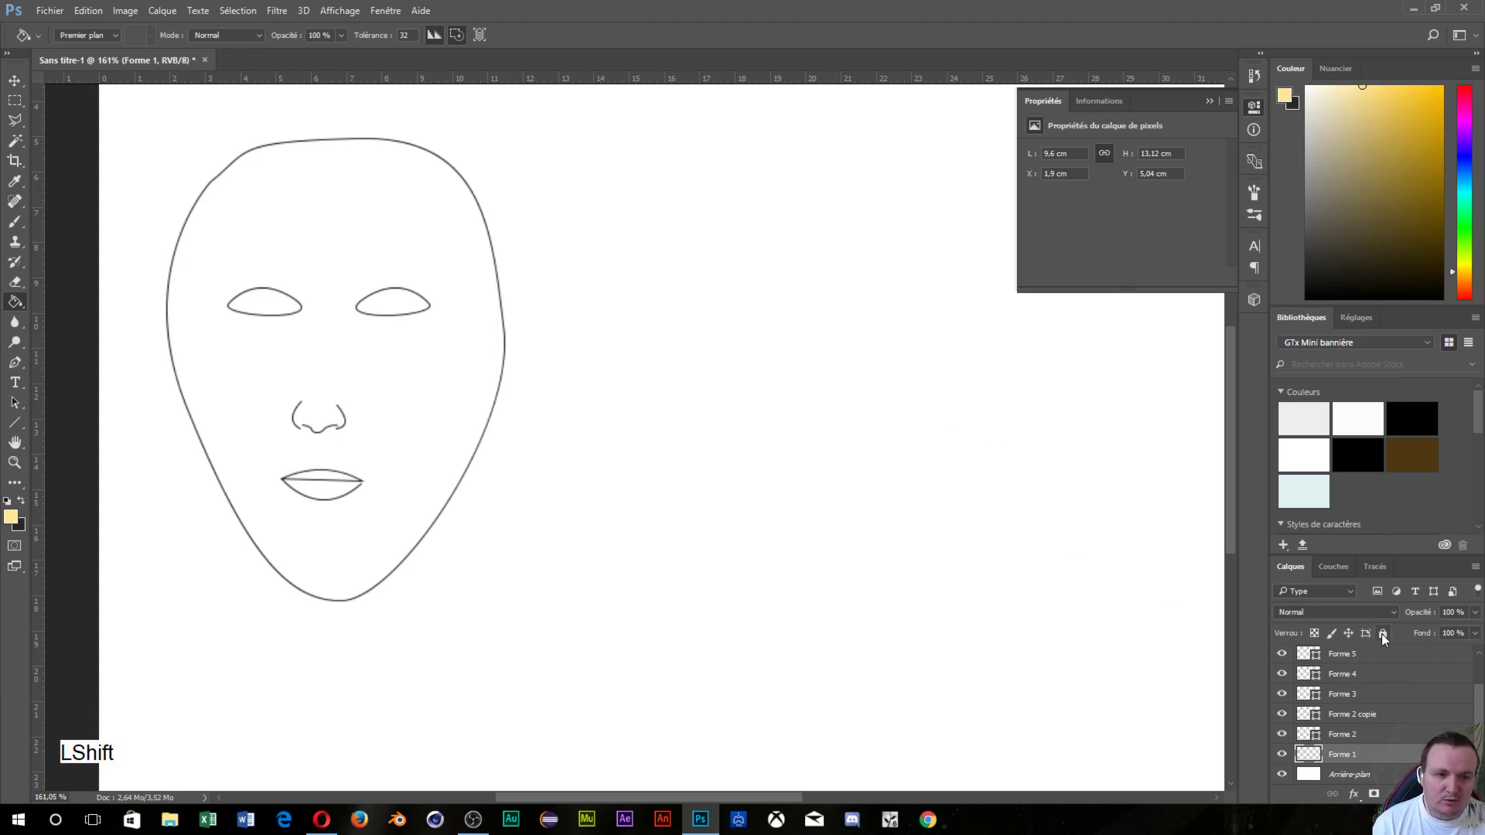
left_click(1405, 660, "shift")
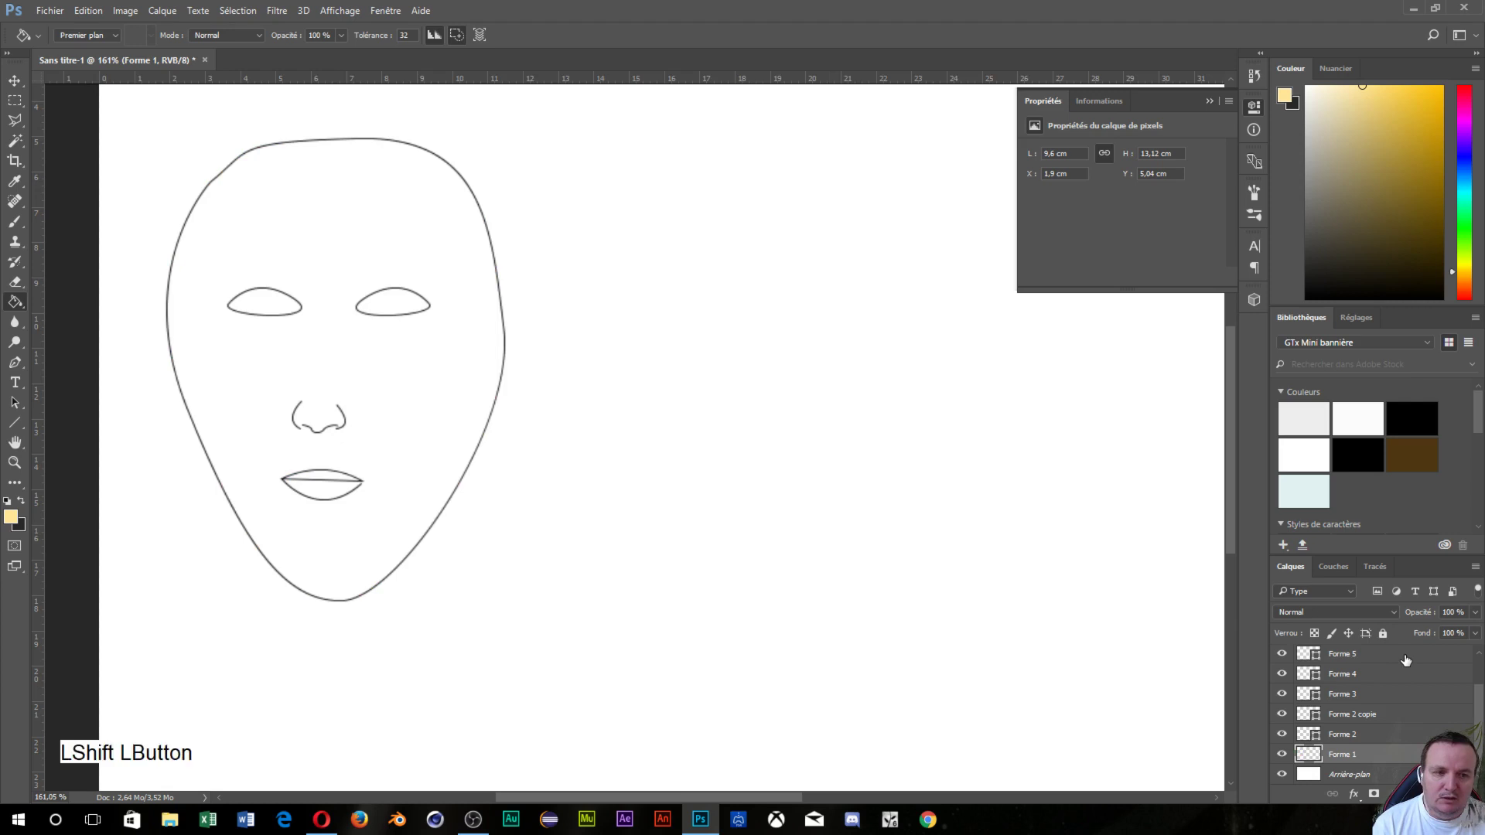
left_click(1403, 751)
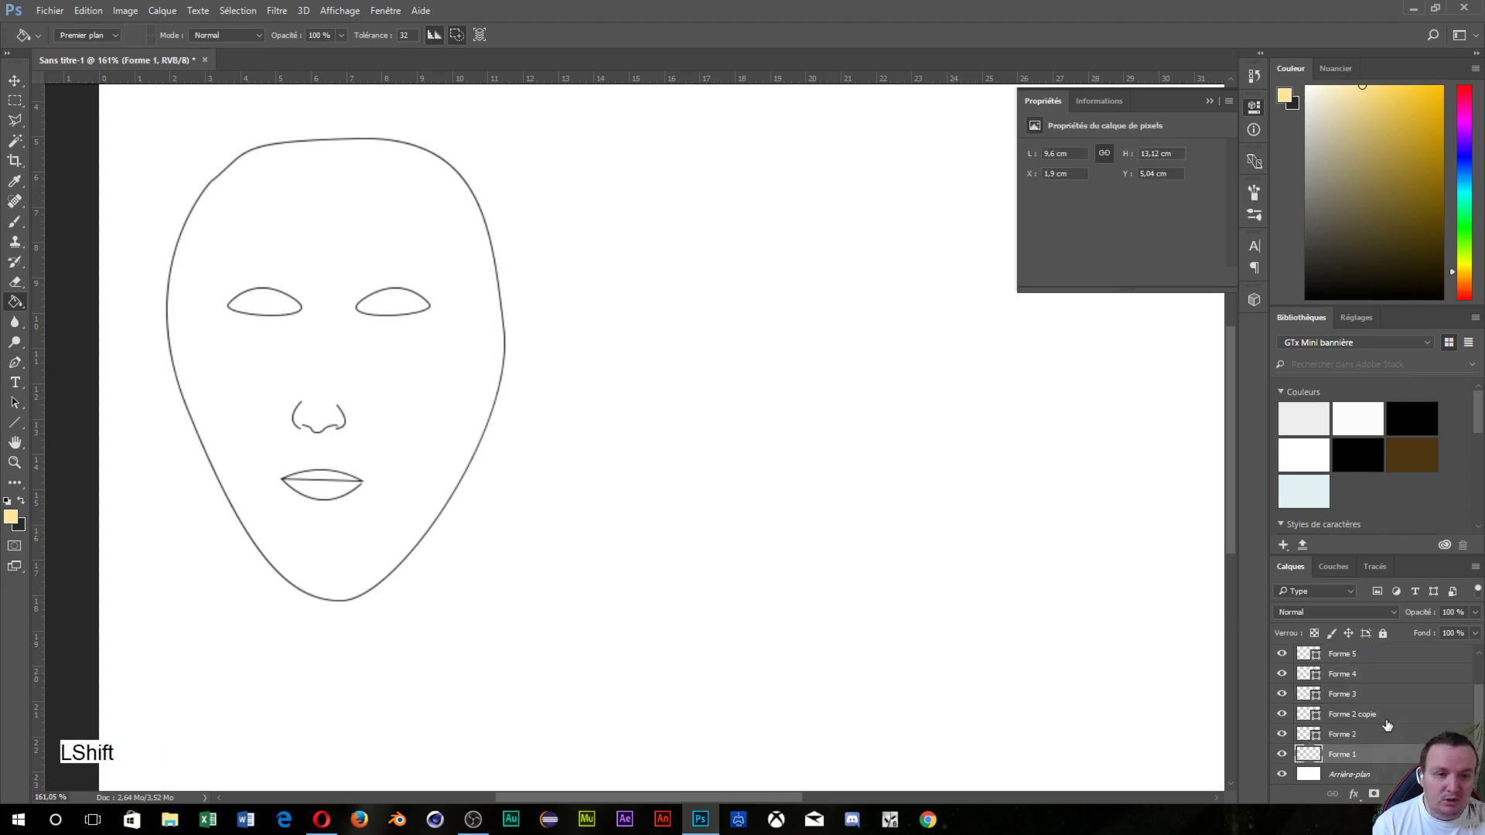
left_click(1375, 657, "shift")
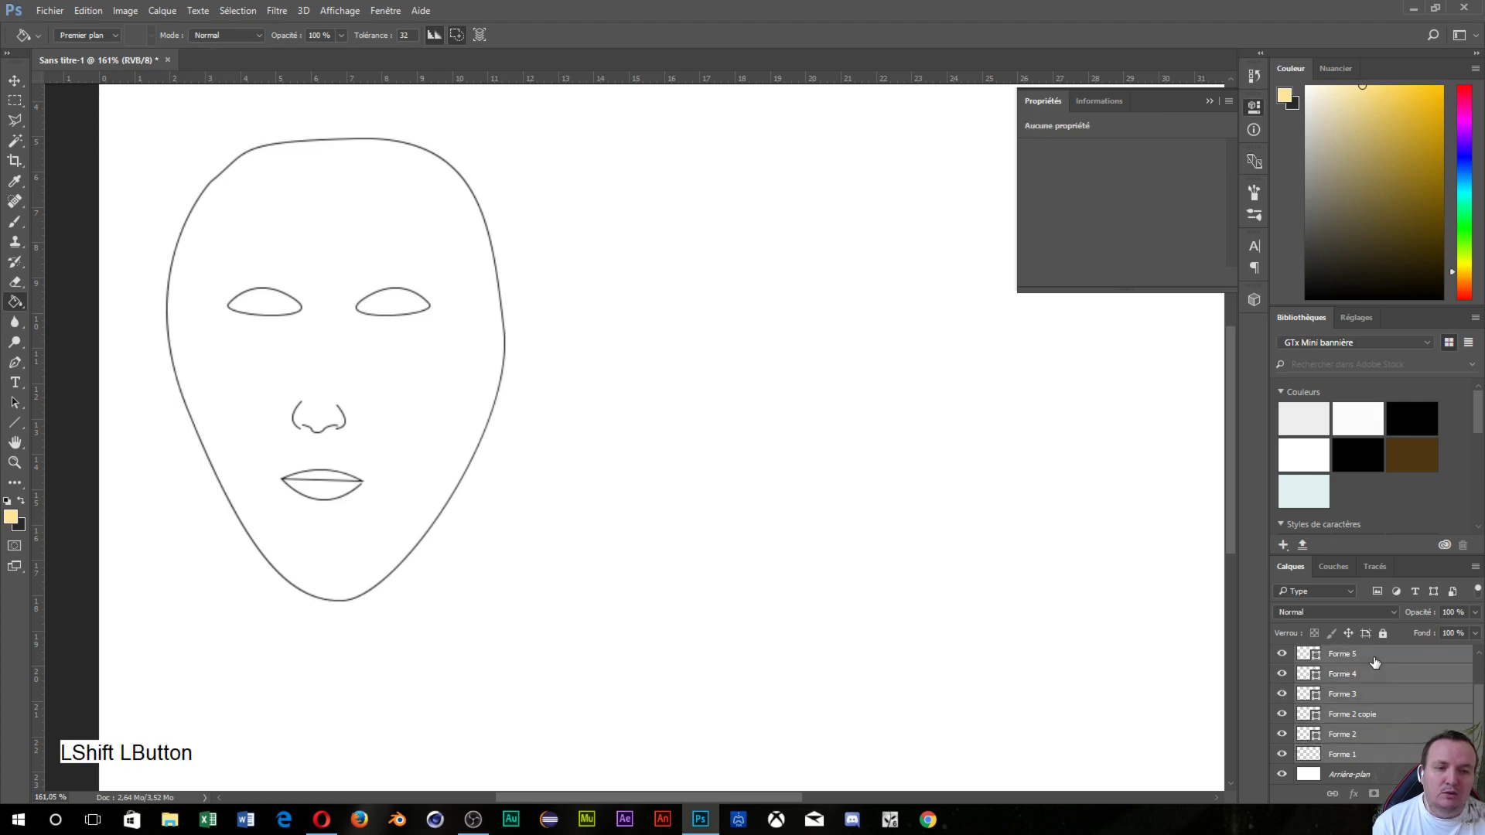
- Restart the selection from Forme 1 and individually add Forme 2 copie, Forme 4, Forme 2, Forme 3 and Forme 5
left_click(1391, 761)
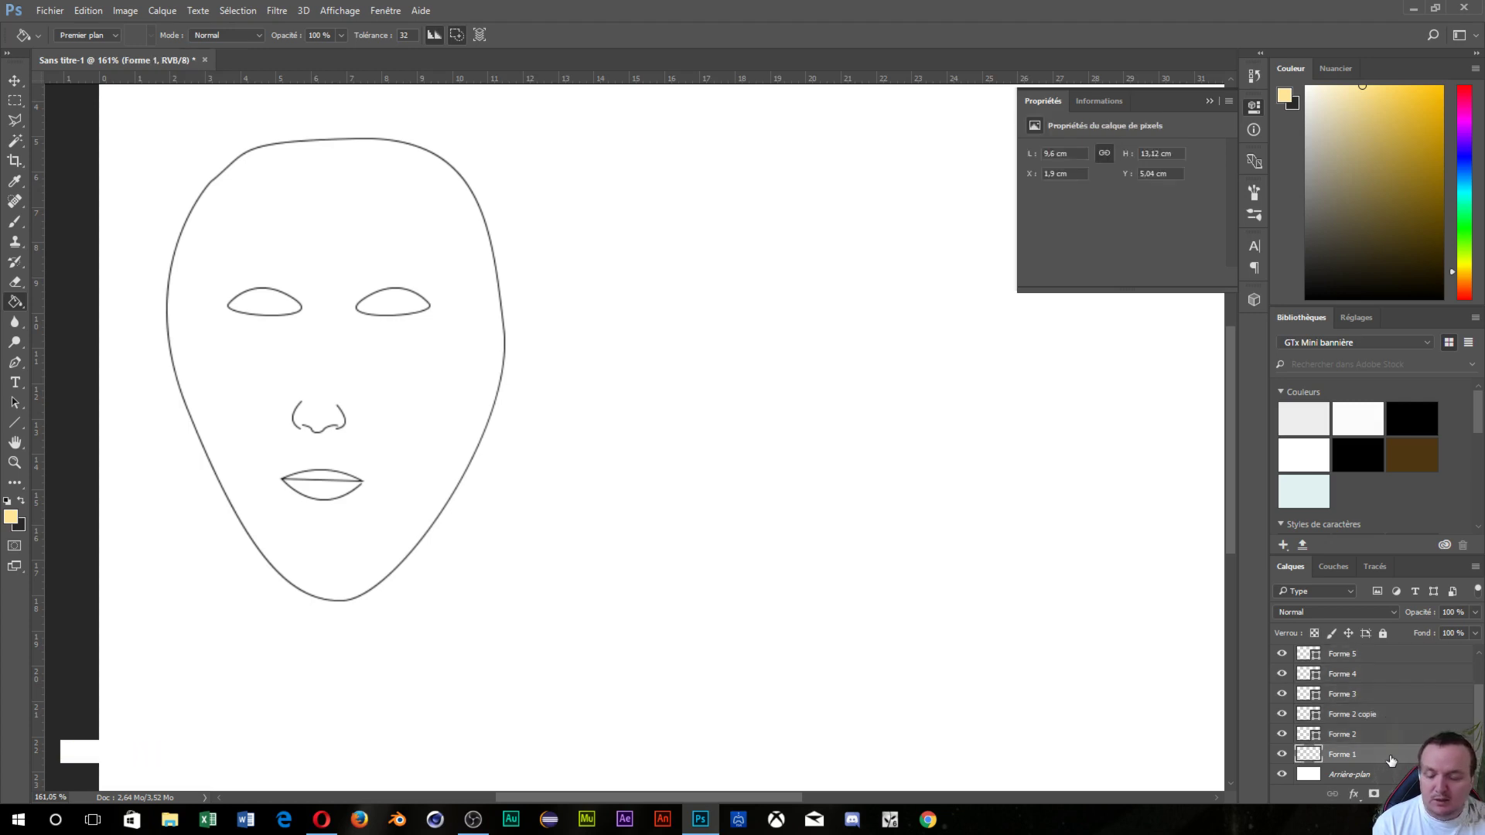
key("ctrl")
left_click(1376, 716, "ctrl")
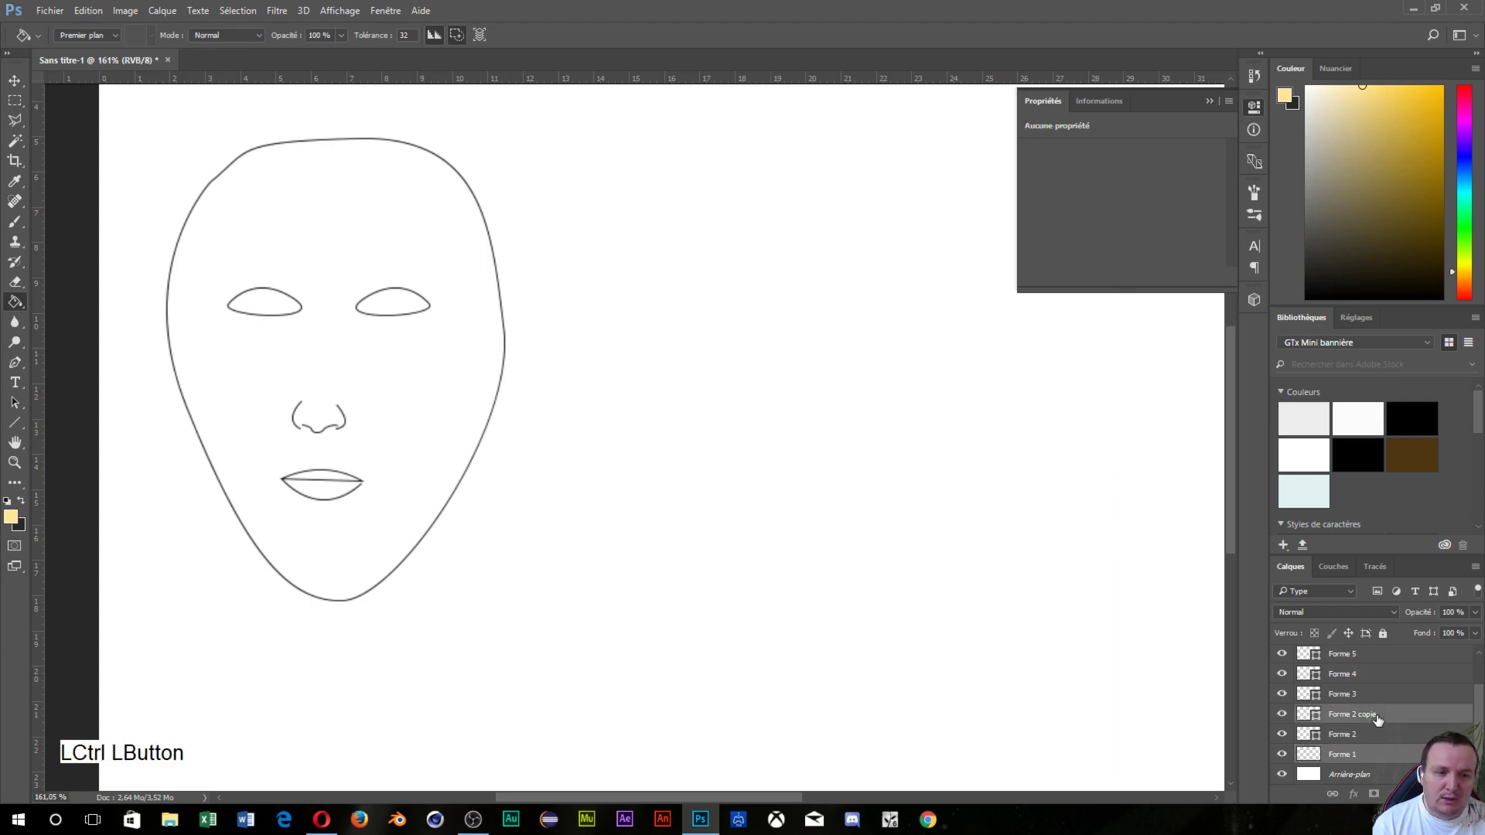
left_click(1384, 679, "ctrl")
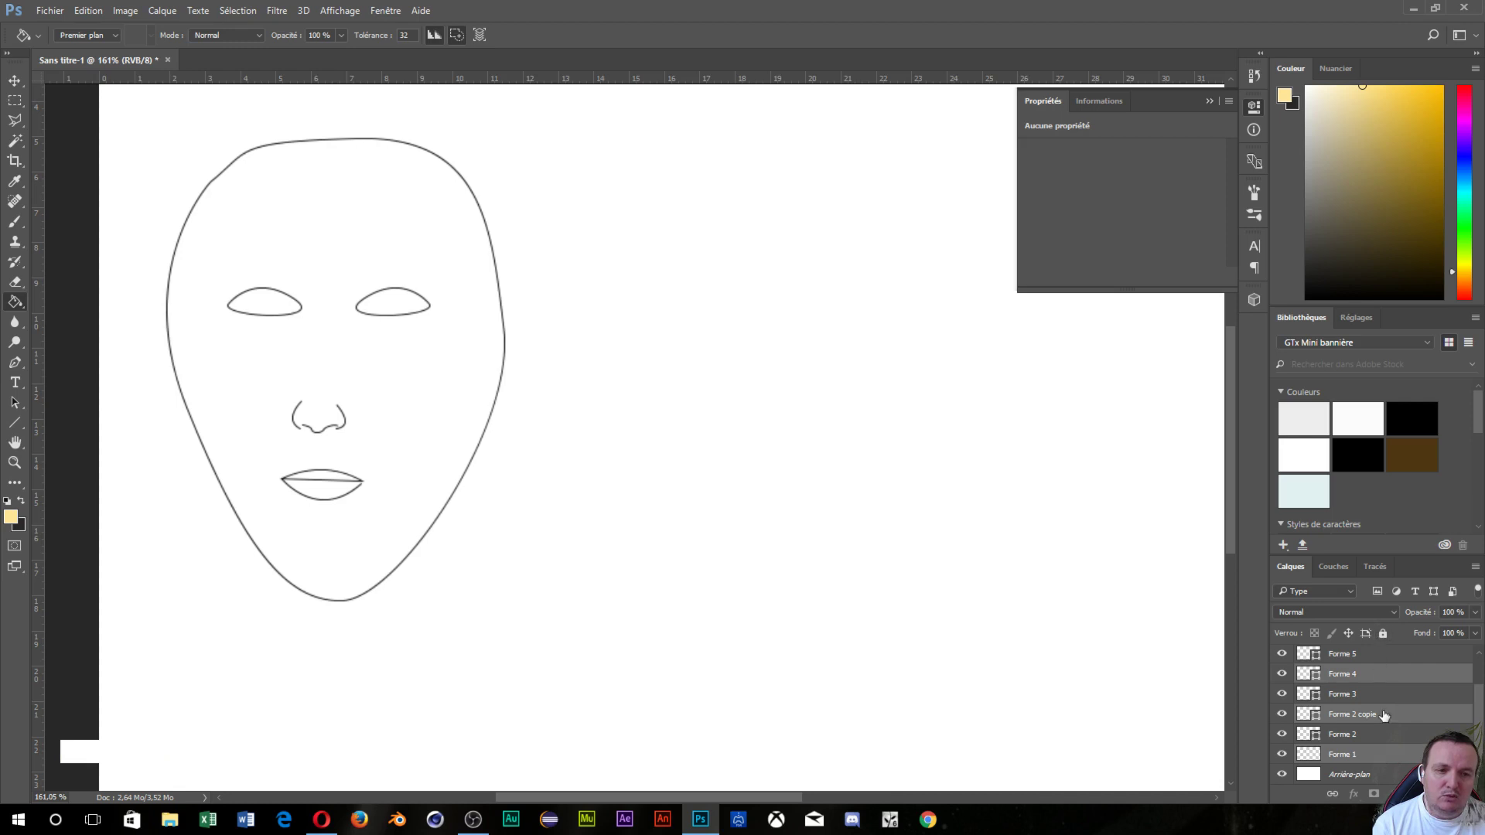
left_click(1384, 740, "ctrl")
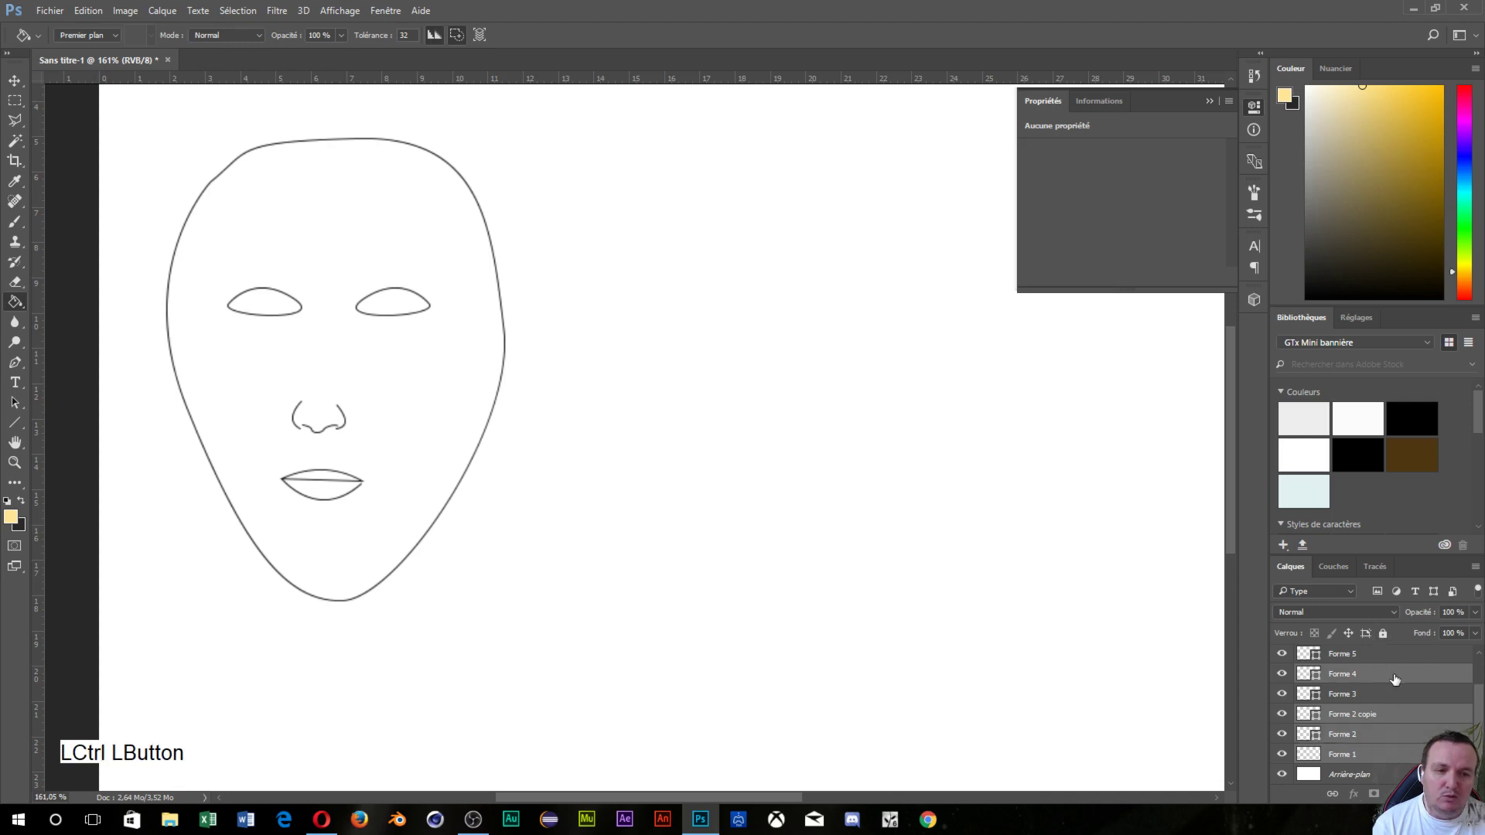
left_click(1396, 687, "ctrl")
left_click(1384, 659, "ctrl")
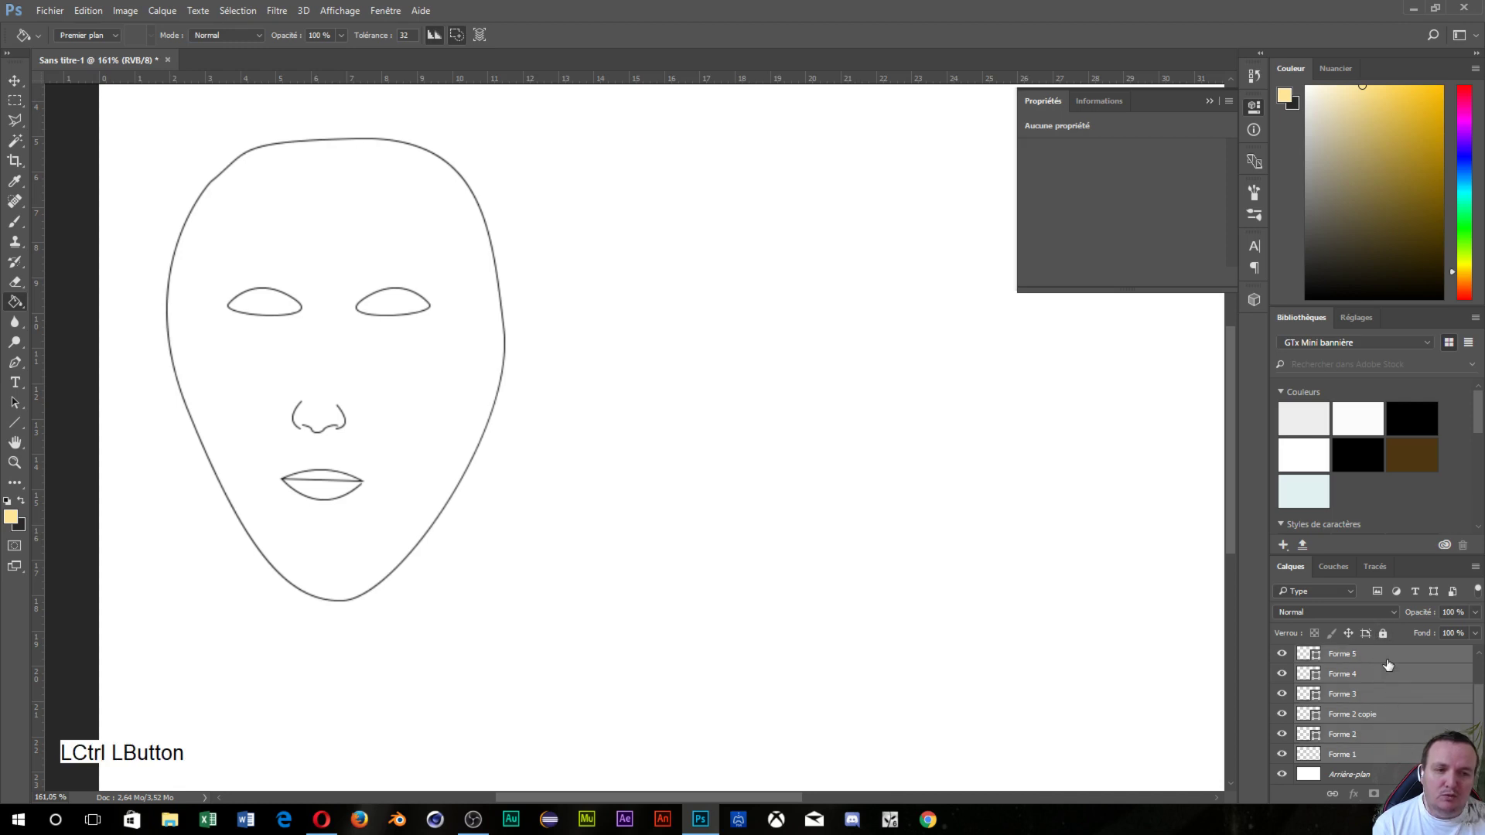
- Remove Forme 4, Forme 3, Forme 2 copie, Forme 2 and Forme 1 from the selection, keeping only Forme 5
left_click(1395, 674, "ctrl")
left_click(1398, 698, "ctrl")
left_click(1401, 719, "ctrl")
left_click(1398, 740, "ctrl")
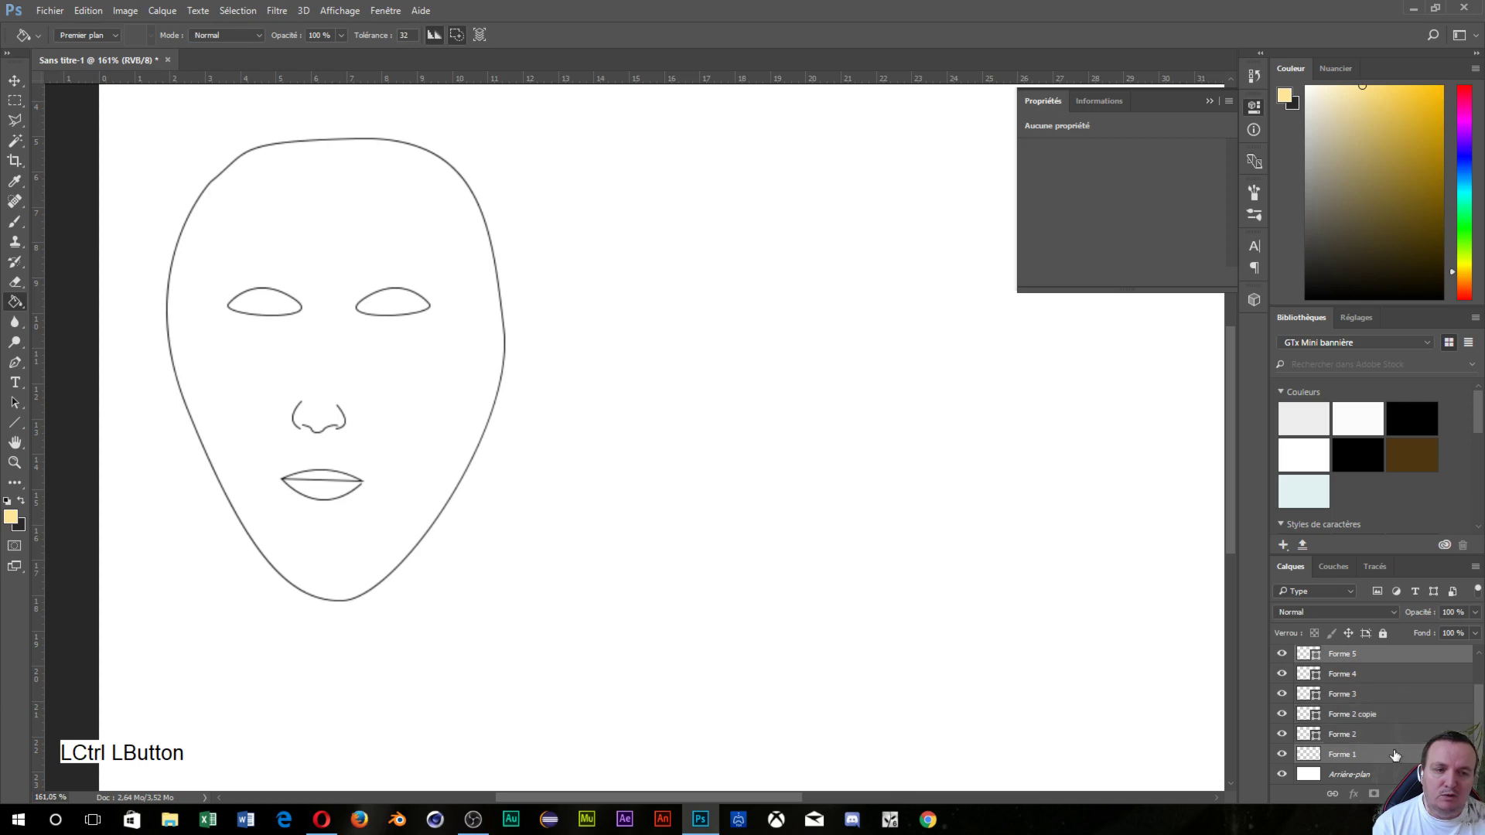
left_click(1392, 758, "ctrl")
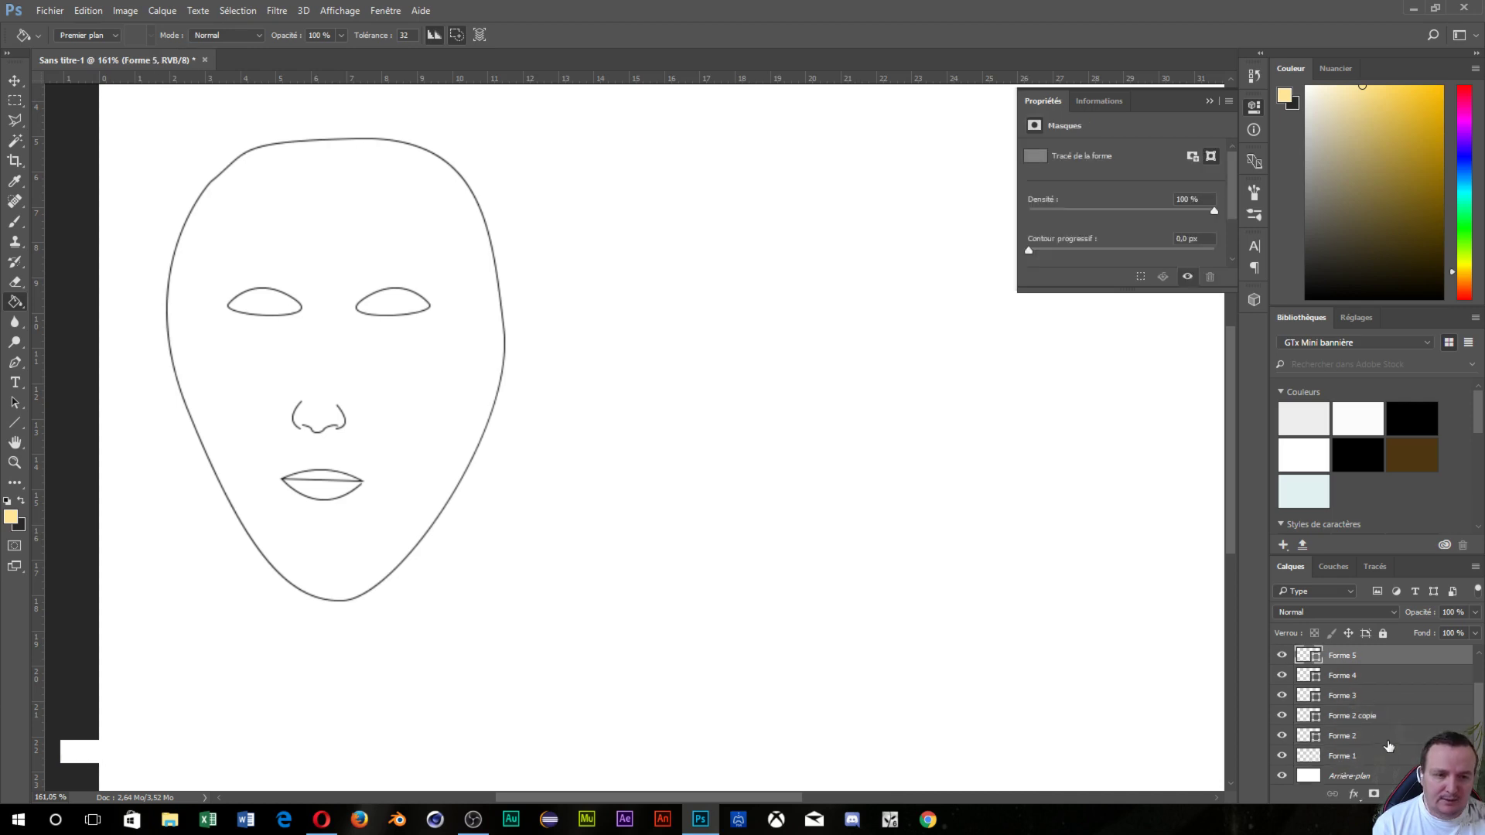
- Rasterize the layers from Forme 5 down to Forme 2 and merge them with Forme 1 into one layer
left_click(1389, 755, "shift")
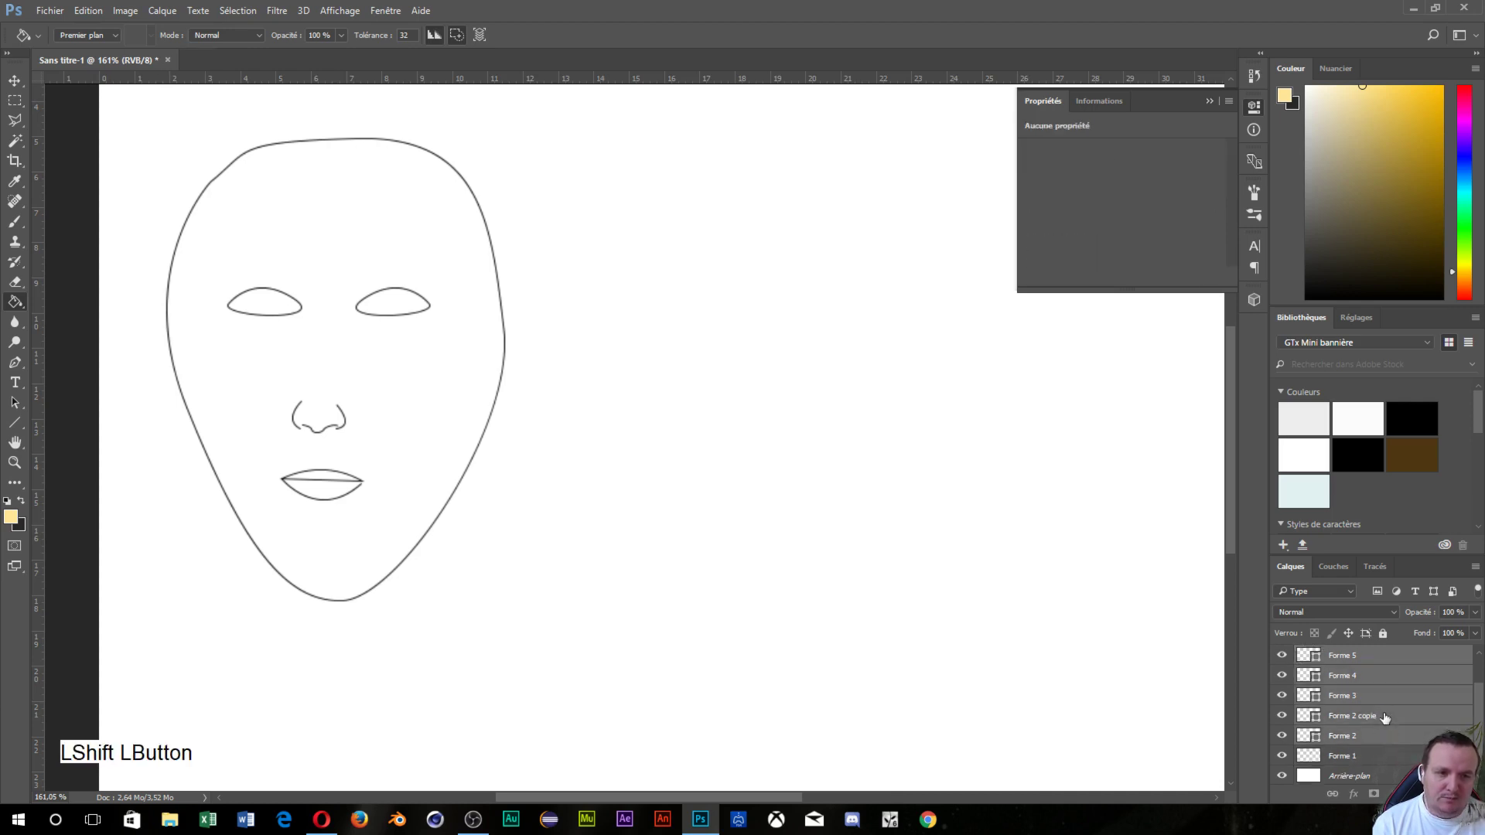
right_click(1377, 696)
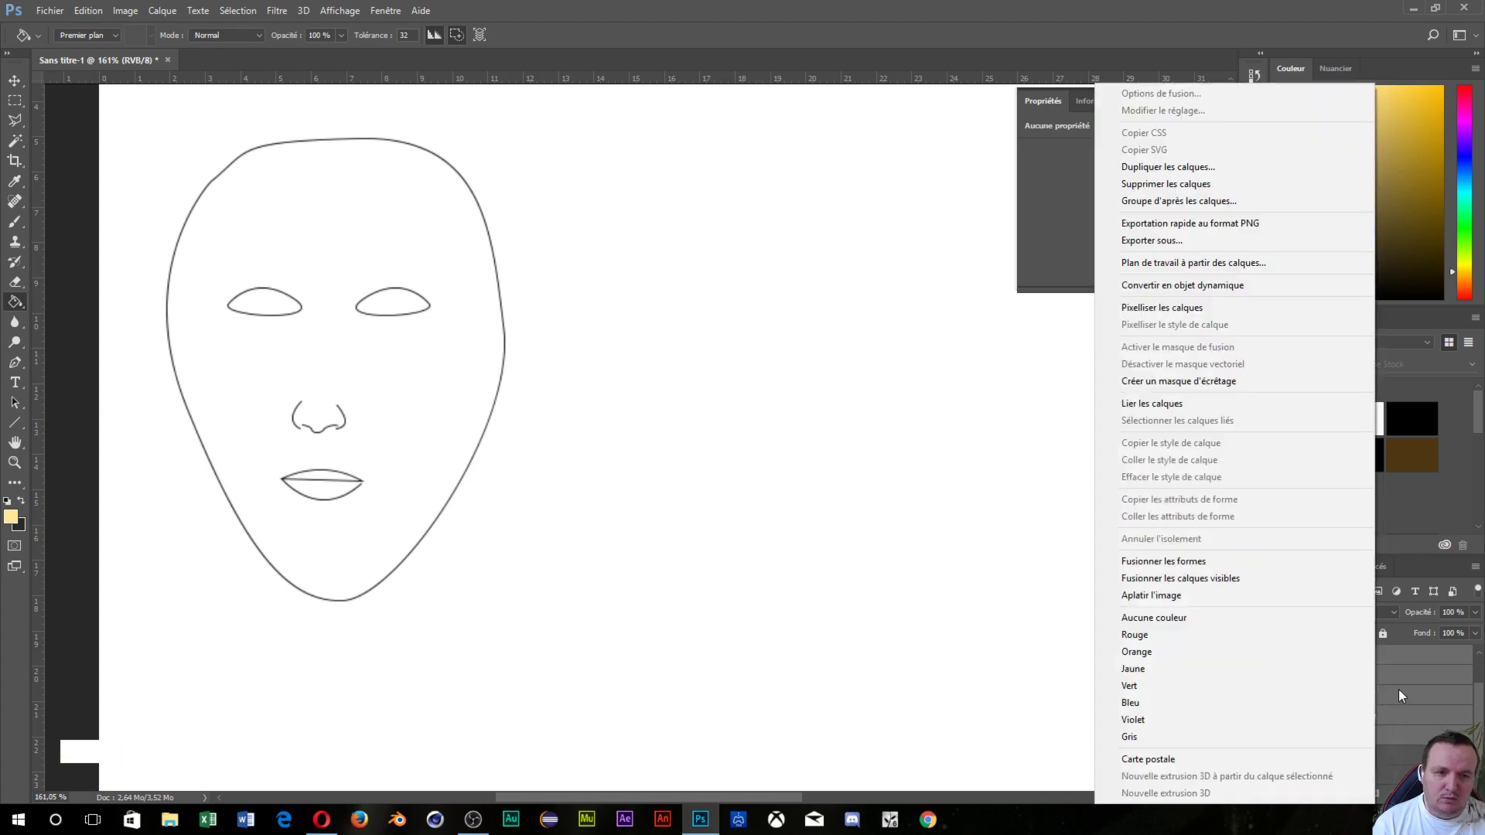
left_click(1145, 309)
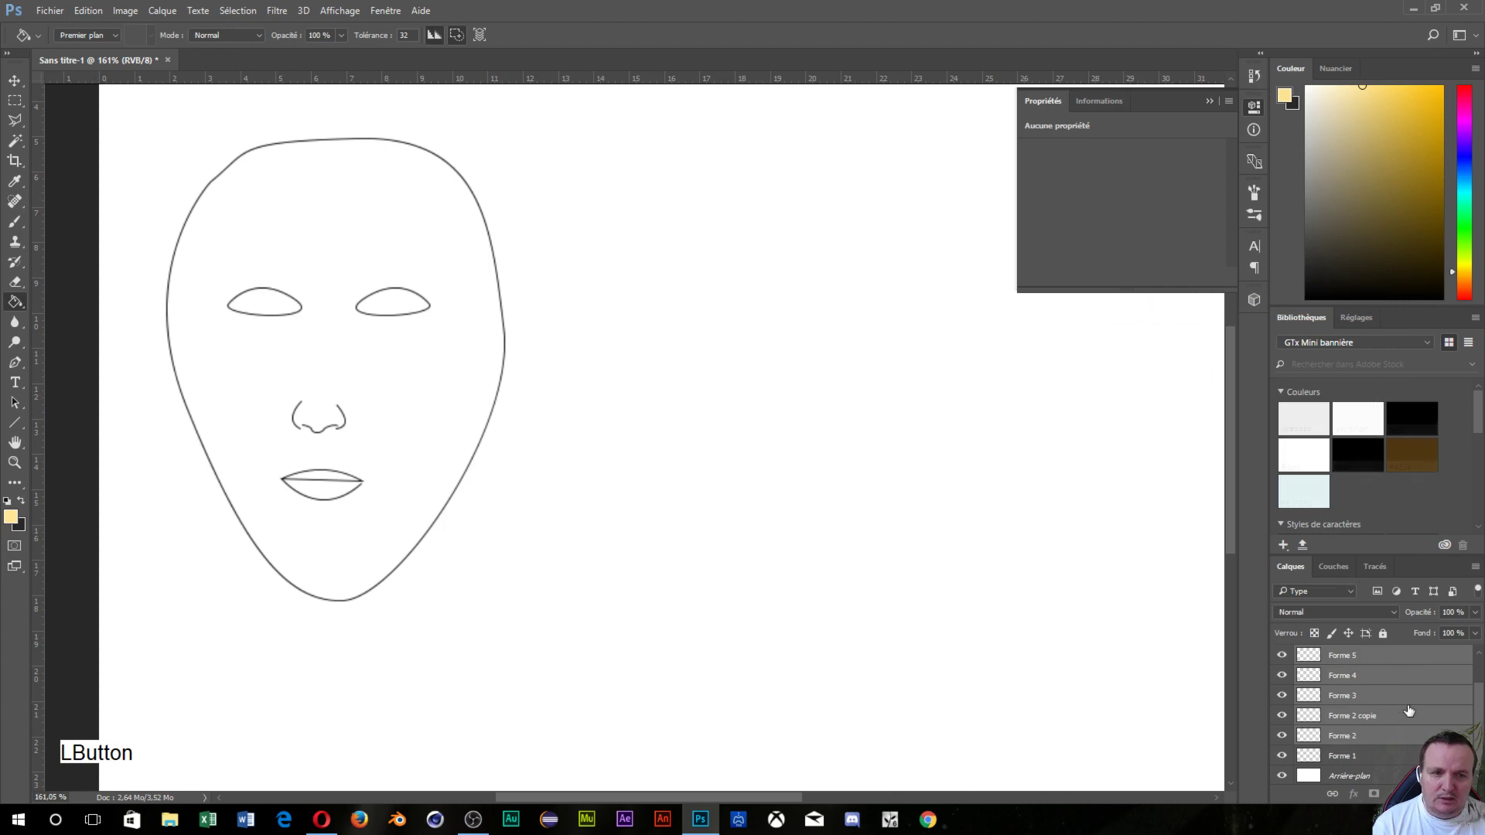
left_click(1376, 762, "ctrl")
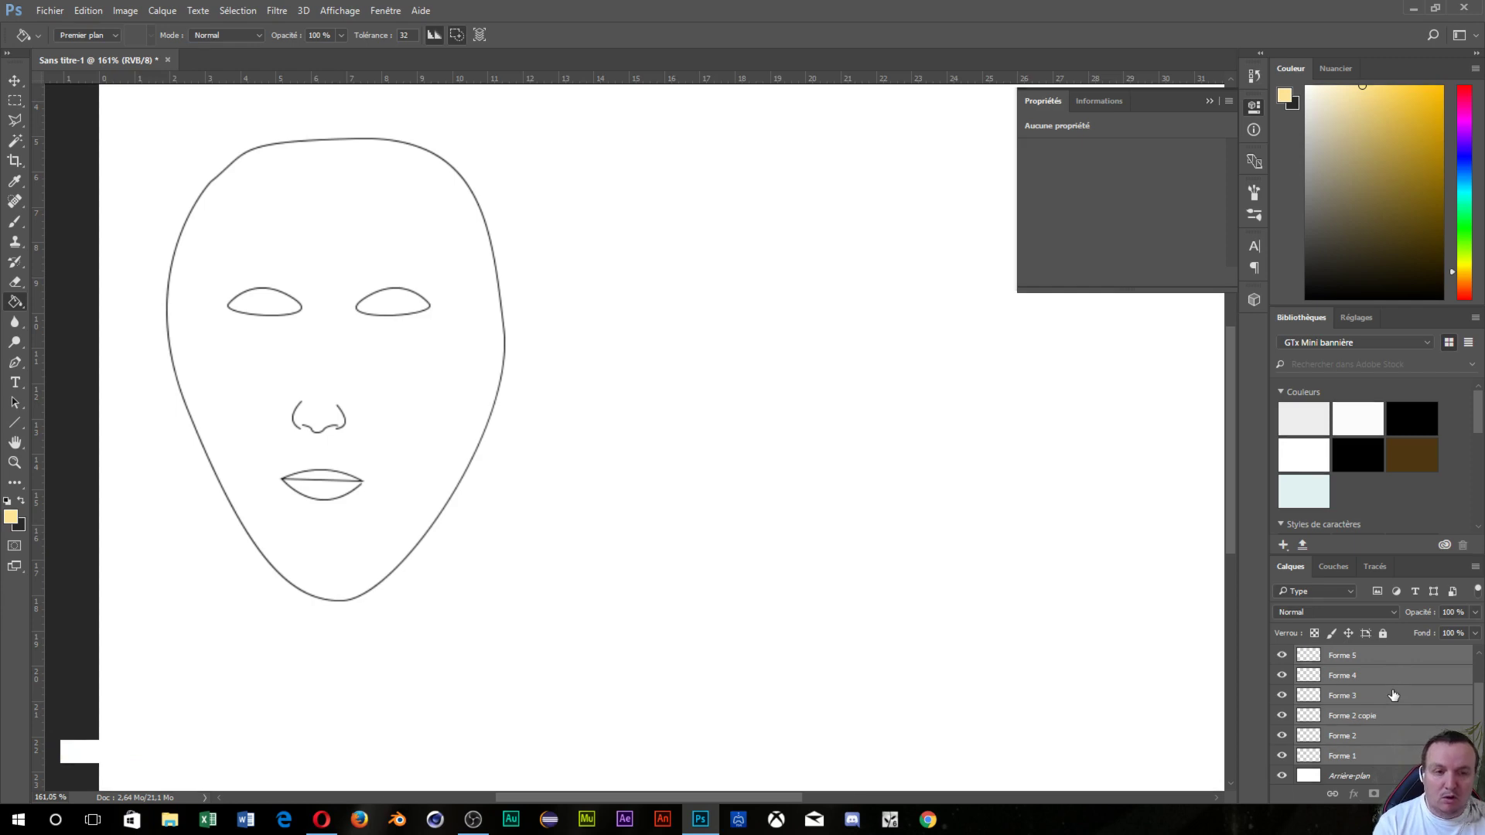
key("ctrl+e")
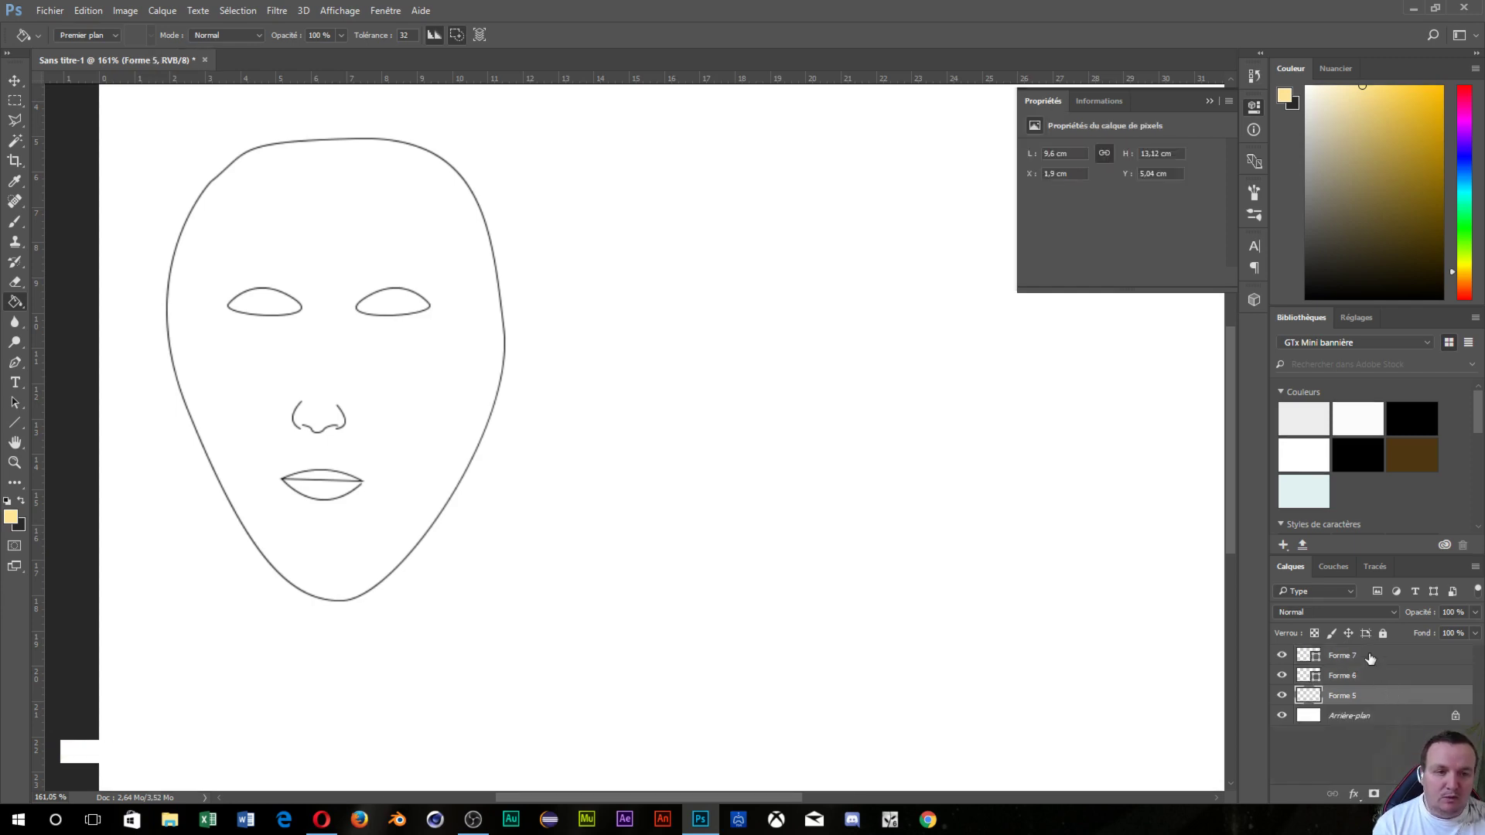
- Rasterize the Forme 6 and Forme 7 layers and merge them with Forme 5 into a single face layer
left_click(1390, 670)
left_click(1391, 657, "shift")
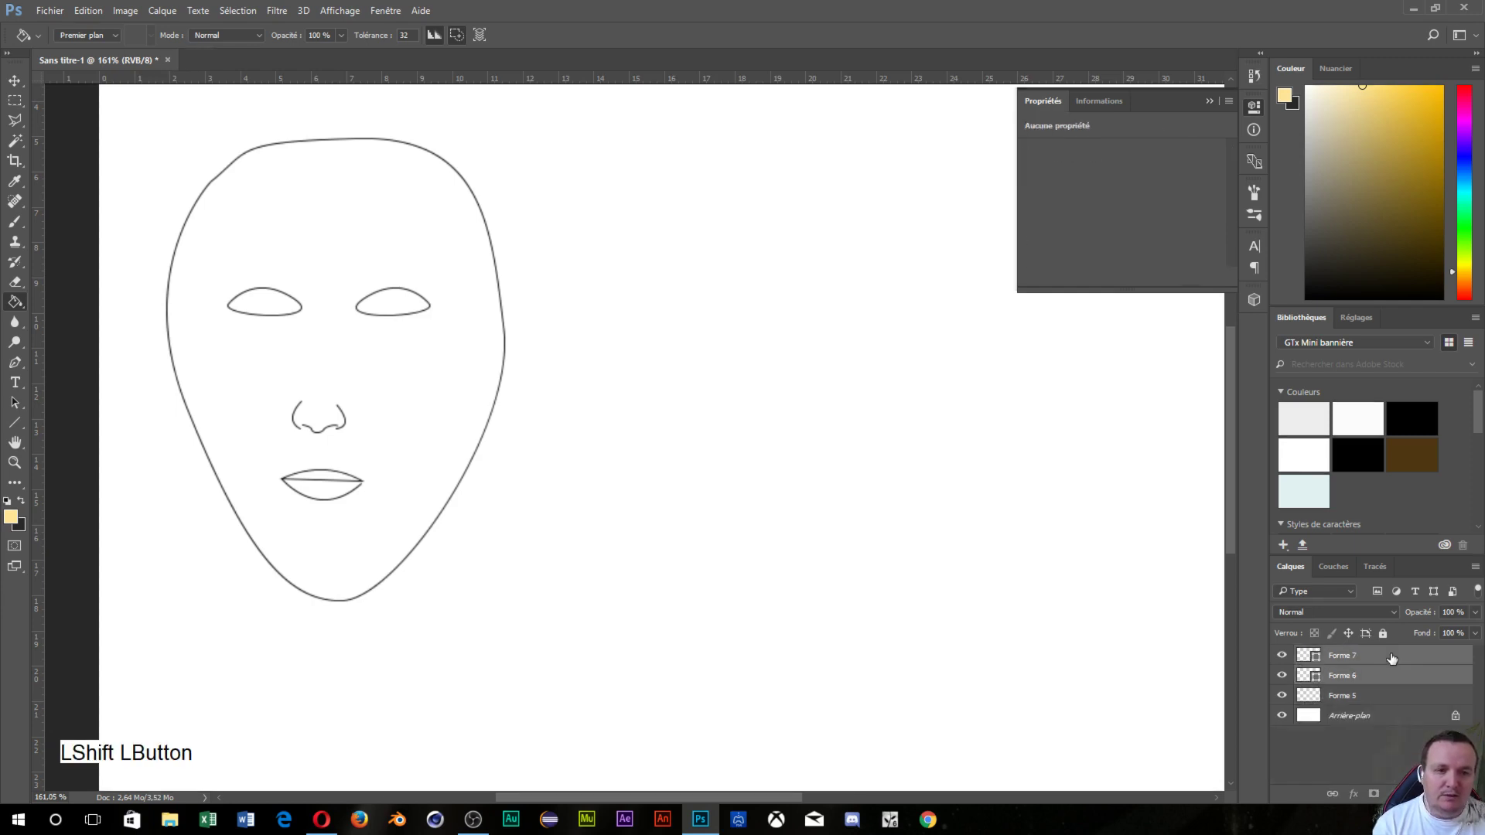
right_click(1392, 658)
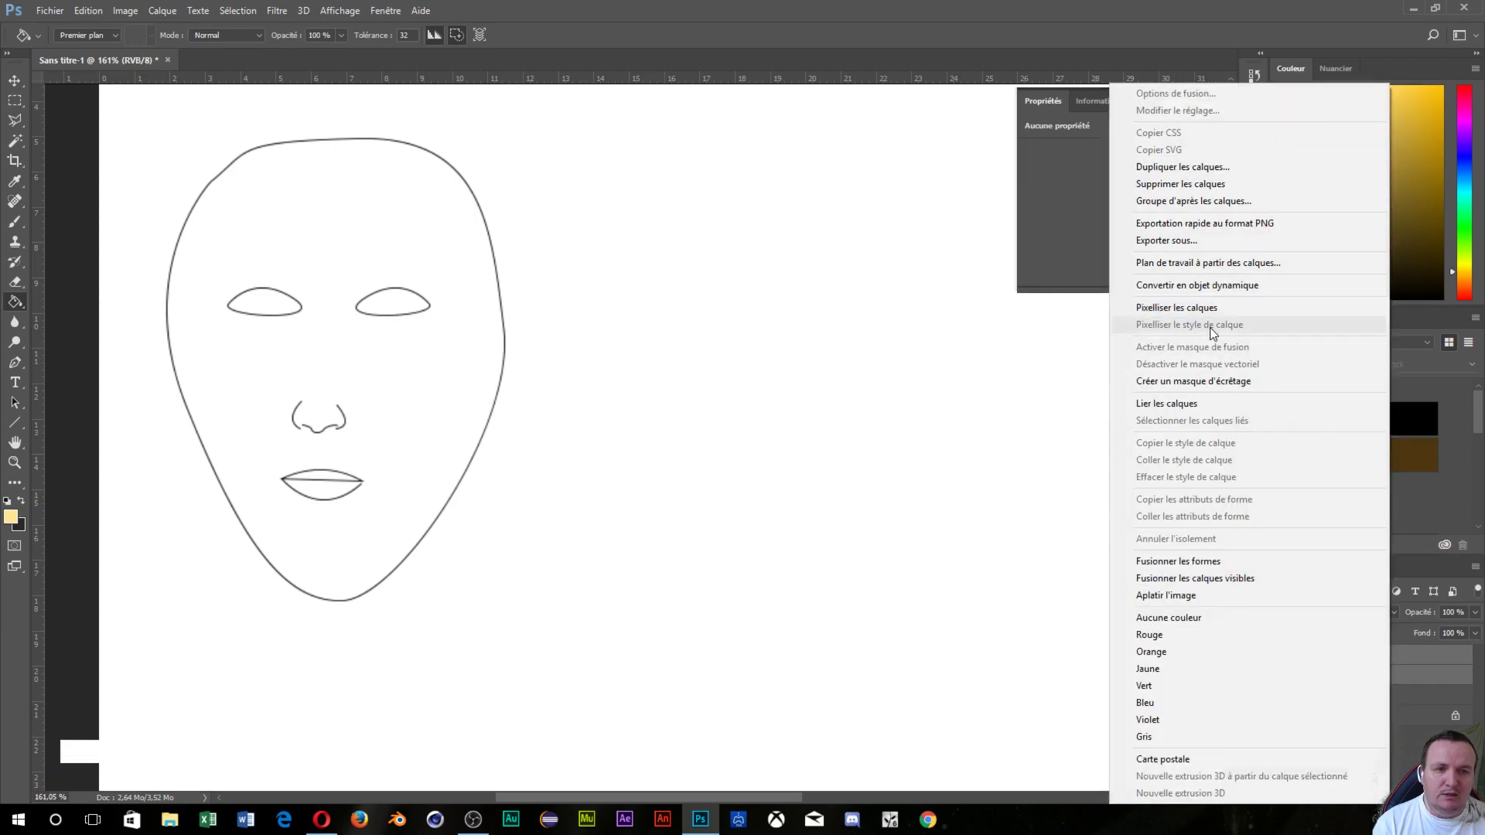
left_click(1201, 309)
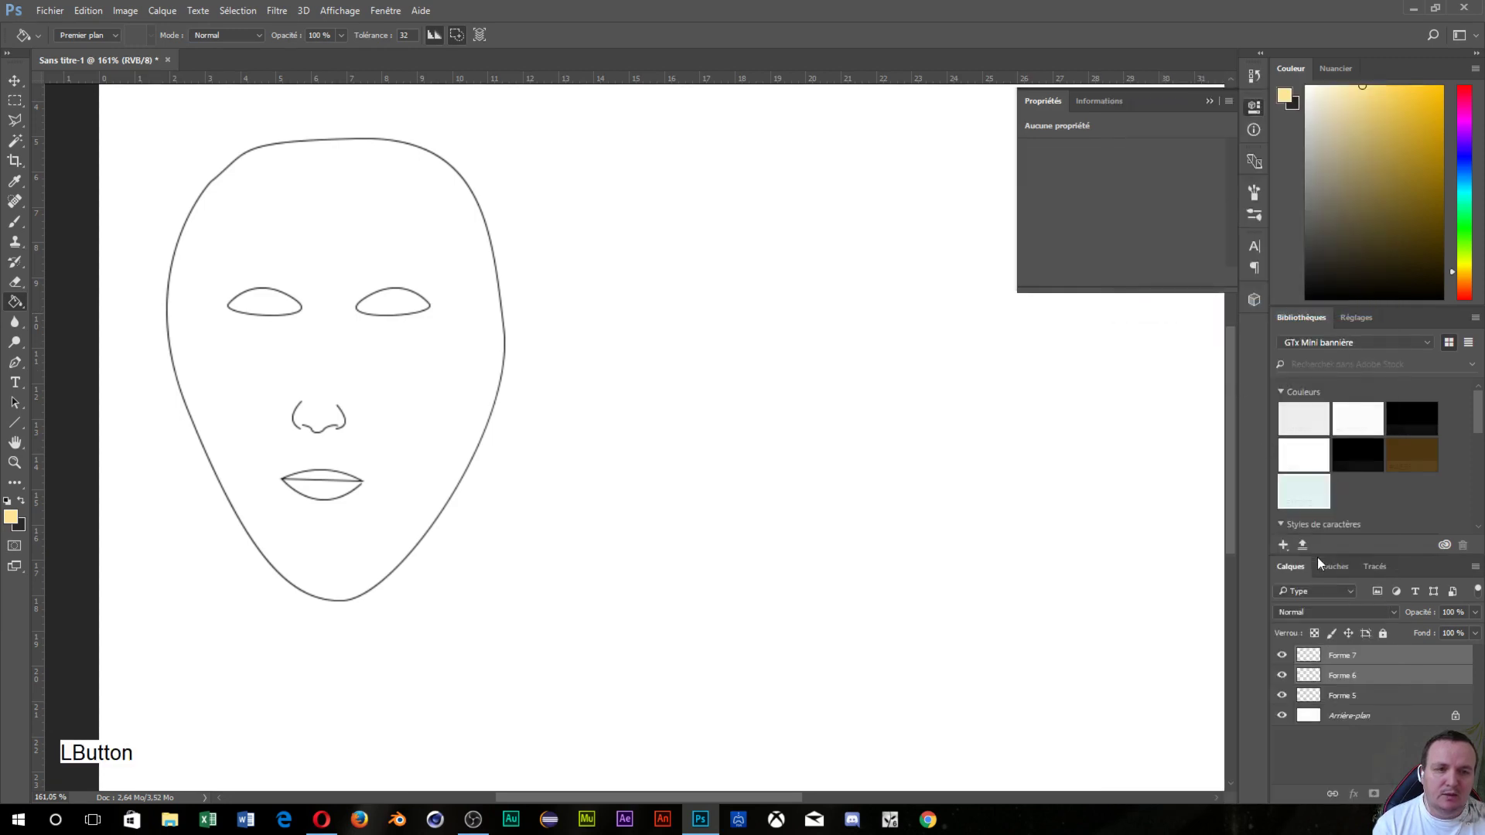
left_click(1374, 697, "ctrl")
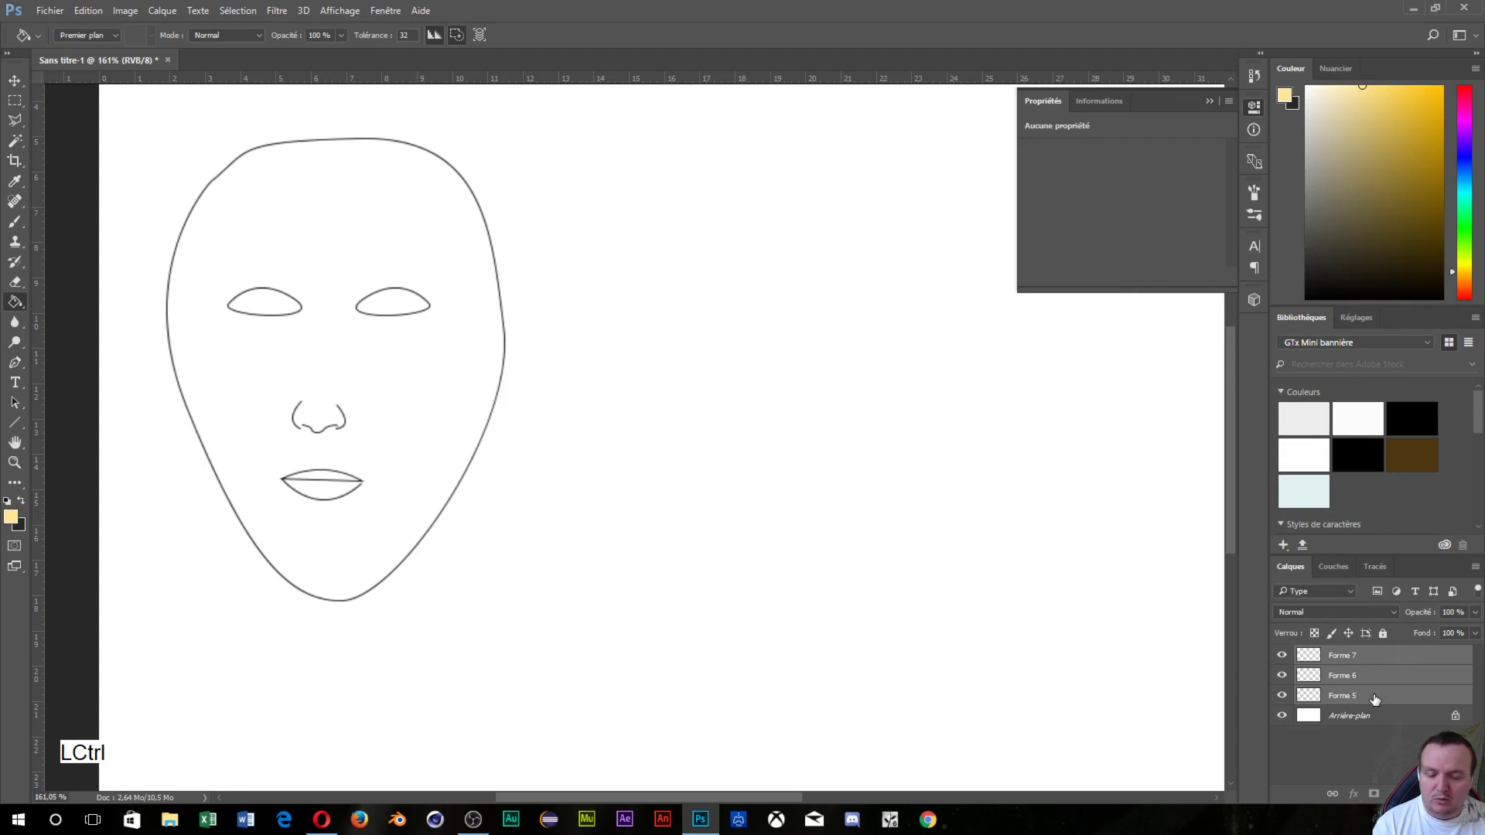
key("ctrl+e")
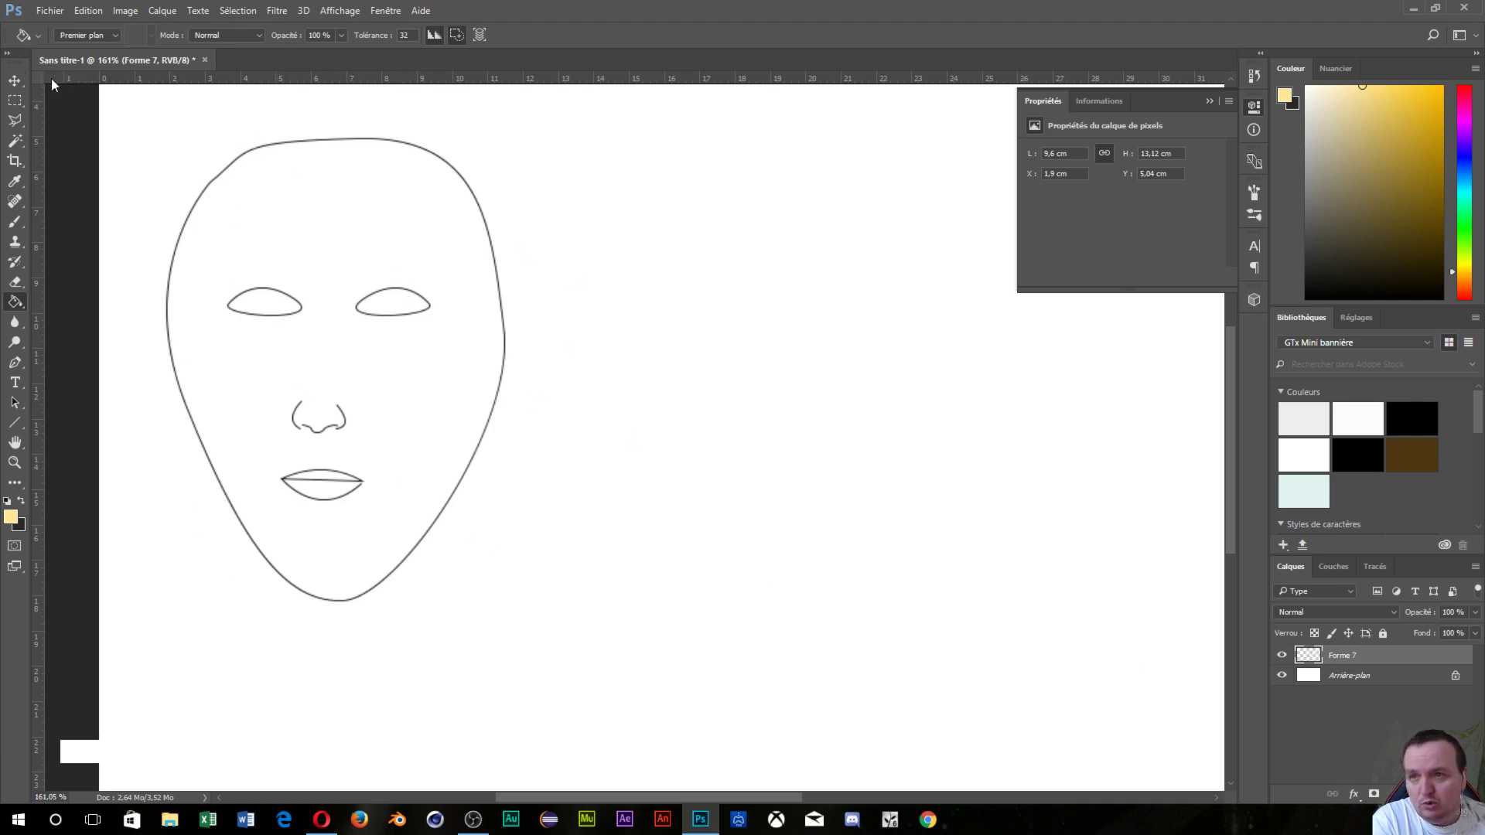
- Move the merged face towards the middle of the canvas, to about X 7.13 cm and Y 6.14 cm
left_click(15, 80)
mouse_move(313, 294)
left_mouse_down()
mouse_move(503, 355)
mouse_move(321, 318)
left_mouse_up()
left_click(1304, 655)
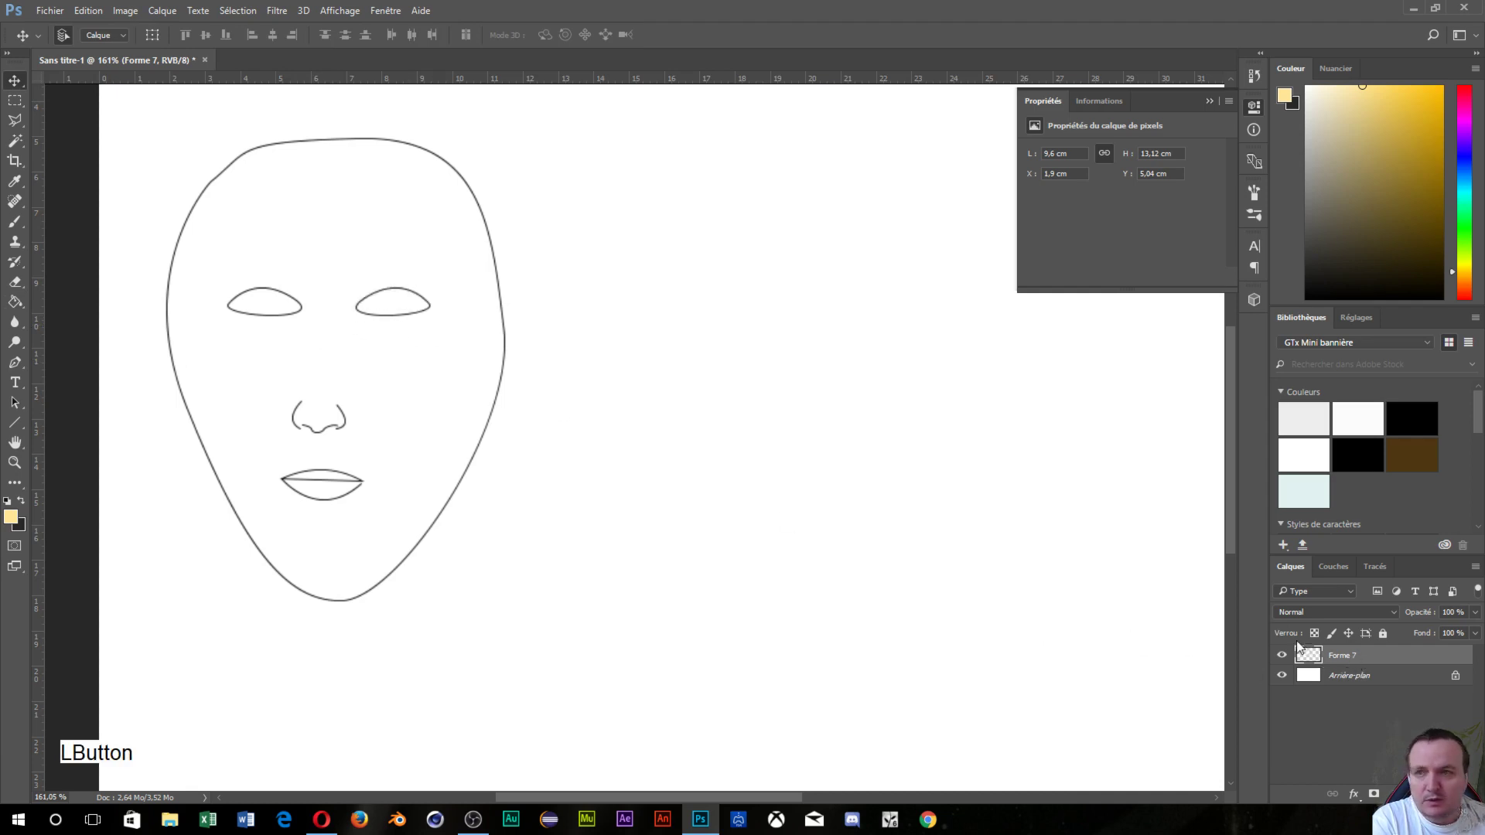
mouse_move(223, 166)
left_mouse_down()
mouse_move(245, 189)
mouse_move(225, 181)
left_mouse_up()
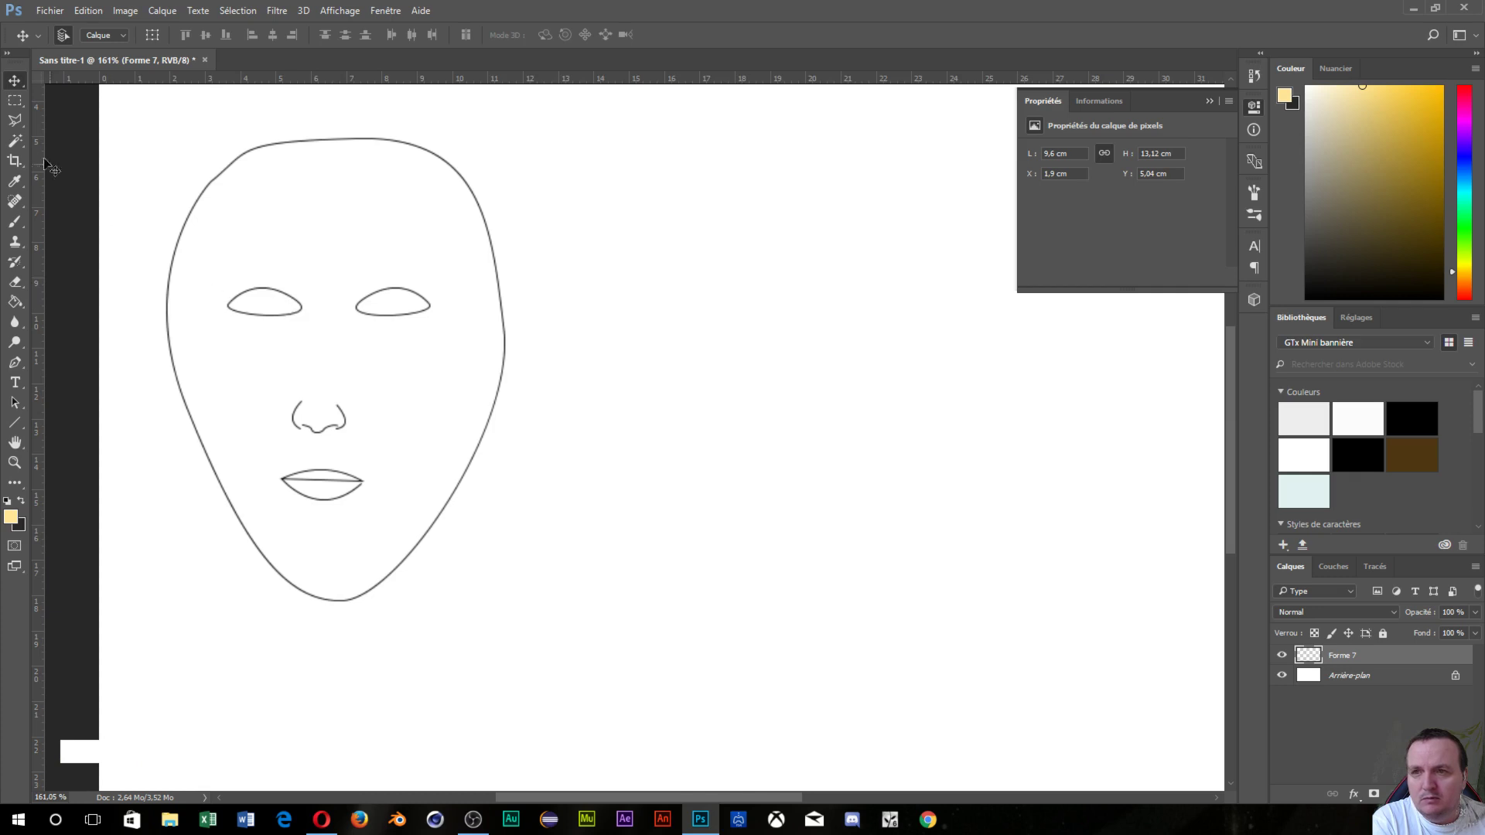
left_click(14, 78)
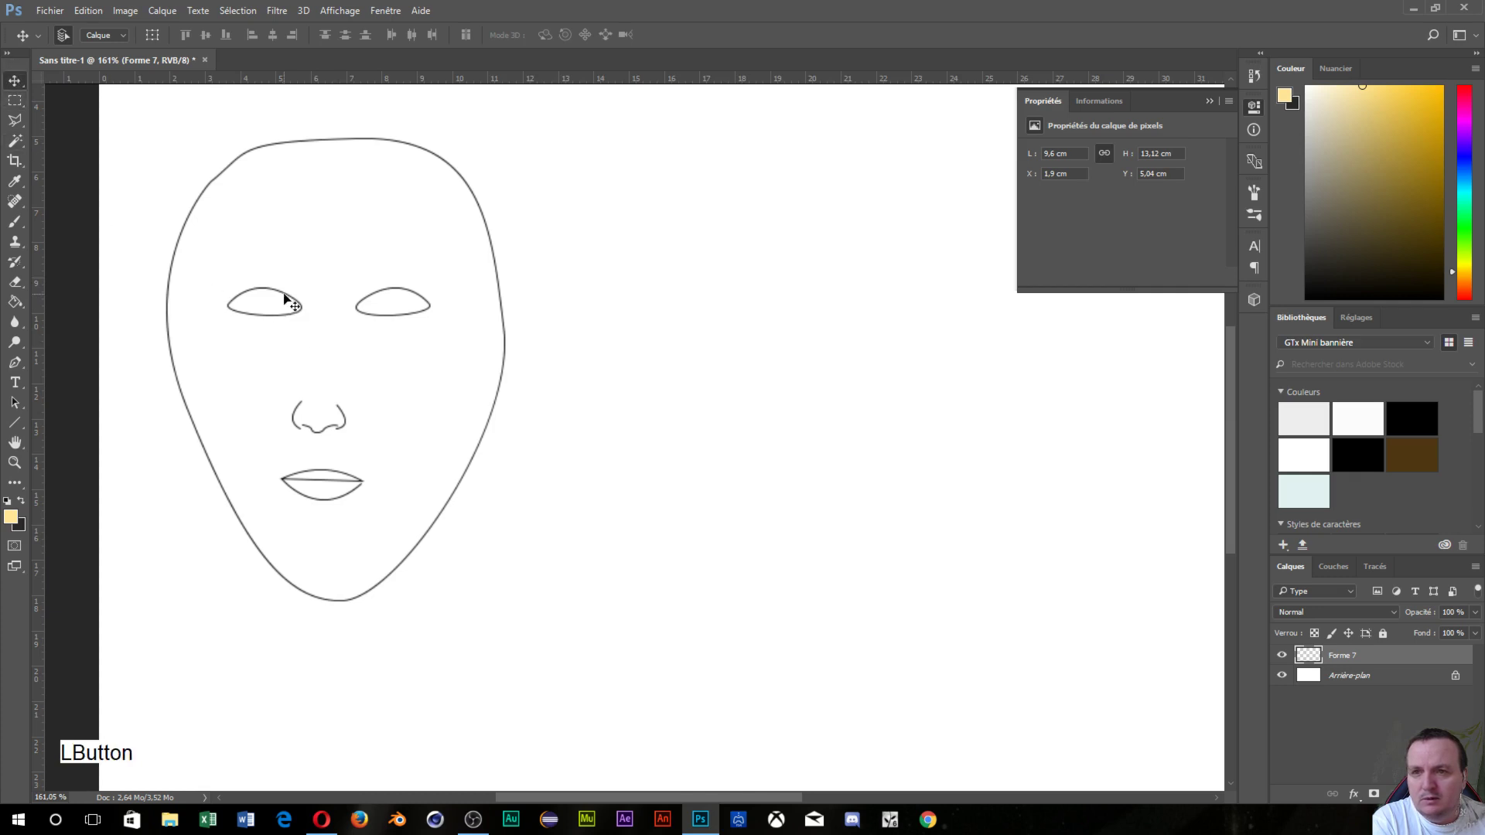
mouse_move(299, 304)
left_mouse_down()
mouse_move(317, 320)
mouse_move(672, 347)
mouse_move(672, 542)
mouse_move(477, 331)
mouse_move(481, 355)
left_mouse_up()
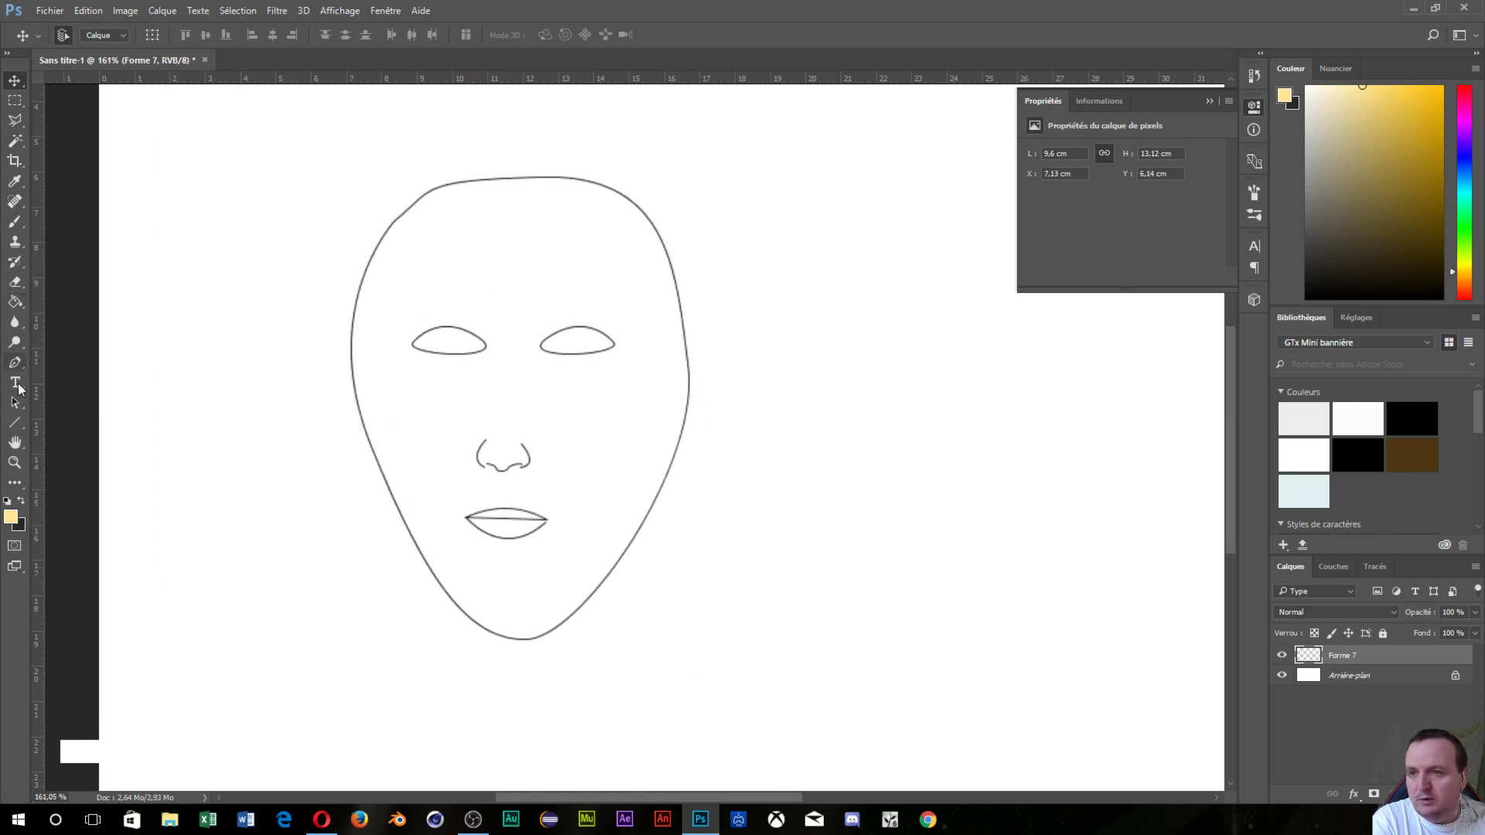
- Draw a five-sided polygon about 250 × 251 px over the upper part of the face
left_click(17, 427)
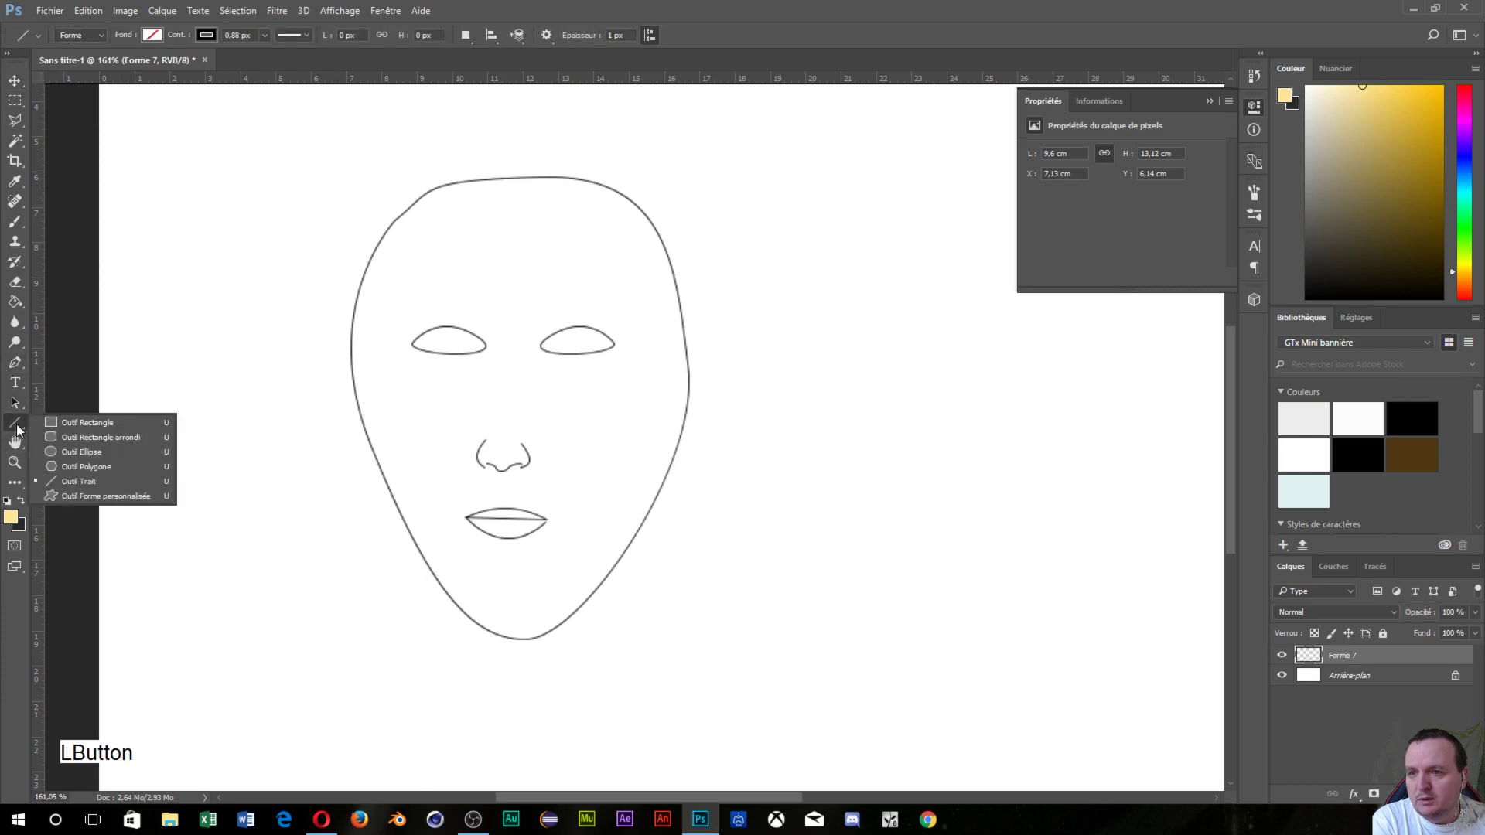
left_click(86, 466)
left_click_drag(583, 301, 730, 380)
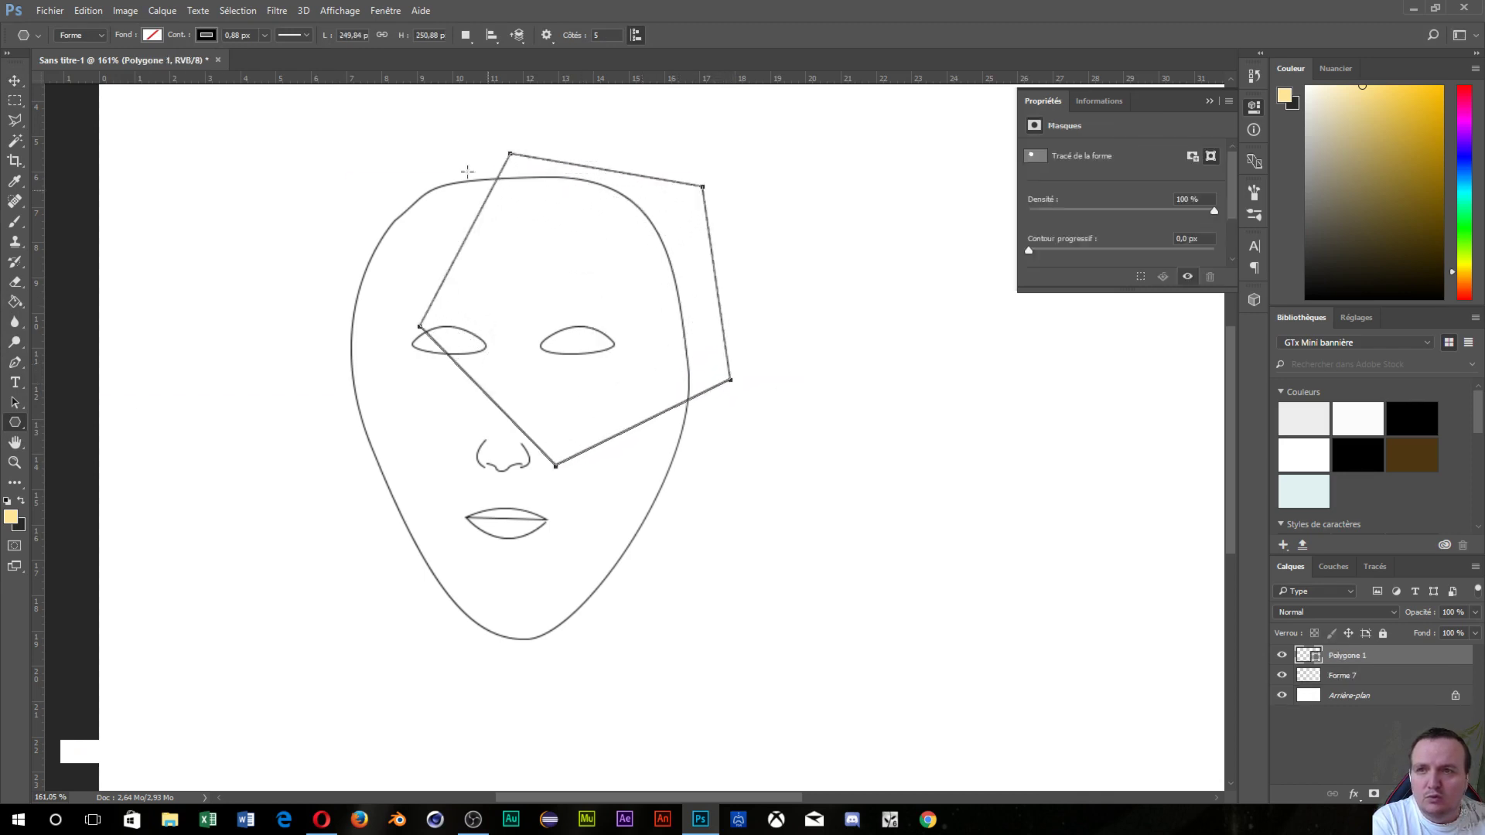
- Fill the polygon with the blue, yellow, blue gradient preset
left_click(152, 35)
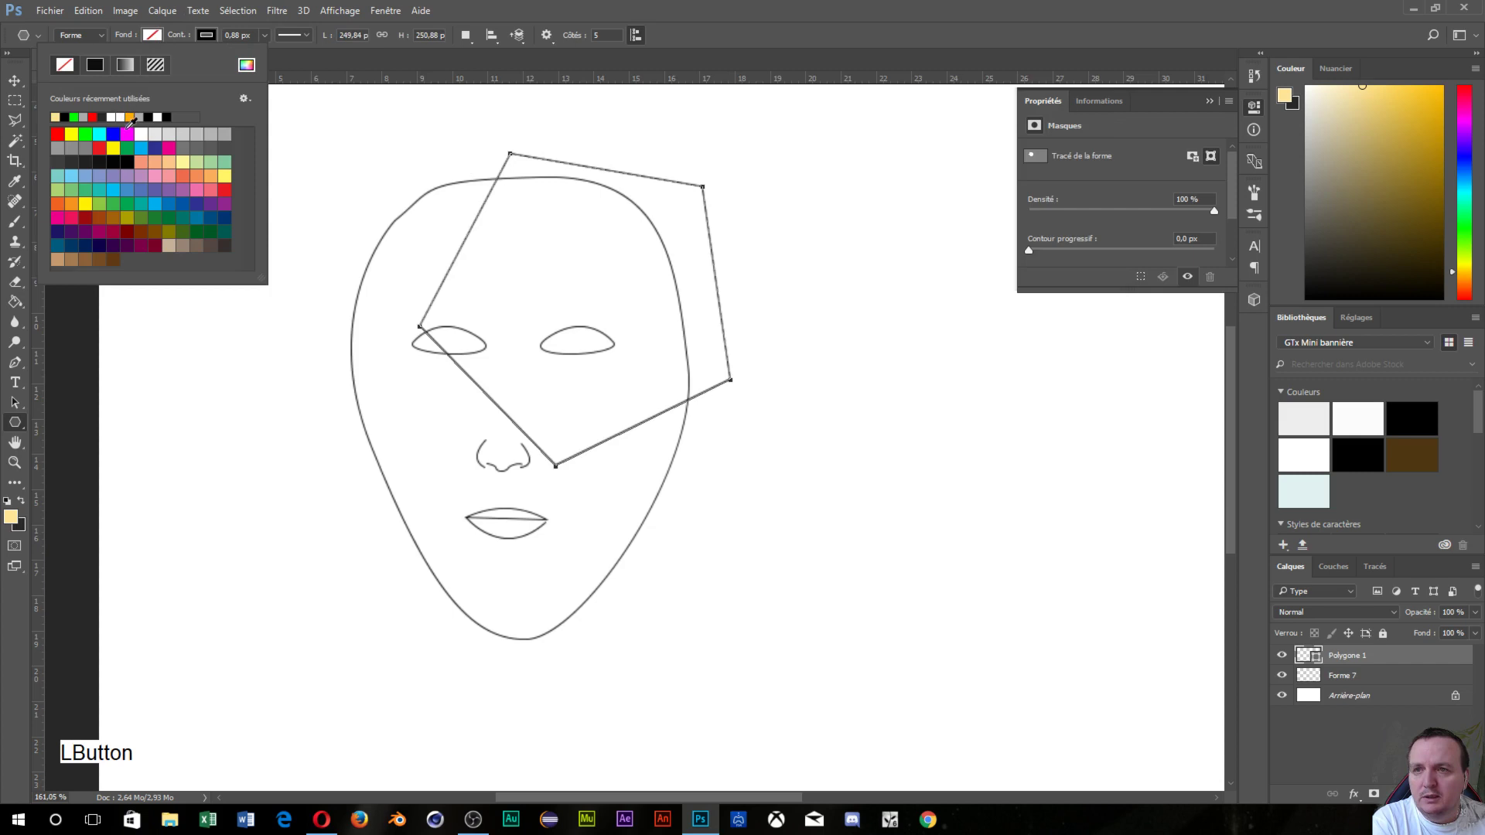
left_click(125, 64)
left_click(211, 126)
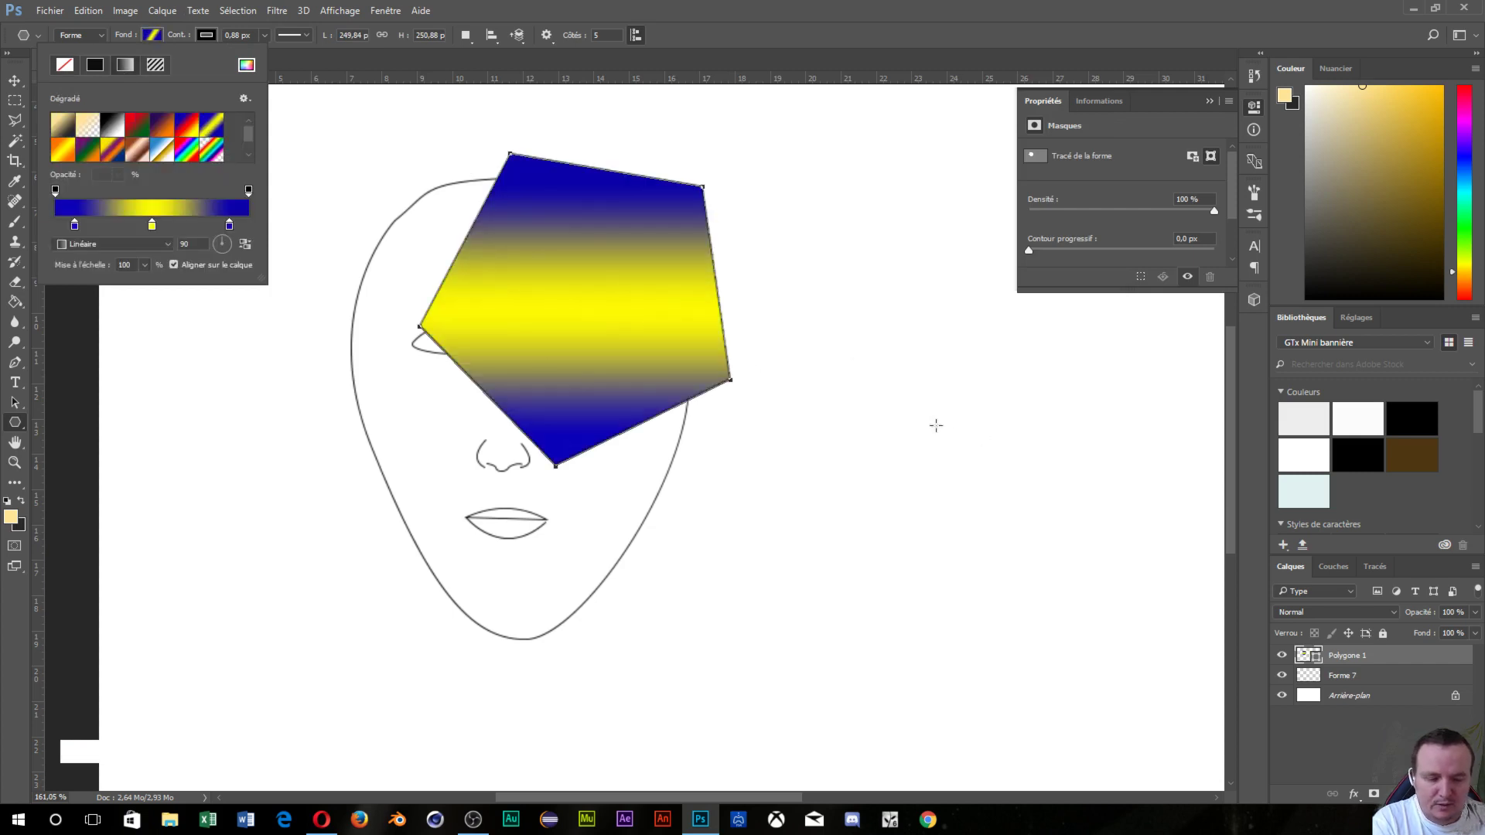
- Accept the gradient fill and move the Polygone 1 layer beneath the Forme 7 face layer
key("Return")
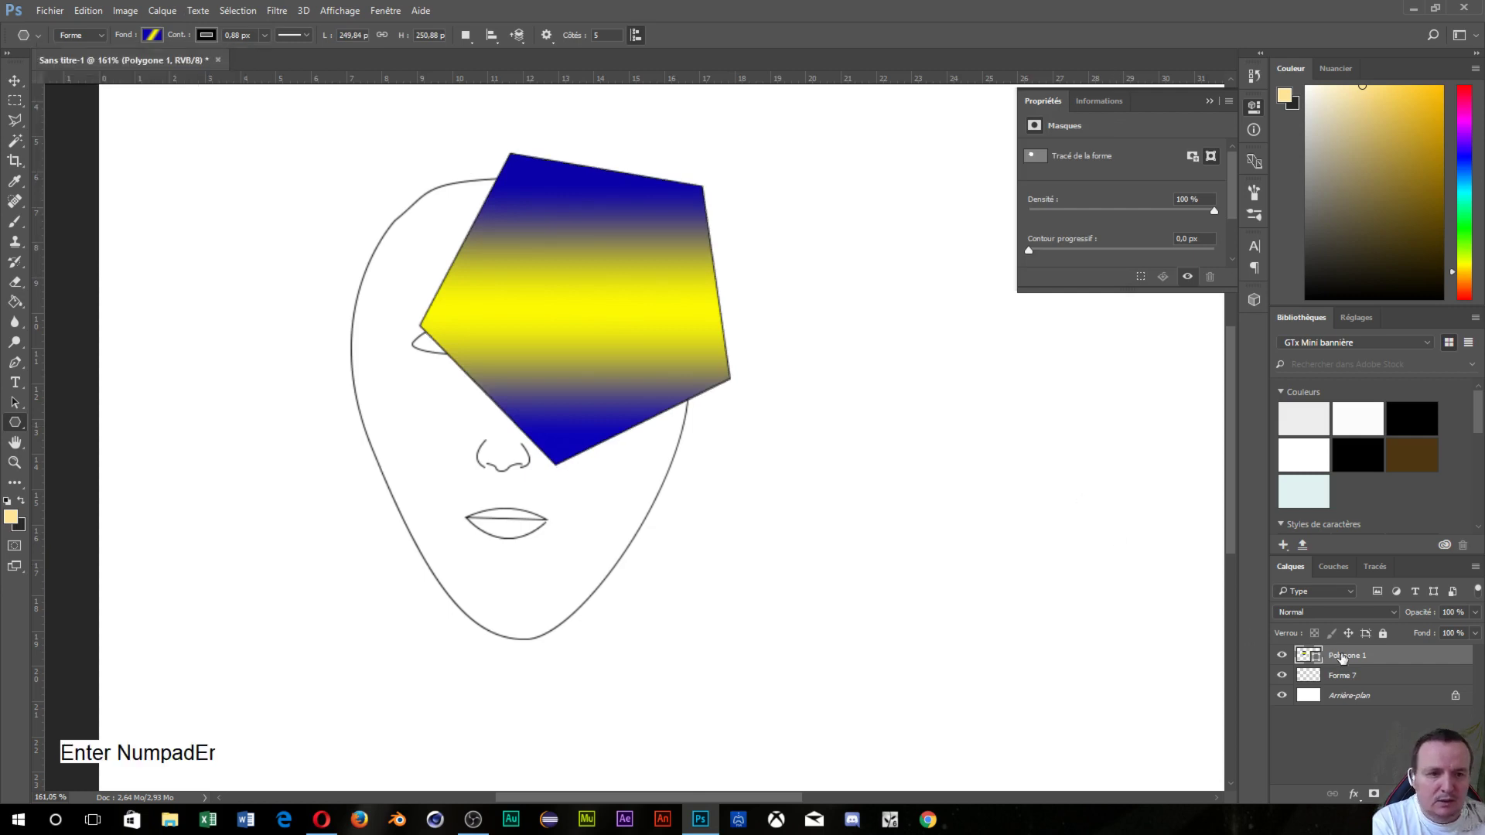
left_click_drag(1347, 658, 1336, 695)
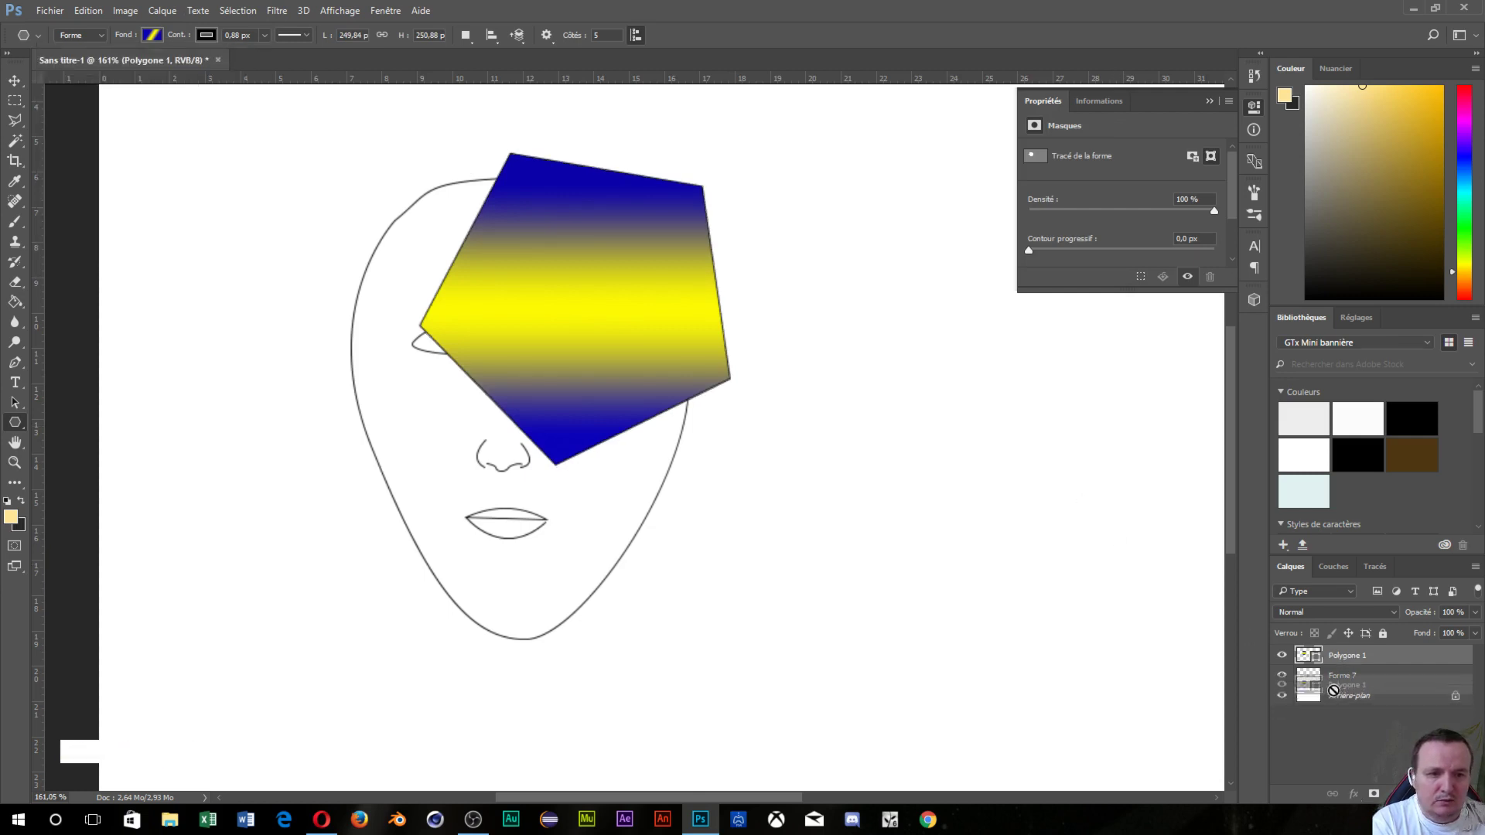
left_click_drag(1384, 658, 1361, 688)
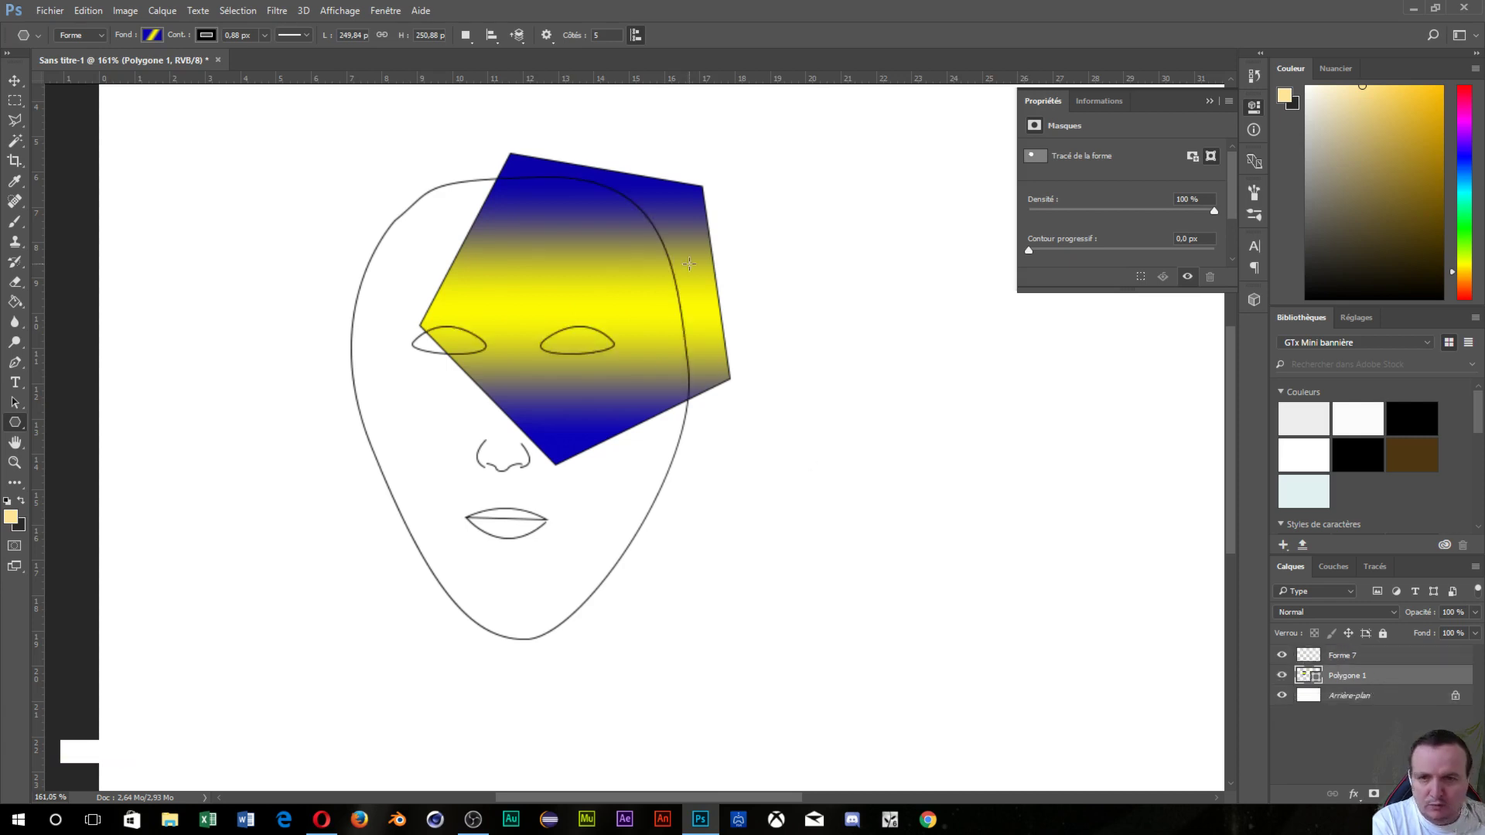
- Nudge the gradient polygon about 0.6 cm to the right behind the face outline
left_click(15, 80)
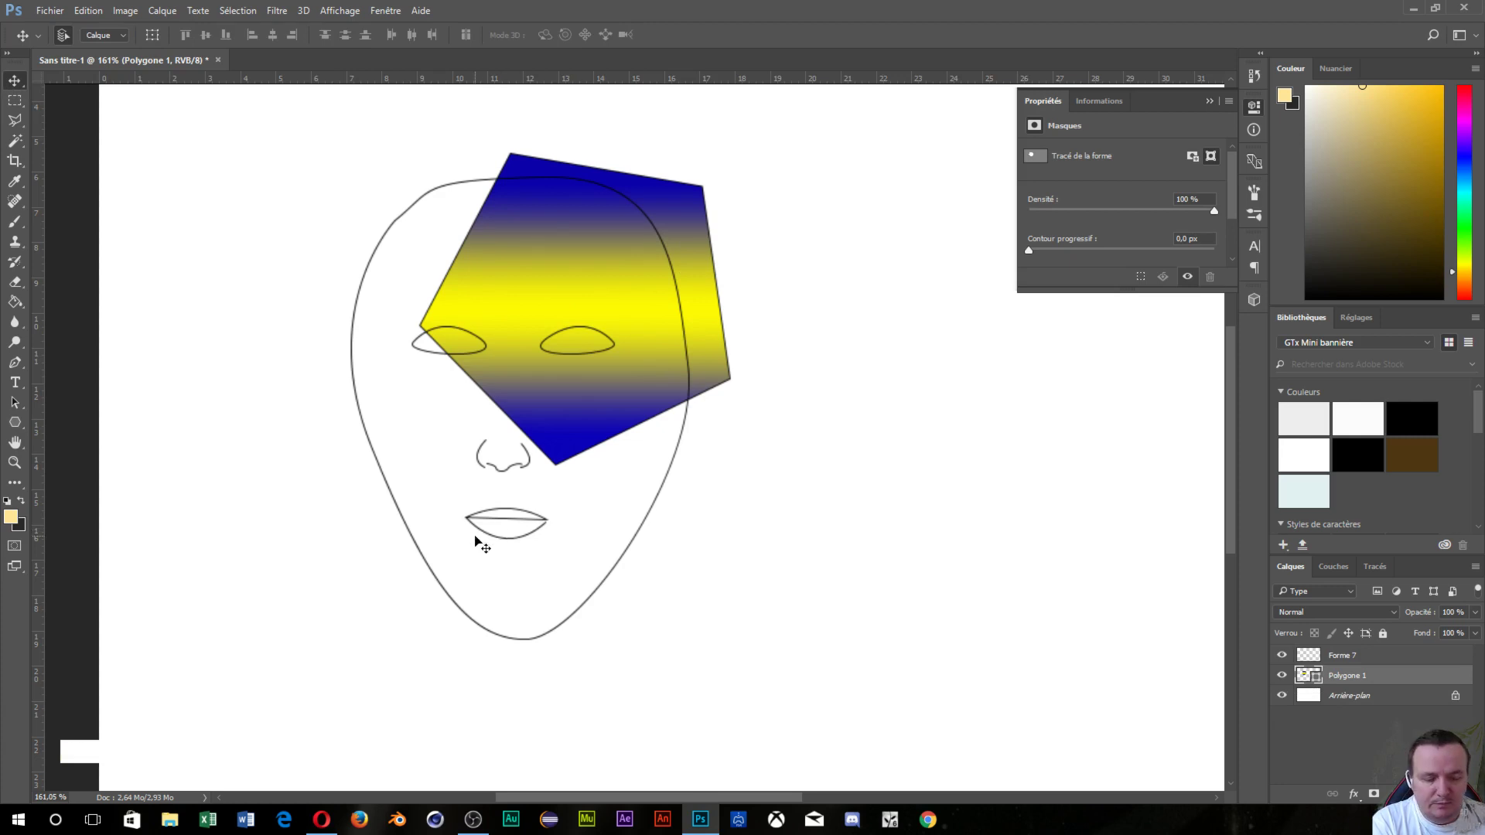
key("Right")
key("Right")
key("Right")
key("Right")
key("Right")
key("Right")
key("Right")
key("Right")
key("Right")
key("Right")
key("Right")
key("Right")
key("Right")
key("Right")
key("Right")
key("Right")
key("Right")
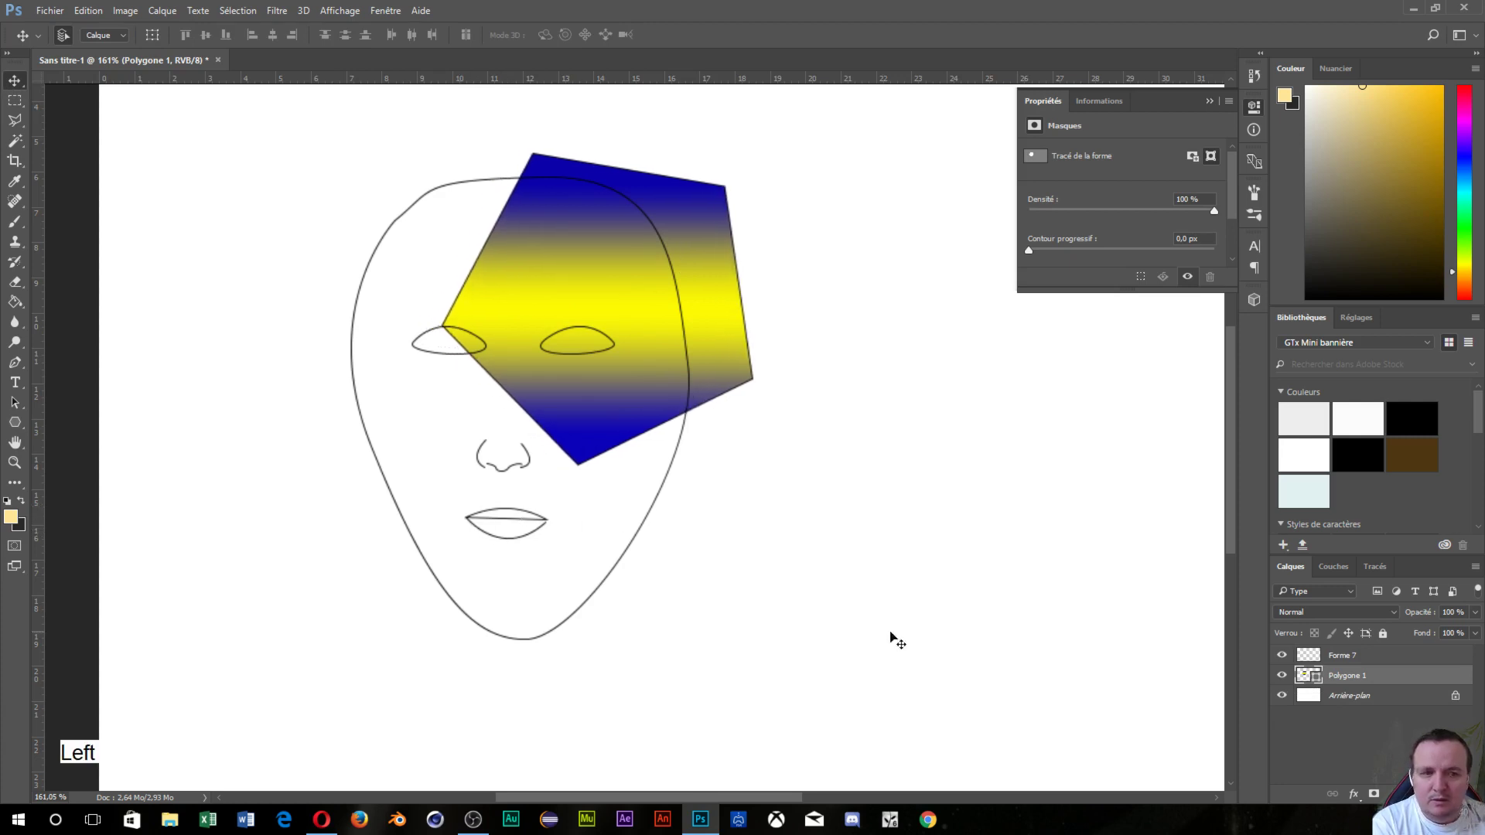
- Nudge the Forme 7 face right and up over the polygon, to about X 9.56 cm and Y 5.54 cm
left_click(1378, 658)
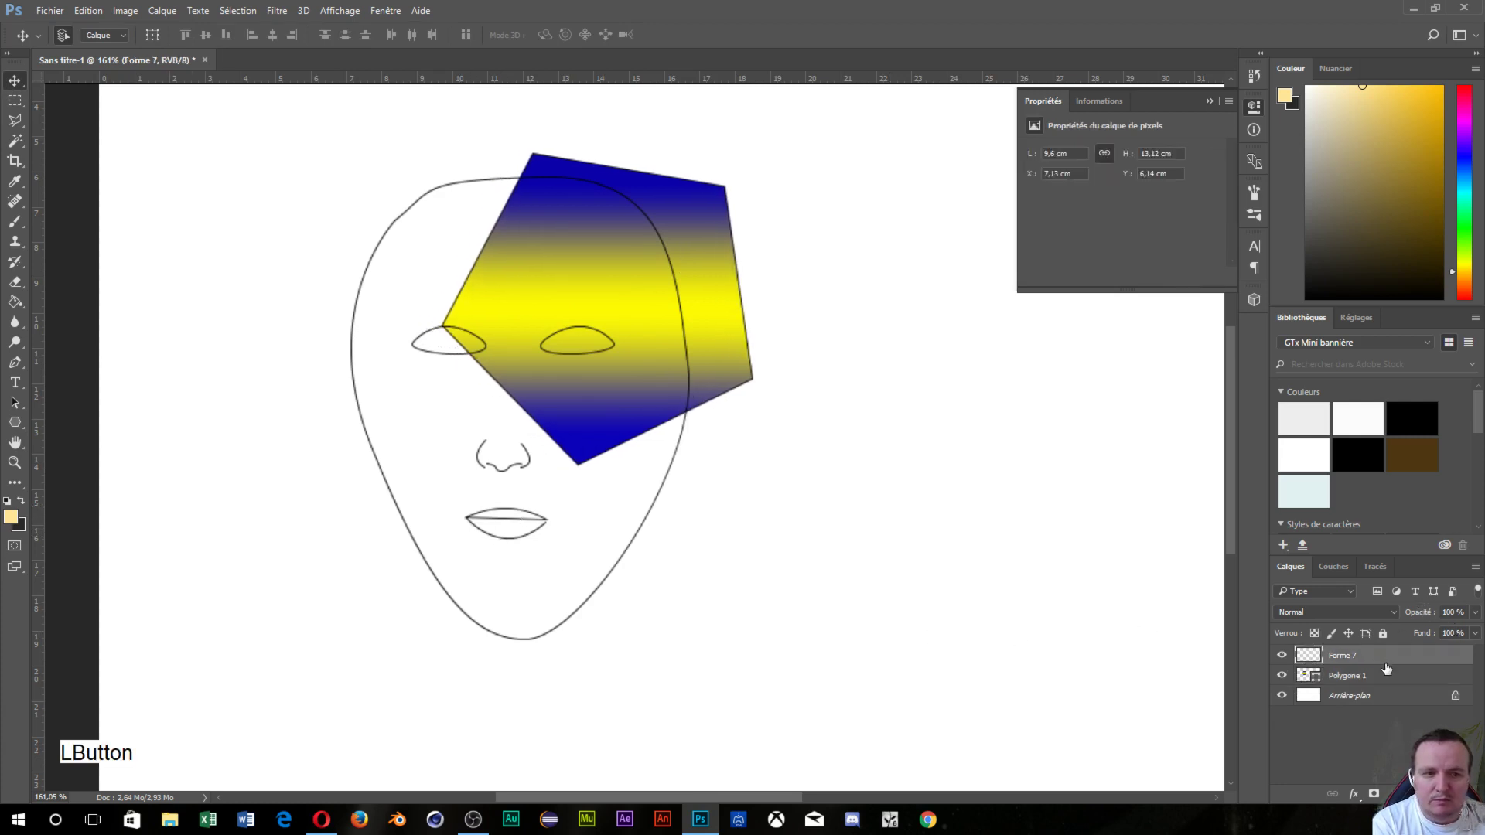
key("Right")
key("Right")
key("Right")
key("Right")
key("Right")
key("Right")
key("Right")
key("Right")
key("Right")
key("Right")
key("Right")
key("Right")
key("Right")
key("Right")
key("Right")
key("Right")
key("Right")
key("Right")
key("Right")
key("Right")
key("Right")
key("Right")
key("Right")
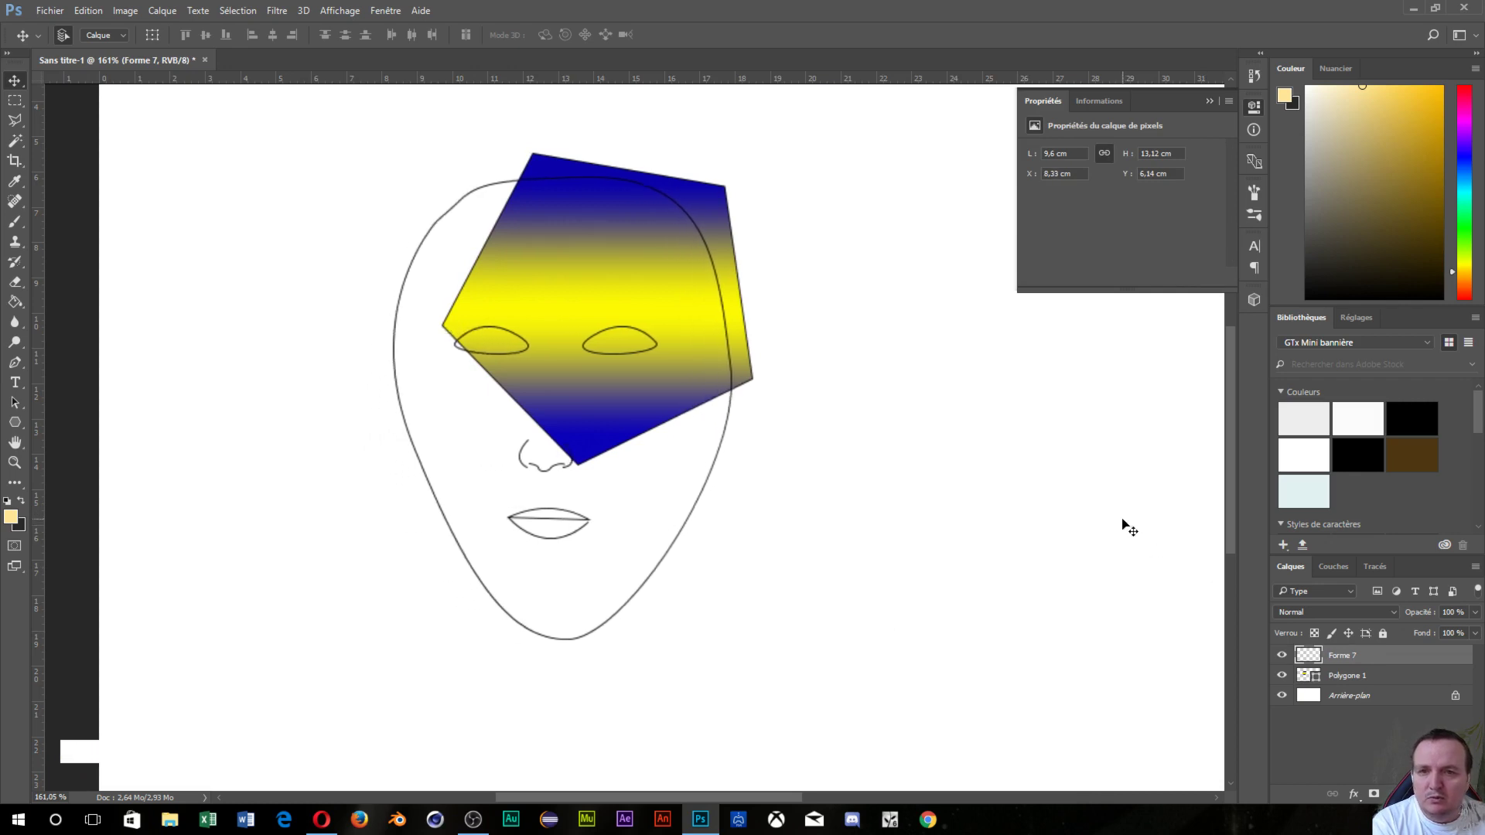
key("Right")
key("Right")
key("Right")
key("Right")
key("Right")
key("Up")
key("Up")
key("Up")
key("Up")
key("Up")
key("Up")
key("Up")
key("Up")
key("Up")
key("Up")
key("Up")
key("Up")
key("Up")
key("Up")
key("Up")
key("Up")
key("Up")
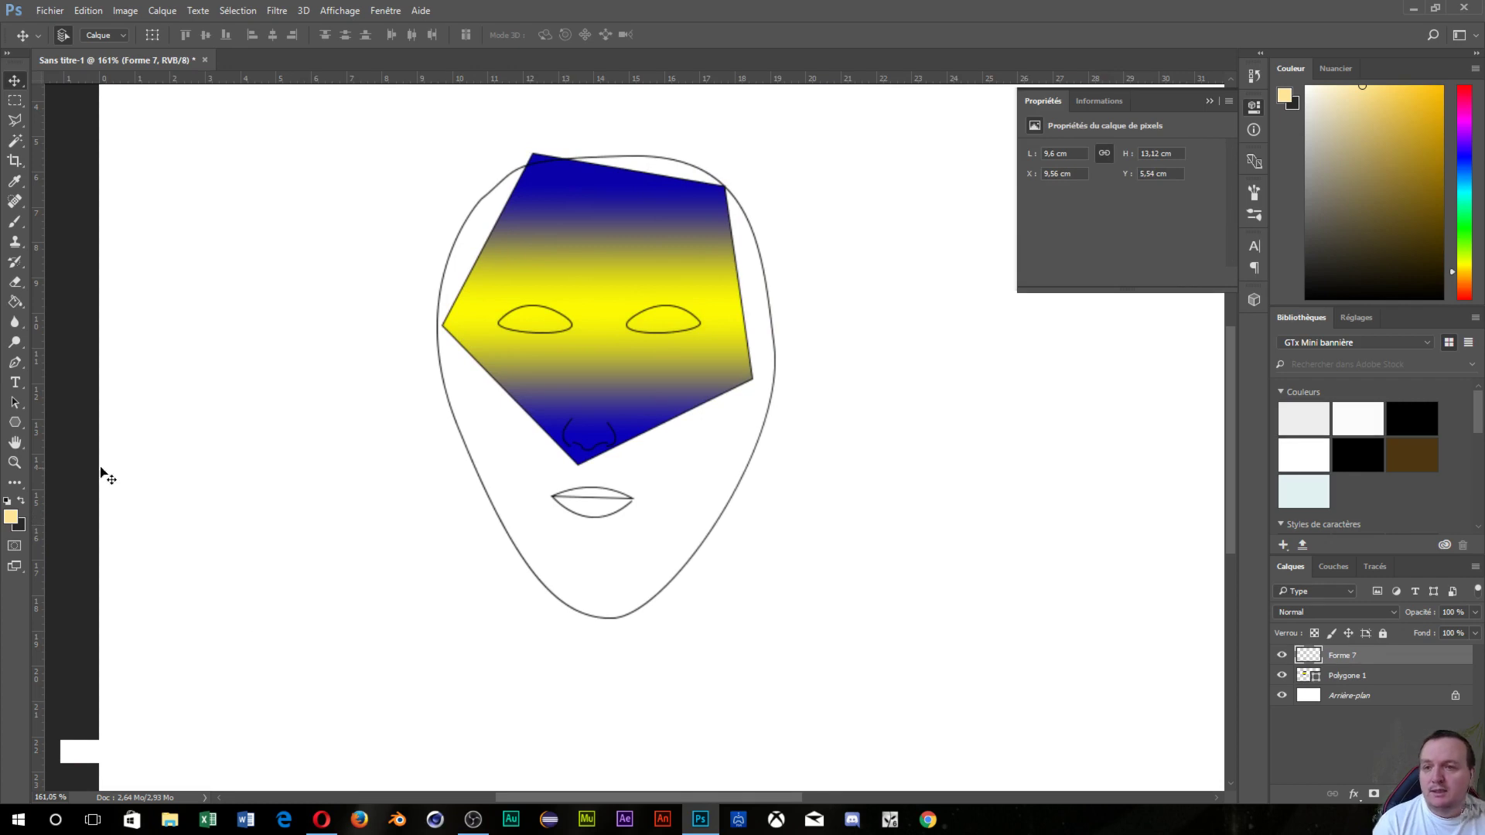
- Try to fill the face with the beige foreground colour, and undo the fill after inspecting the mouth outline
left_click(17, 302)
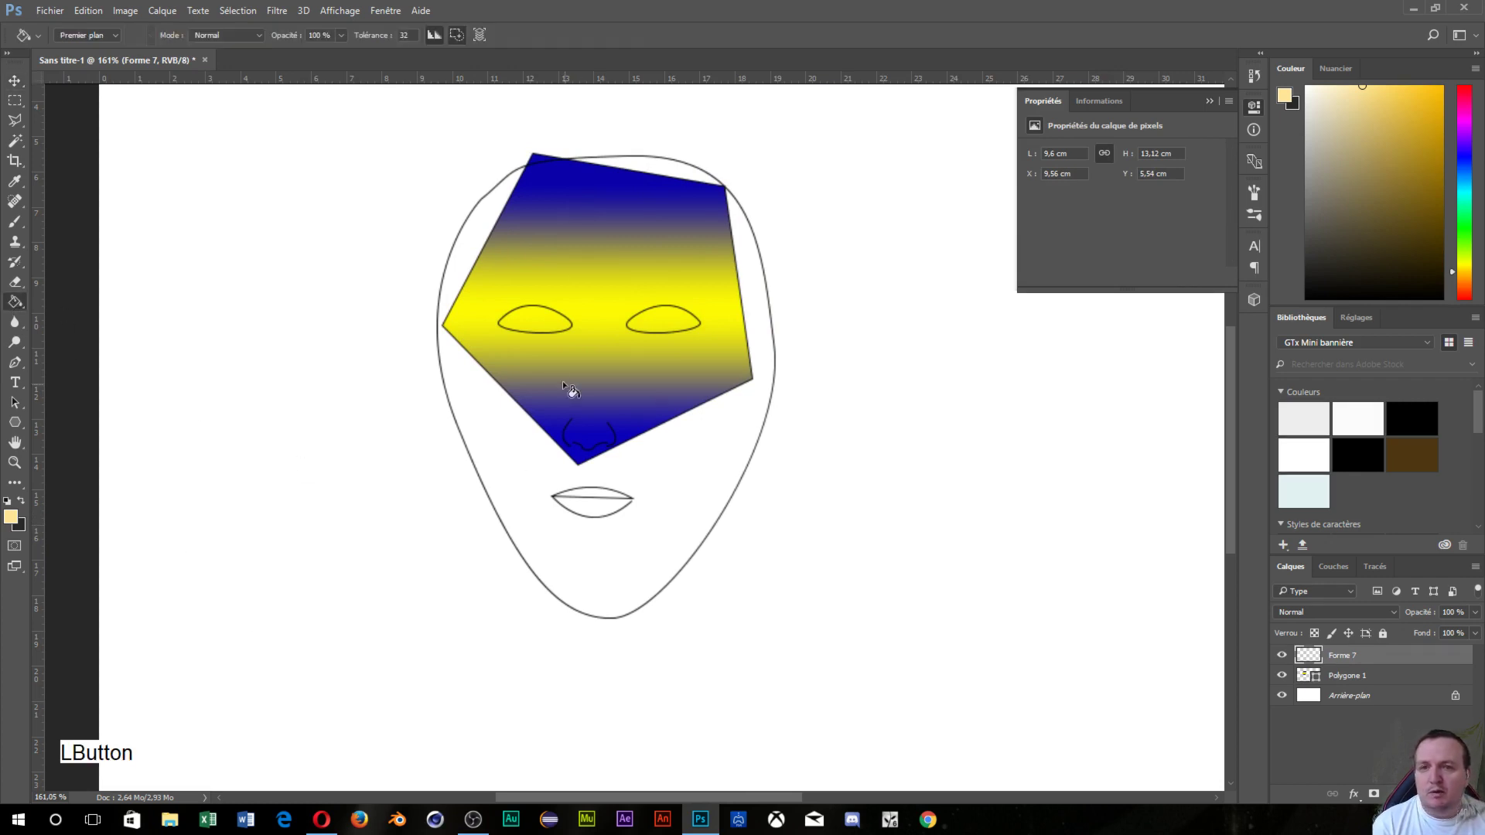
left_click(576, 403)
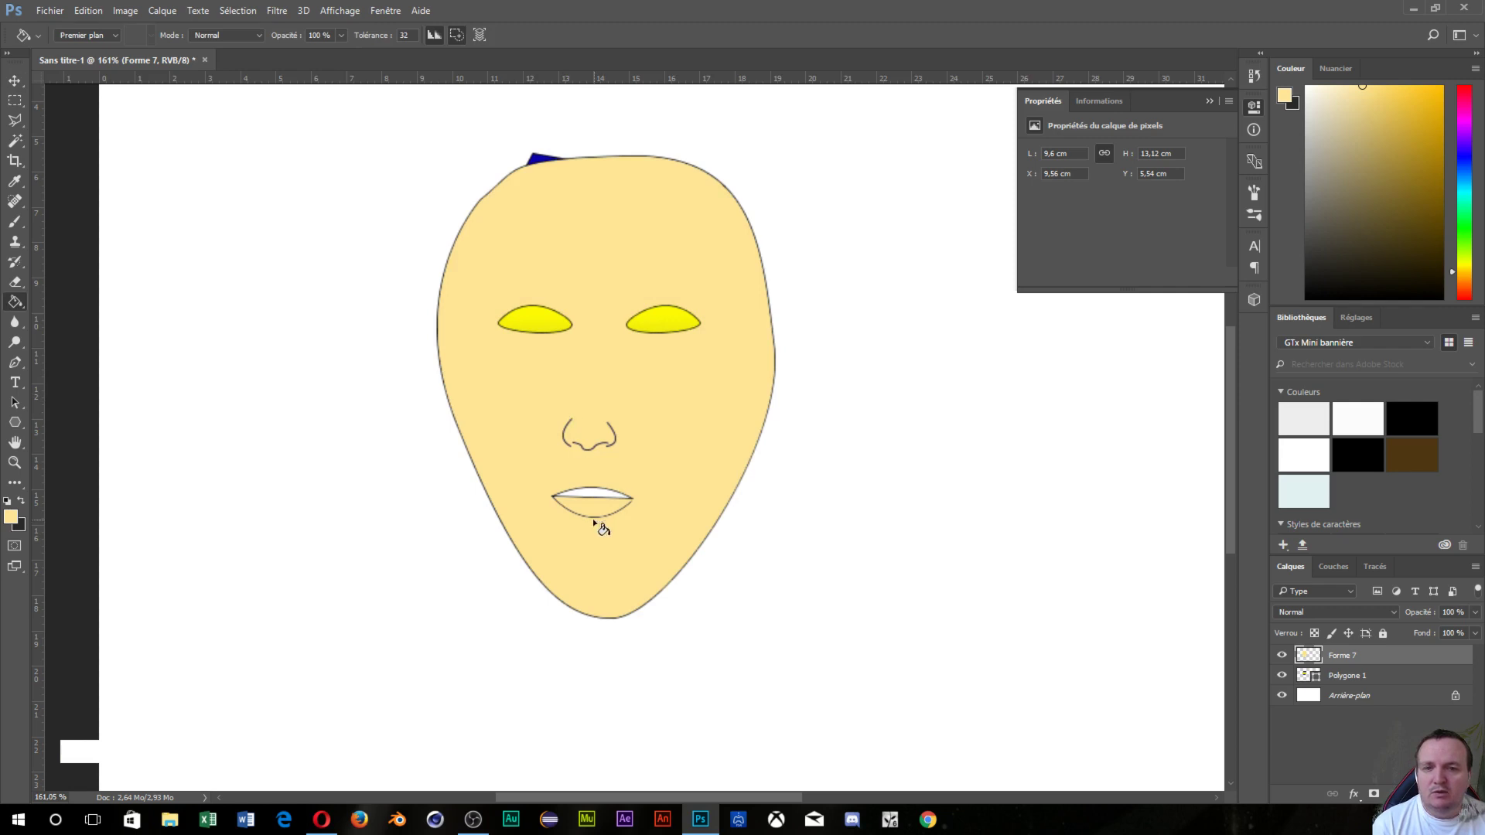
scroll(589, 517, "up", 6)
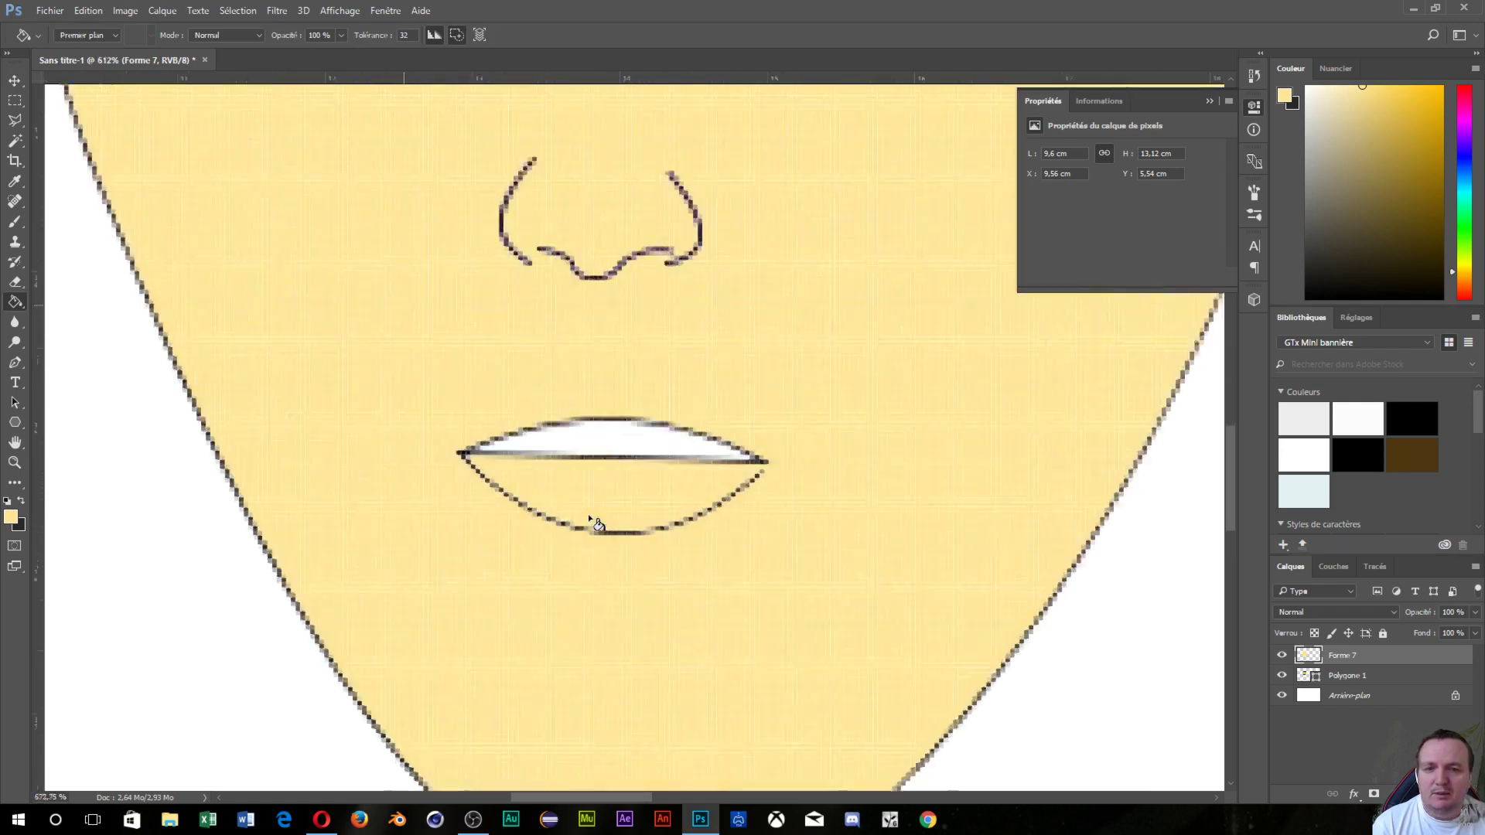
scroll(589, 516, "up", 3)
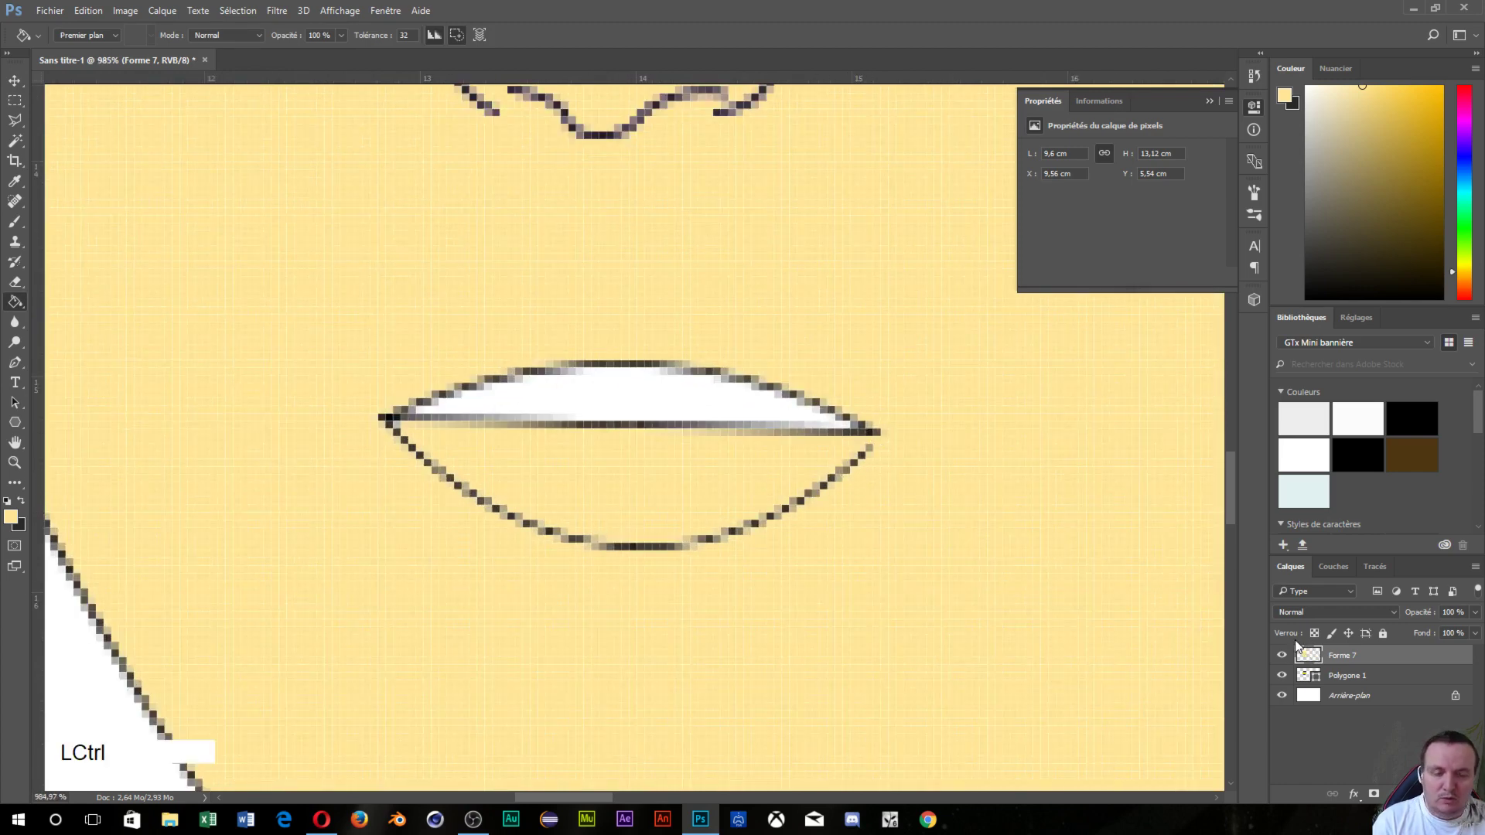
key("ctrl+z")
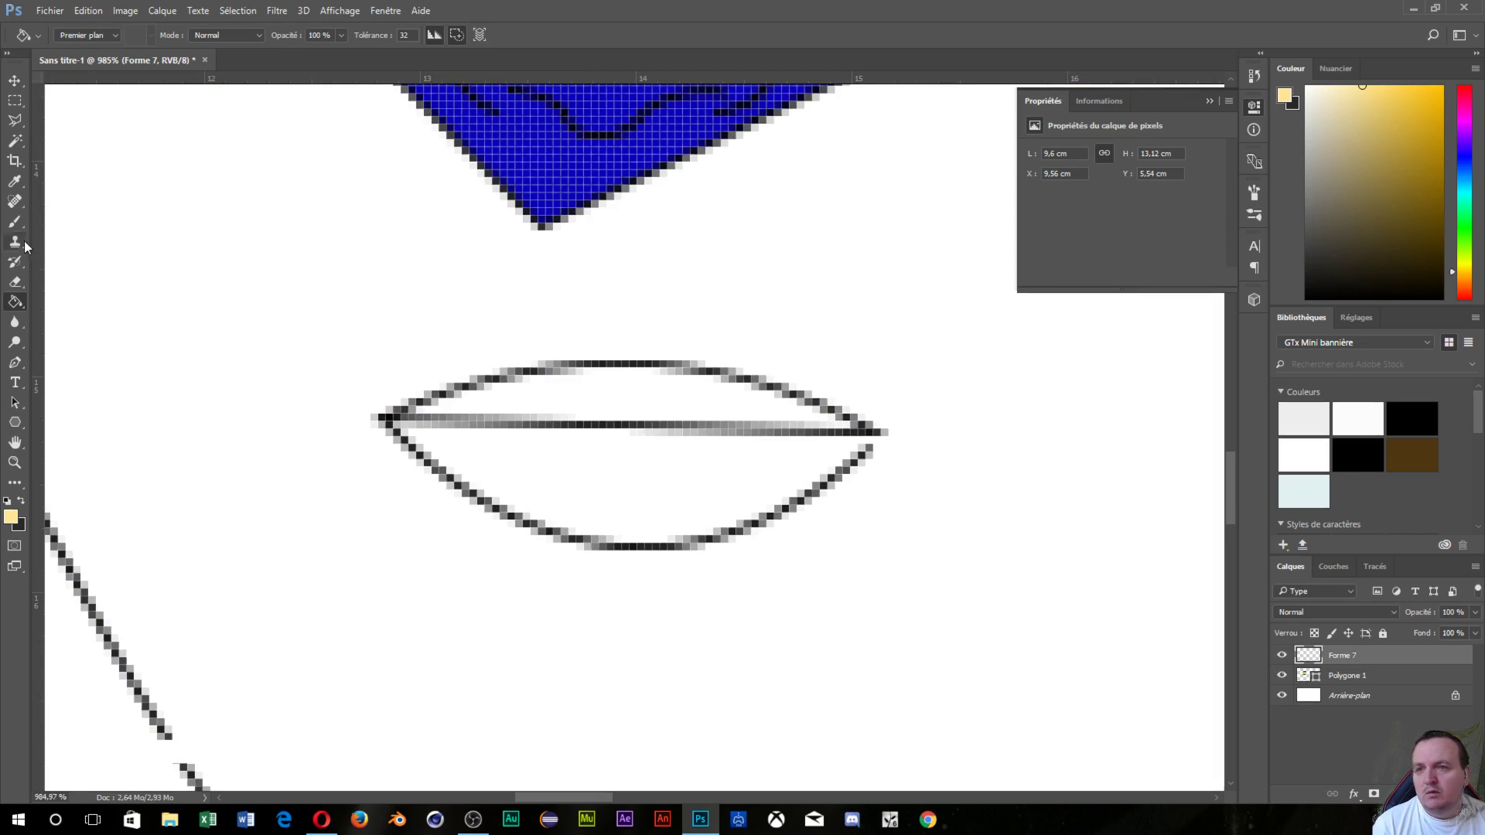
- Close the gap at the mouth's right corner with a 1 px brush, using the black sampled from the lip outline
left_click(10, 223)
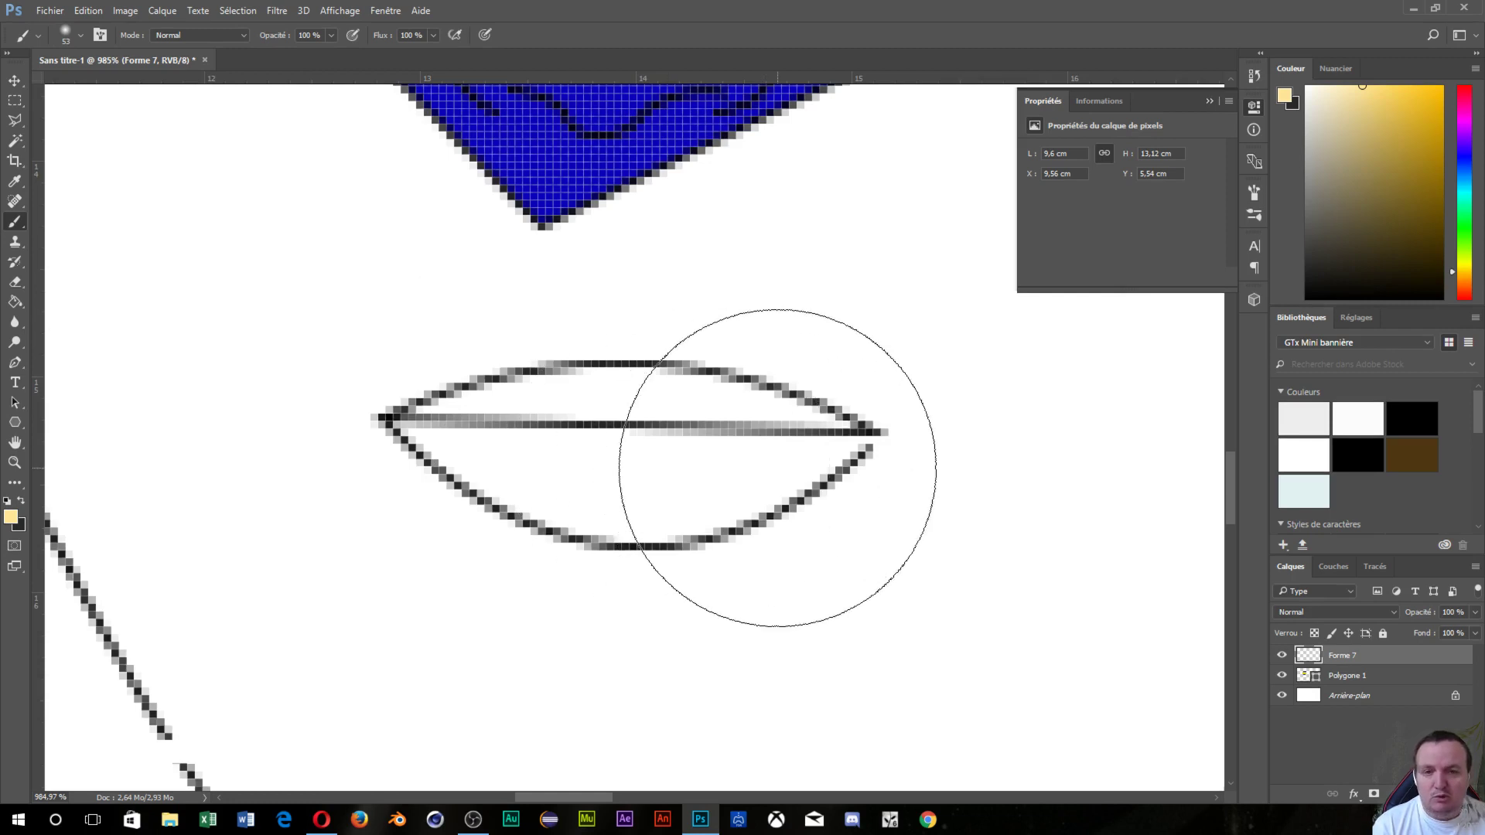
right_click(777, 467, "alt")
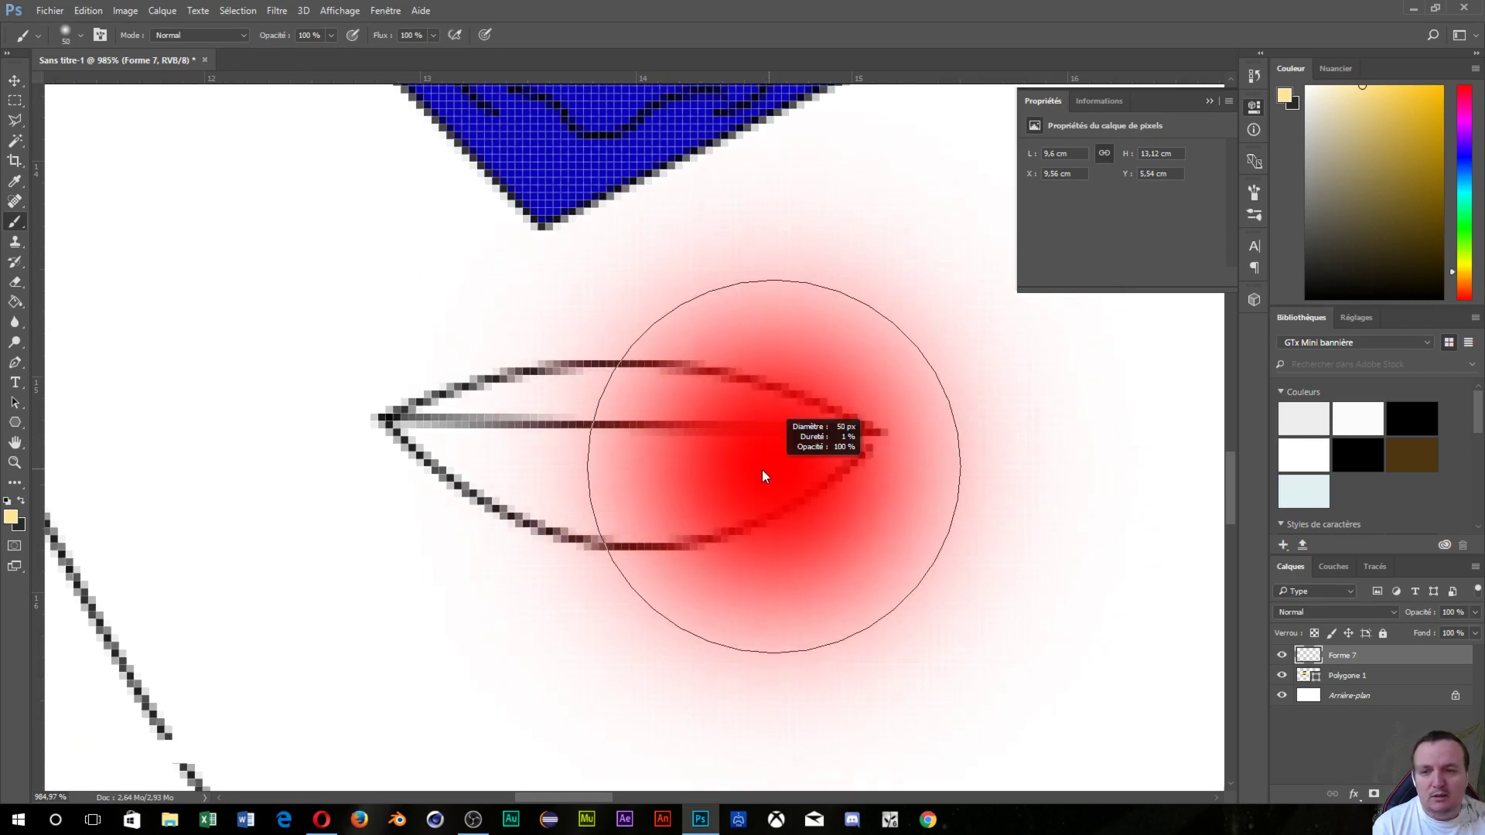
mouse_move(762, 470)
left_mouse_down()
mouse_move(573, 497)
mouse_move(537, 322)
mouse_move(595, 827)
mouse_move(580, 688)
left_mouse_up()
key("alt")
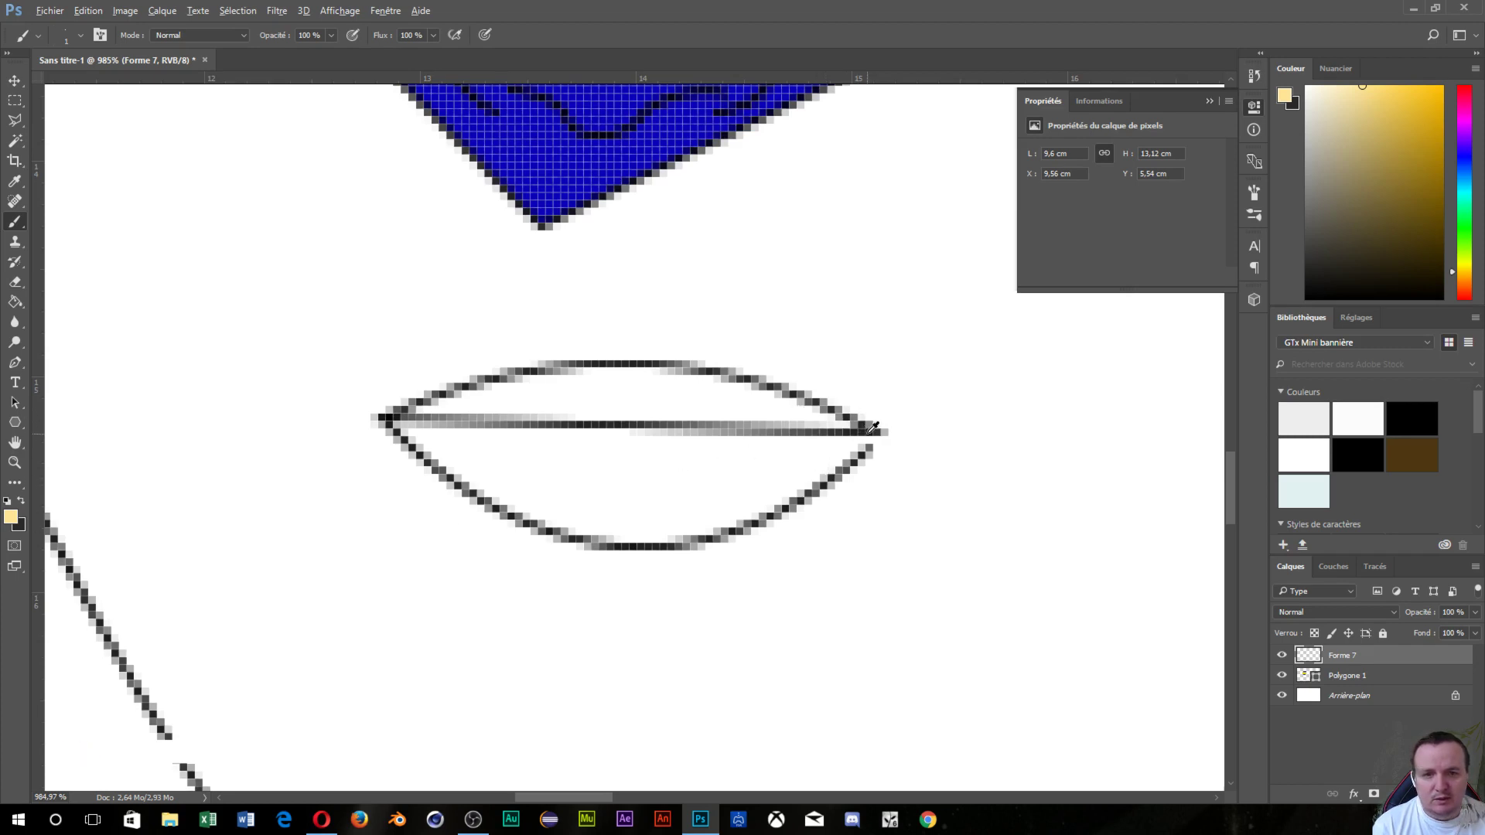
key("alt")
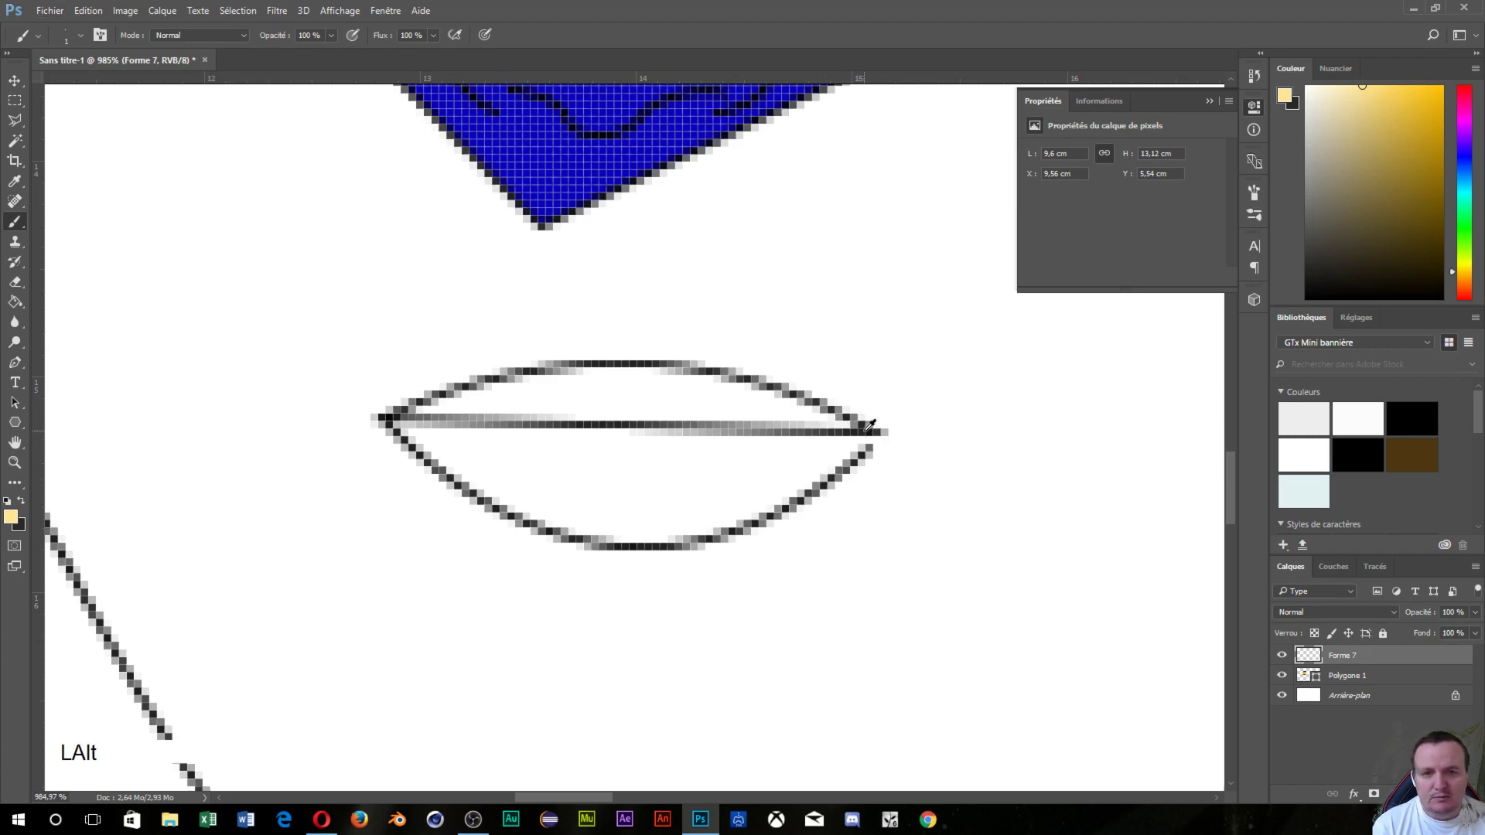
left_click(868, 430, "alt")
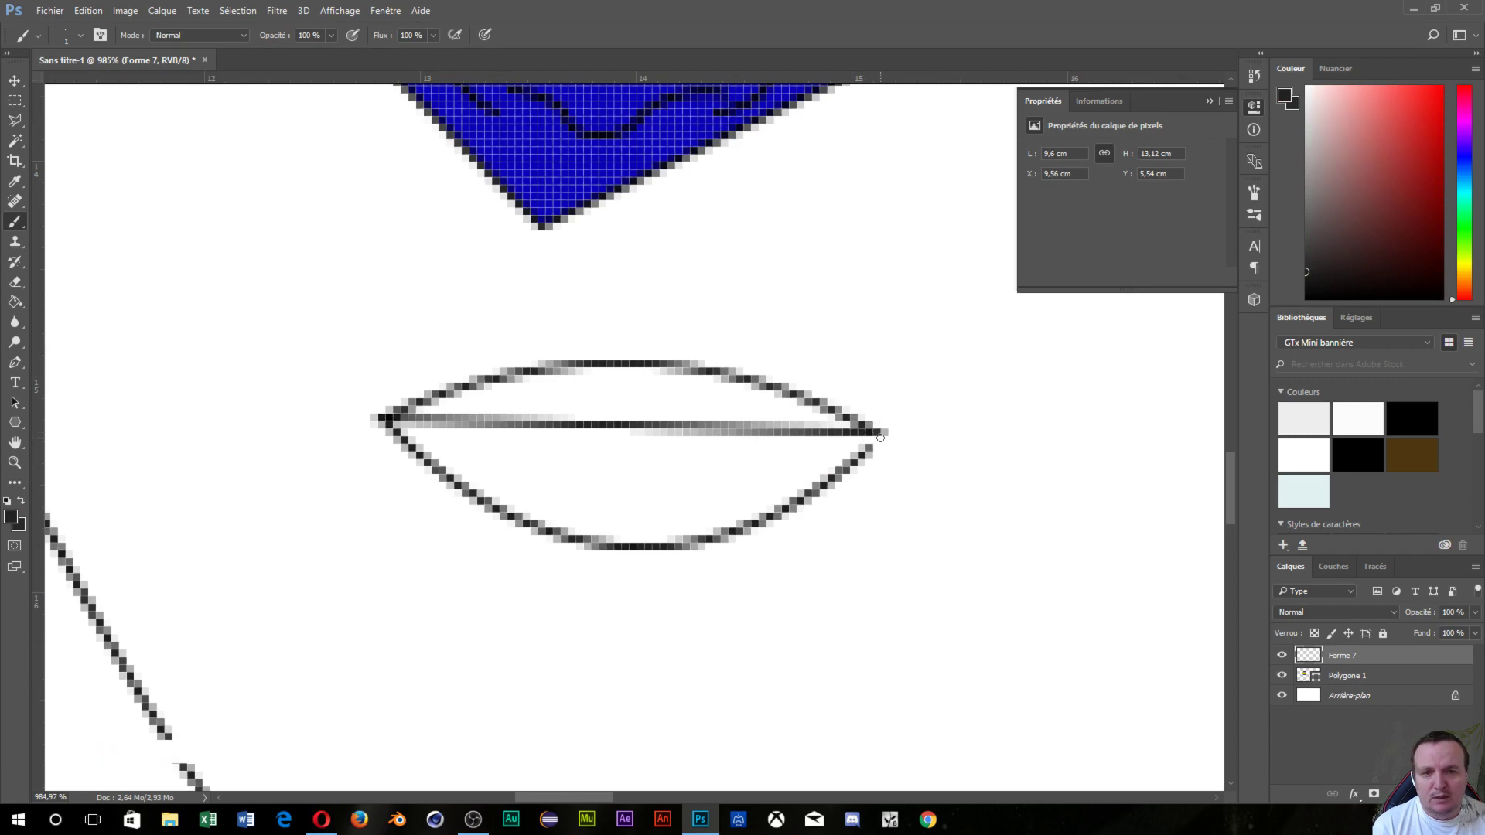
left_click_drag(881, 438, 861, 468)
- Set the foreground colour to a light yellow and fill the face with it, leaving the eyes and mouth unfilled
scroll(841, 589, "down", 13)
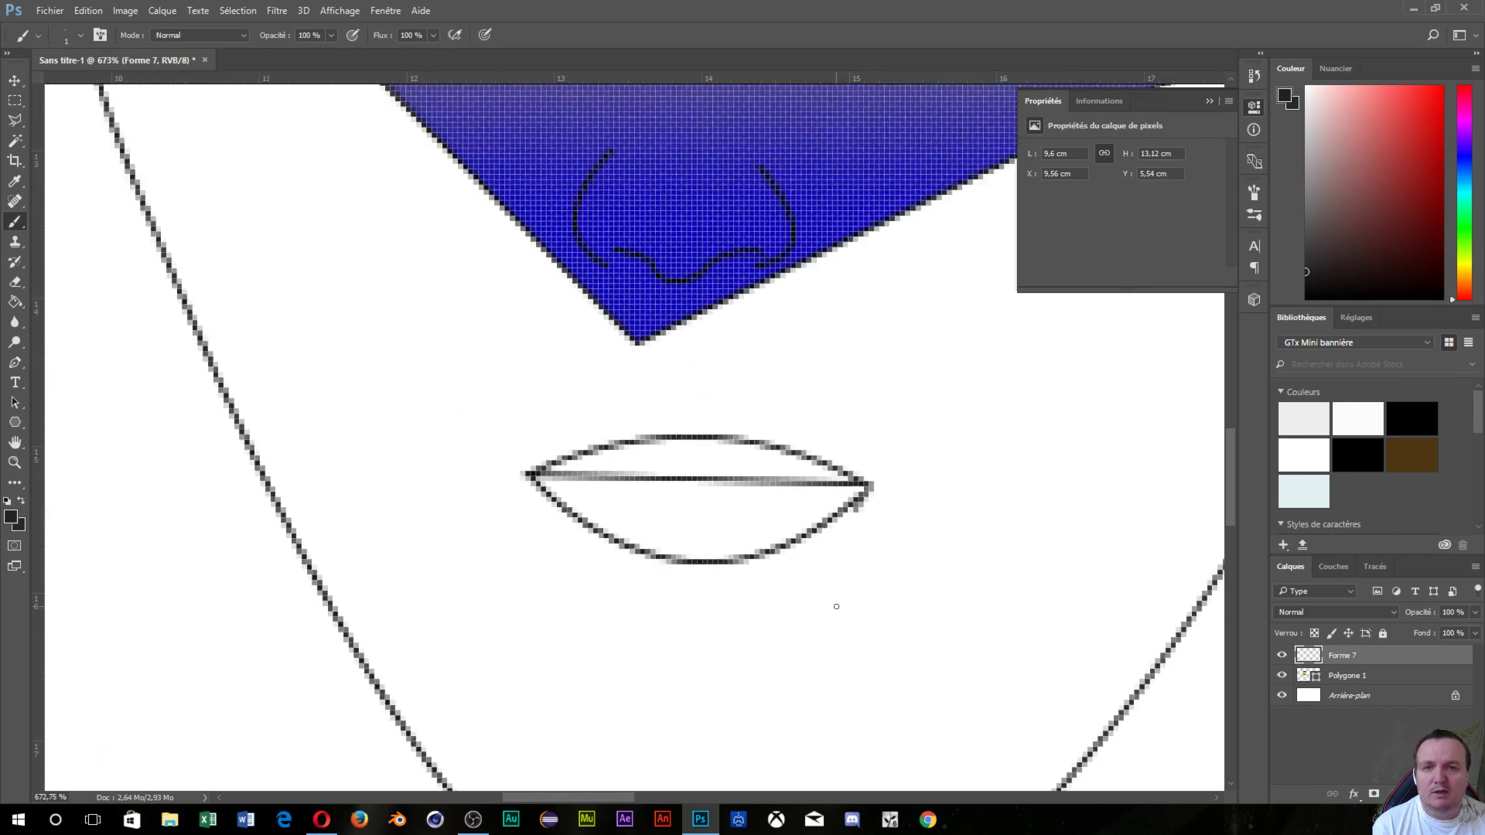
scroll(807, 718, "down", 4)
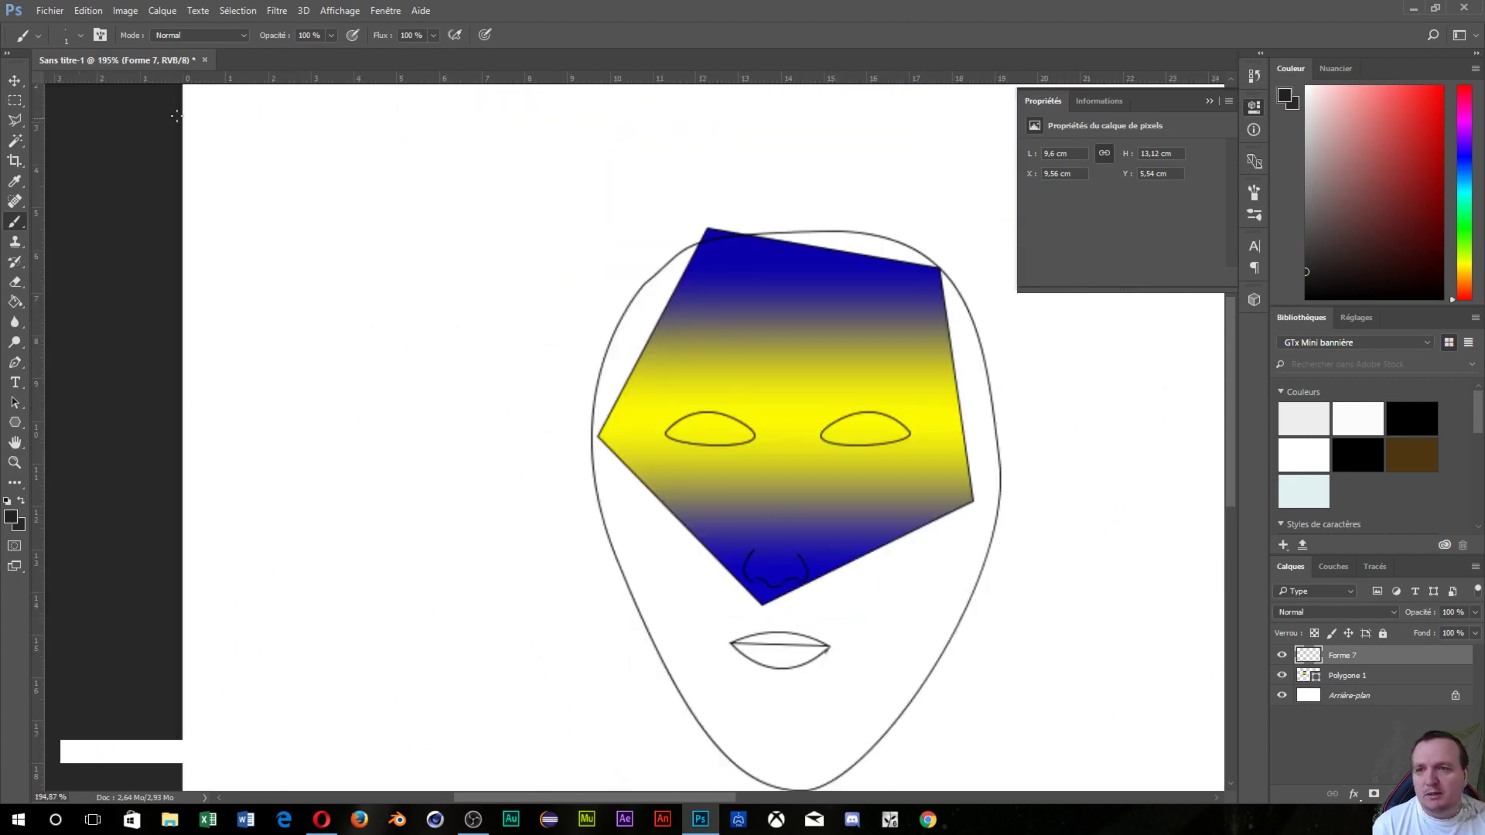
left_click(21, 303)
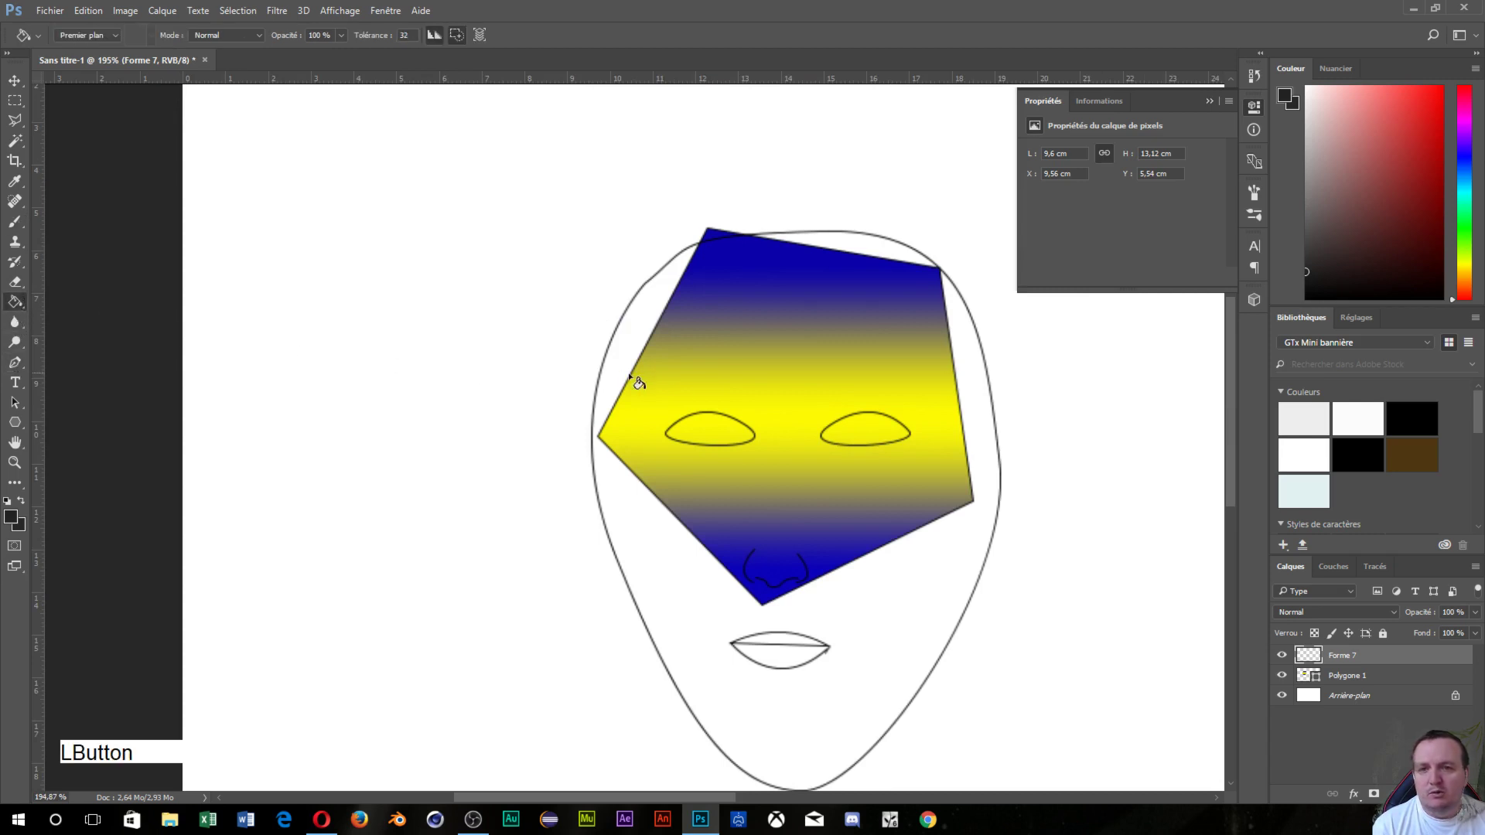
left_click(12, 518)
left_click(250, 422)
left_click_drag(251, 423, 257, 466)
left_click(145, 297)
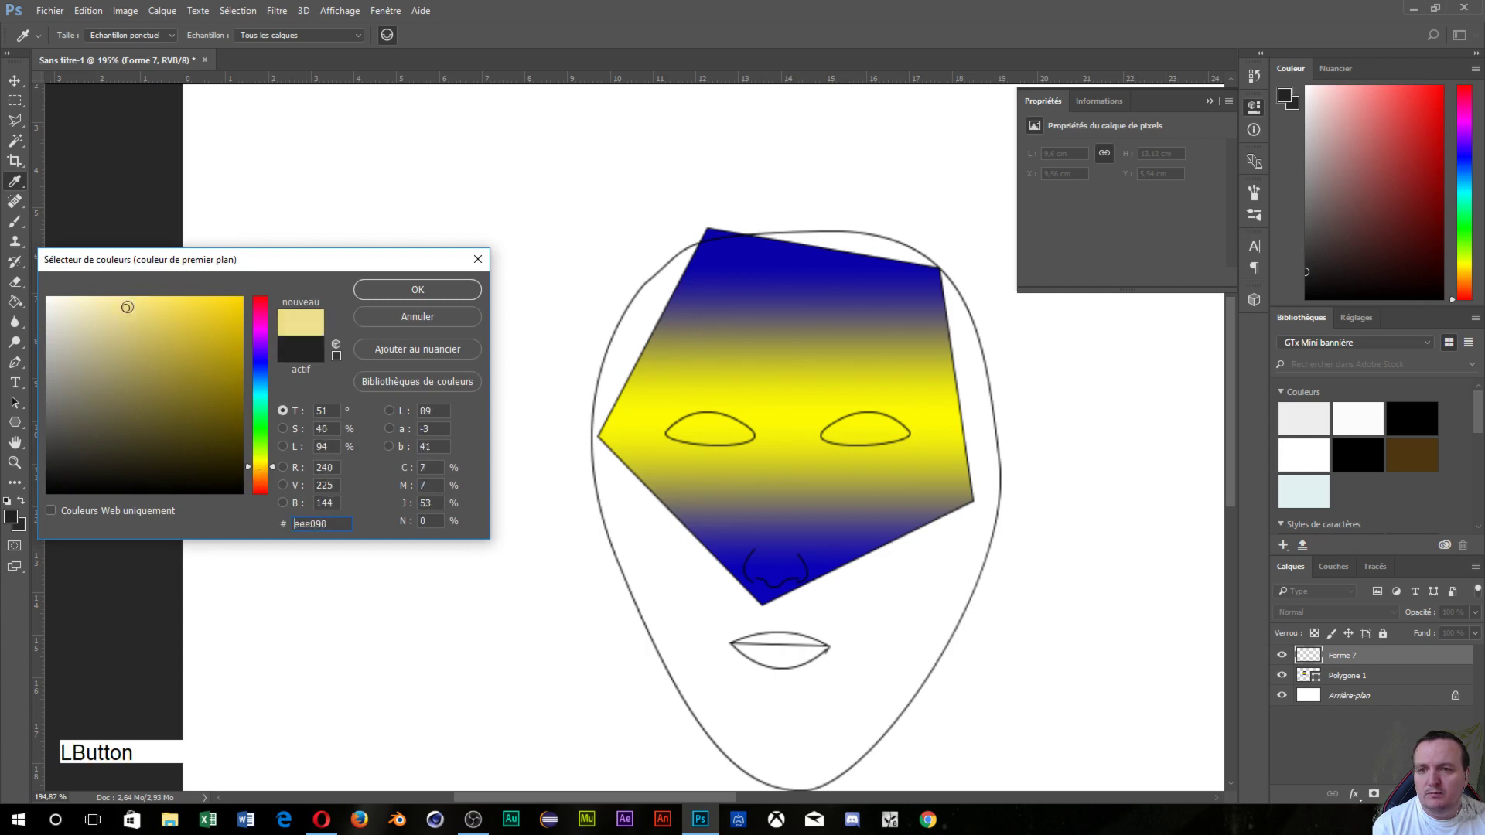
left_click(417, 289)
left_click(728, 560)
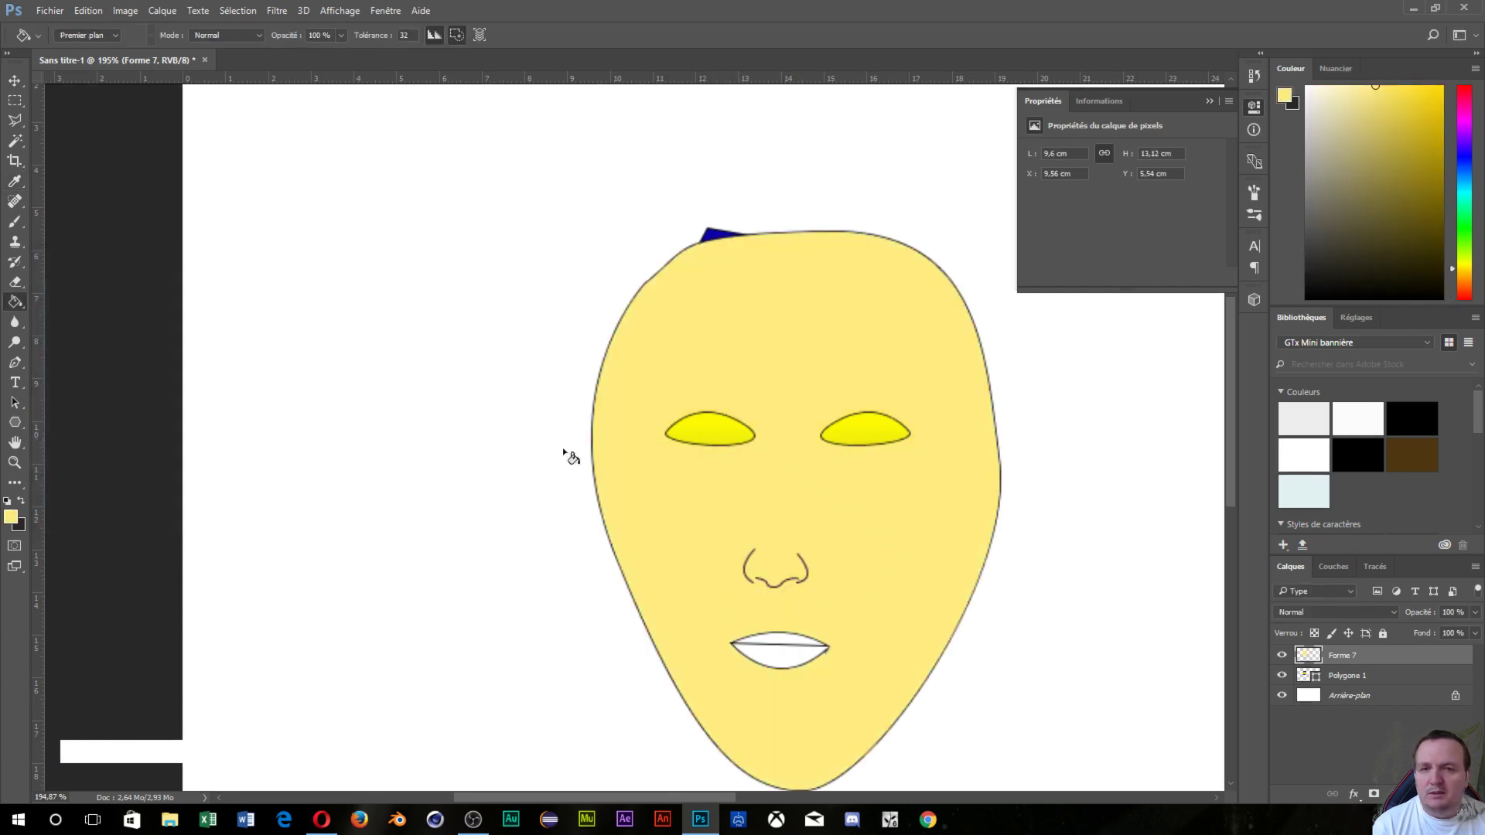
- Sample the polygon's dark blue and fill both eyes with it
key("alt")
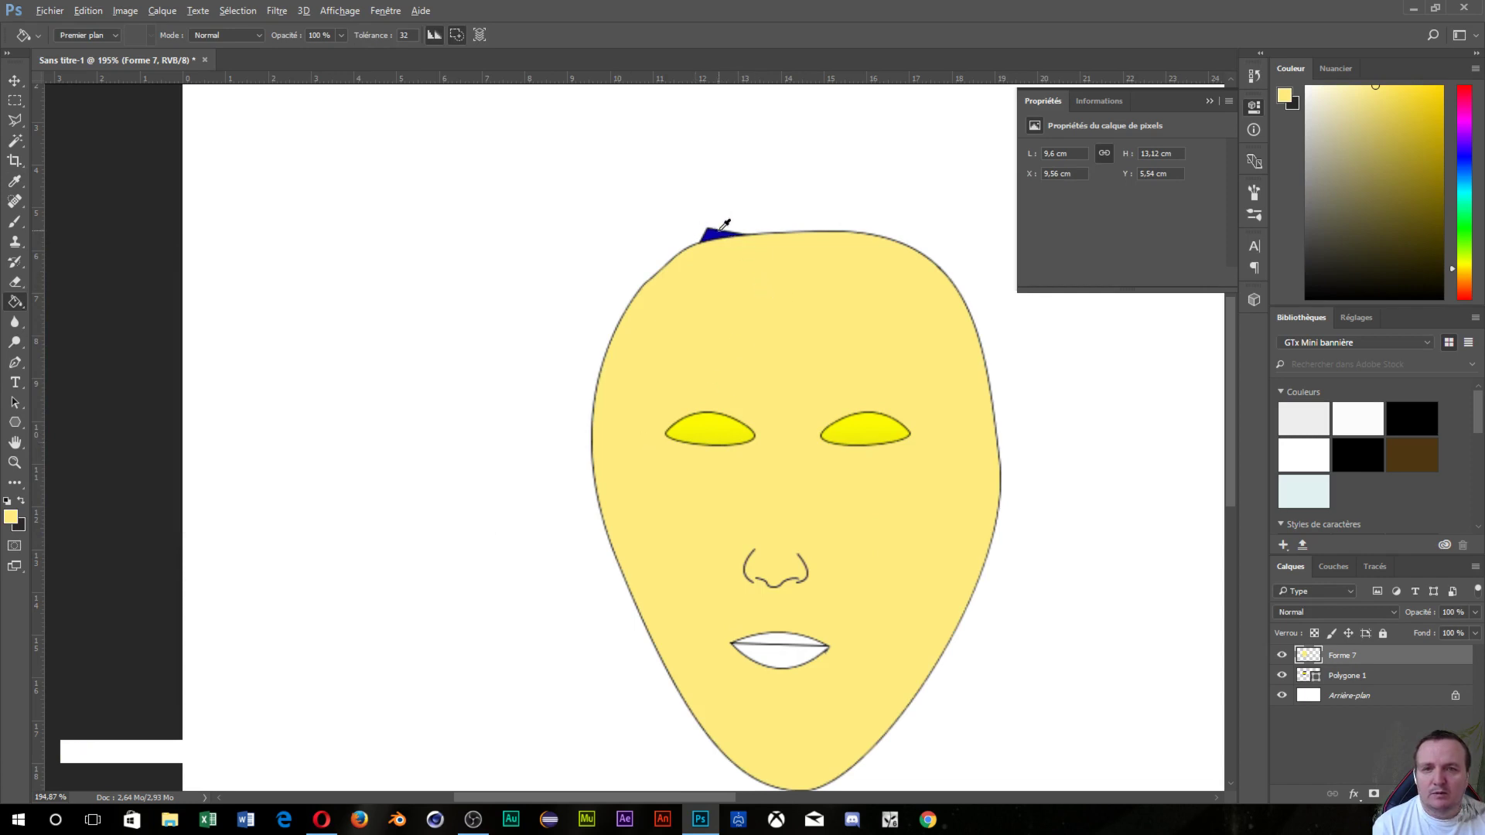
left_click(724, 224, "alt")
left_click(733, 443)
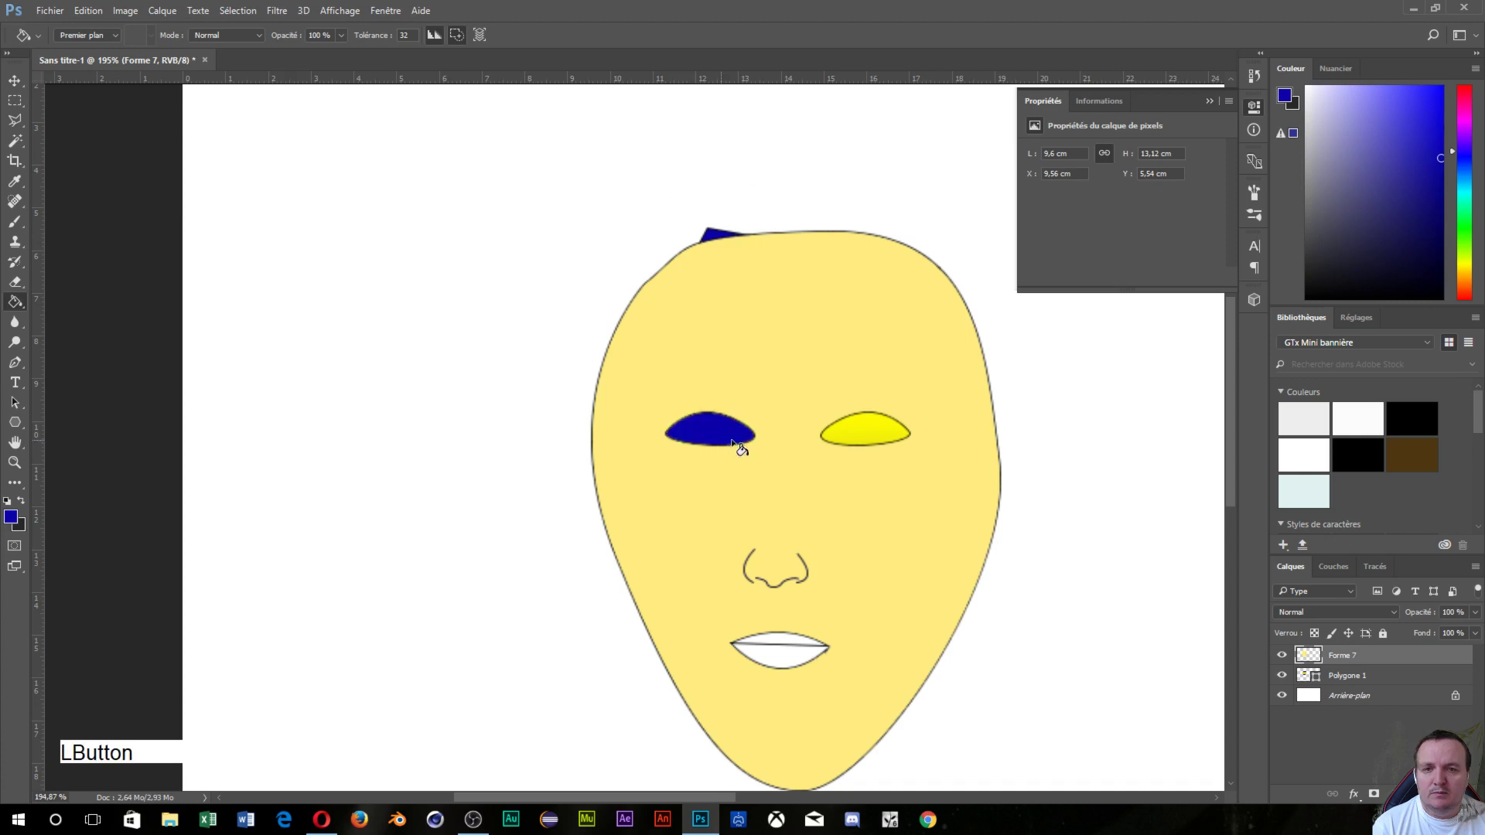
left_click(850, 437)
- Set the foreground colour to light purple #d478eb and fill the upper lip with it
key("alt")
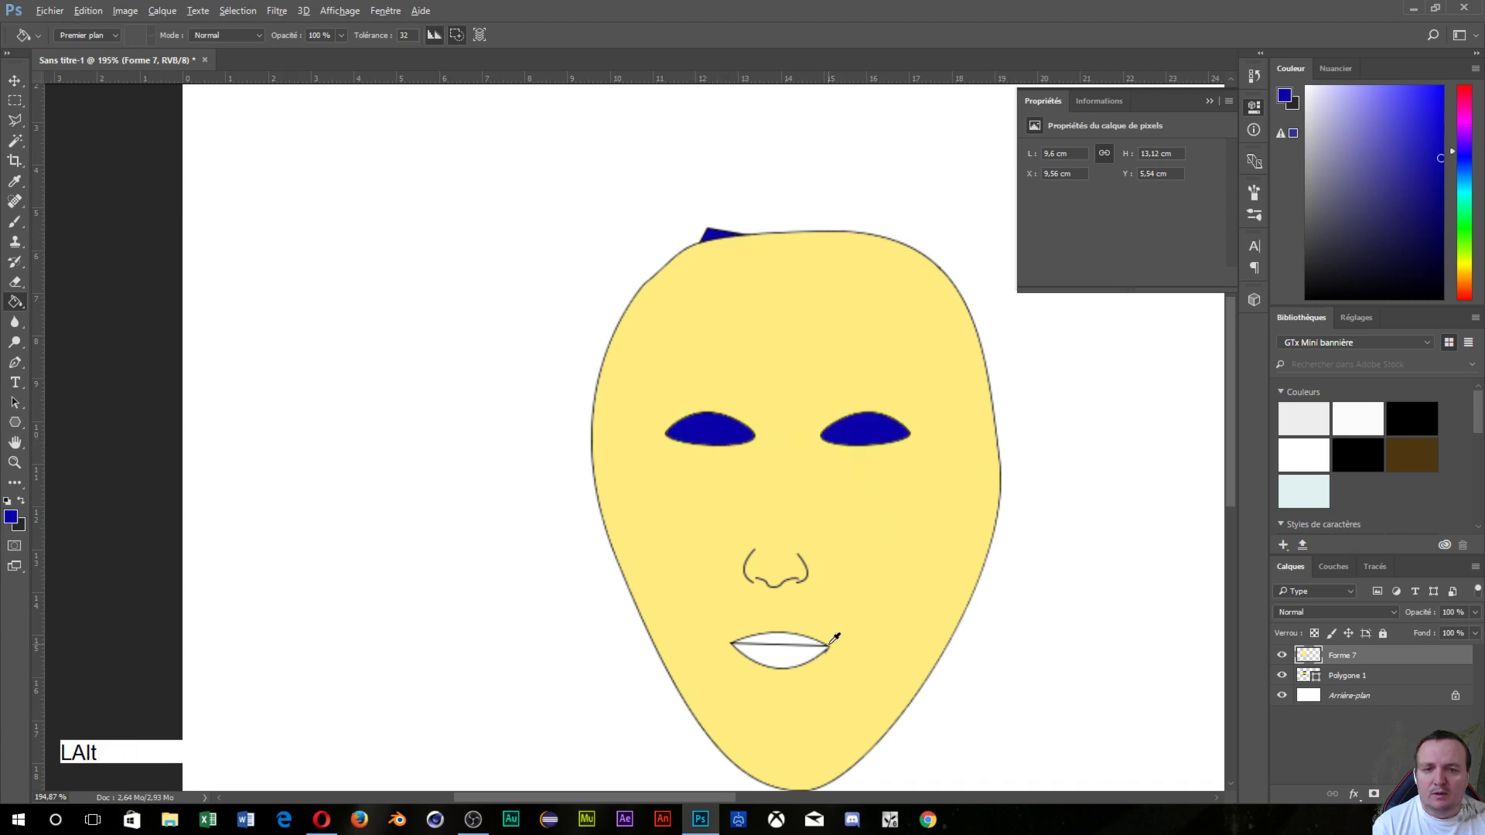
left_click(11, 526)
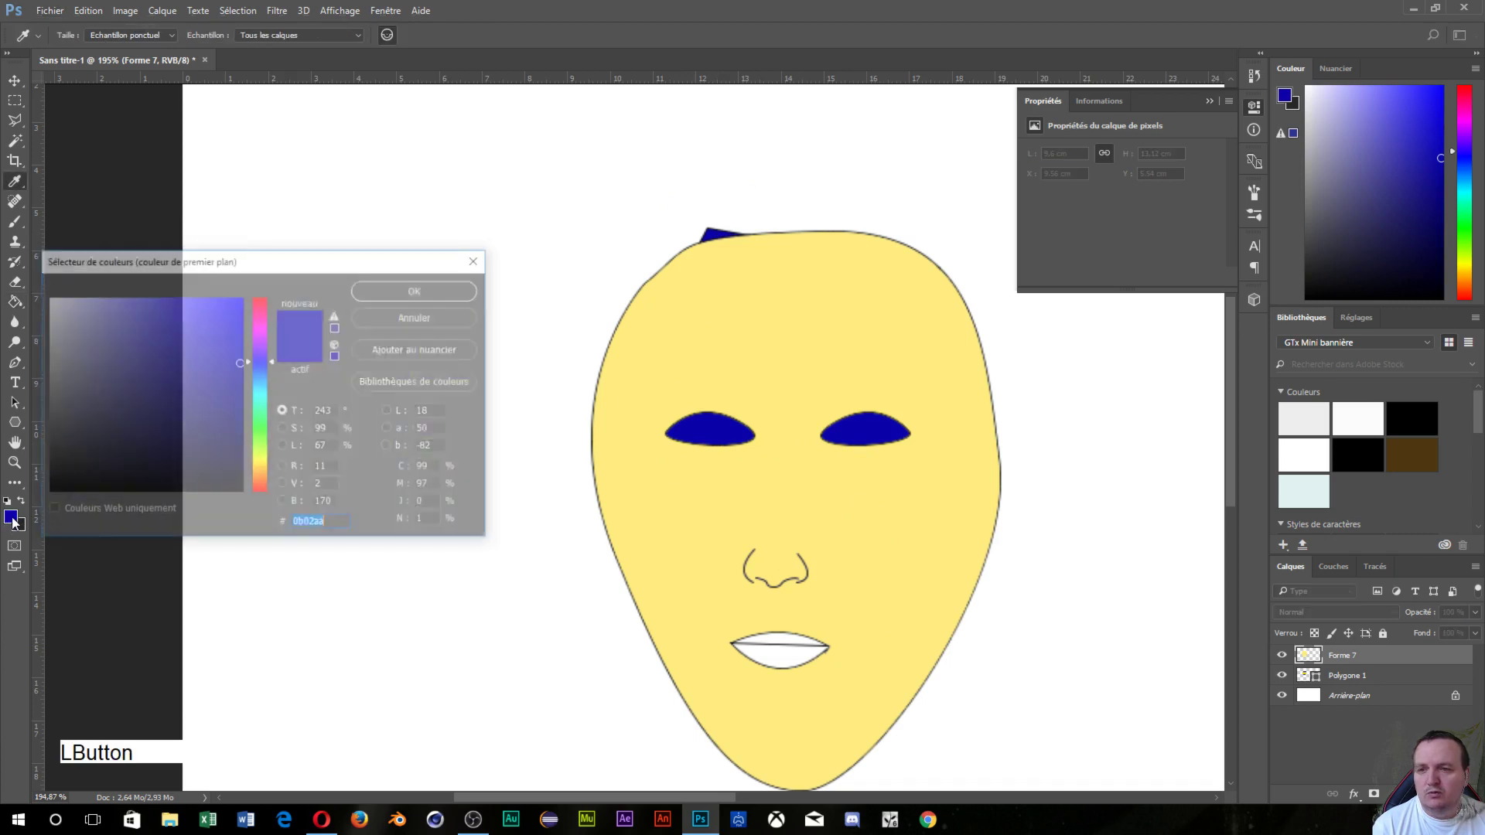
left_click(250, 337)
left_click_drag(164, 320, 142, 312)
left_click(410, 289)
key("g")
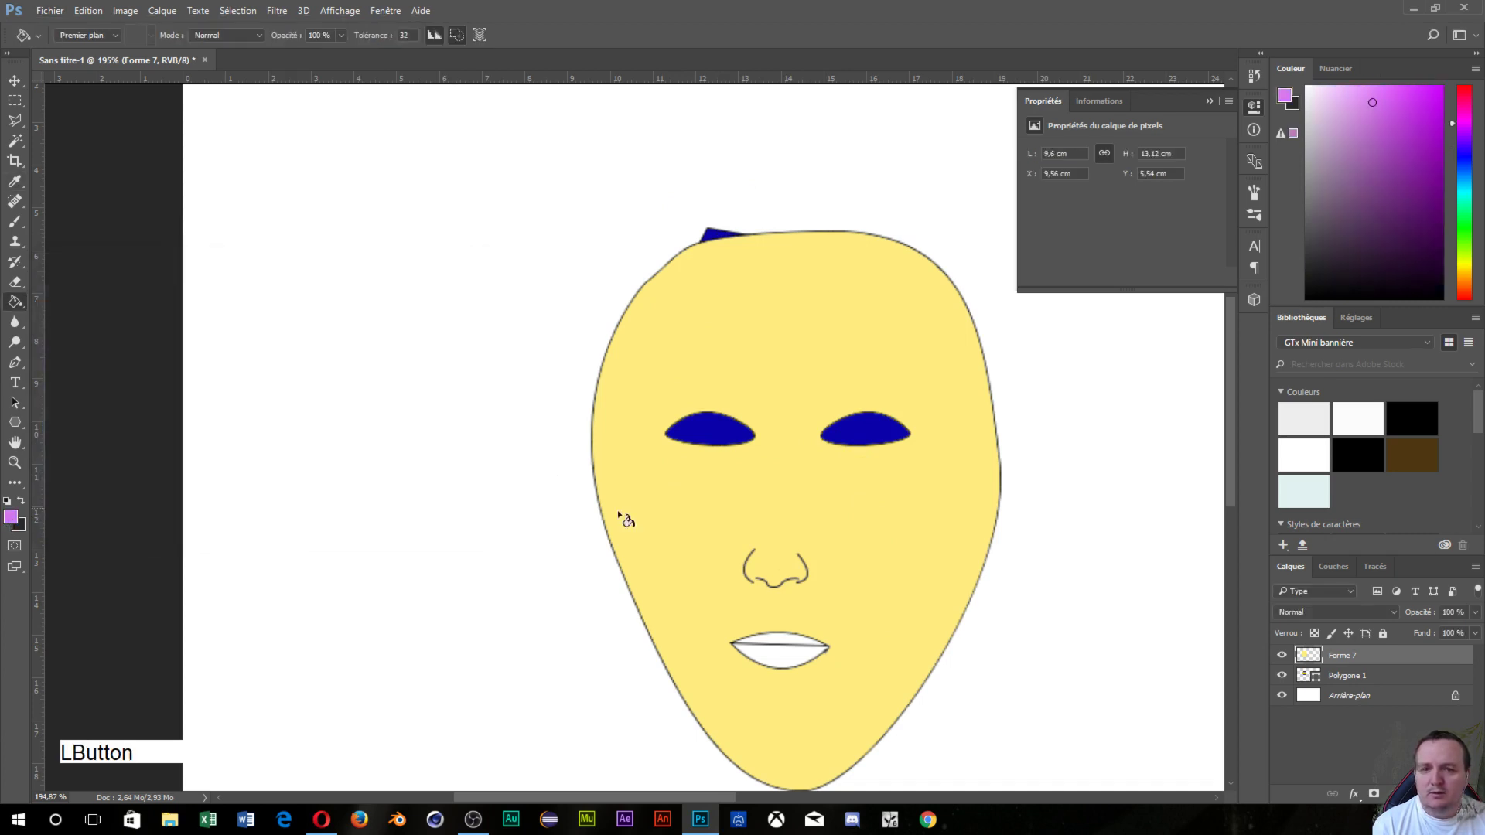
left_click(777, 641)
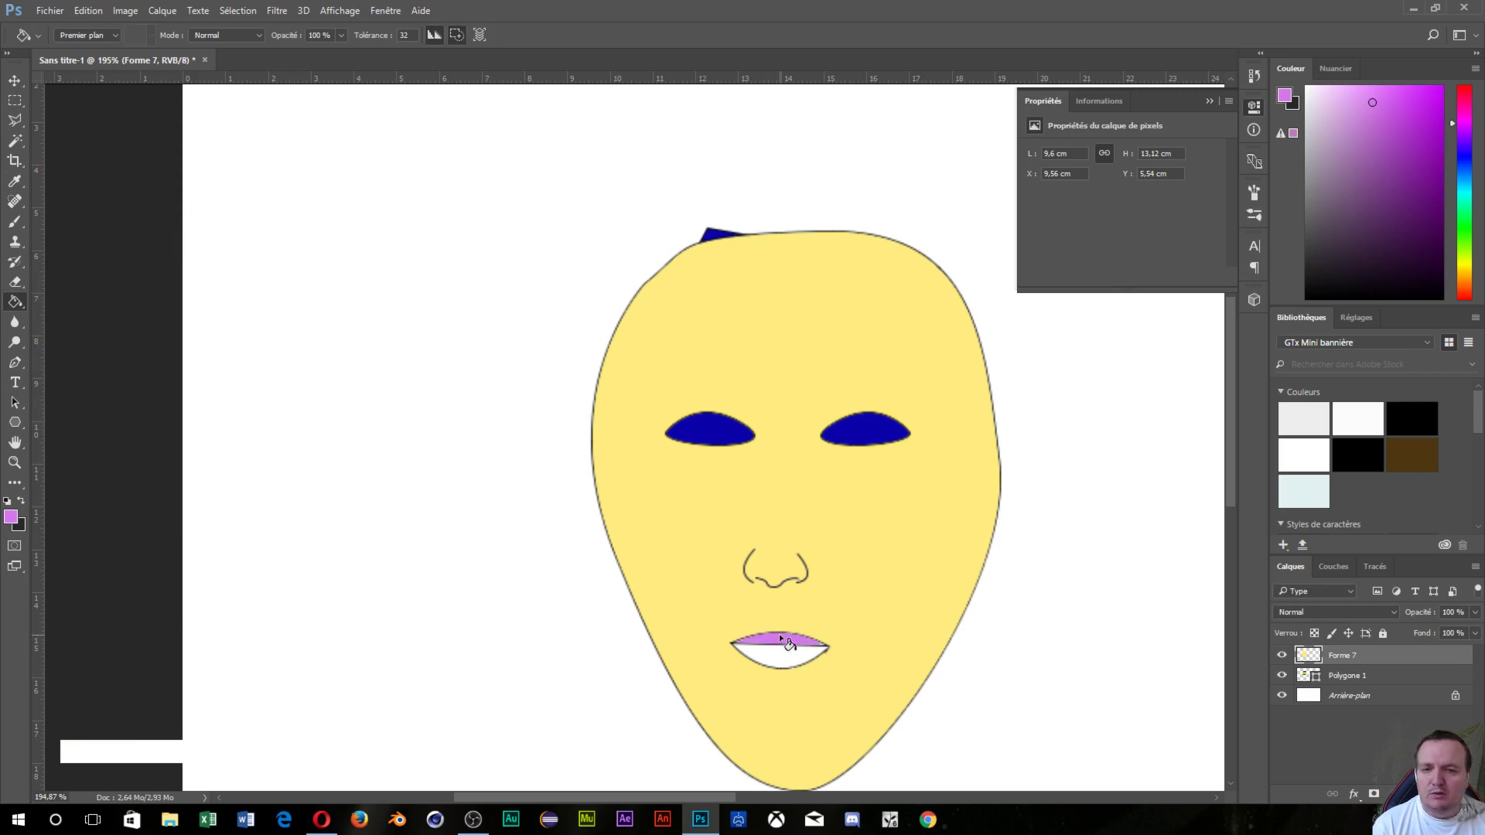
- Set the foreground purple's brightness to 75% and fill the lower lip with the darker shade
left_click(11, 516)
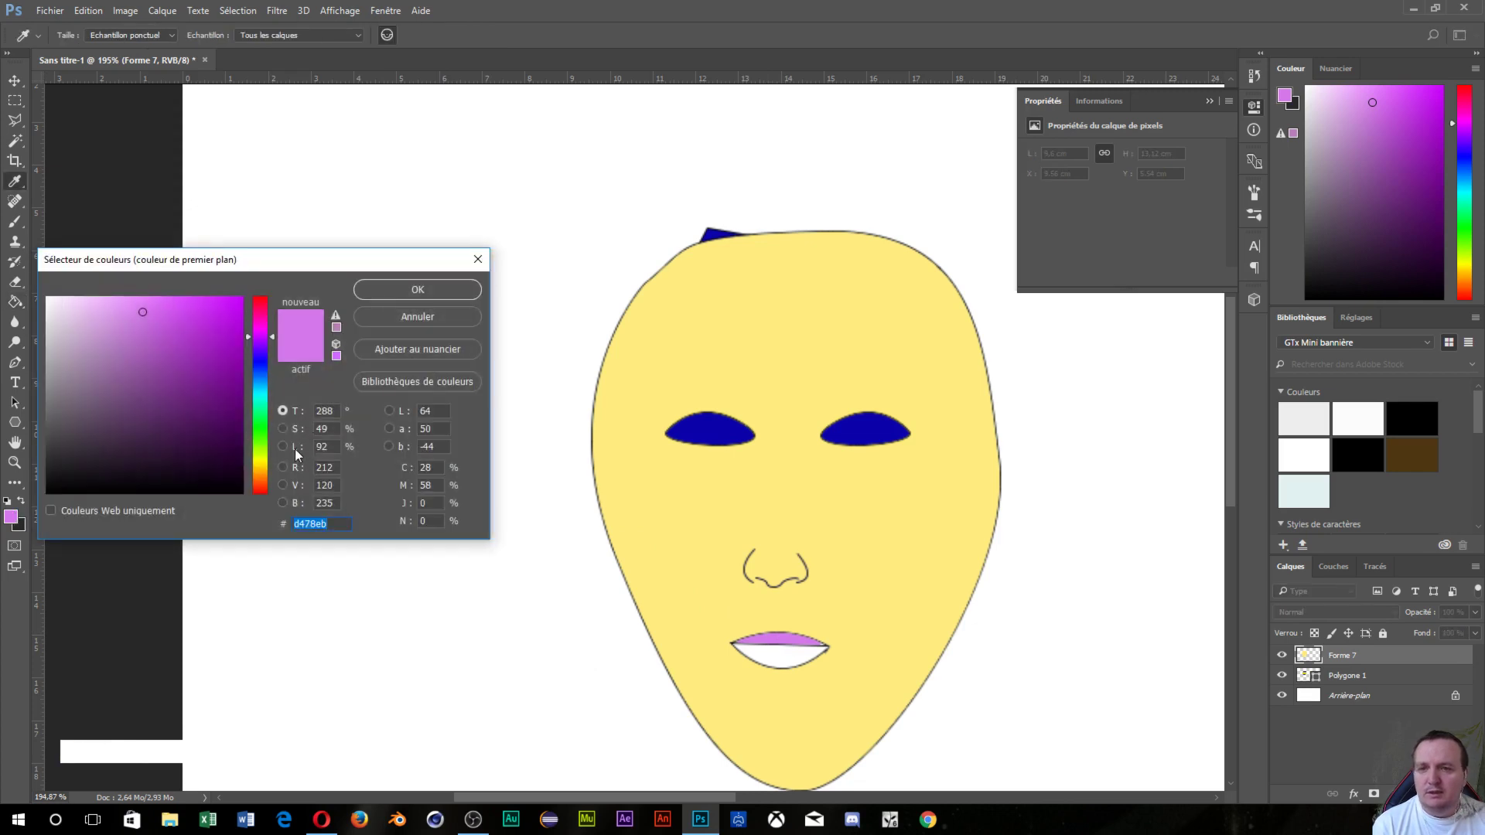
left_click(326, 448)
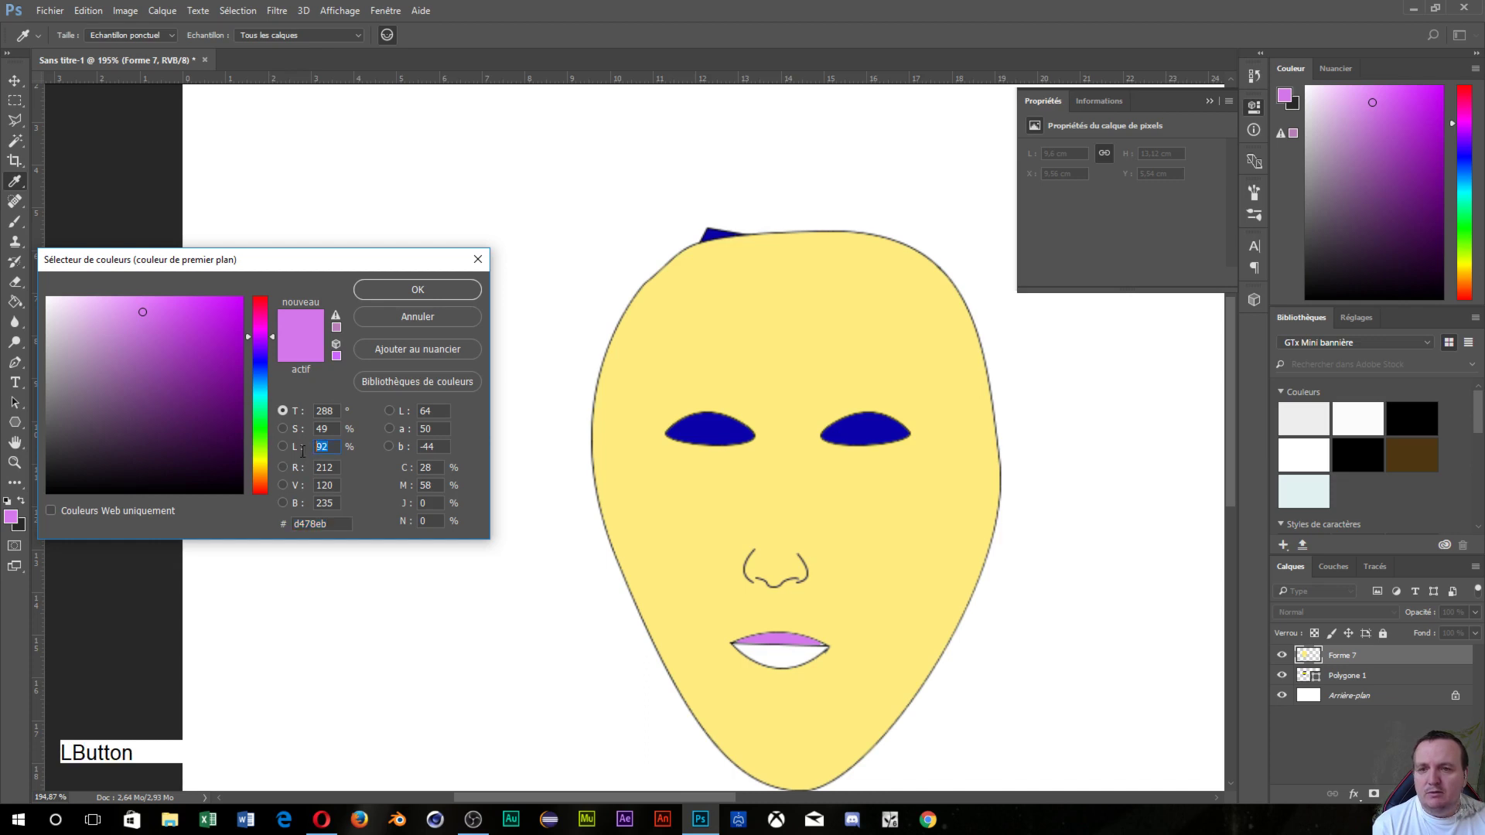
type("75")
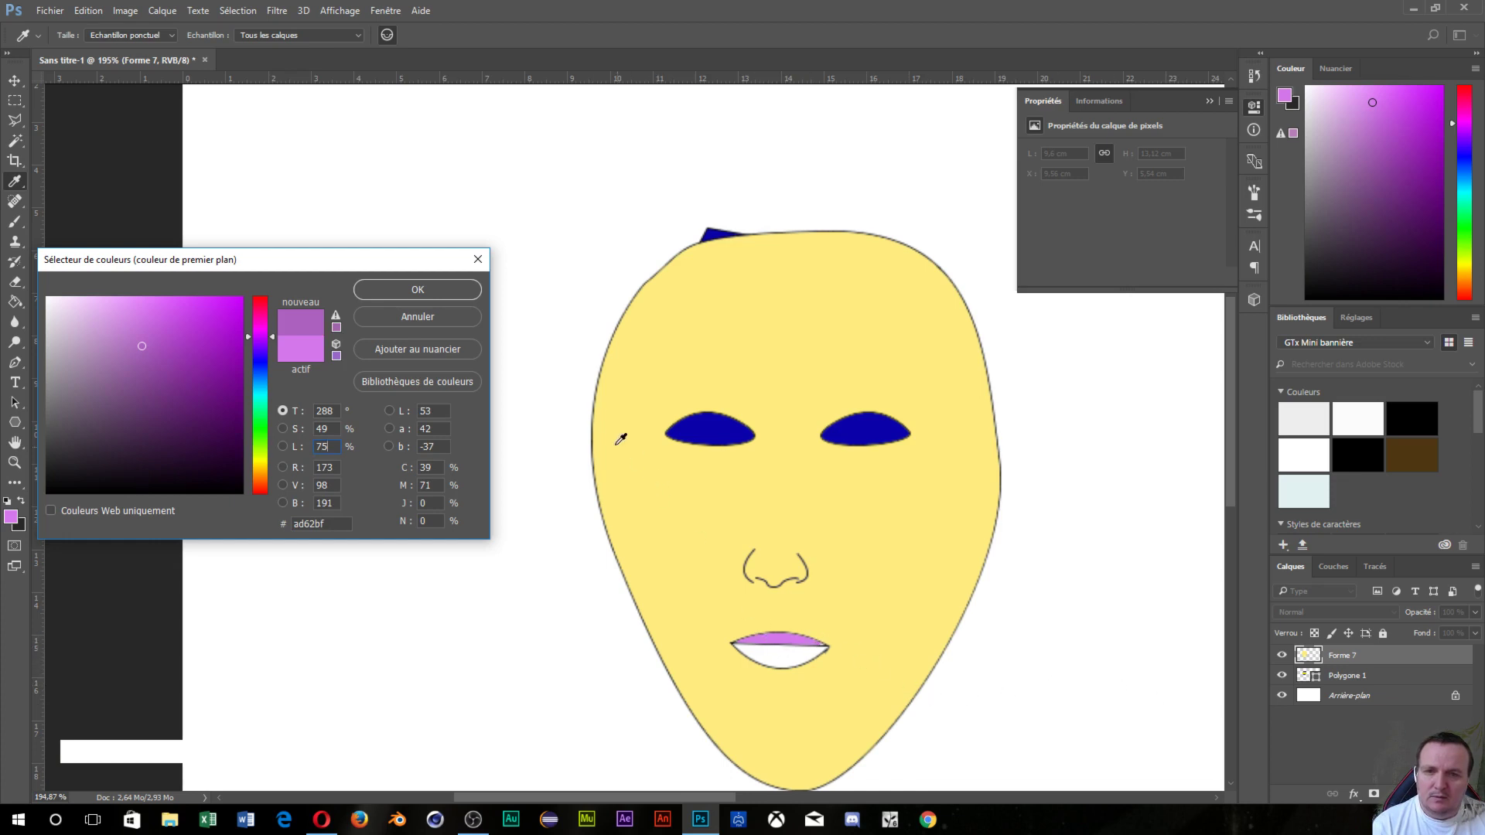
left_click(450, 289)
left_click(759, 659)
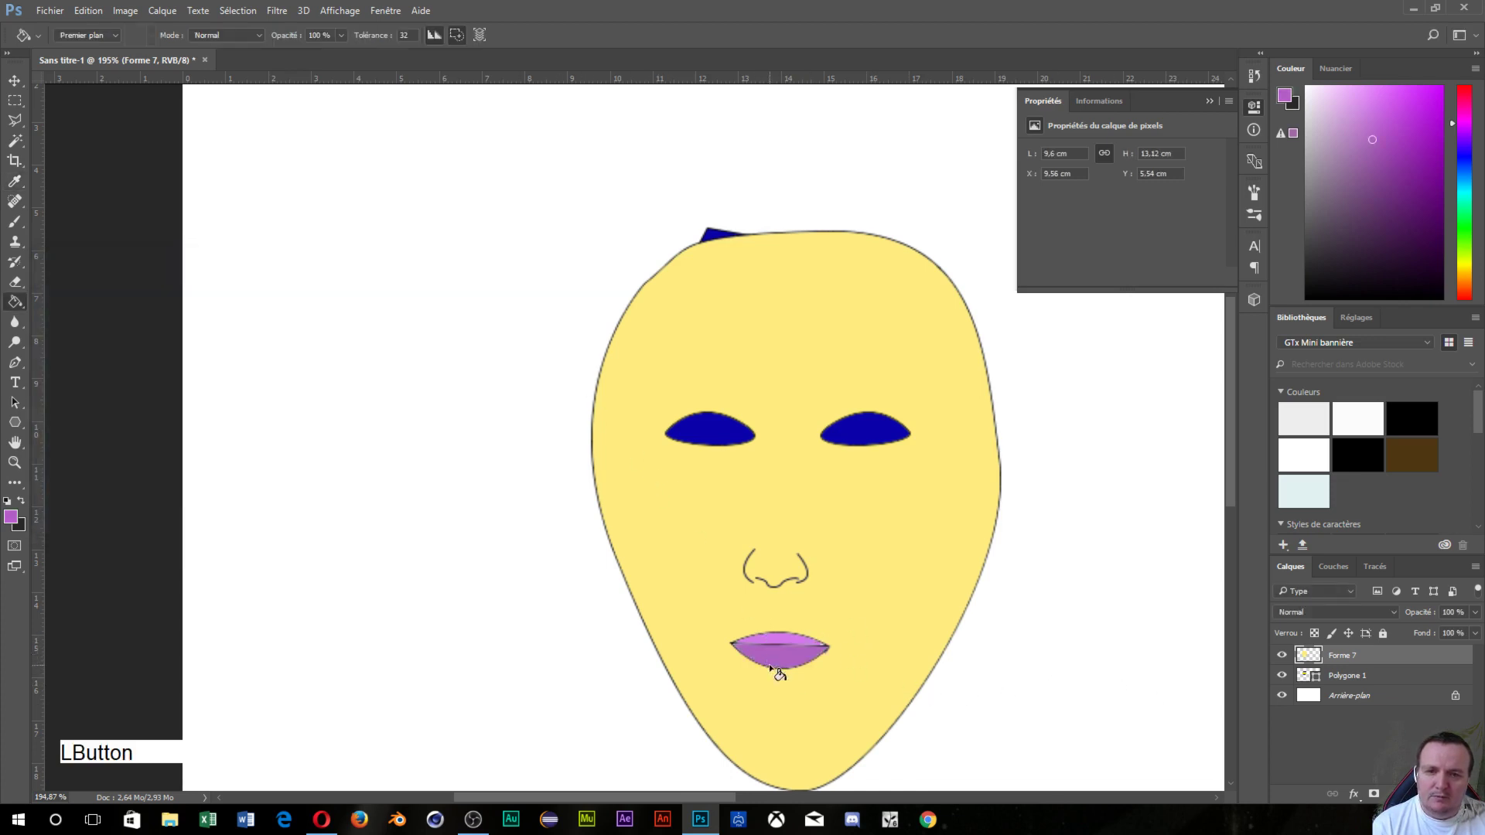
- Separate the two drawings by moving the coloured face to the canvas's right side and the gradient polygon to its upper left
scroll(663, 620, "down", 2)
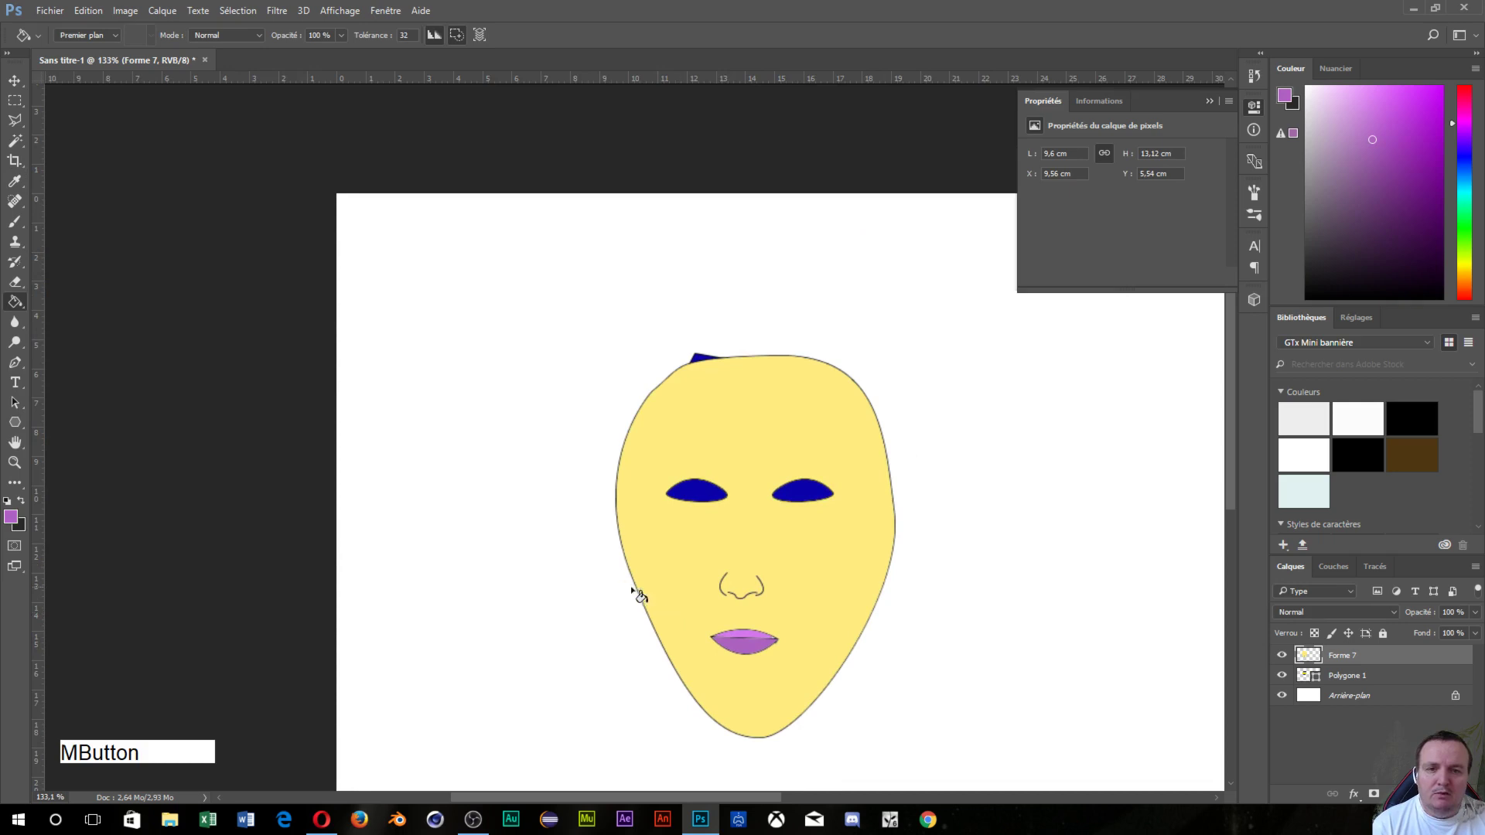
left_click(17, 79)
mouse_move(788, 547)
left_mouse_down()
mouse_move(490, 467)
mouse_move(1038, 373)
mouse_move(977, 528)
left_mouse_up()
left_click_drag(671, 451, 685, 603)
left_click_drag(795, 598, 616, 441)
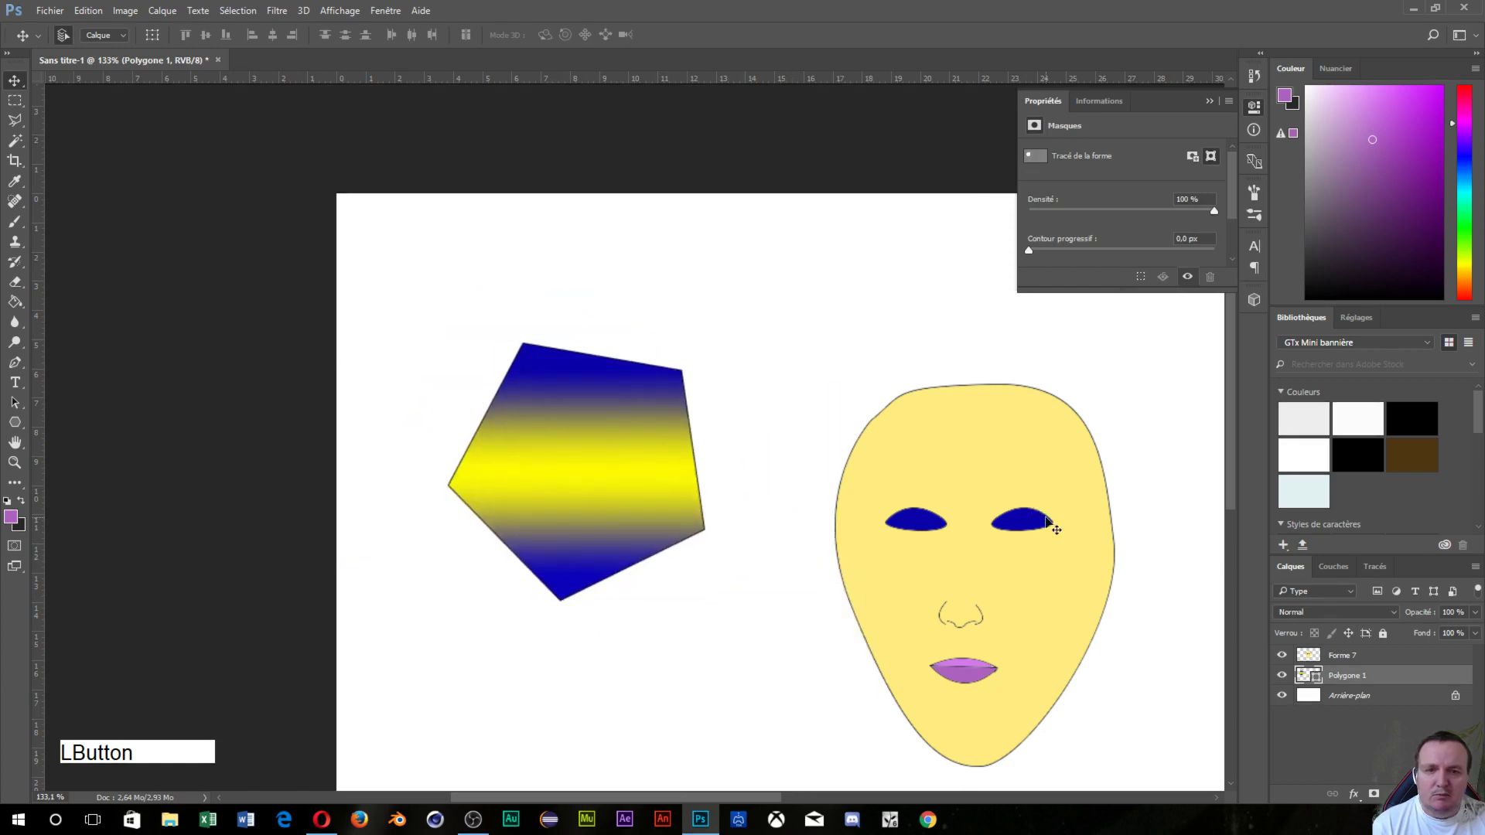
- Move the coloured face up and left until it slightly overlaps the polygon's right side
left_click_drag(1047, 520, 946, 440)
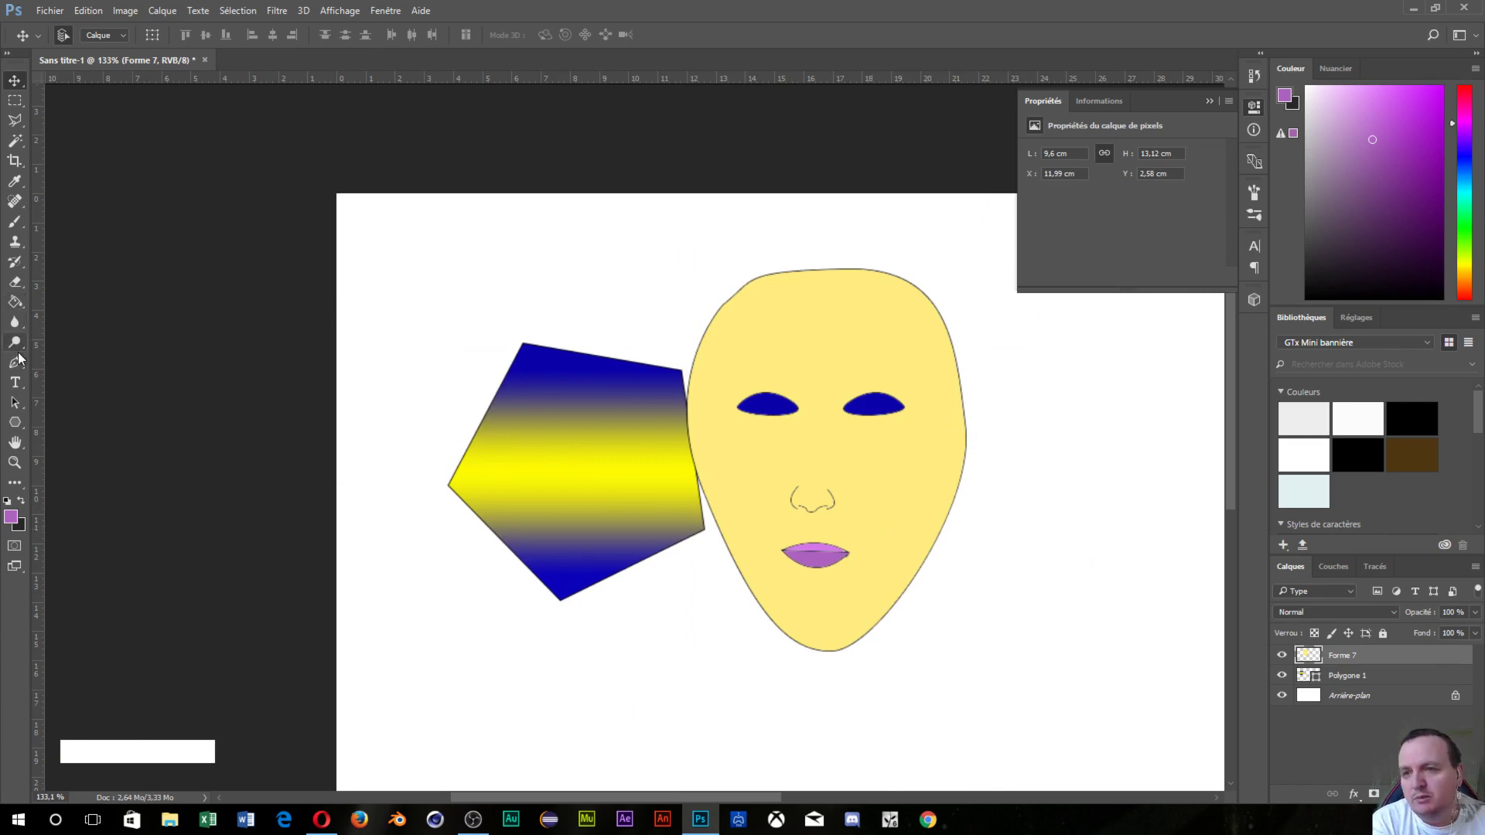
- Draw an open two-point curve about 105 px wide and 63 px high above the polygon with the Pen tool
left_click(17, 360)
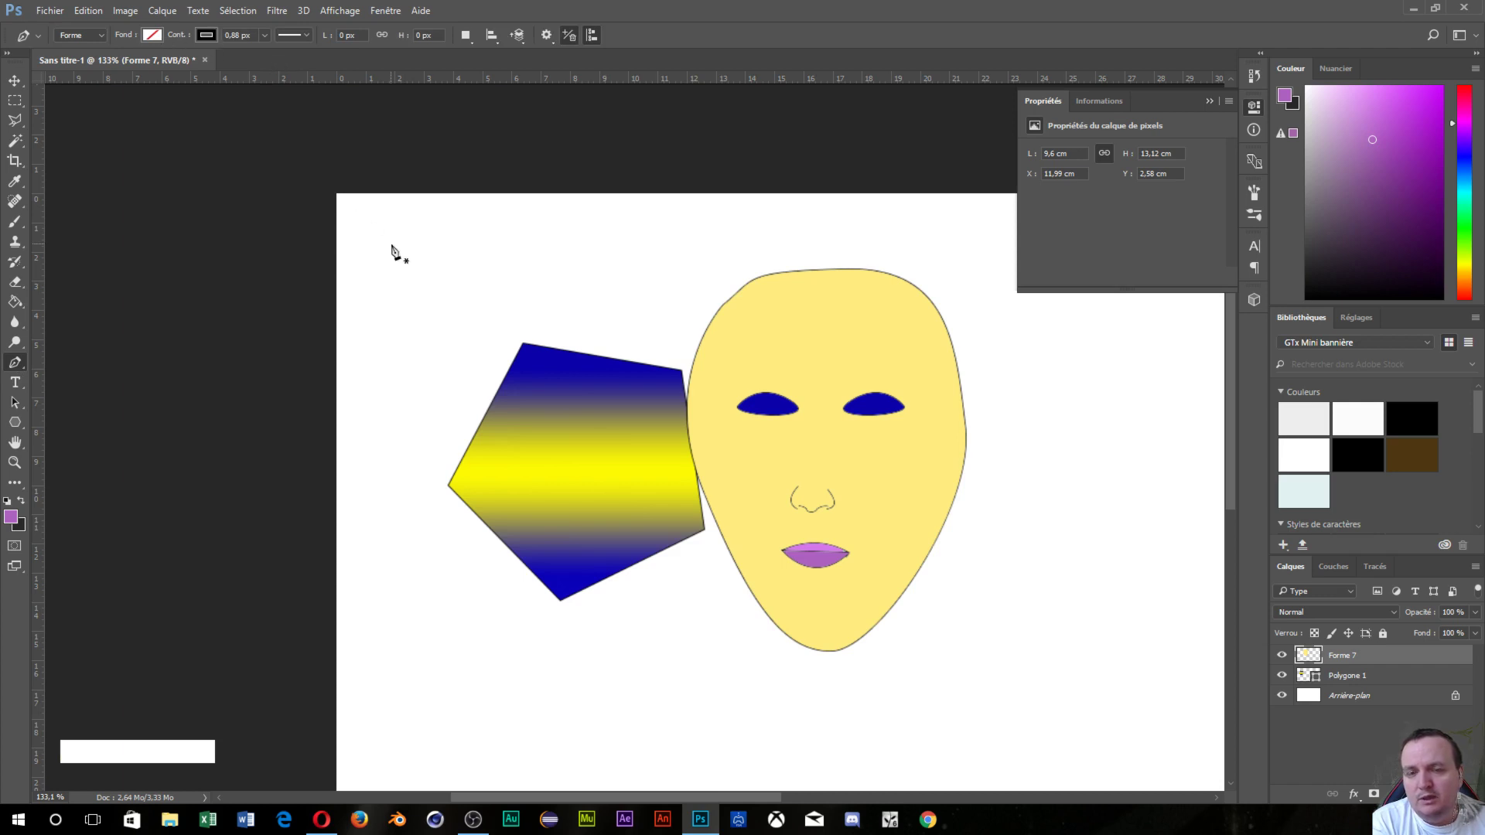
left_click(563, 273)
left_click_drag(454, 331, 438, 424)
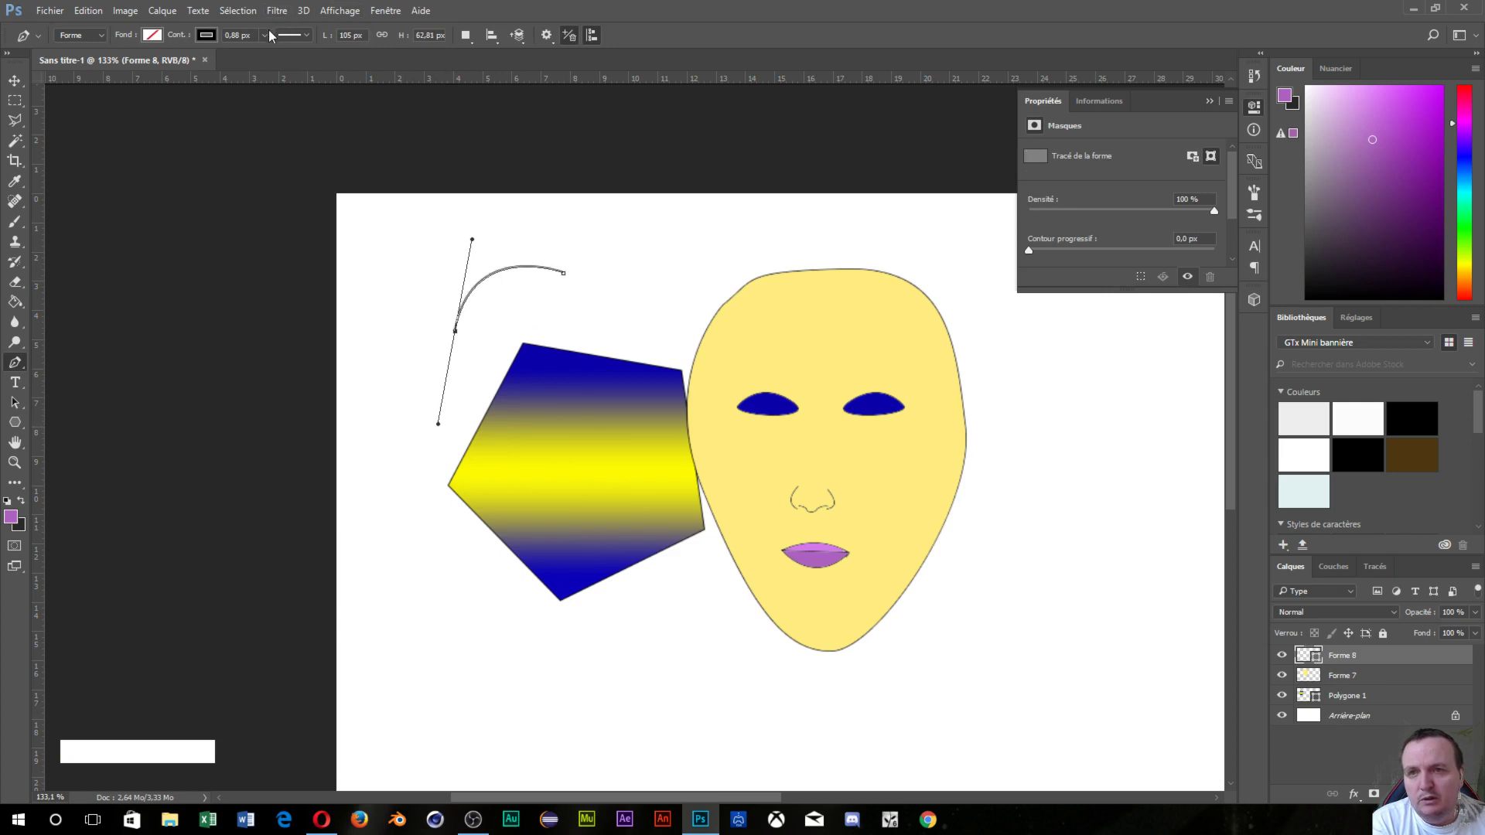
- Try the dashed, dotted and solid stroke presets on the new curve, finishing on the dotted one
left_click(308, 37)
left_click(315, 108)
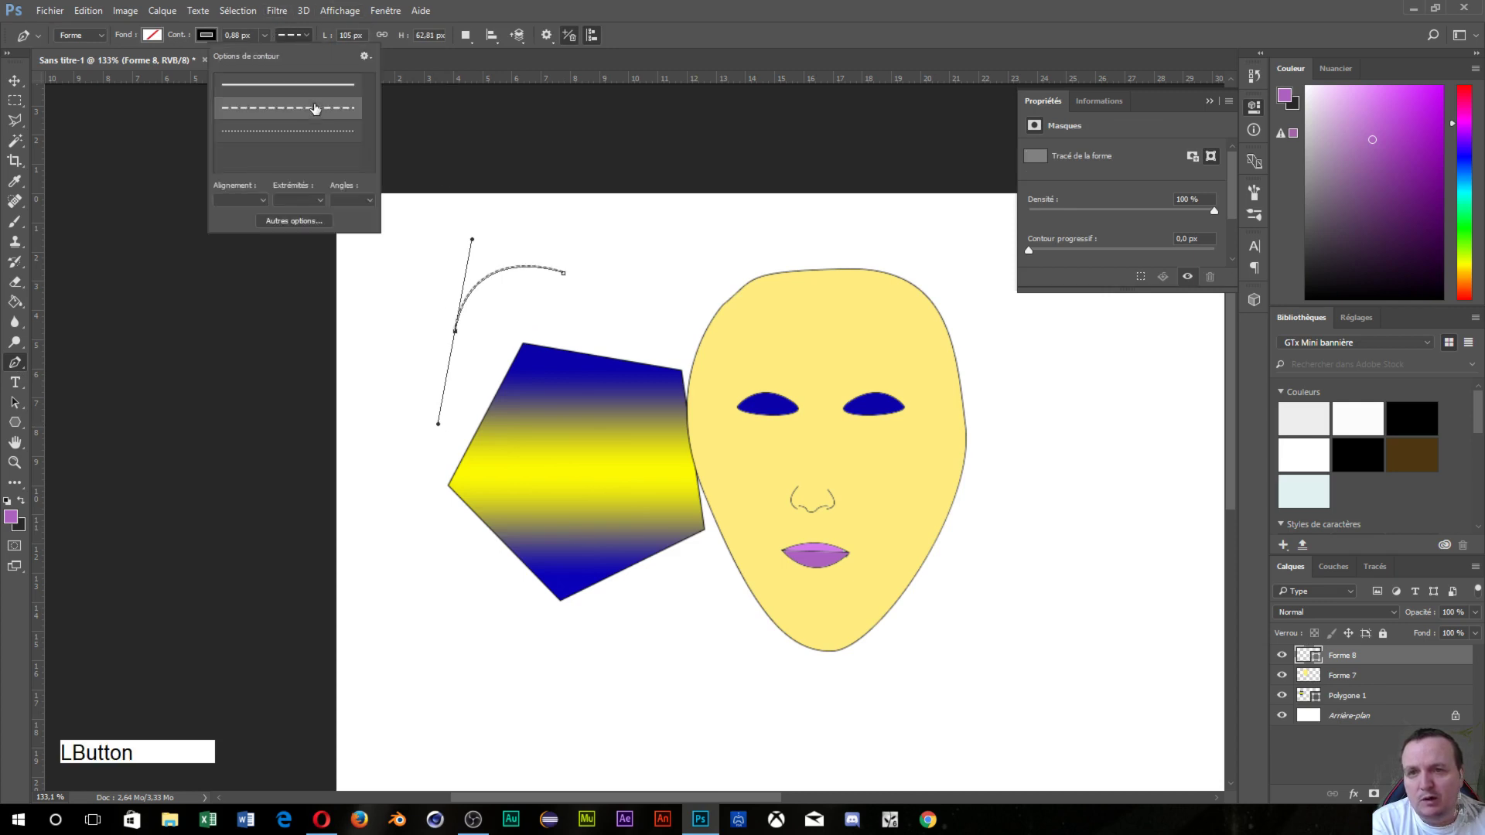
left_click(302, 31)
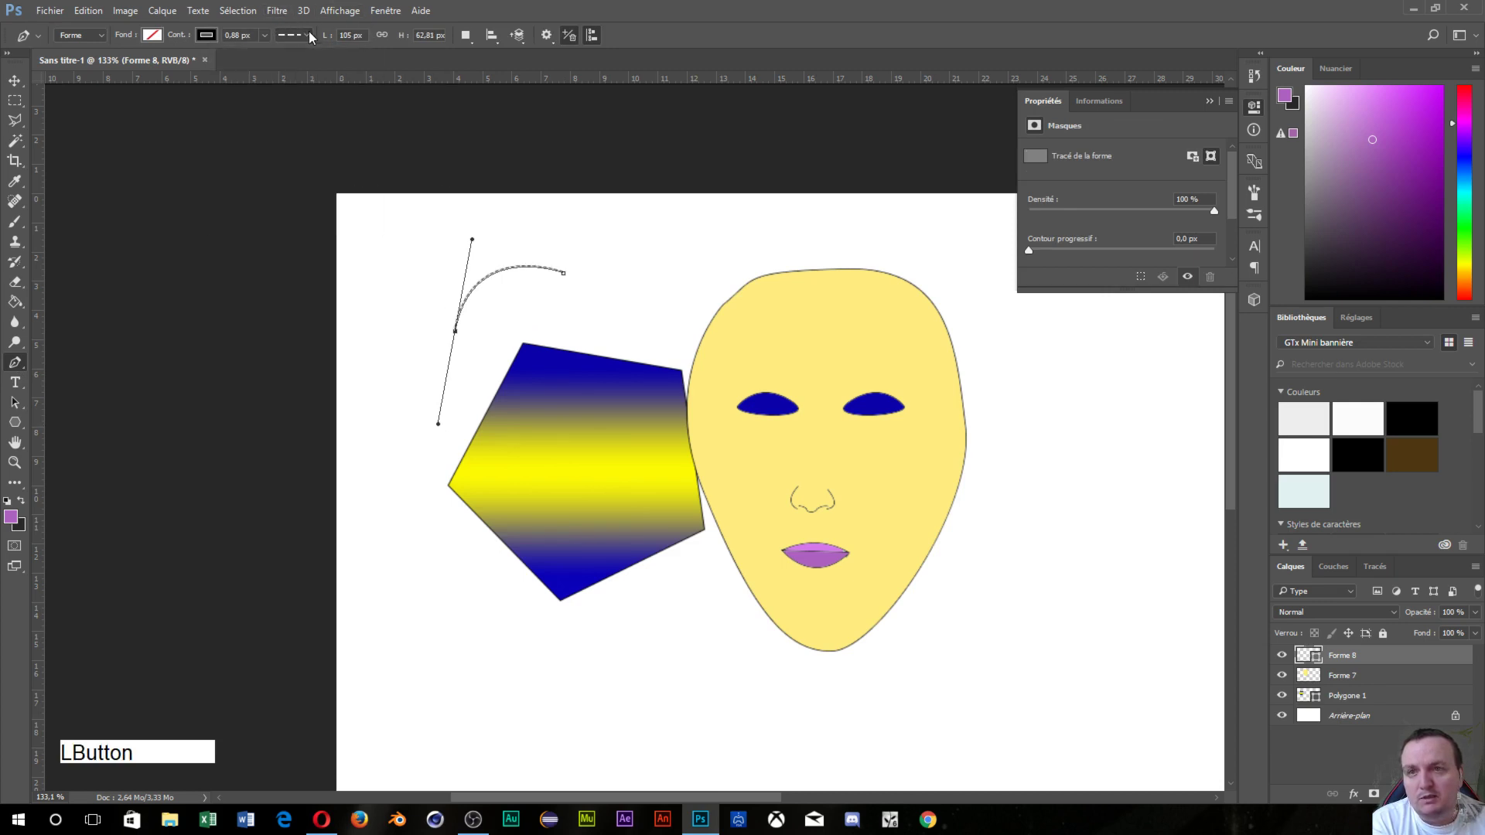
left_click(303, 36)
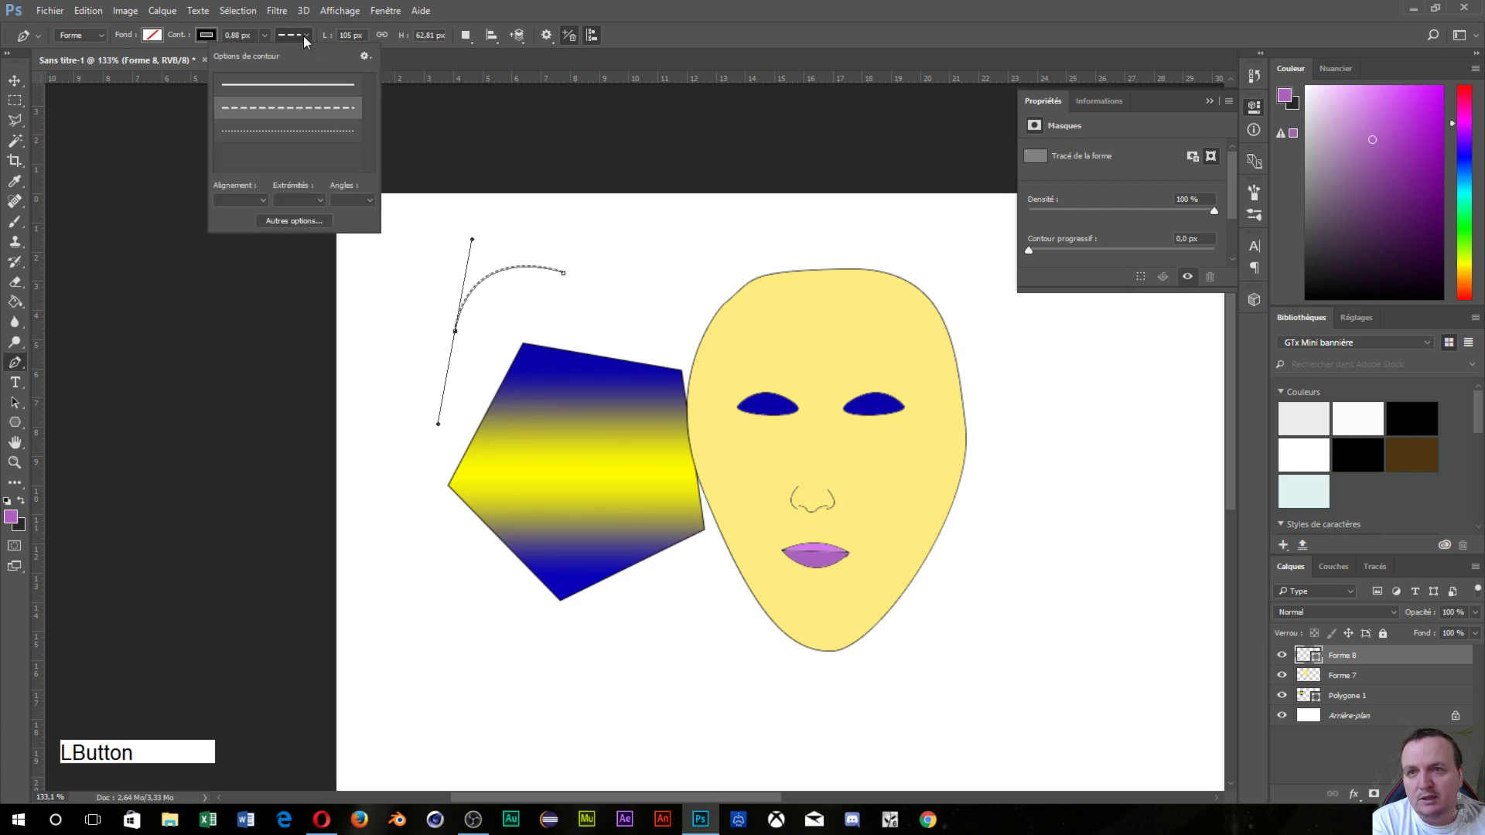
left_click(312, 133)
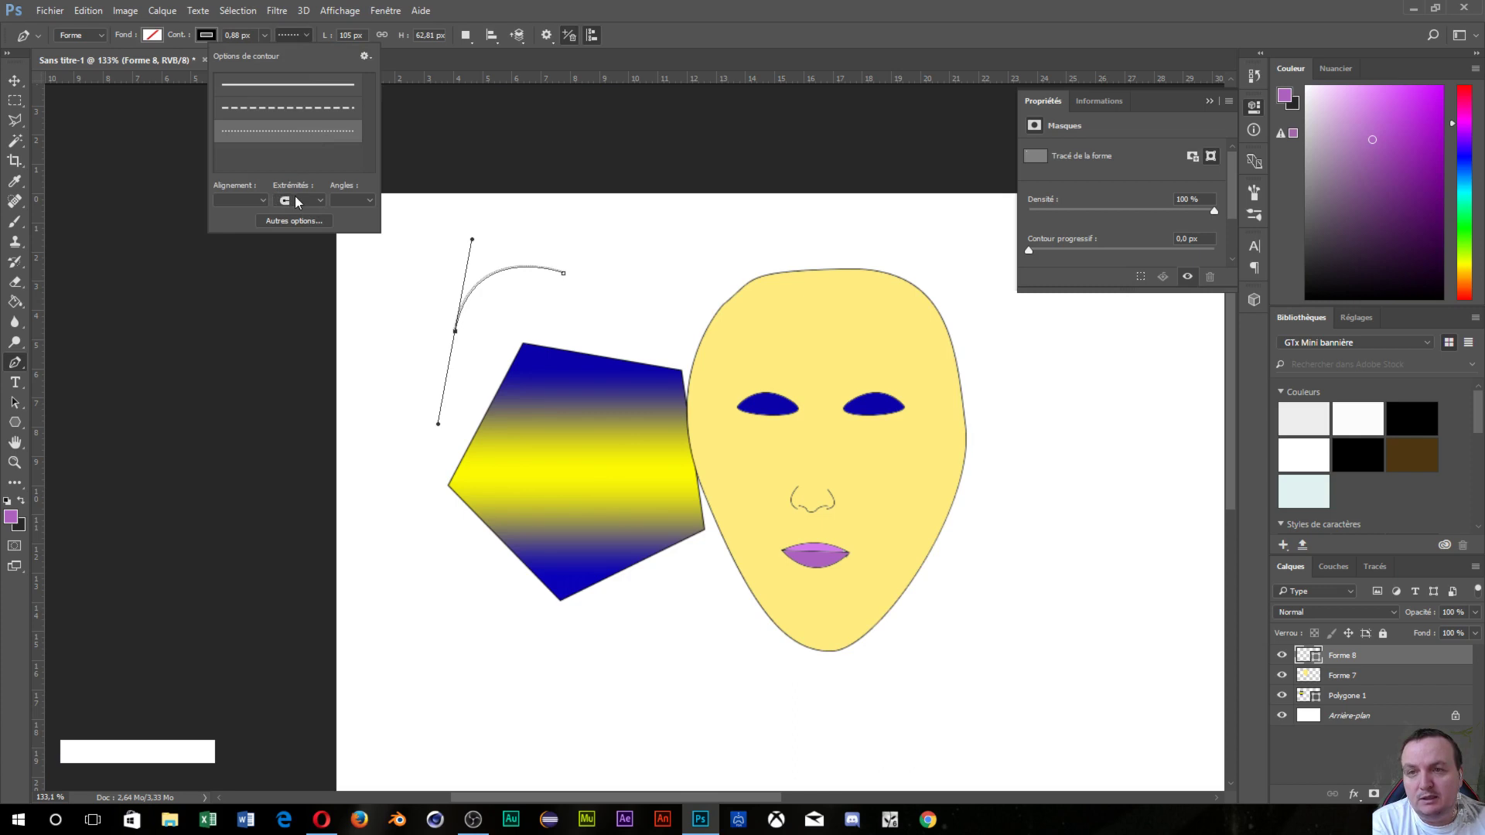
left_click(272, 106)
left_click(270, 92)
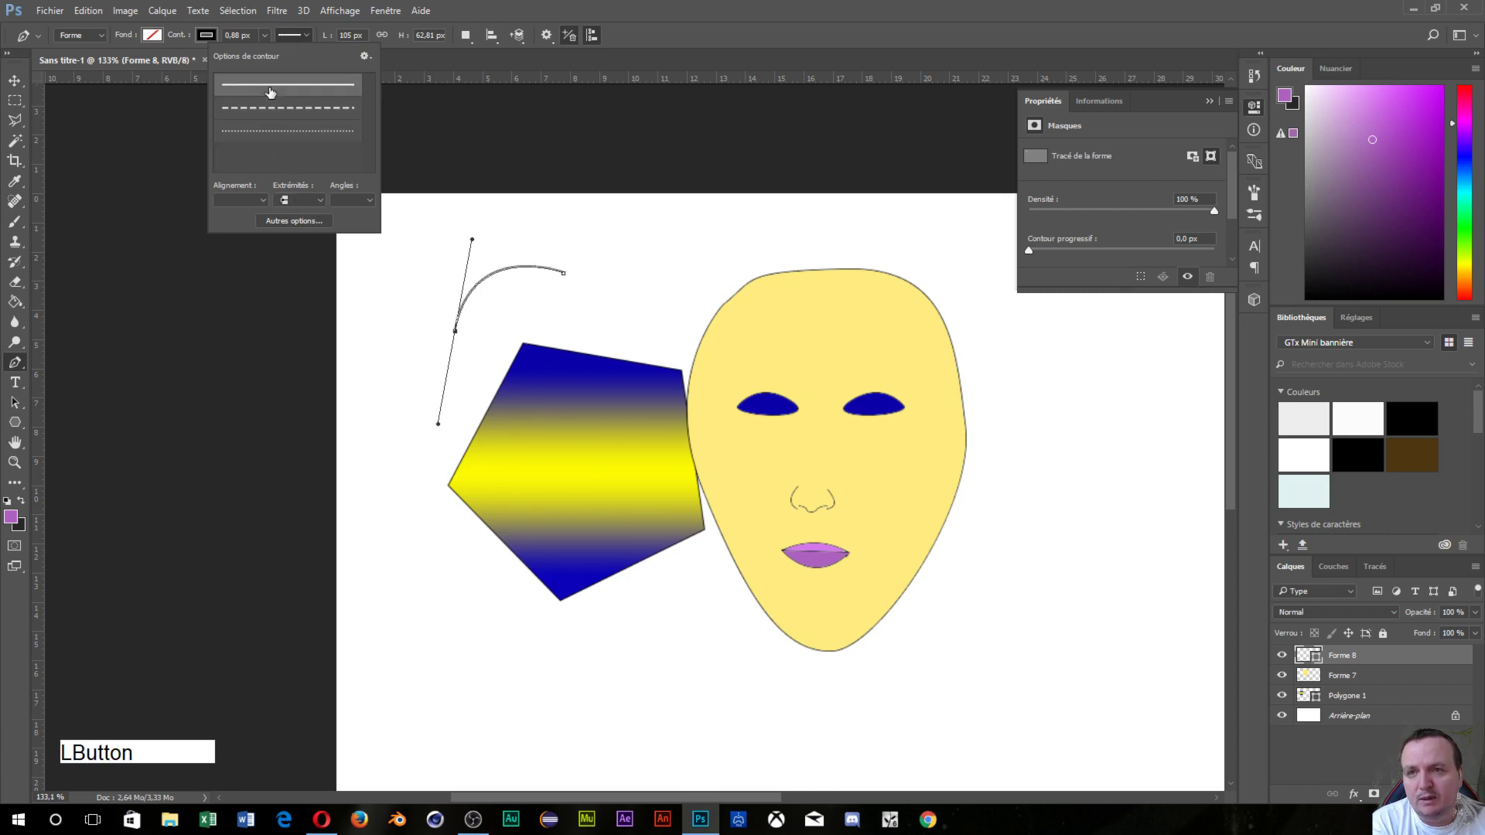
left_click(276, 107)
left_click(282, 130)
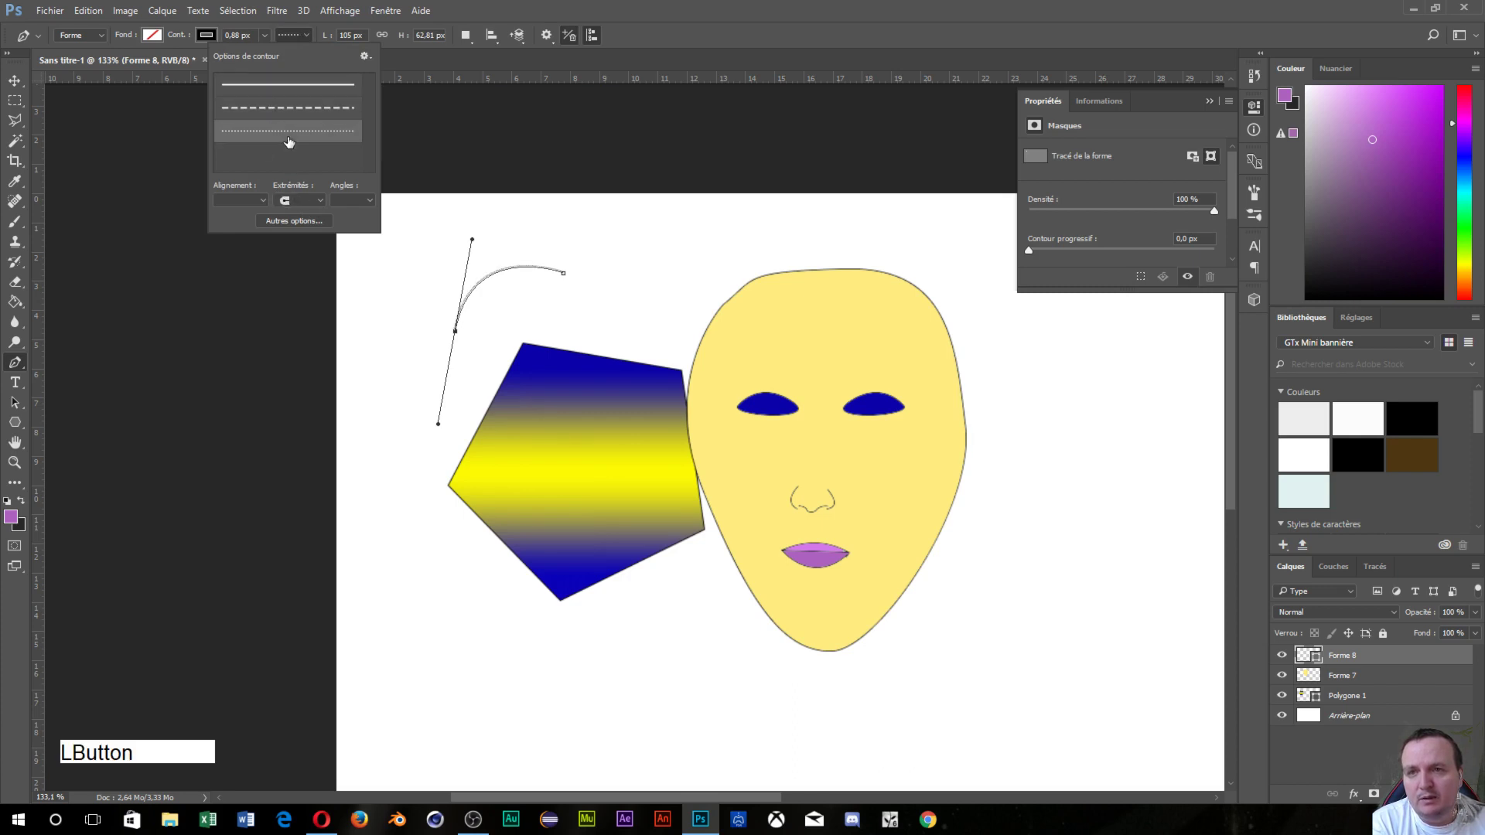
- Look through the end-cap choices and return the curve's stroke to the solid preset
left_click(321, 199)
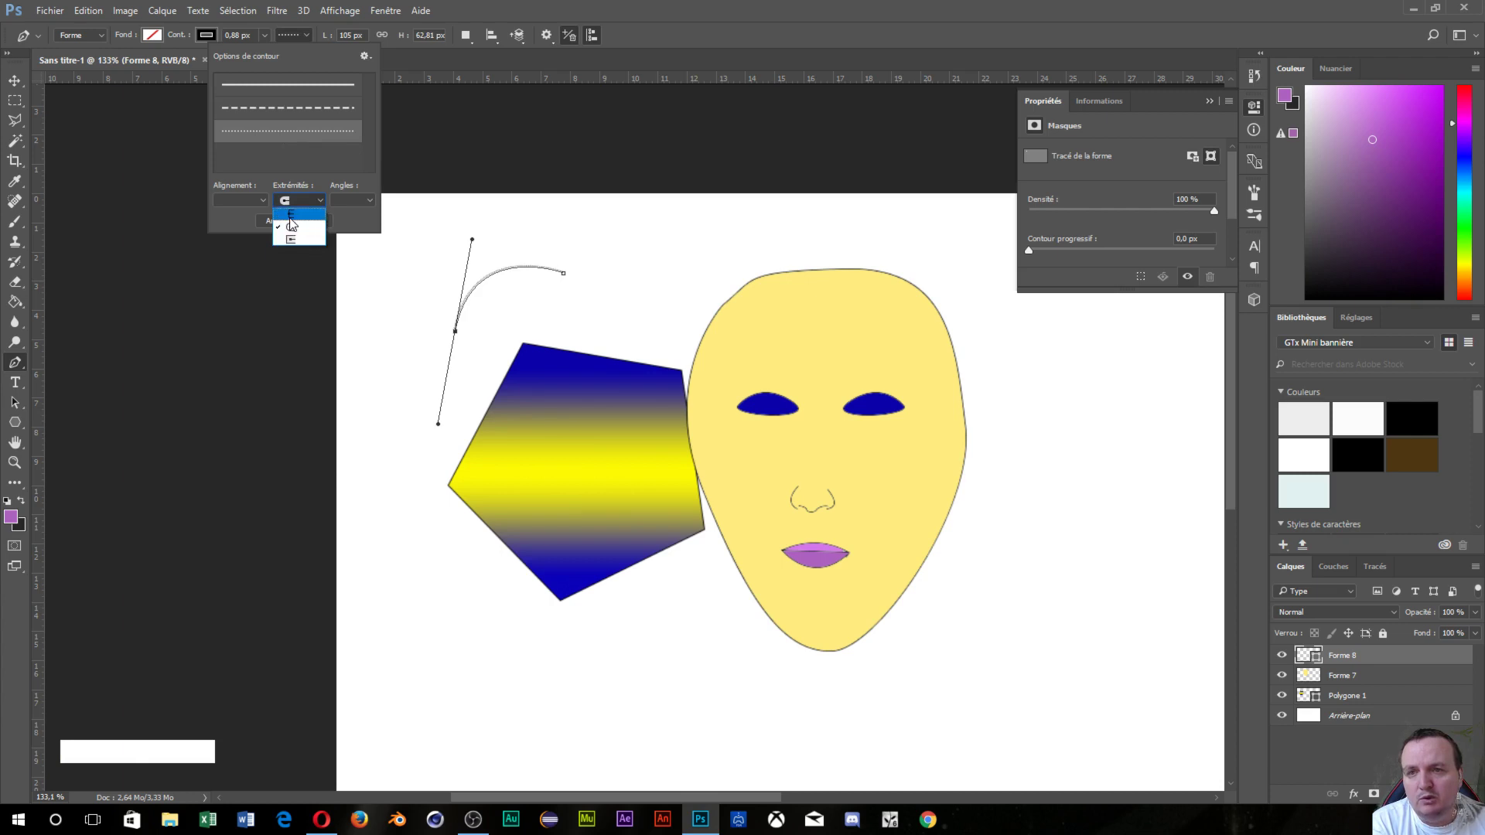
left_click(289, 86)
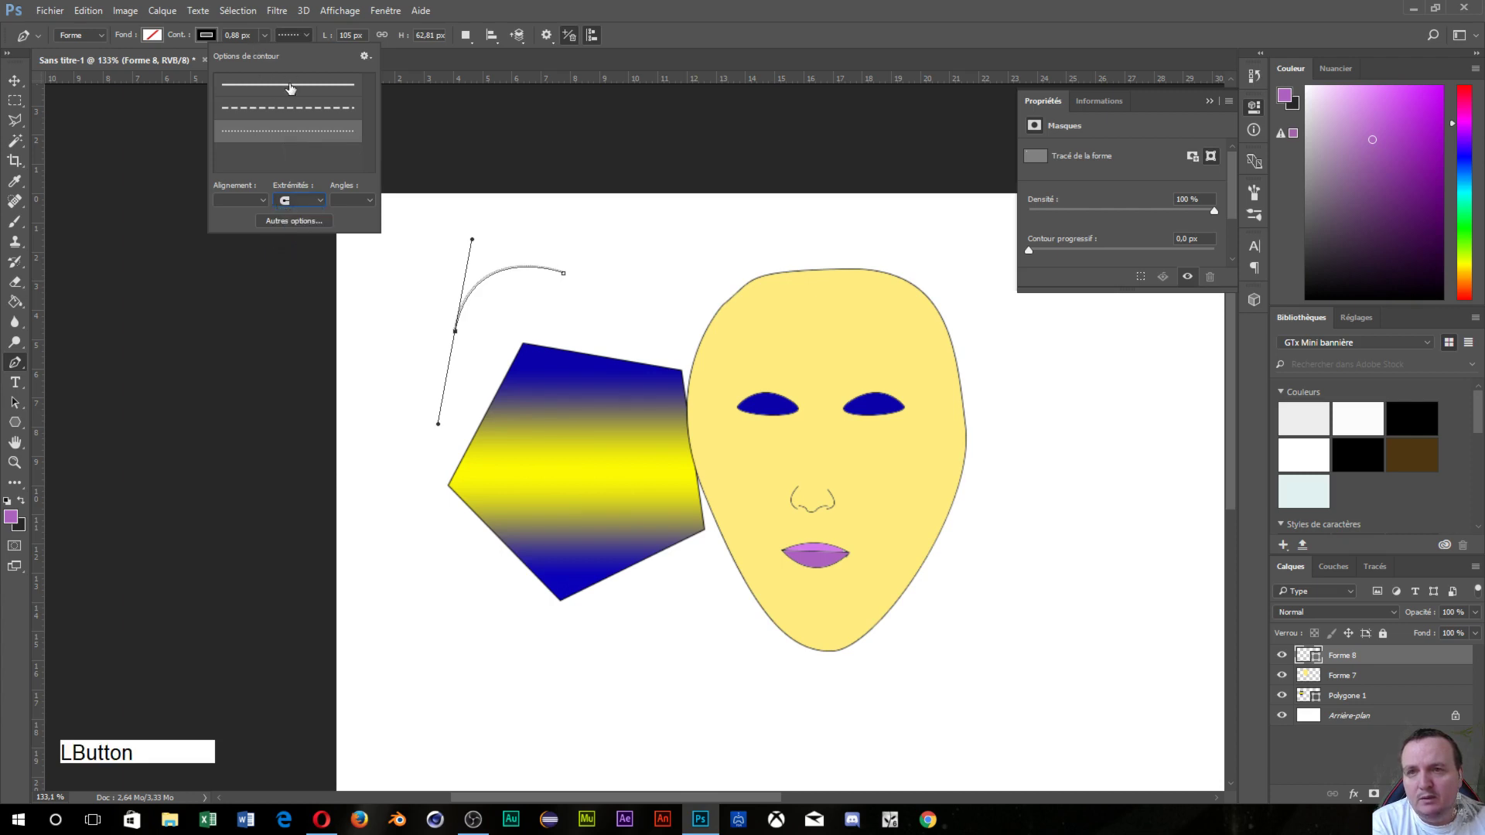
left_click(322, 199)
left_click(322, 200)
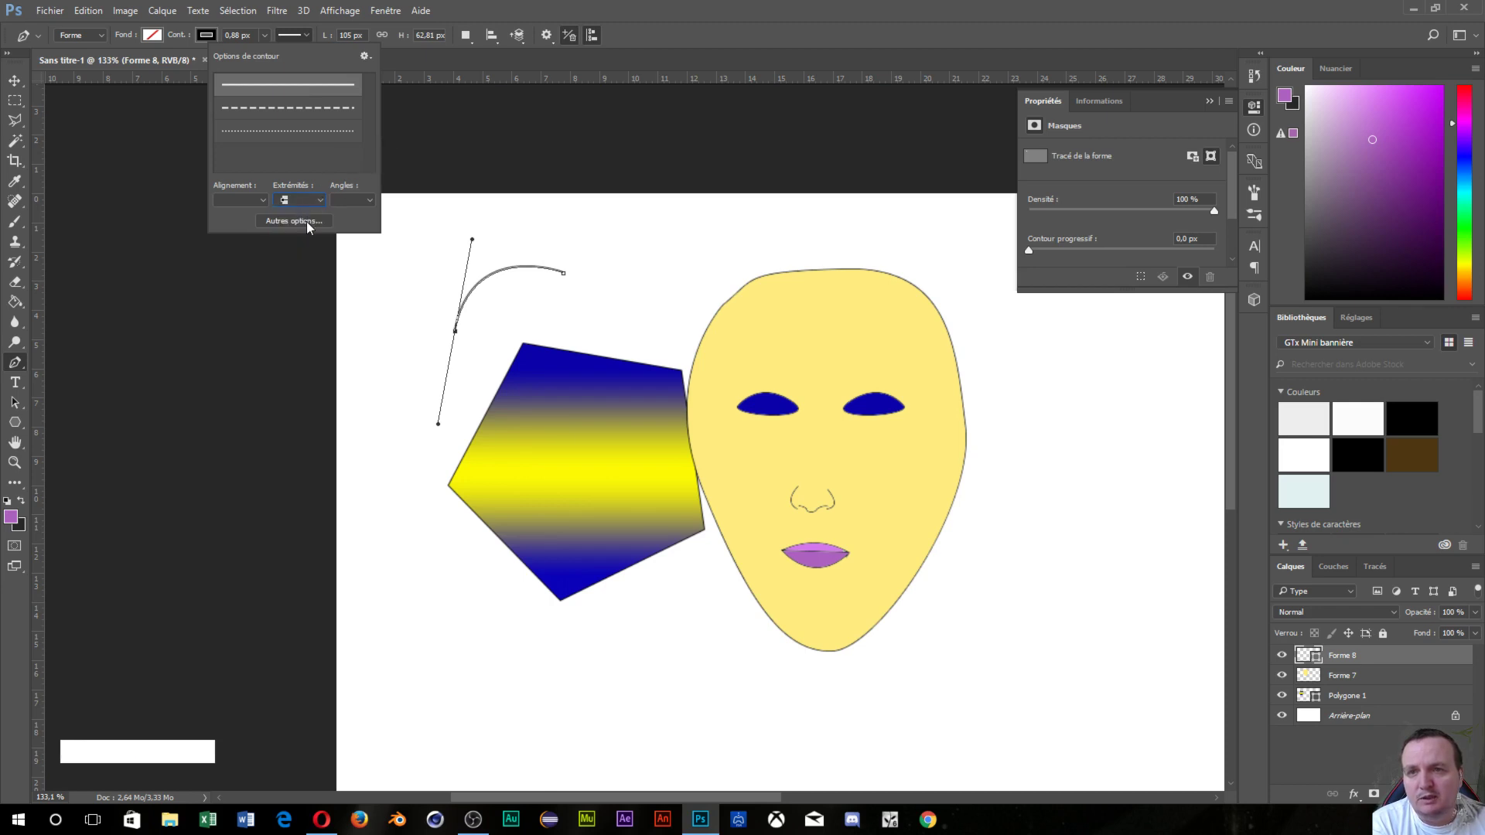
- Enable a dashed line in the curve's advanced stroke options and set the first dash length to 40
left_click(294, 221)
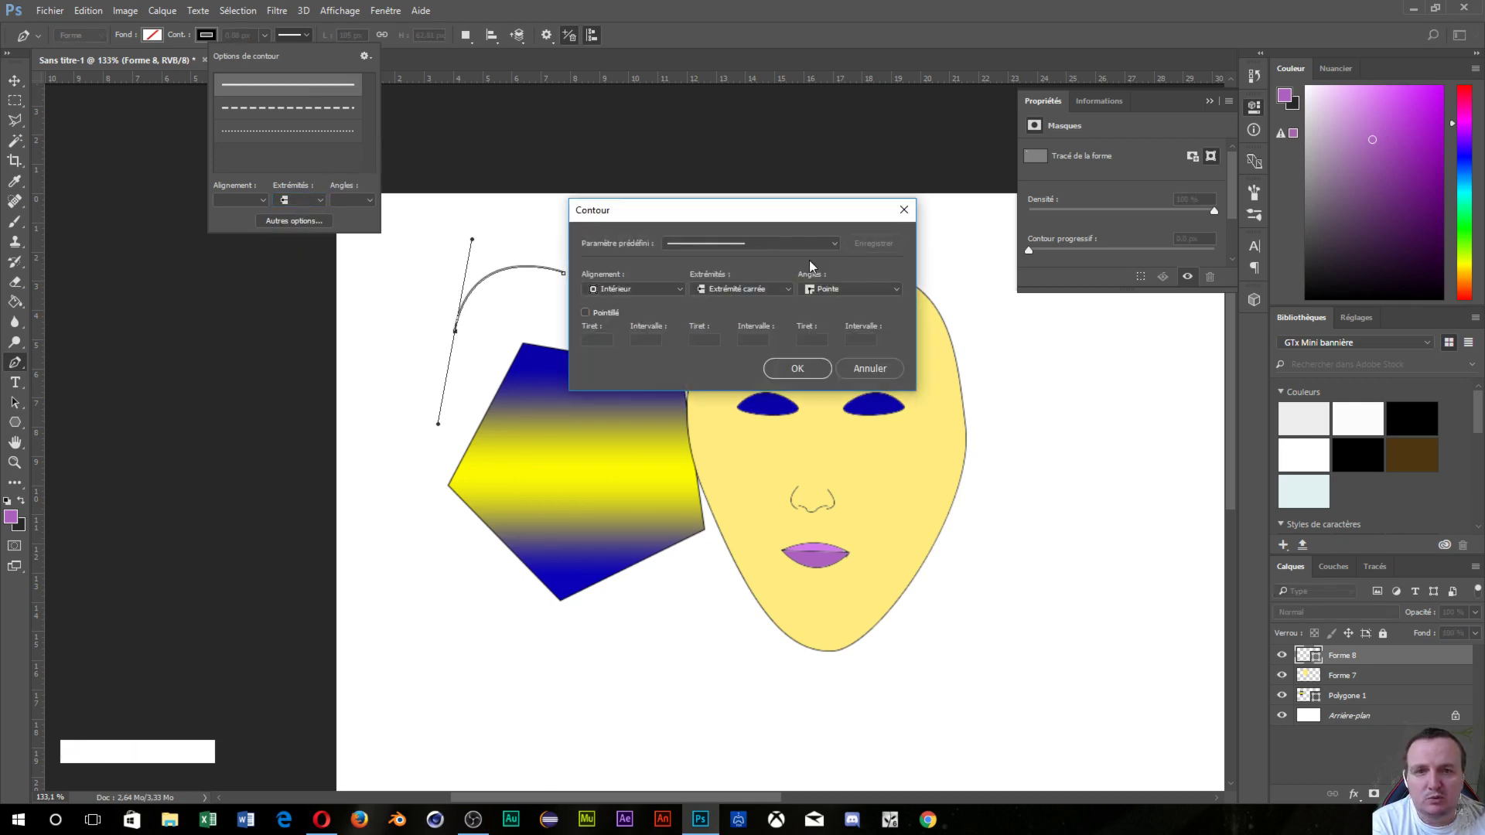
left_click(585, 312)
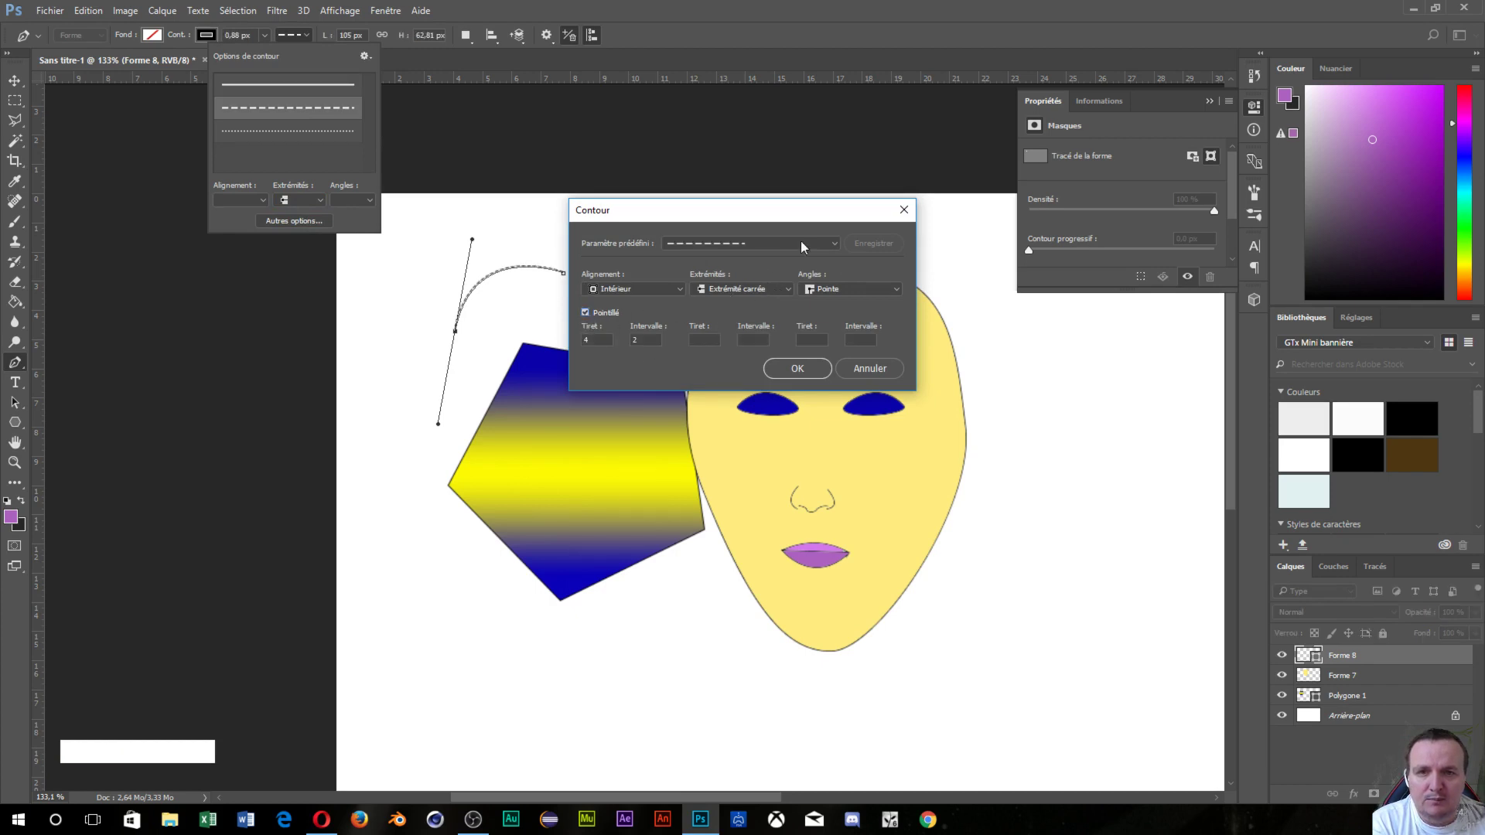
left_click(832, 246)
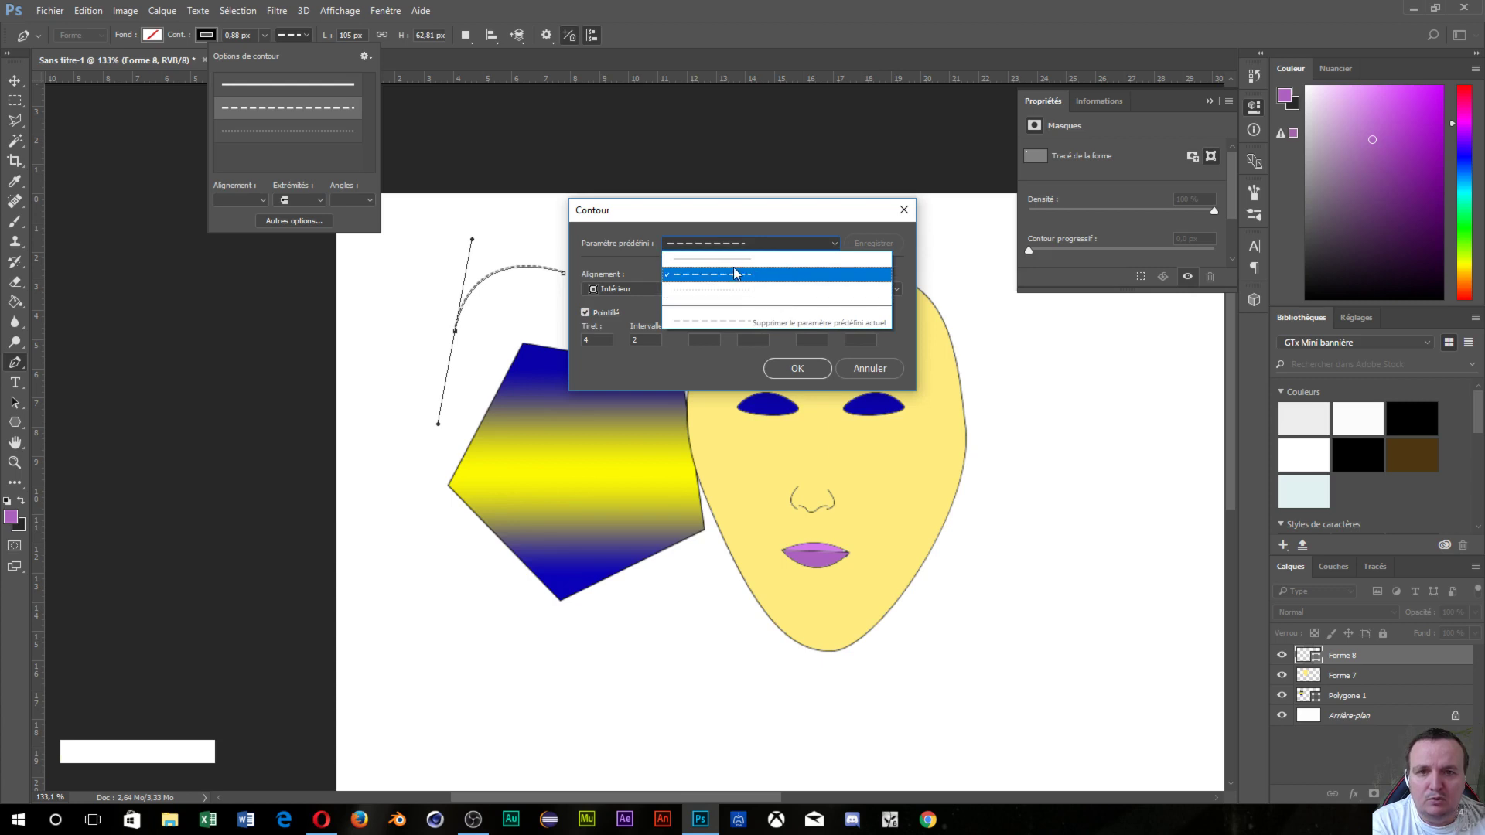
left_click(825, 225)
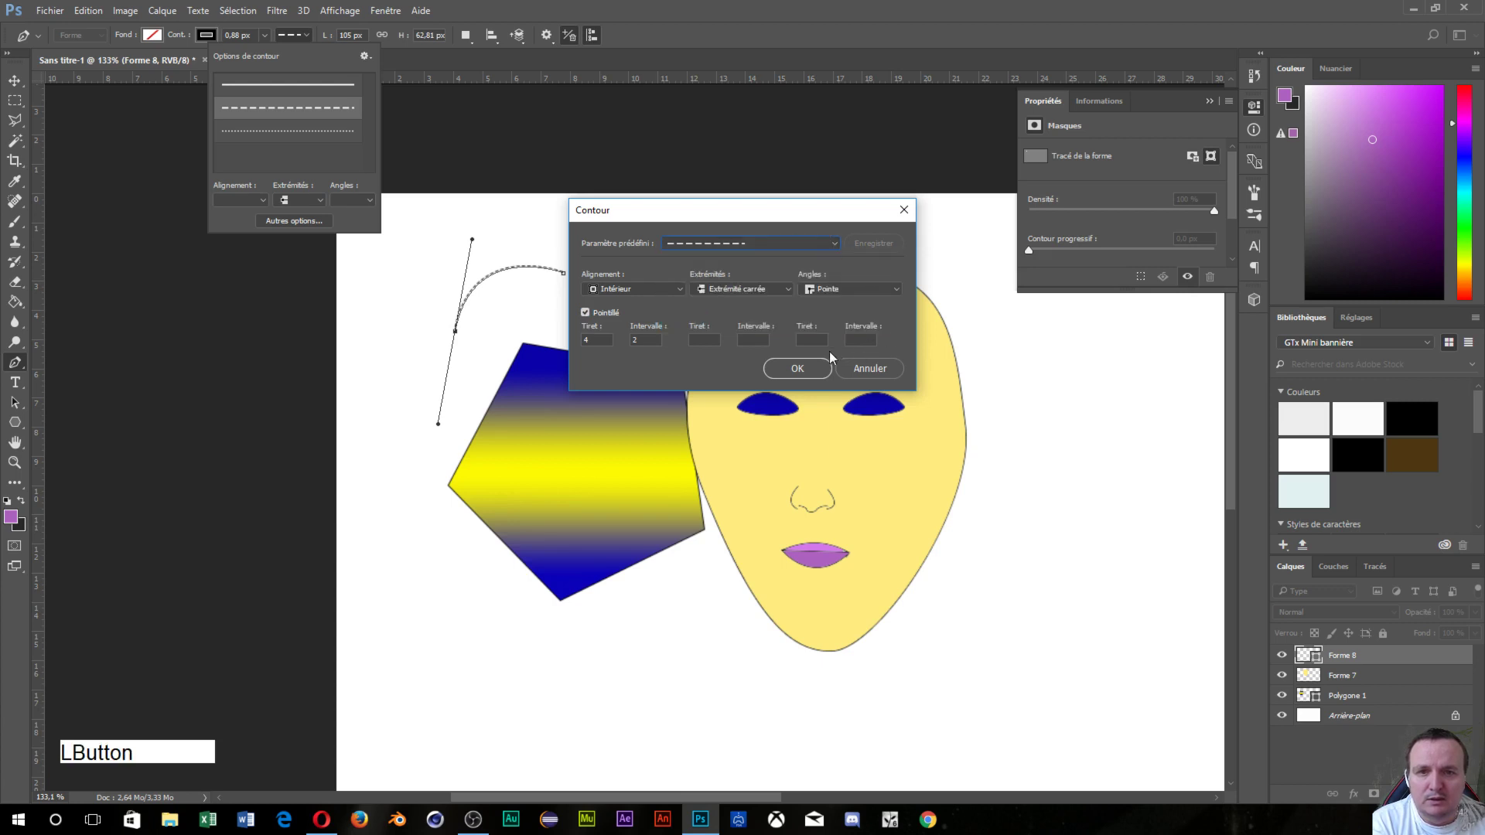
left_click_drag(599, 346, 587, 344)
left_click(605, 339)
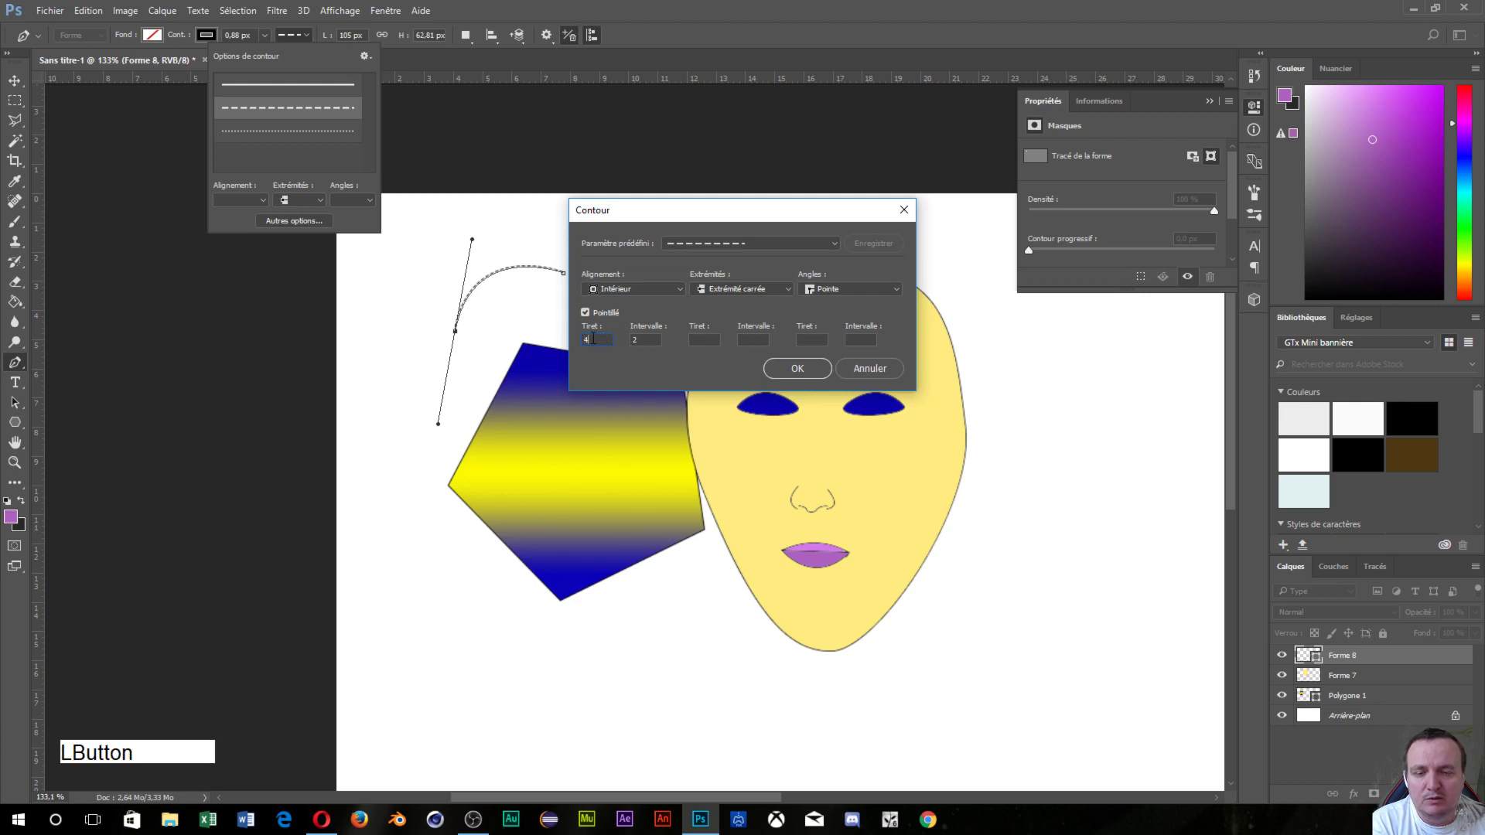
type("0")
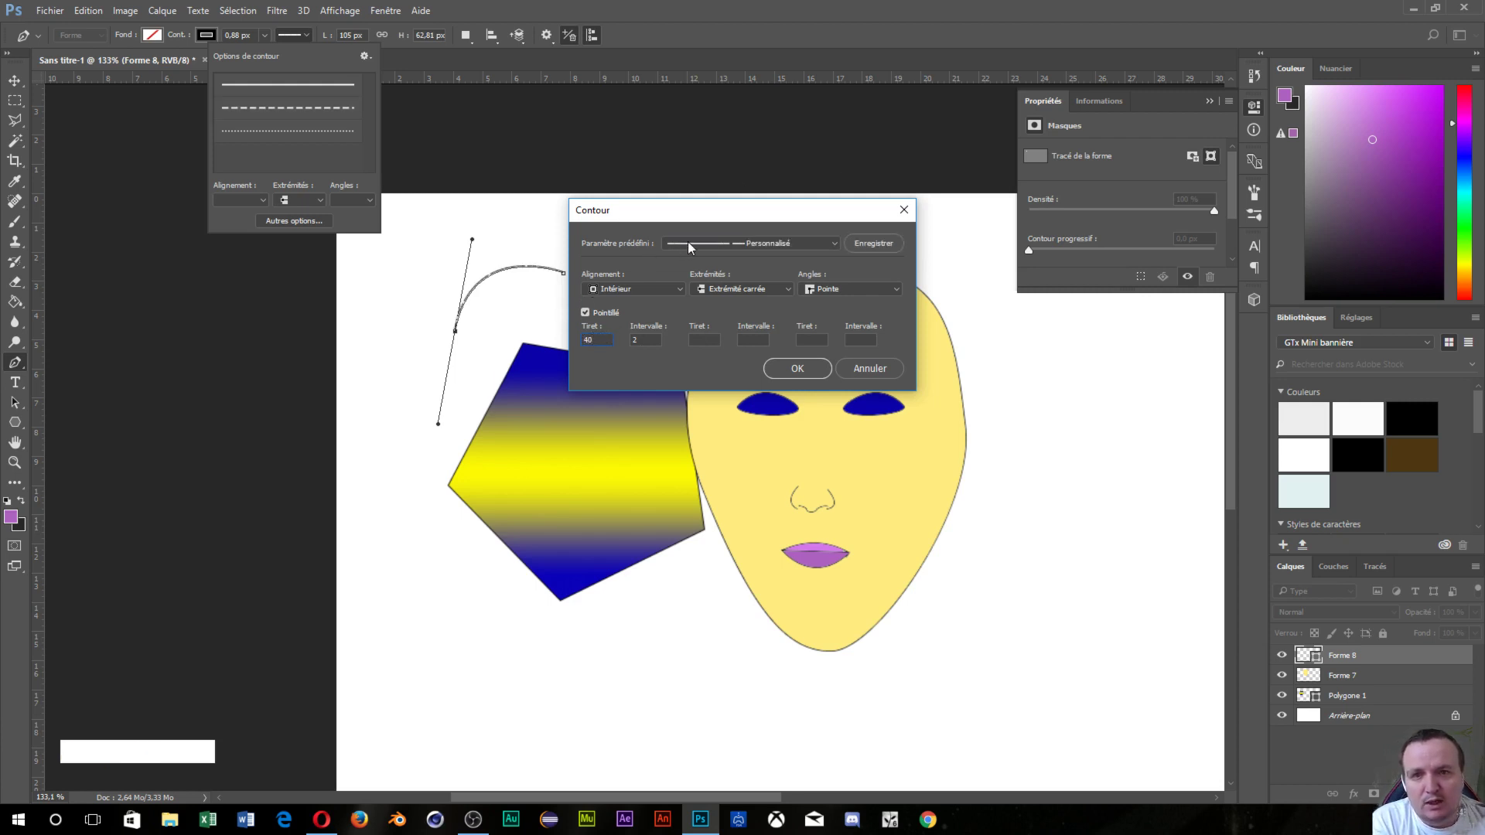
- Set the first dash length to 2 and its gap first to 40 and then to 5
left_click(642, 340)
left_click(600, 329)
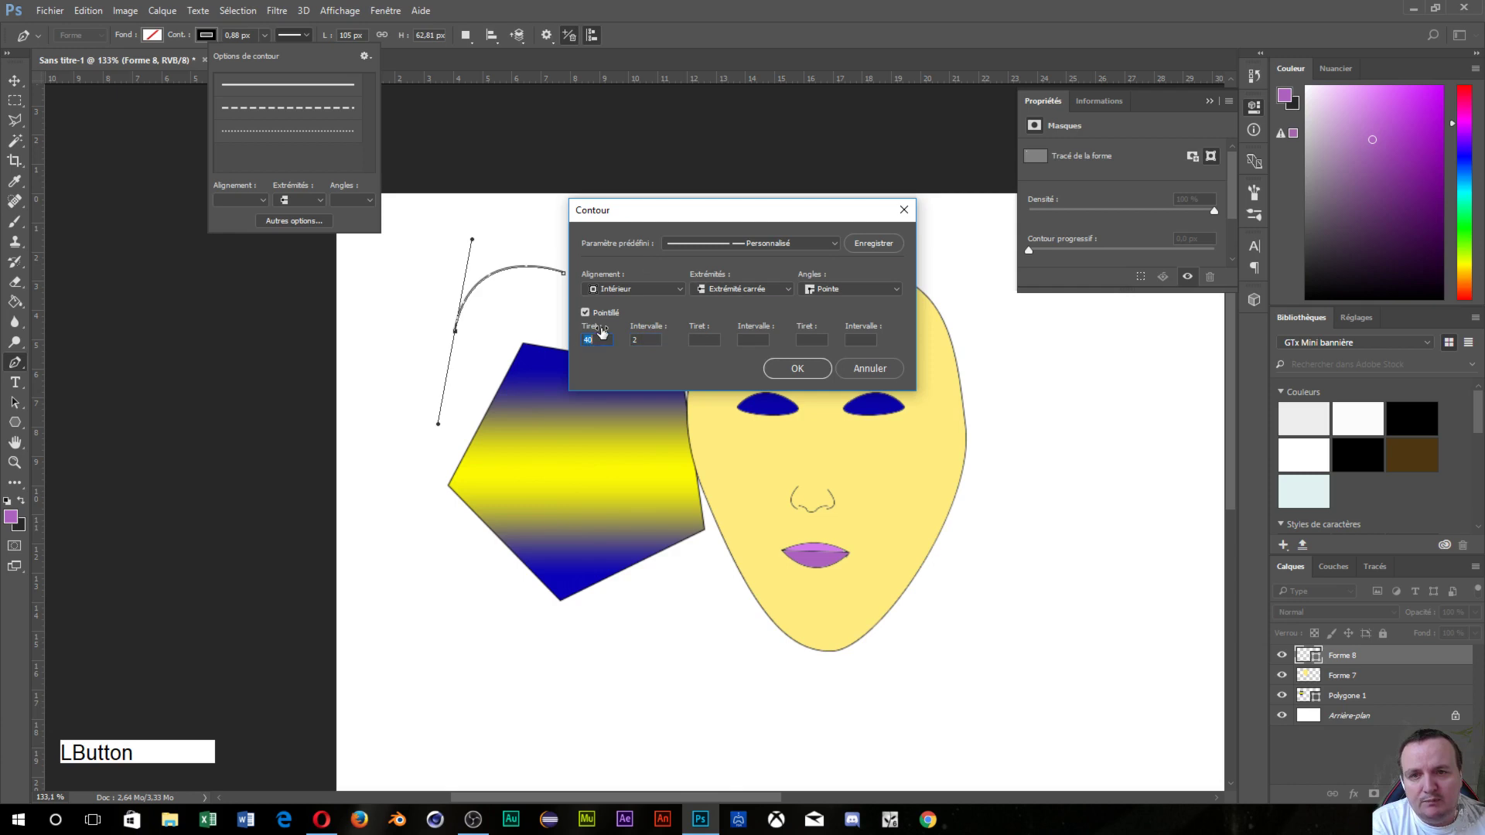
type("2")
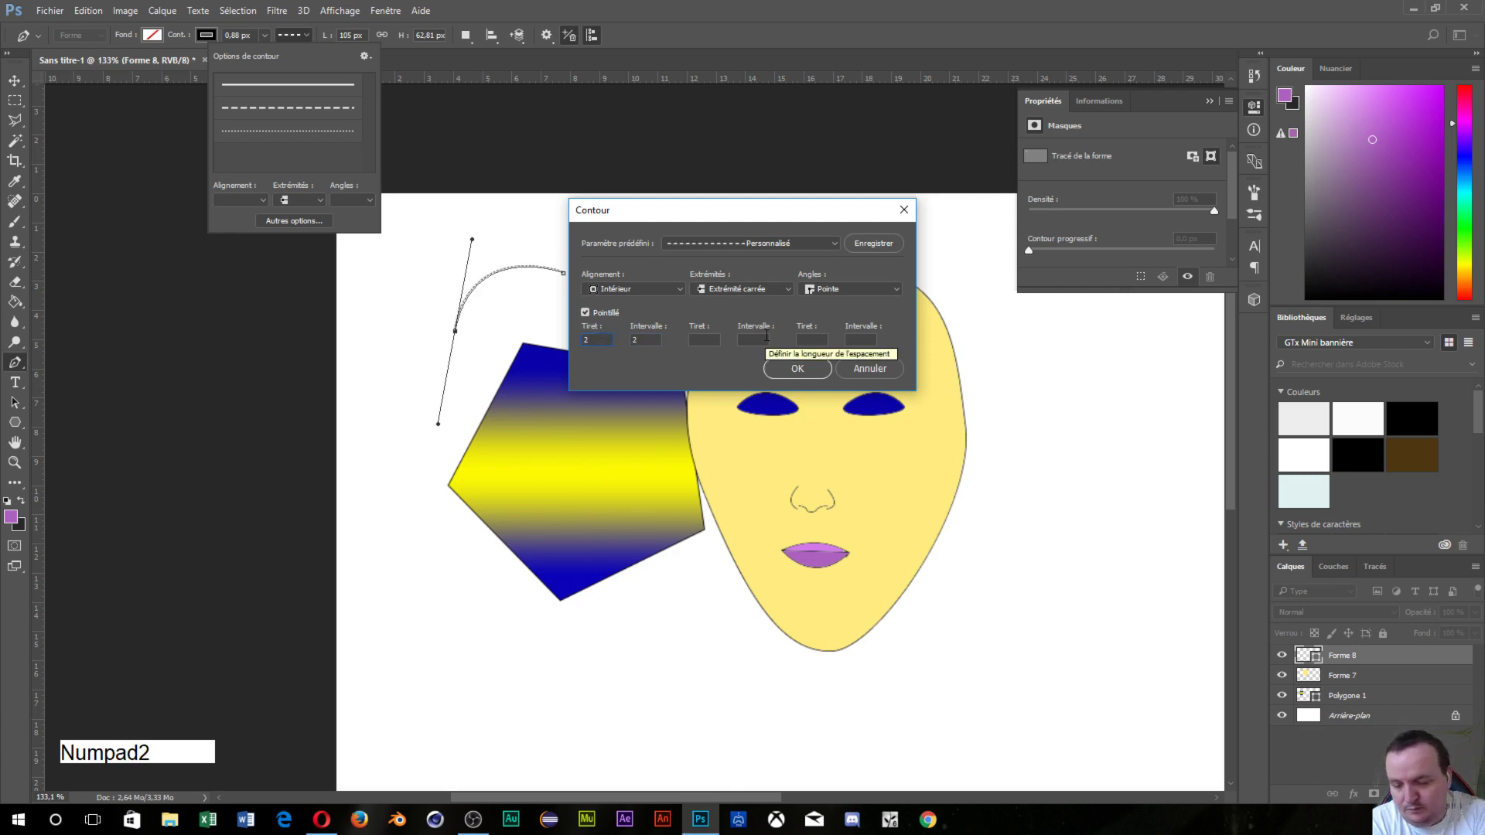
key("Tab")
type("40")
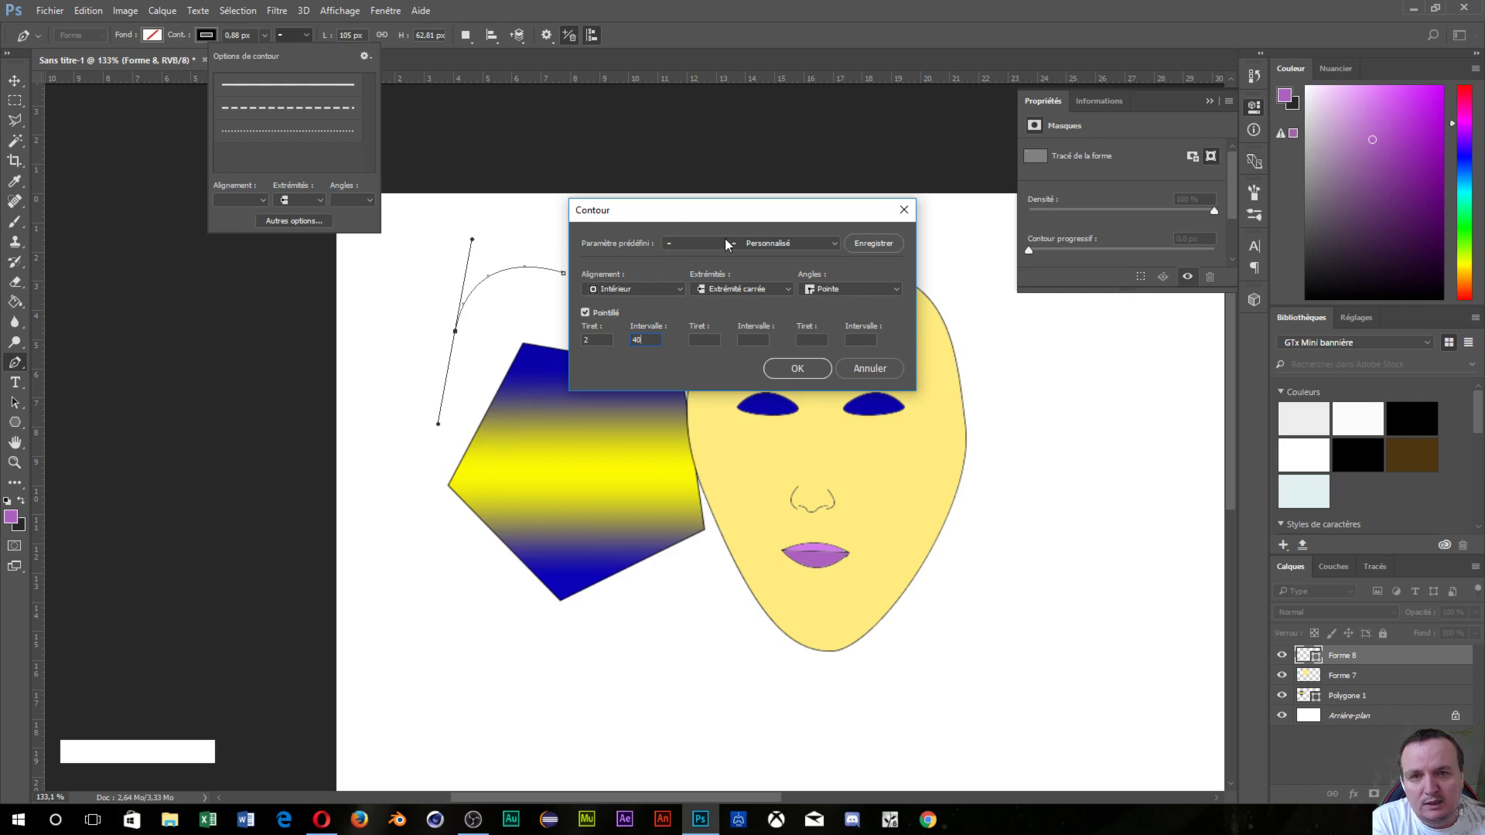
left_click(706, 341)
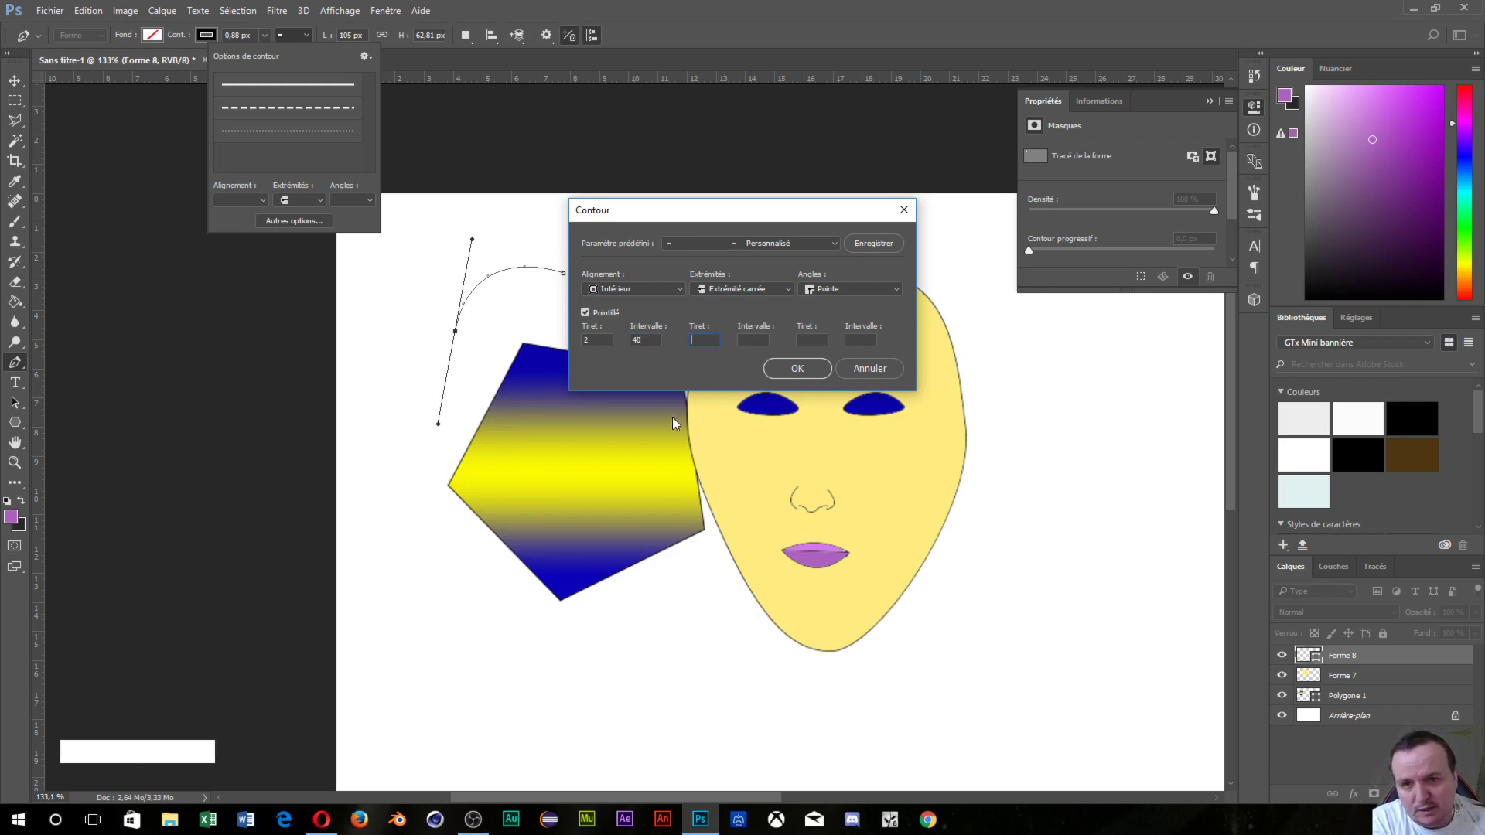
left_click_drag(646, 340, 624, 343)
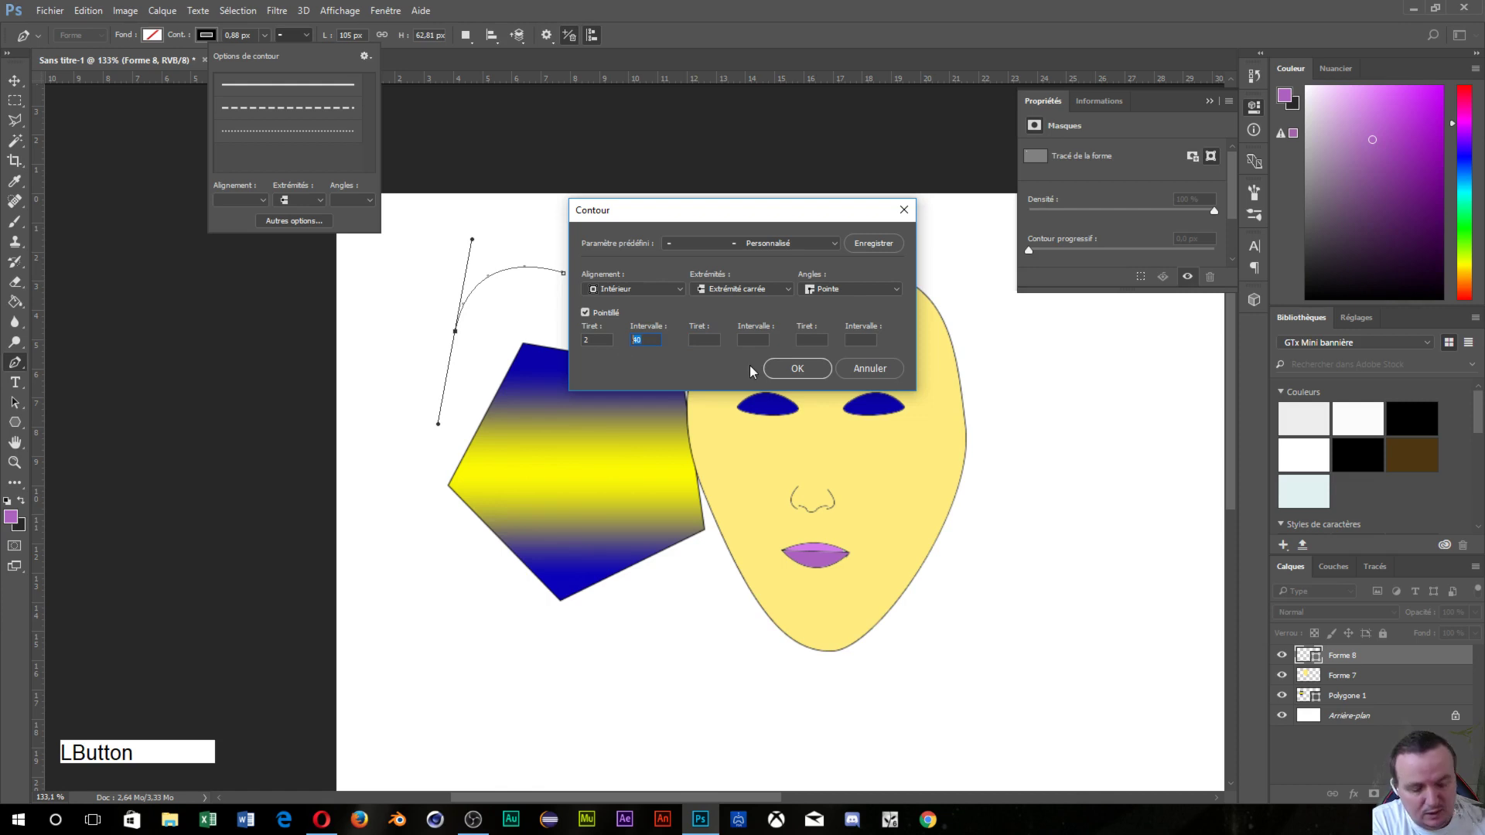
type("5")
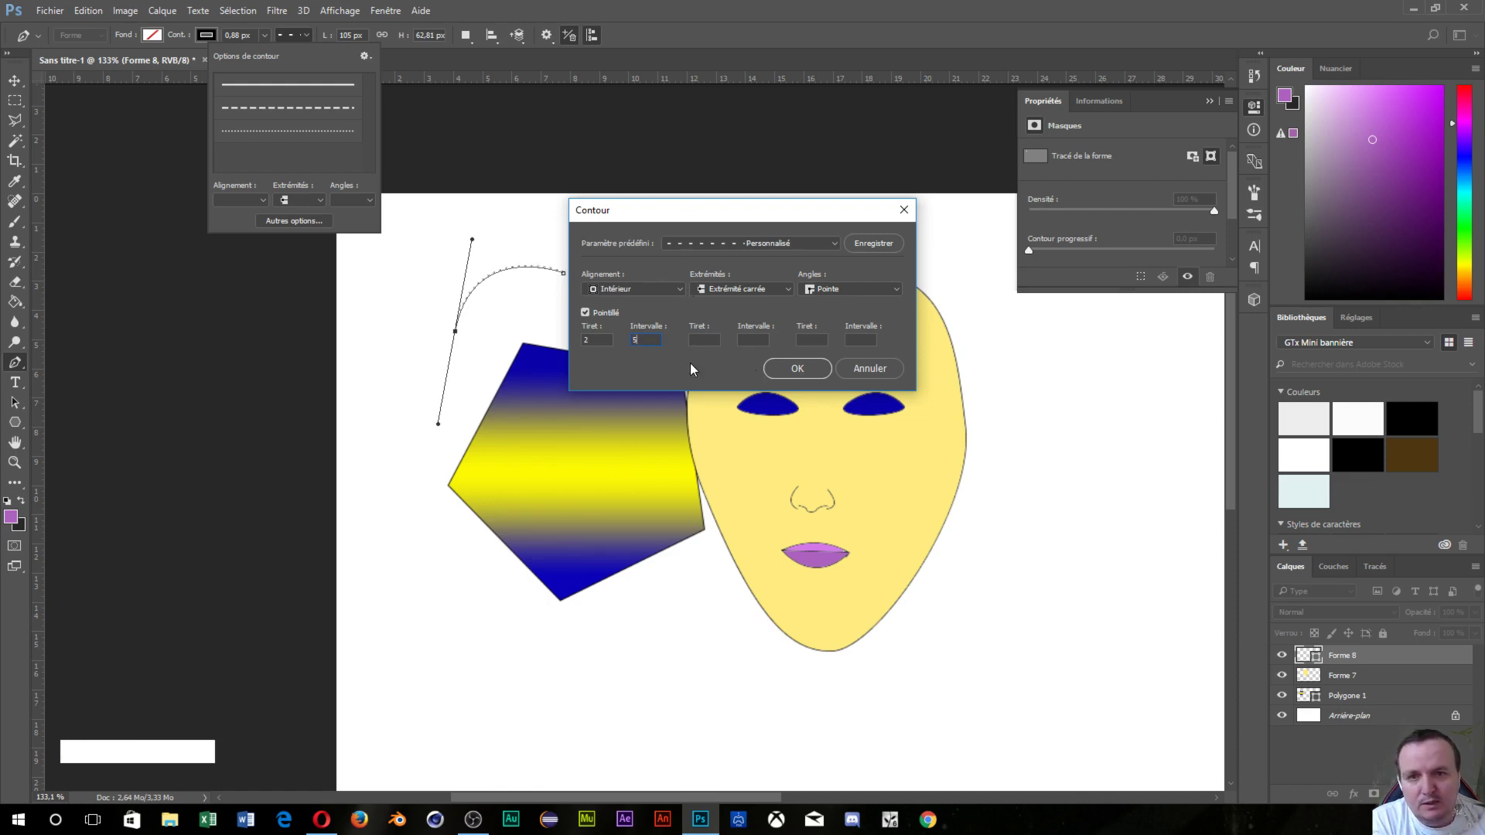
- Set the second dash to 3 with a gap of 1, and the third dash to 1 with a gap of 6
left_click(702, 340)
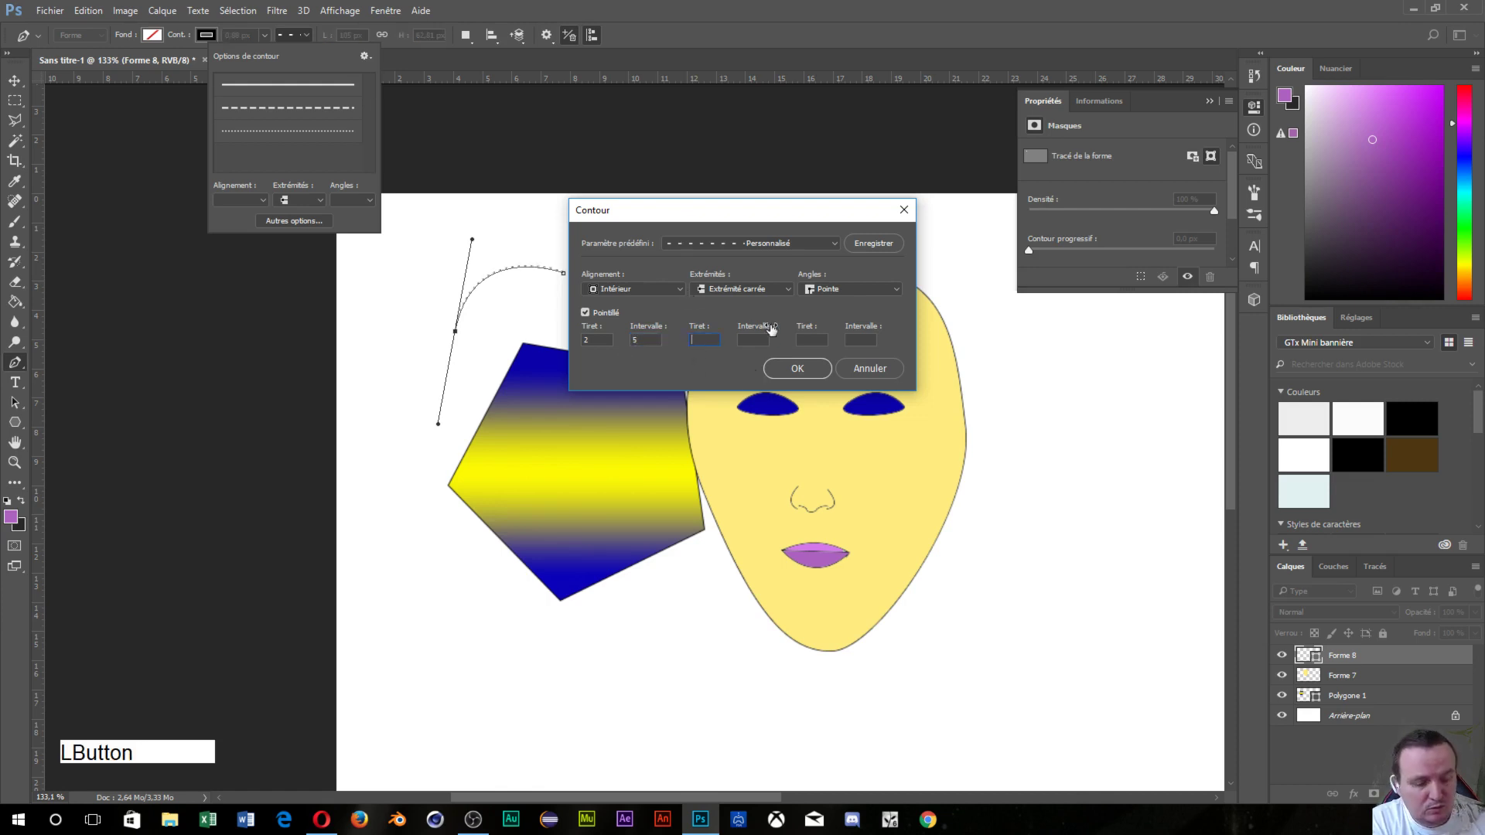
type("3")
left_click(739, 342)
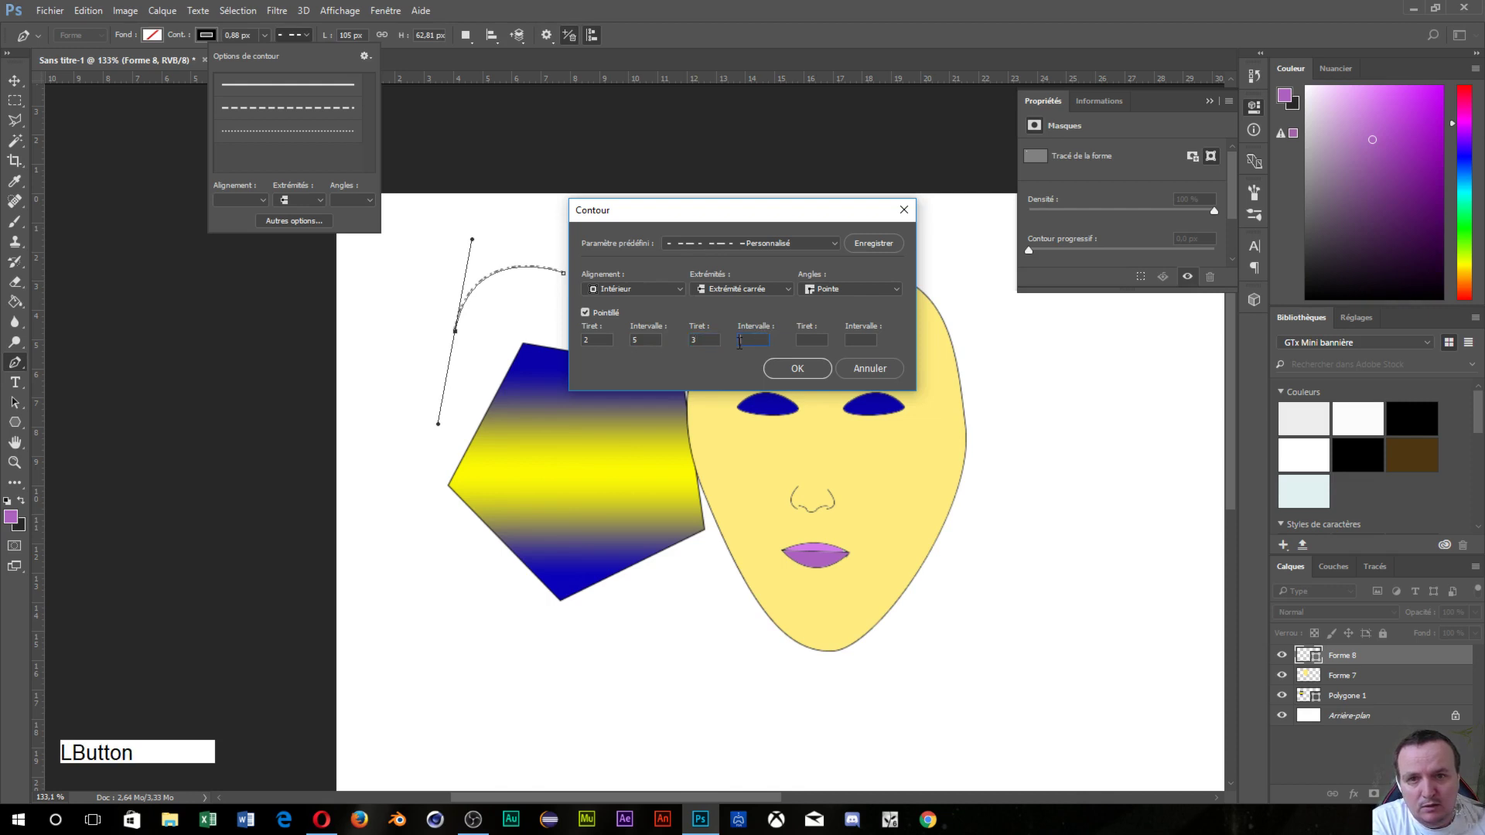
type("1")
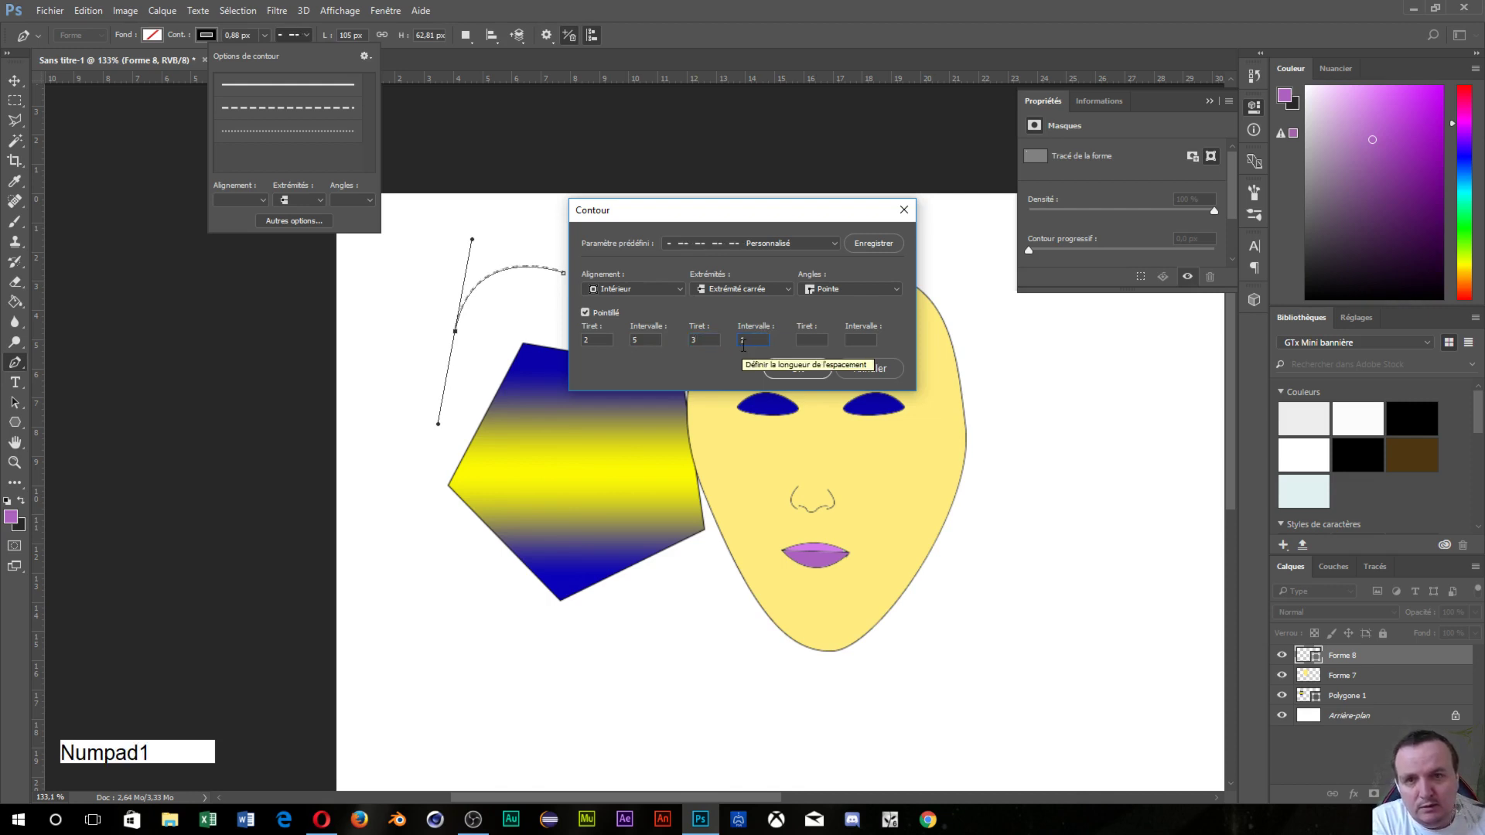
left_click(814, 339)
left_click(813, 343)
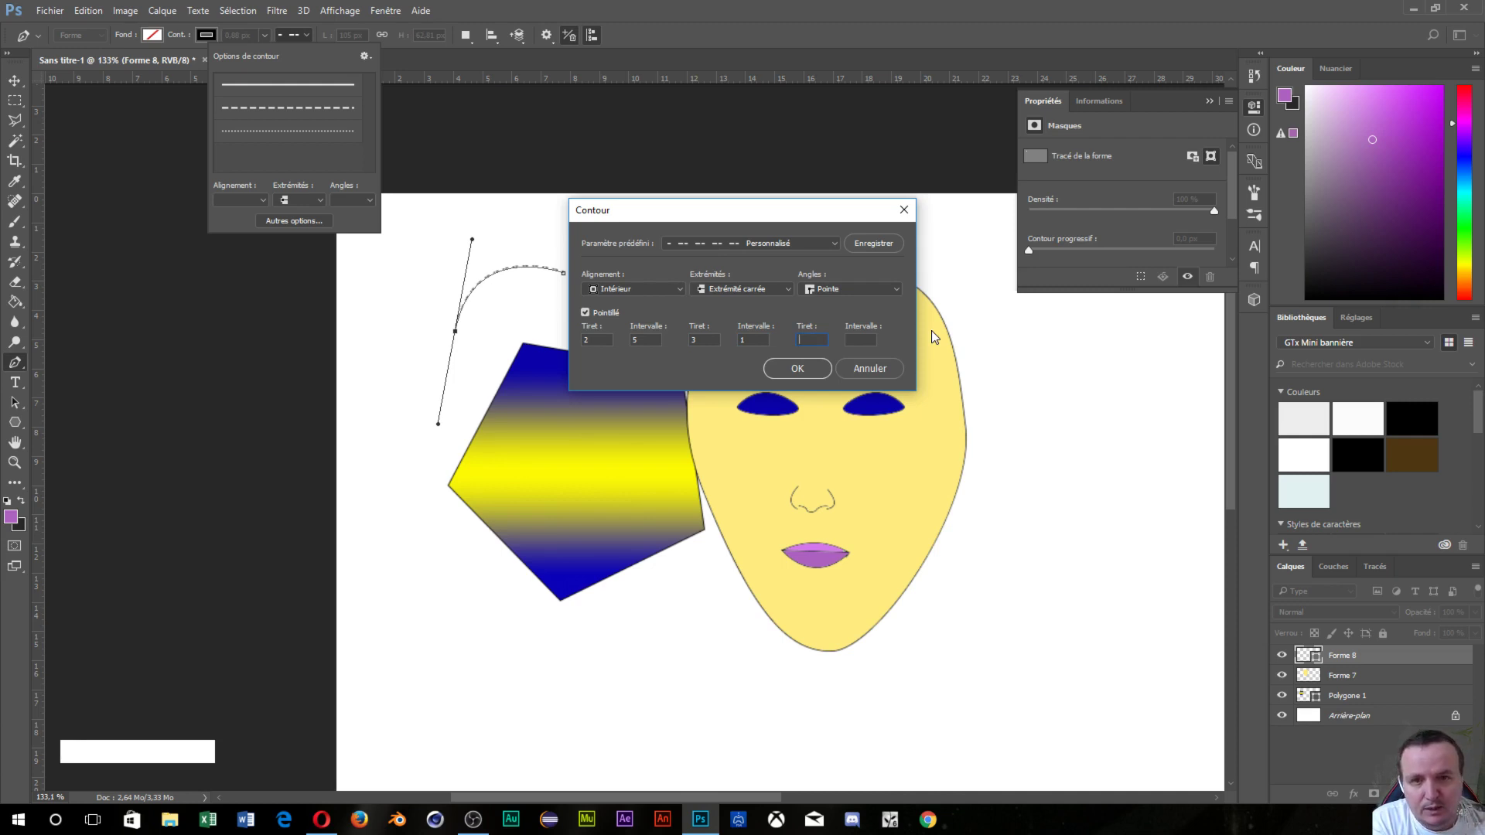
type("1")
key("Tab")
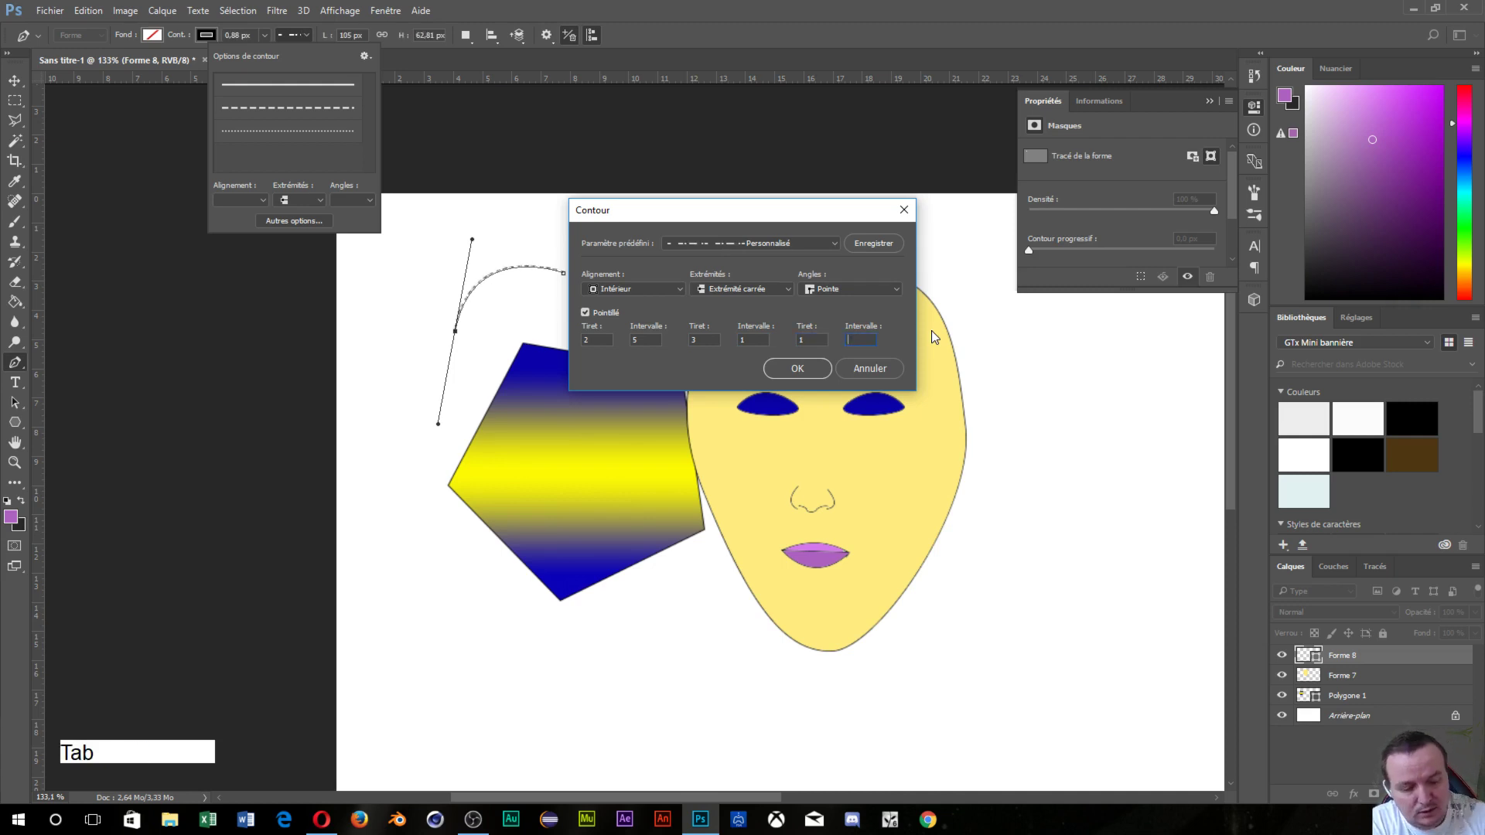
type("6")
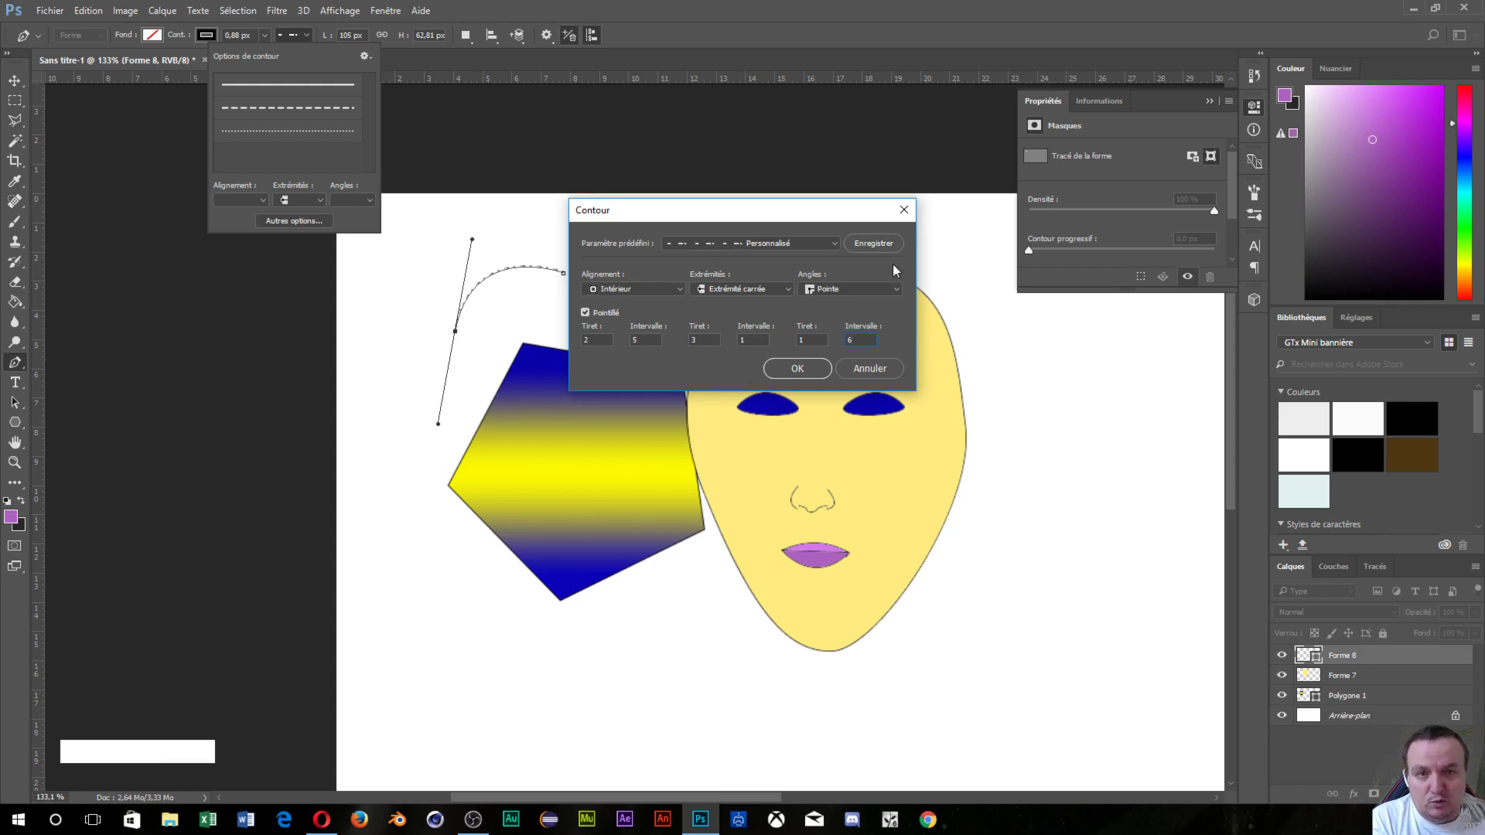
- Set the stroke alignment to Centre (centre), then cancel the custom stroke settings
left_click(680, 286)
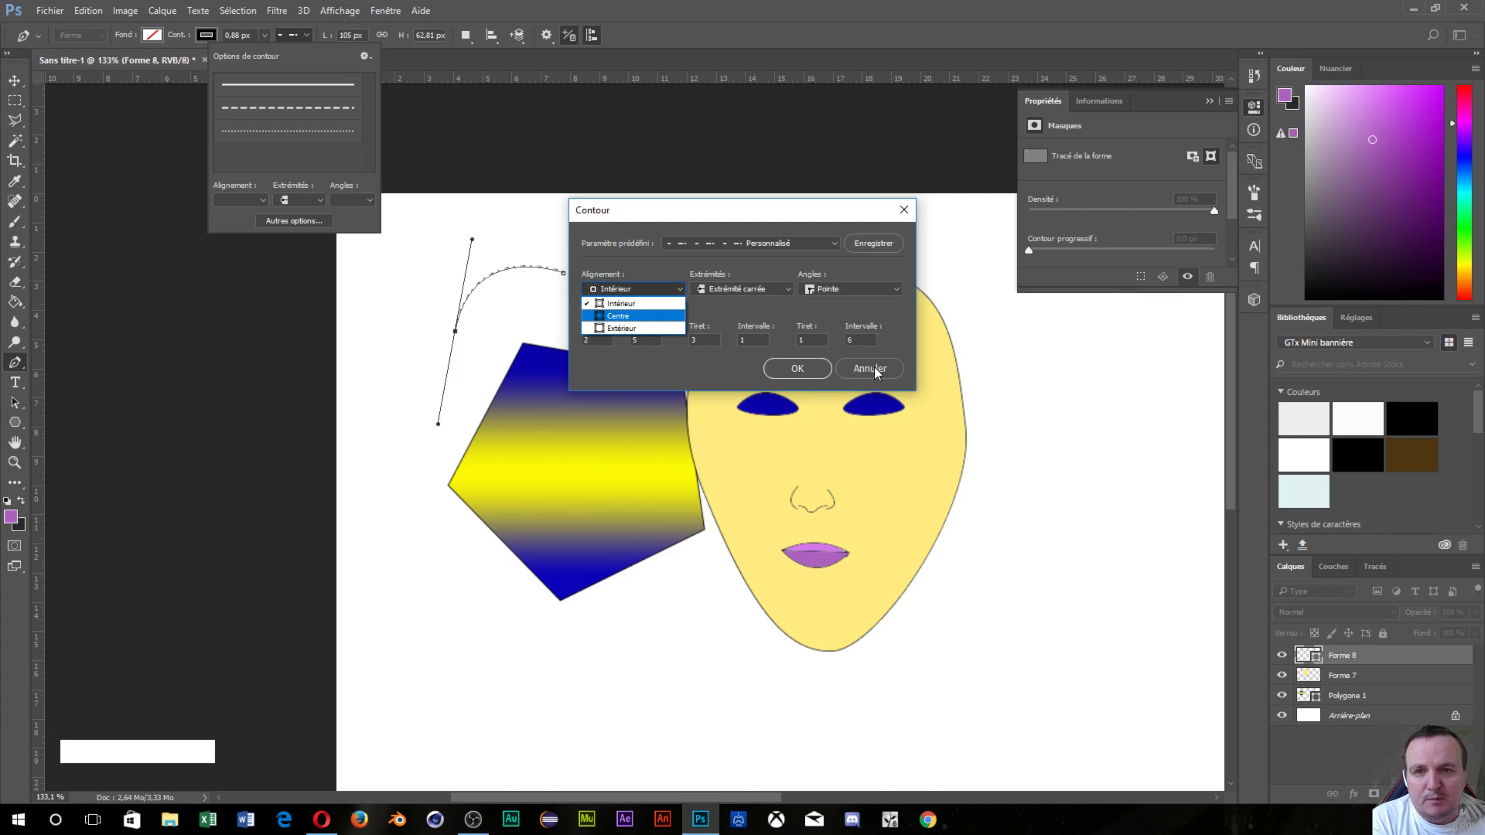
left_click(643, 272)
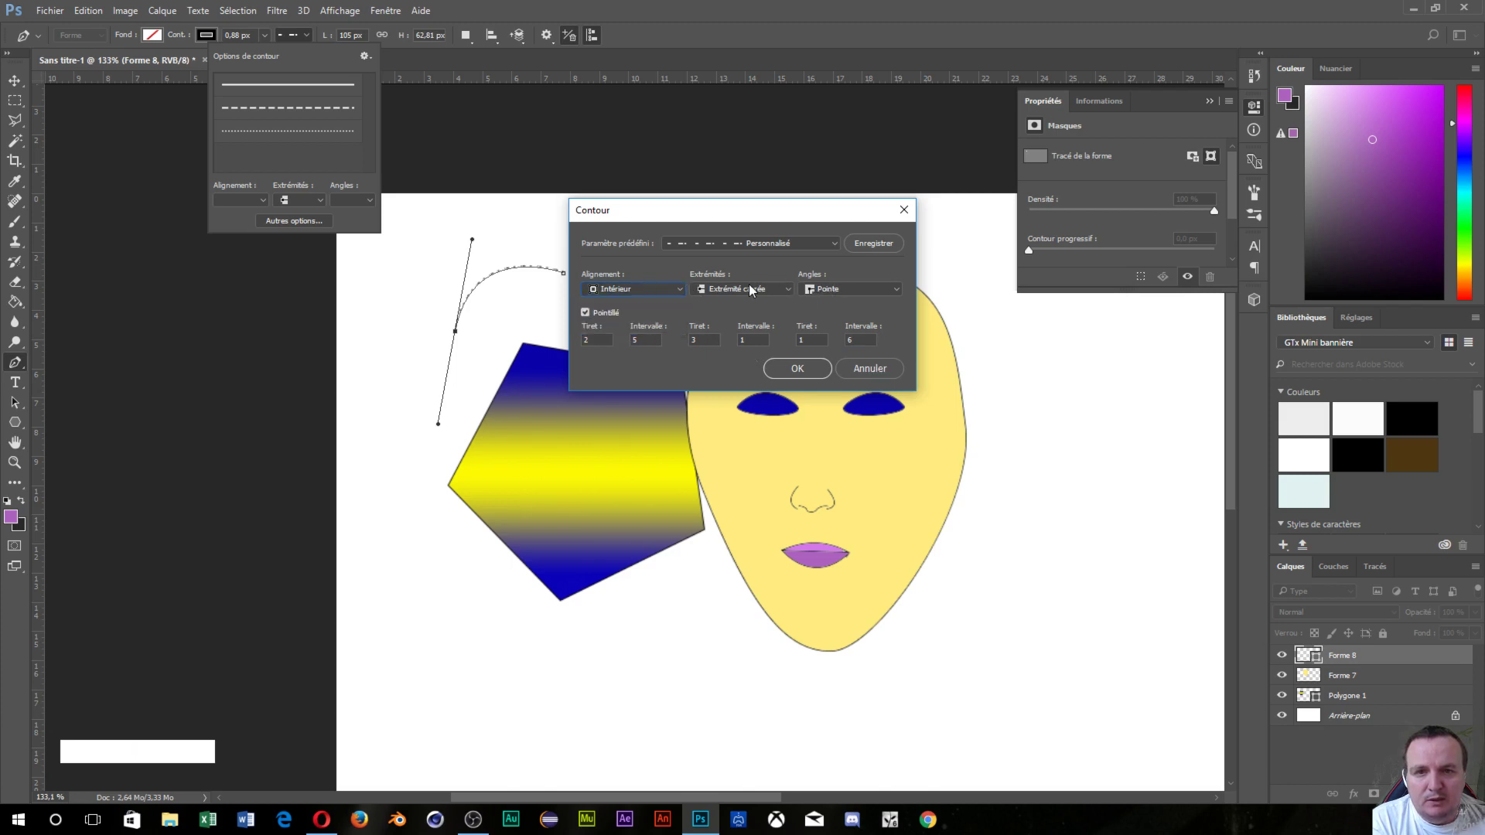
left_click(683, 286)
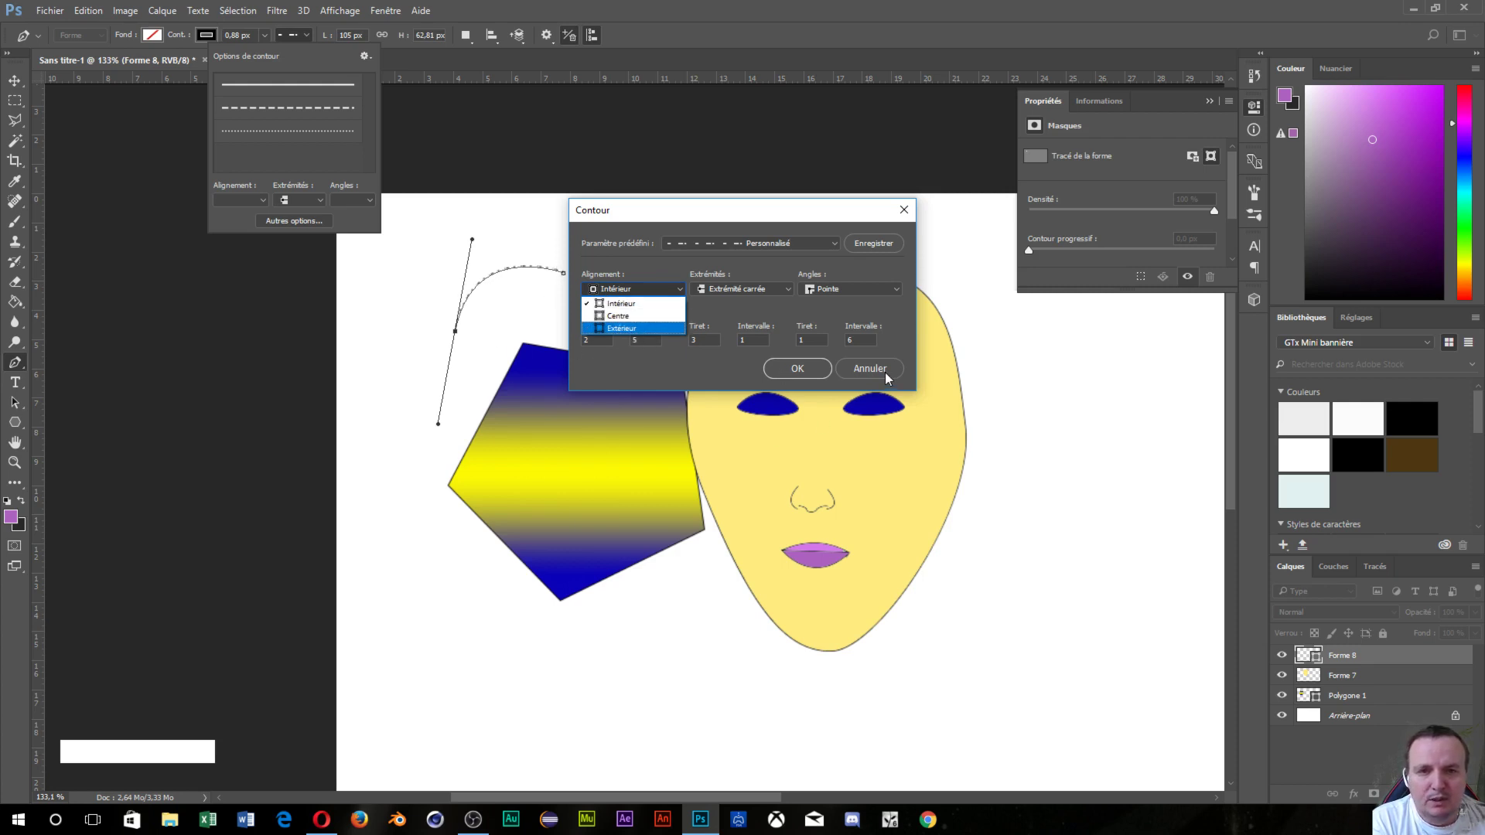
left_click(632, 316)
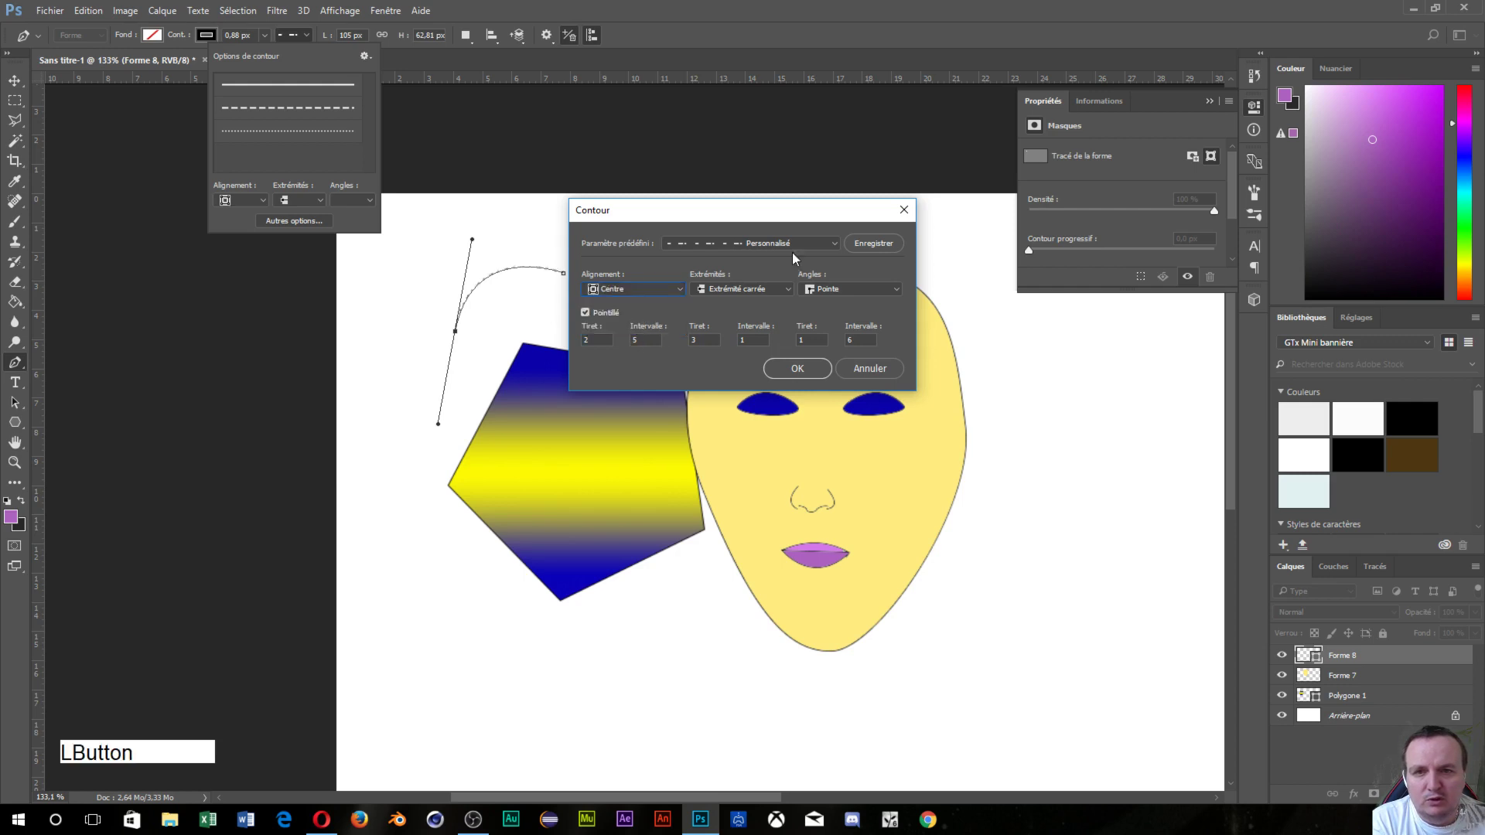
left_click(844, 372)
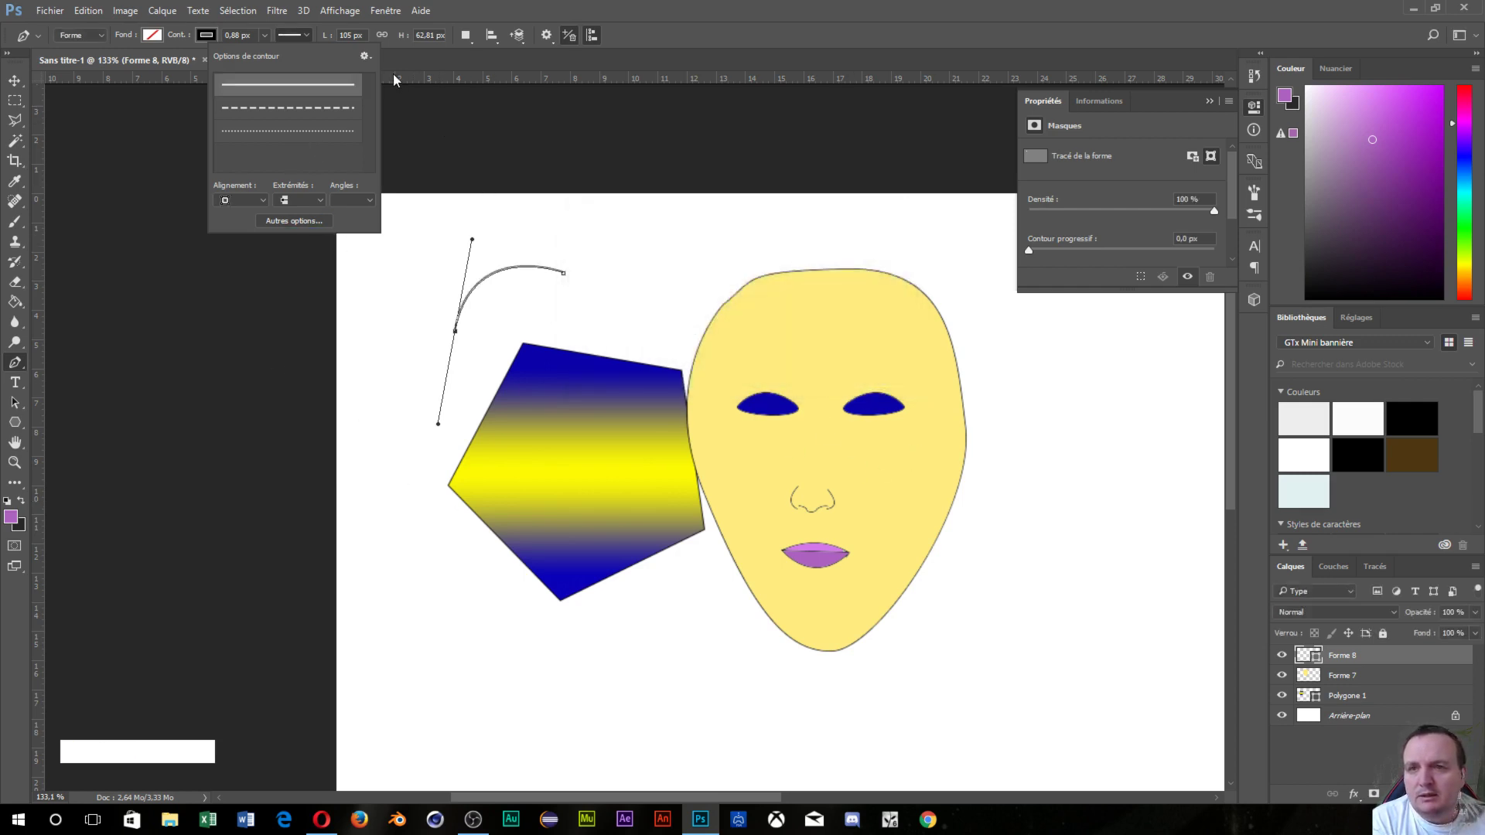
- Close the stroke options and set the curve's stroke width to 0.81 px
left_click(426, 65)
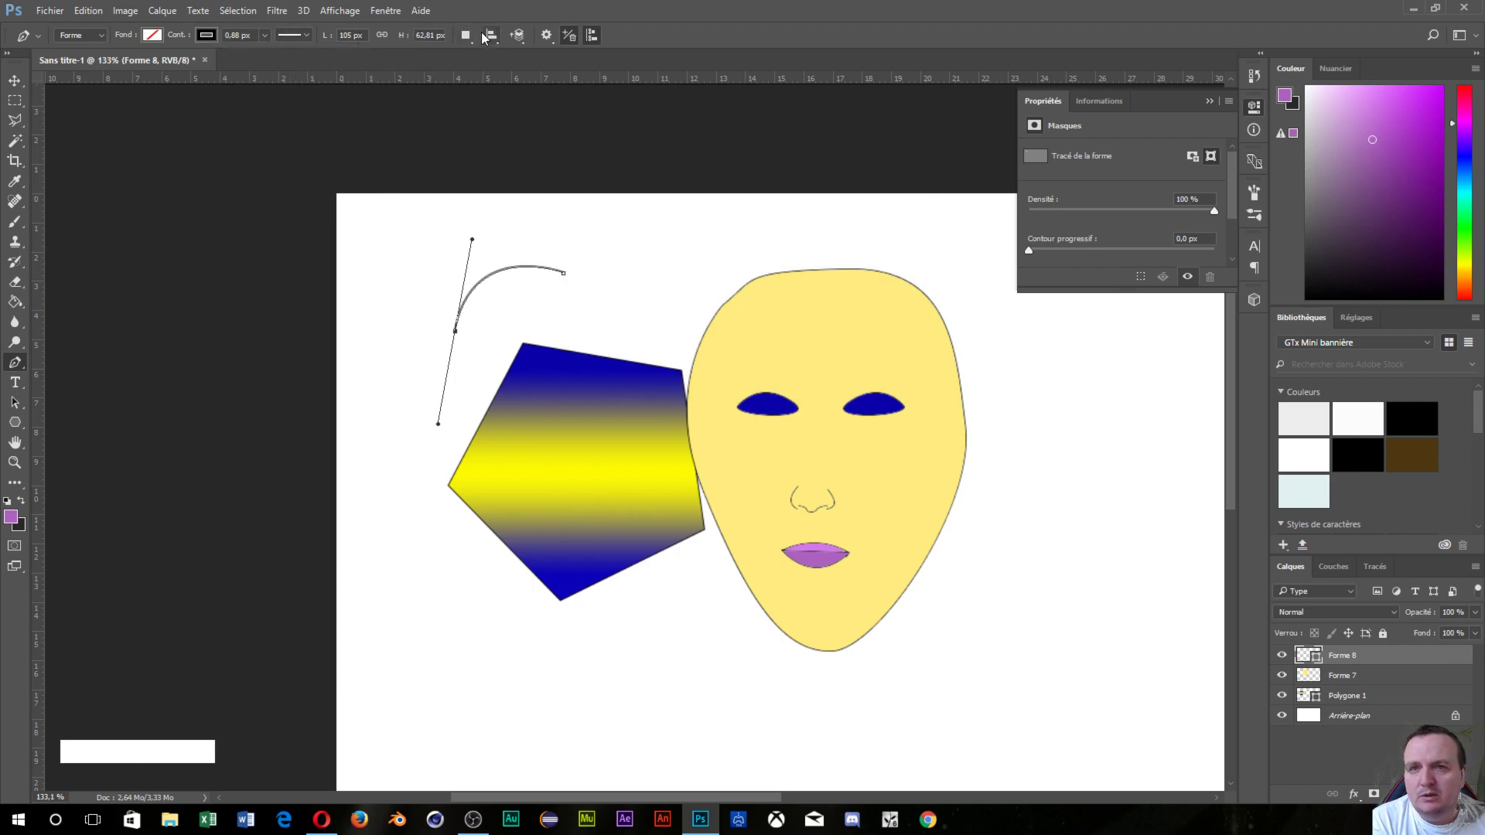
left_click(206, 34)
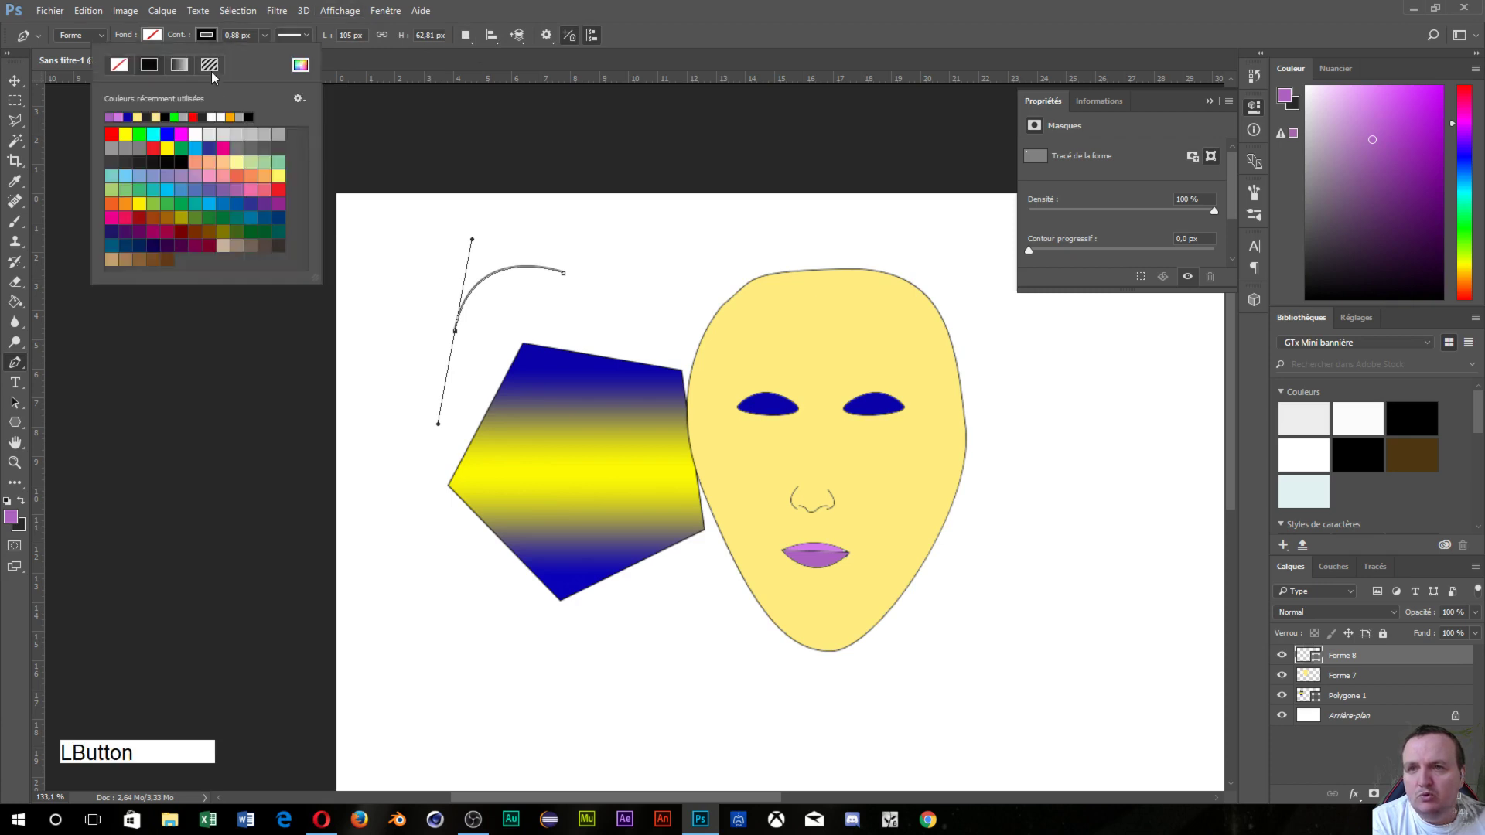
left_click(261, 35)
left_click(266, 35)
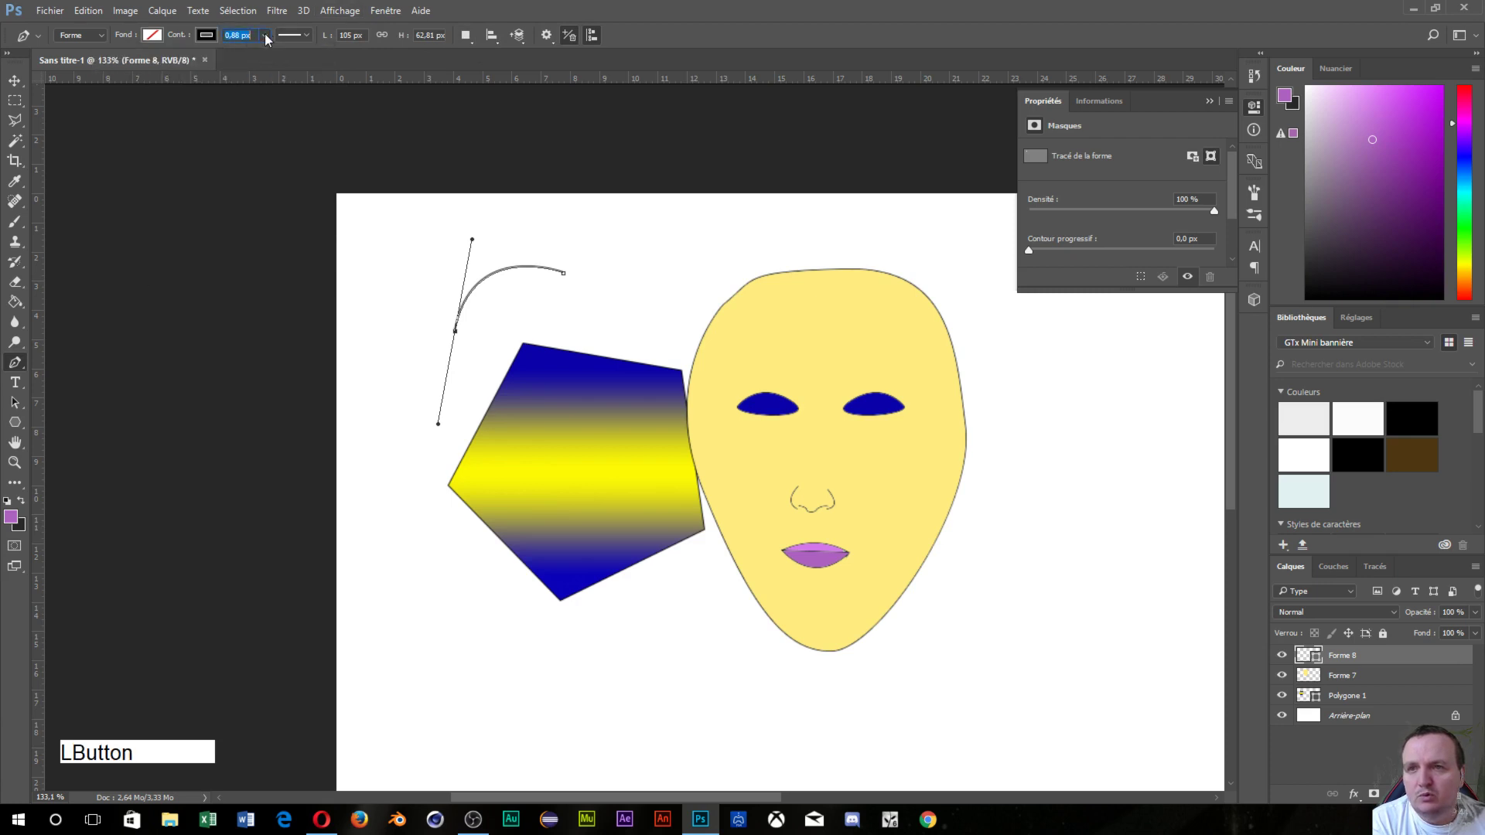
mouse_move(265, 52)
left_mouse_down()
mouse_move(335, 59)
mouse_move(263, 60)
left_mouse_up()
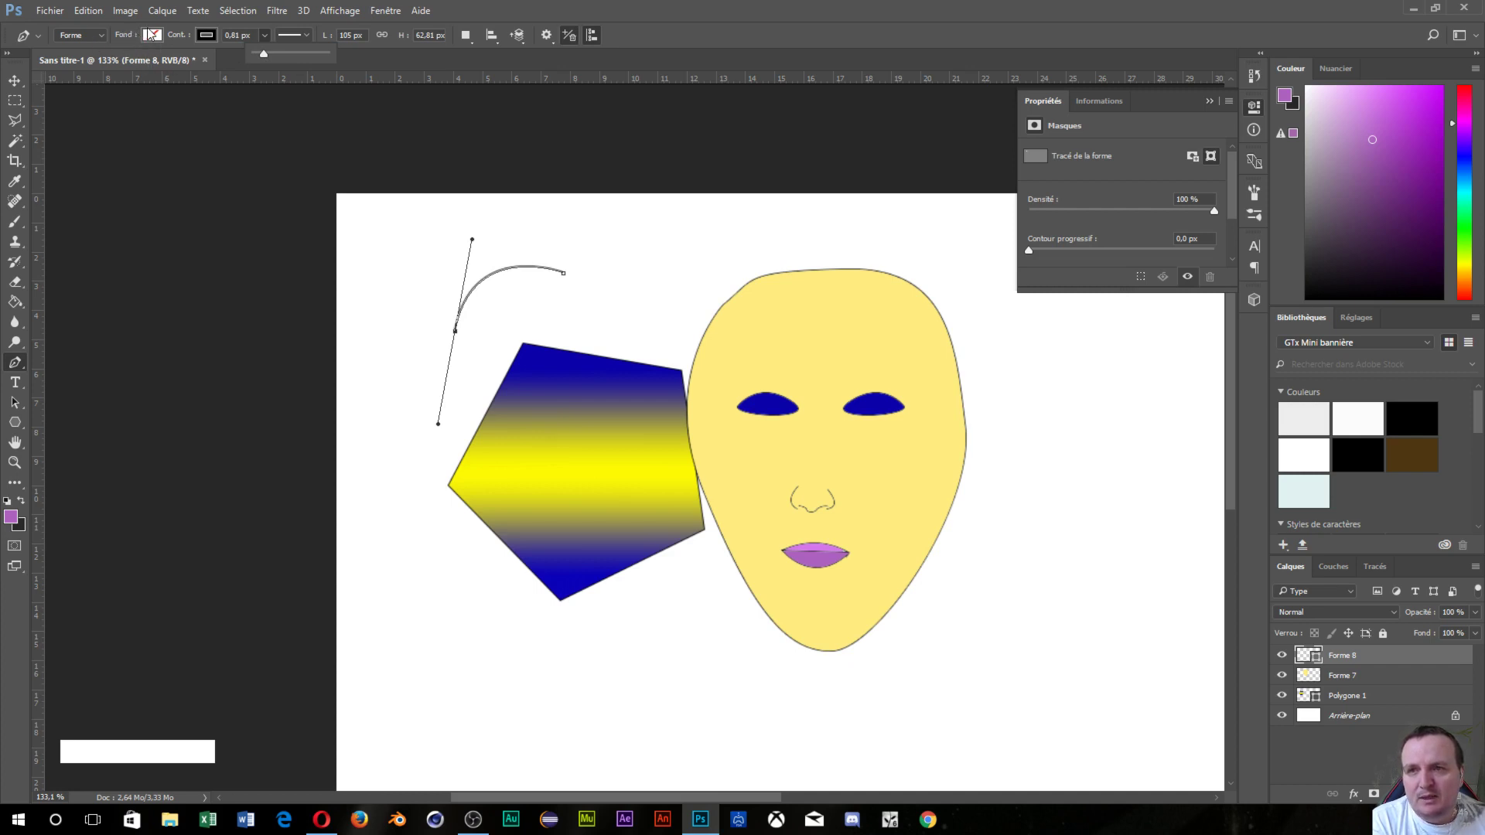
- Remove the curve's stroke and fill the shape with light pink
left_click(208, 35)
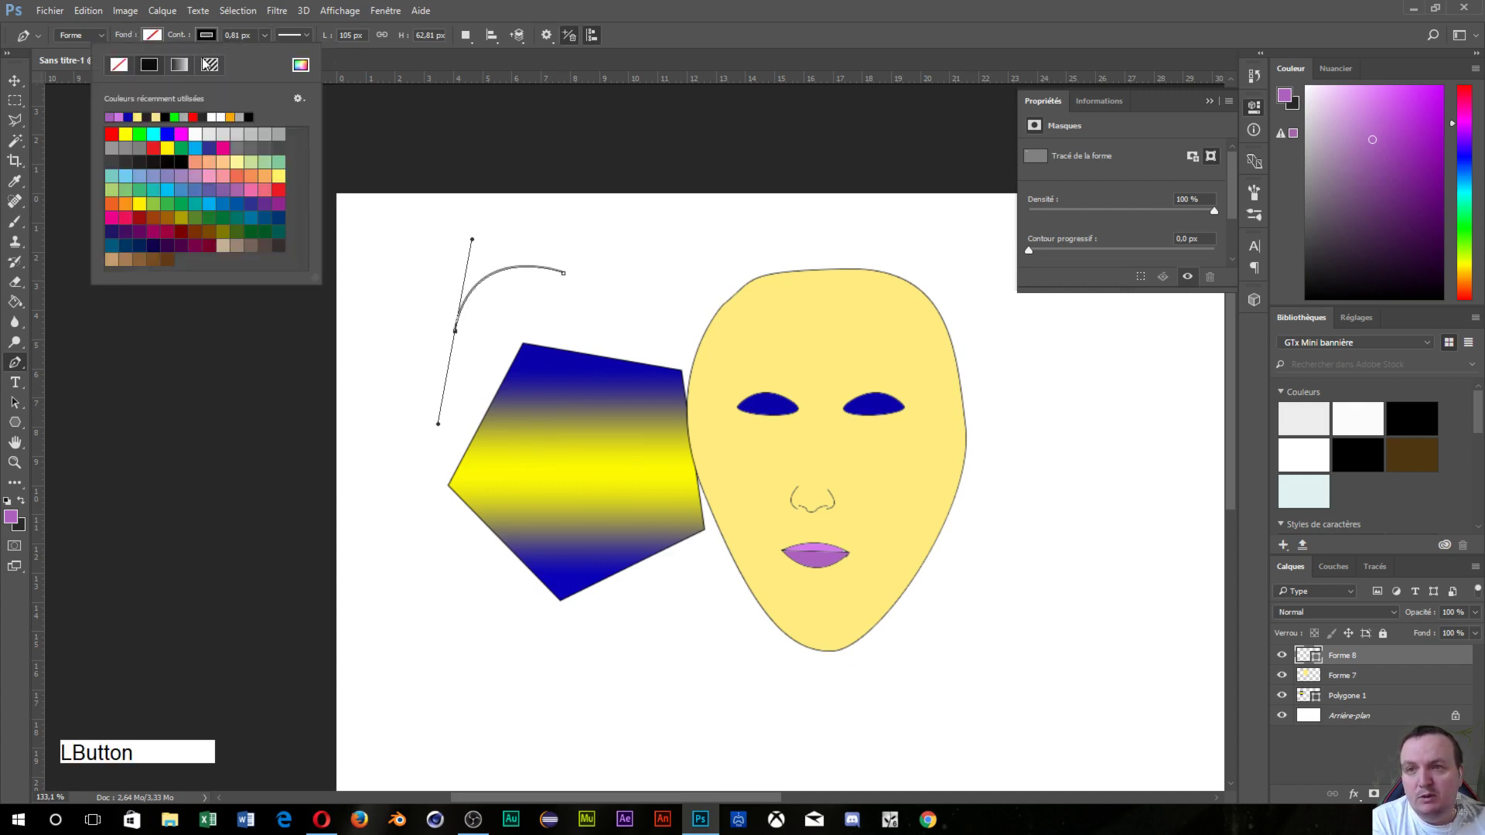
left_click(113, 68)
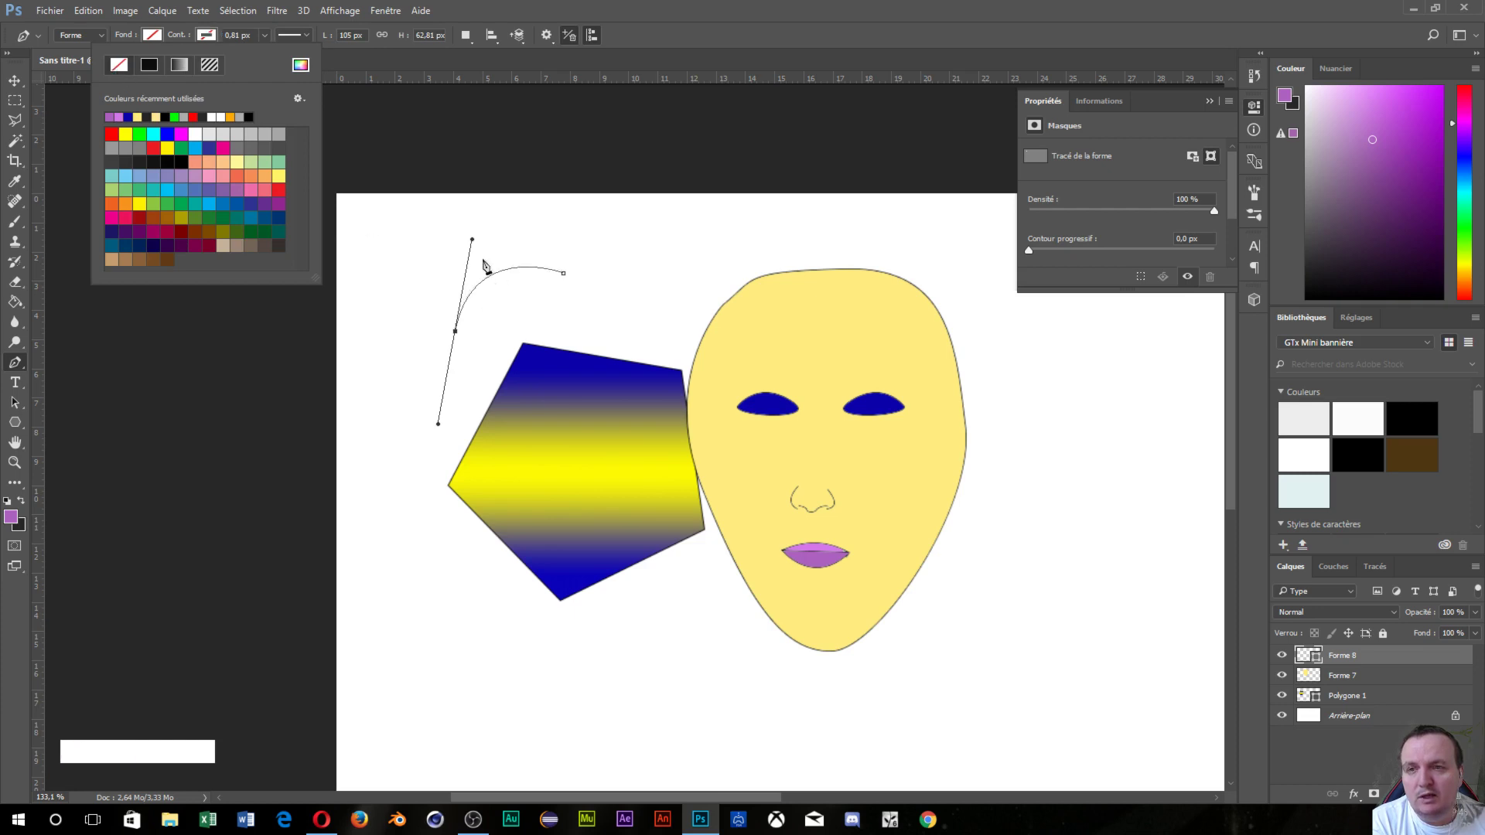
left_click(150, 34)
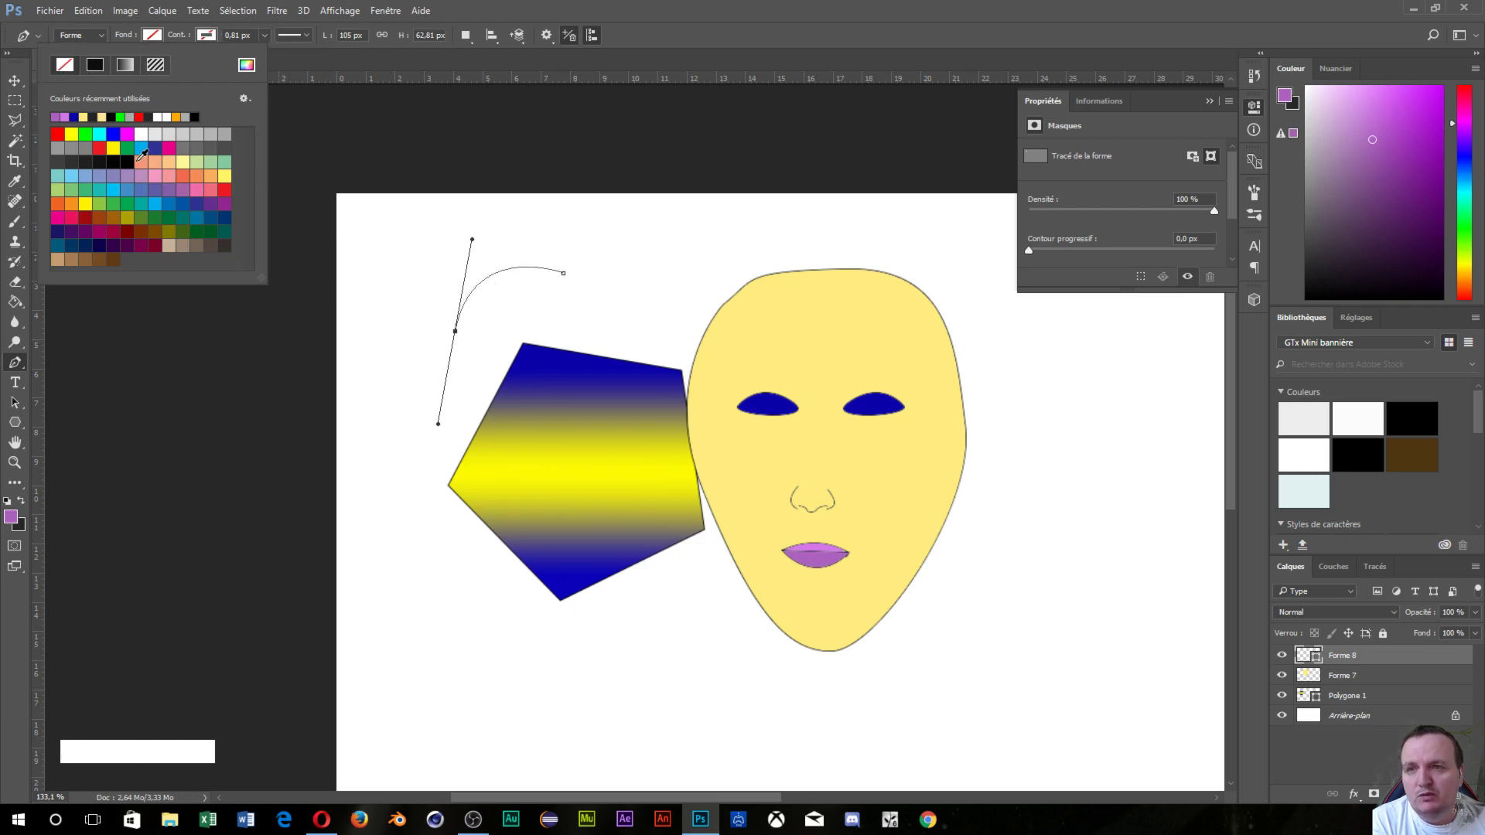
left_click(163, 174)
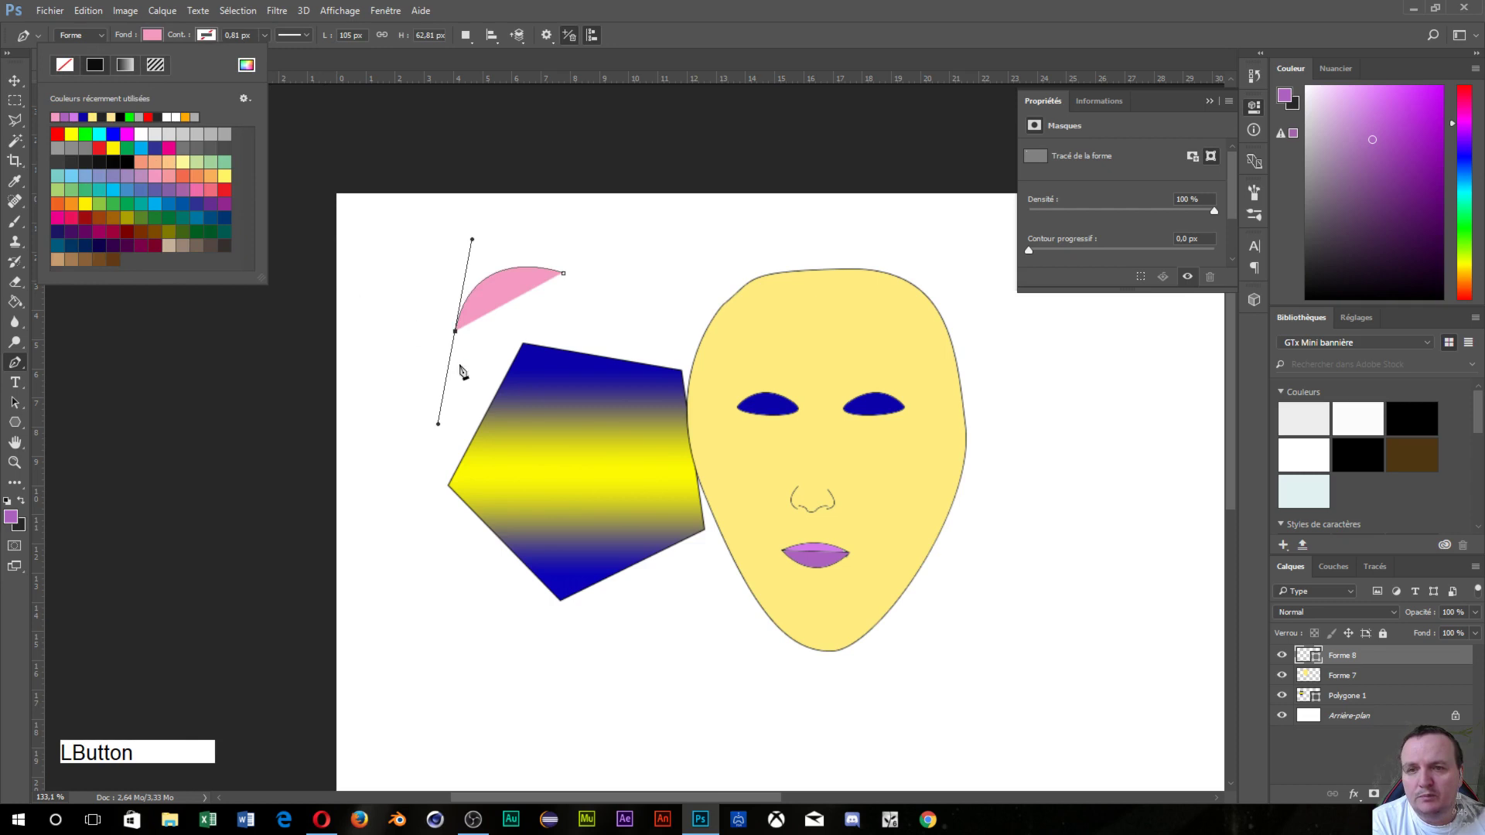
- Extend the curve with further anchor points into a closed freeform shape about 296 by 156 px above the polygon
left_click(492, 360)
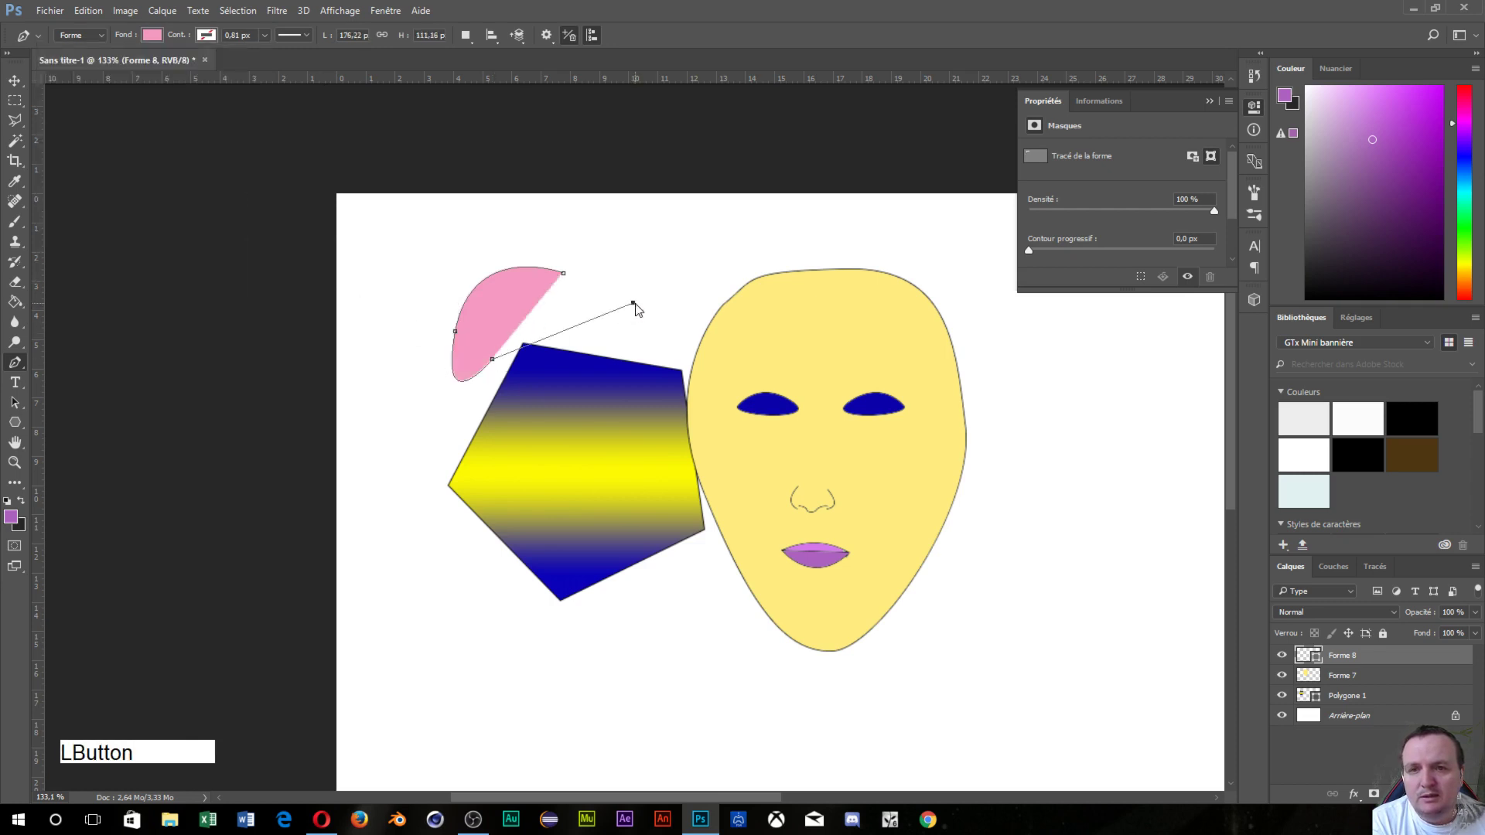
left_click_drag(632, 302, 757, 245)
left_click(557, 220)
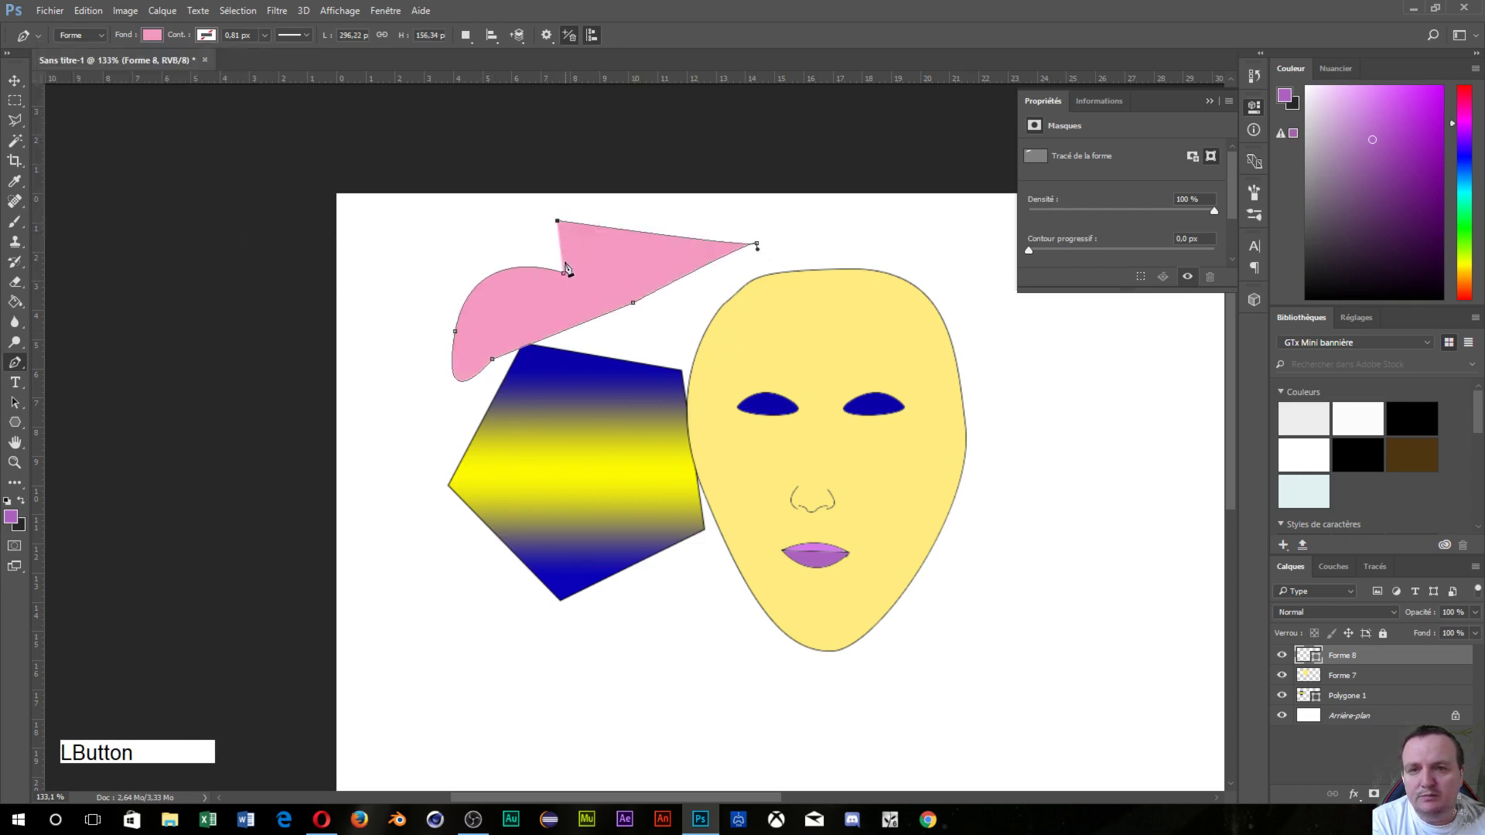
left_click_drag(565, 277, 642, 370)
key("Return")
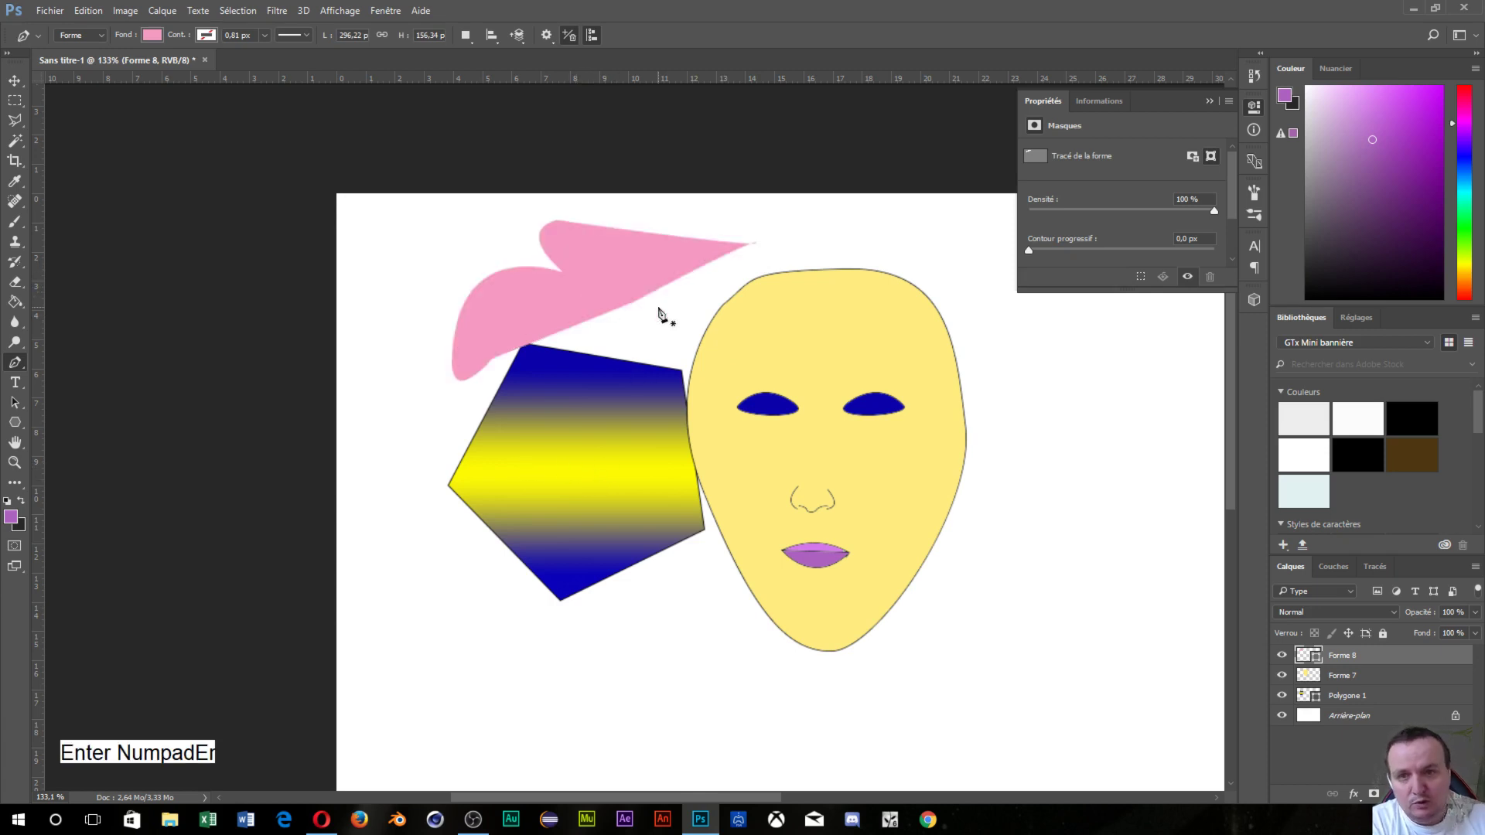
- Give the freeform shape a black stroke and remove its fill
left_click(206, 36)
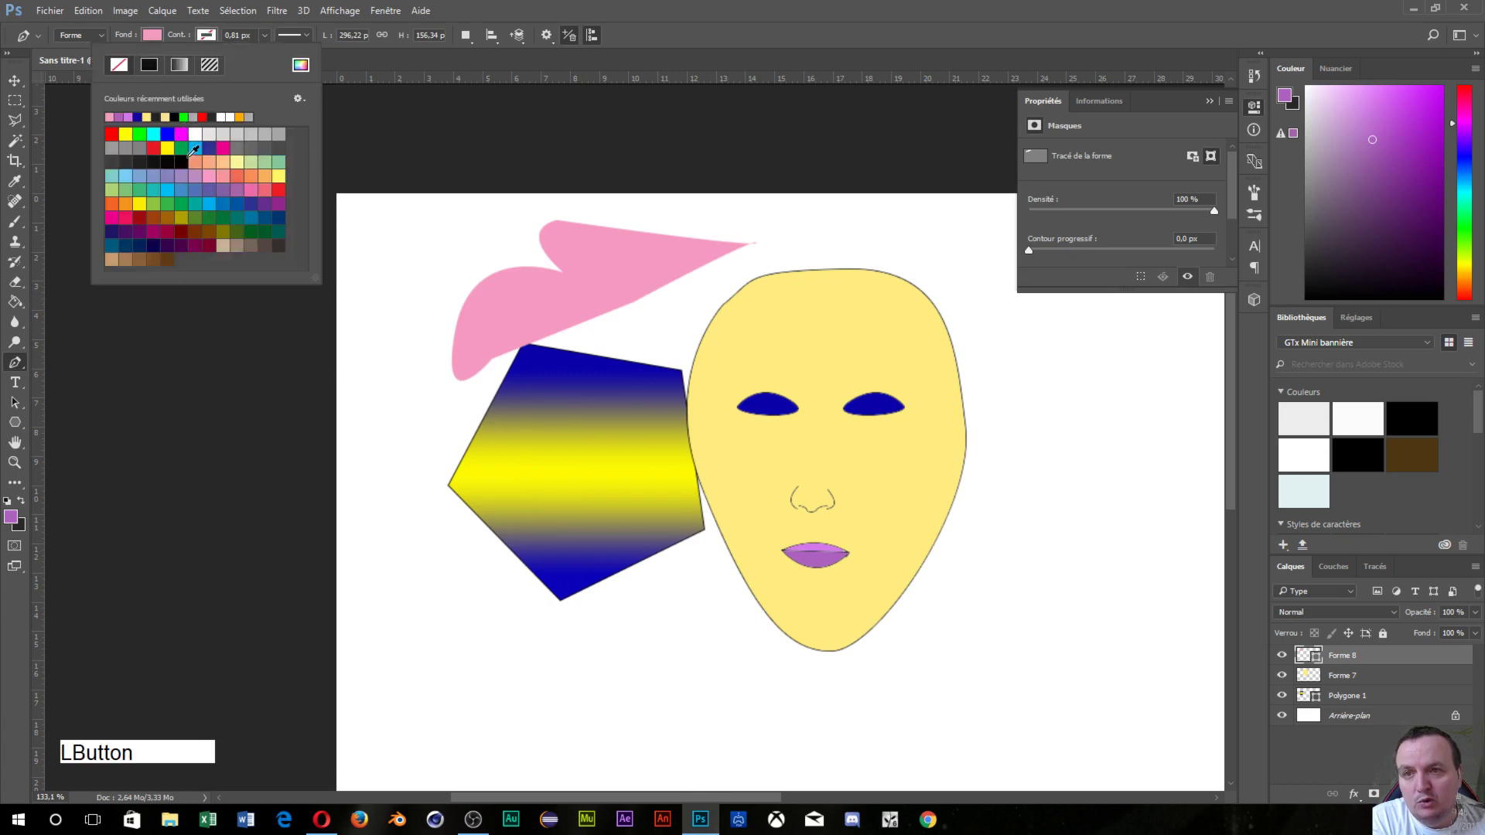
left_click(175, 117)
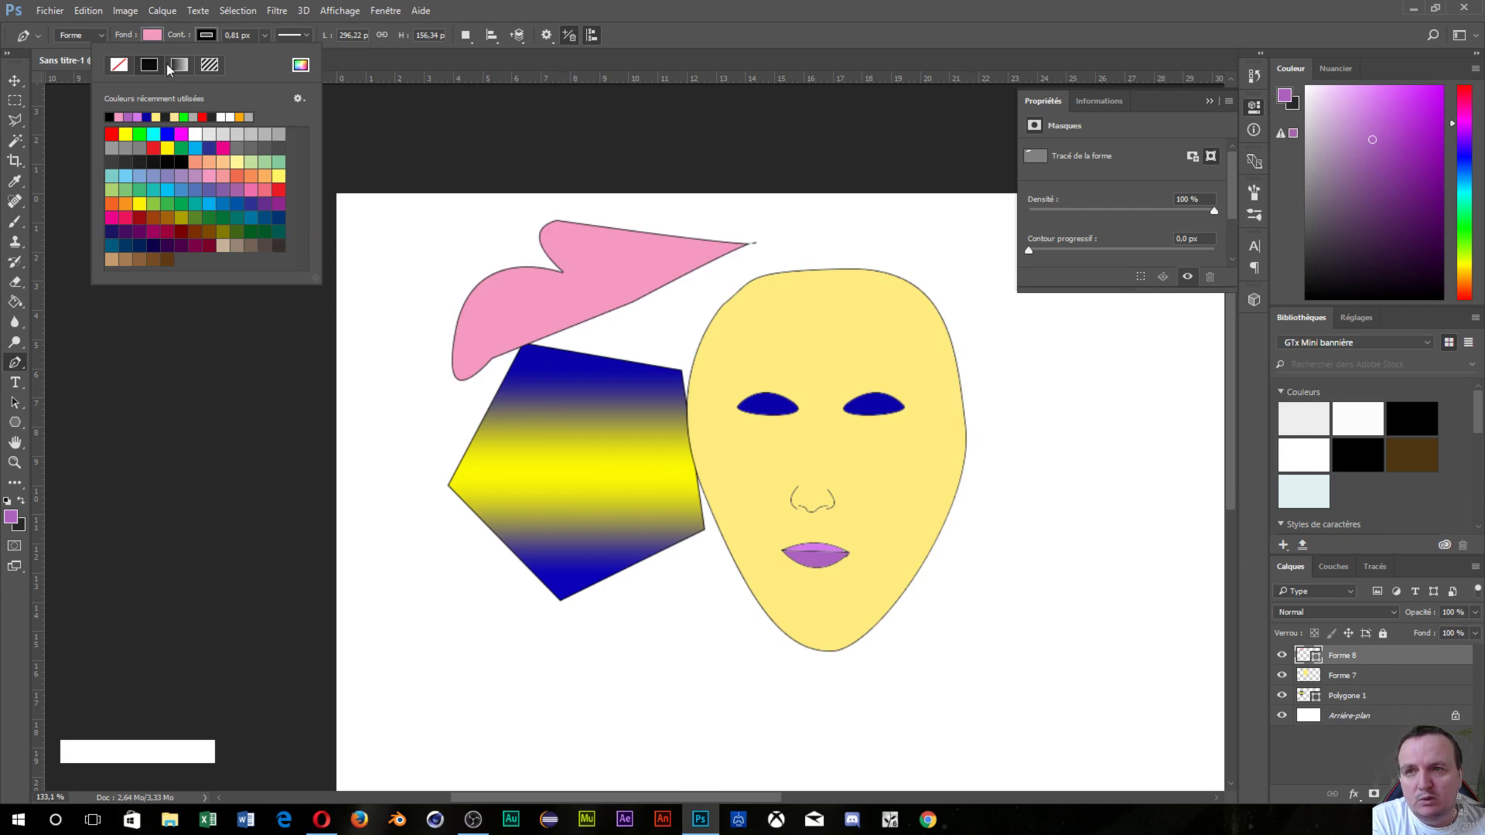
left_click(151, 34)
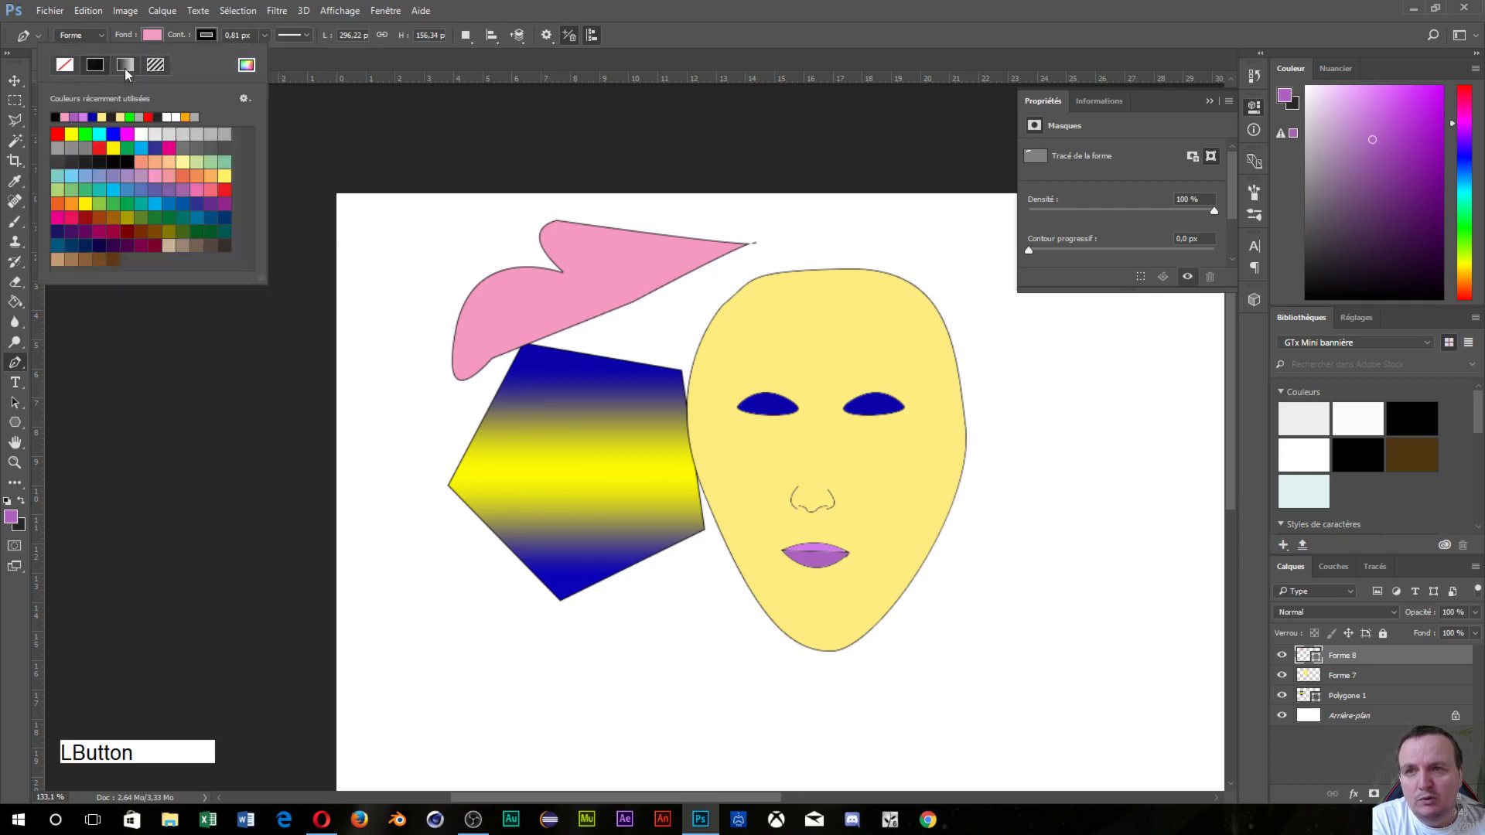
left_click(64, 65)
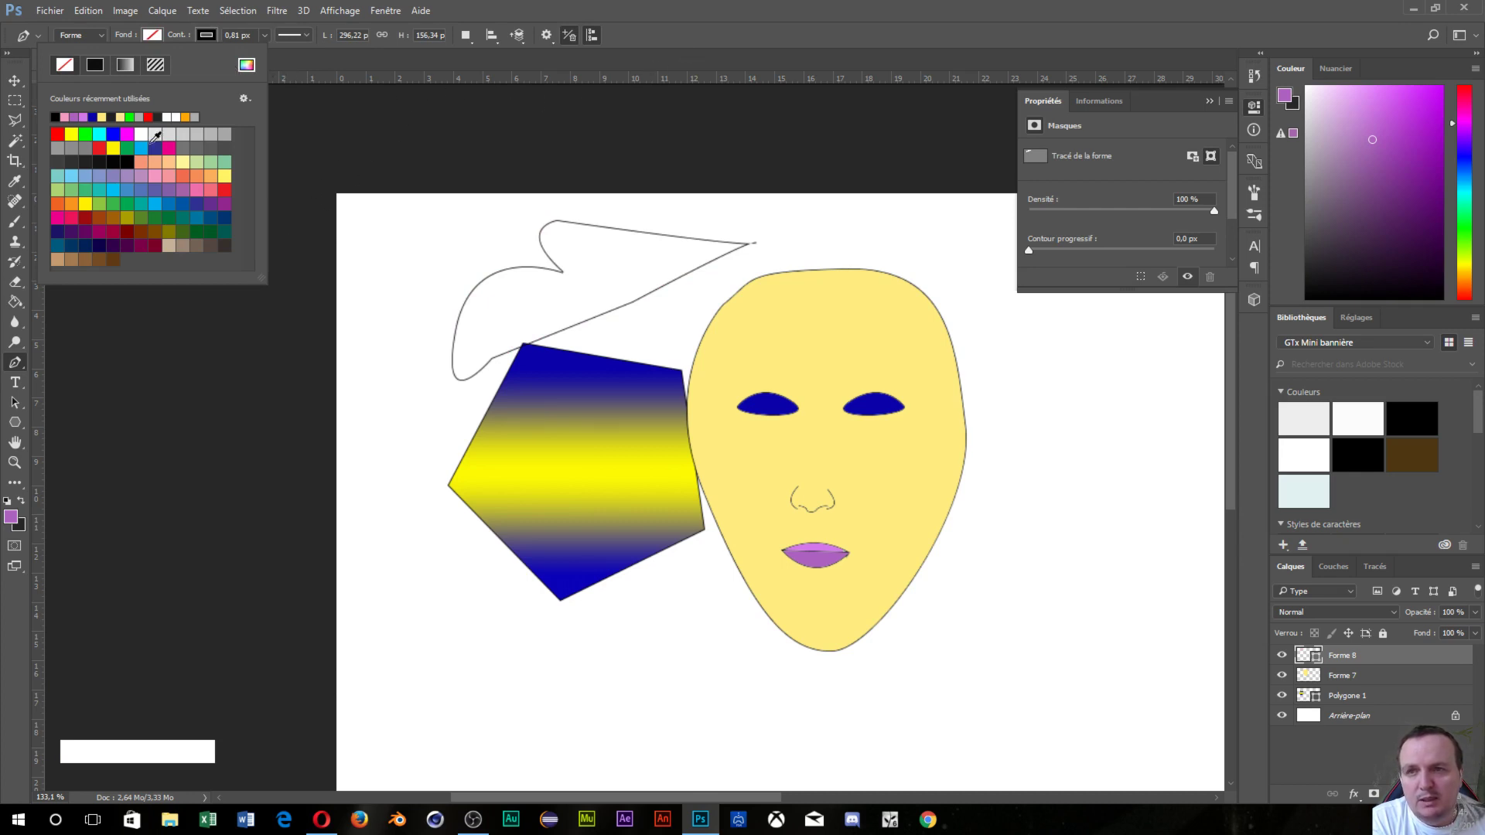
left_click(63, 68)
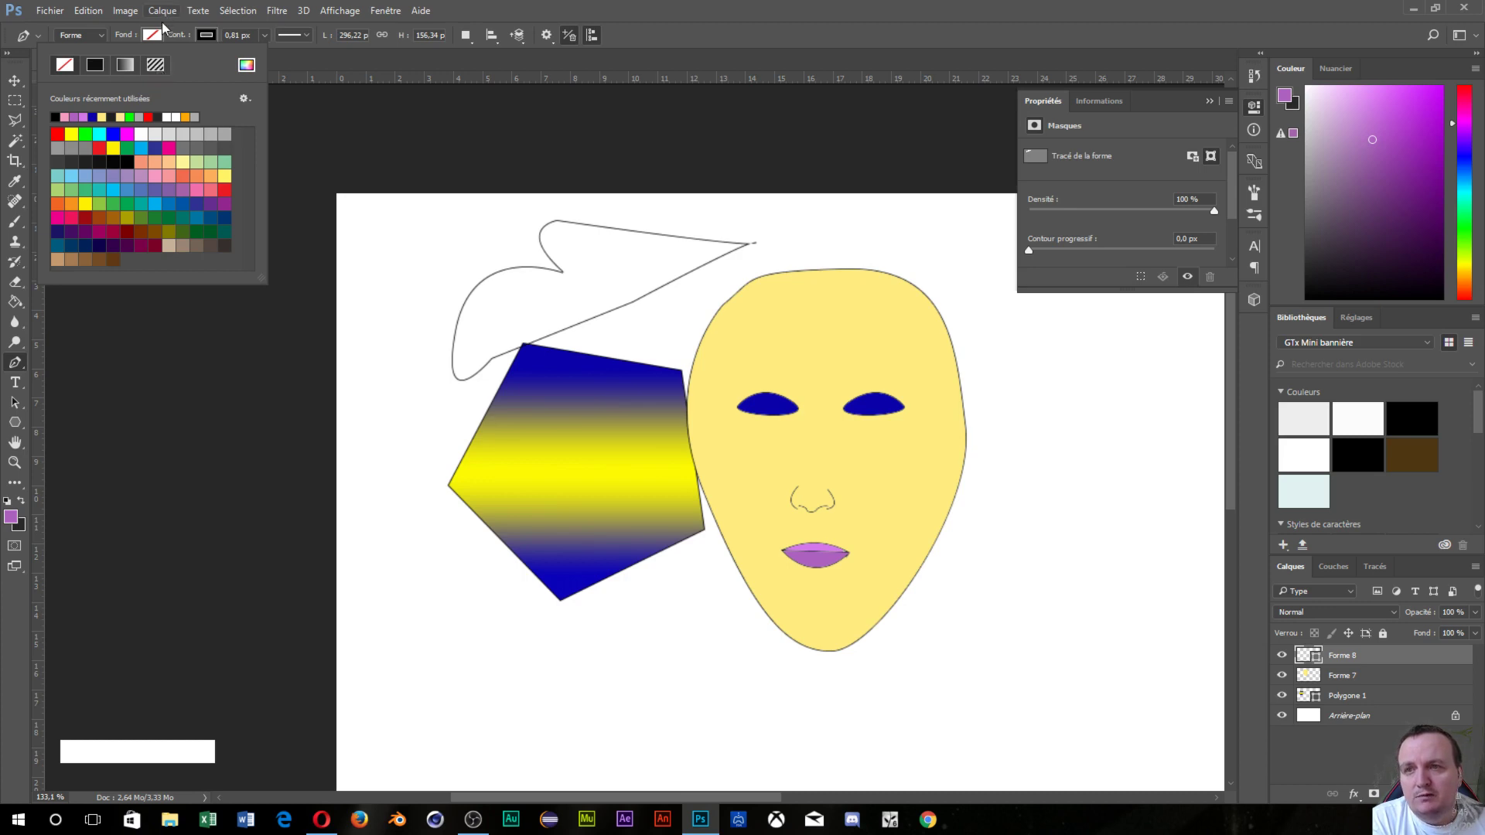
- Fill the freeform shape with the black-and-white mottled pattern and set the pattern scale to 166%
left_click(155, 64)
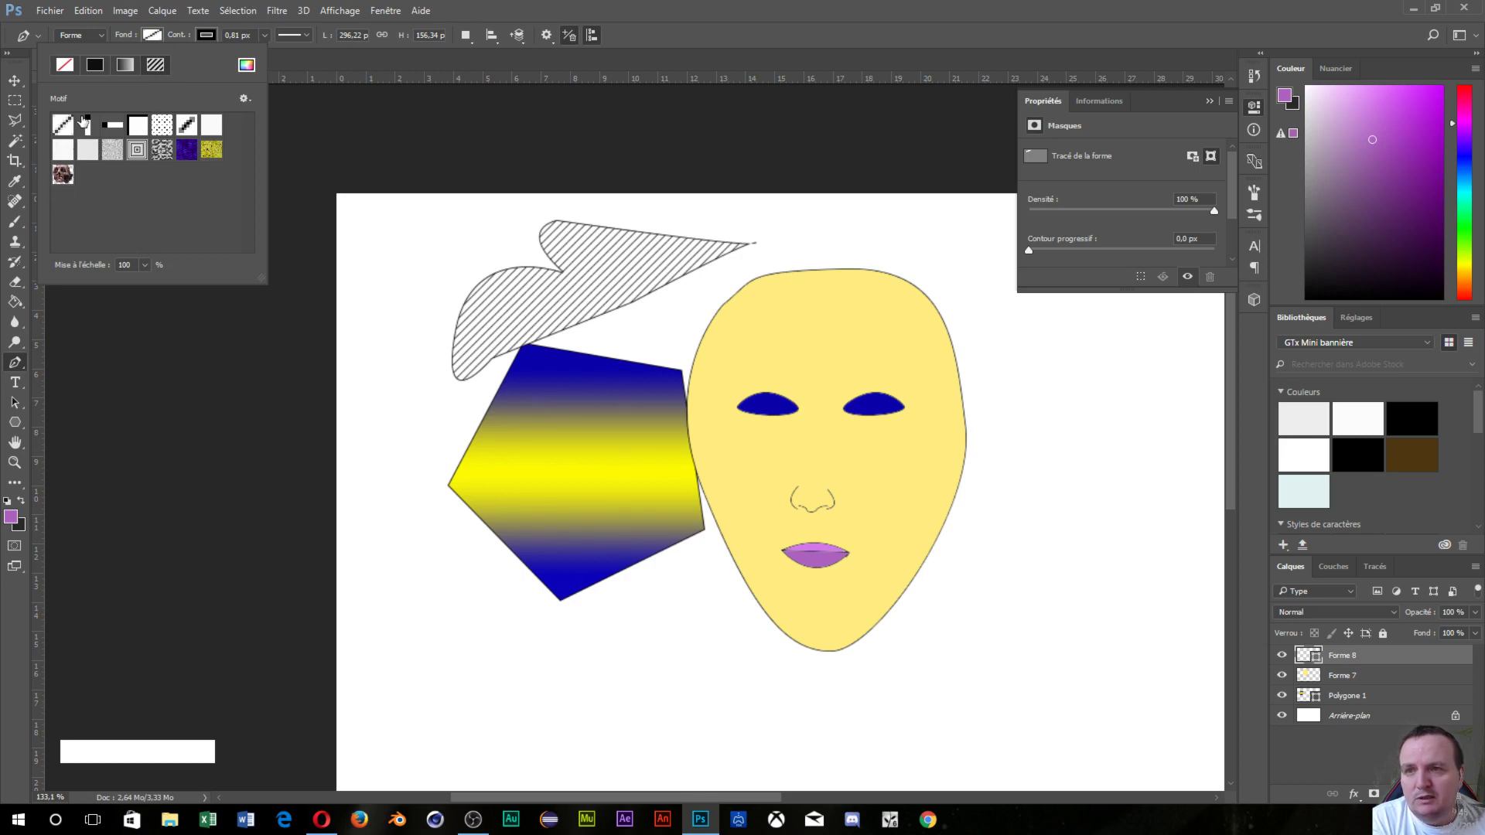
left_click(163, 157)
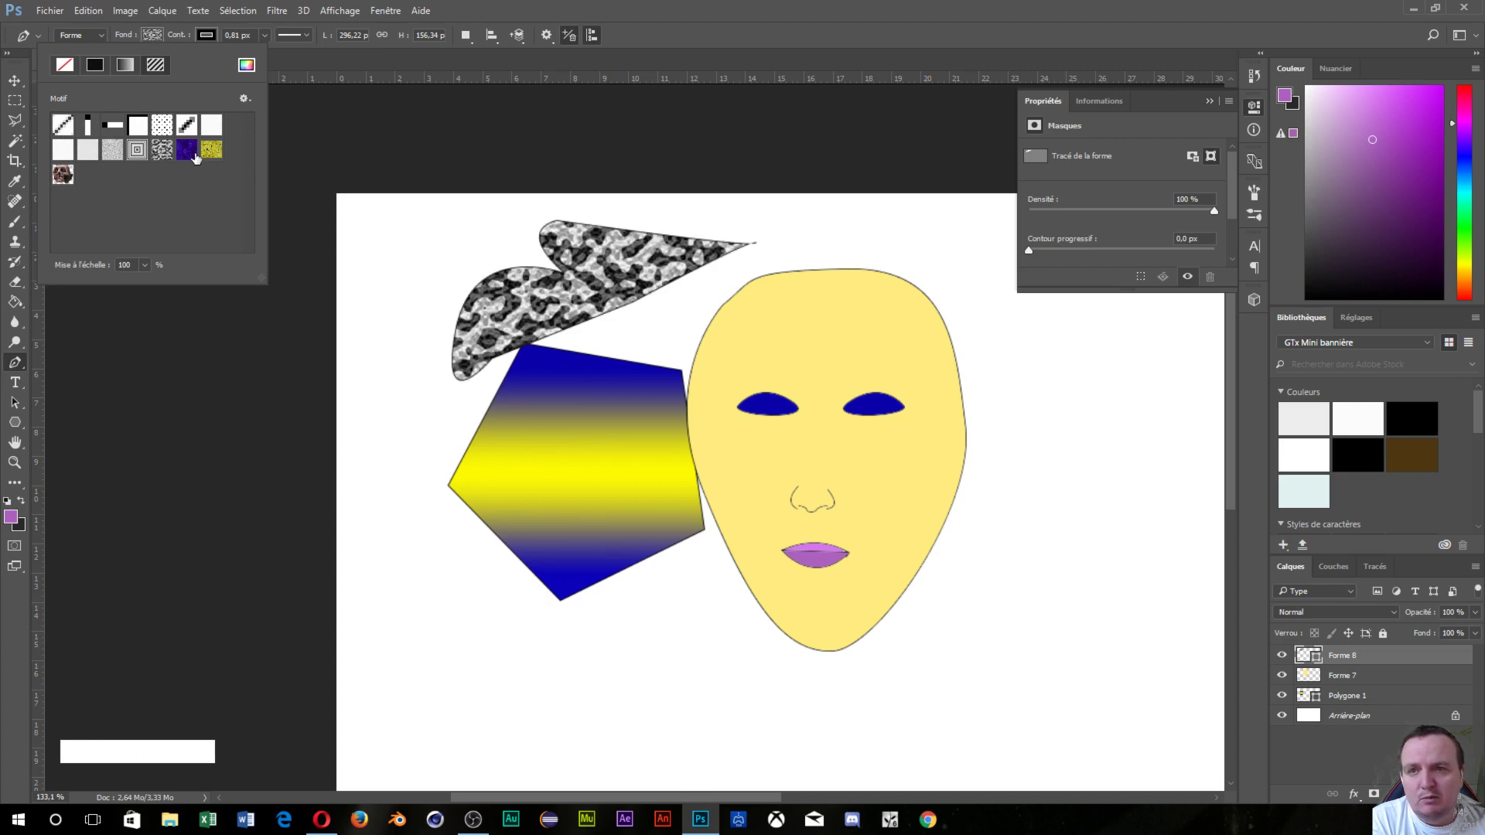
left_click(145, 265)
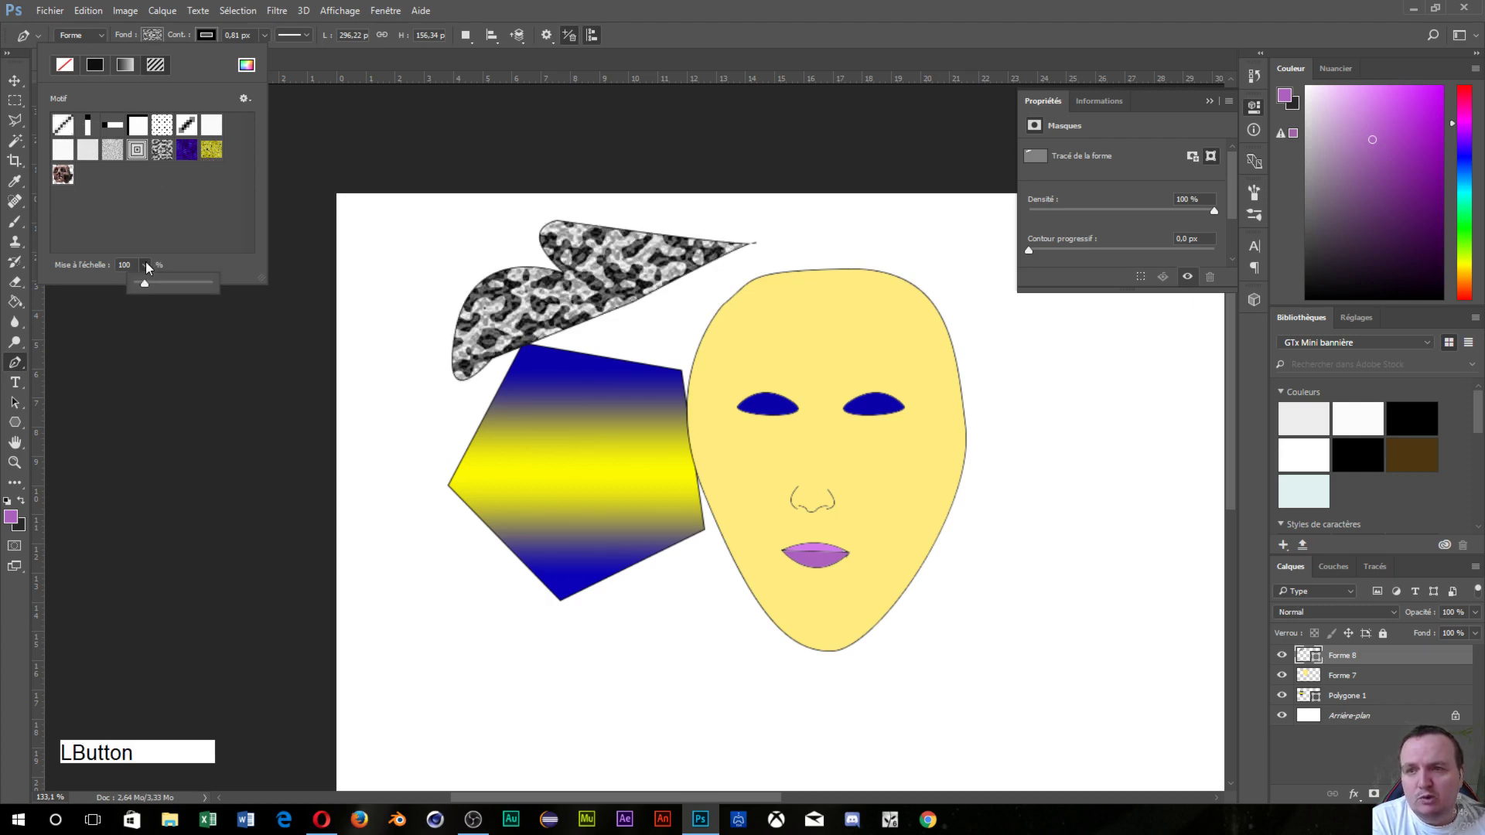
mouse_move(146, 286)
left_mouse_down()
mouse_move(189, 289)
mouse_move(132, 285)
mouse_move(151, 284)
left_mouse_up()
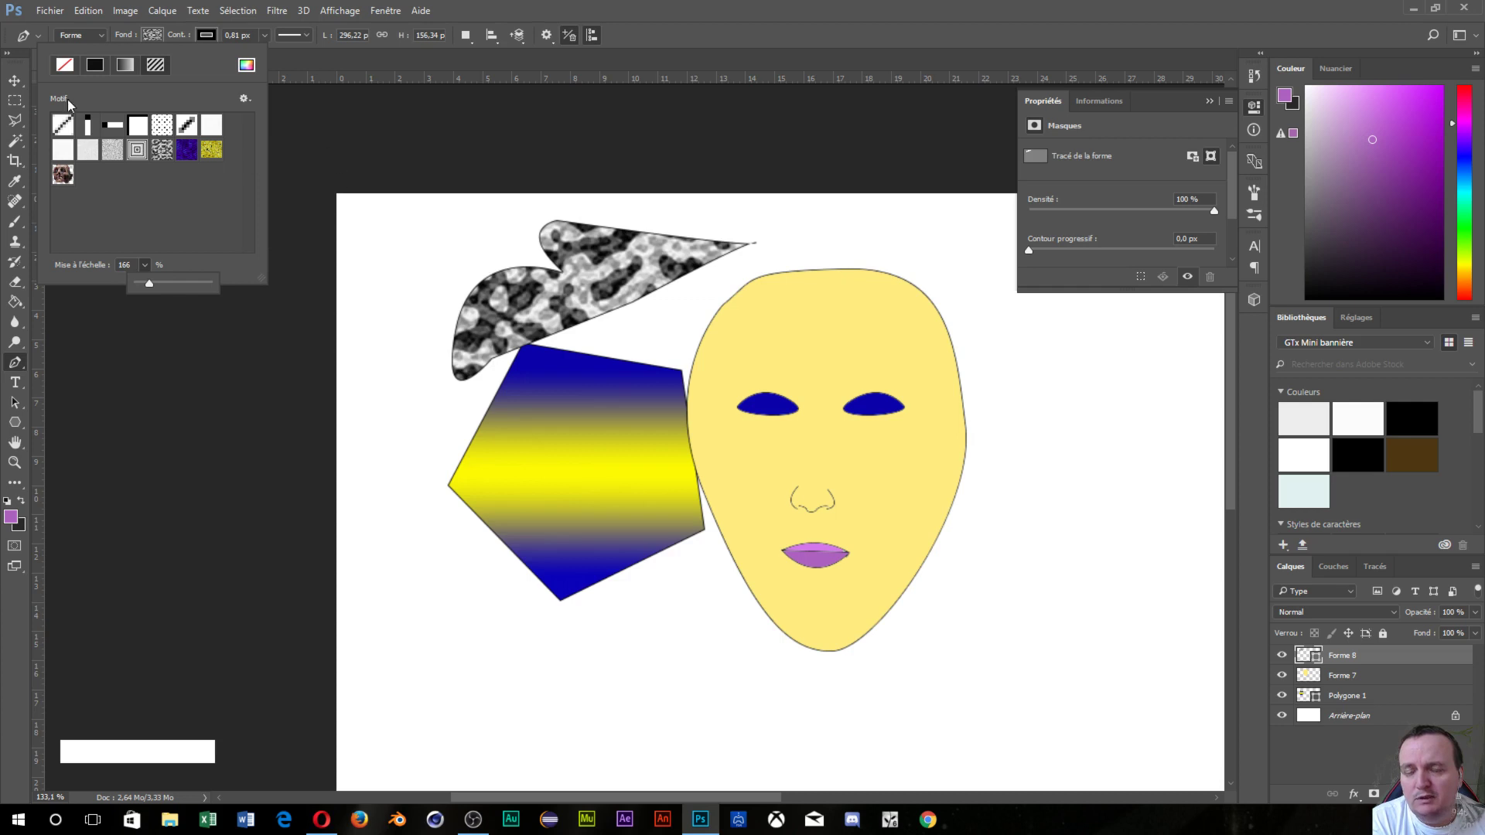
- Switch to the Opera browser, search Google for "texture" and show the image results
left_click(522, 6)
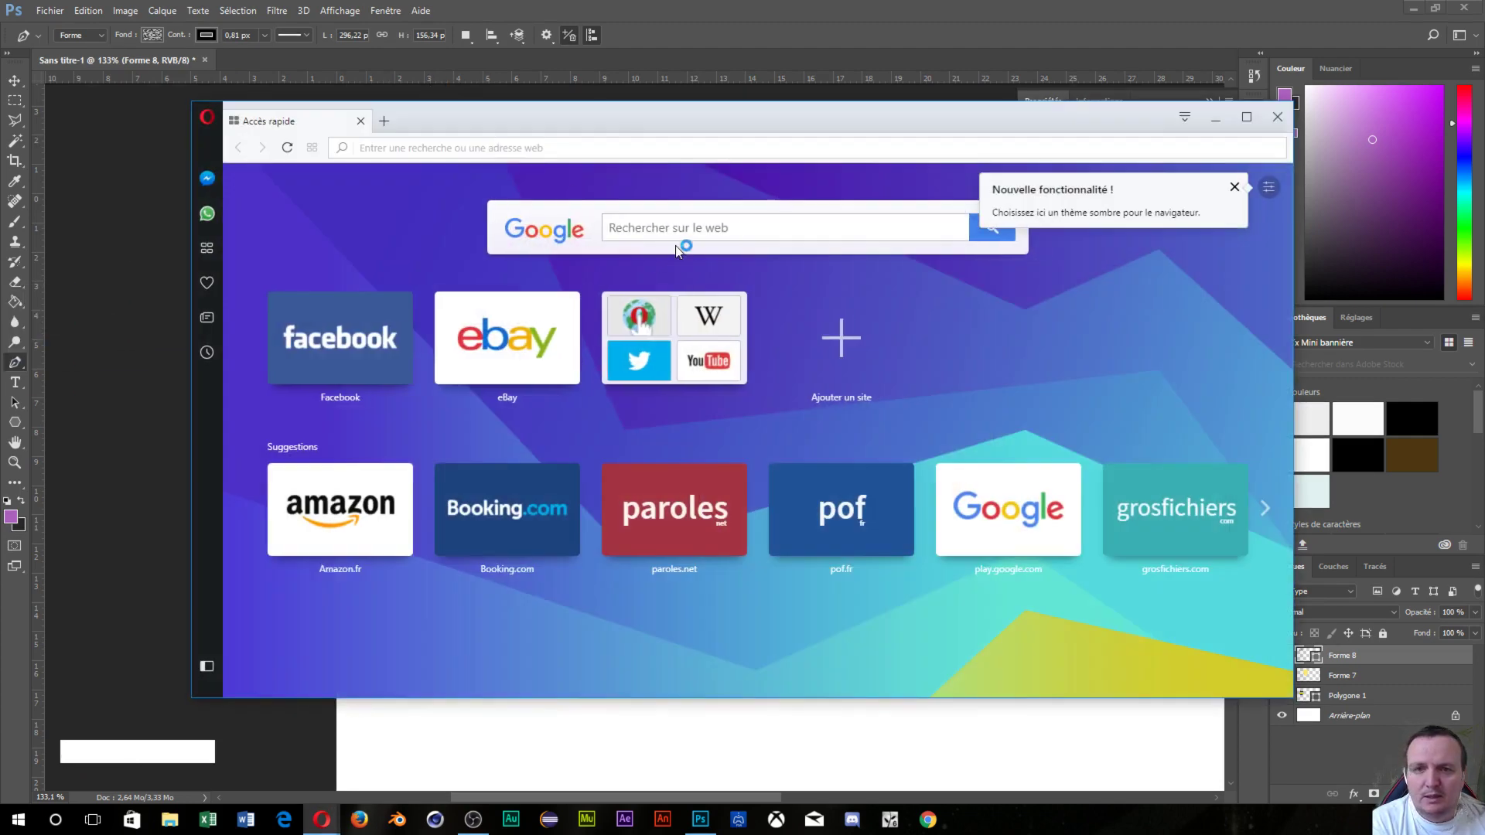
left_click(680, 227)
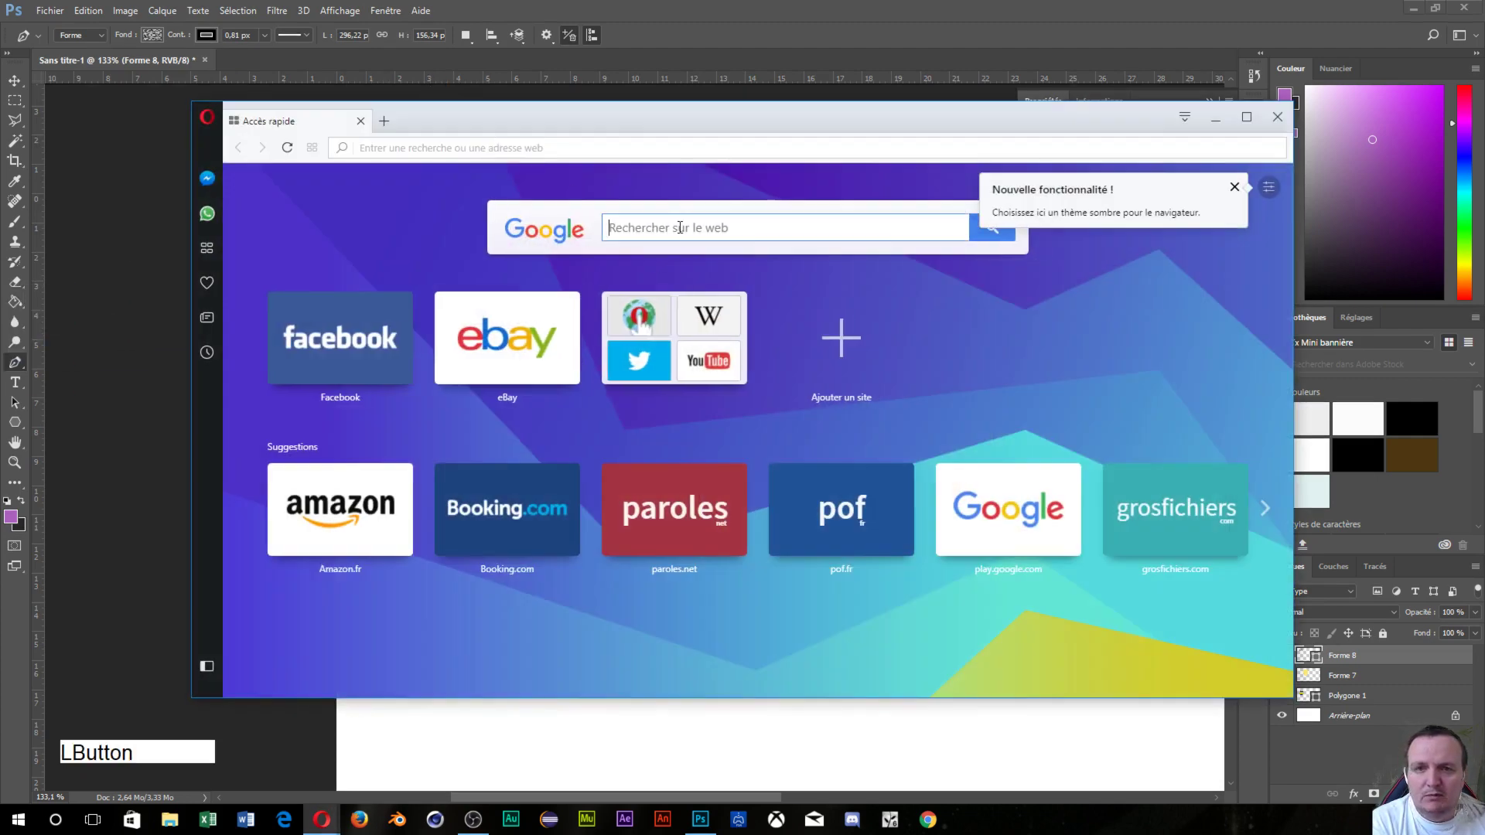
type("te")
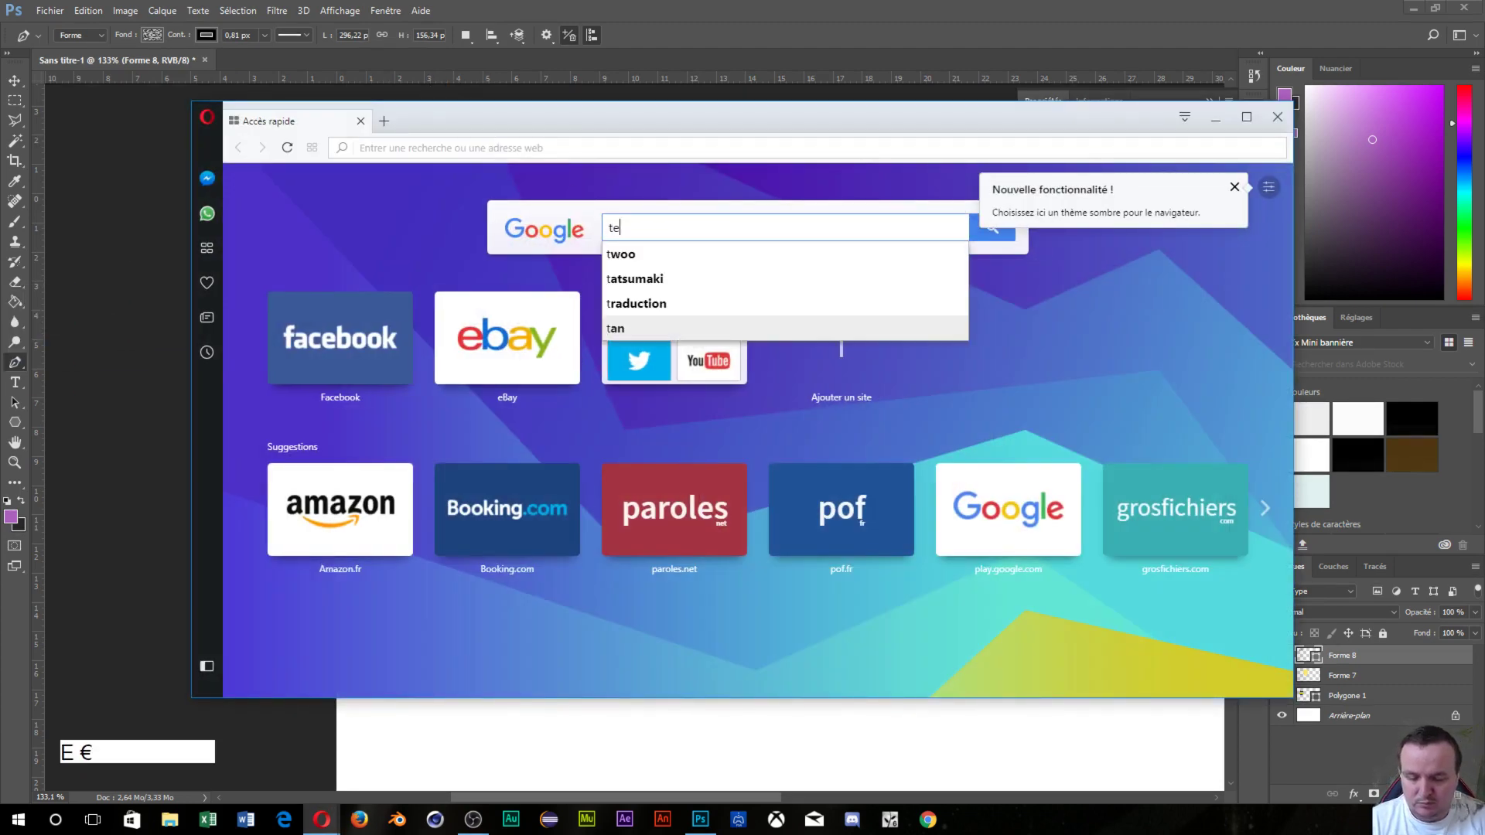
type("xture")
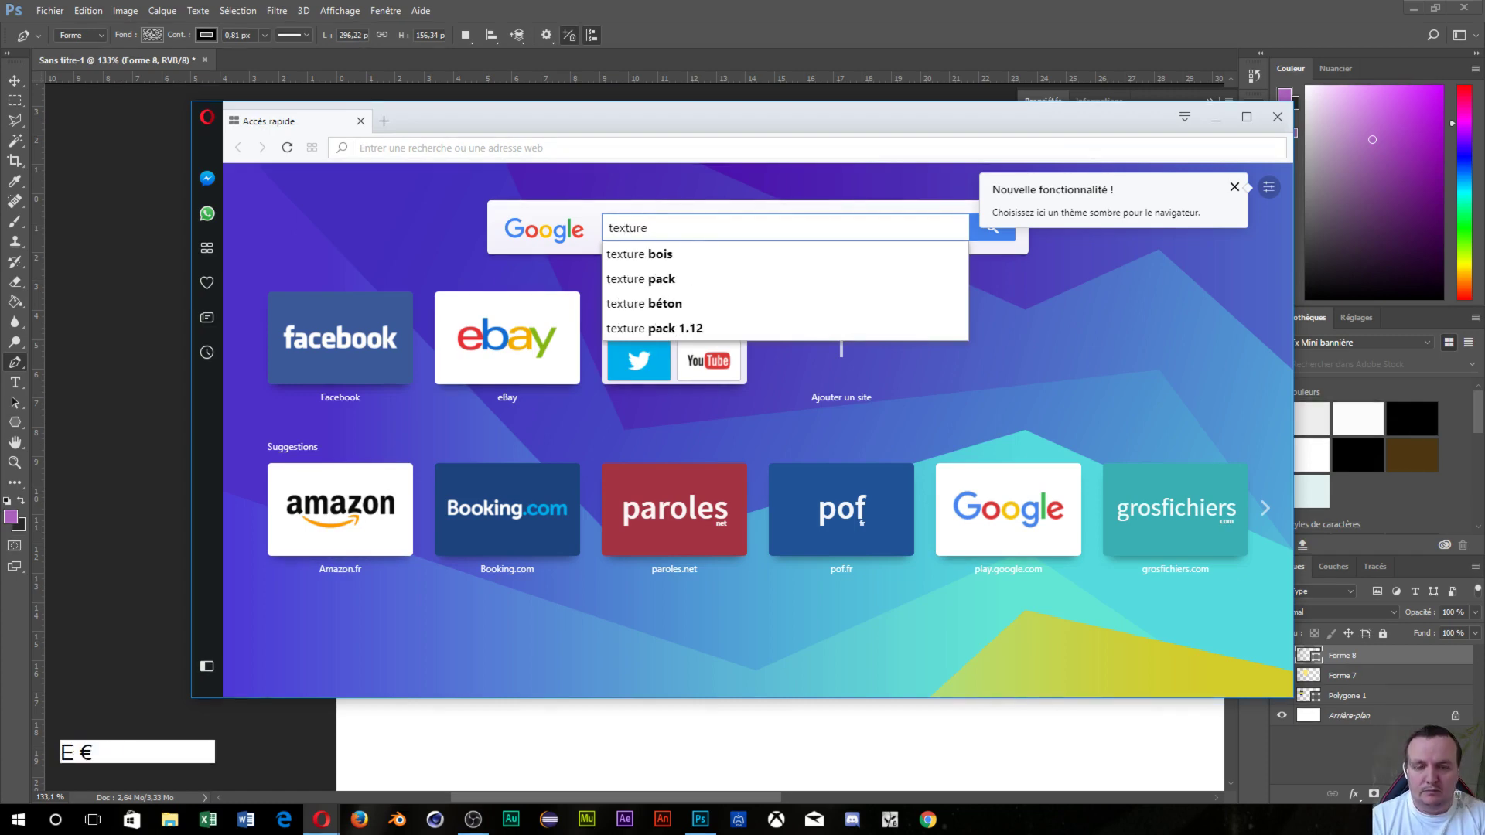
key("Return")
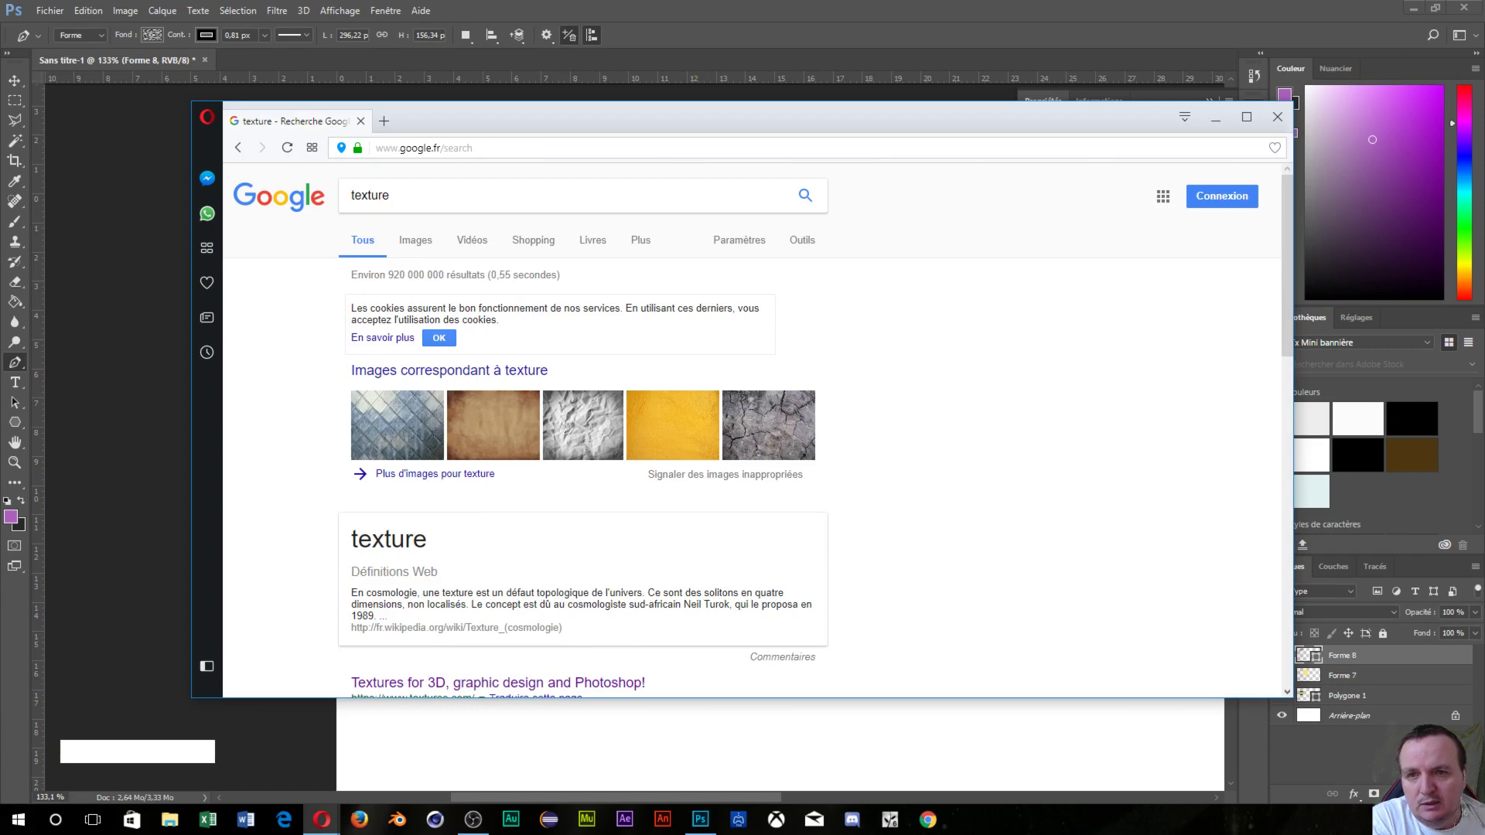
scroll(481, 536, "down", 5)
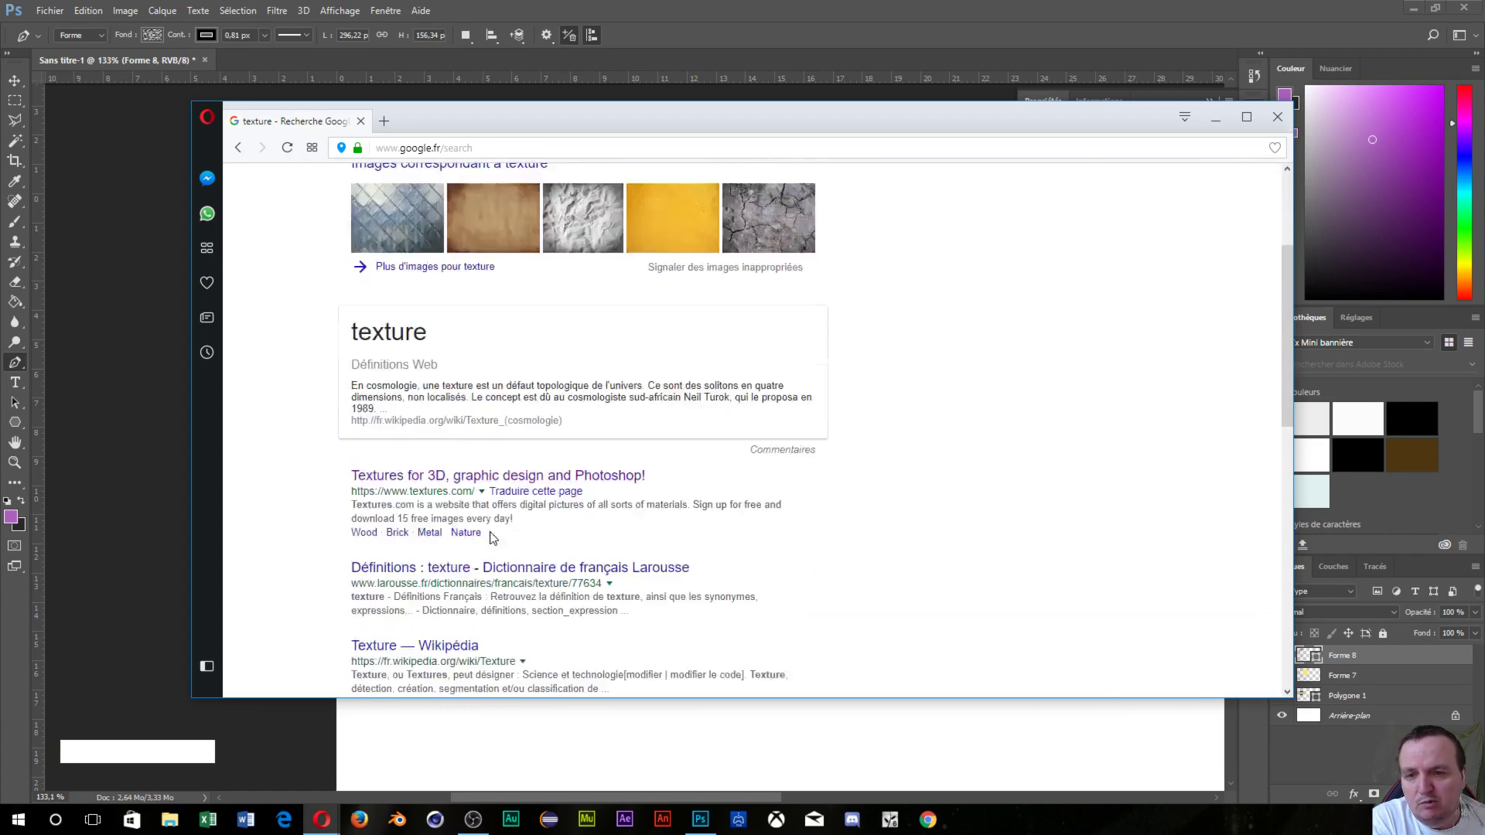
scroll(407, 378, "up", 5)
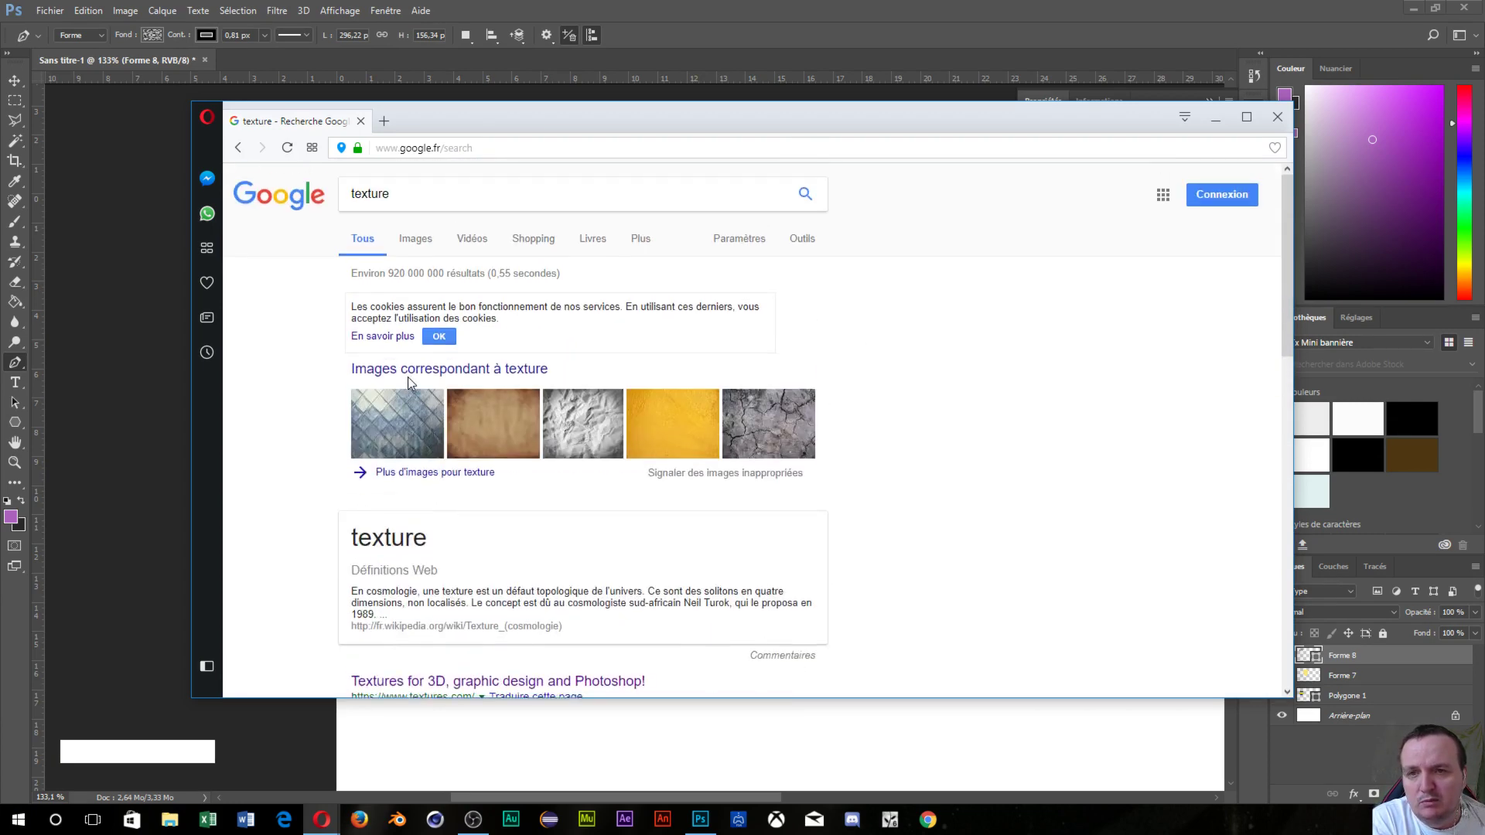
left_click(412, 244)
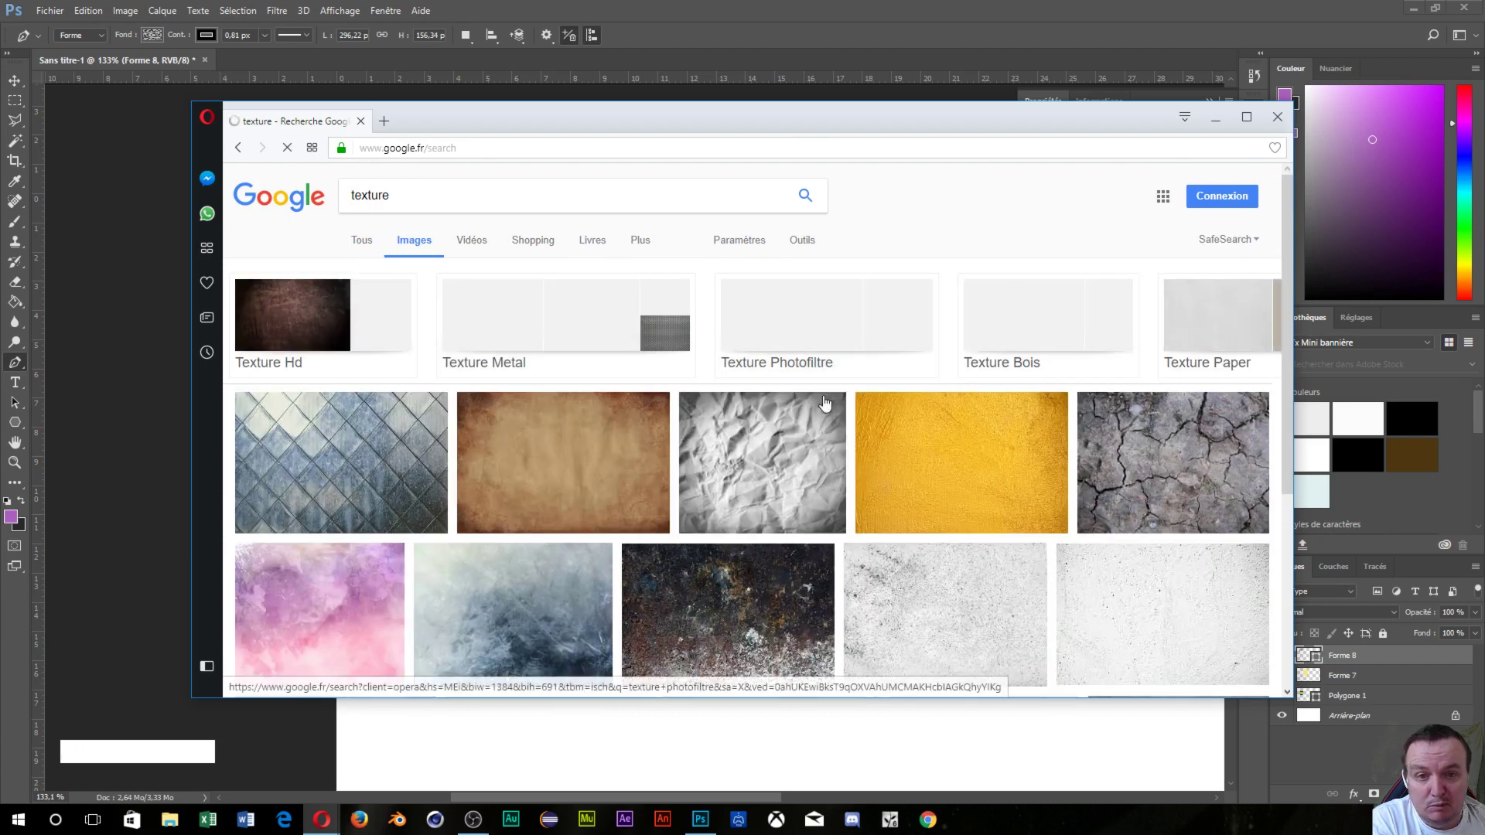
- Browse the texture images and open the cracked concrete texture from Lost and Taken at full size
scroll(541, 526, "down", 3)
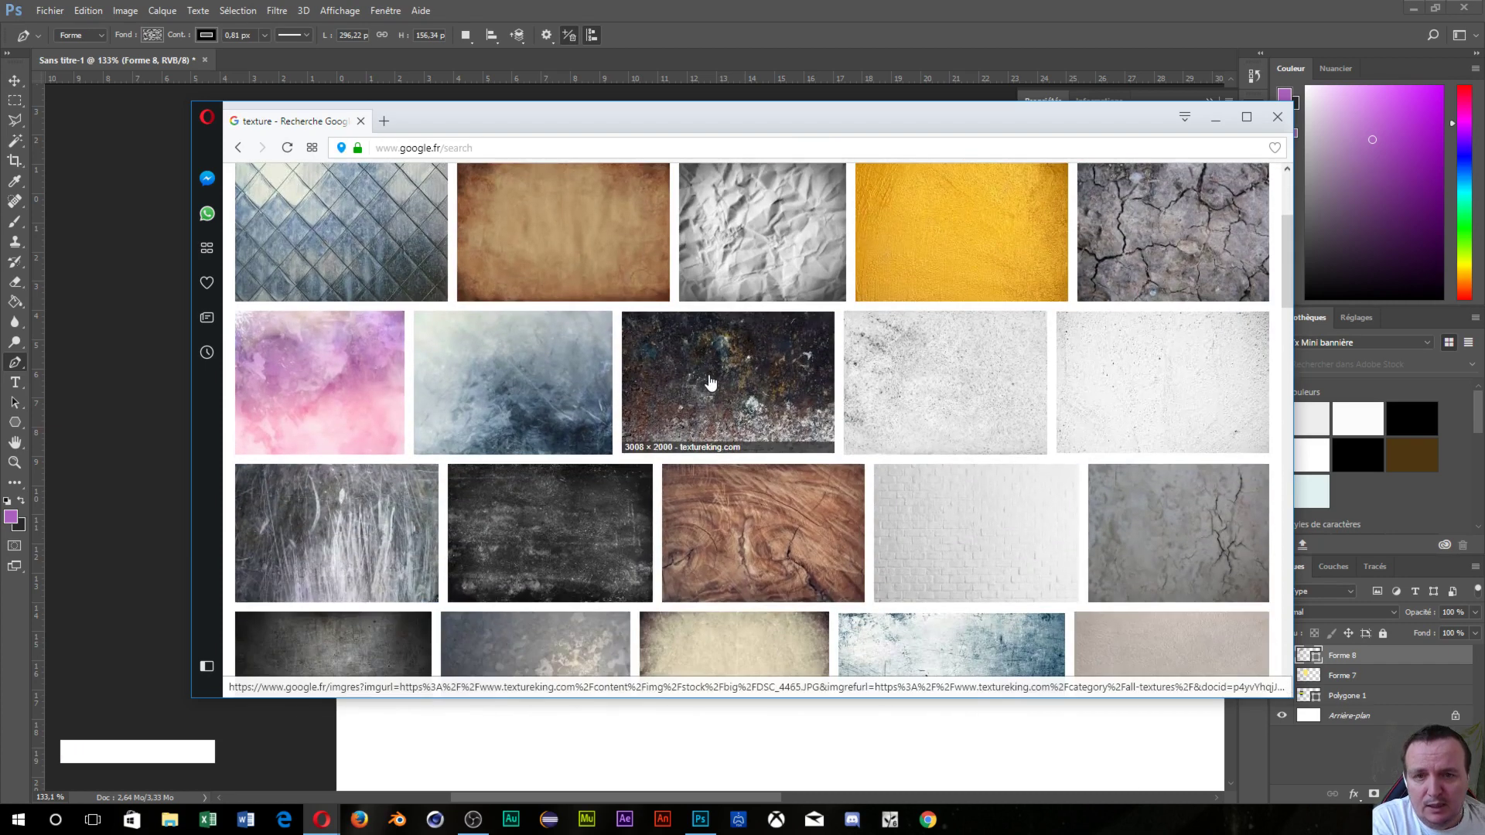
scroll(481, 501, "down", 3)
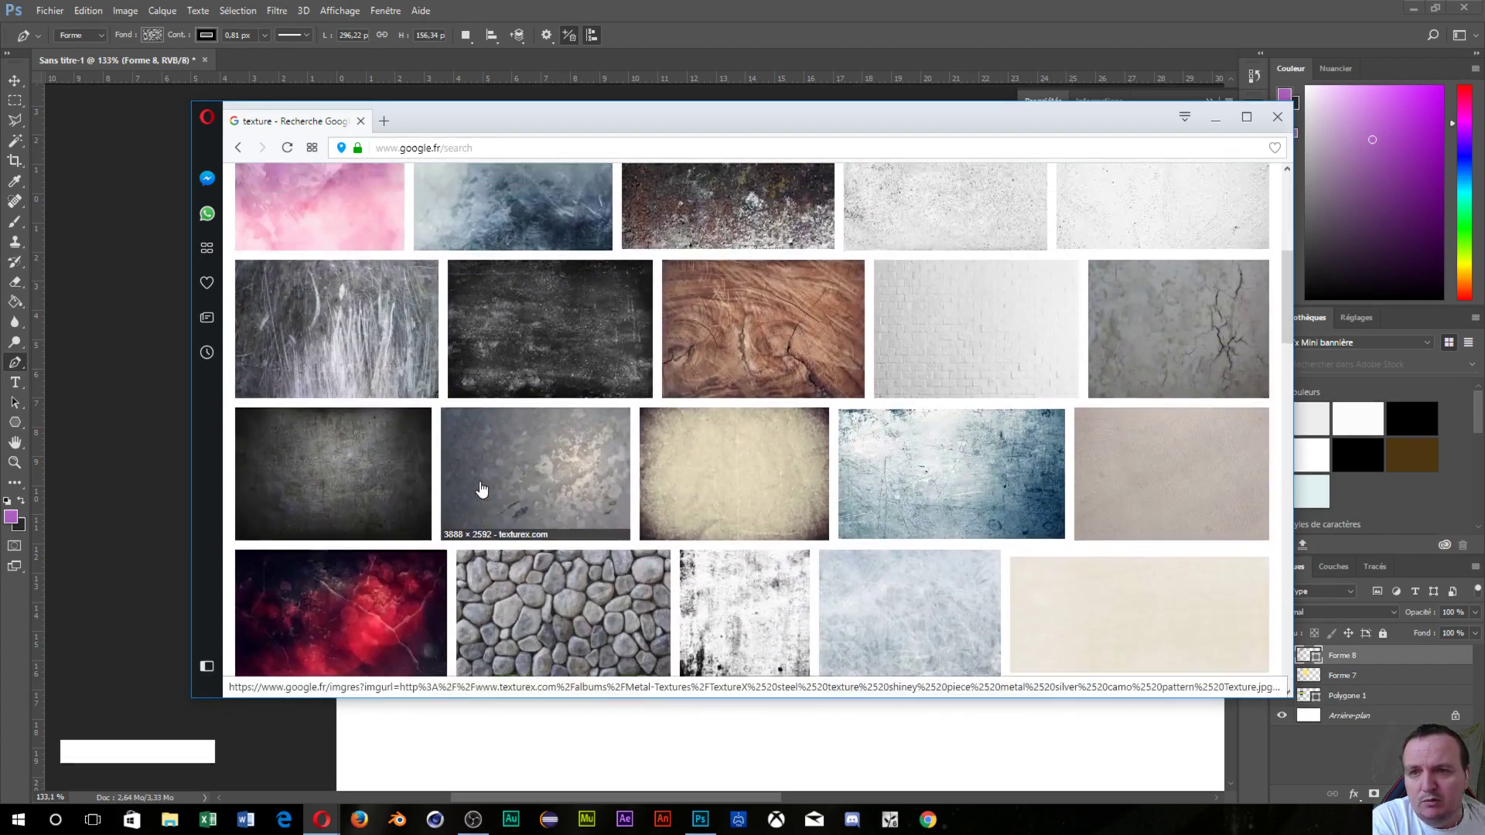
scroll(516, 436, "up", 2)
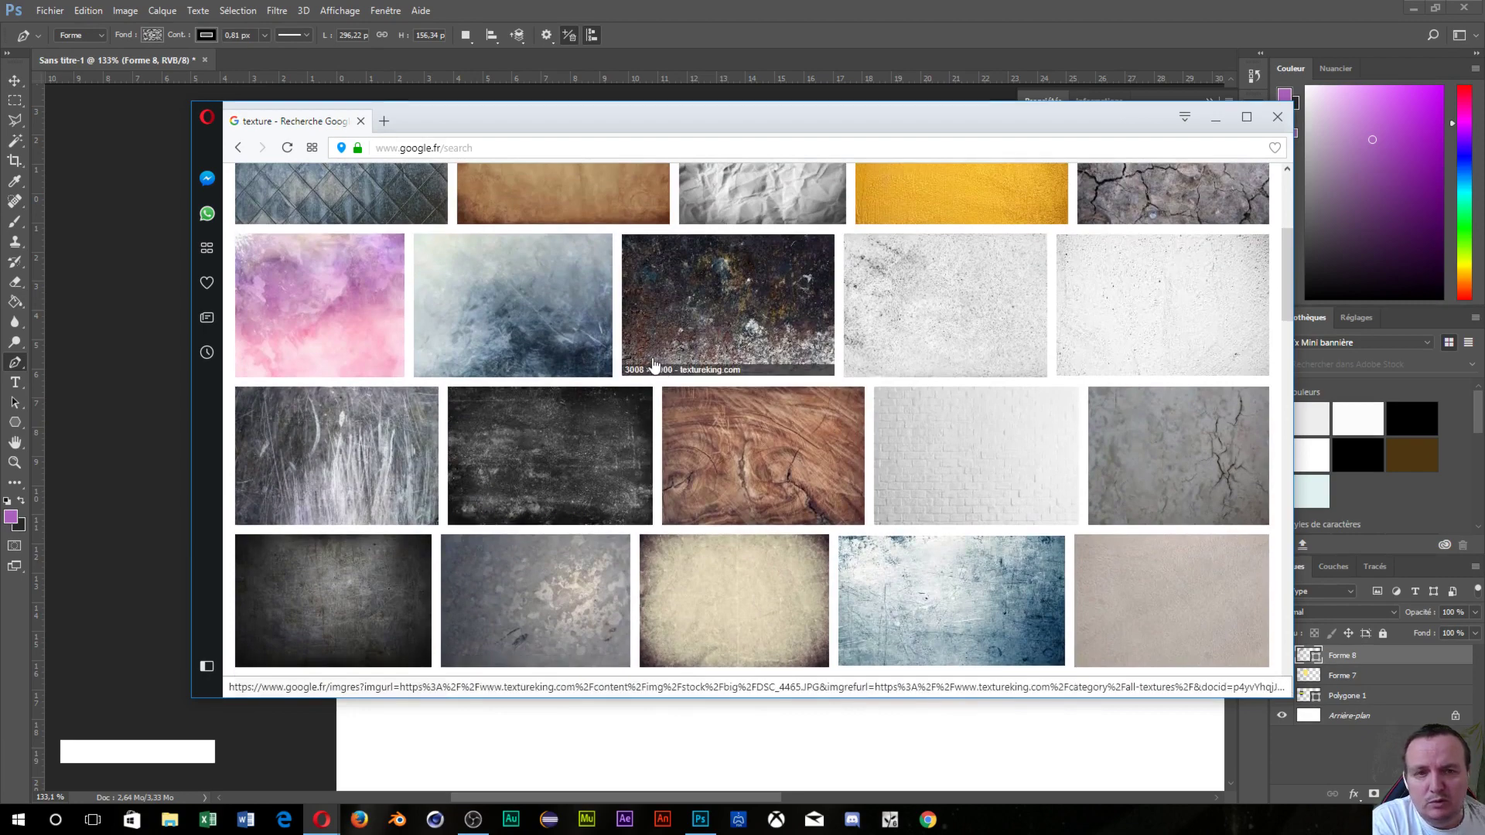
scroll(675, 368, "down", 3)
scroll(674, 370, "up", 3)
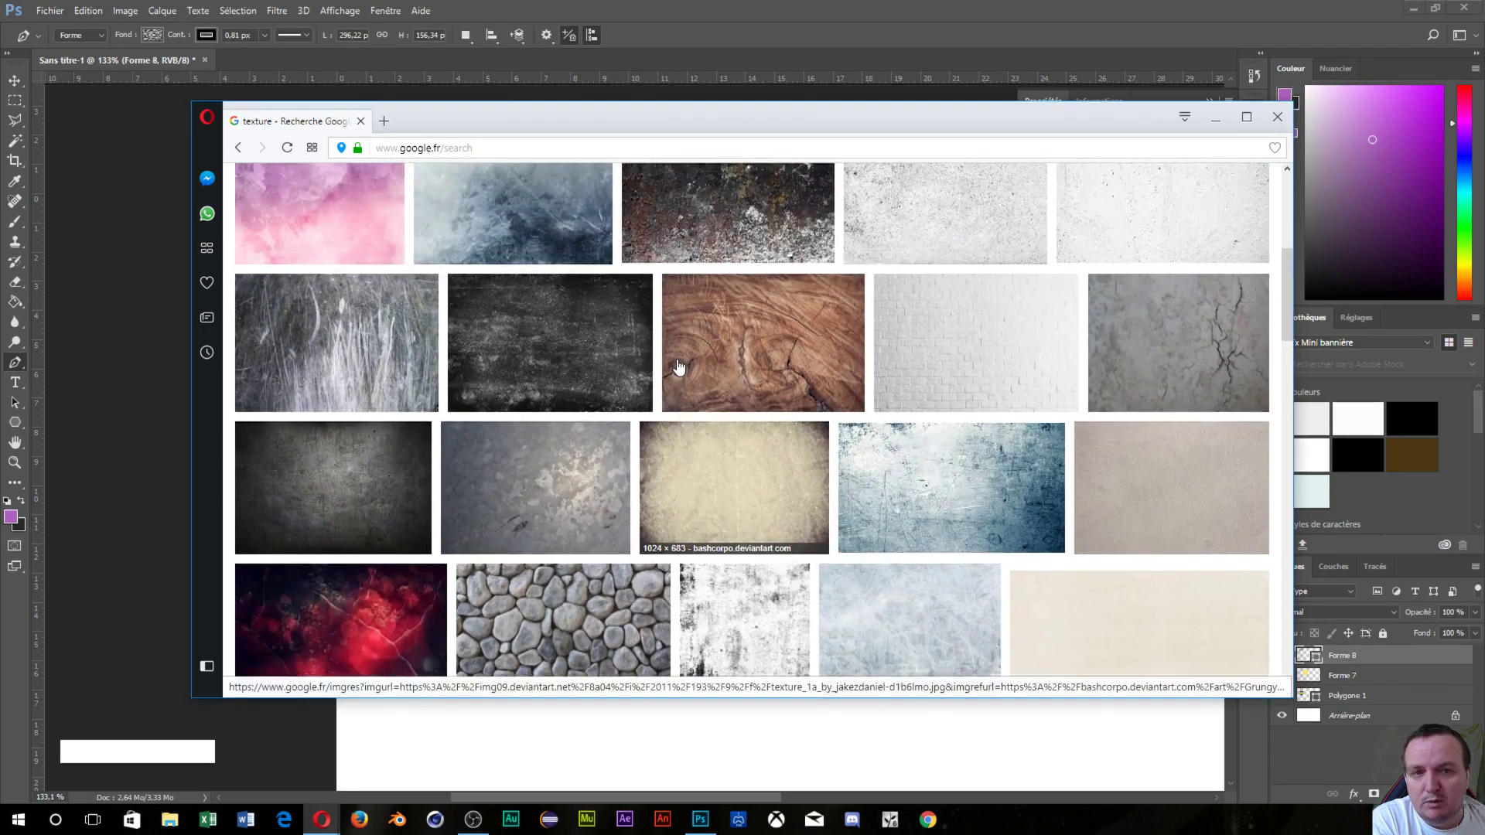
scroll(1036, 400, "up", 2)
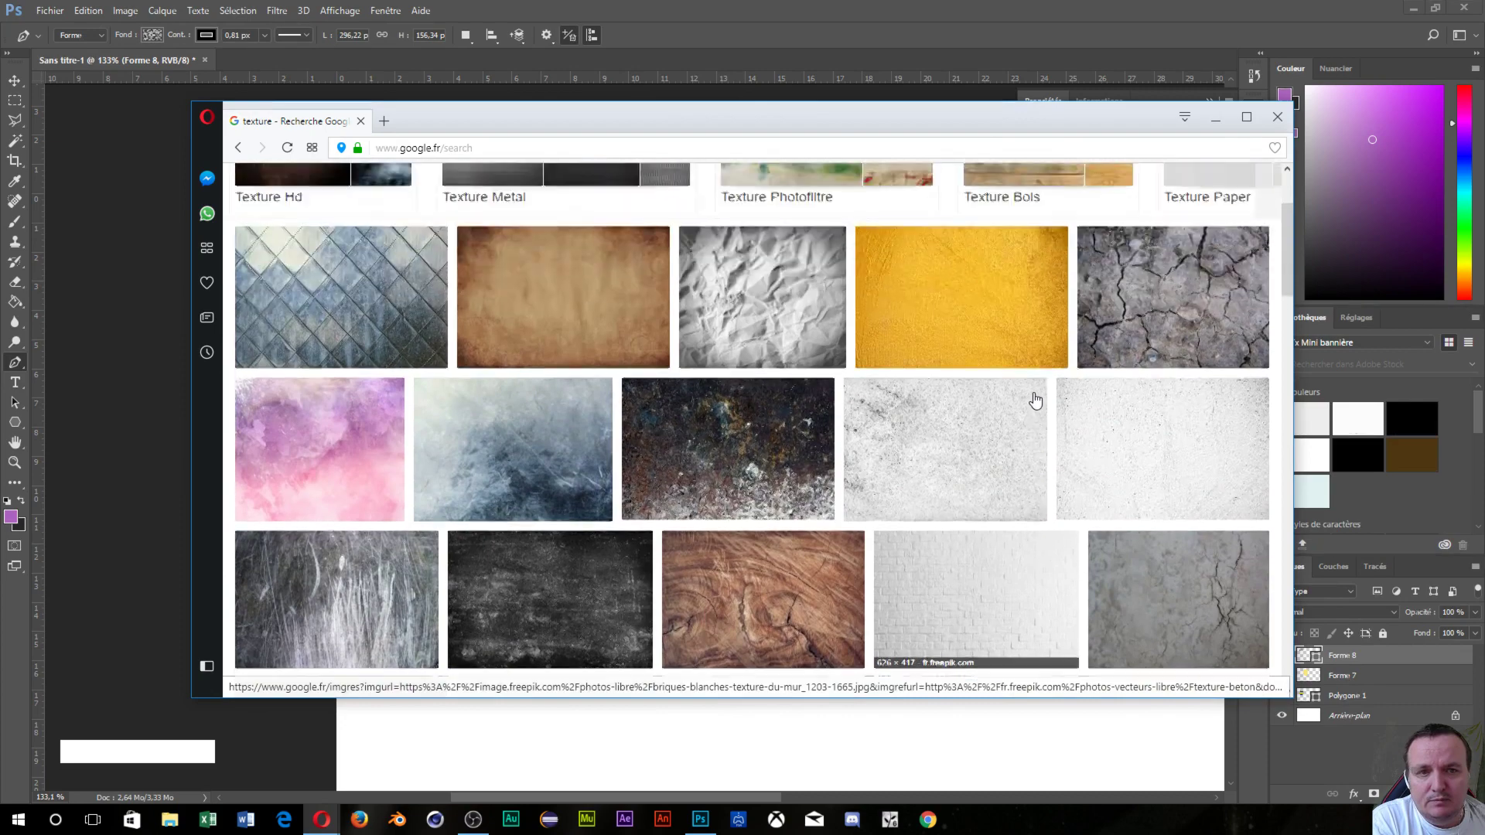
left_click(1158, 320)
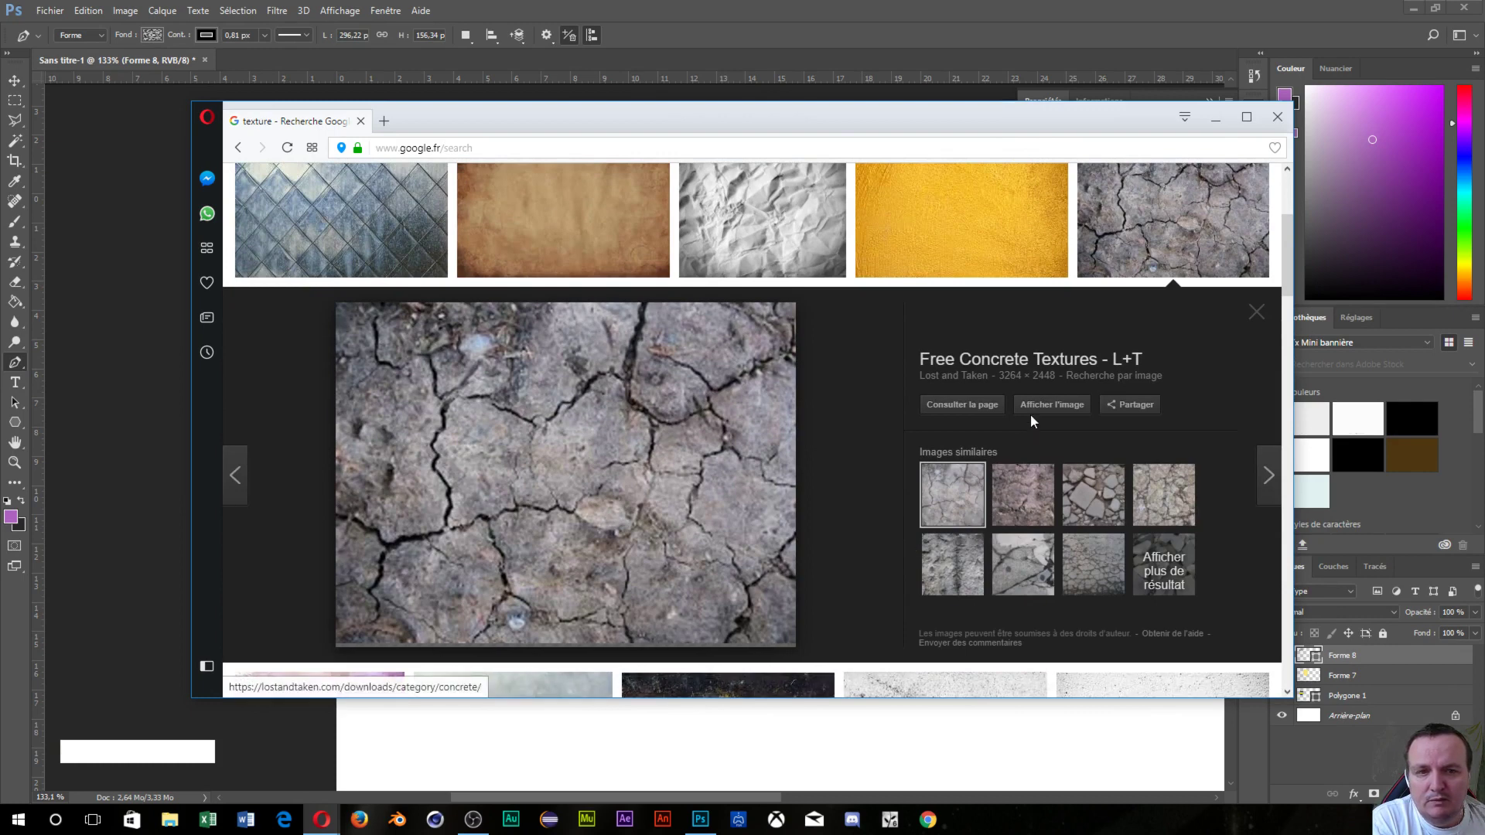
left_click(1053, 406)
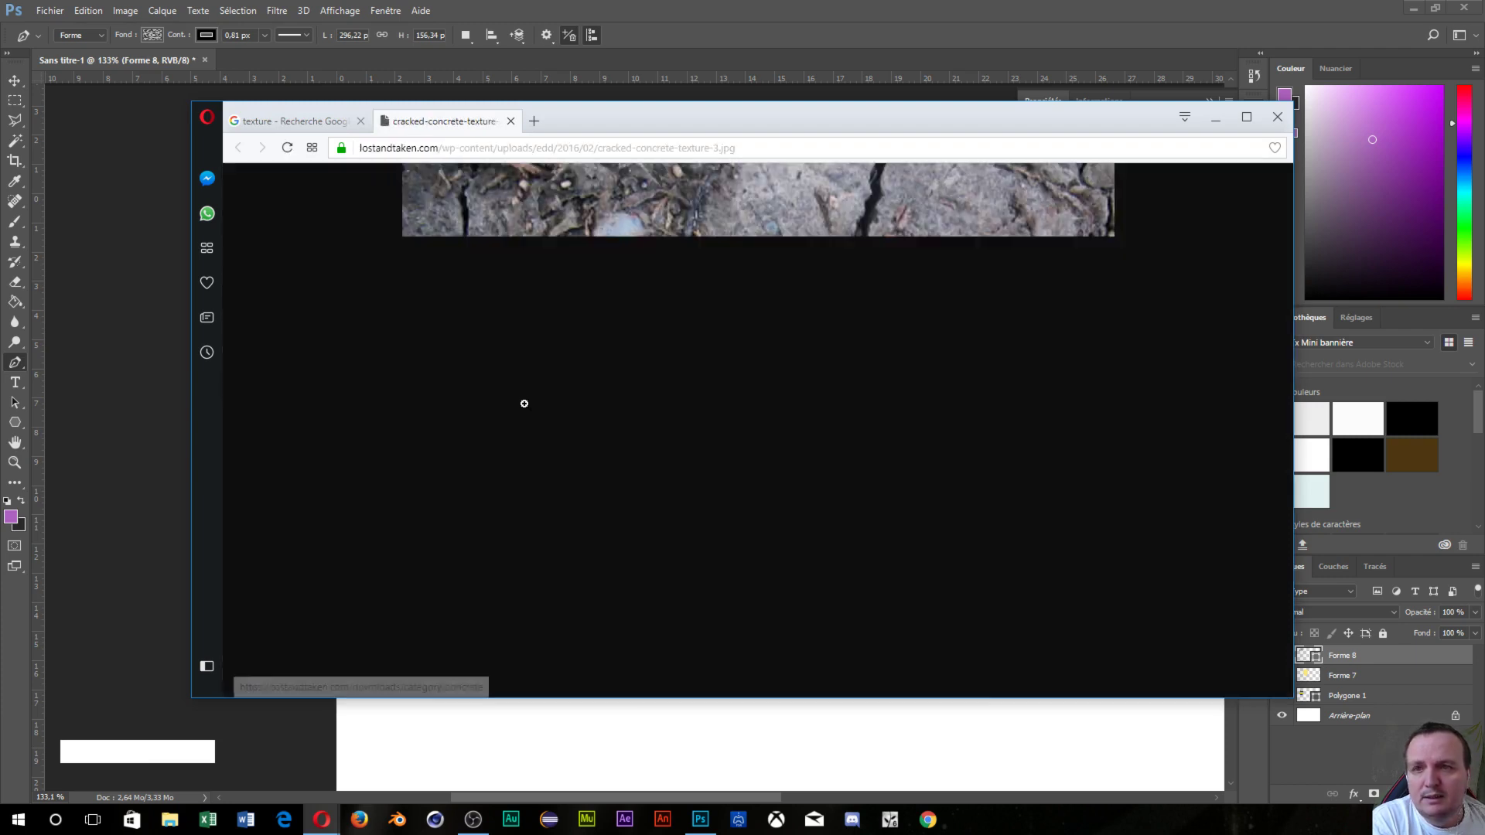
- Save the full-size cracked concrete image to the desktop as cracked-concrete-texture-3 and close the browser
left_click(788, 480)
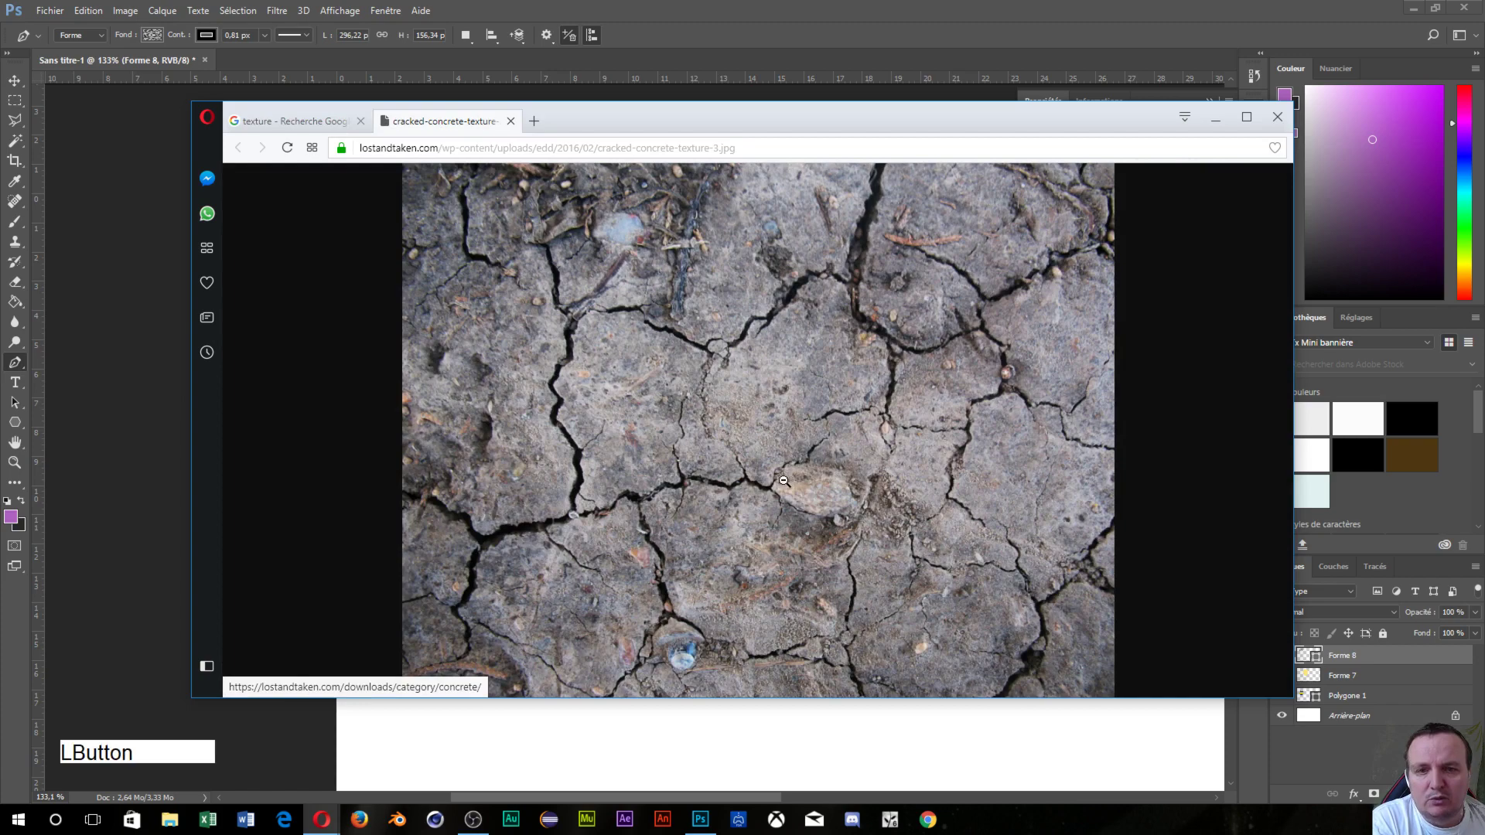
right_click(747, 492)
left_click(831, 504)
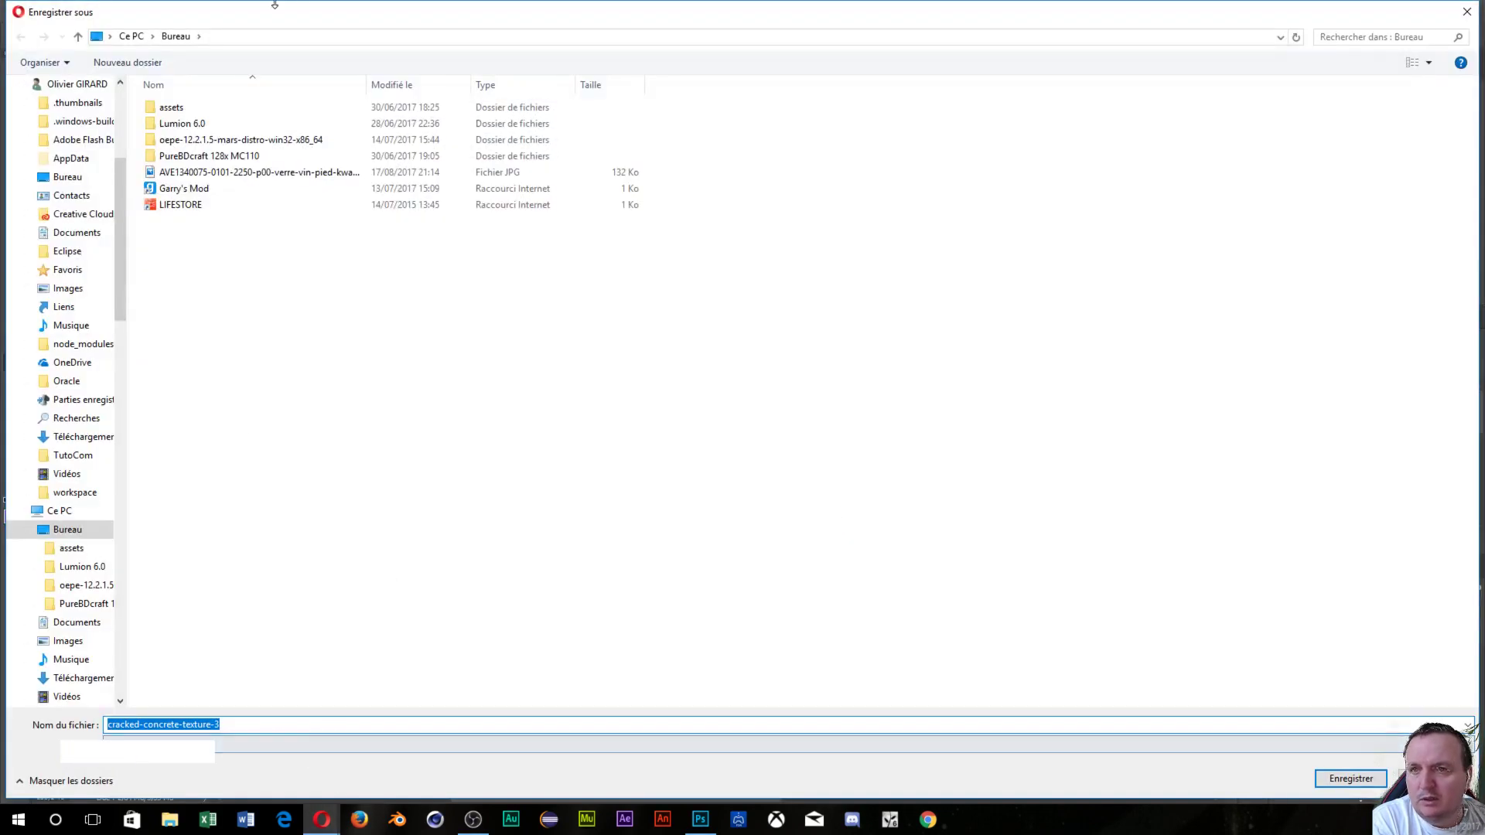
left_click(1378, 781)
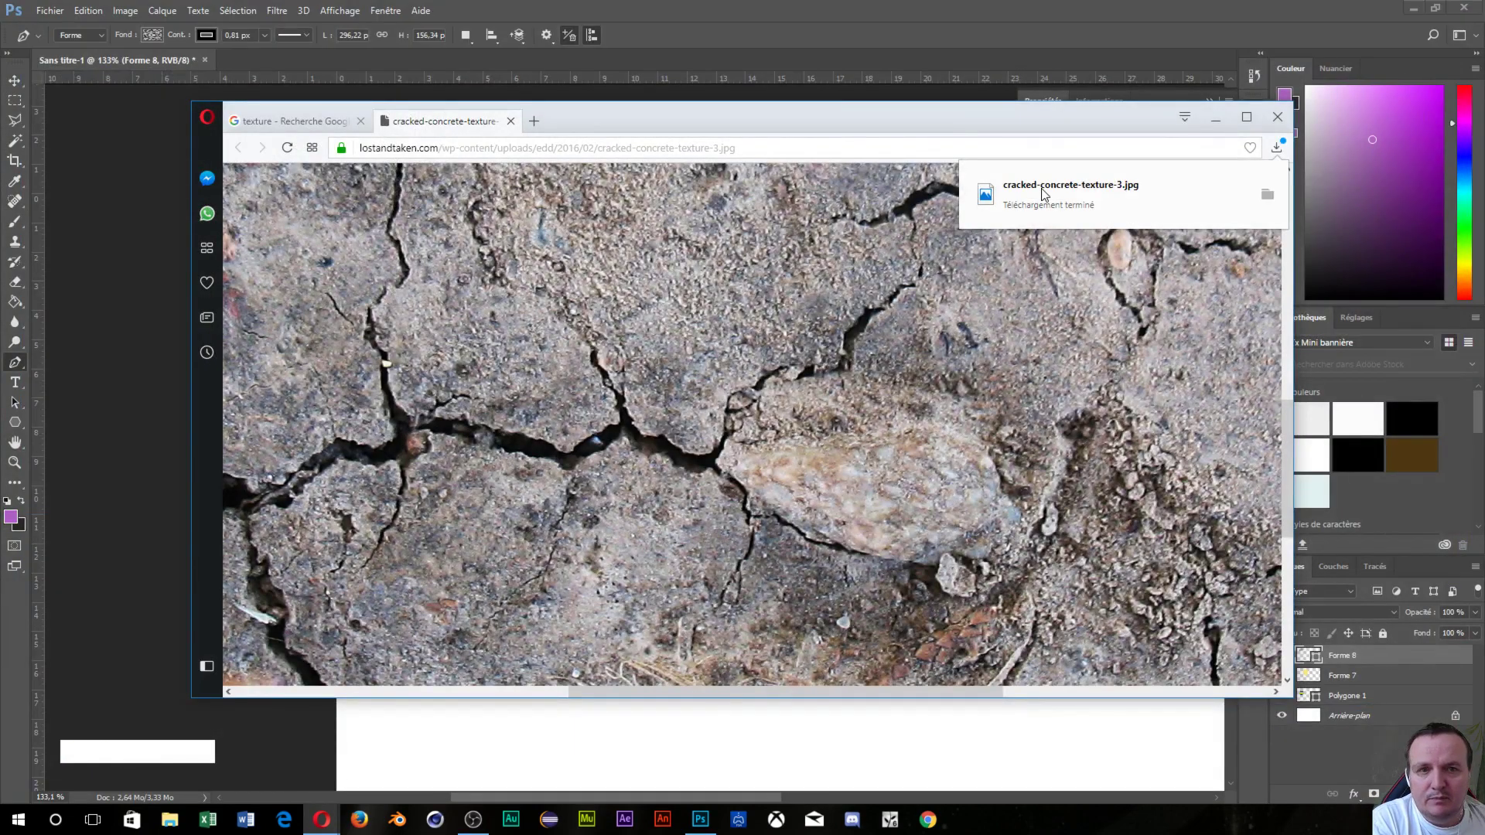
left_click(1277, 117)
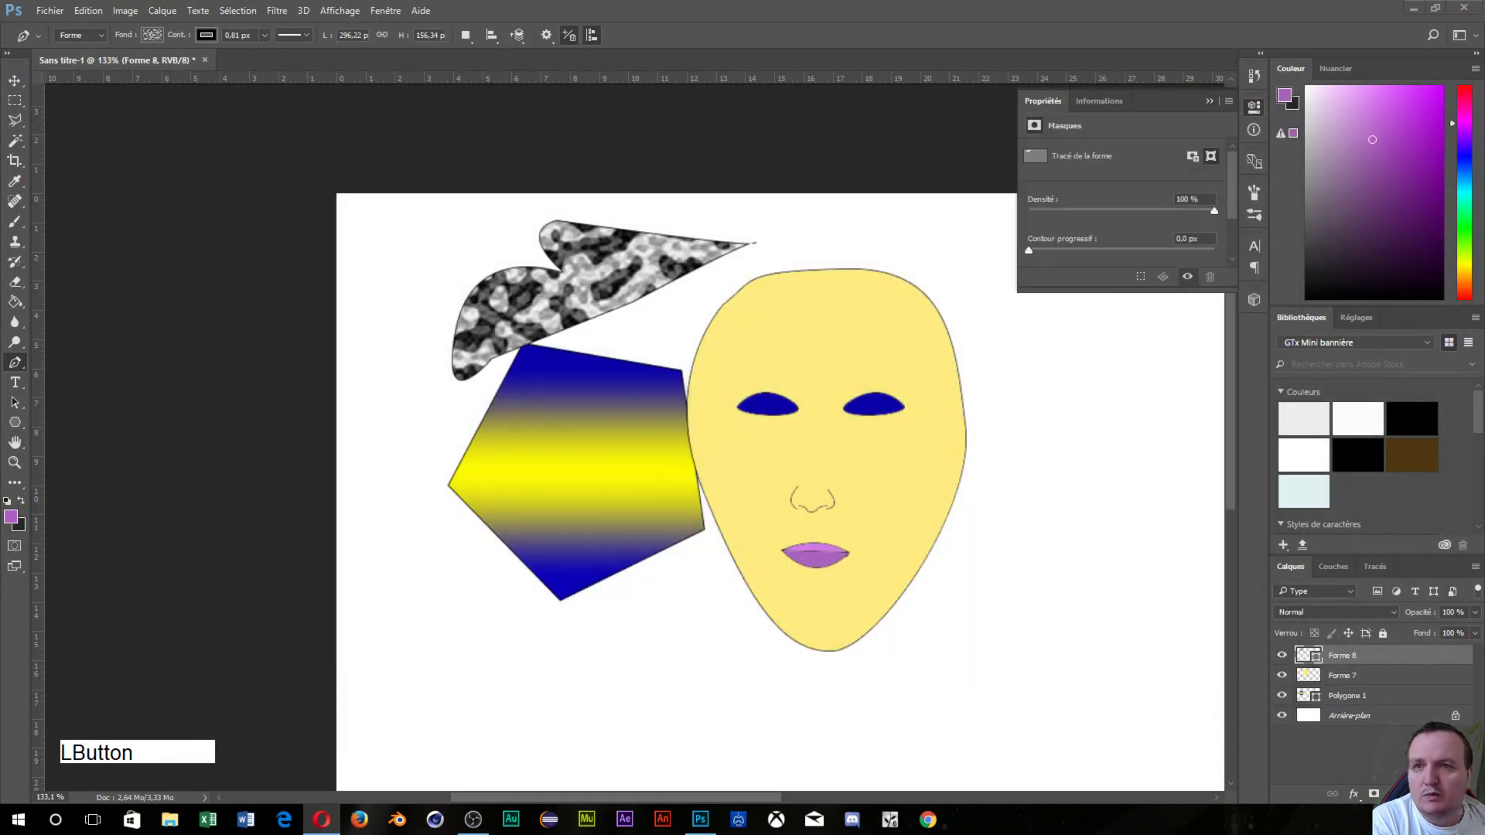
- Open the image cracked-concrete-texture-3 from the desktop (Bureau) in Photoshop
left_click(49, 10)
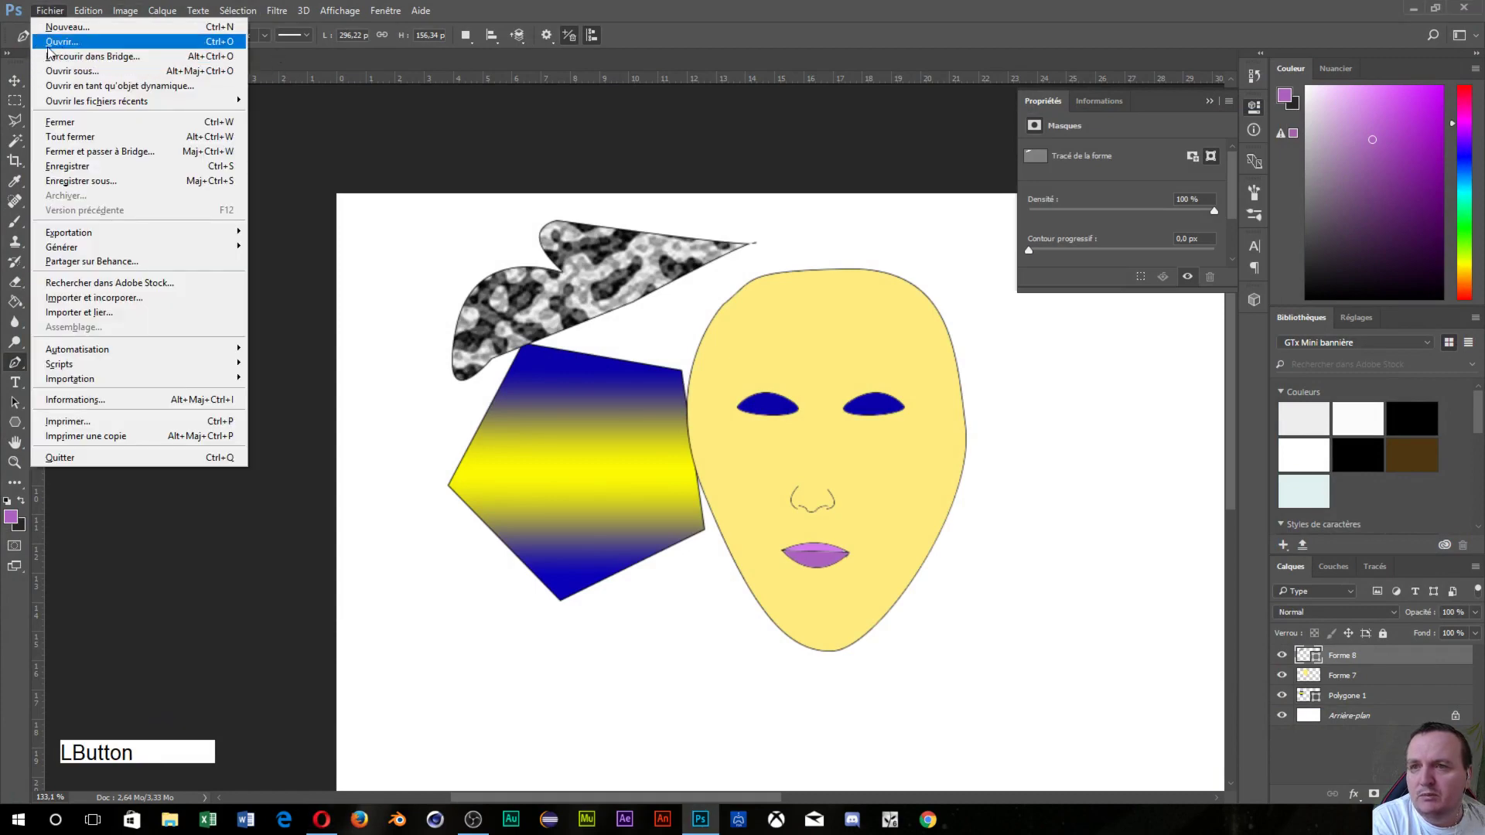
left_click(55, 42)
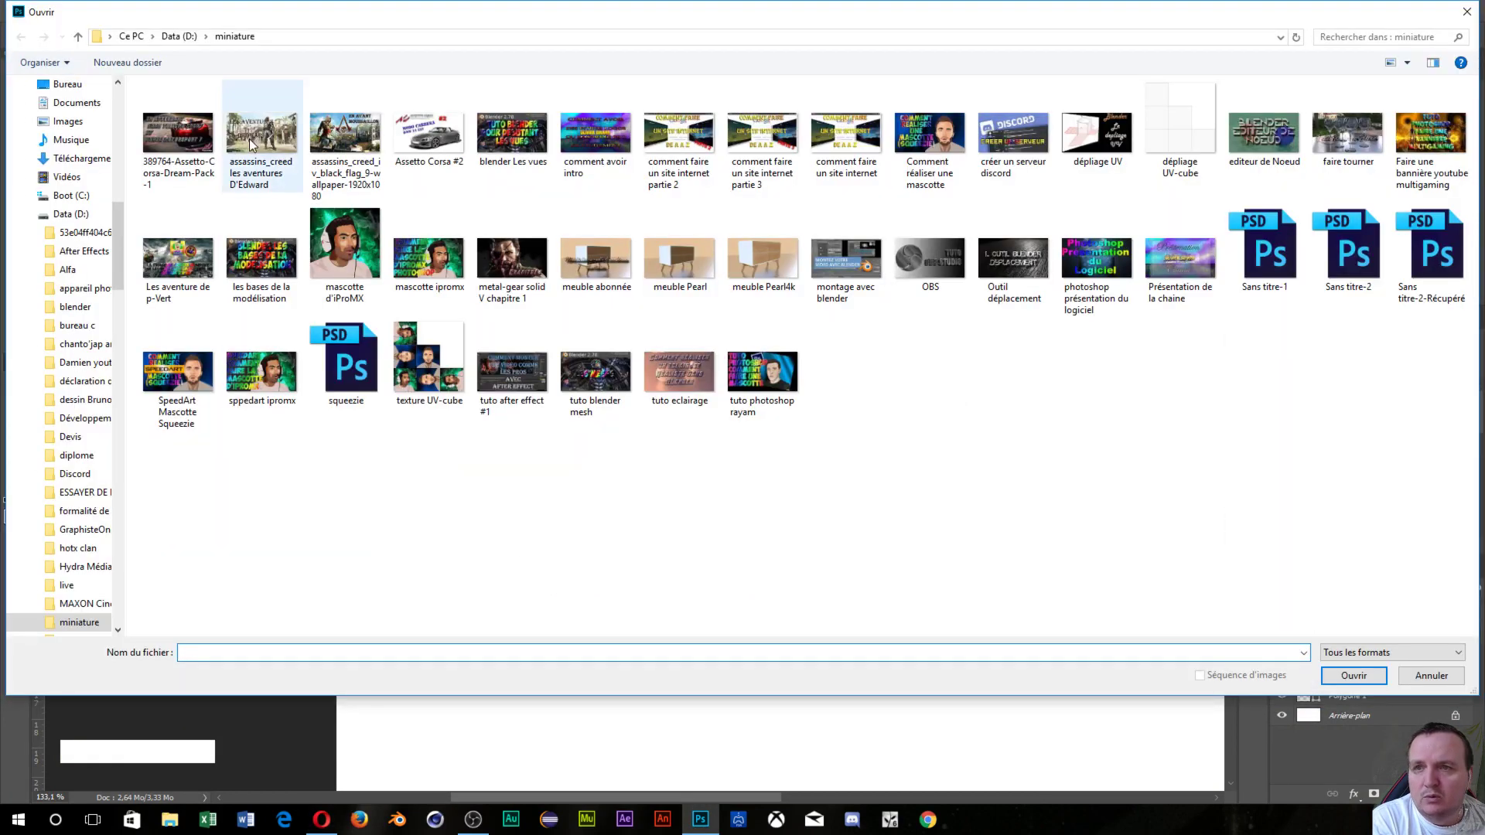
left_click(66, 84)
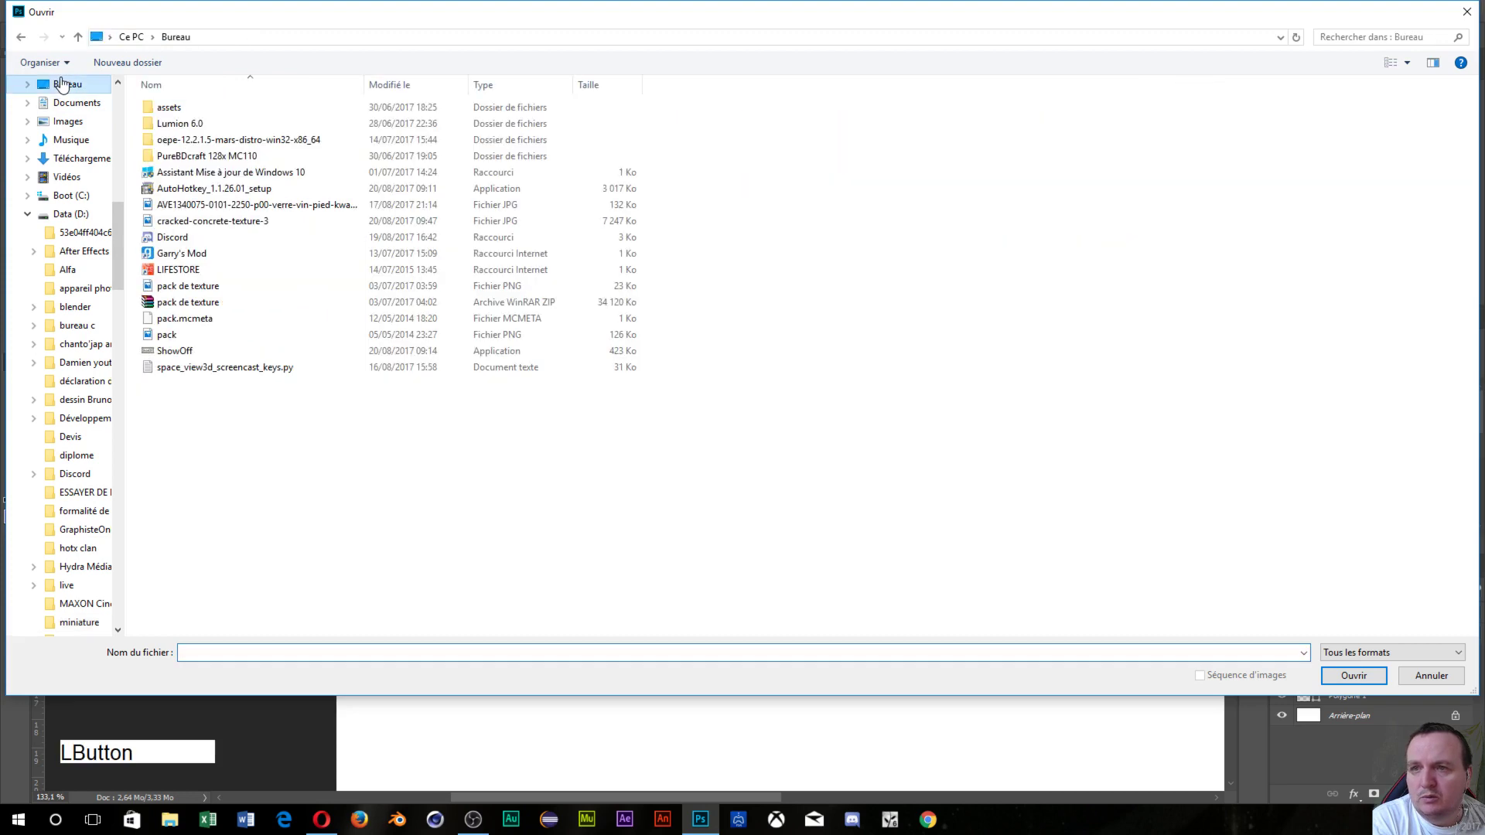
left_click(1389, 62)
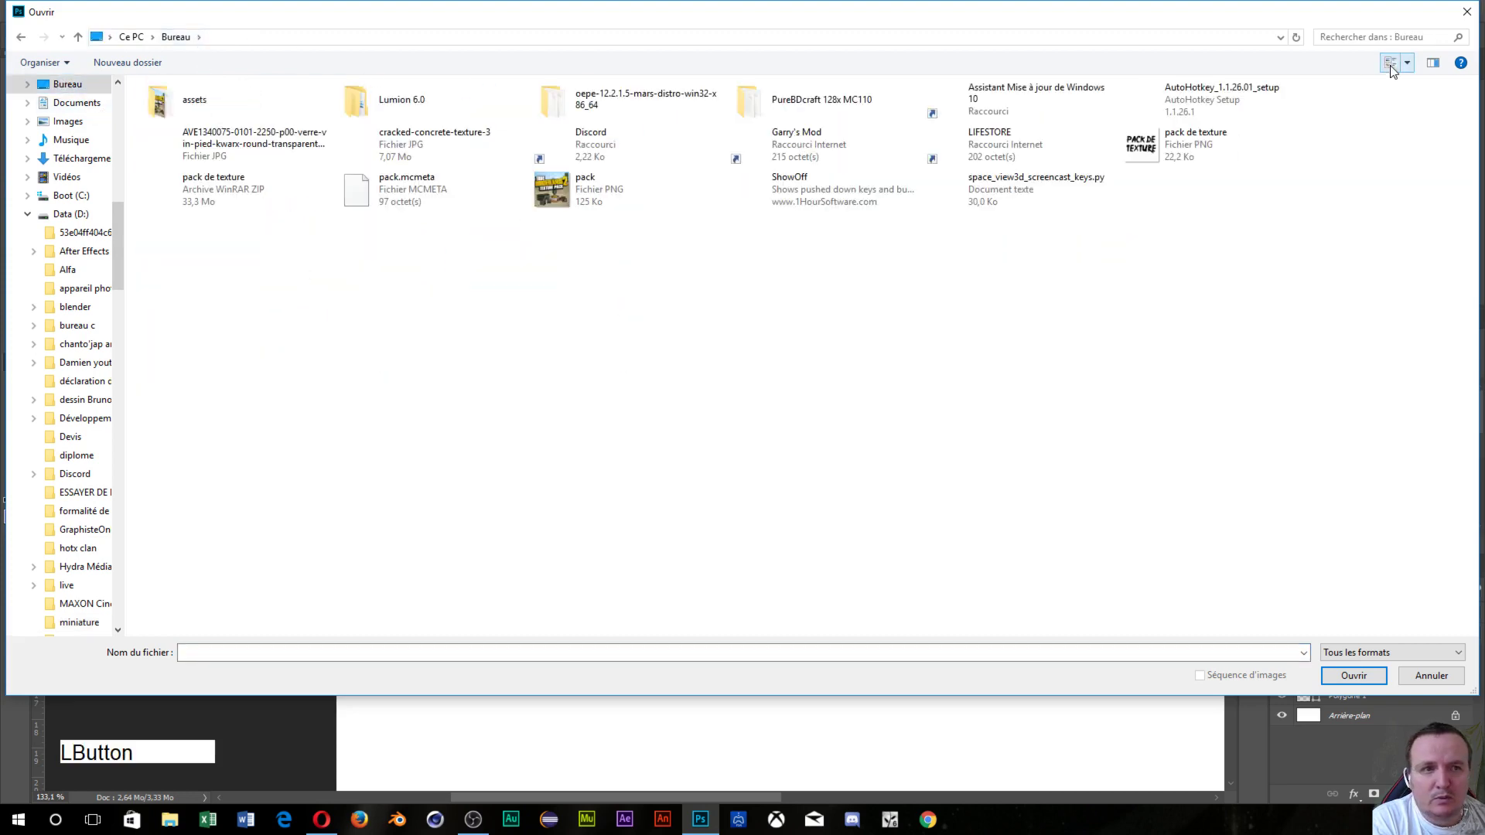
left_click(384, 149)
left_click(1353, 675)
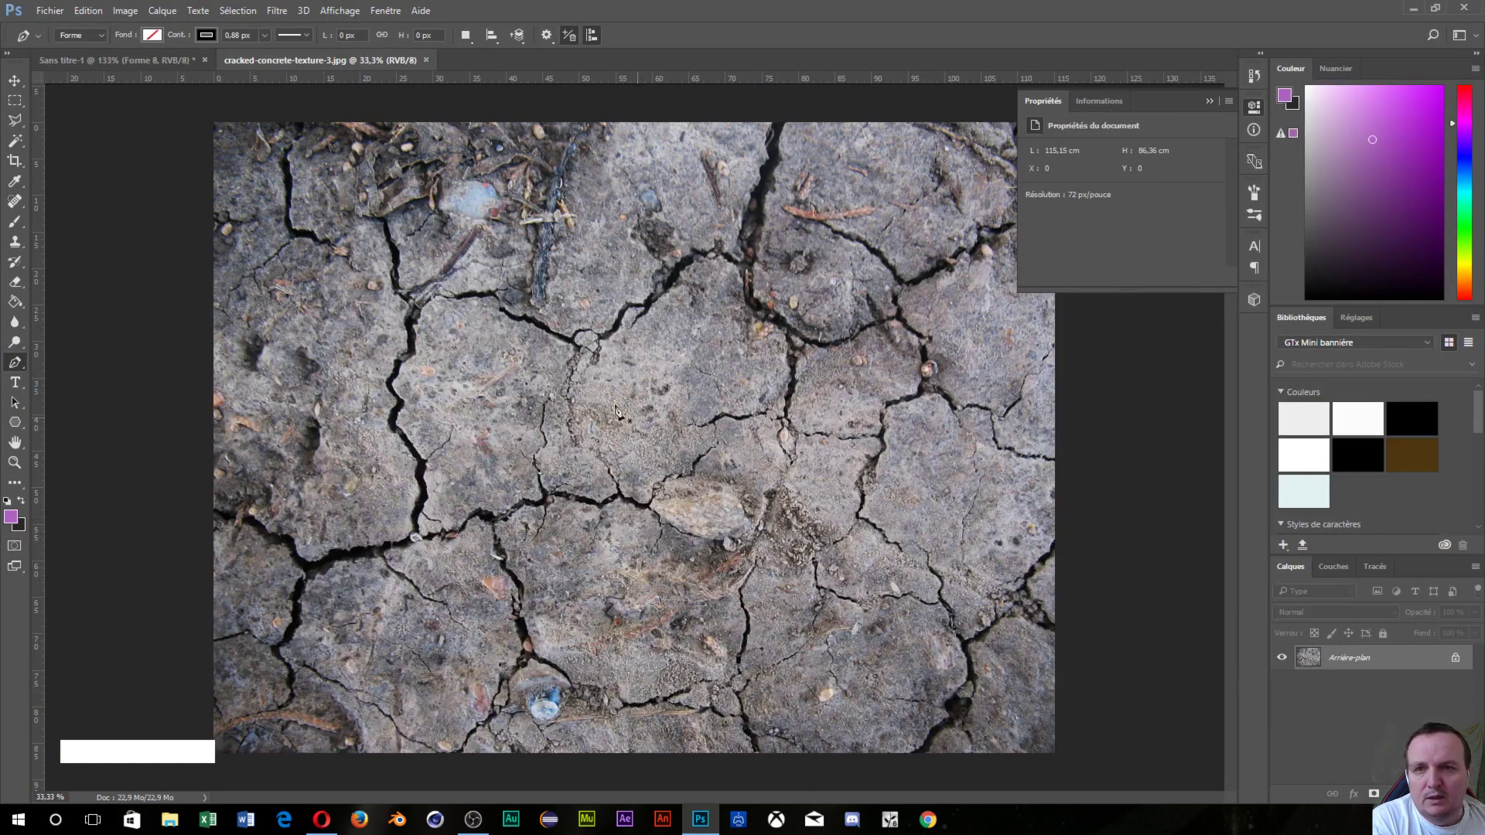
- Lasso an irregular area about 47 × 47 cm of the cracked concrete, copy it to a new layer and hide the background layer
key("ctrl+minus")
scroll(700, 603, "up", 5)
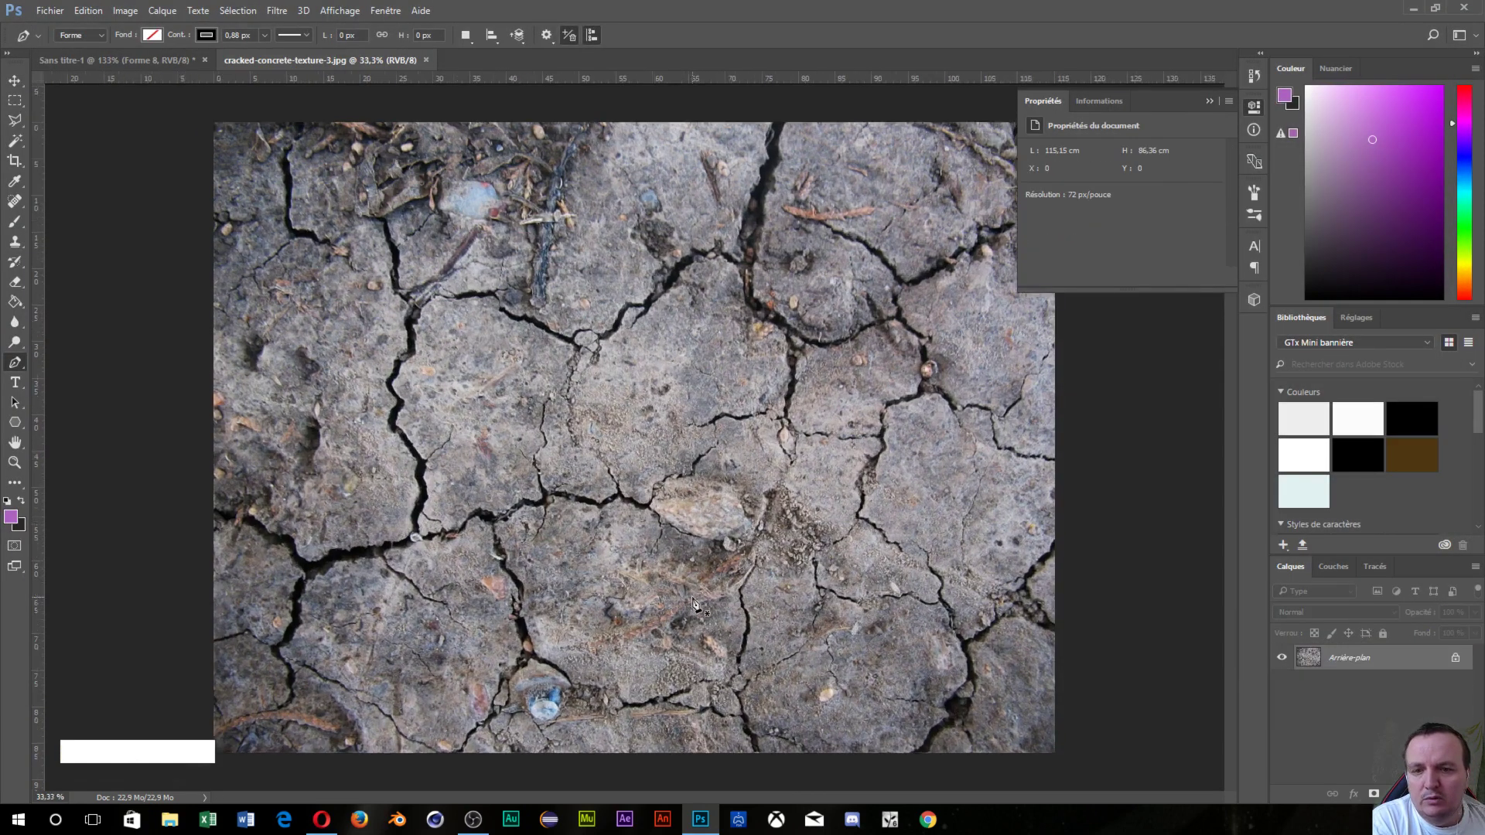
scroll(570, 730, "down", 4)
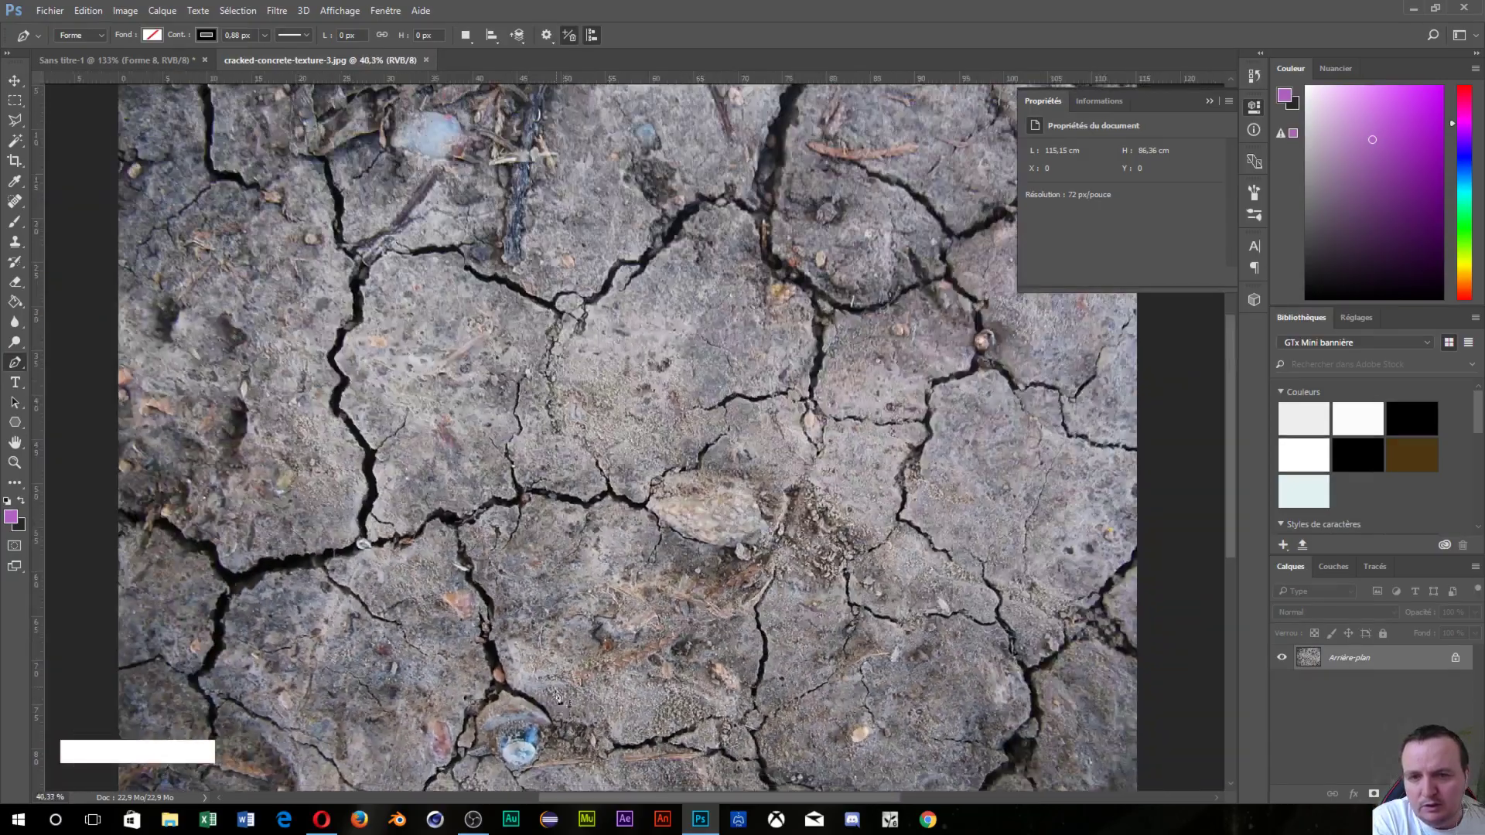
scroll(560, 688, "up", 6)
scroll(560, 688, "down", 6)
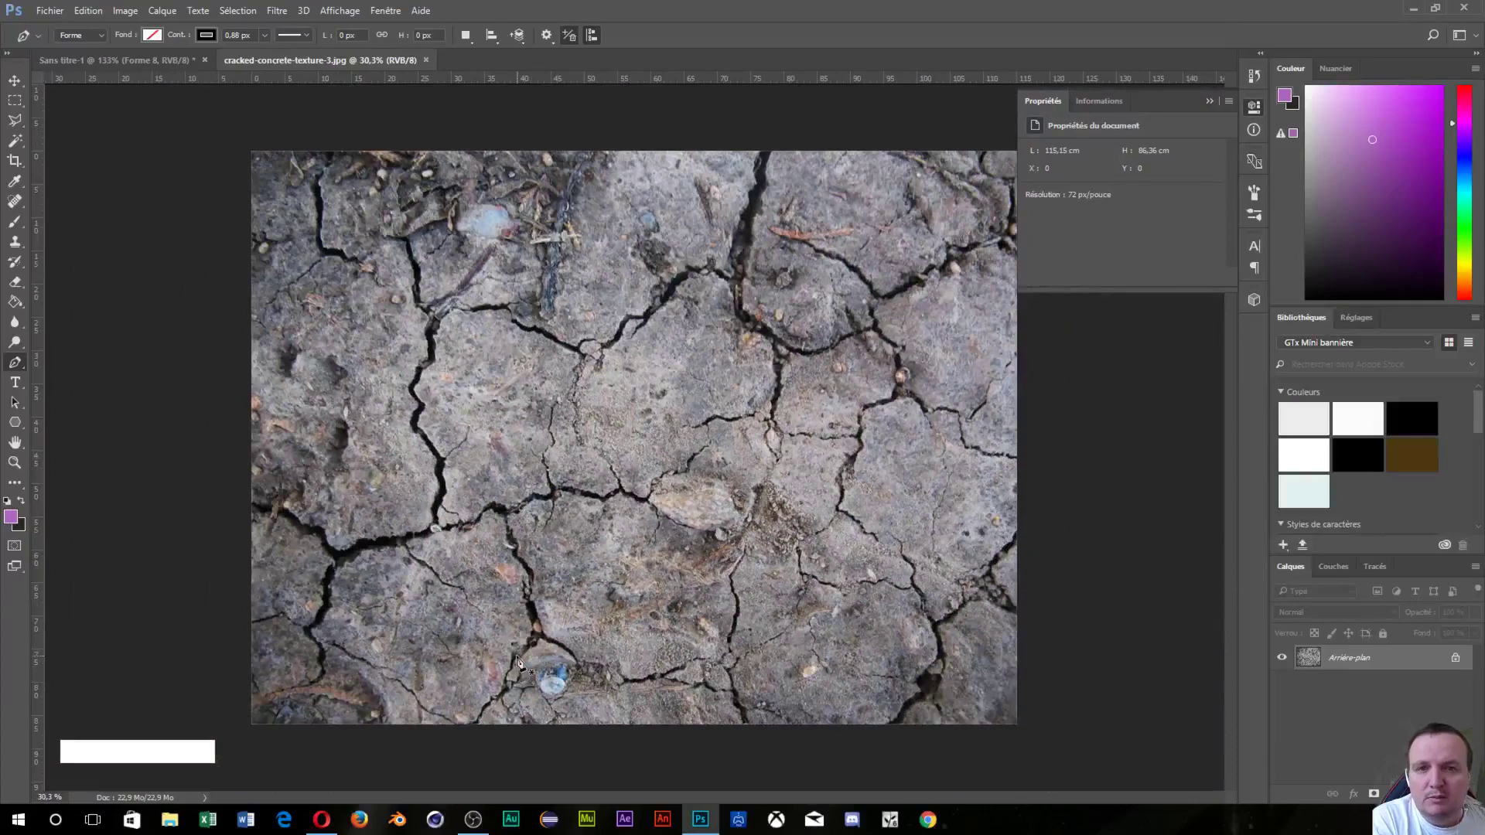
scroll(518, 662, "up", 1)
scroll(518, 662, "down", 1)
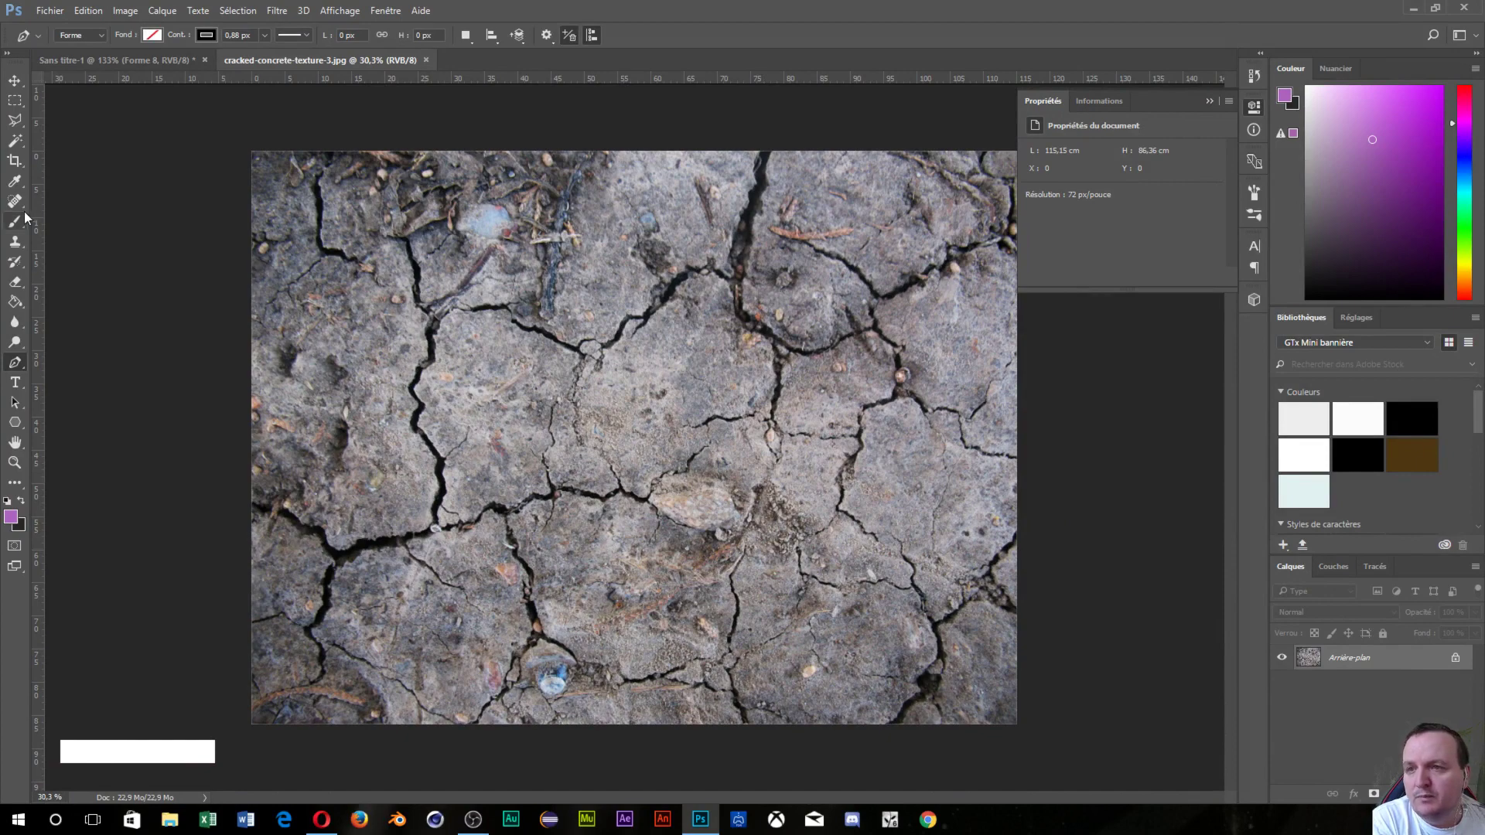
left_click(14, 122)
left_click(54, 122)
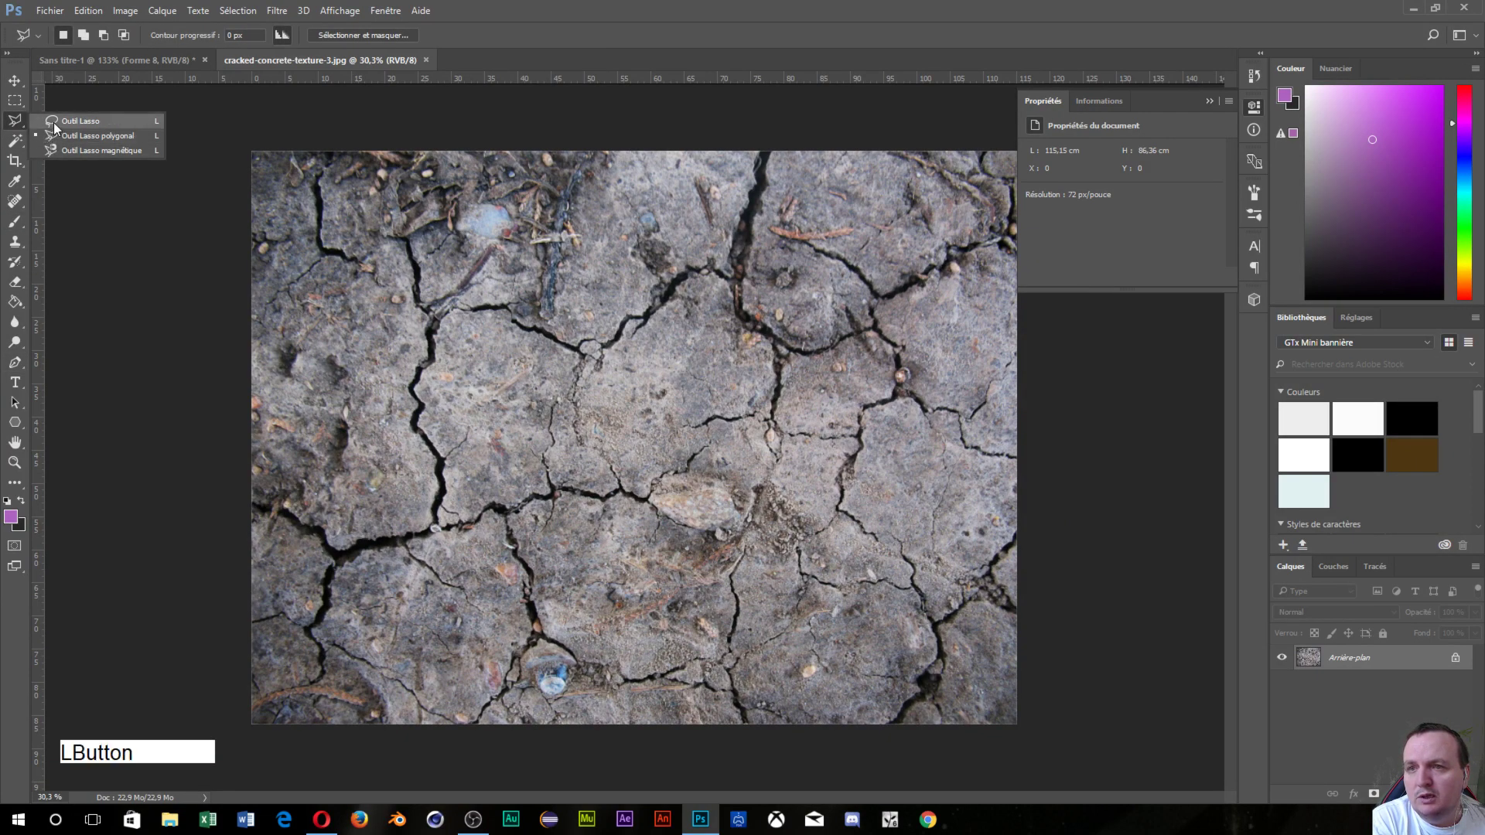
mouse_move(605, 302)
left_mouse_down()
mouse_move(527, 257)
mouse_move(436, 266)
mouse_move(386, 313)
mouse_move(376, 360)
left_mouse_up()
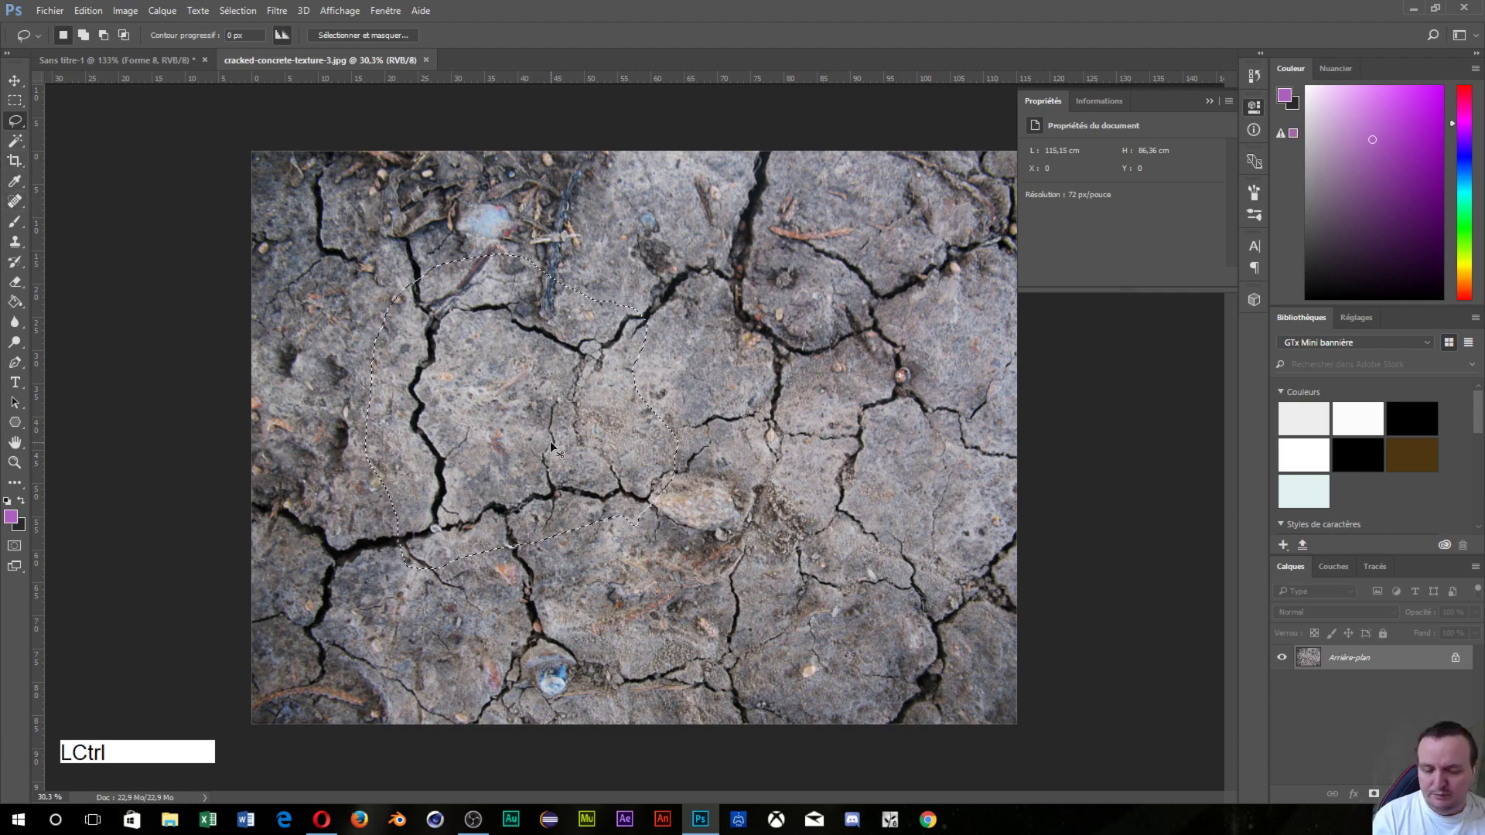
key("ctrl+j")
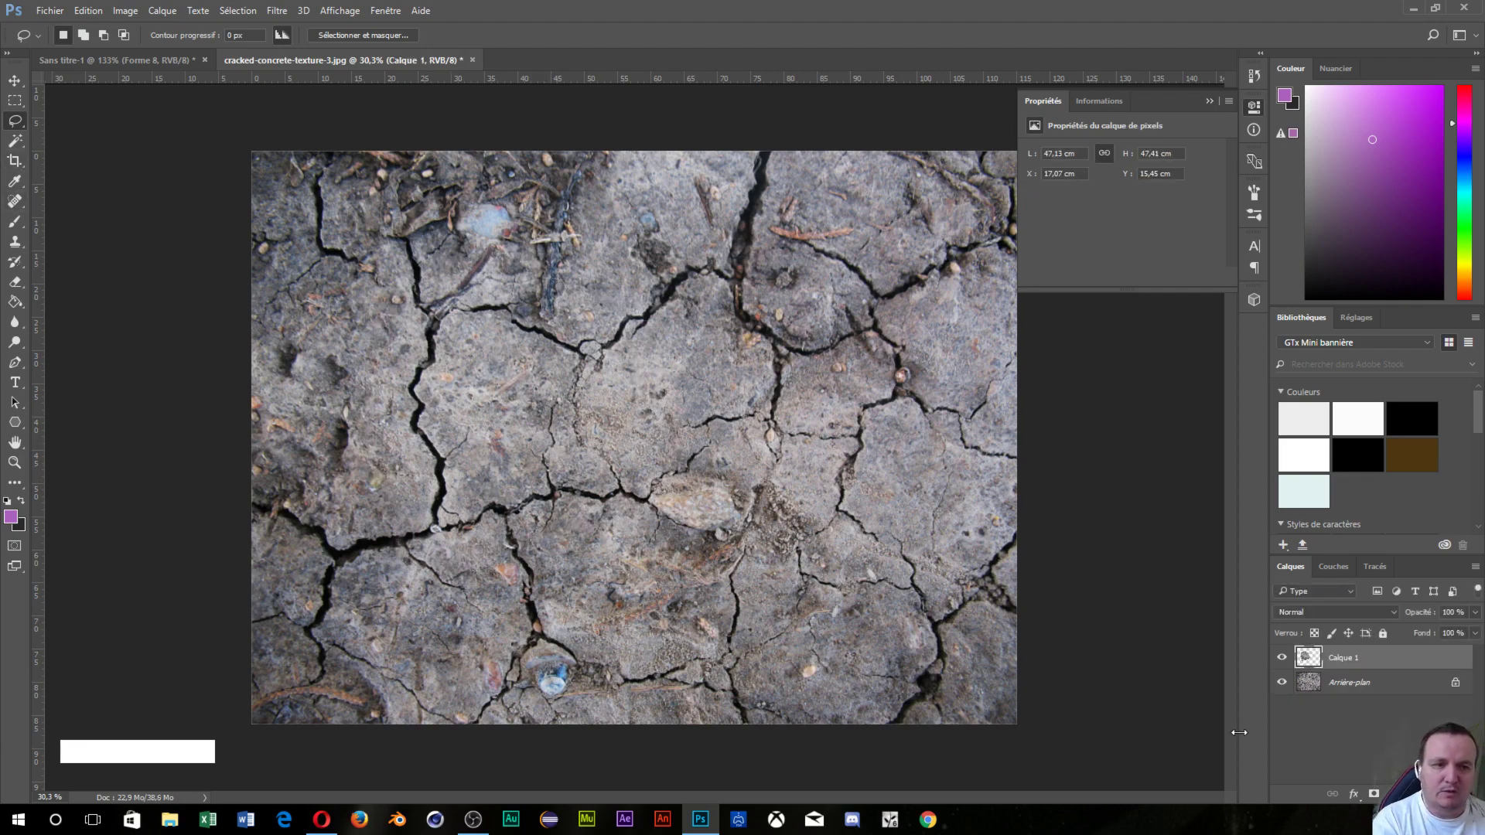
left_click(1282, 682)
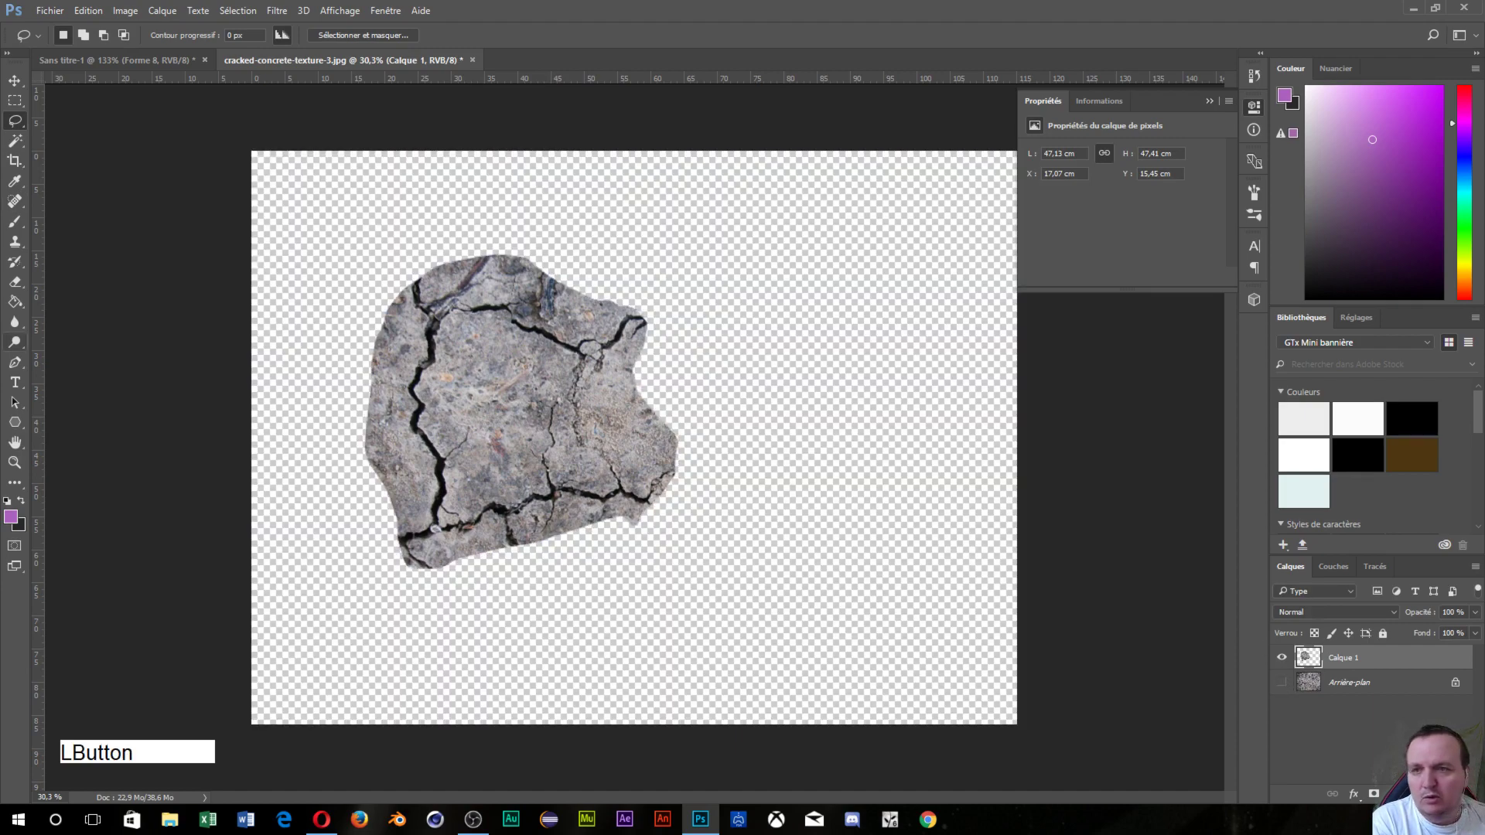
- Crop the canvas tightly around all four sides of the concrete cut-out
left_click(15, 161)
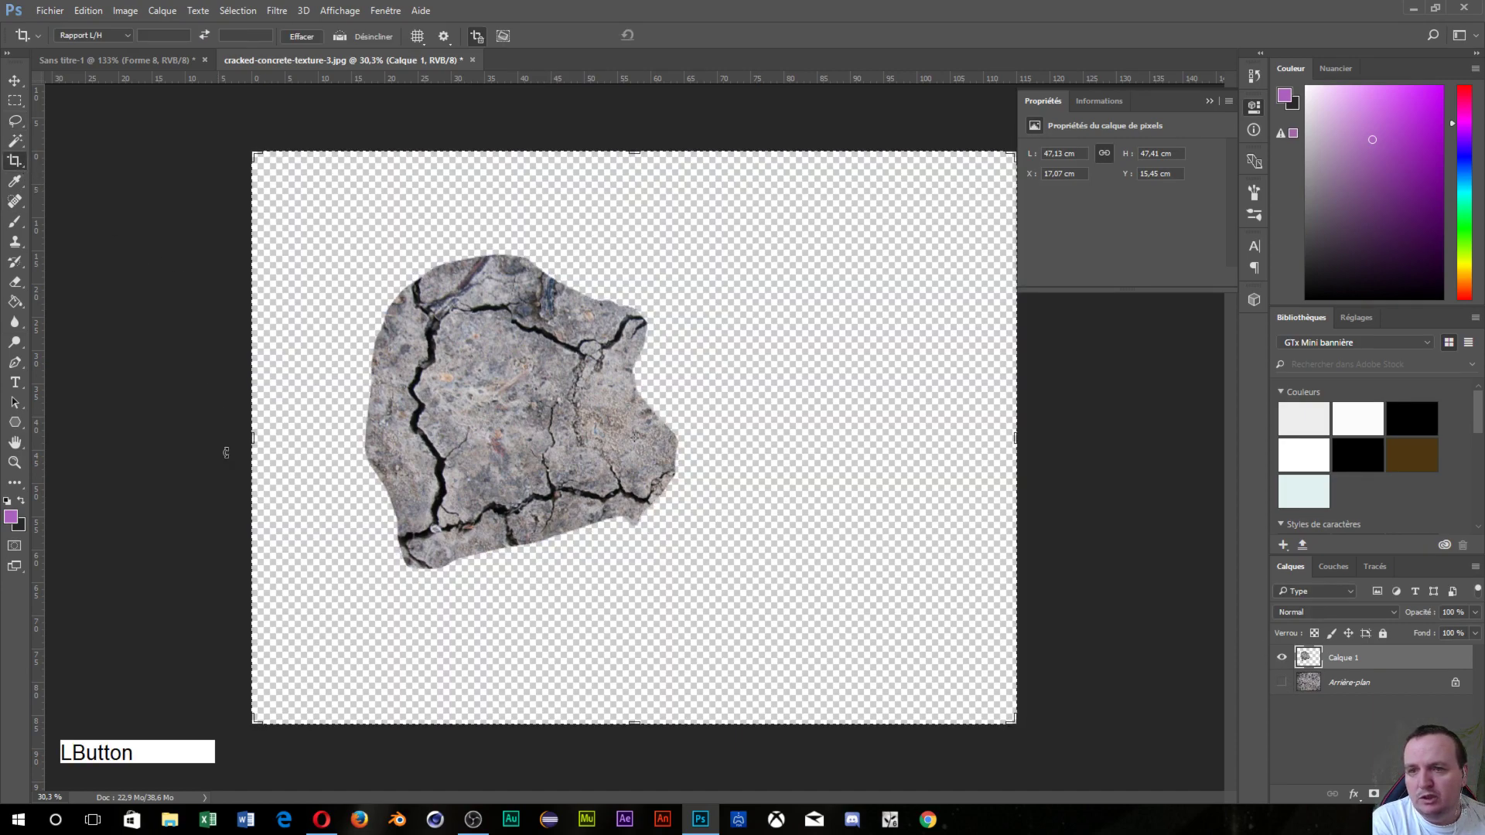
left_click_drag(253, 437, 309, 450)
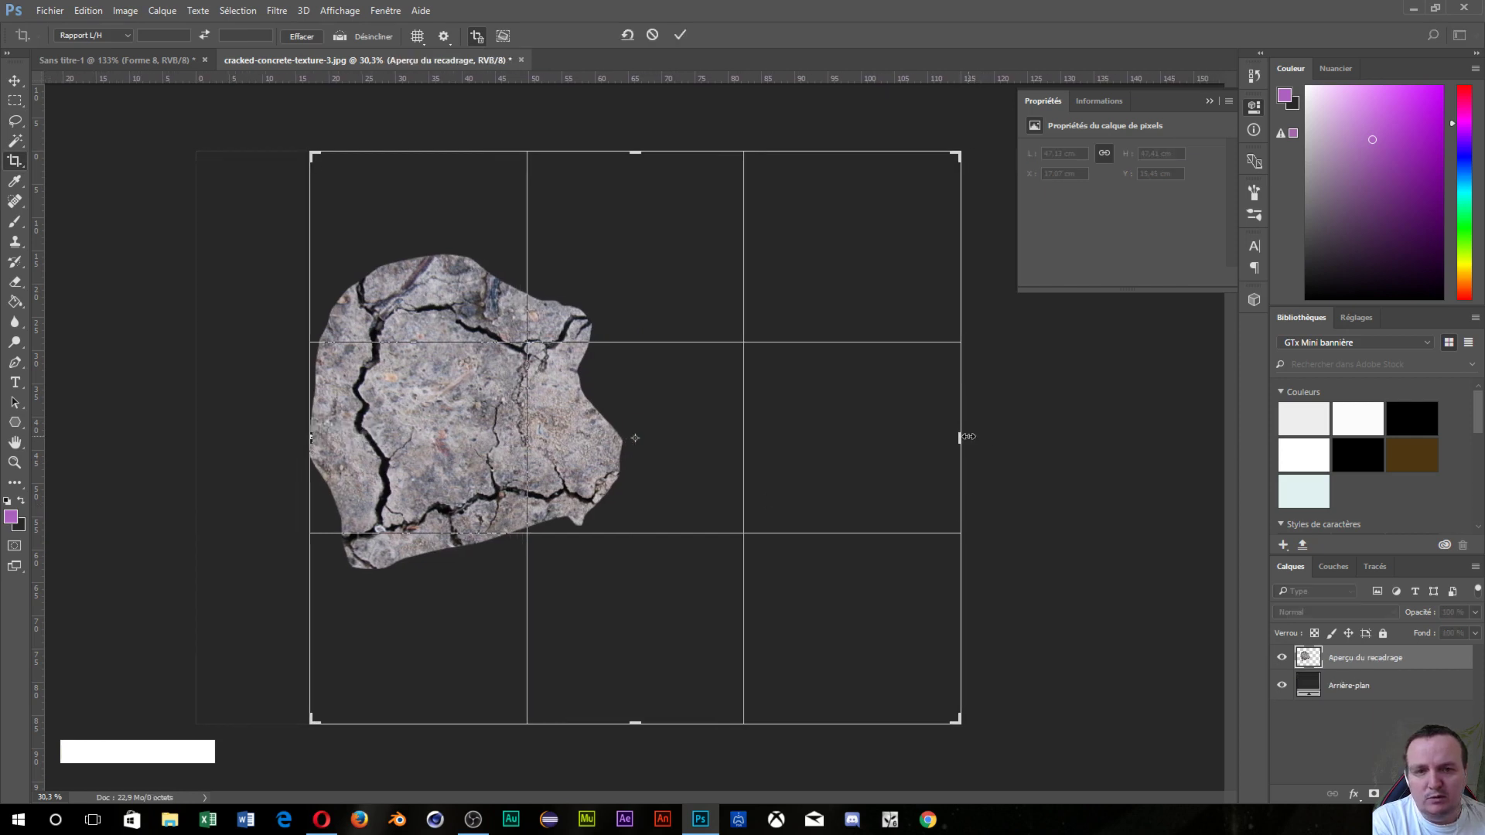
left_click_drag(968, 437, 797, 434)
left_click_drag(640, 151, 641, 203)
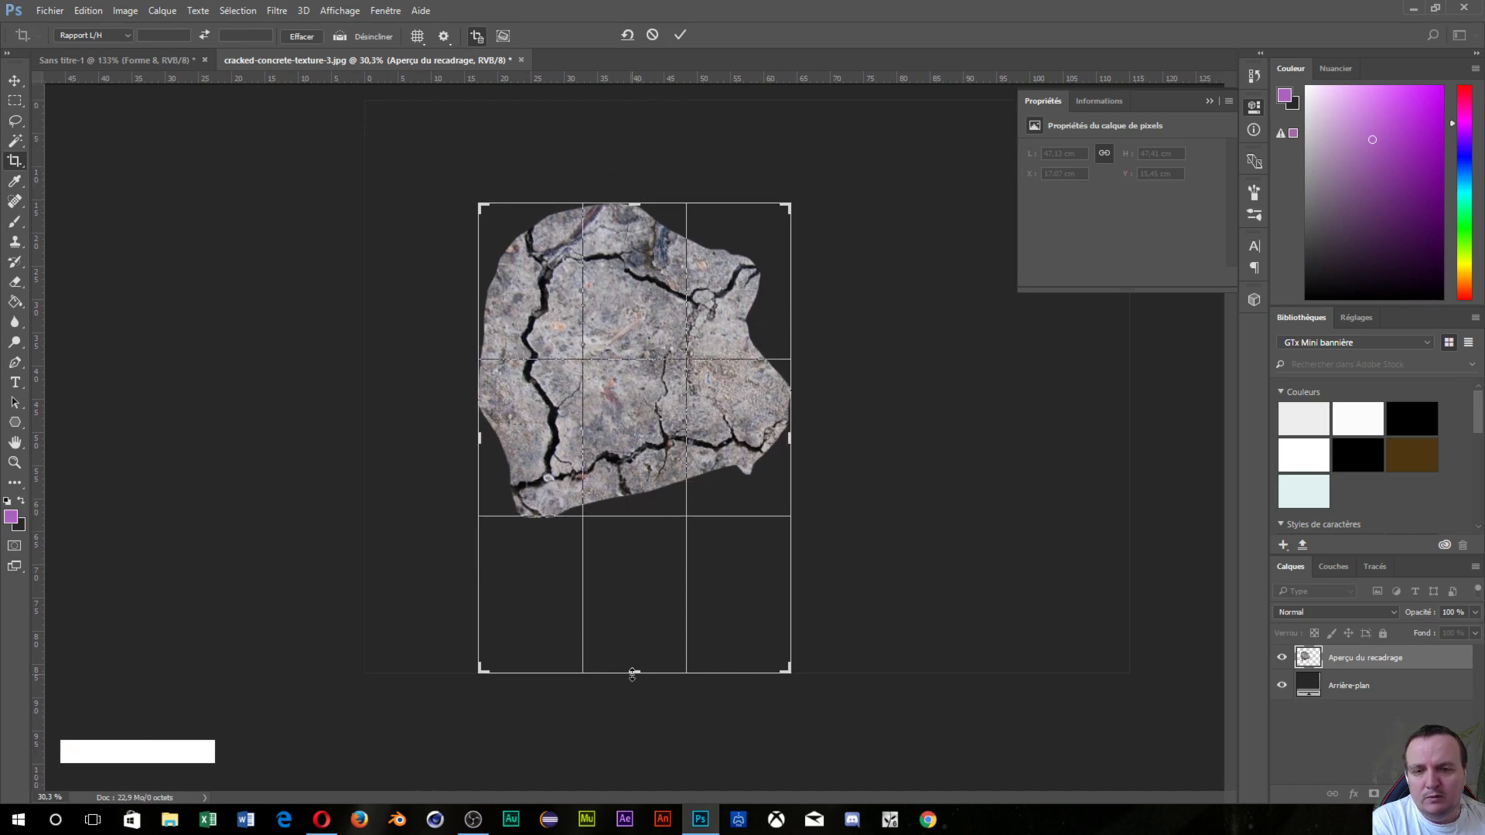
left_click_drag(632, 674, 626, 598)
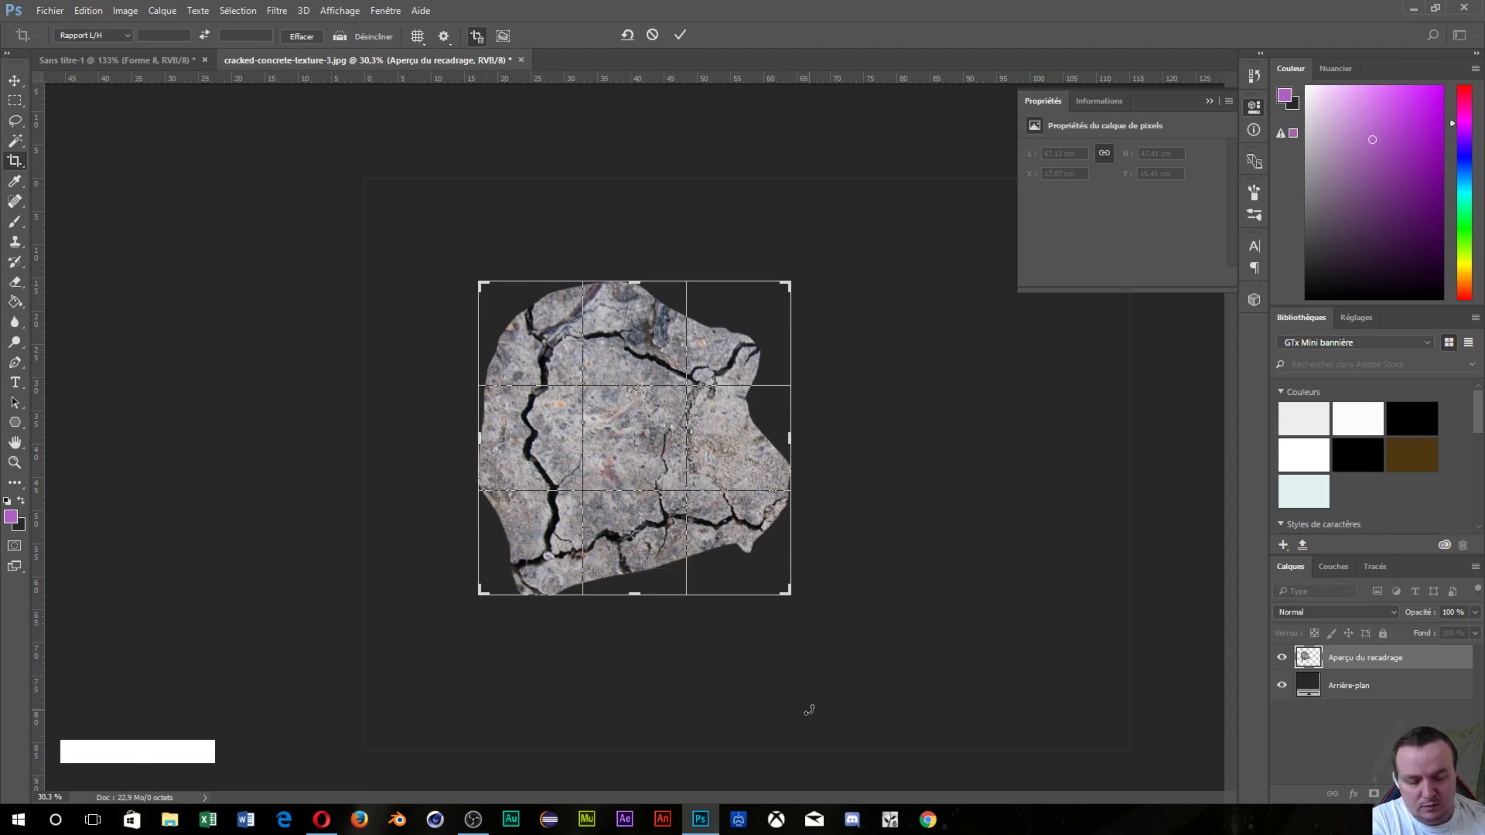
key("Return")
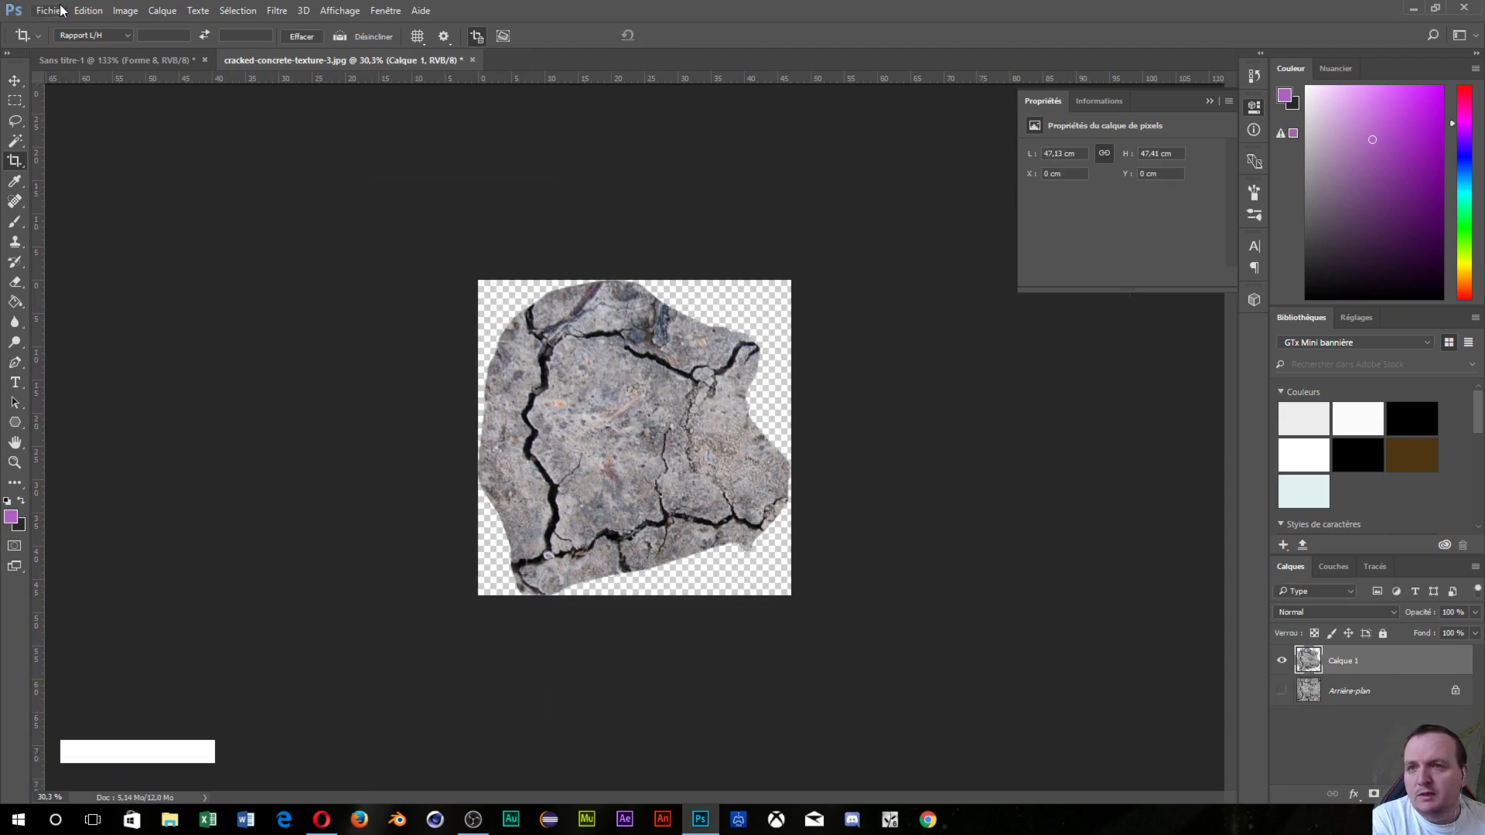
- Define the cropped concrete cut-out as a pattern named cracked-concrete-texture-3.jpg
left_click(87, 10)
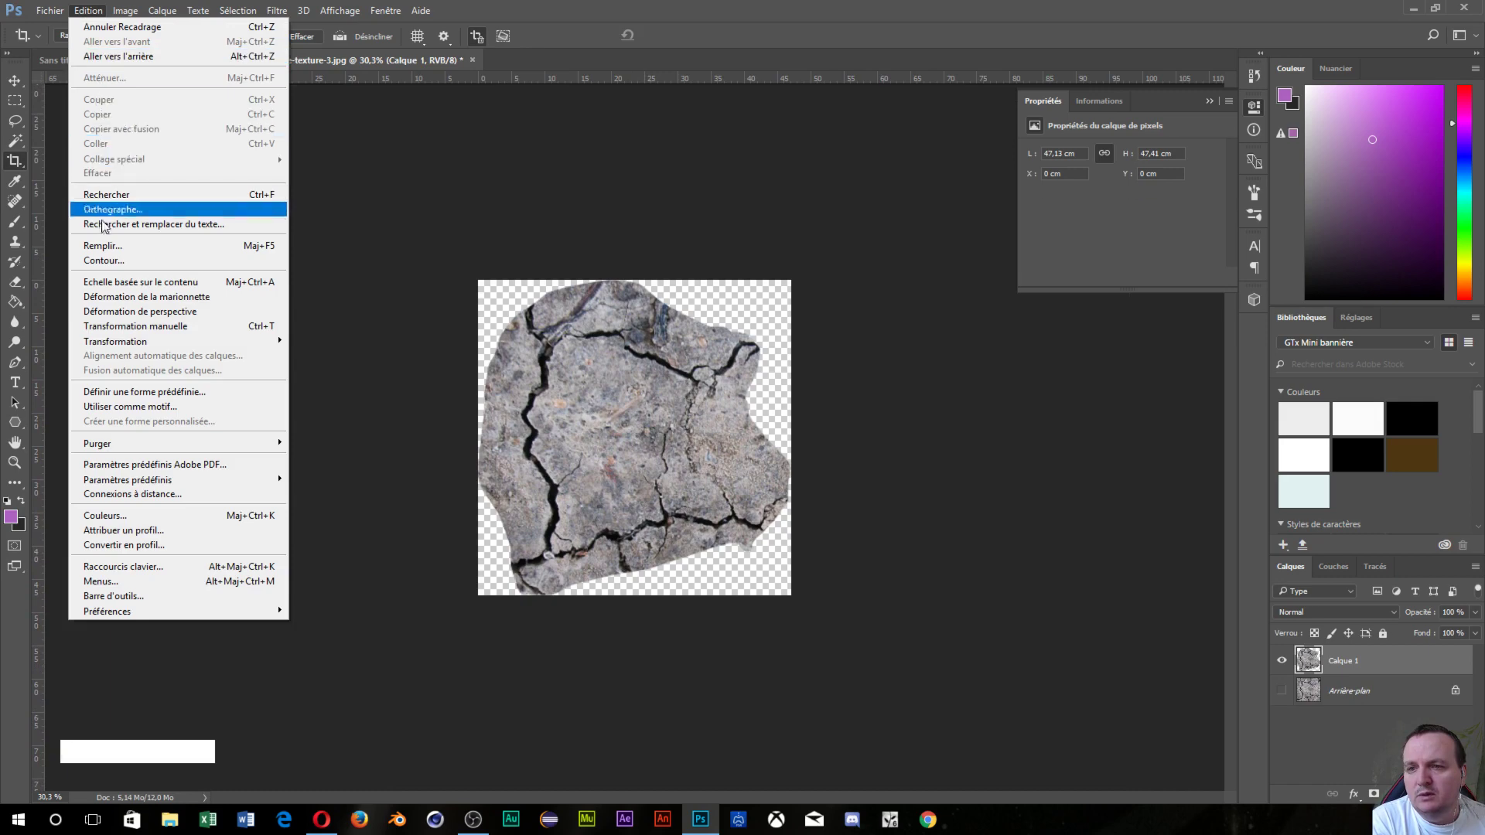
left_click(121, 406)
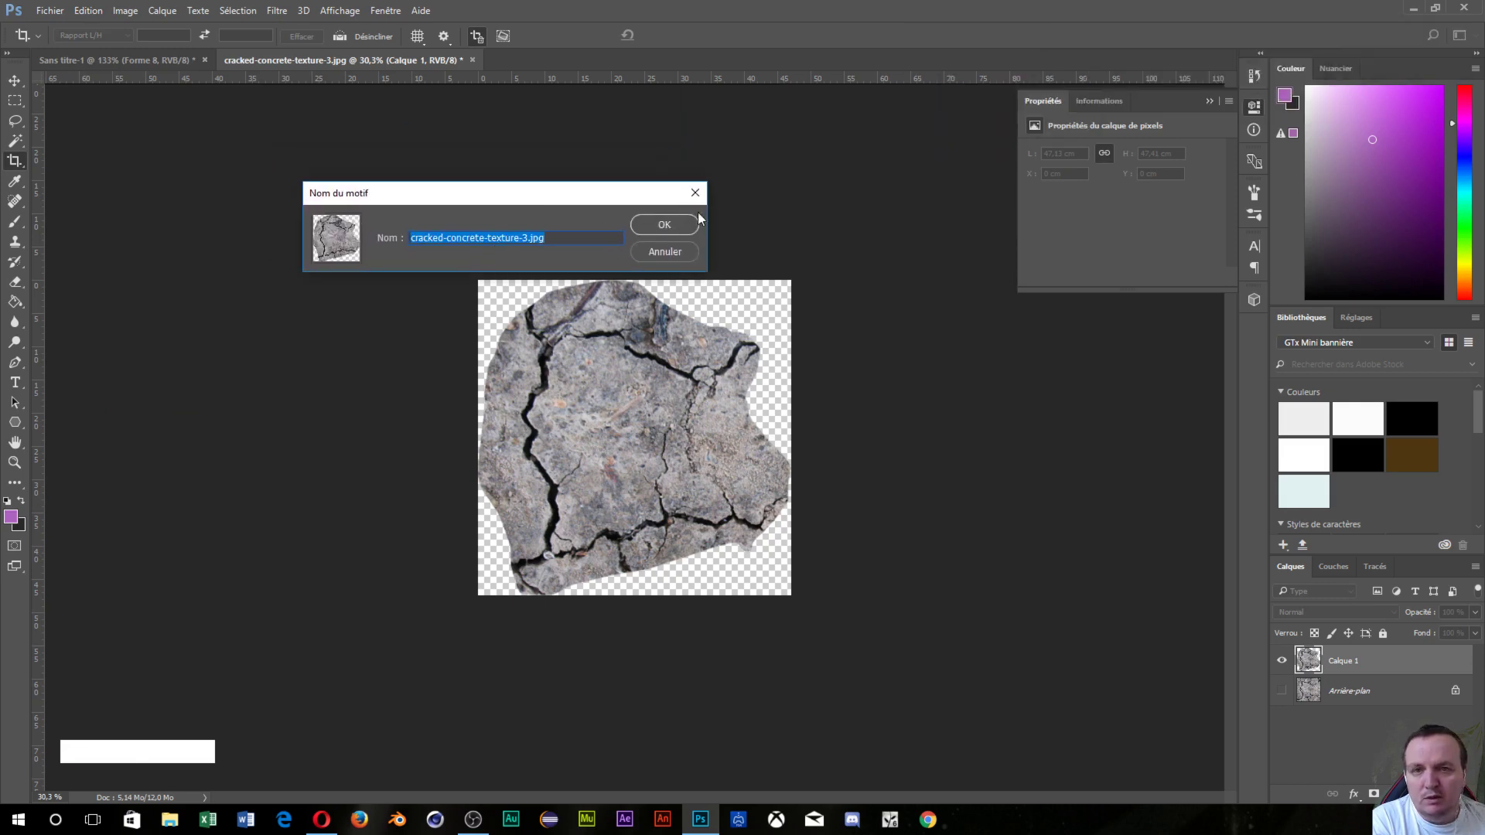
left_click(653, 224)
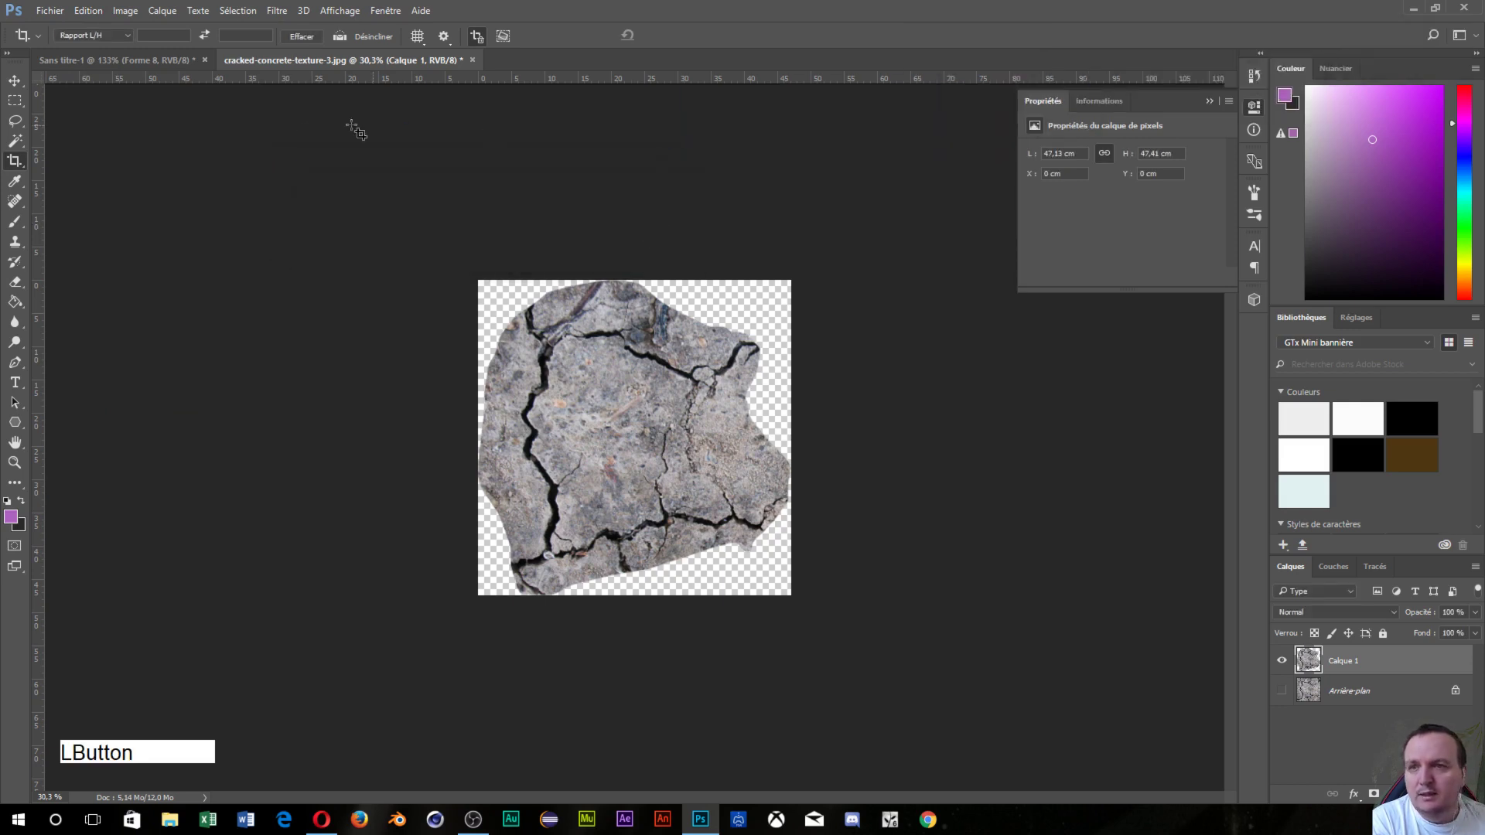
- In the Sans titre-1 document, fill the freeform shape with the cracked concrete pattern and set the pattern scale to 56%
left_click(52, 61)
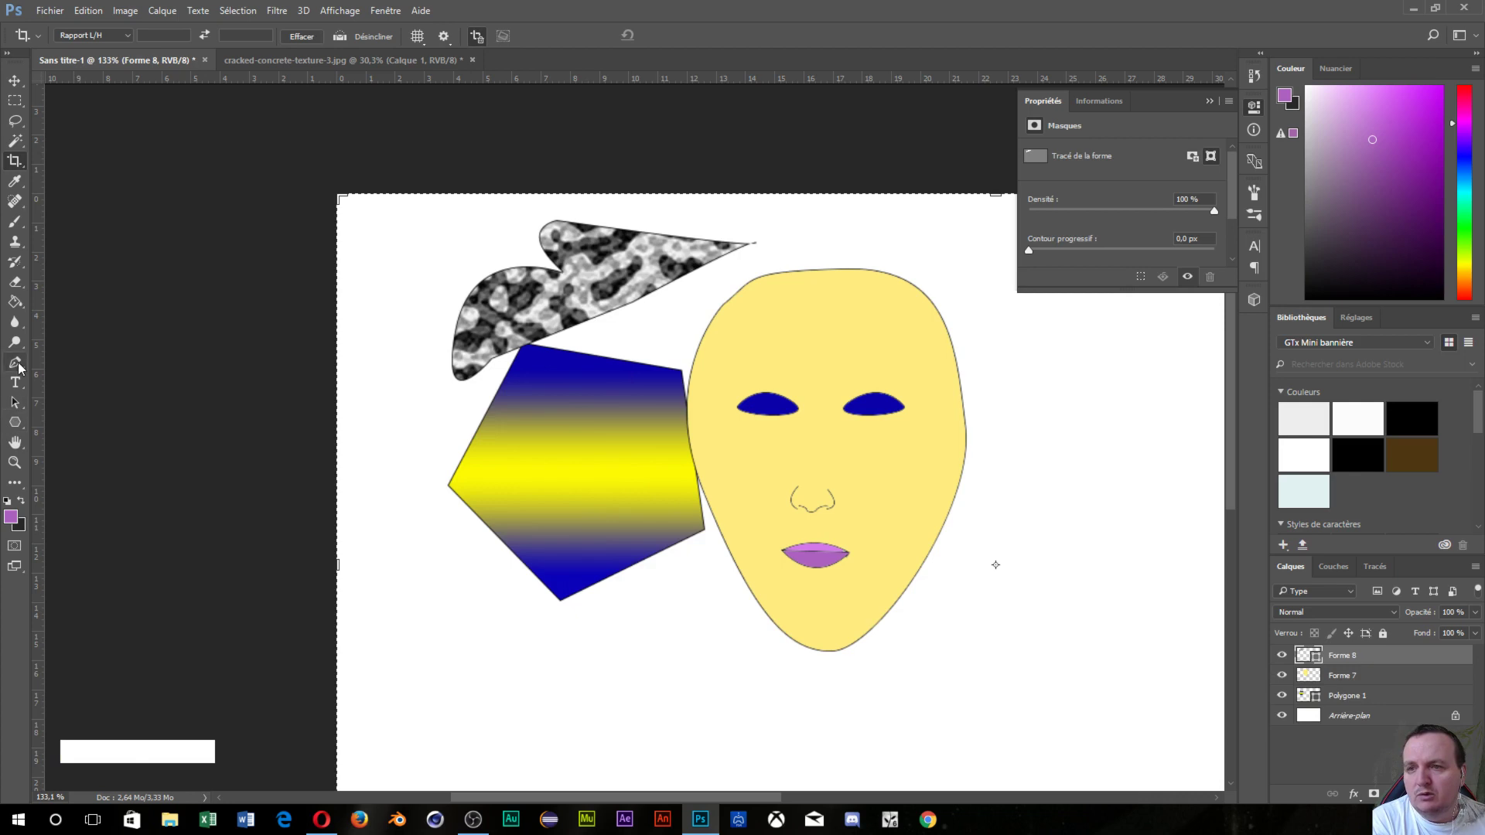
left_click(17, 364)
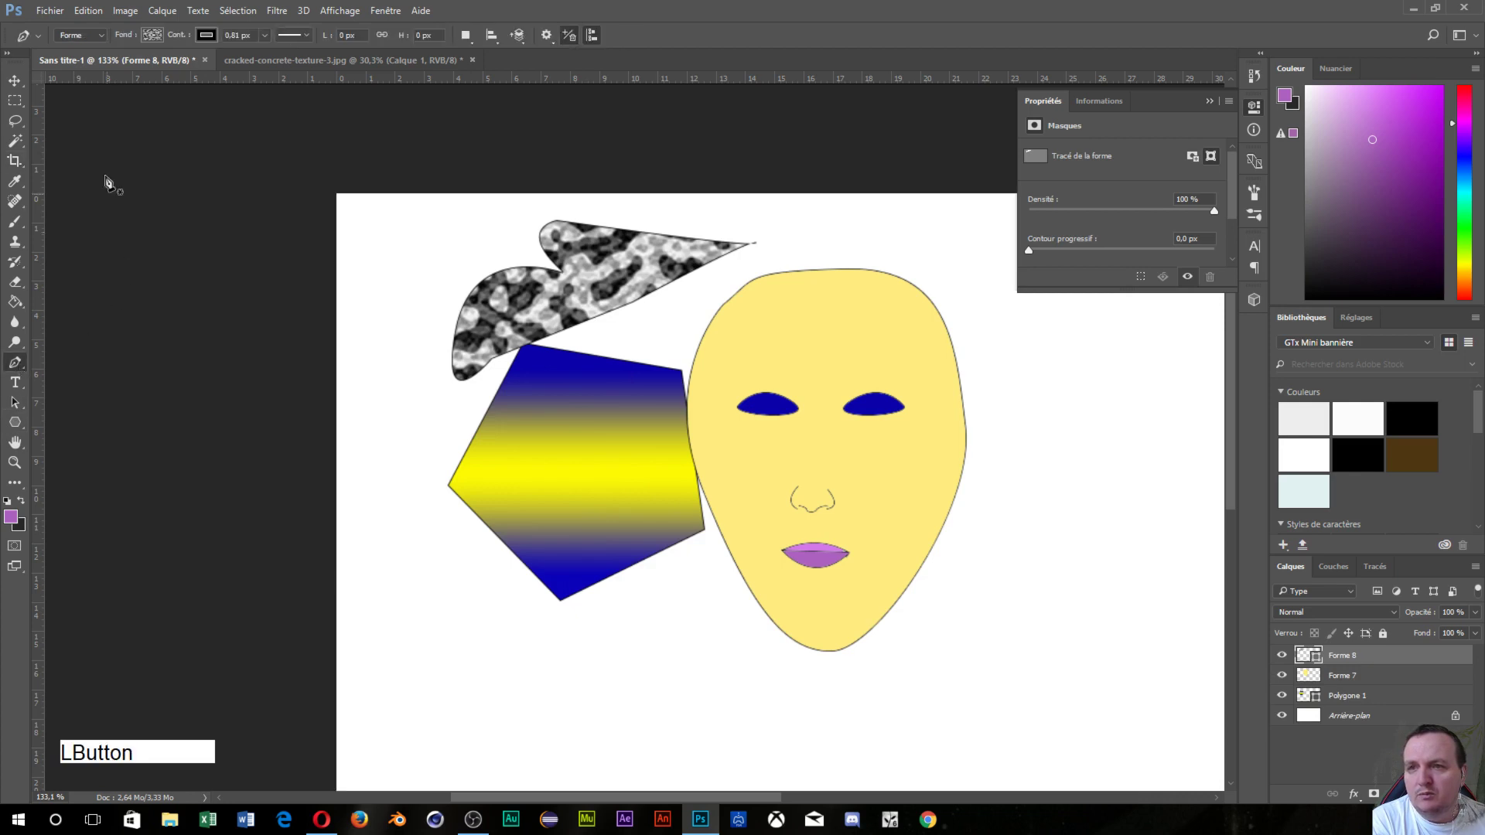
left_click(154, 35)
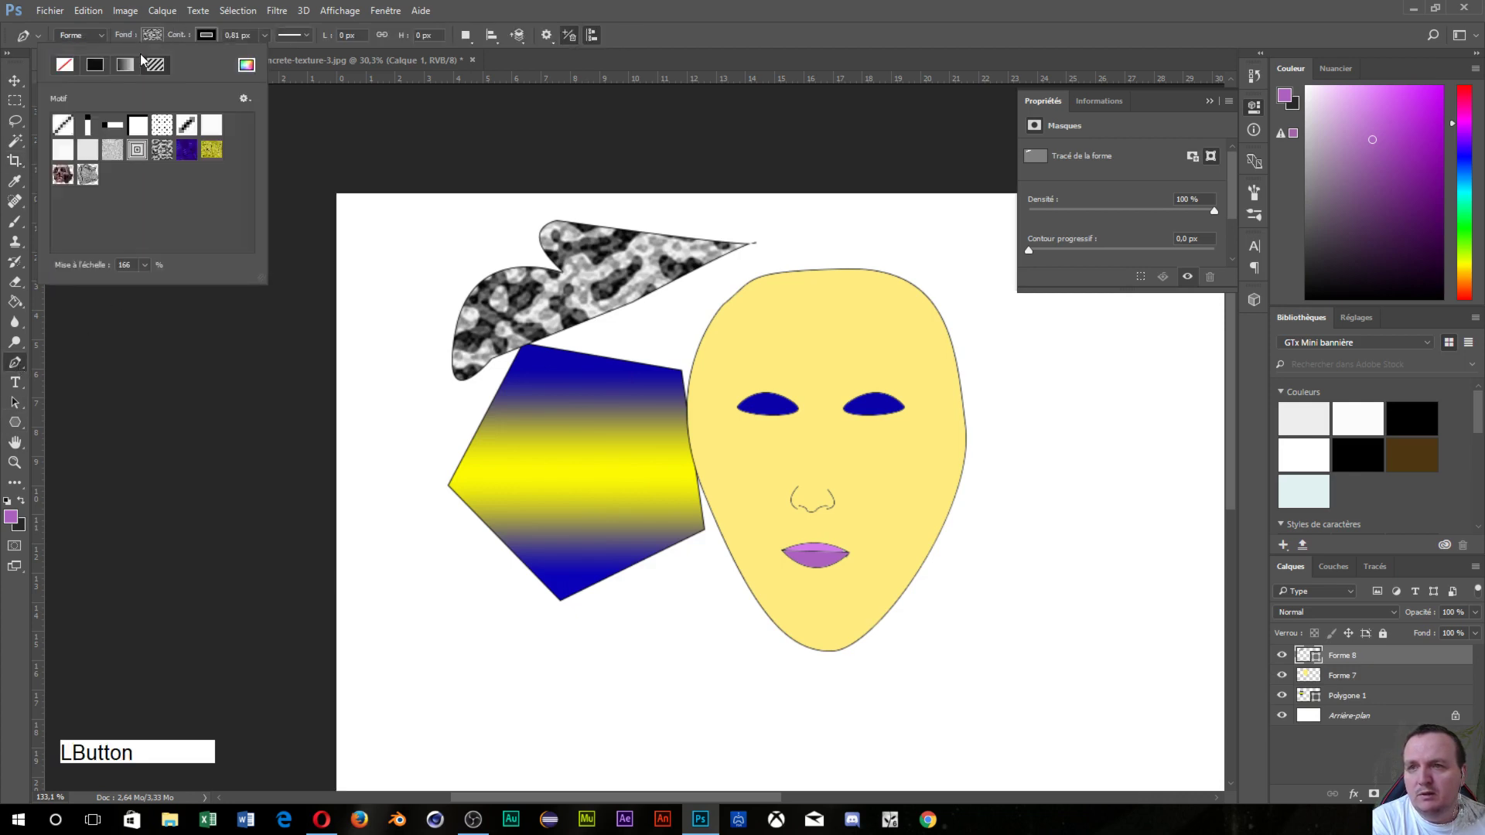
left_click(90, 180)
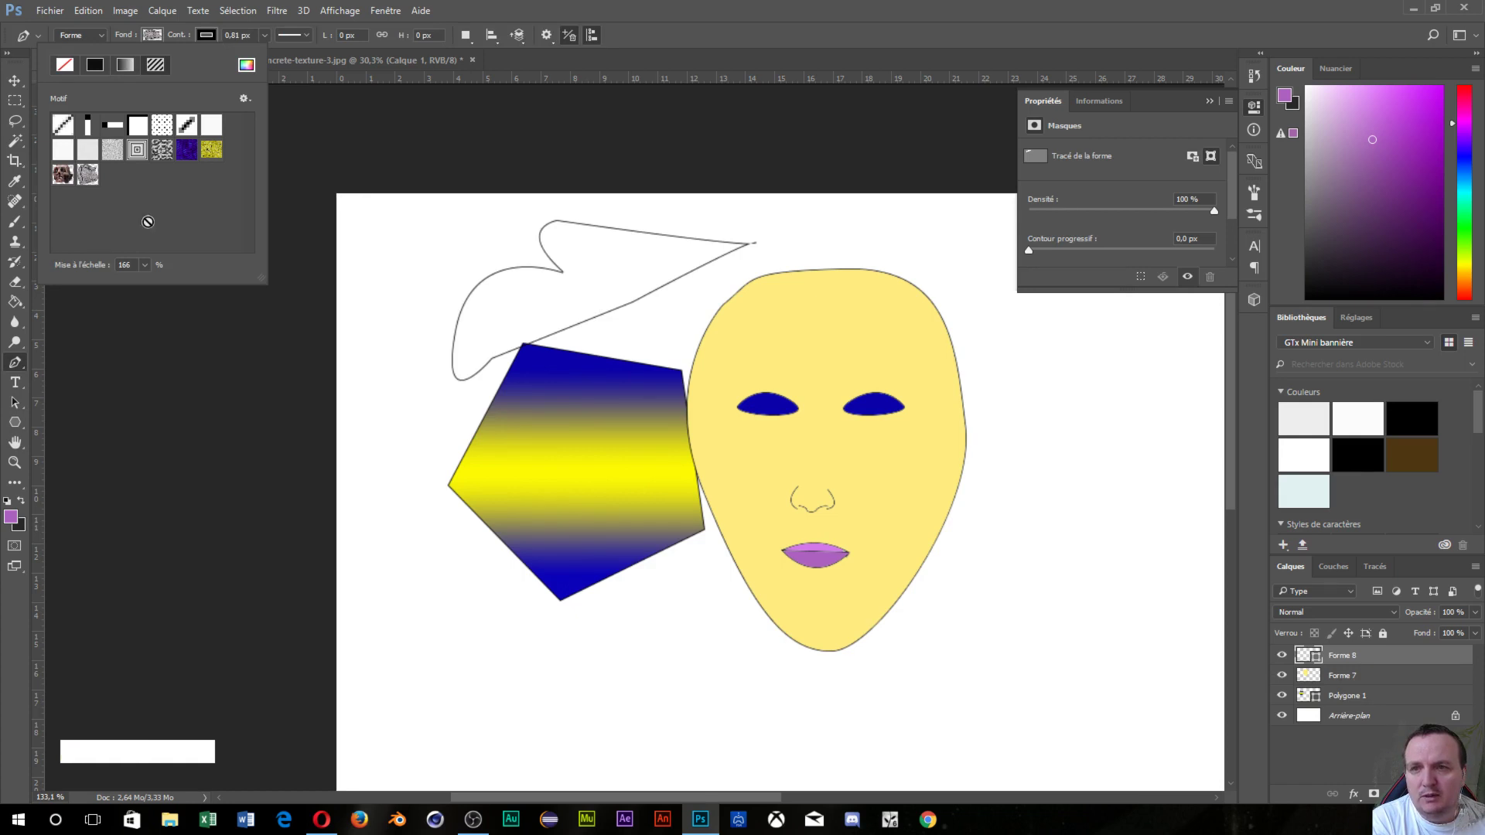
left_click(88, 175)
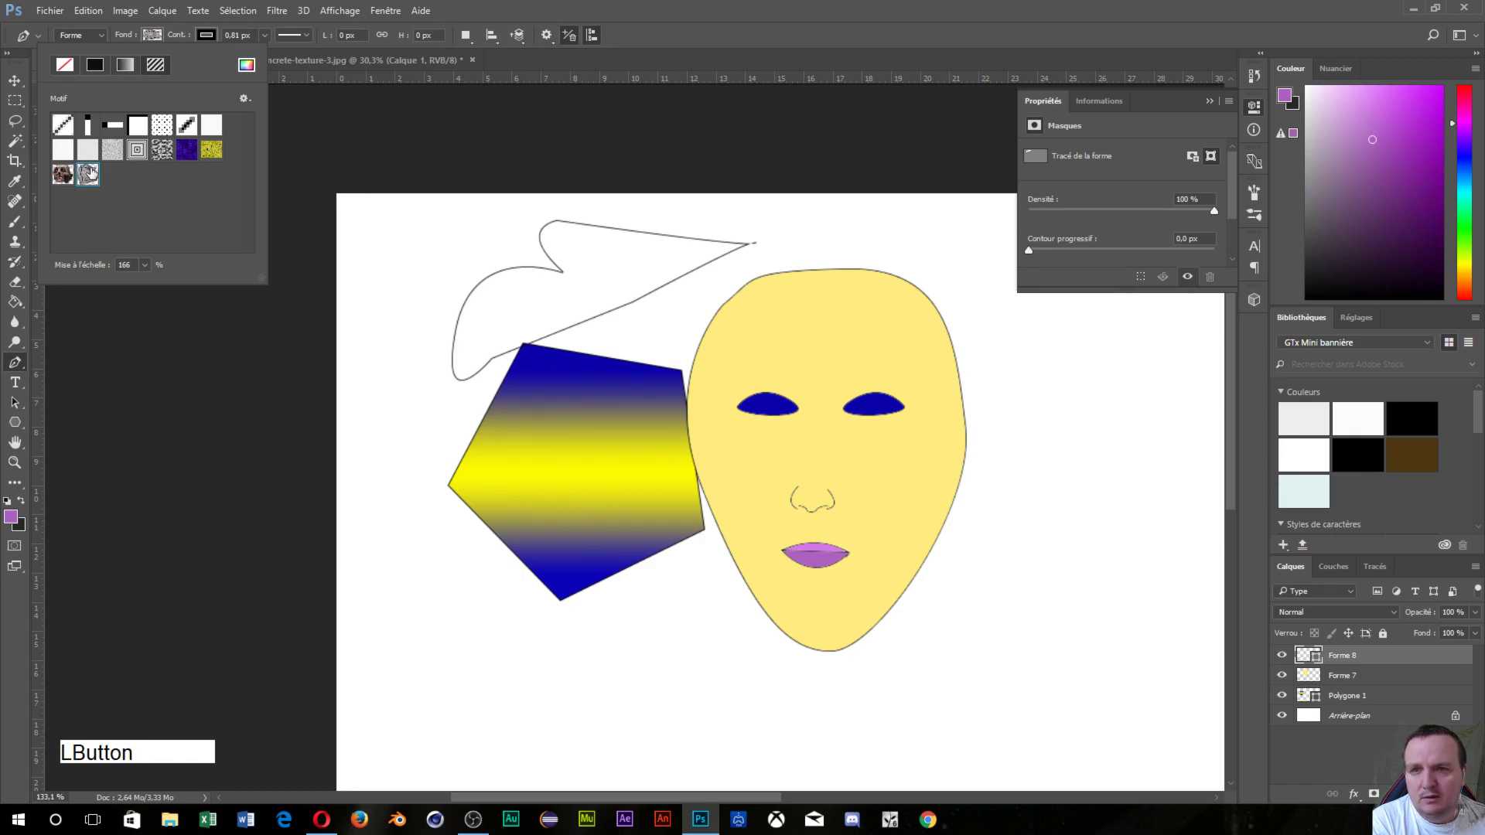
left_click_drag(145, 264, 137, 285)
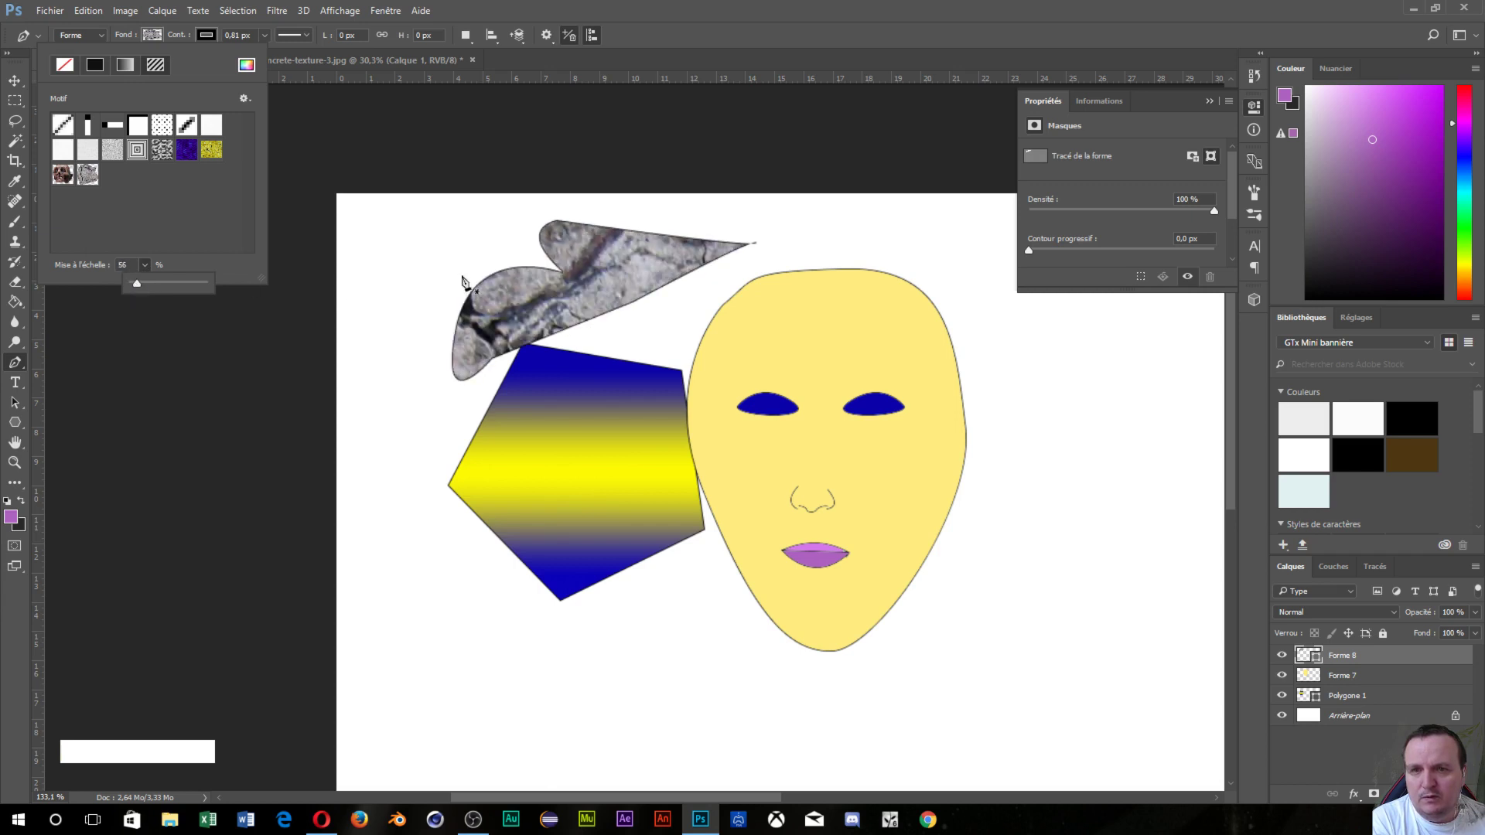
left_click_drag(517, 312, 484, 303)
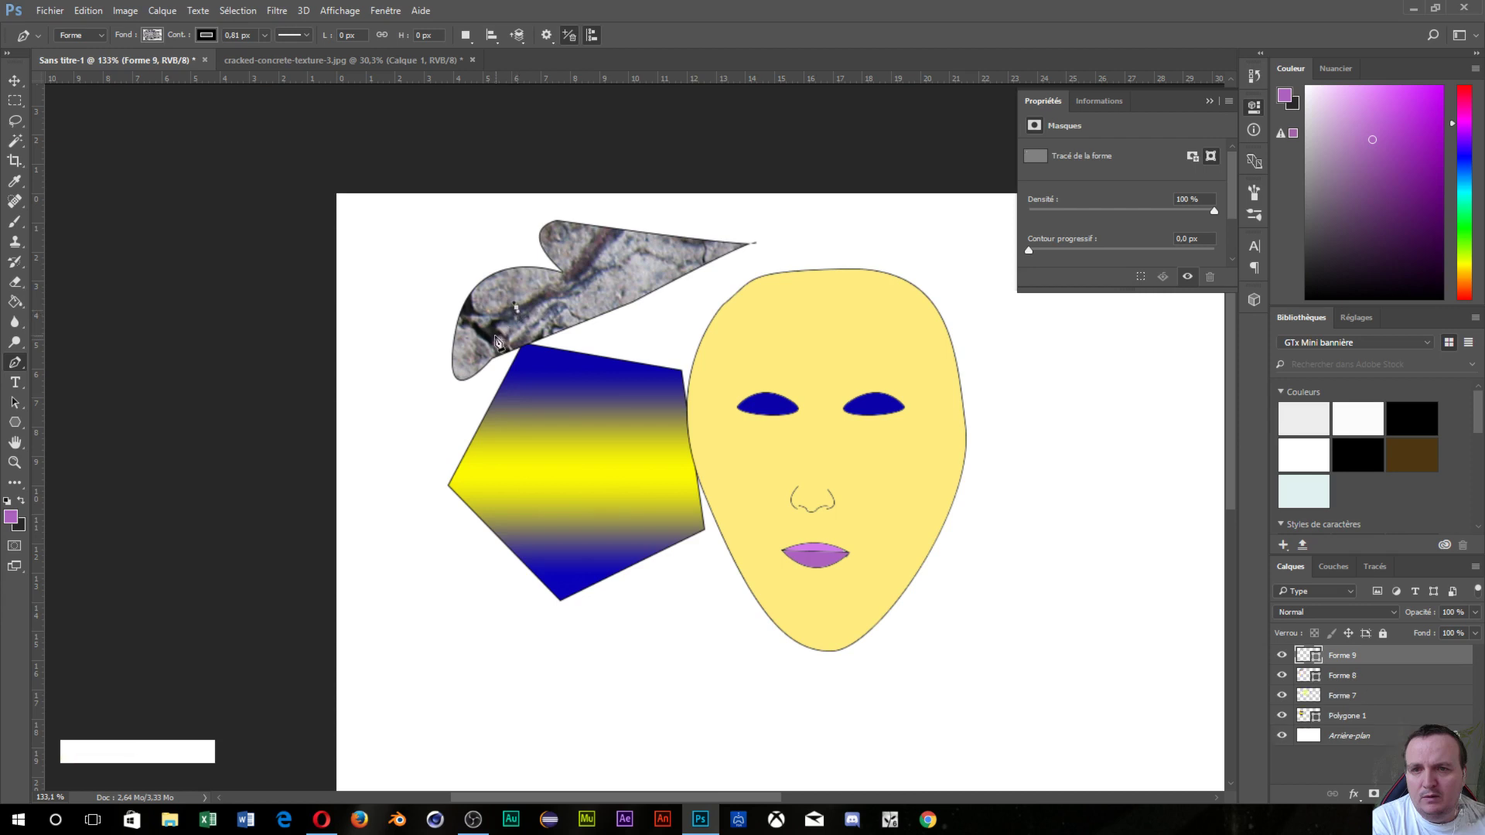
key("ctrl+z")
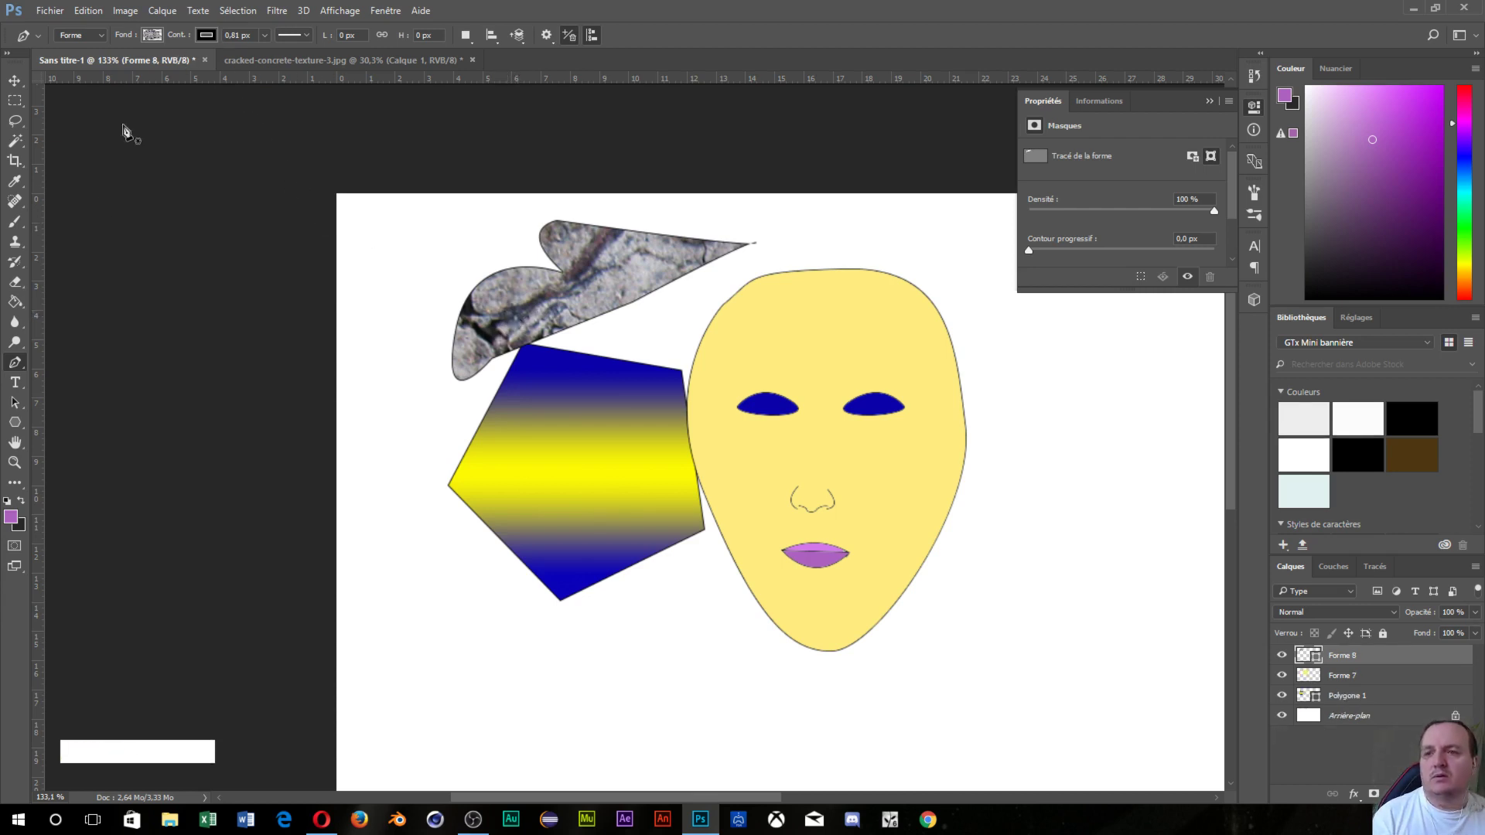
- Move the concrete-filled freeform shape over the polygon and face and pull its anchor points outward to enlarge it to about 583 × 307 px
left_click(15, 402)
left_click_drag(593, 306, 585, 419)
left_click_drag(740, 411, 809, 307)
left_click_drag(941, 435, 1108, 532)
left_click_drag(817, 493, 795, 621)
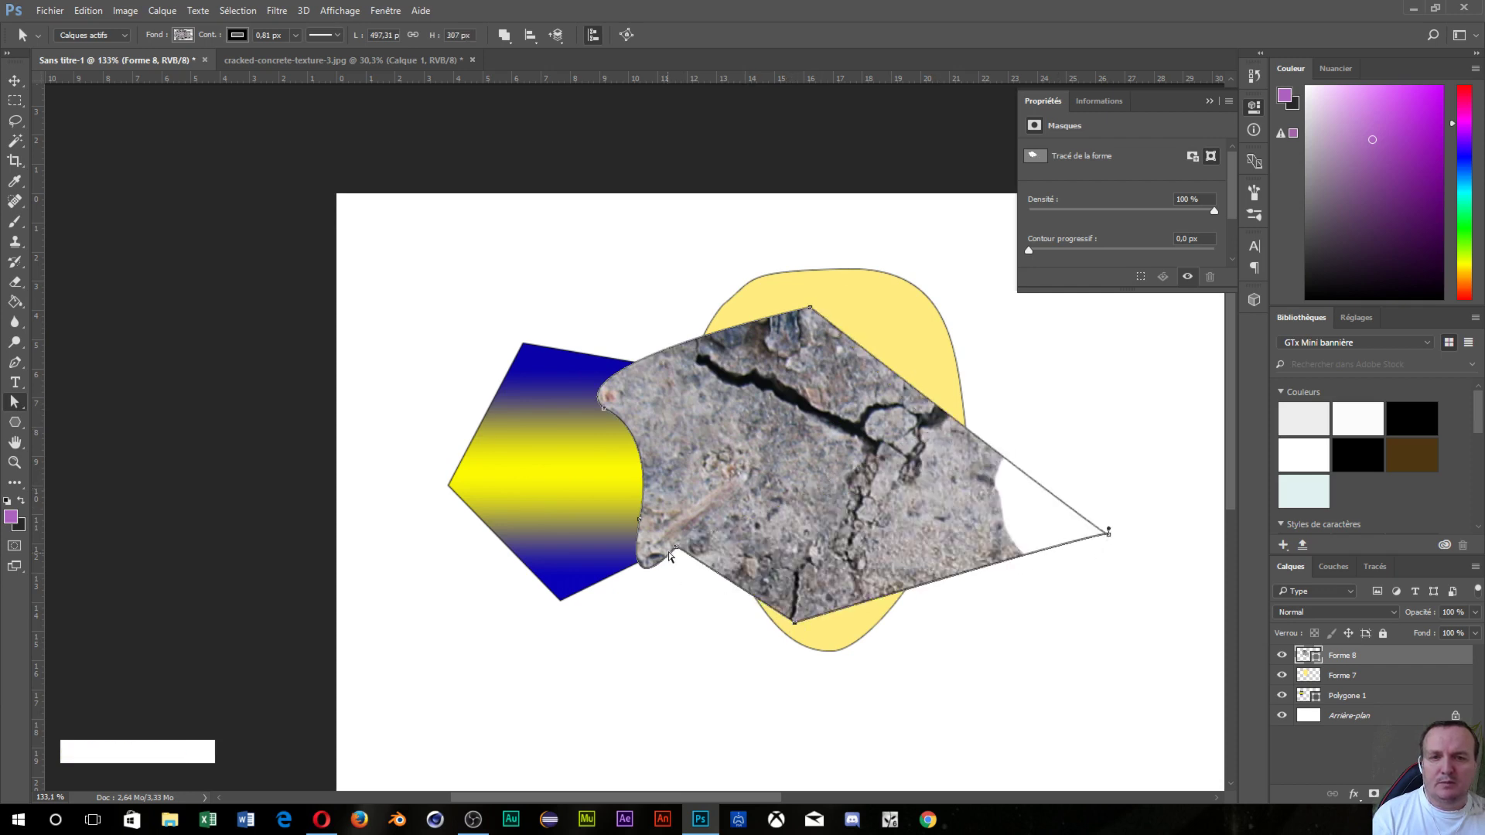
left_click_drag(675, 550, 603, 619)
left_click_drag(641, 523, 512, 505)
mouse_move(773, 453)
left_mouse_down()
mouse_move(791, 457)
mouse_move(774, 466)
left_mouse_up()
left_click(758, 479)
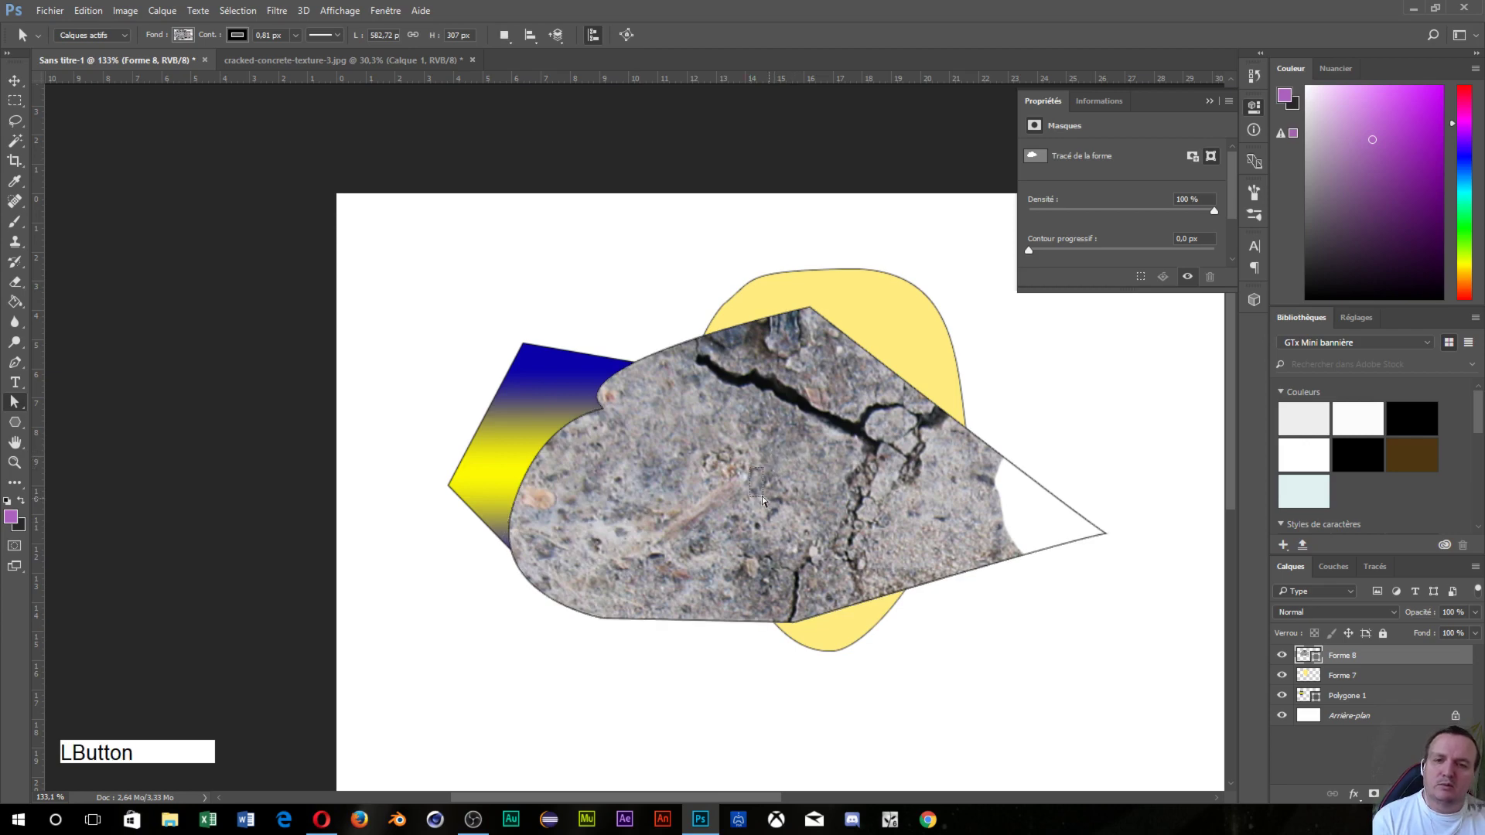
- Use Path Selection to move the whole concrete-filled path slightly down and right over the polygon and face
left_click(604, 392)
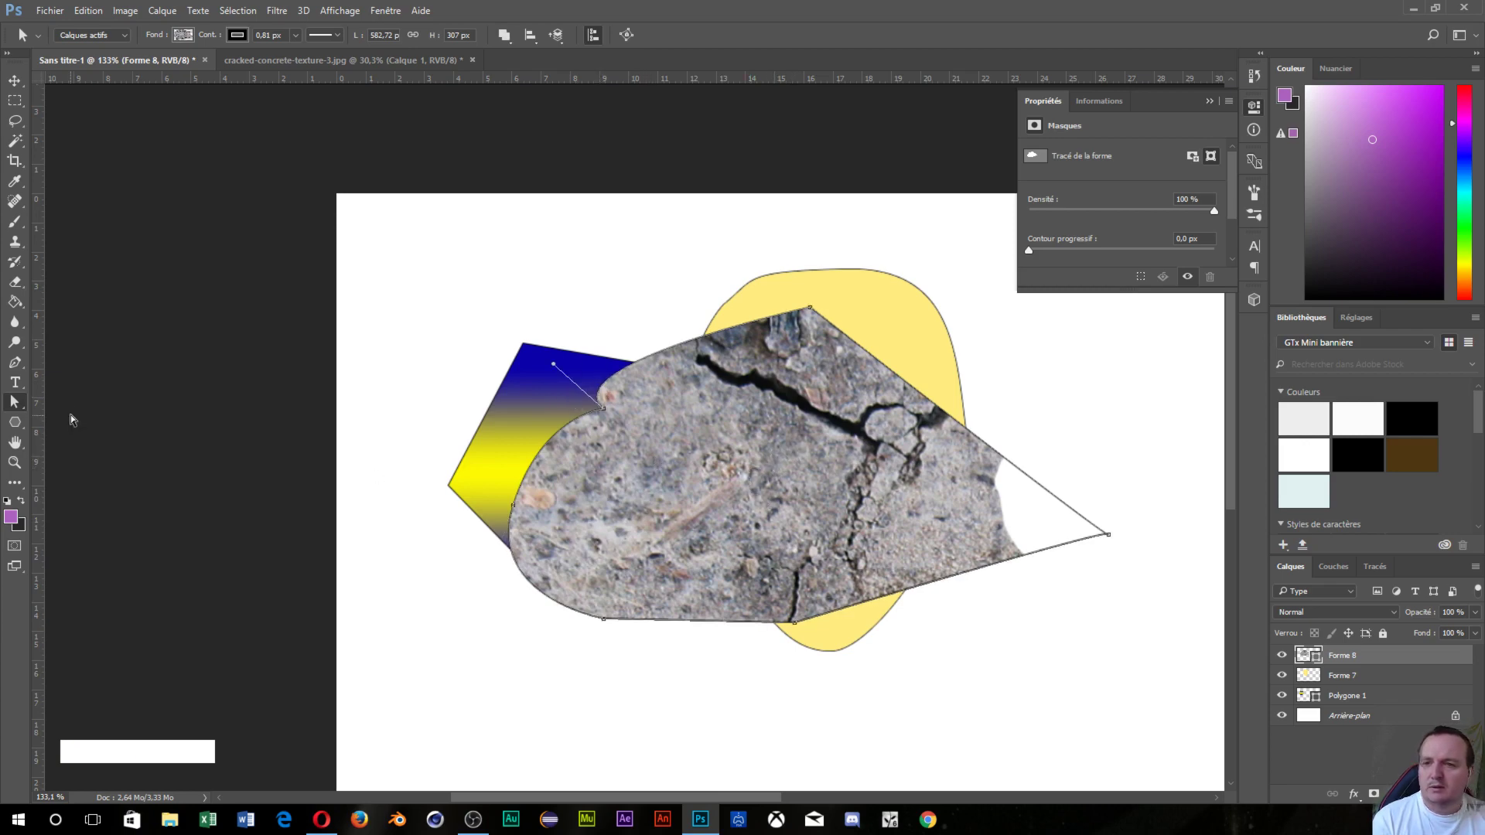
key("ctrl")
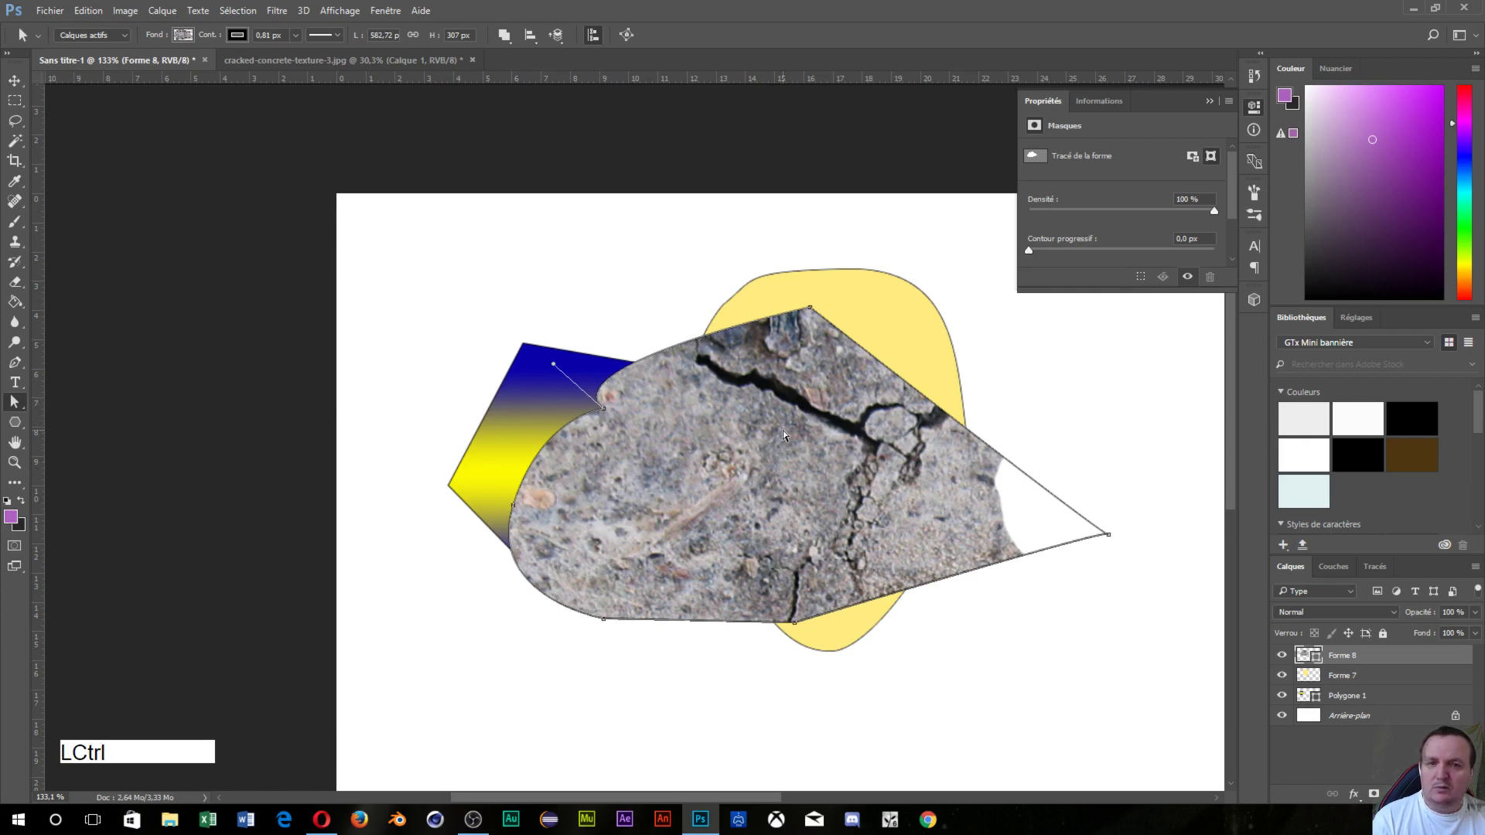
left_click_drag(743, 417, 718, 401)
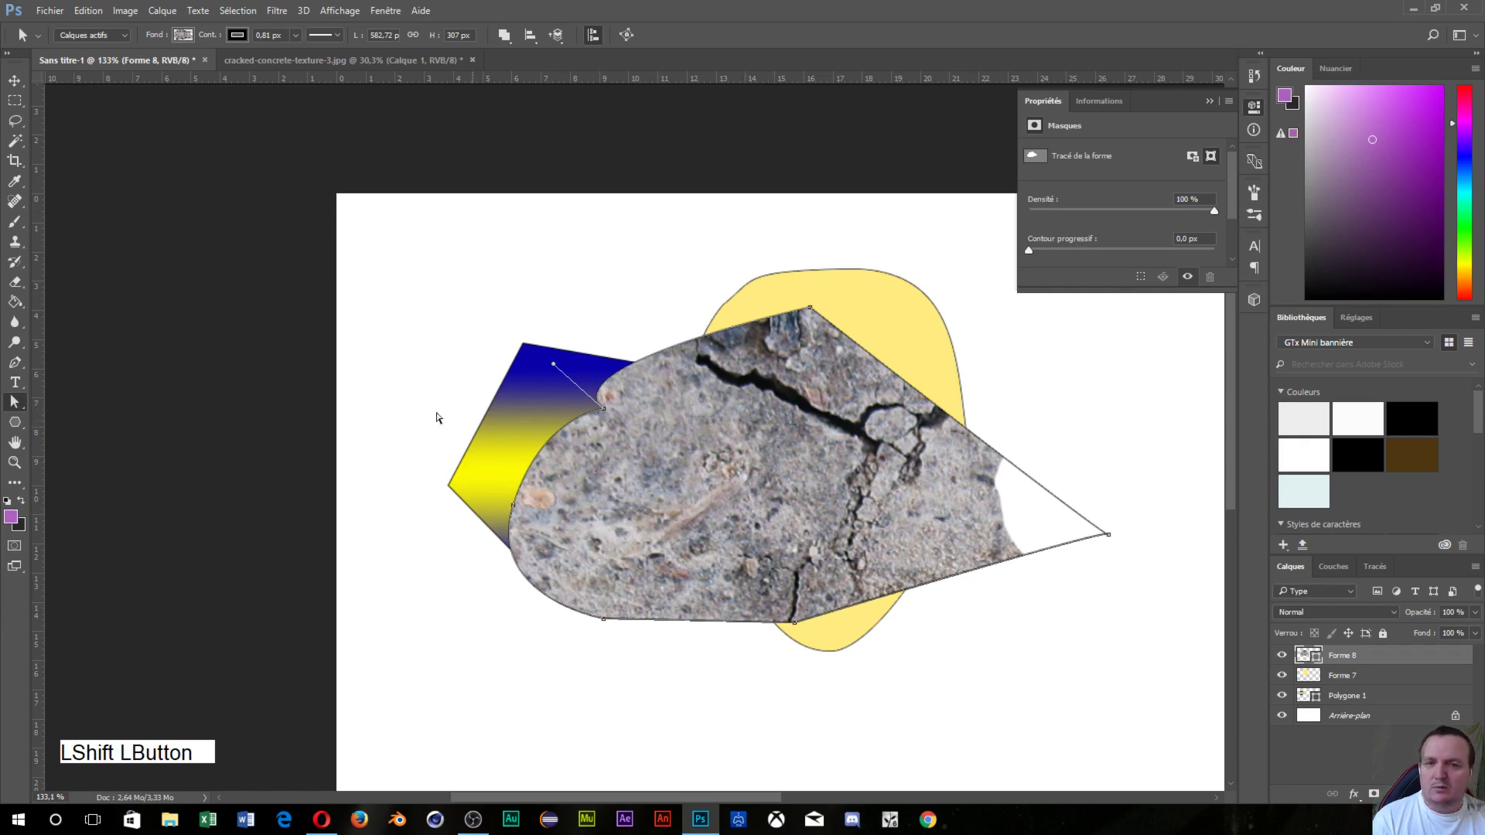
left_click(21, 413)
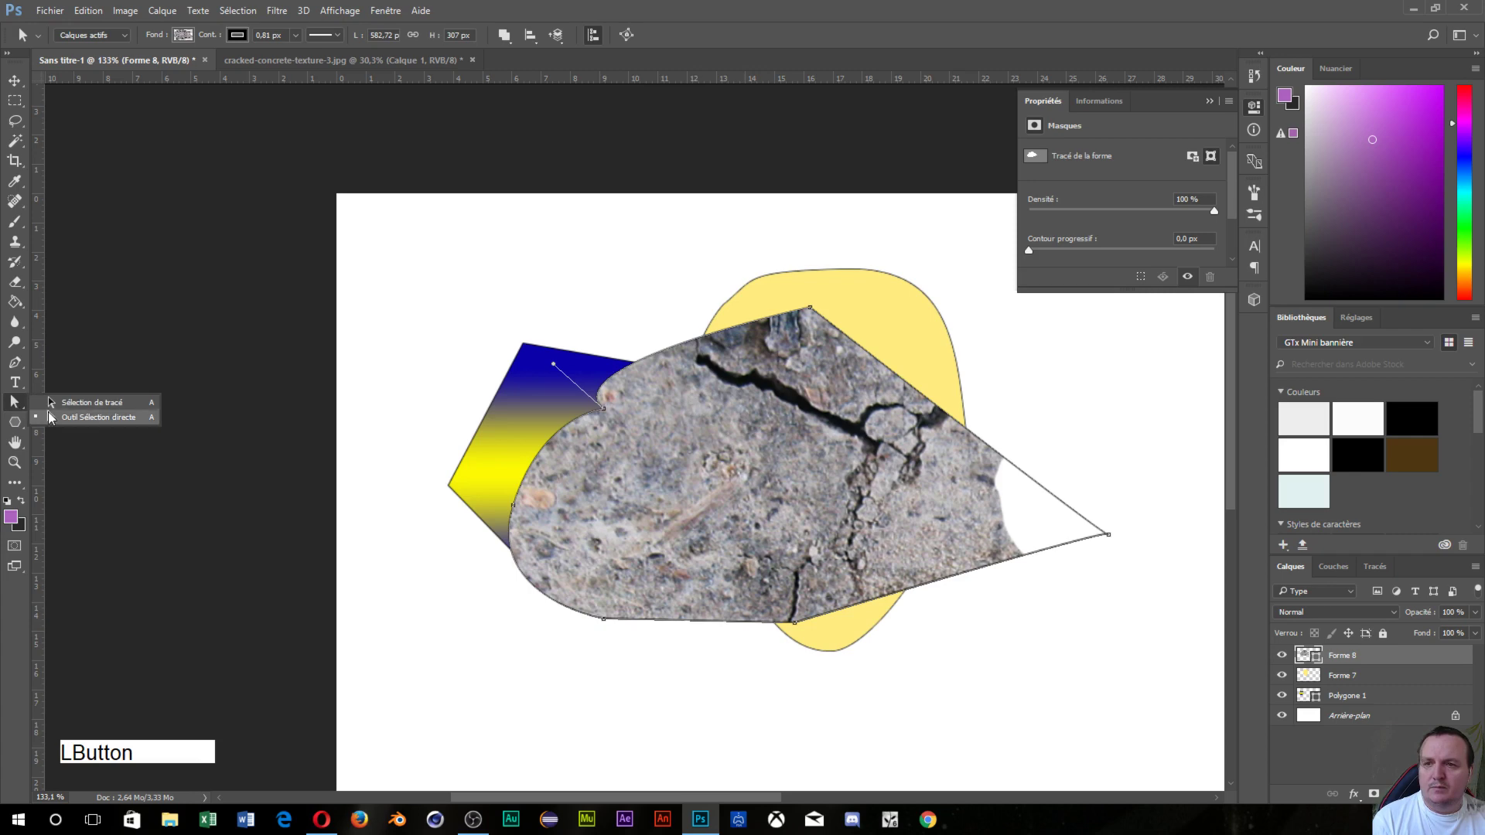
left_click(70, 401)
left_click_drag(787, 451, 733, 557)
left_click(15, 80)
left_click(17, 403)
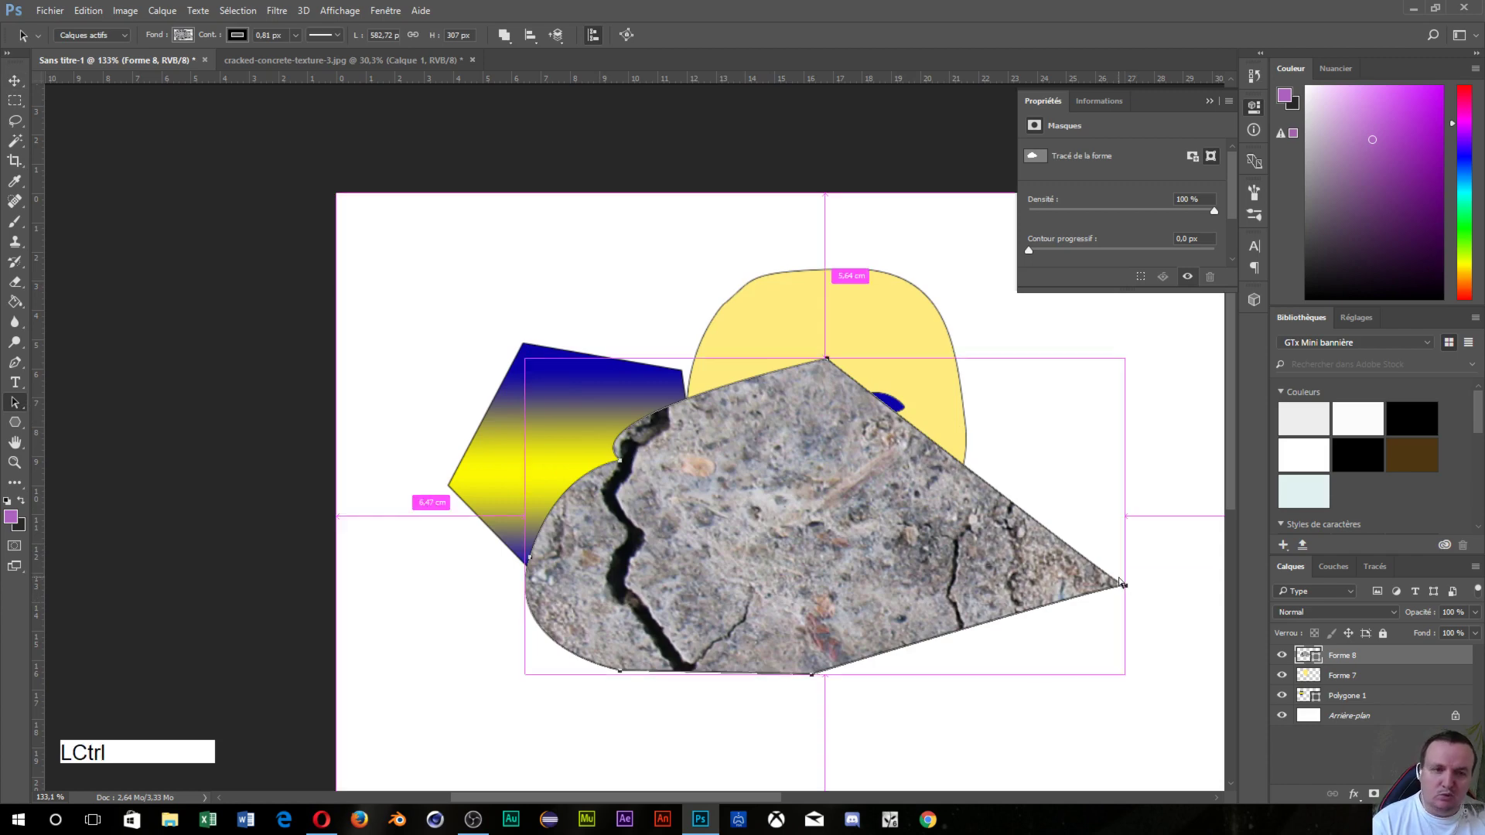
- Pull the concrete shape's right tip and top anchor points inward to the face's left edge, reducing it to about 278 × 260 px
left_click_drag(1124, 585, 675, 580)
left_click_drag(833, 353, 740, 374)
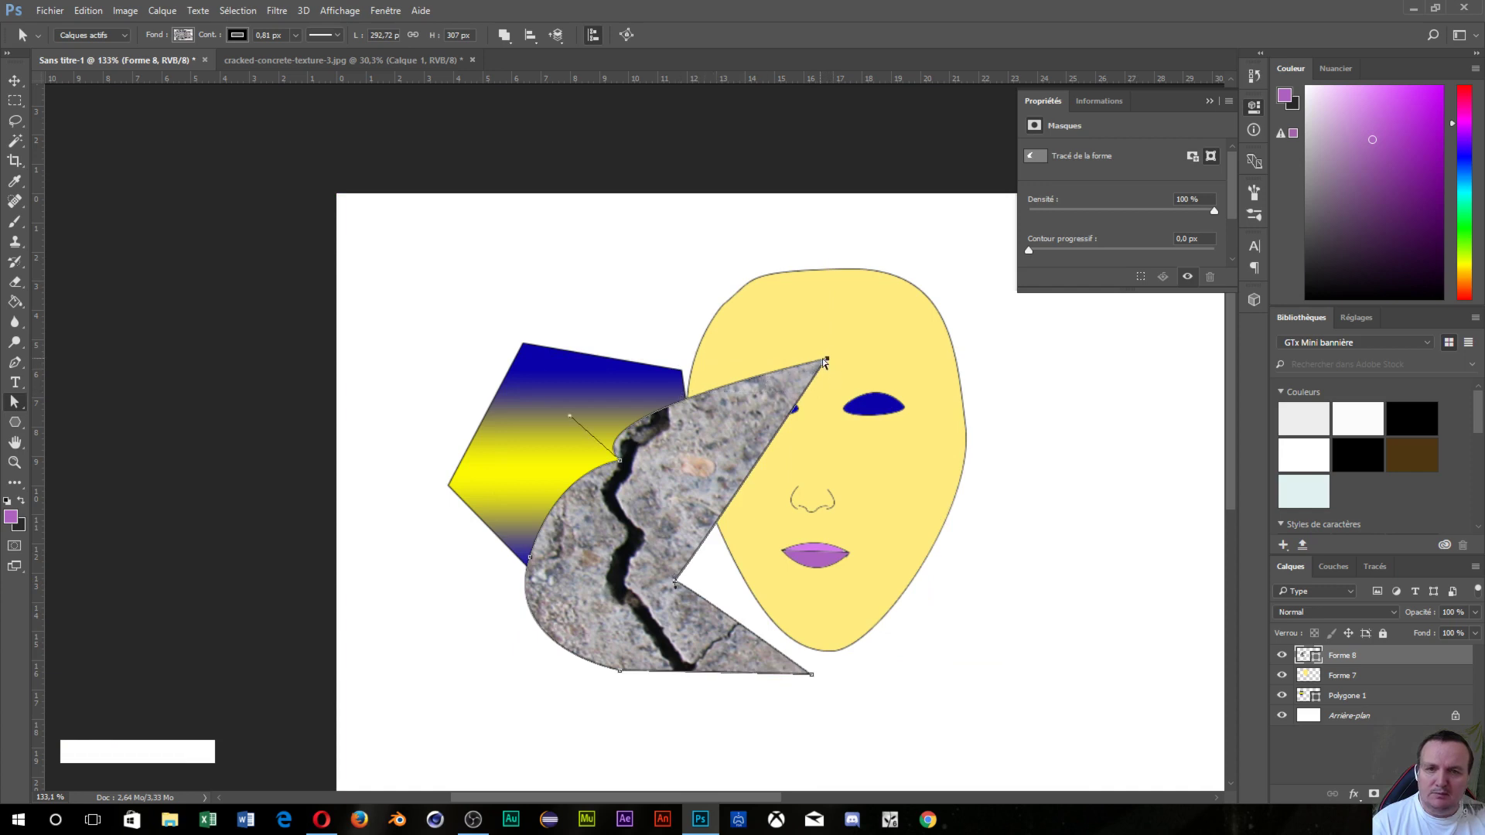
left_click_drag(832, 364, 679, 407)
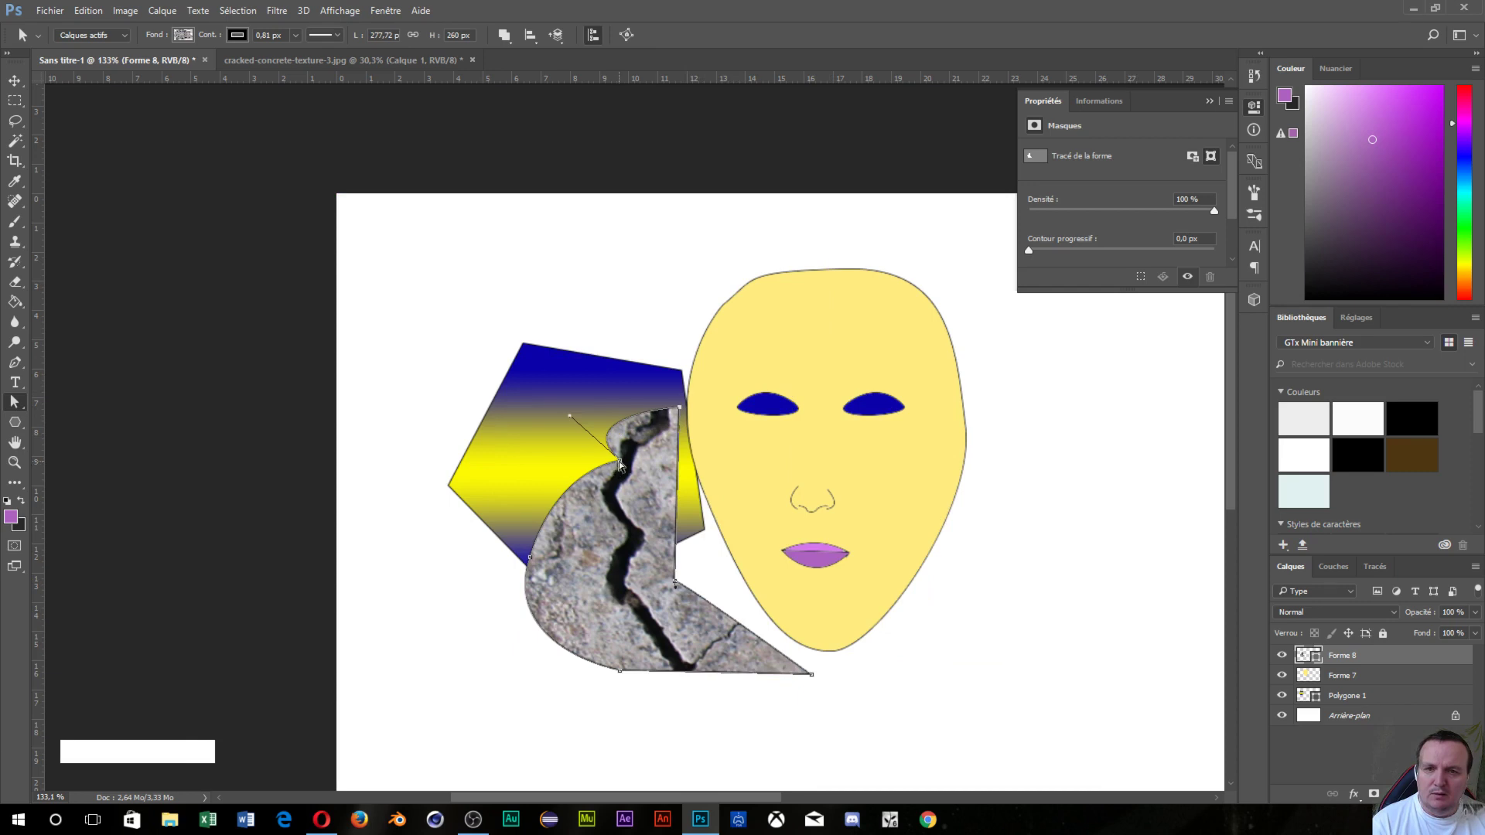
- Reshape the concrete shape's left edge and bring its lower-right corner inward, narrowing it to about 130 × 258 px
left_click_drag(620, 464, 600, 462)
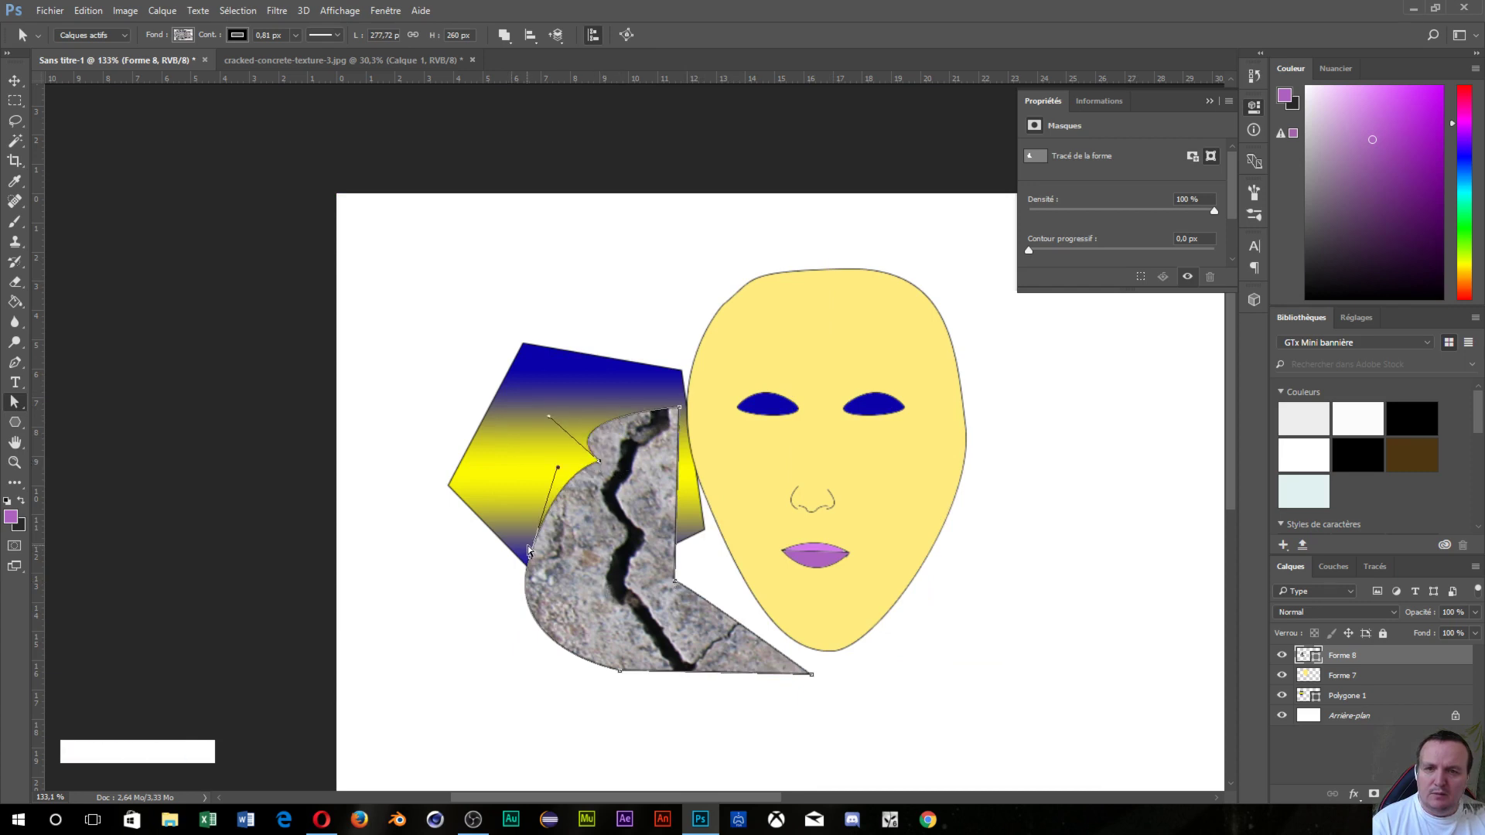
left_click_drag(531, 557, 584, 574)
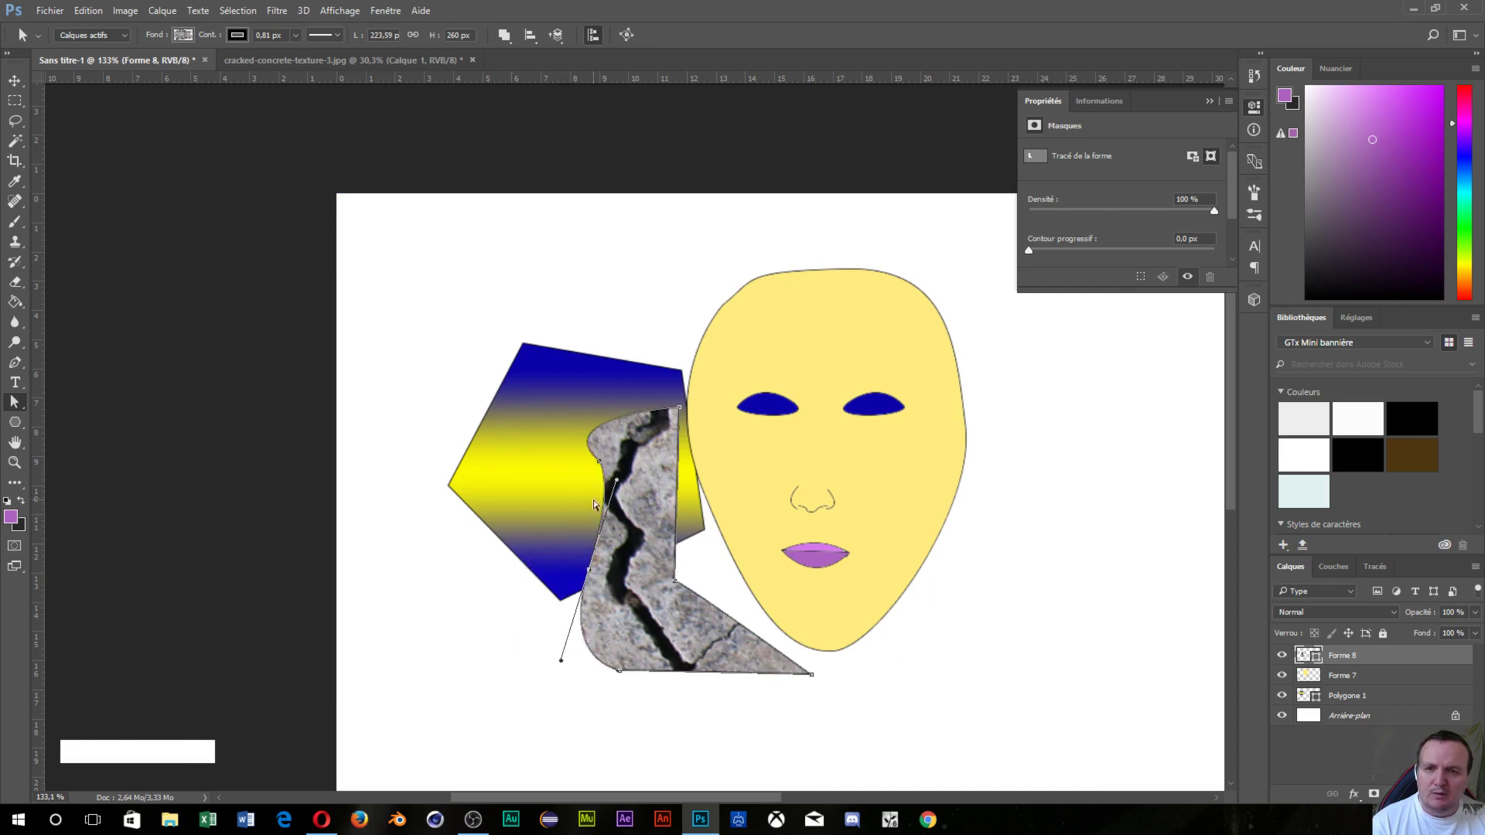
left_click_drag(617, 480, 570, 476)
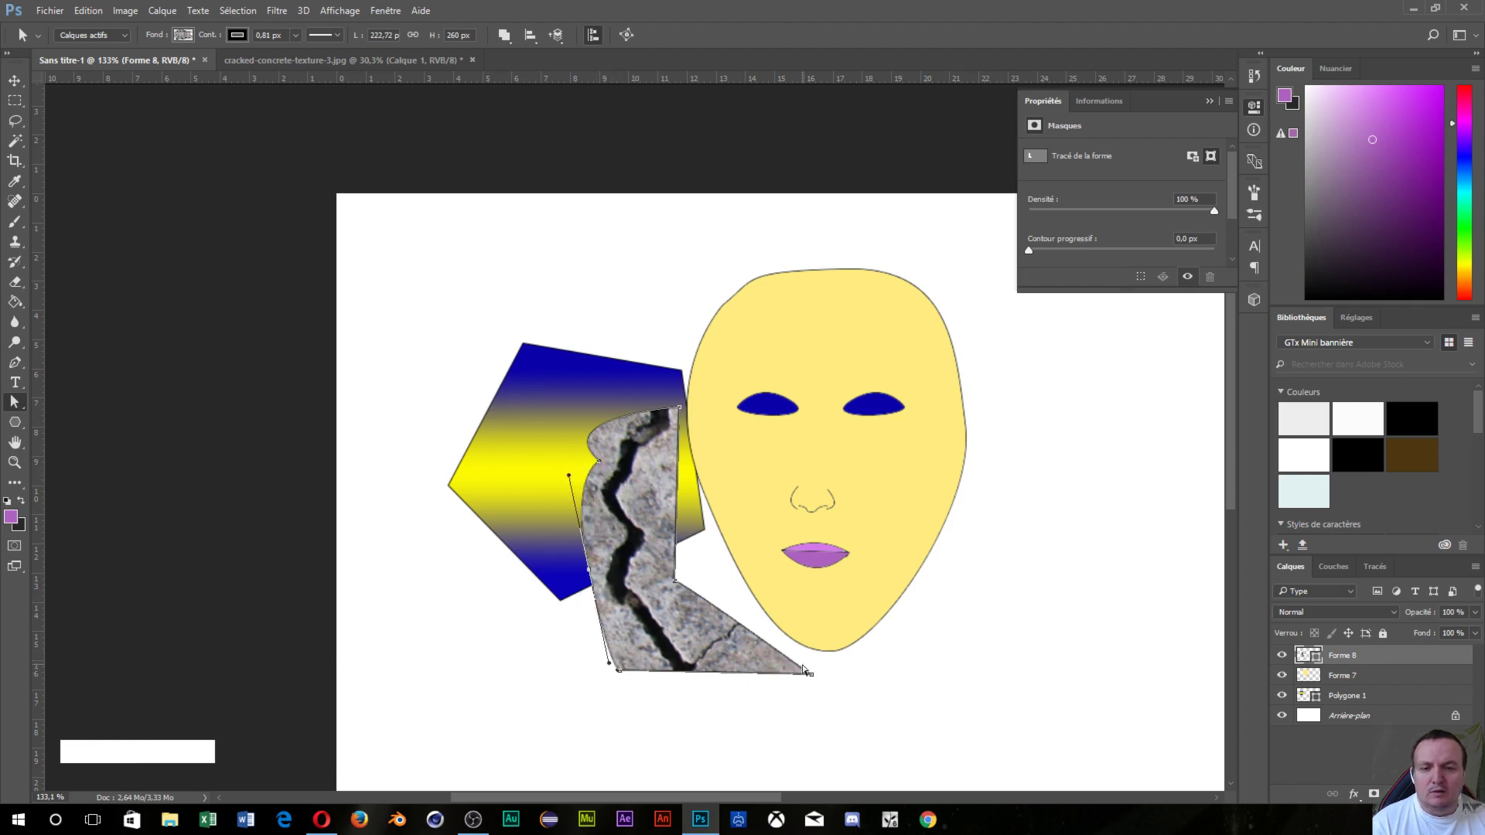
left_click_drag(810, 671, 769, 666)
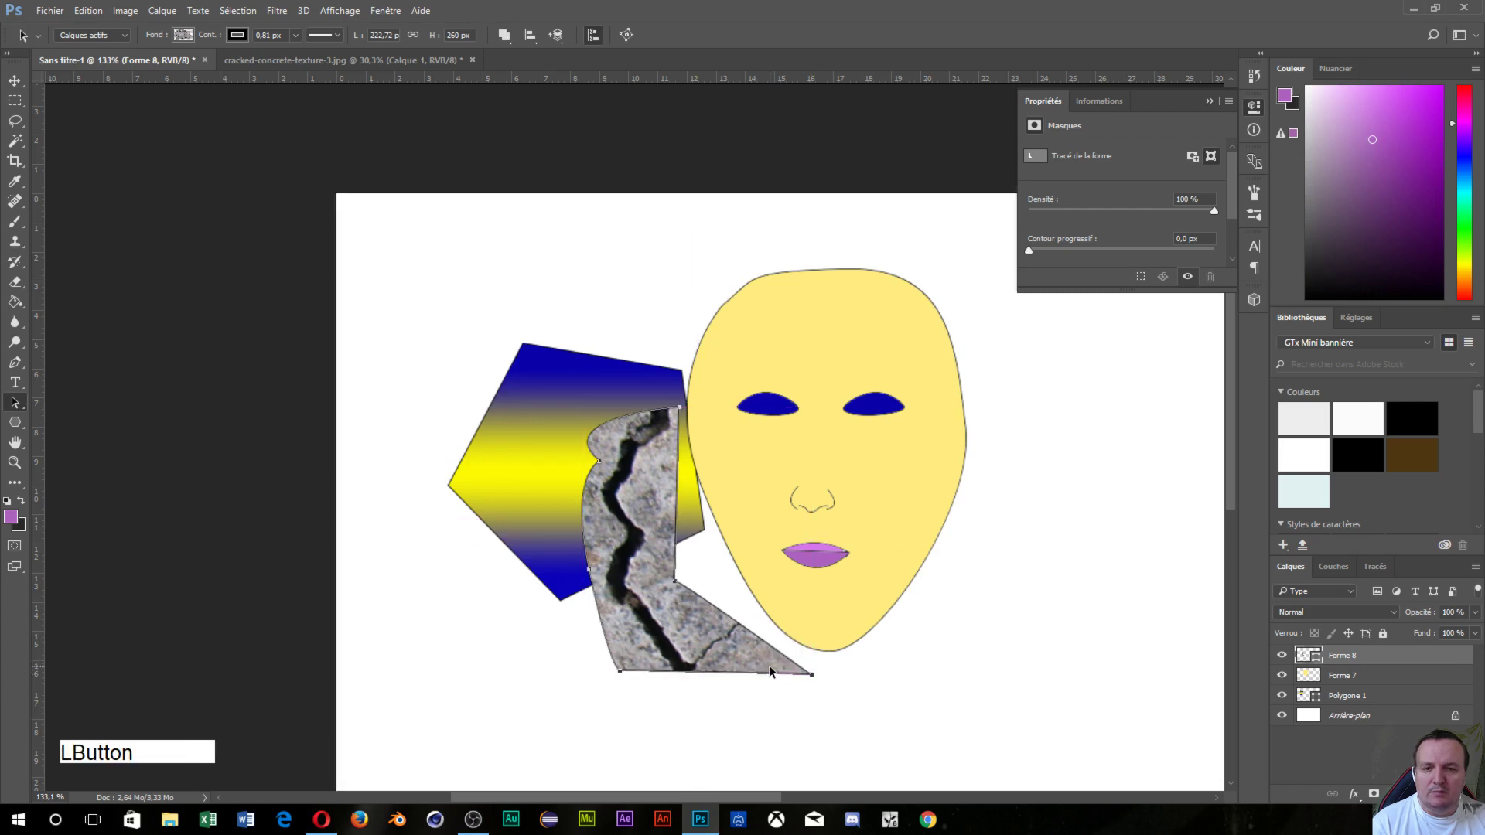
left_click(810, 674, "ctrl")
left_click_drag(810, 674, 716, 672)
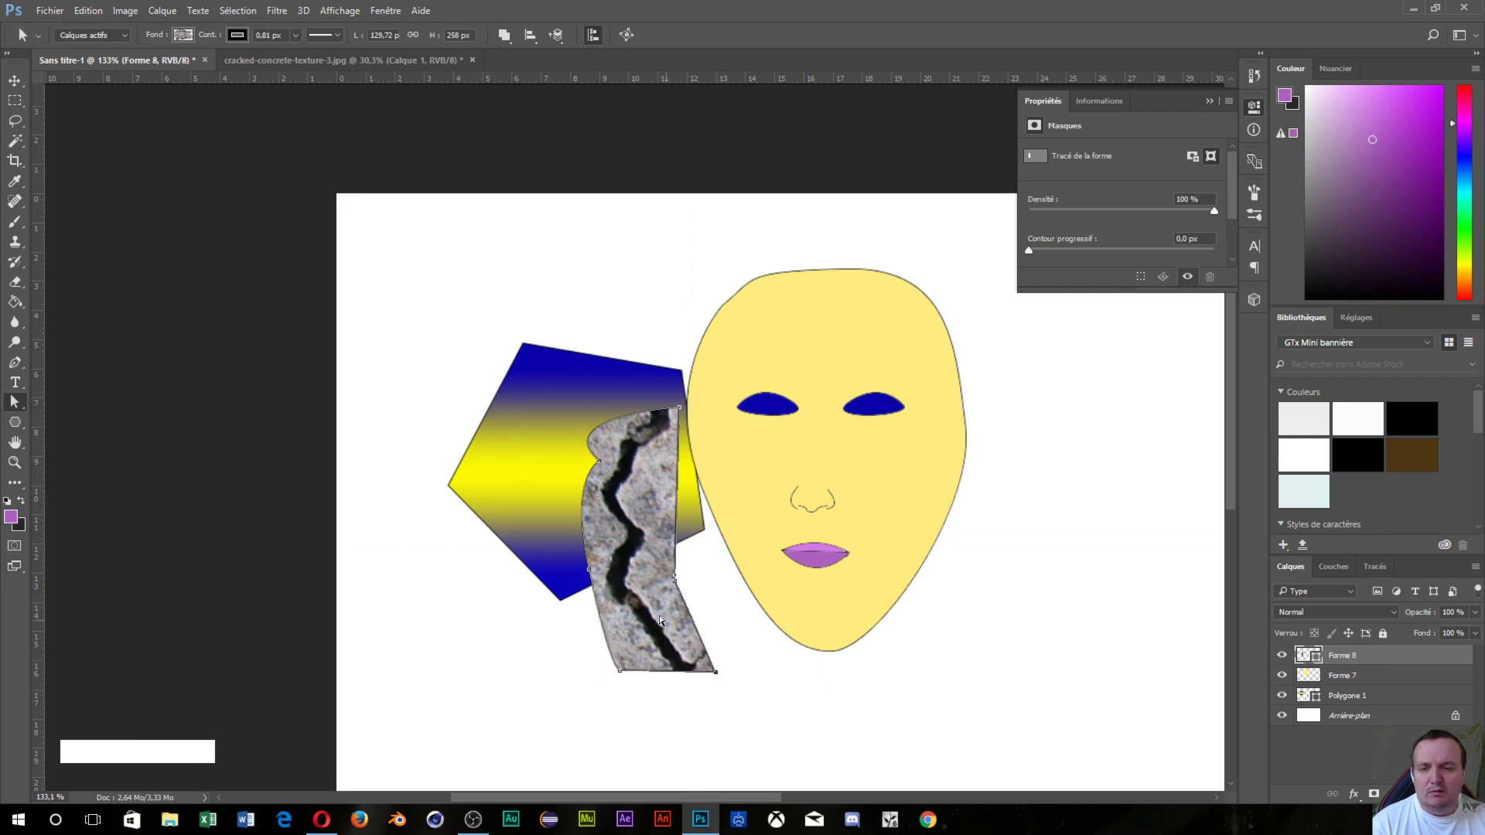
- Move the whole narrowed concrete path up so it straddles the gap between the polygon and the face
left_click(616, 517)
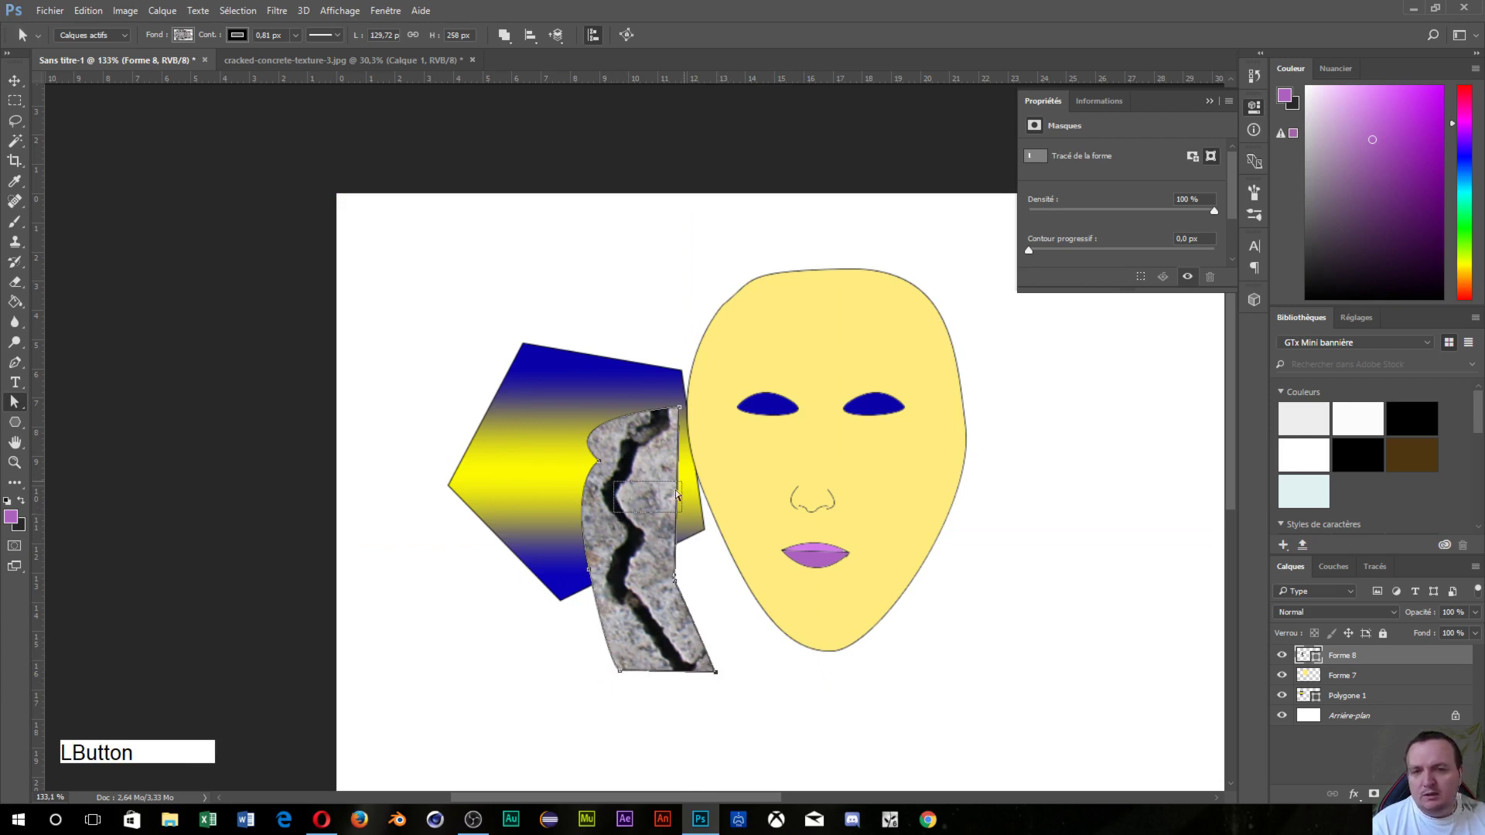
left_click(229, 373)
left_click_drag(17, 404, 77, 417)
left_click_drag(606, 532, 617, 406)
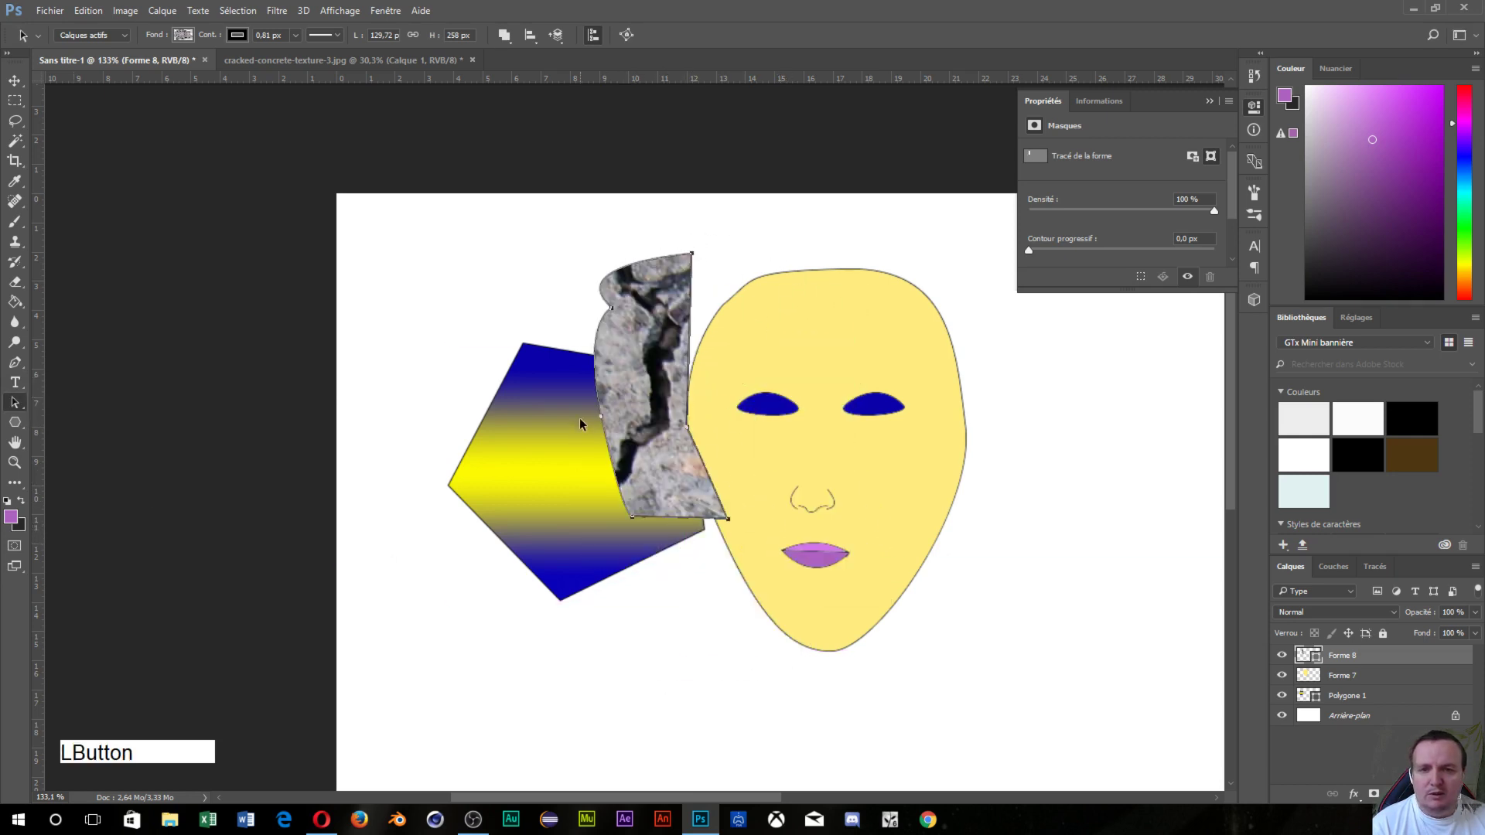
left_click(603, 519)
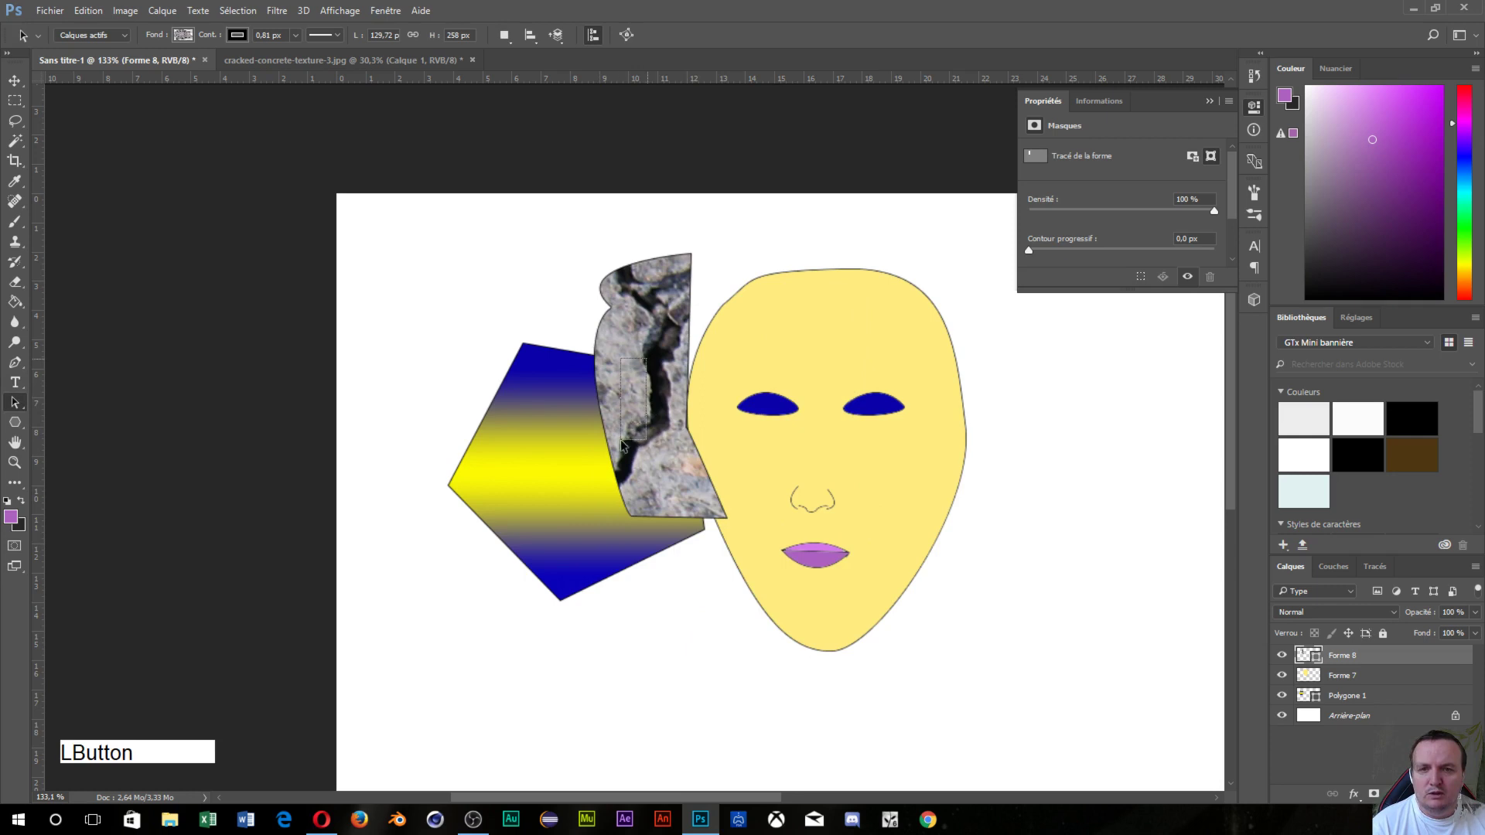
- Move the concrete-filled shape to the right of the face, and move the face layer over the polygon to about X 2.54 cm, Y 2.43 cm
left_click(10, 91)
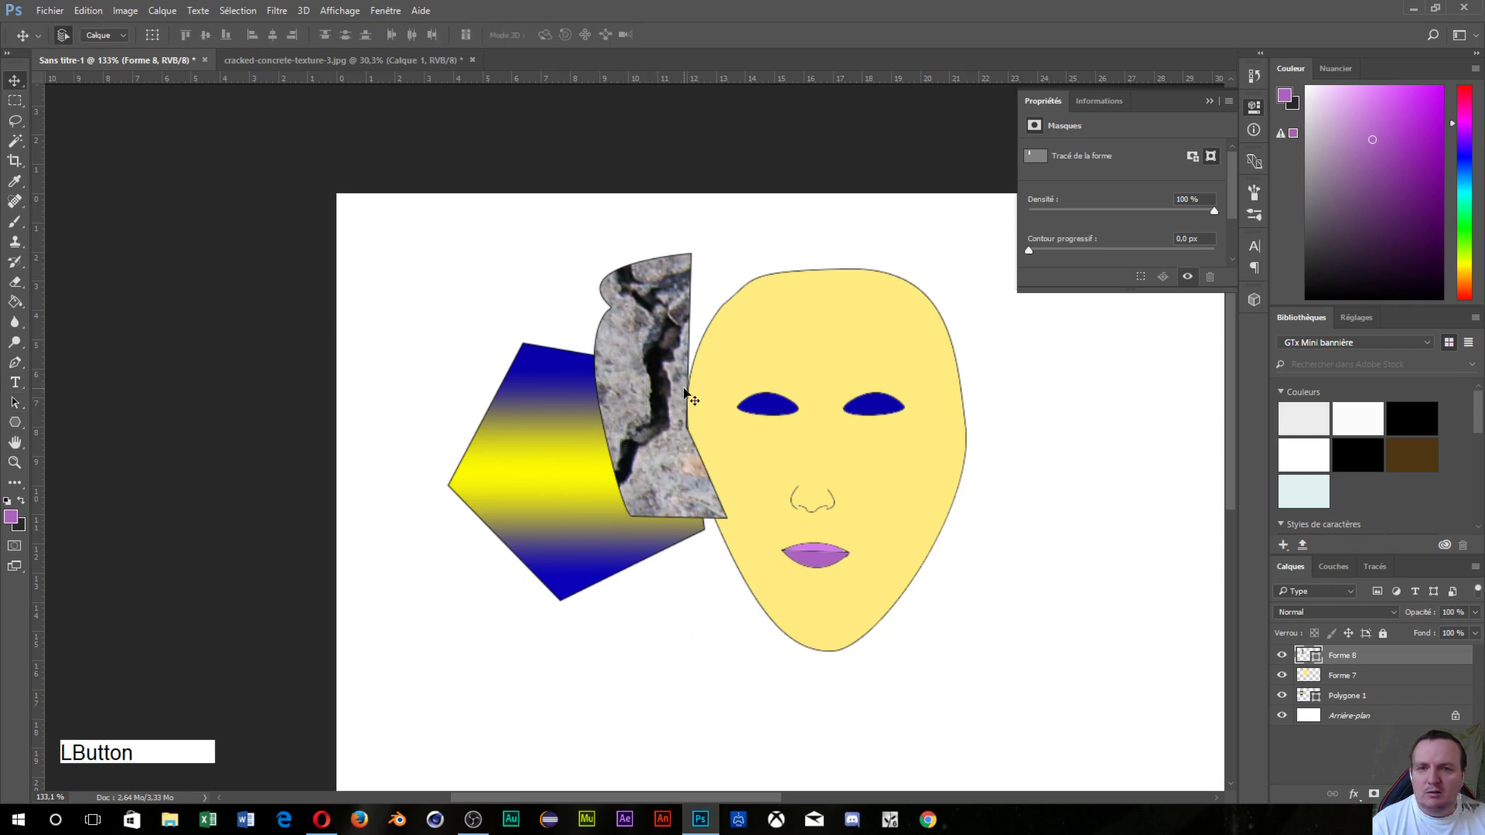
left_click_drag(681, 396, 959, 449)
left_click_drag(789, 321, 780, 465)
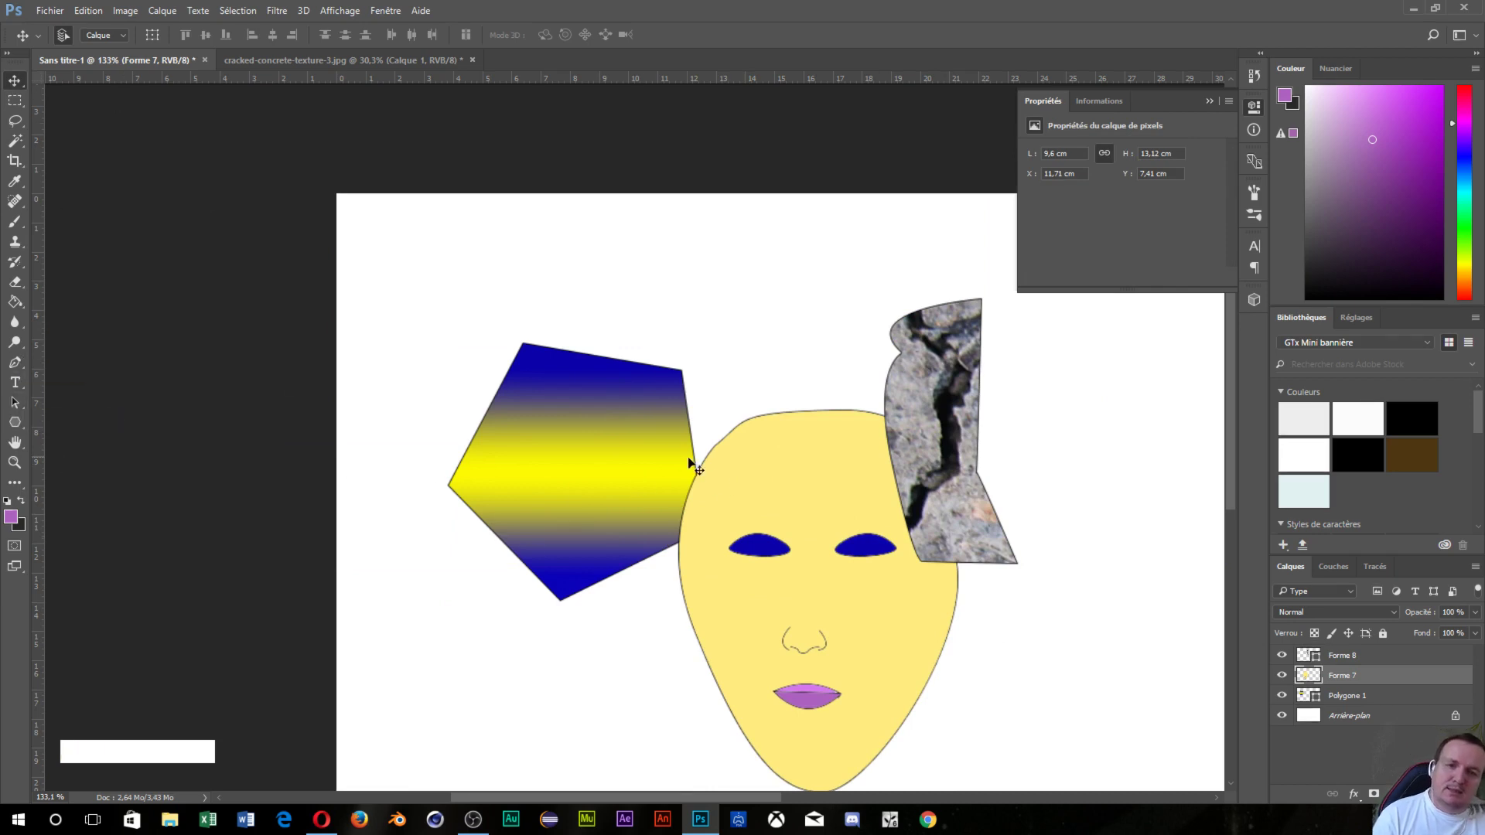
left_click_drag(696, 468, 497, 370)
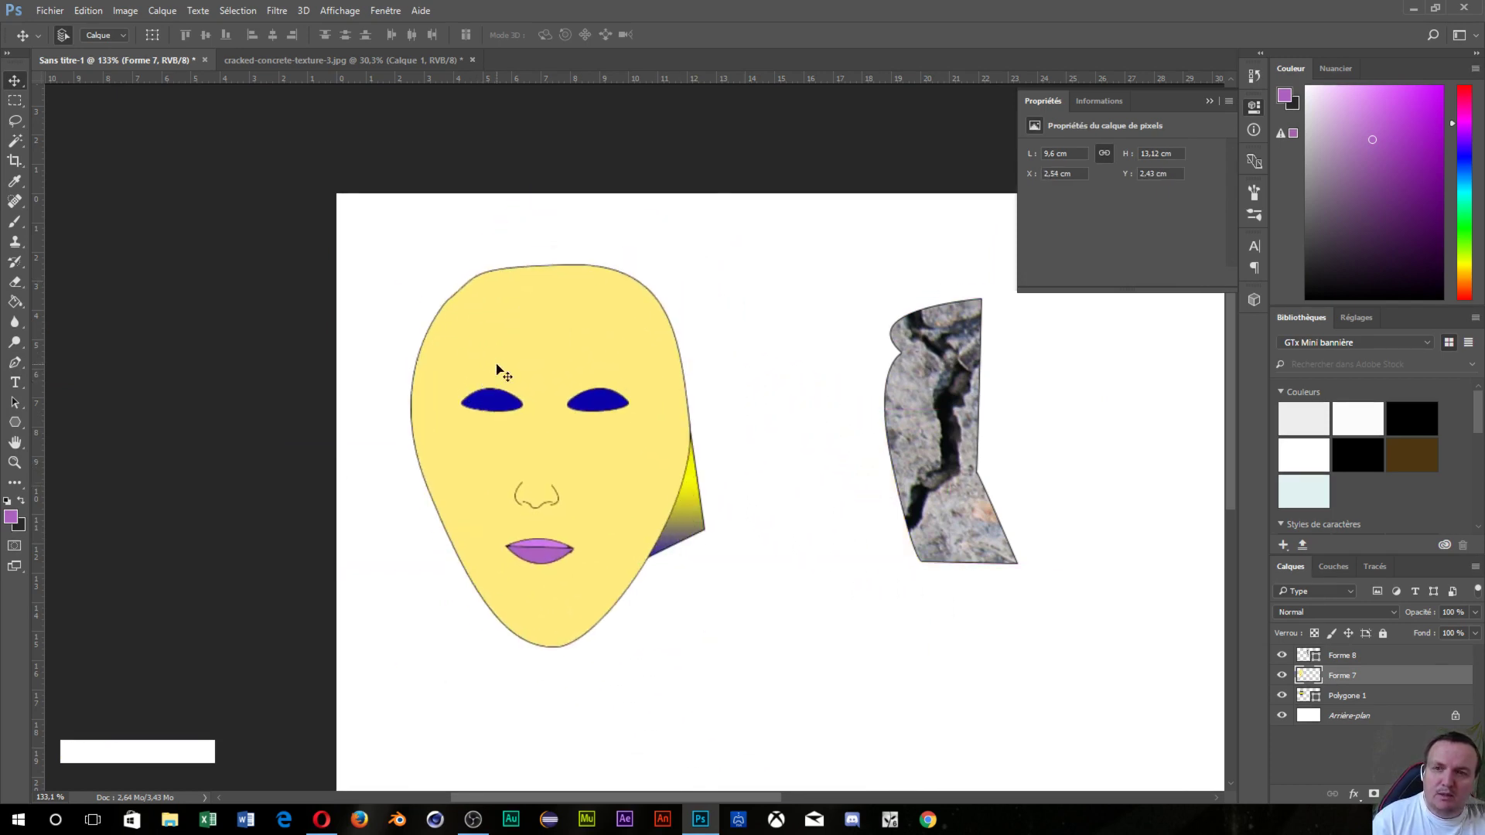